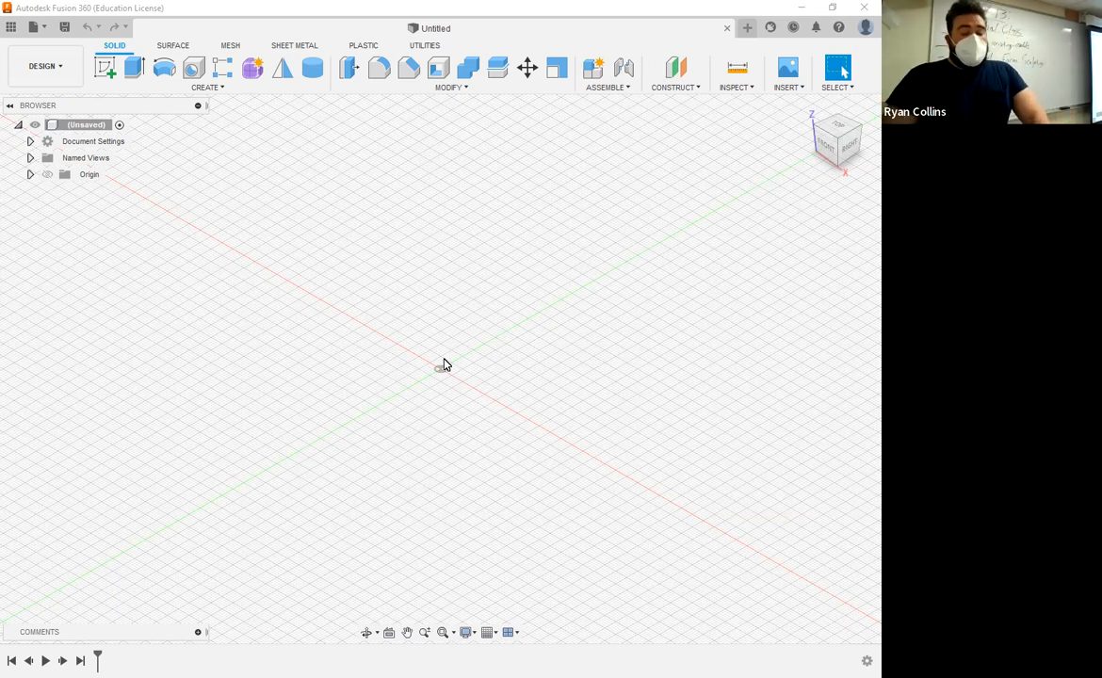
Step: Open the Example-Rubber Duck design from the data panel and close the panel
left_click(11, 33)
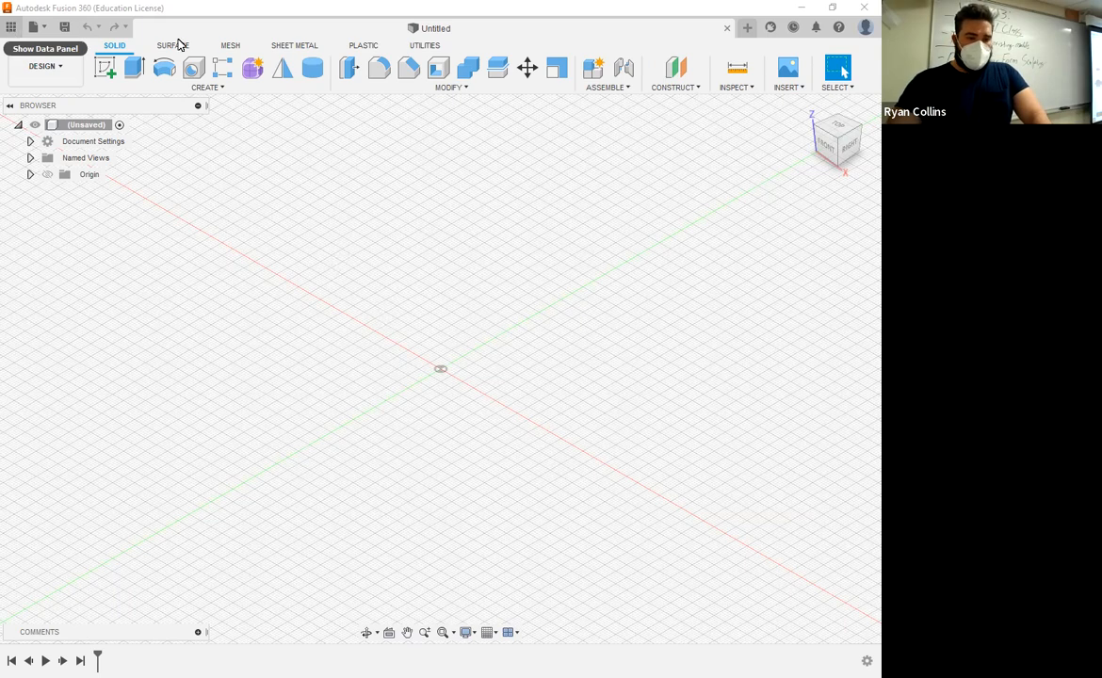
double_click(204, 300)
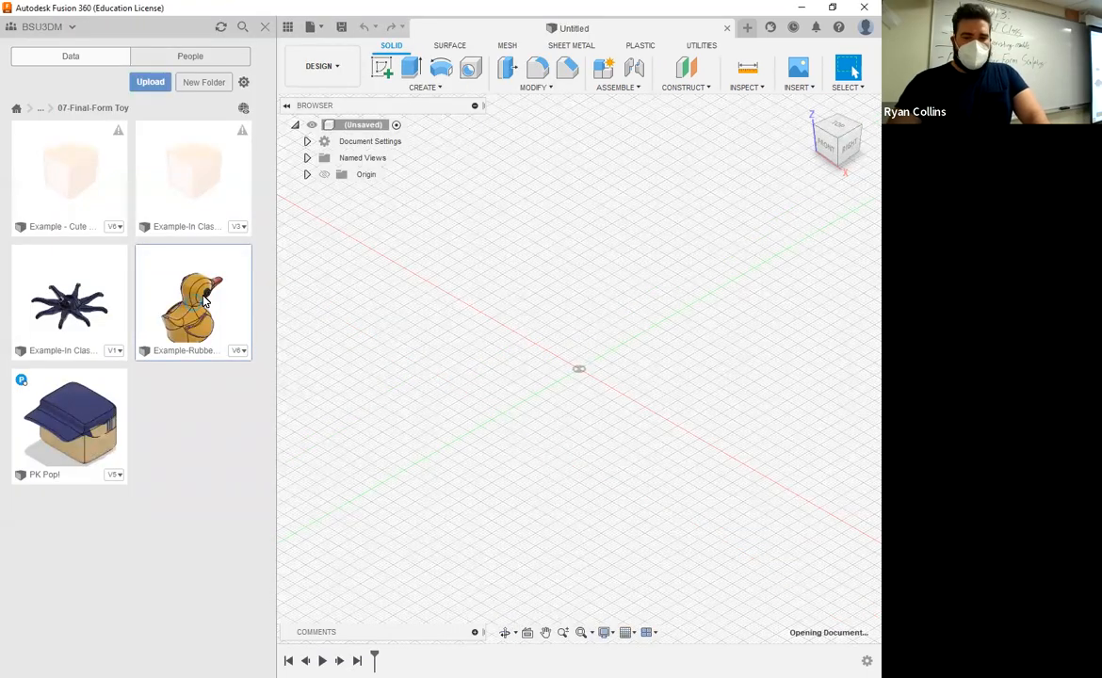
left_click(265, 28)
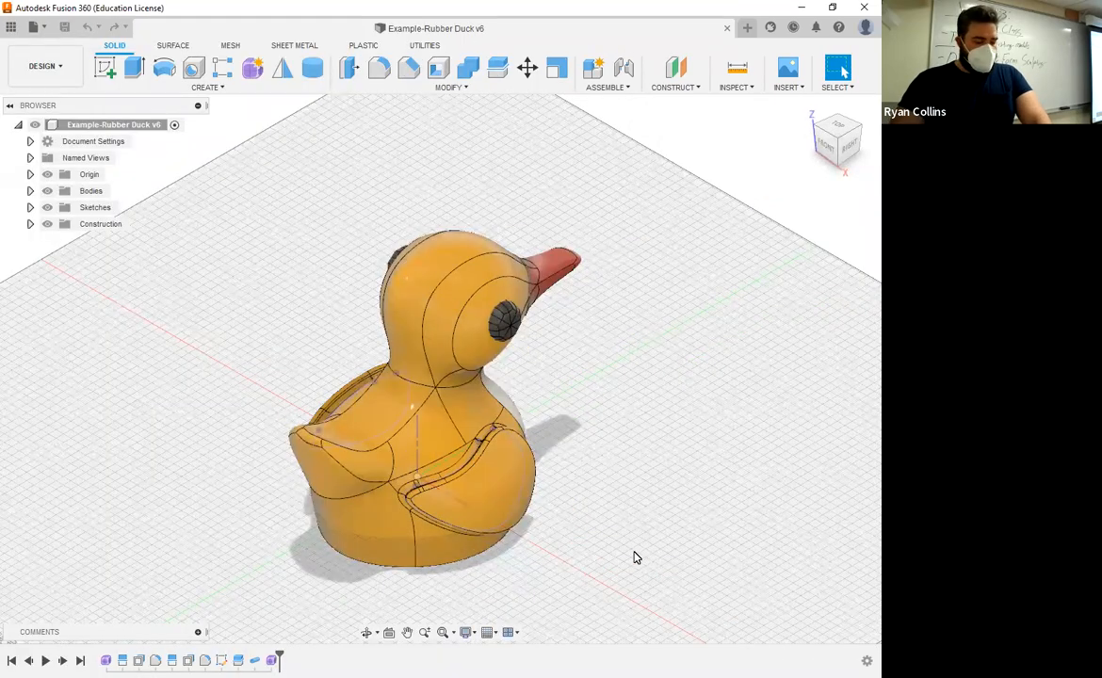
Step: Examine the rubber duck model from several views and look over the Modify menu commands
middle_click_drag(658, 547, 454, 528, "shift")
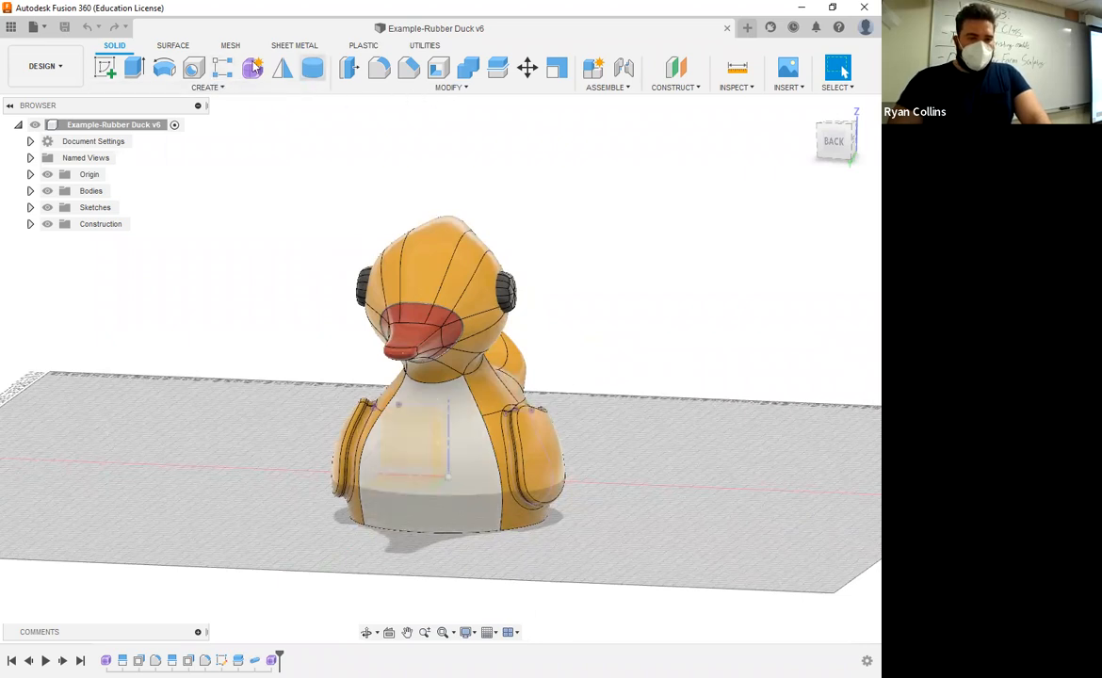
left_click(449, 87)
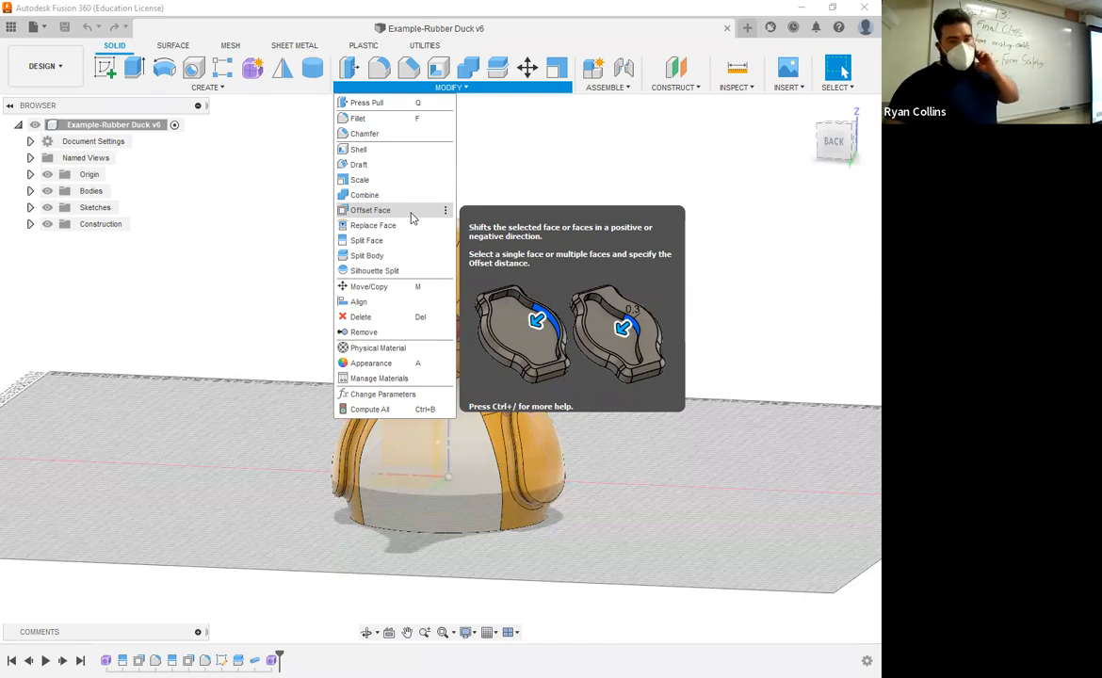
left_click(554, 449)
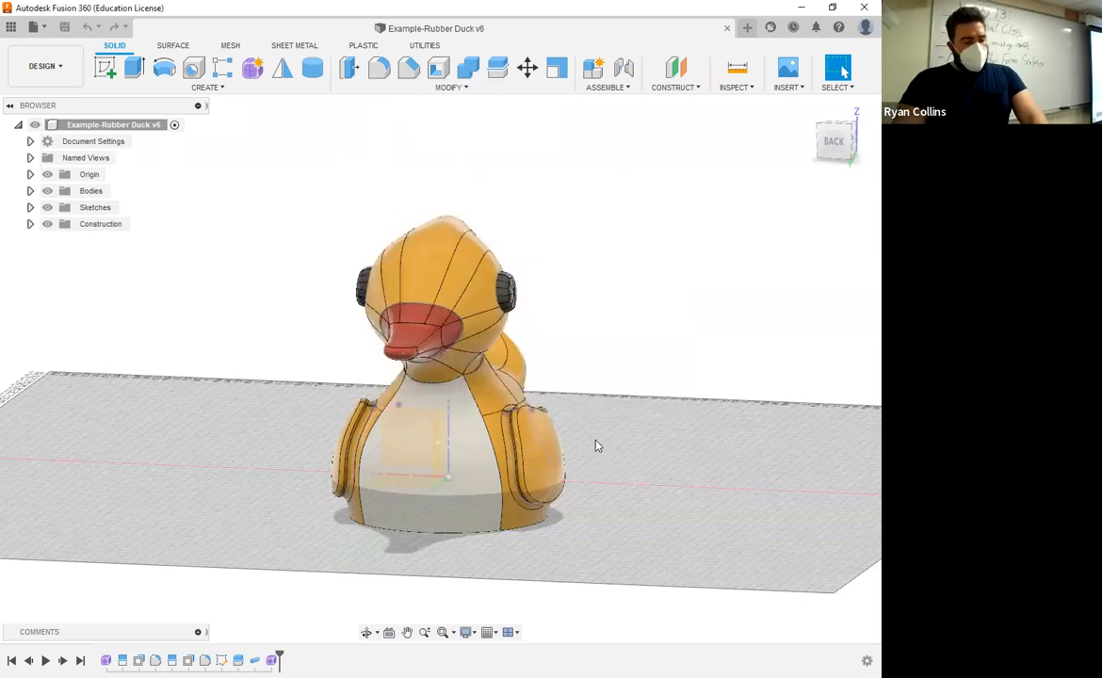
left_click(844, 146)
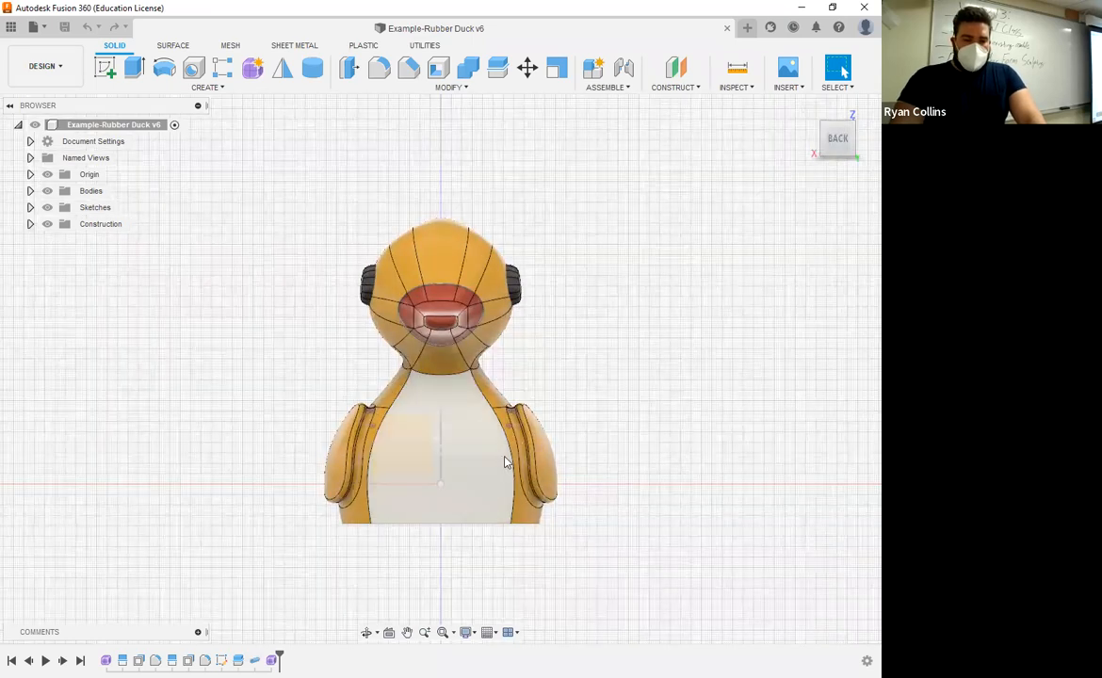
scroll(505, 462, "up", 10)
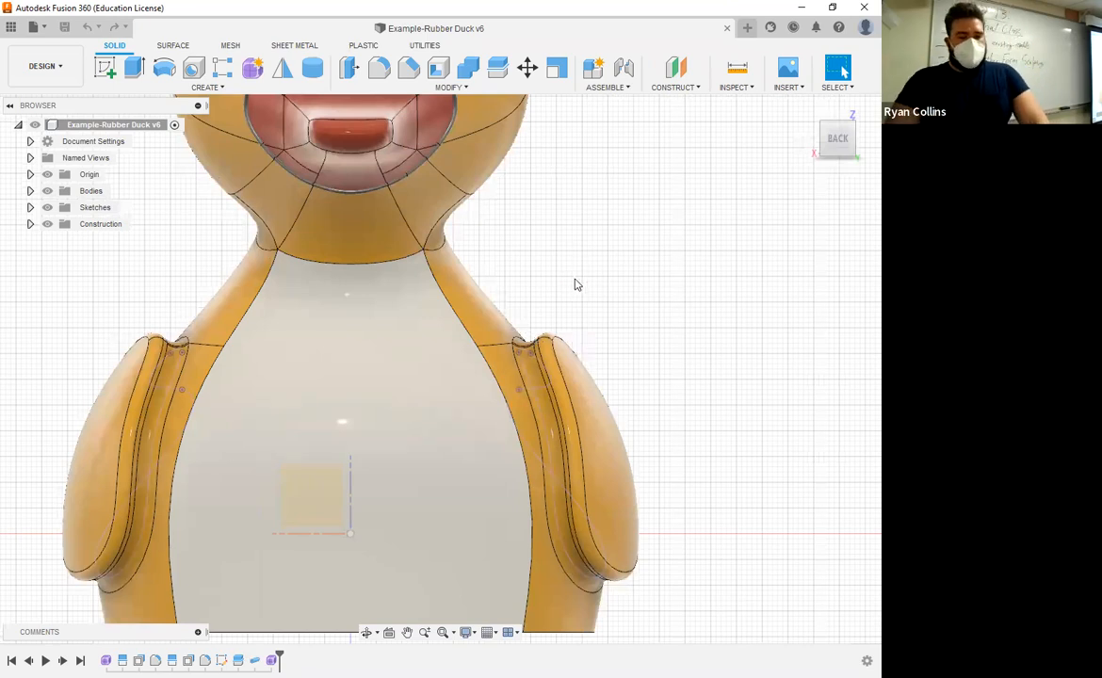
scroll(581, 292, "down", 2)
middle_click_drag(573, 267, 484, 254, "shift")
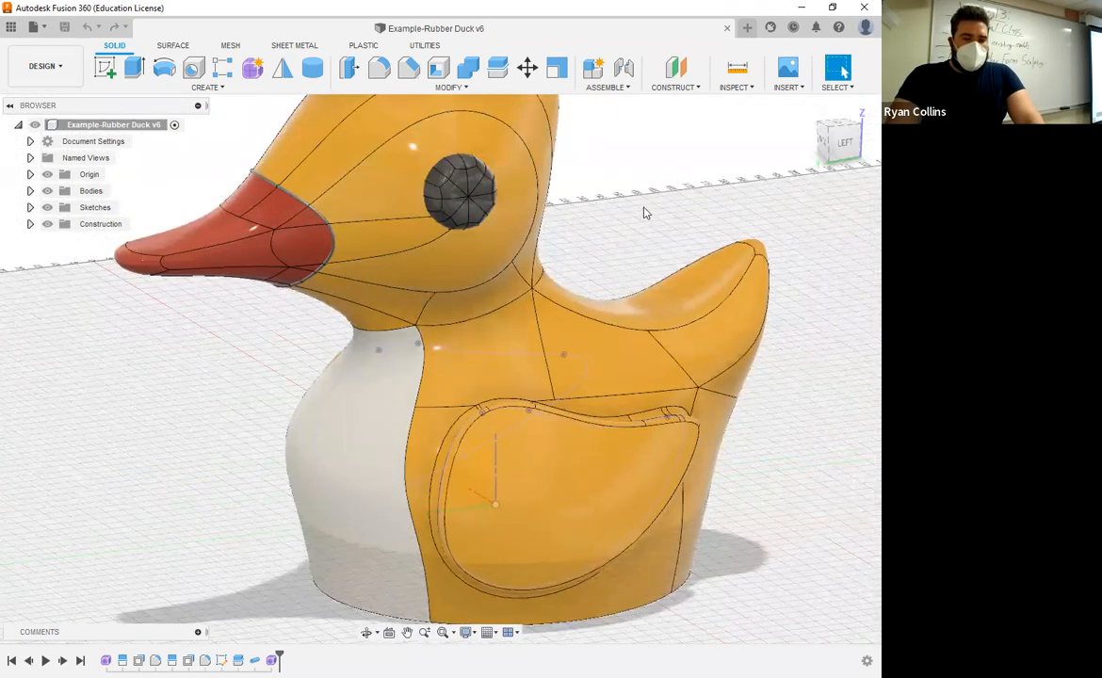
left_click(847, 142)
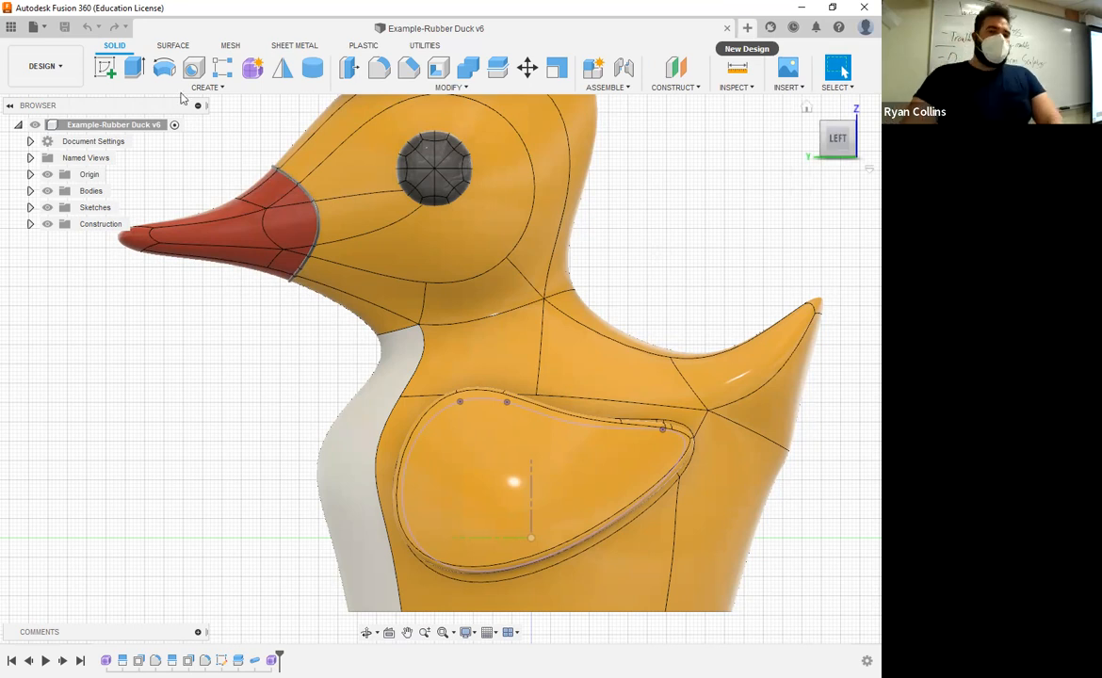
Step: Create a new design and save it as "Example-SPlit Faces and Bodies"
left_click(748, 28)
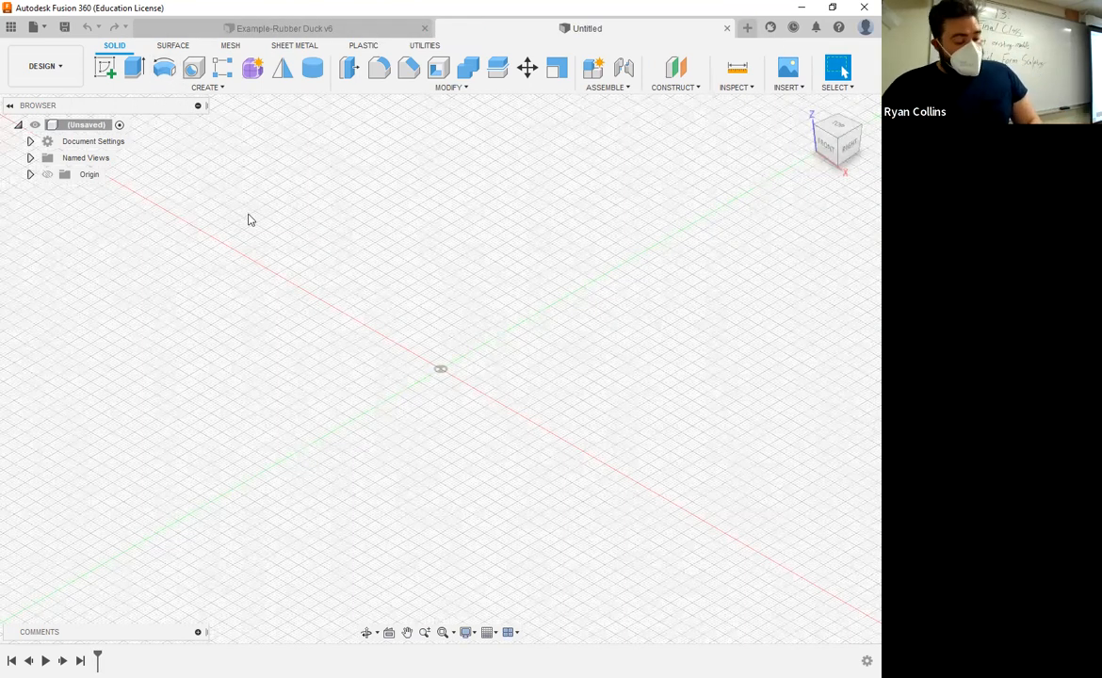
key("ctrl+s")
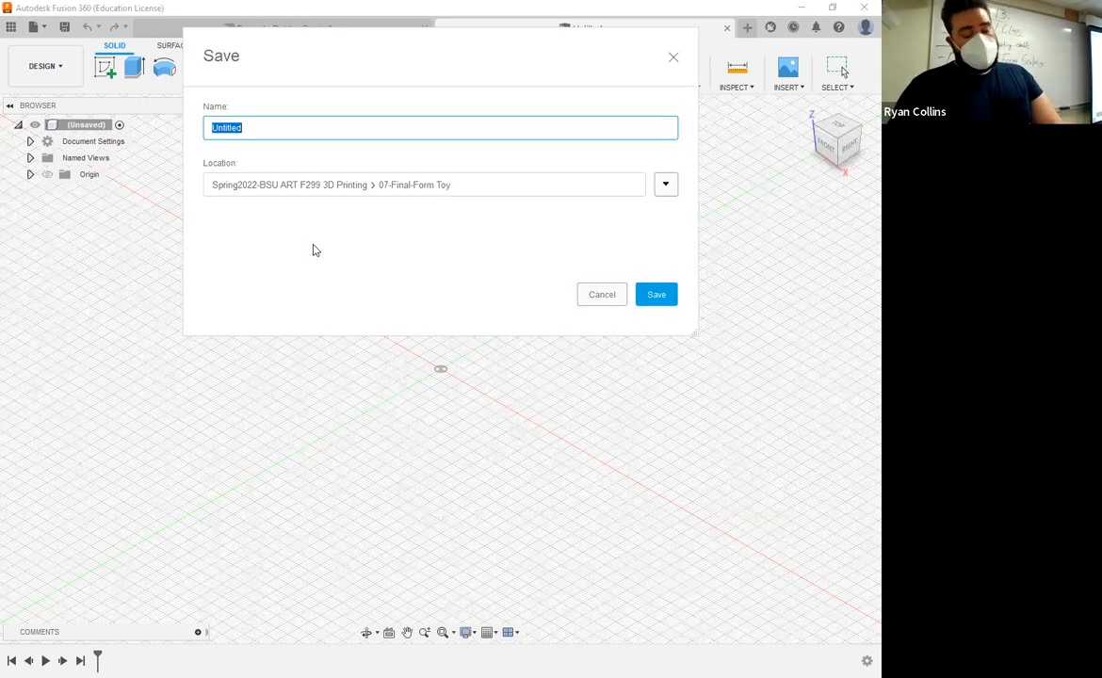
type("Example")
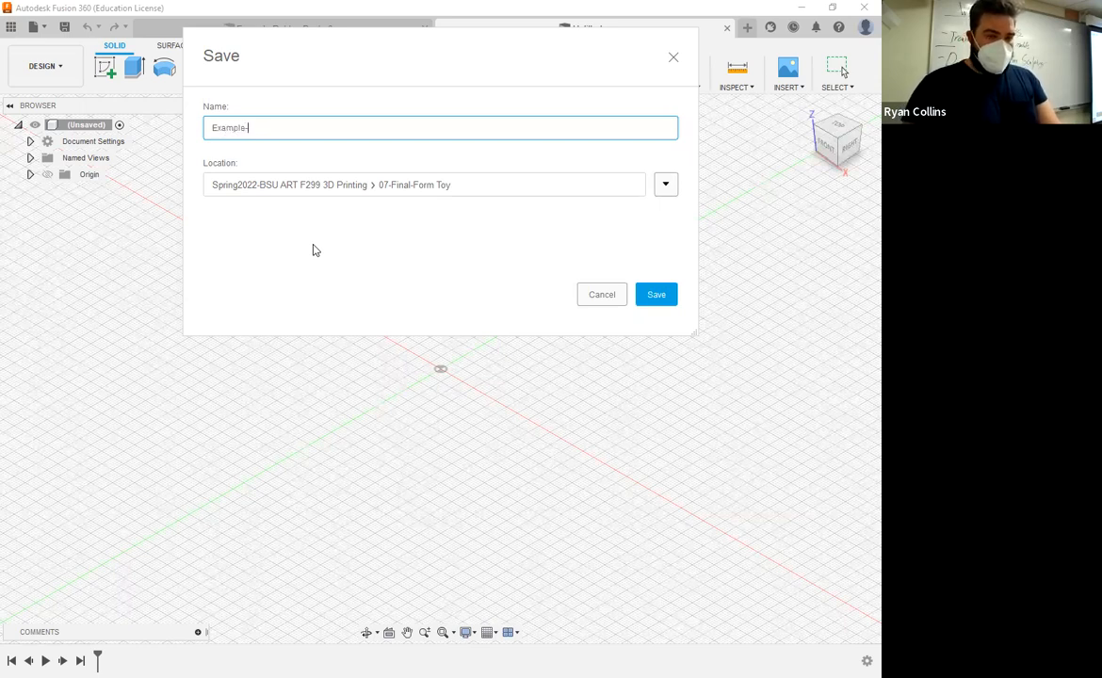
type("-SPlit ")
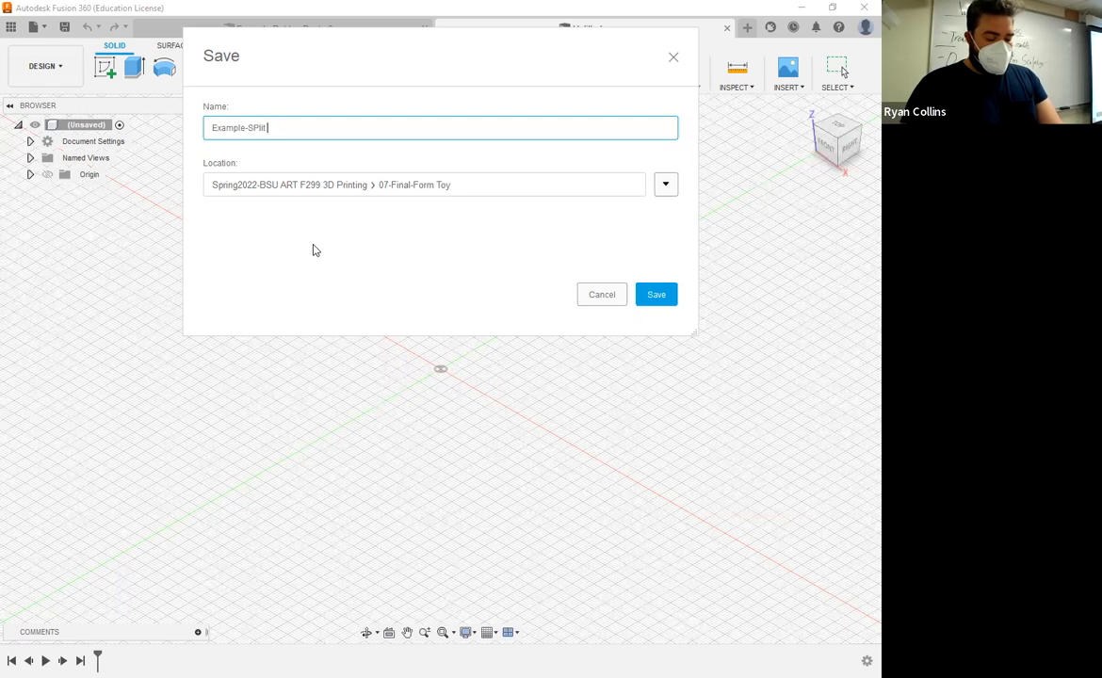
type("Facee")
type(" and")
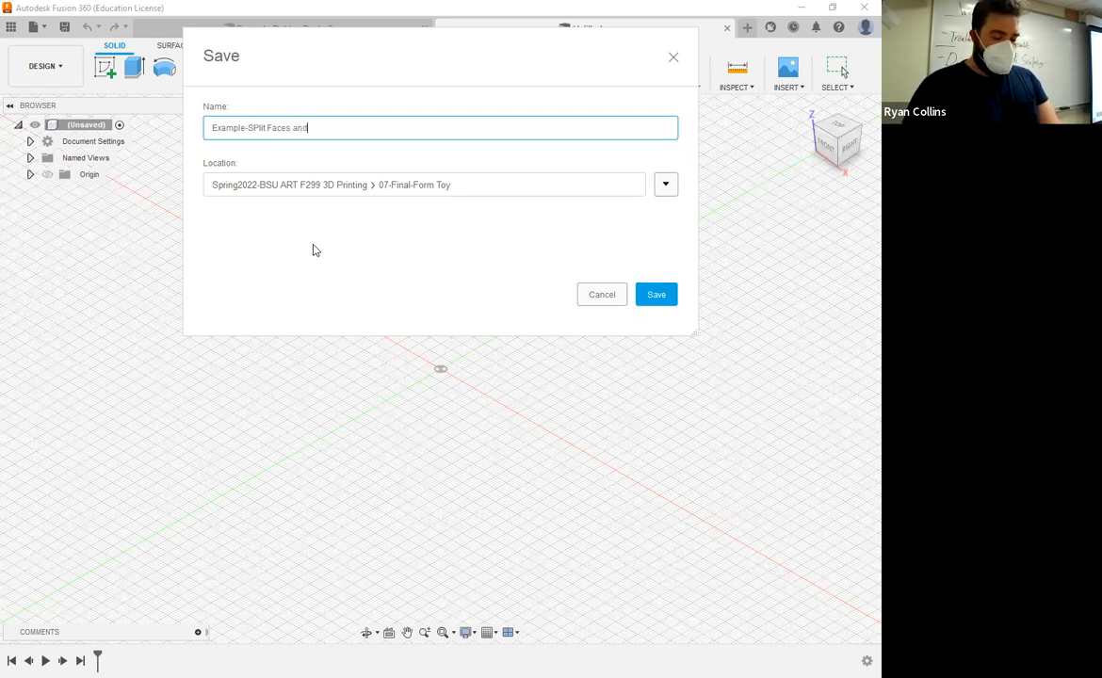
type(" Bodies")
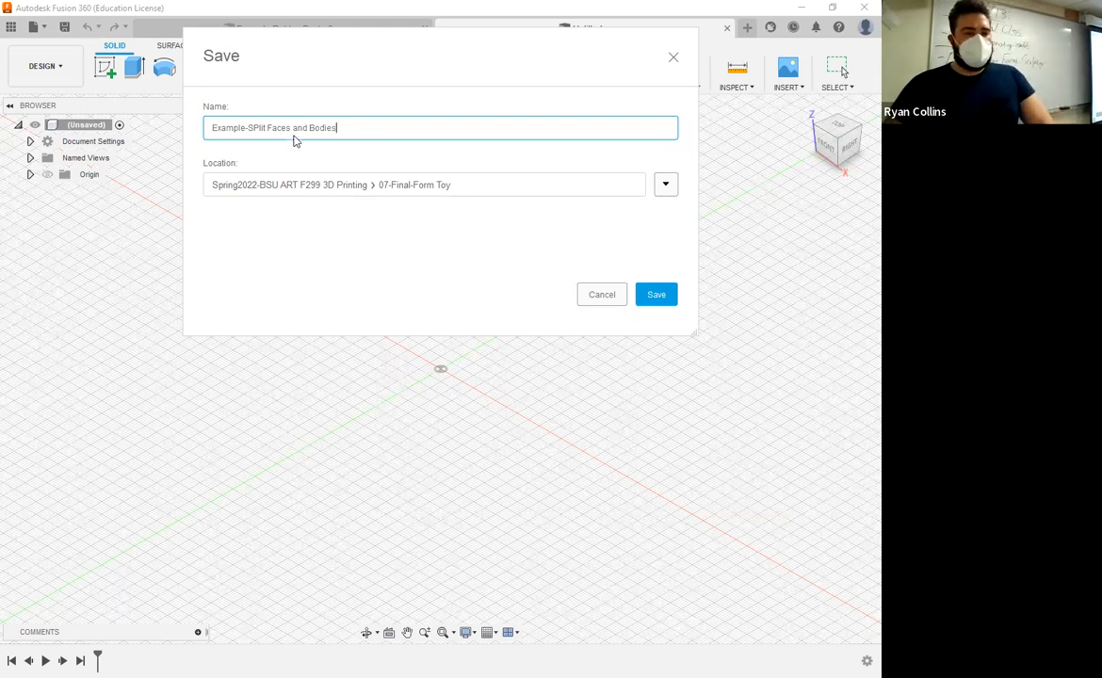
key("Return")
Step: Start a form and place a quadball at the origin with a 100 mm diameter
left_click(254, 69)
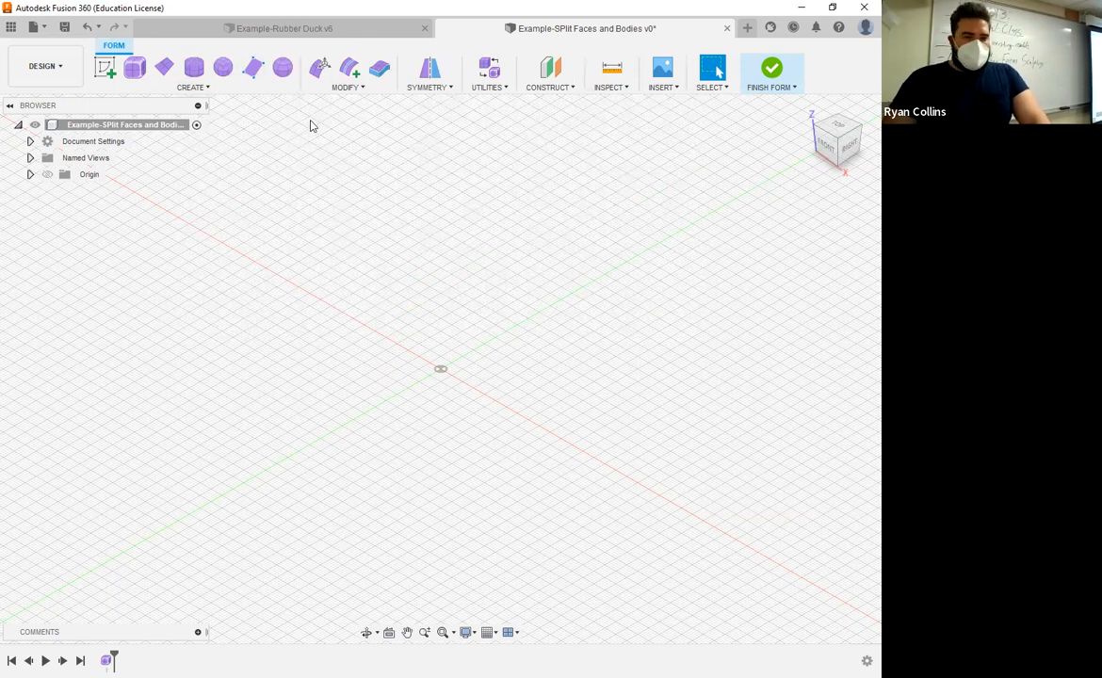
left_click(225, 69)
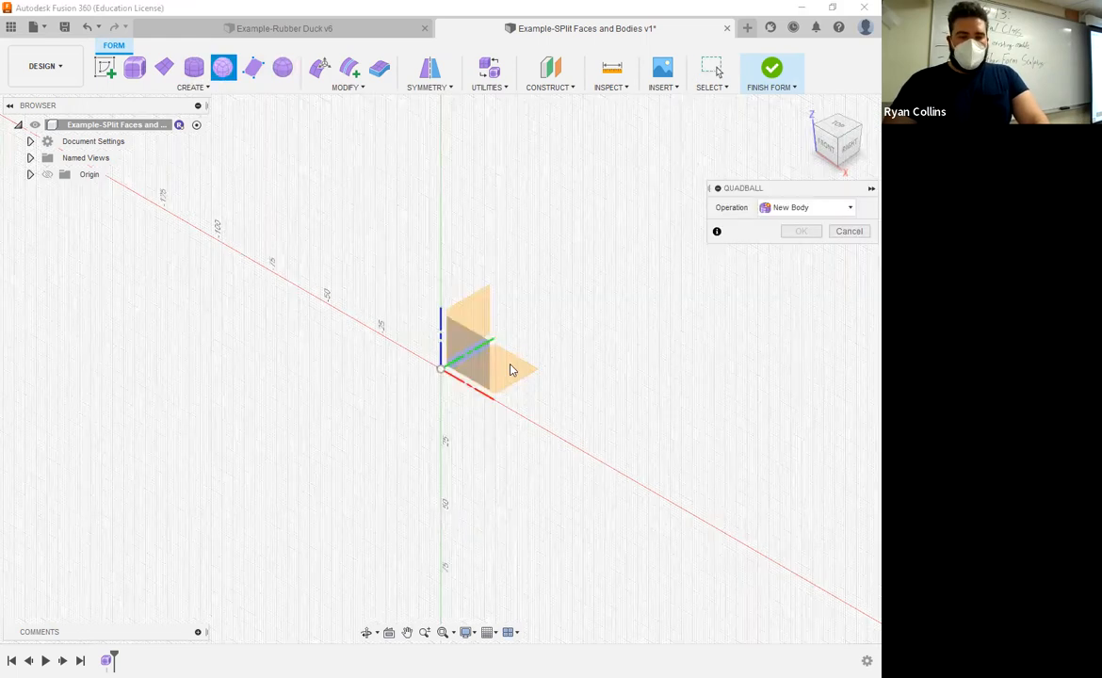
left_click(511, 370)
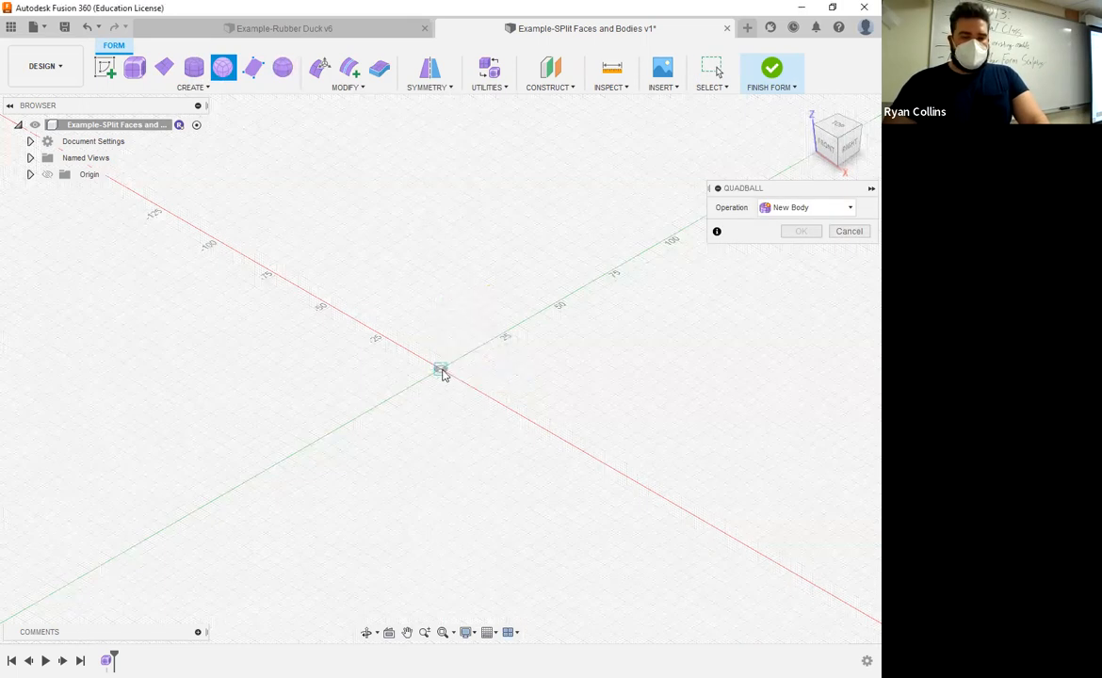
left_click(445, 373)
left_click_drag(529, 425, 538, 427)
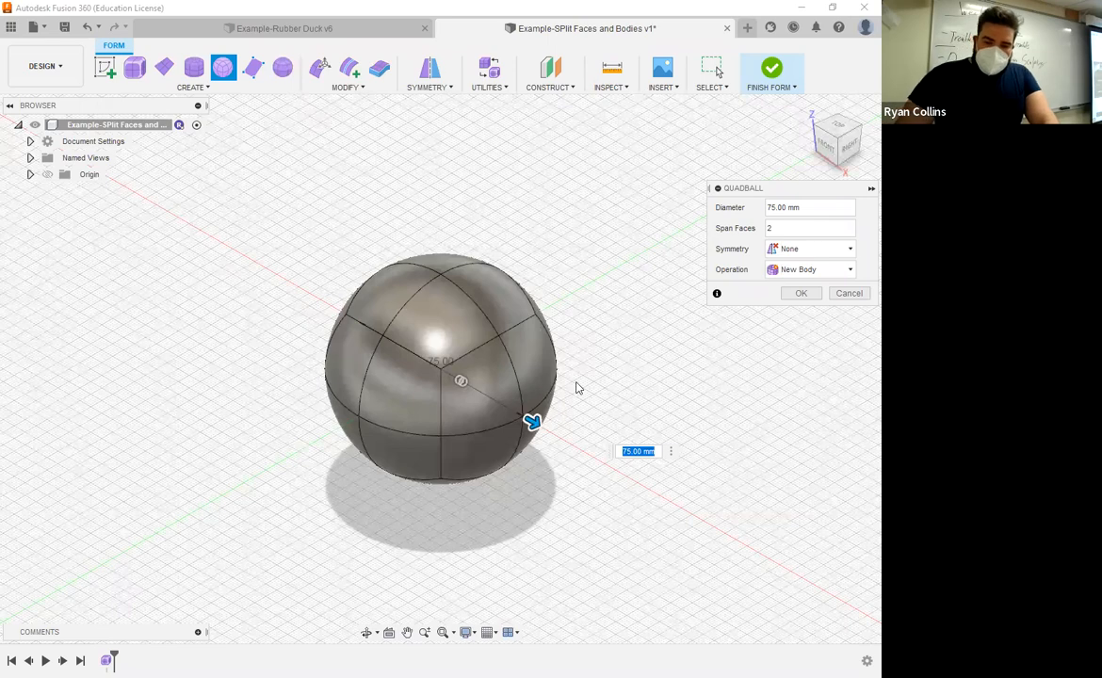
type("100")
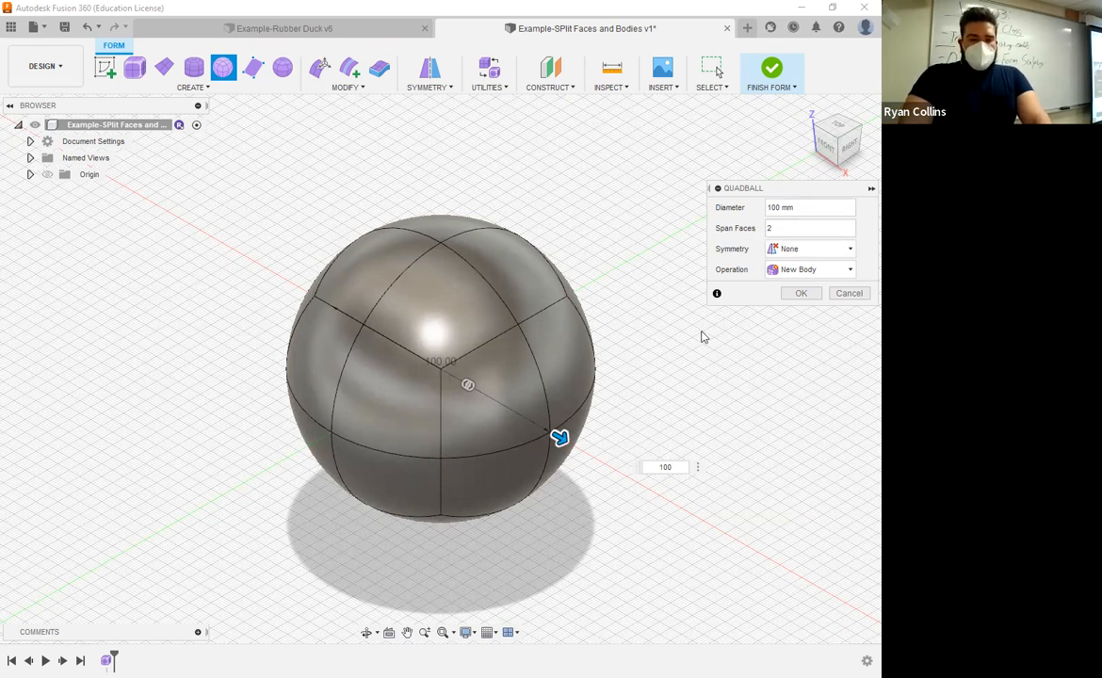
Step: Try quadball span face counts of 3, 4 and 1, returning the count to 2
middle_click_drag(677, 389, 751, 383, "shift")
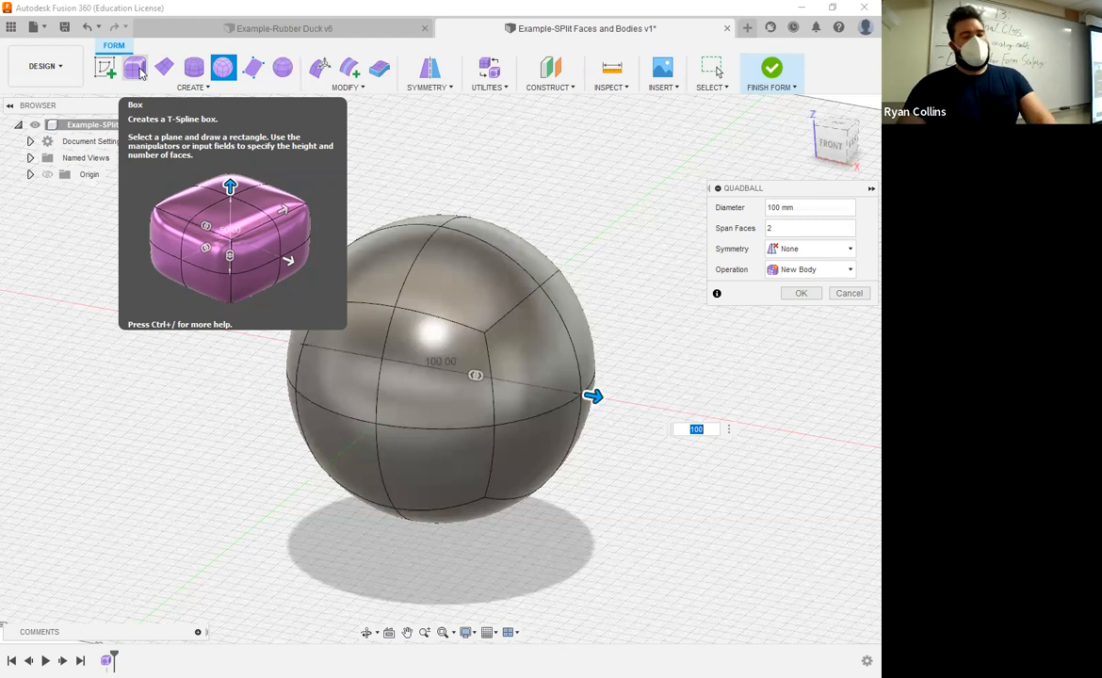
middle_click_drag(632, 387, 603, 335, "shift")
left_click(811, 233)
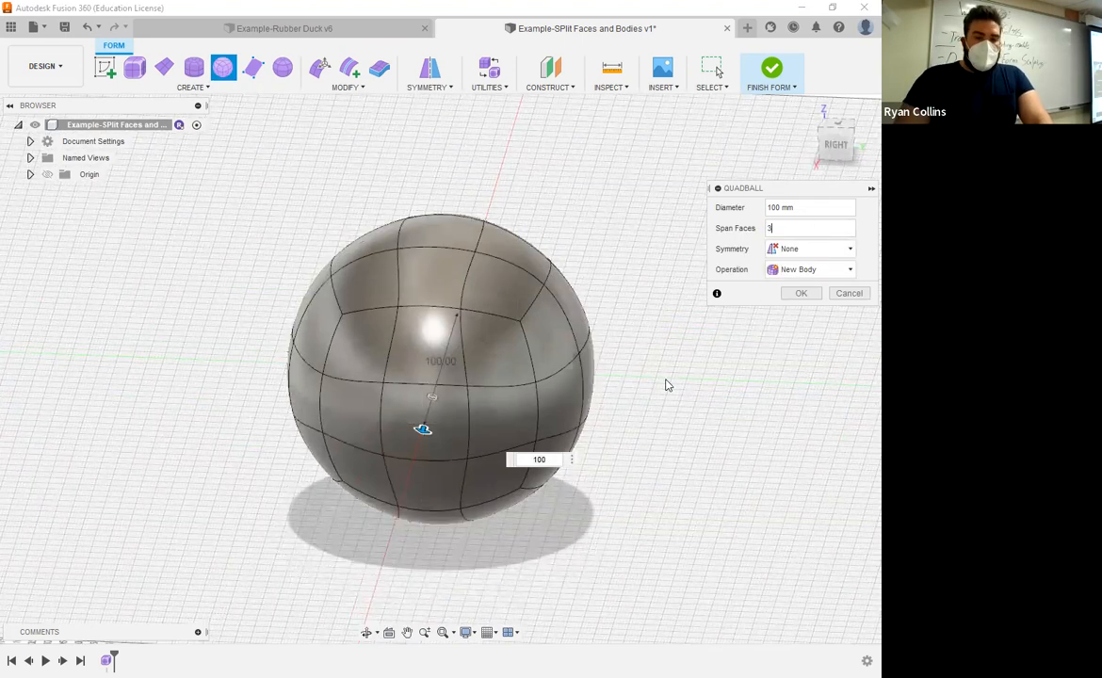
middle_click_drag(676, 380, 640, 406, "shift")
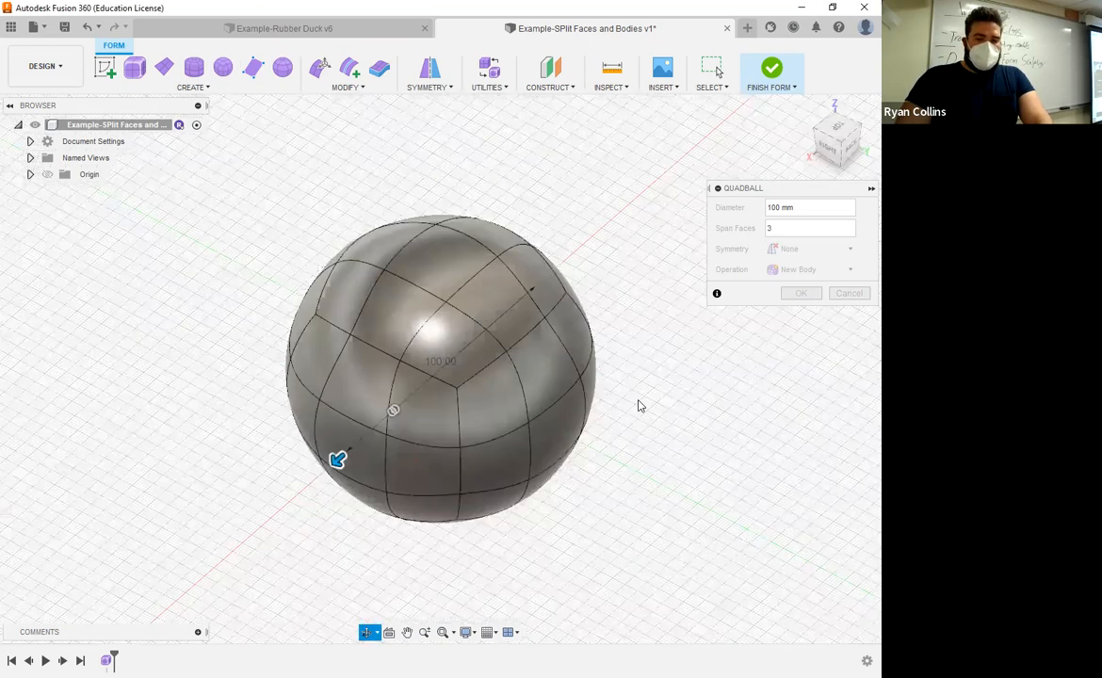
left_click(786, 230)
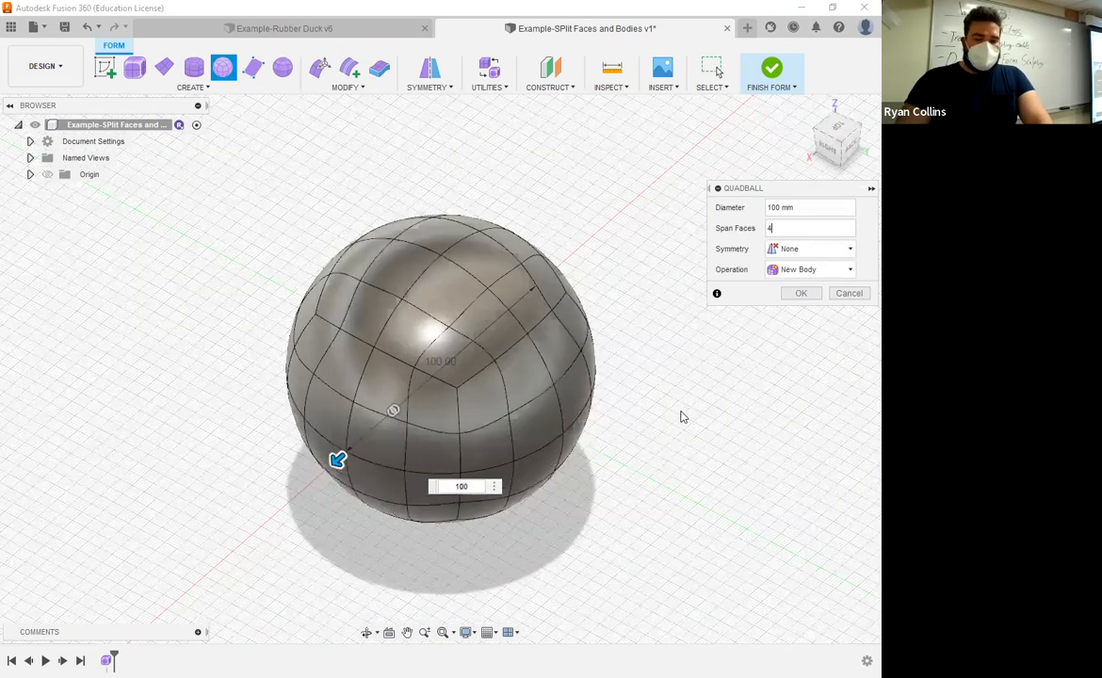
middle_click_drag(701, 425, 685, 396, "shift")
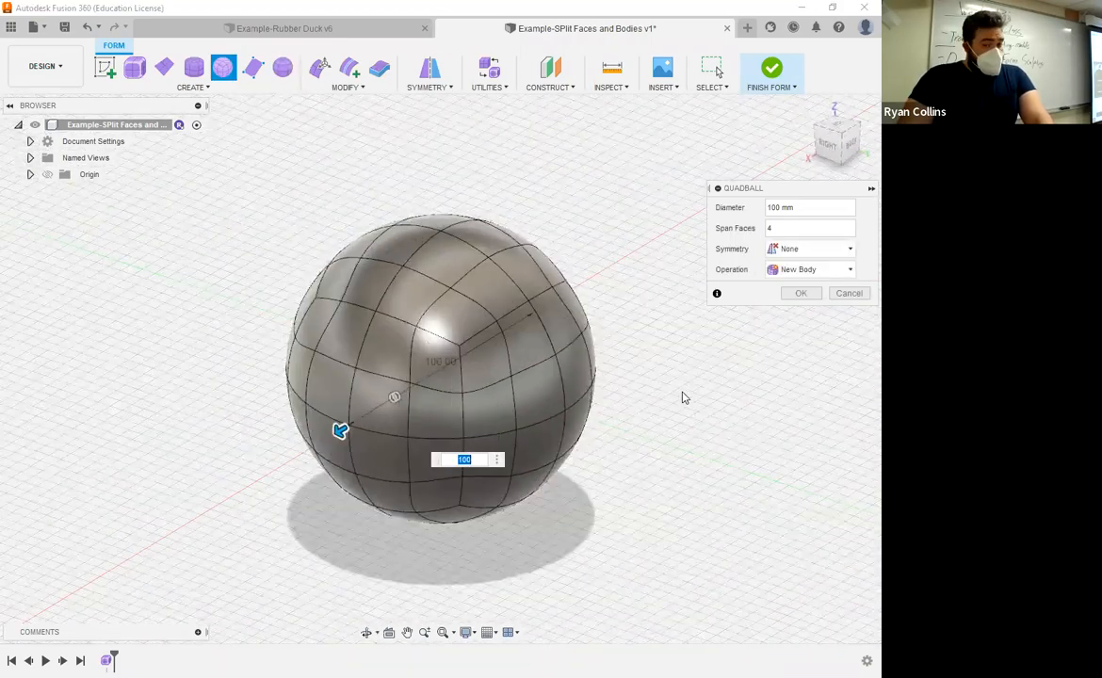
left_click(789, 228)
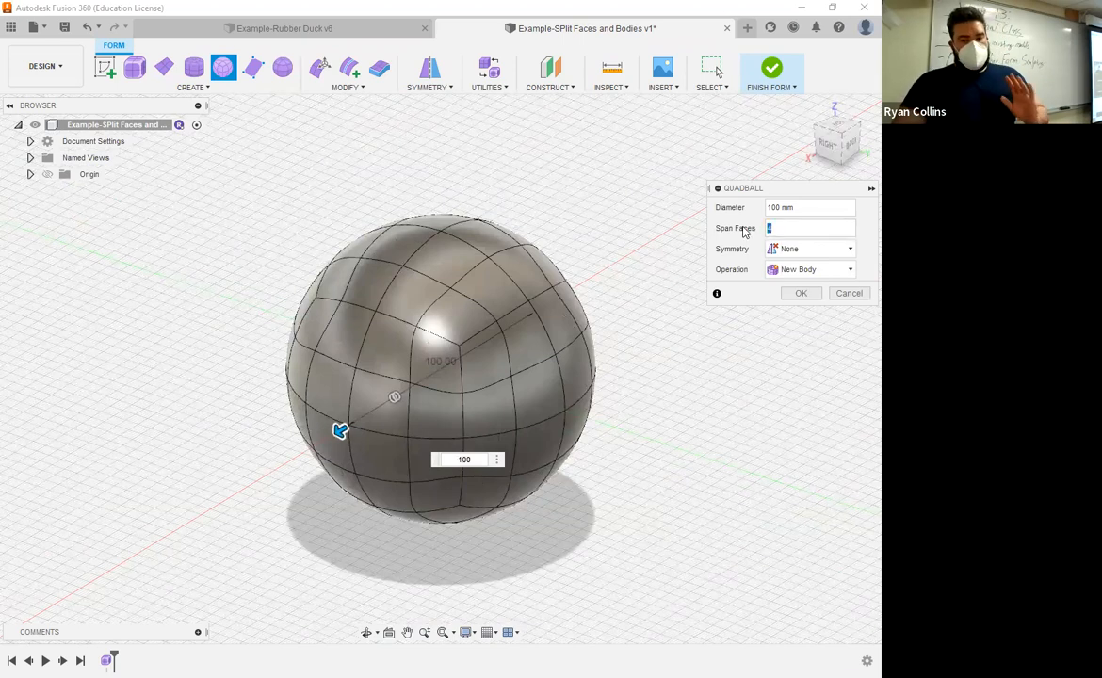
double_click(789, 228)
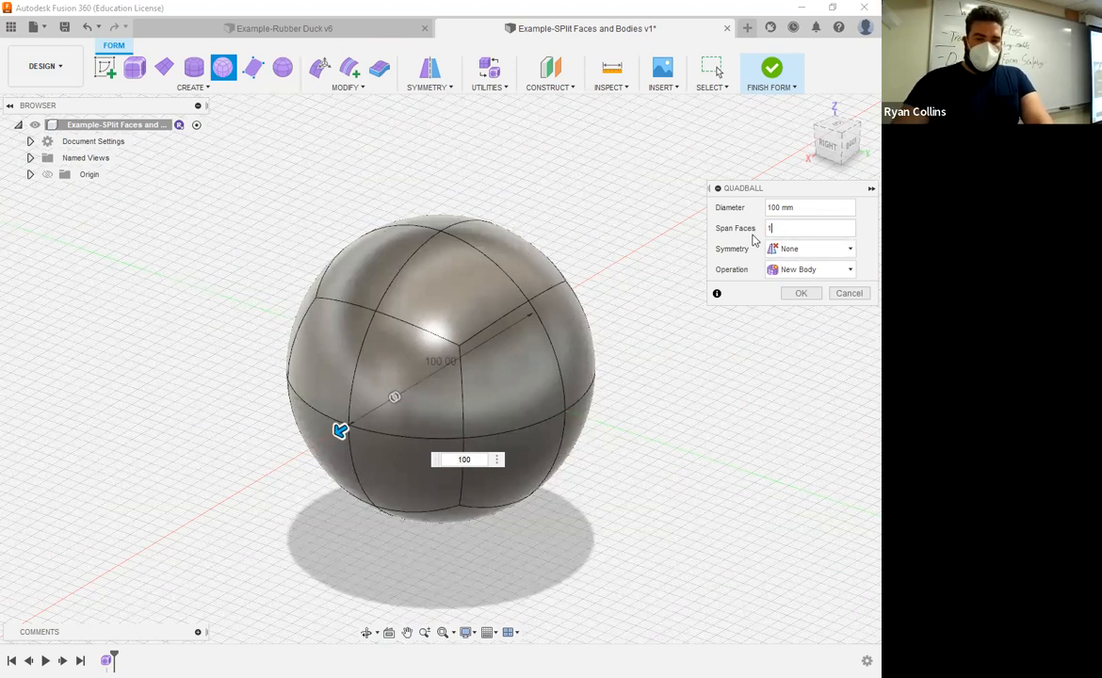
mouse_move(687, 398)
middle_mouse_down("shift")
mouse_move(640, 384)
mouse_move(655, 346)
mouse_move(711, 347)
mouse_move(731, 360)
mouse_move(721, 374)
mouse_move(636, 387)
mouse_move(649, 411)
mouse_move(696, 411)
mouse_move(690, 380)
mouse_move(675, 396)
middle_mouse_up("shift")
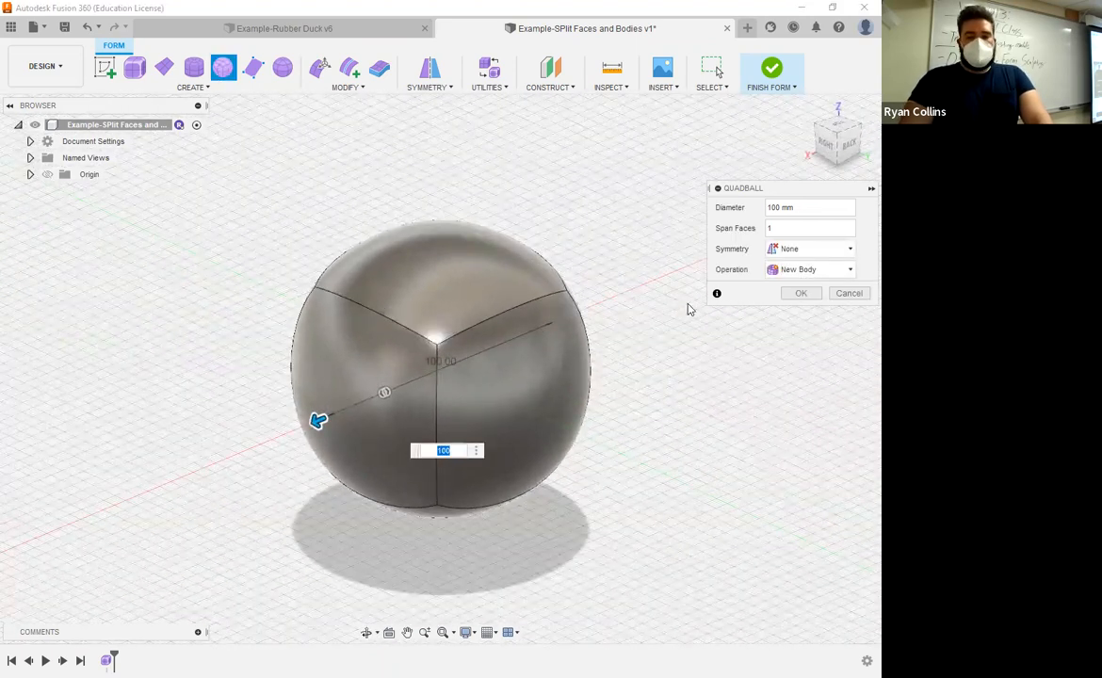
key("Tab")
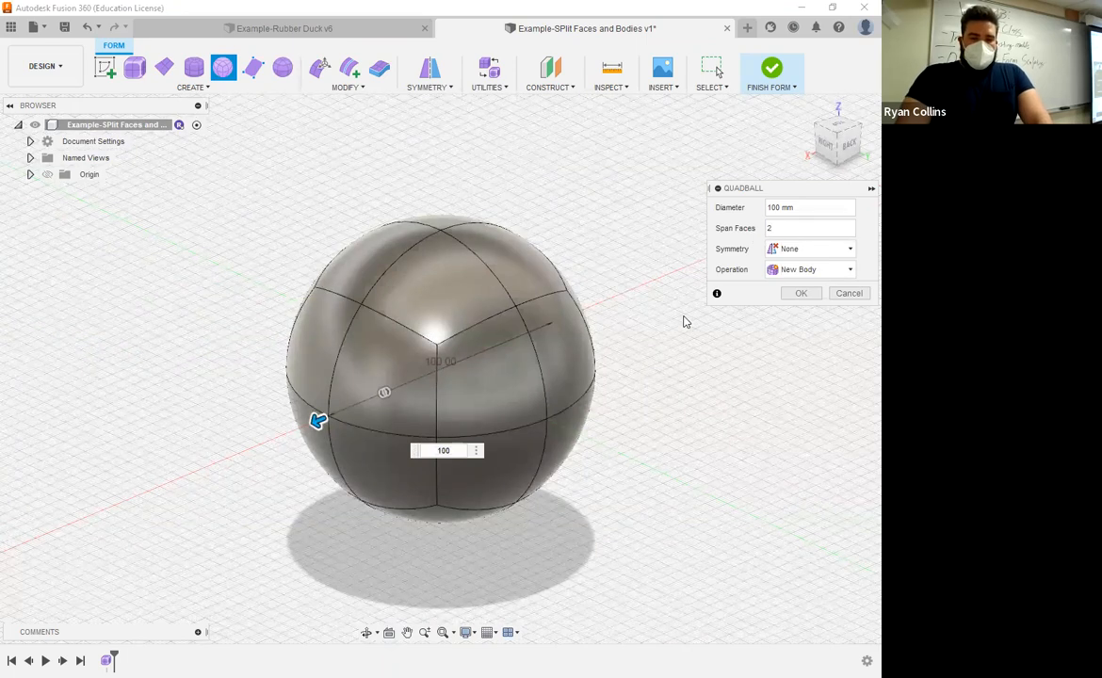
Step: Set the quadball symmetry to Mirror with Width Symmetry enabled and confirm the quadball
left_click(794, 251)
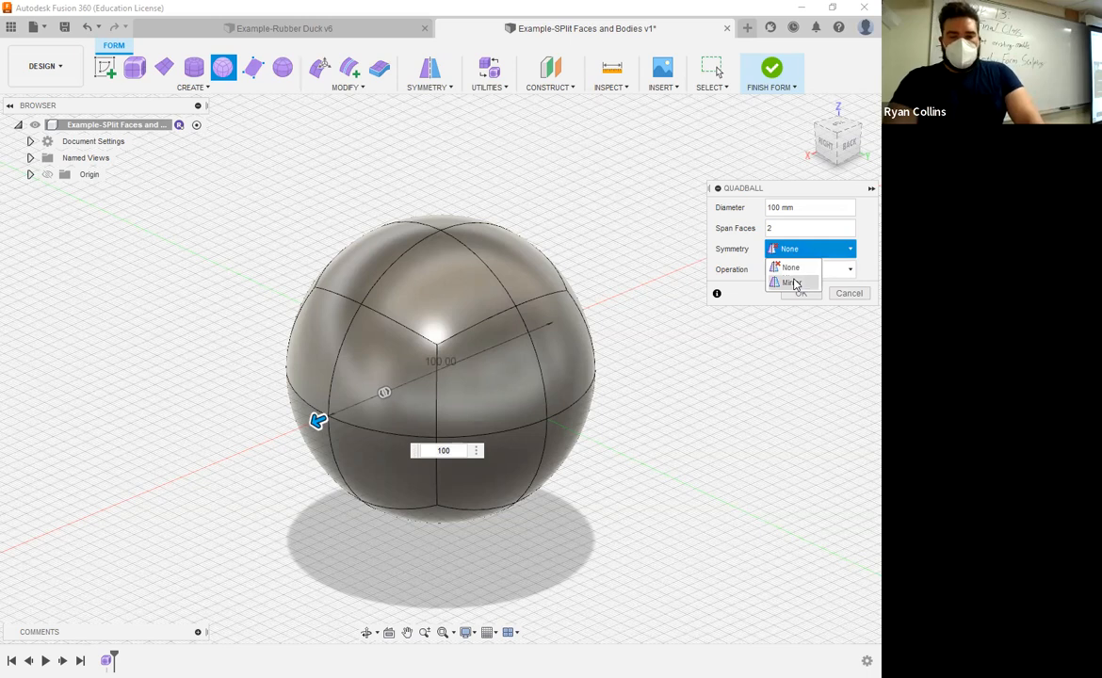
left_click(794, 283)
left_click(792, 270)
left_click(792, 272)
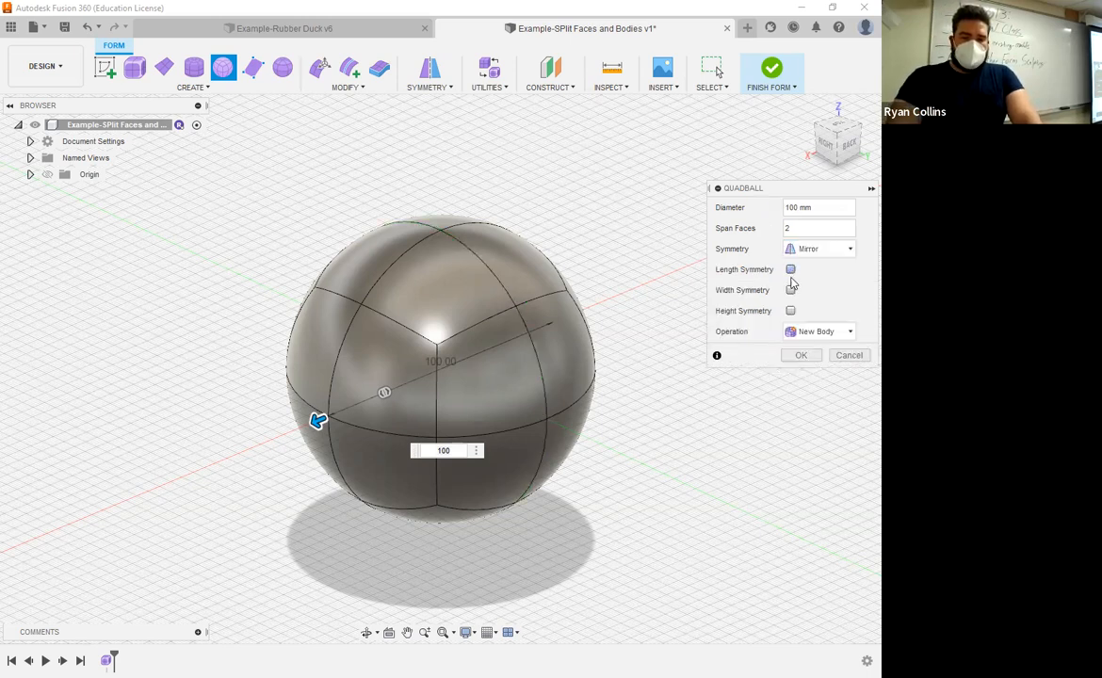
left_click(792, 311)
left_click(792, 312)
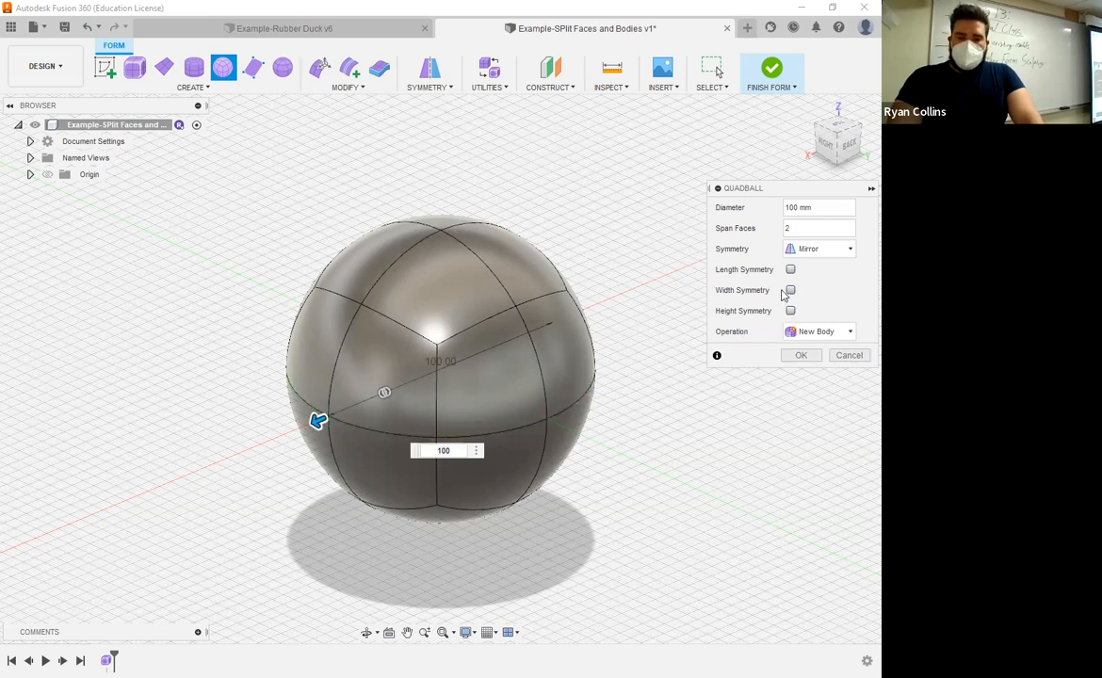
left_click(791, 292)
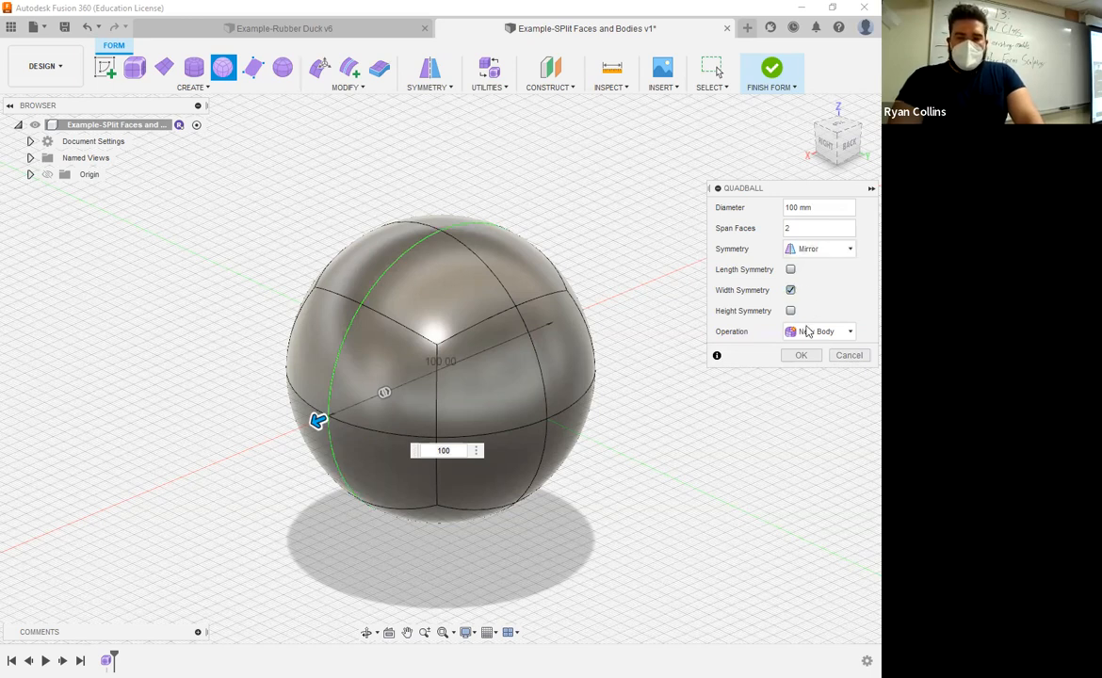
left_click(800, 358)
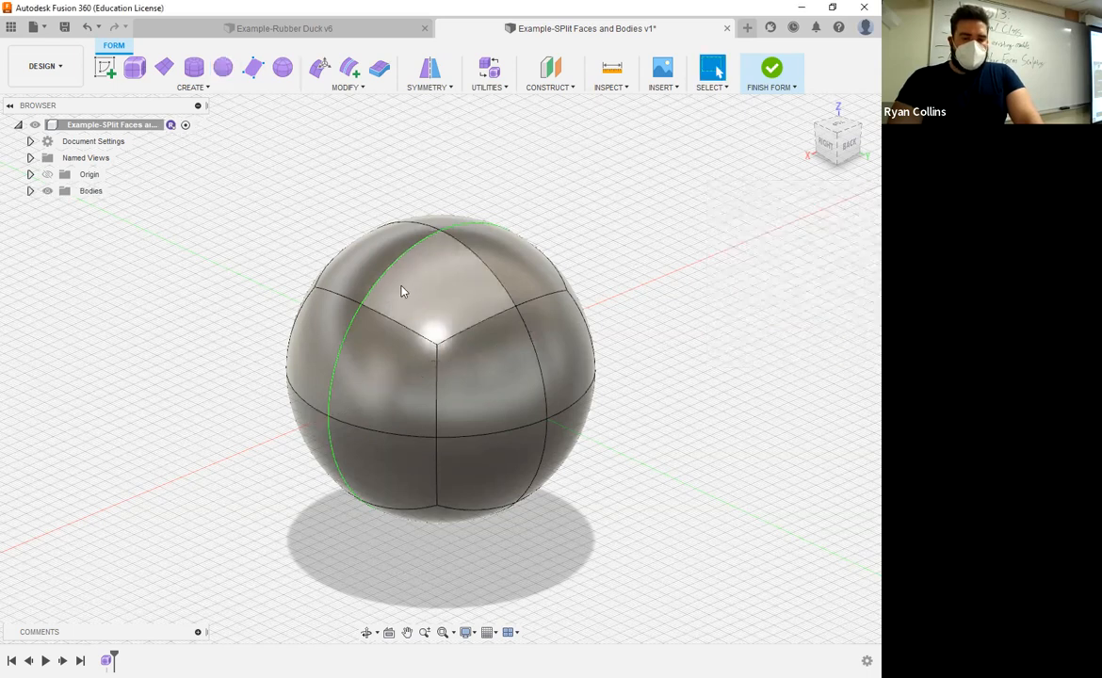
Step: Open Edit Form with the face selection filter and pull a top vertex of the quadball outward to reshape it
middle_click_drag(669, 460, 512, 271, "shift")
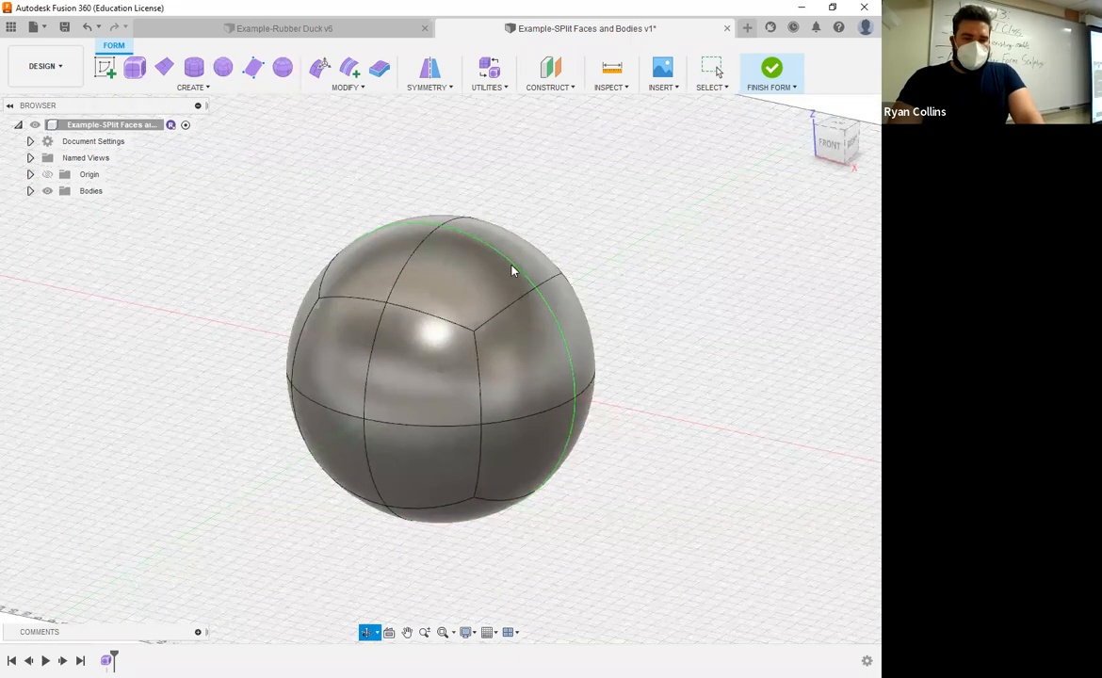
left_click(321, 70)
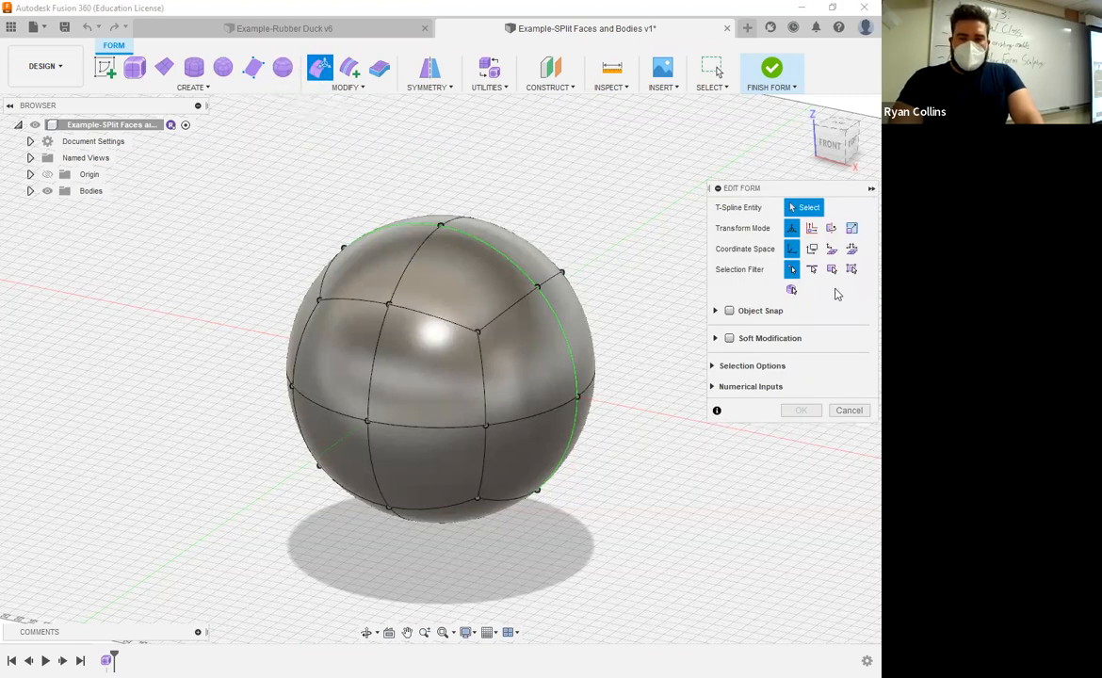
left_click(854, 271)
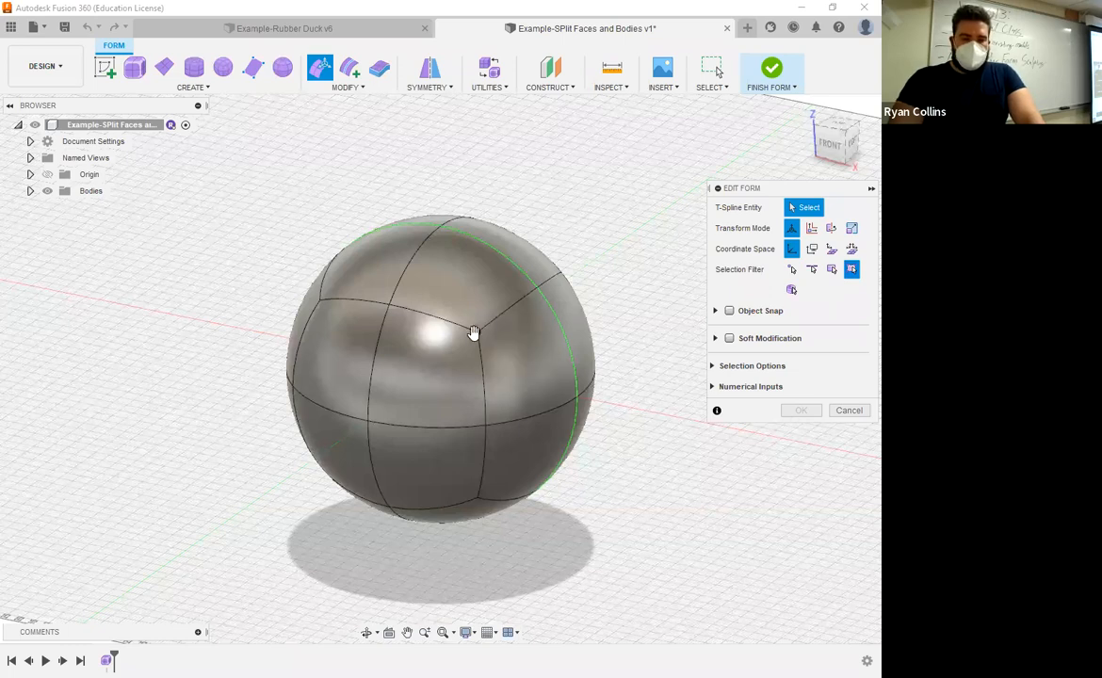
left_click_drag(478, 332, 571, 254)
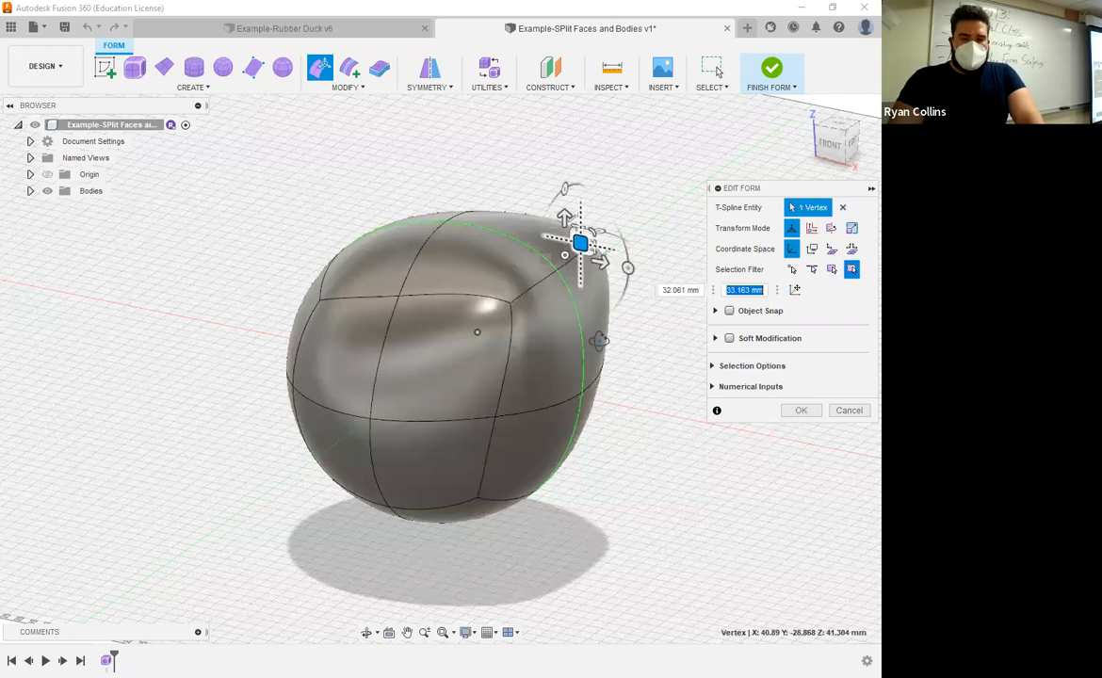
middle_click_drag(553, 371, 612, 282, "shift")
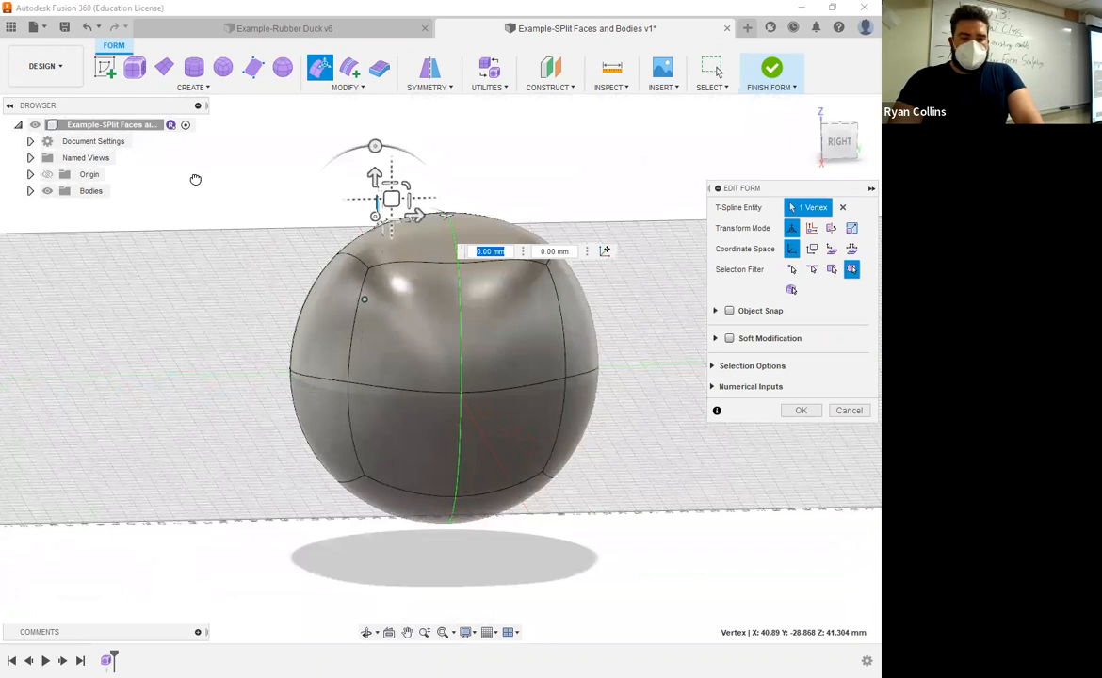
middle_click_drag(452, 374, 484, 395, "shift")
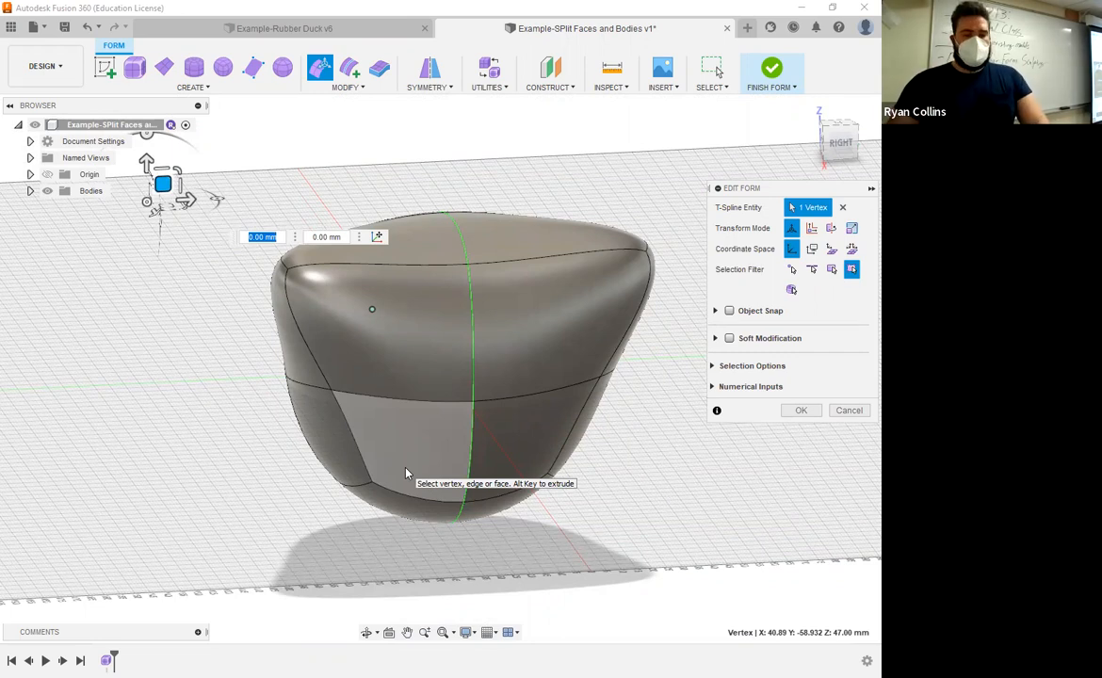
Step: Select a lower face of the form and pull it outward into a leg
left_click(449, 432)
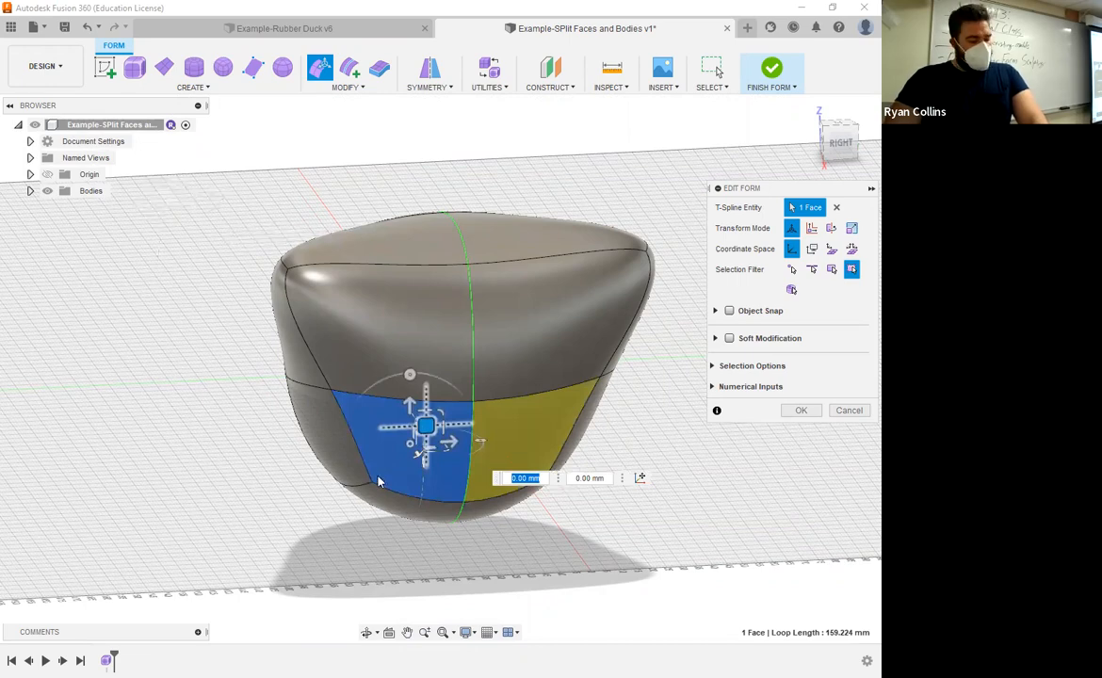
middle_click_drag(377, 482, 464, 423, "shift")
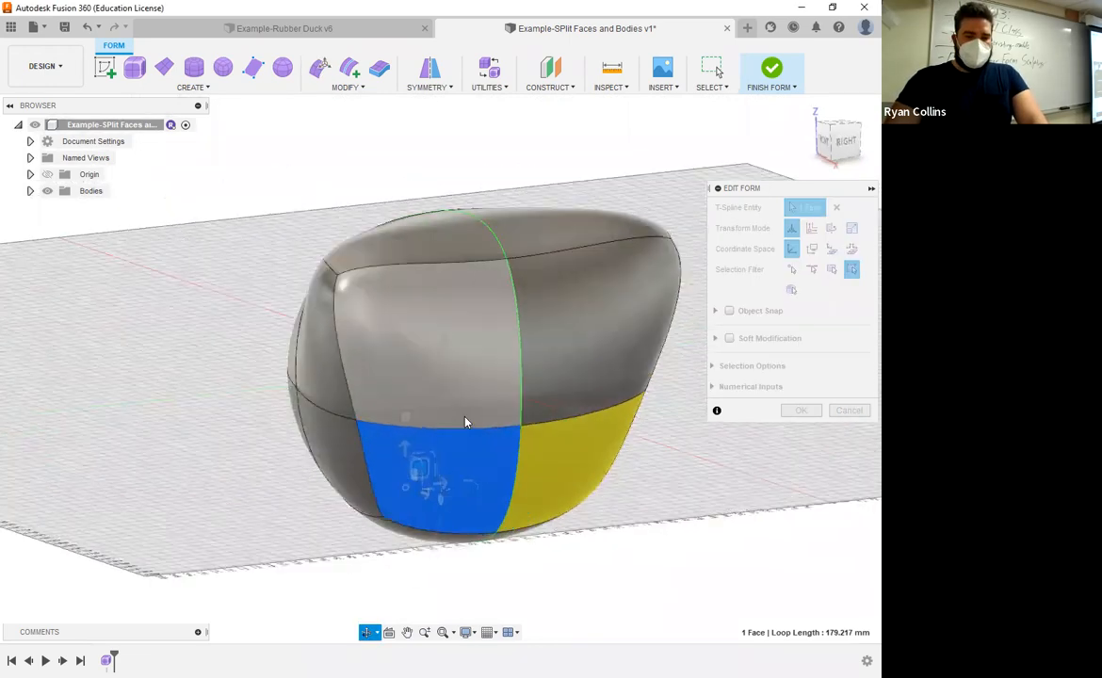
scroll(466, 426, "down", 3)
middle_click_drag(573, 451, 539, 485, "shift")
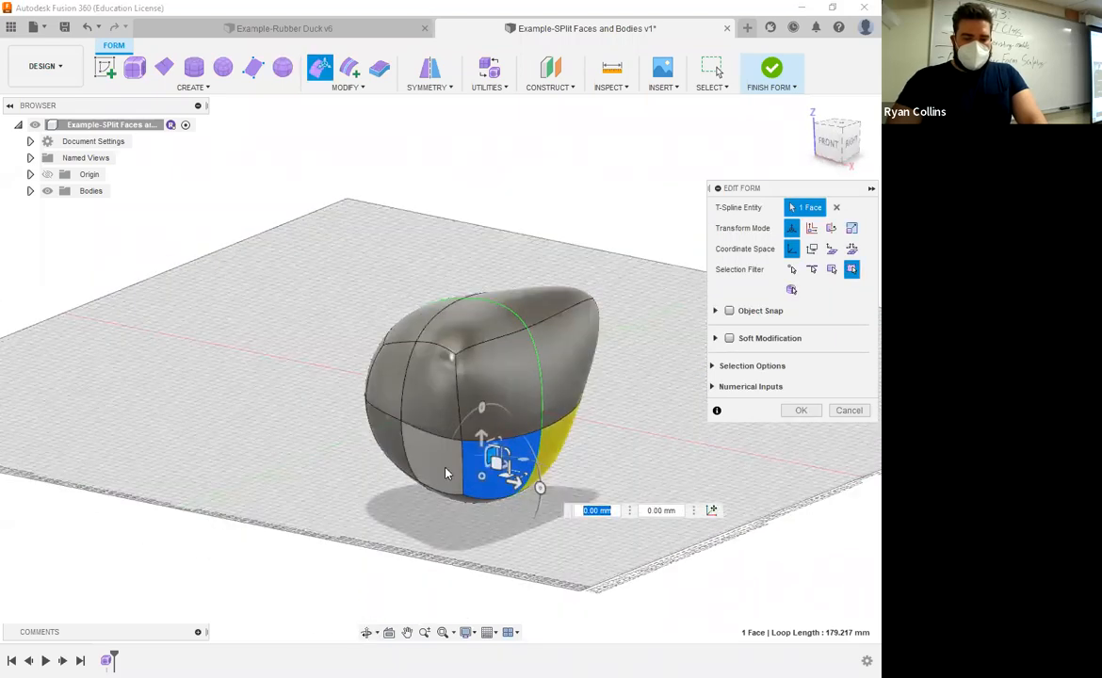
left_click(447, 476)
middle_click_drag(488, 542, 401, 435, "shift")
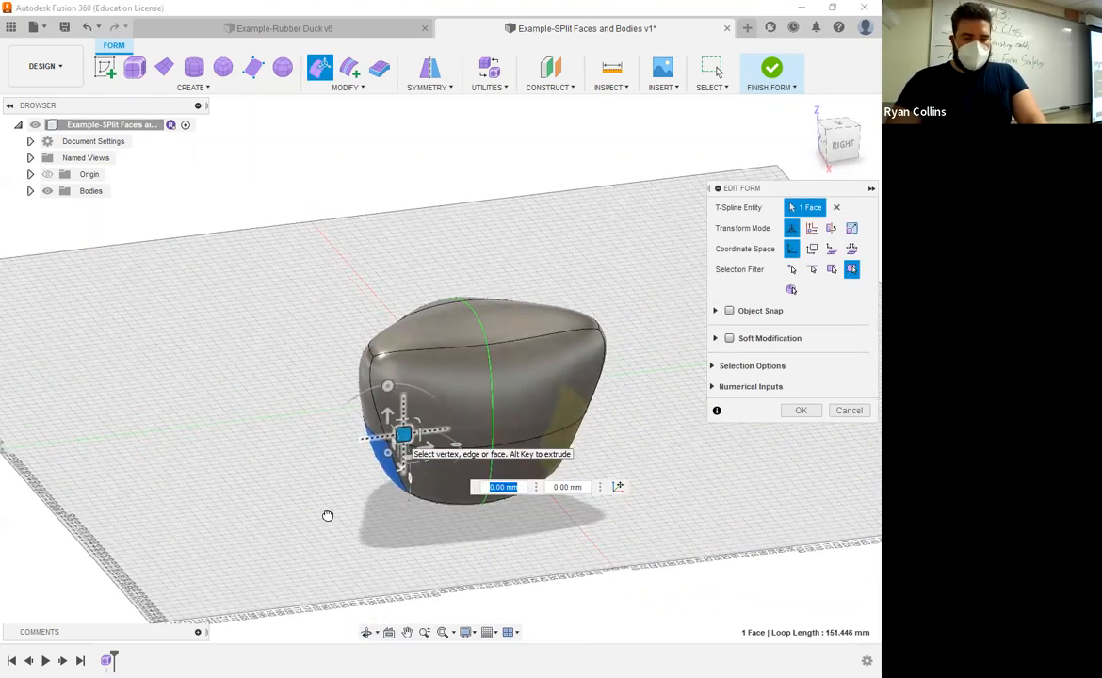
Step: Select another lower face and pull it outward into a second leg
middle_click_drag(328, 516, 524, 487, "shift")
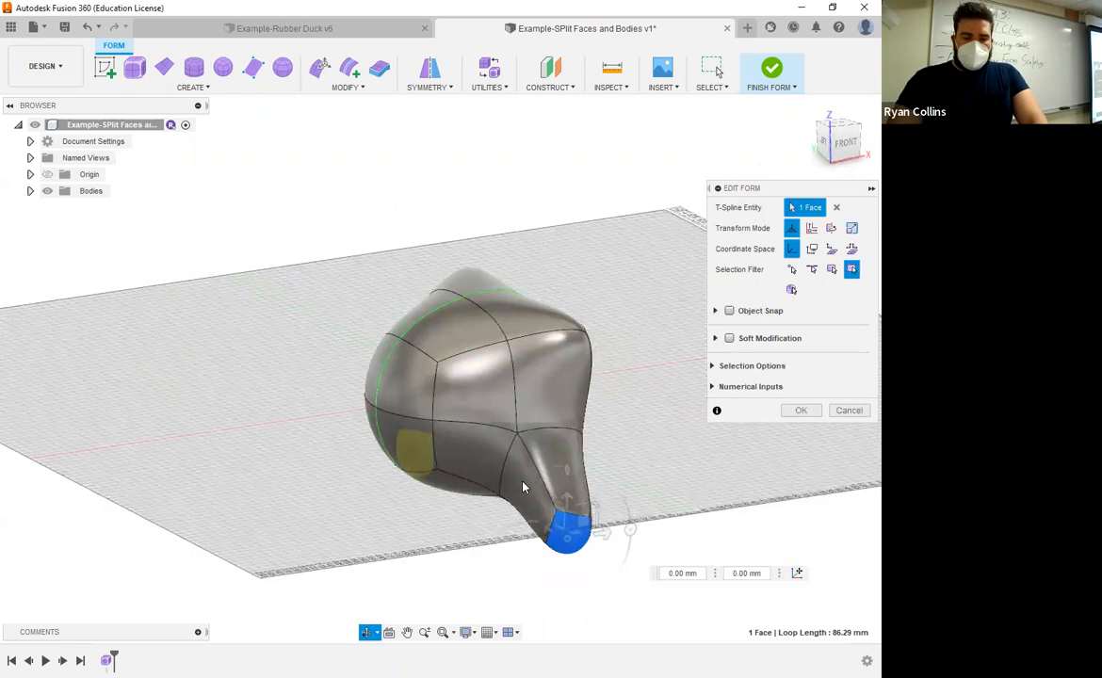
left_click(462, 450)
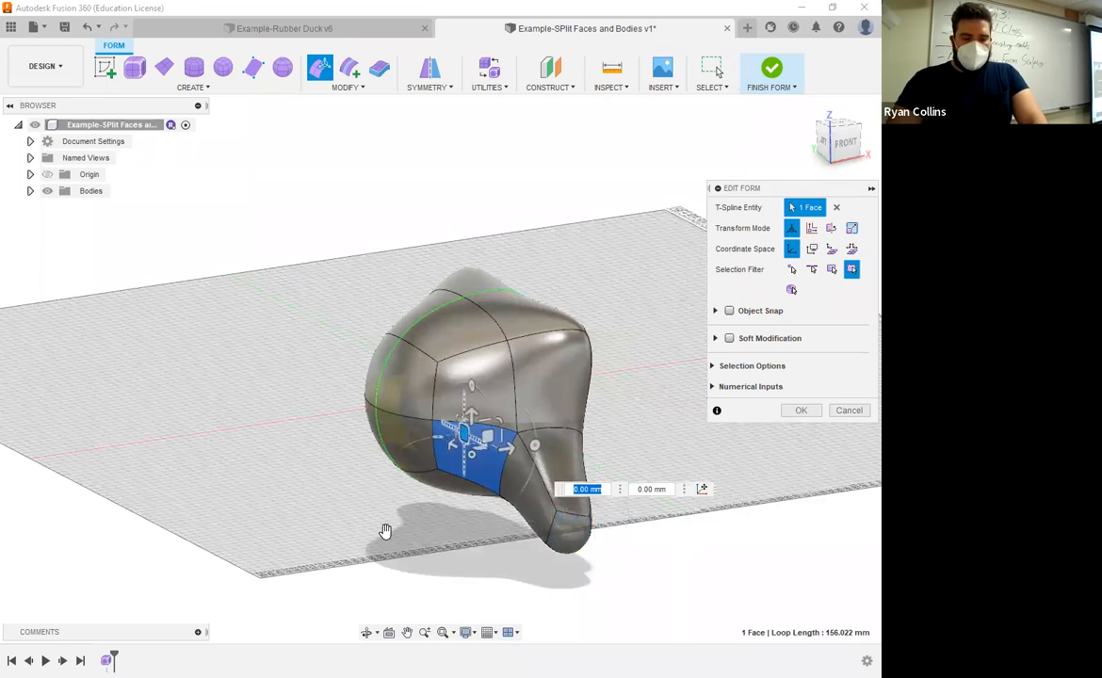
middle_click_drag(535, 448, 567, 491, "shift")
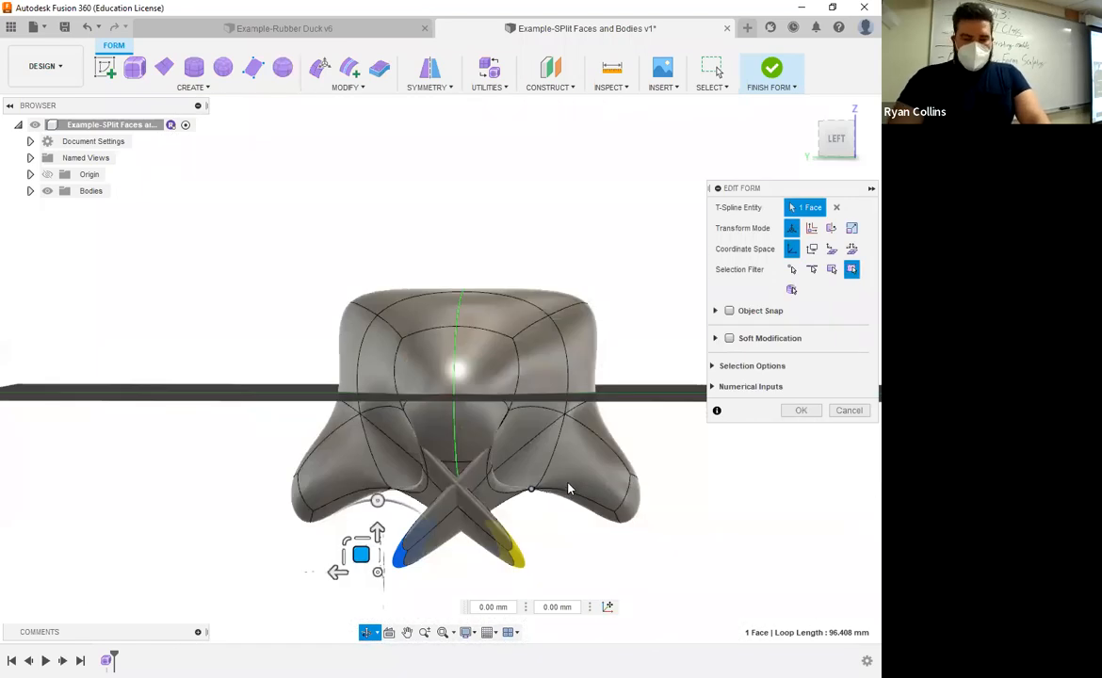
Step: Select further faces and drag and rotate them to extend the limbs and a long snout
left_click(523, 412)
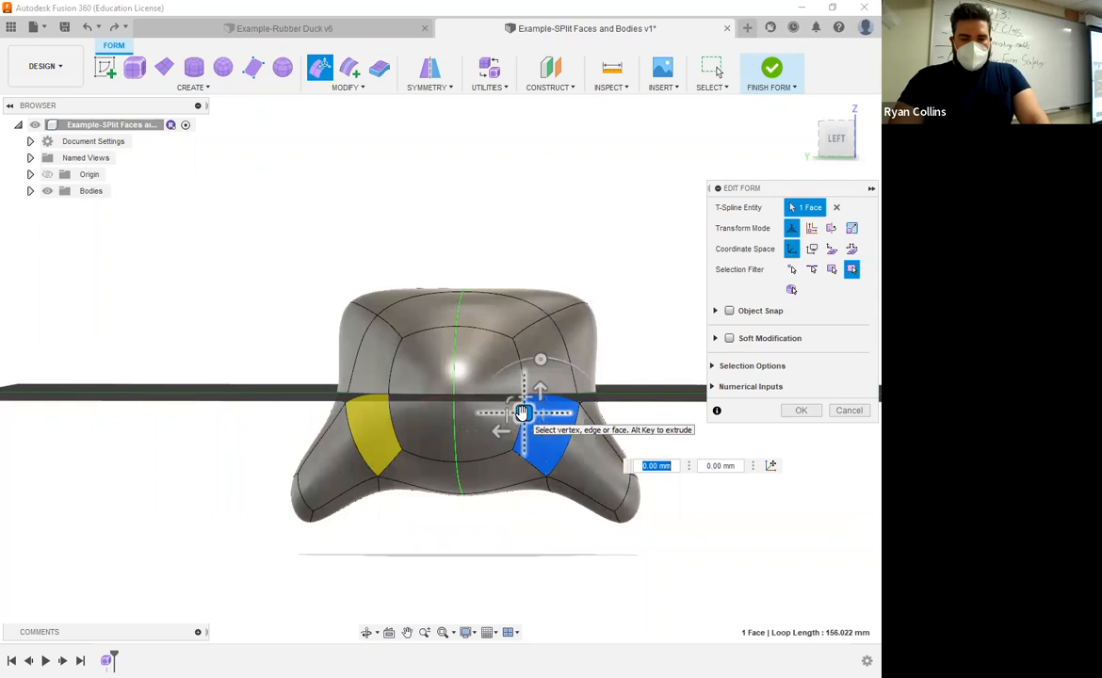
mouse_move(523, 411)
middle_mouse_down("shift")
mouse_move(584, 455)
mouse_move(585, 286)
mouse_move(539, 401)
mouse_move(530, 399)
middle_mouse_up("shift")
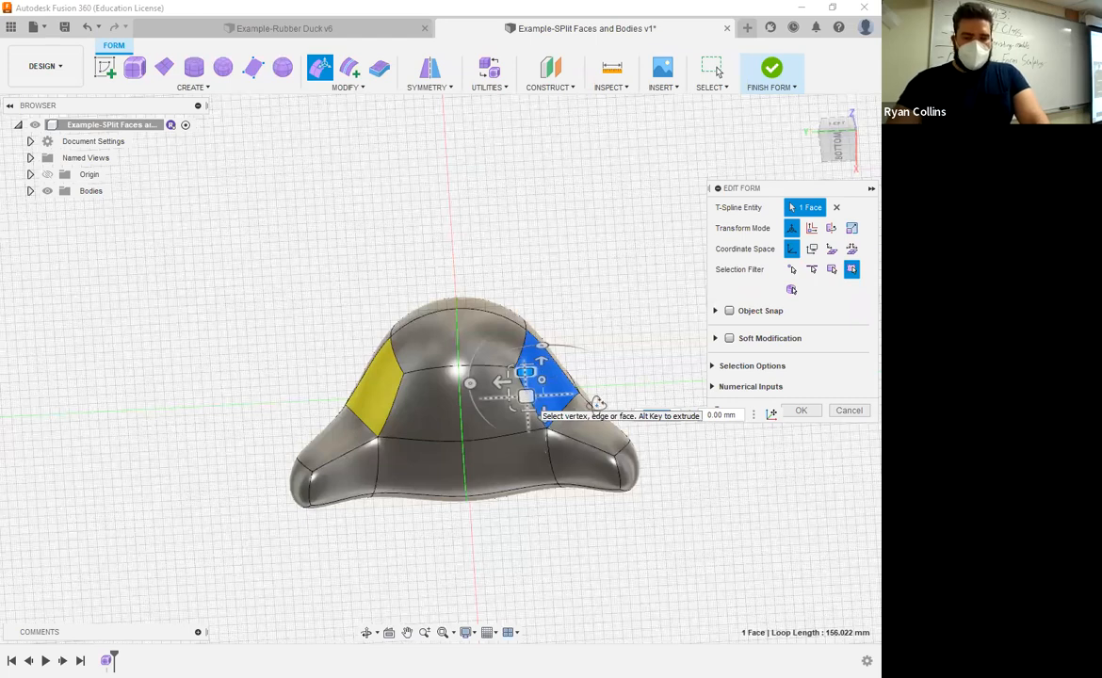
middle_click_drag(599, 404, 601, 498, "shift")
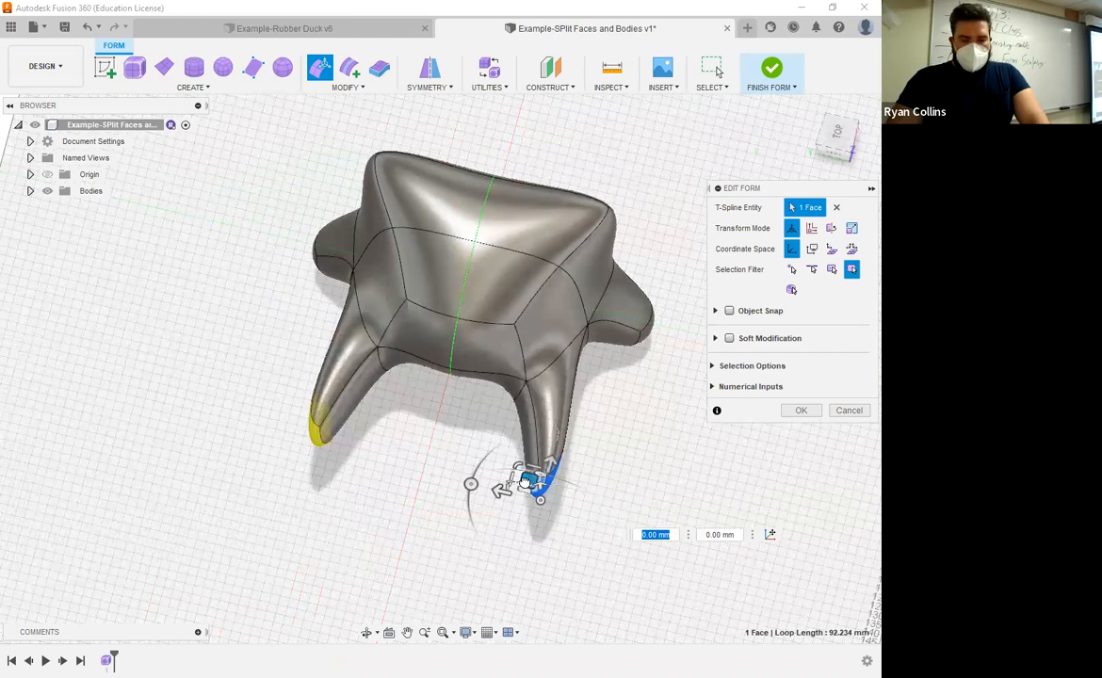
left_click_drag(525, 480, 605, 510)
middle_click_drag(625, 445, 608, 449, "shift")
left_click_drag(555, 339, 558, 515)
middle_click_drag(557, 515, 266, 501, "shift")
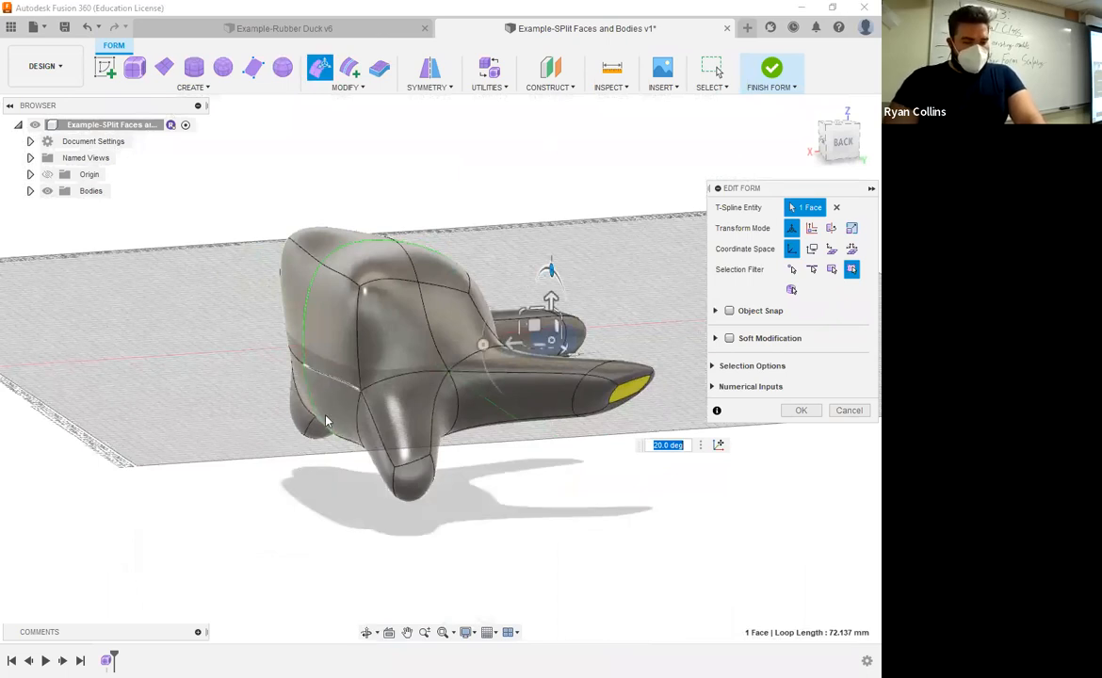
Step: Move a side edge of the form and confirm the Edit Form changes
left_click(297, 382)
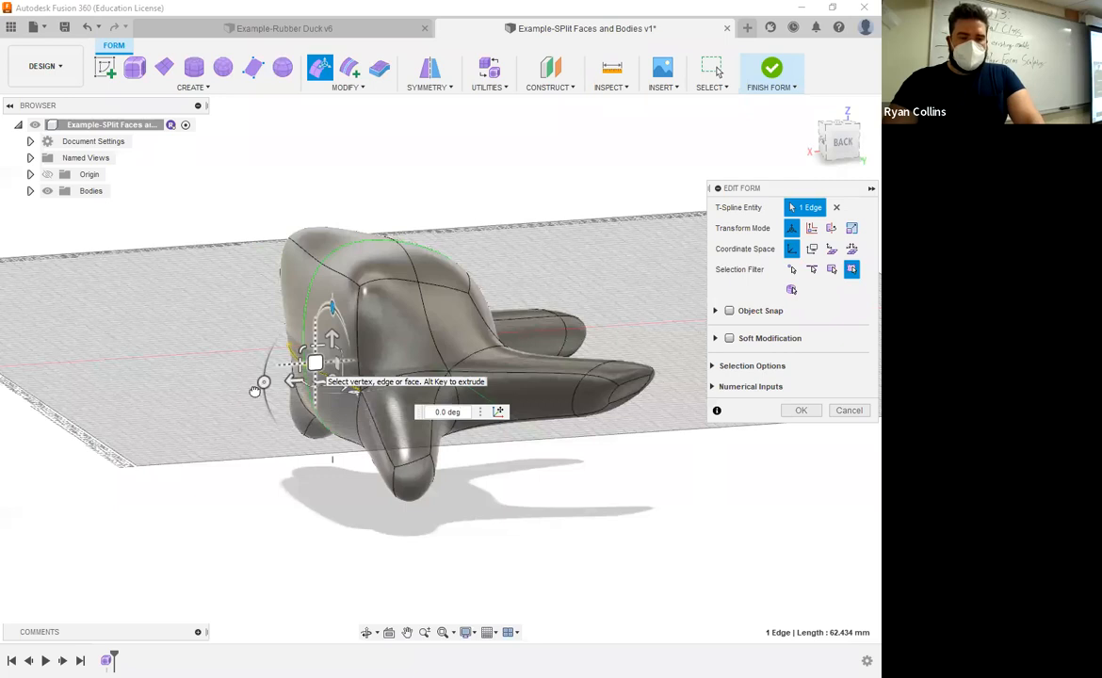
middle_click_drag(515, 539, 500, 481, "shift")
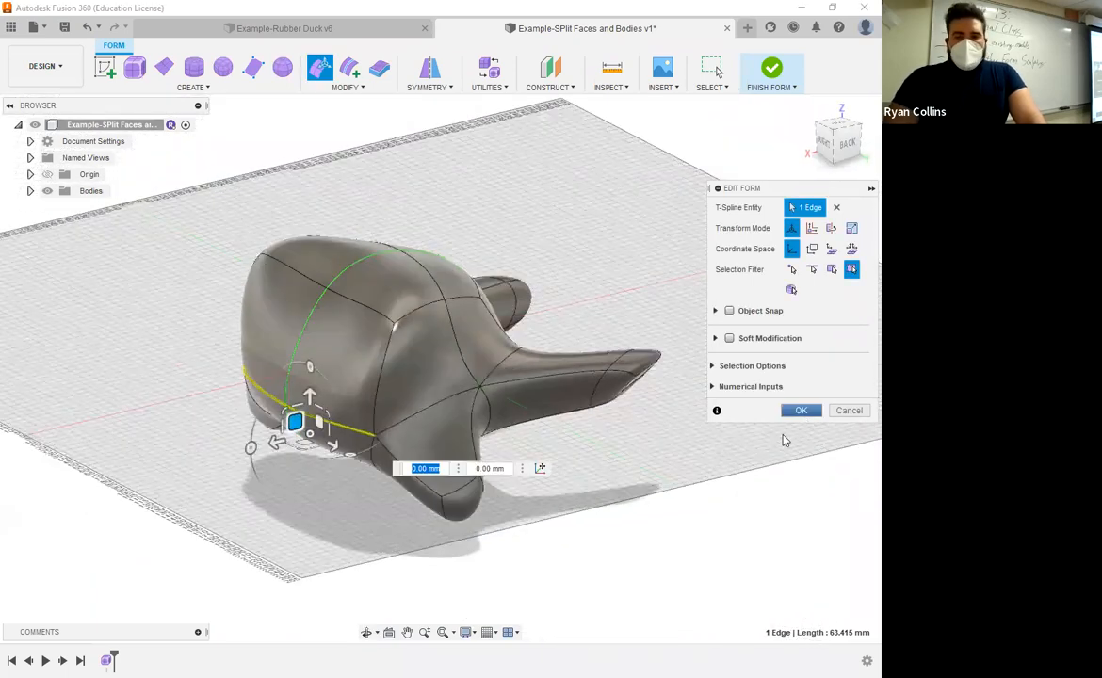
left_click(796, 411)
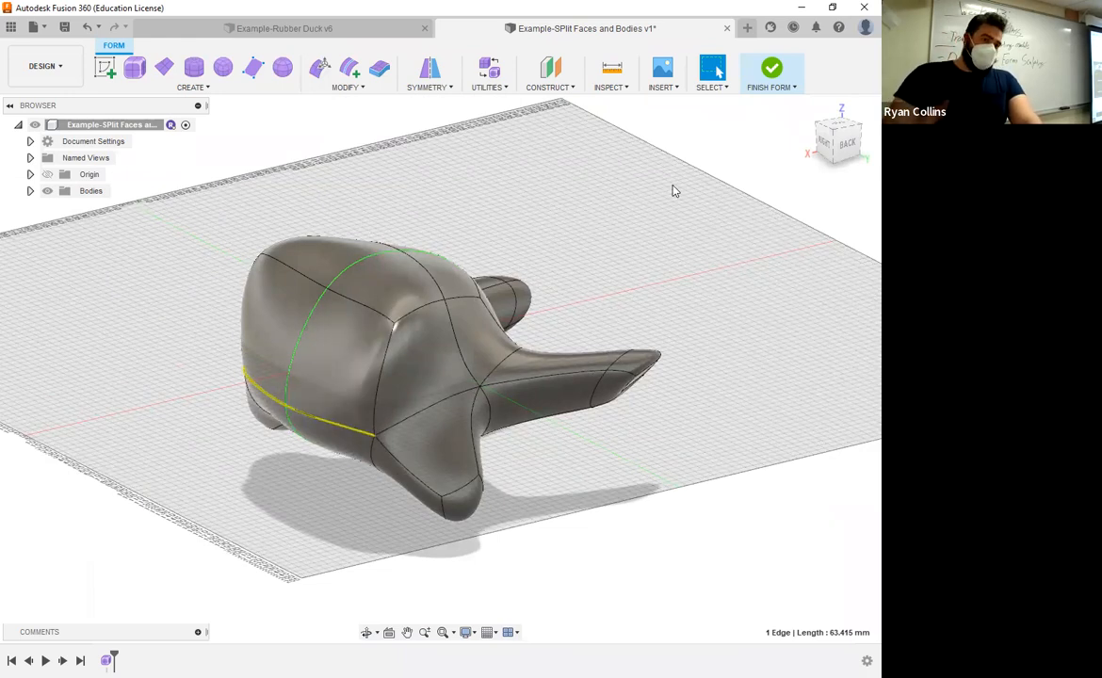
Step: Finish the form, then reopen the form feature for editing from the timeline
left_click(773, 70)
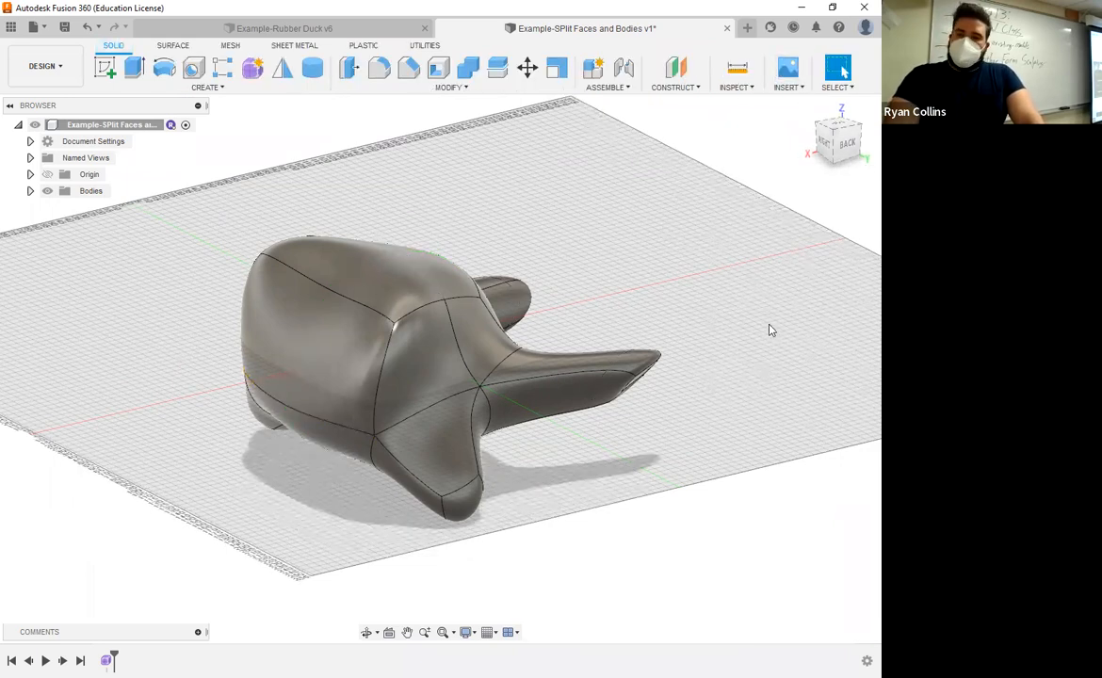
middle_click_drag(693, 307, 783, 308, "shift")
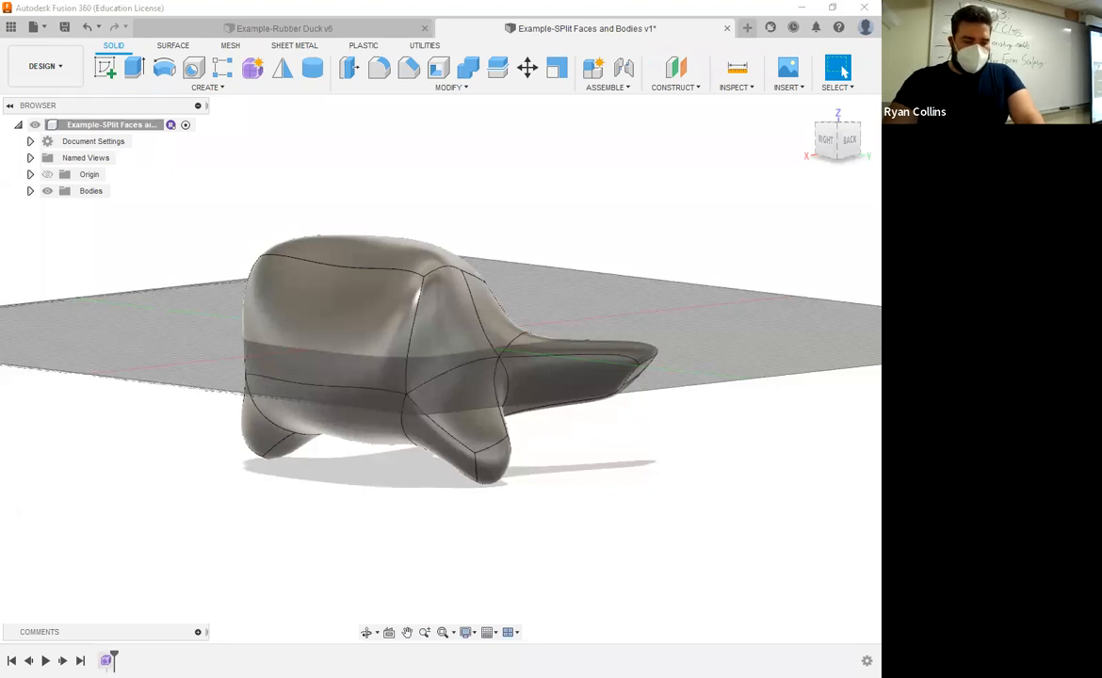
right_click(105, 660)
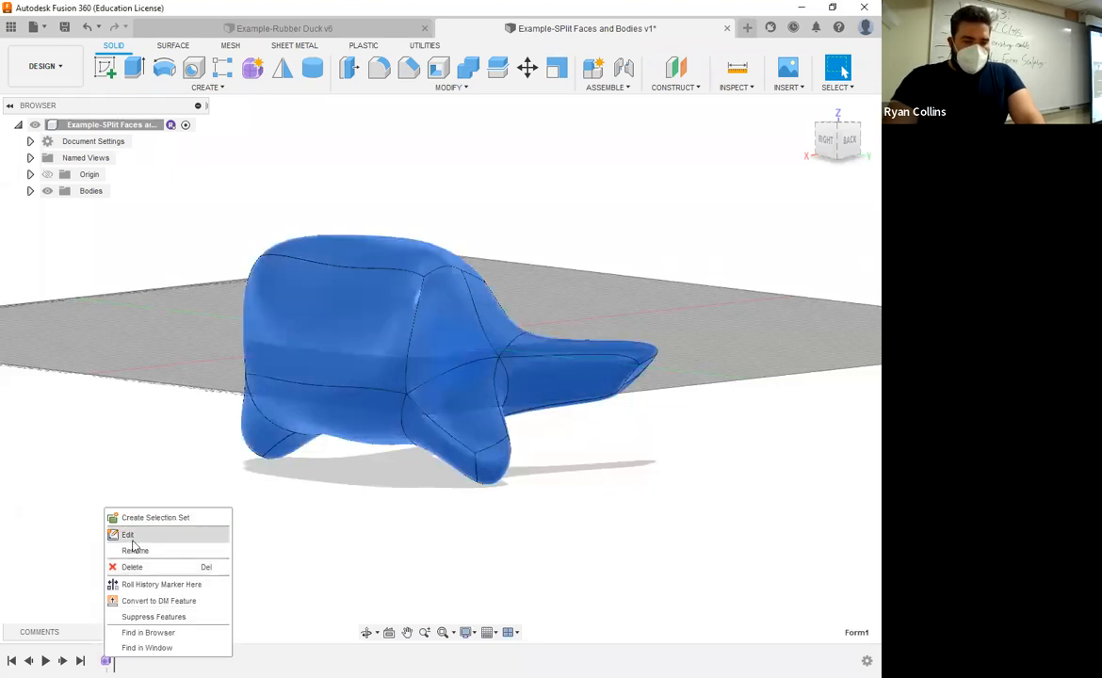
left_click(130, 535)
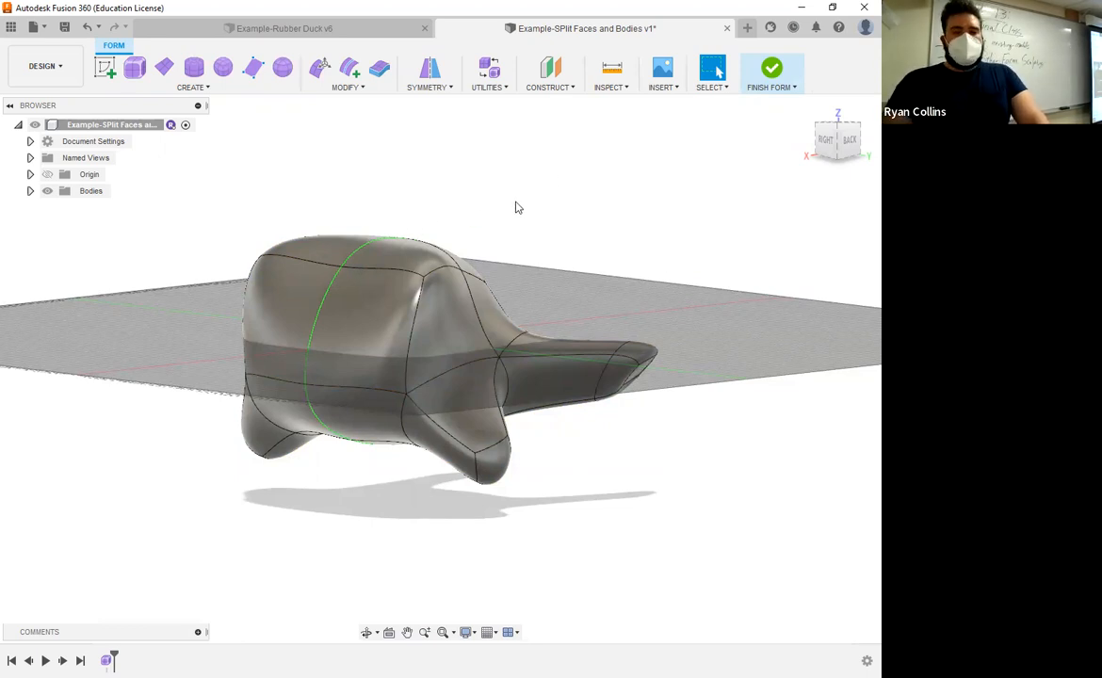
Step: Create a sketch on the YZ plane, finish it without drawing, and expand the Sketches folder
left_click(107, 68)
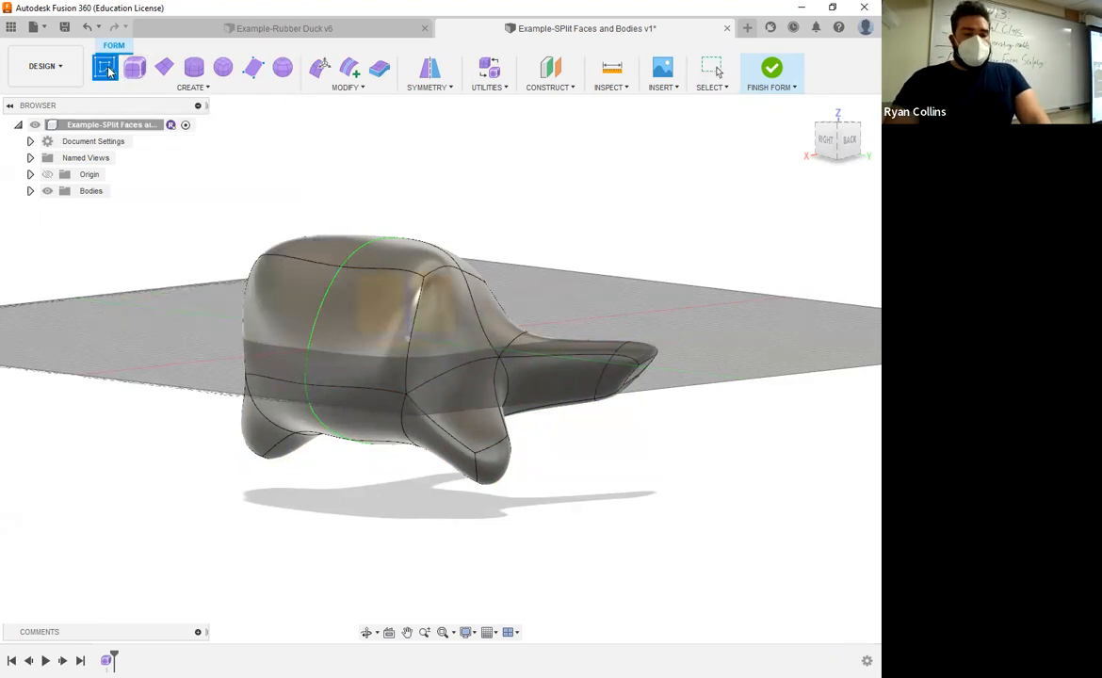
mouse_move(510, 201)
middle_mouse_down("shift")
mouse_move(564, 214)
mouse_move(548, 188)
mouse_move(563, 184)
middle_mouse_up("shift")
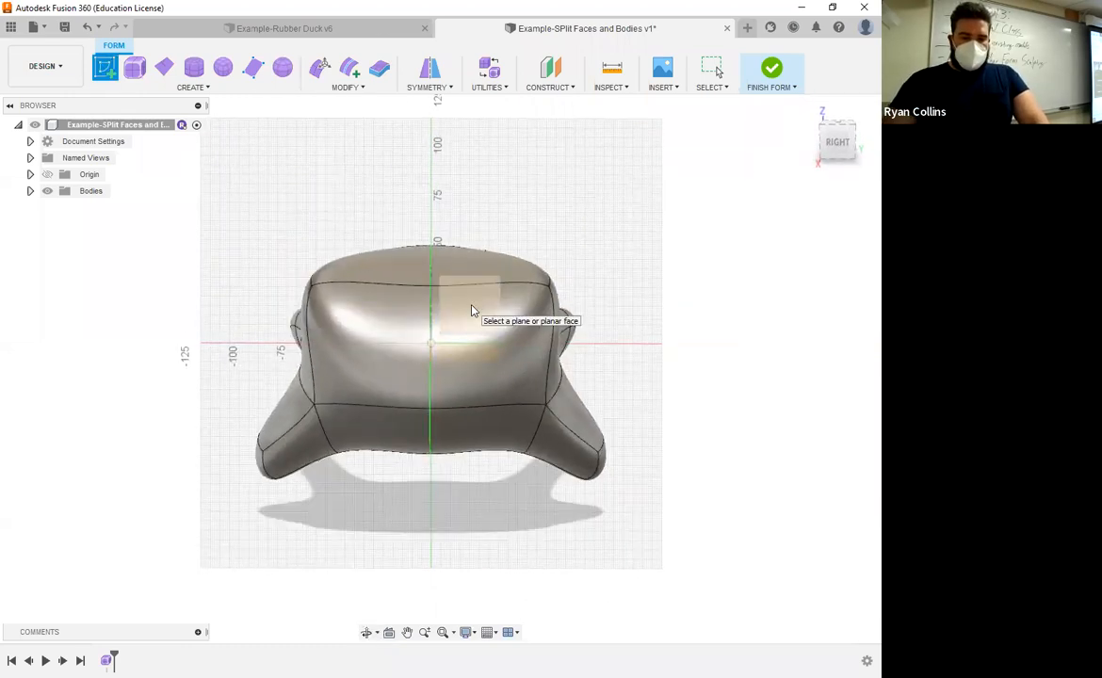
left_click(842, 149)
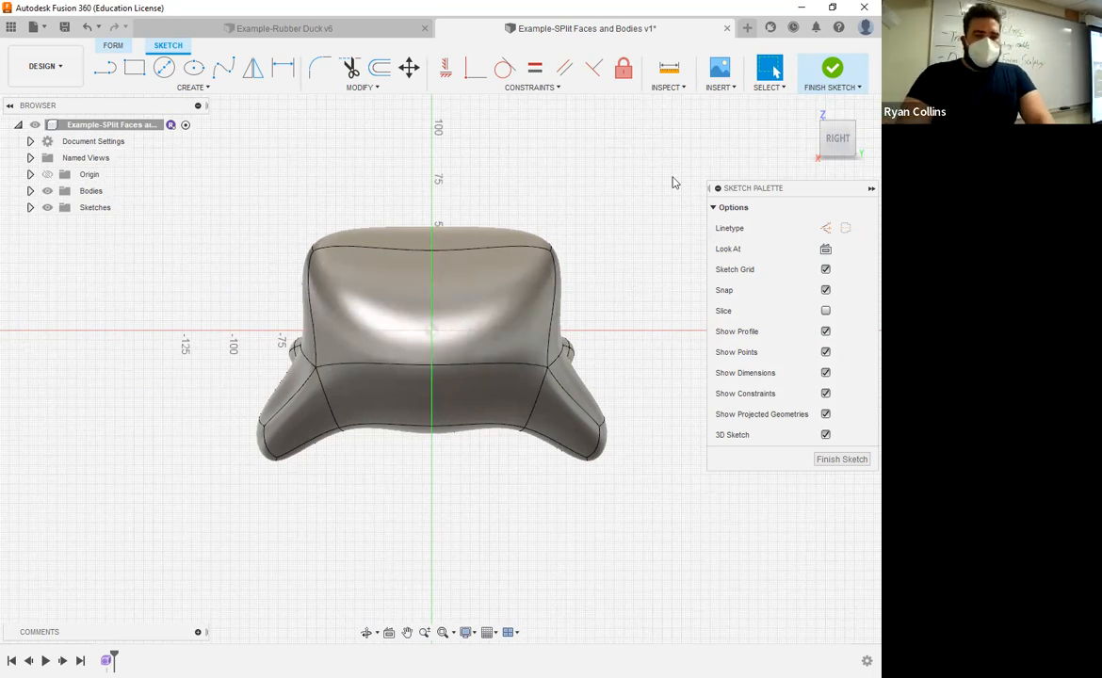
middle_click_drag(573, 209, 592, 245, "shift")
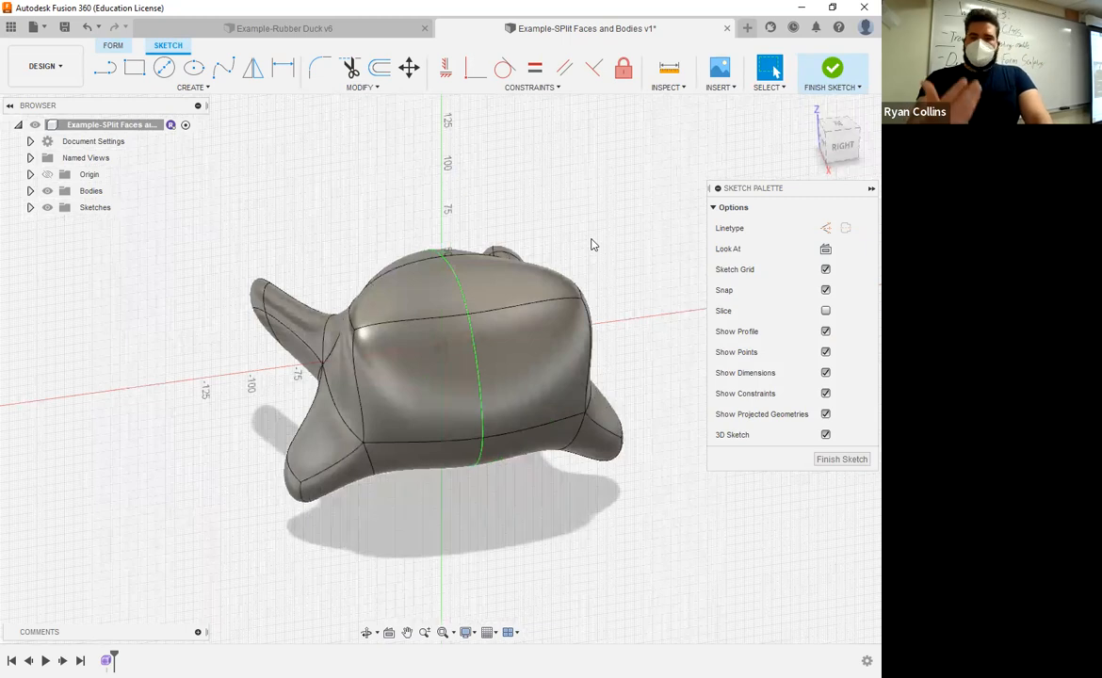
left_click(829, 71)
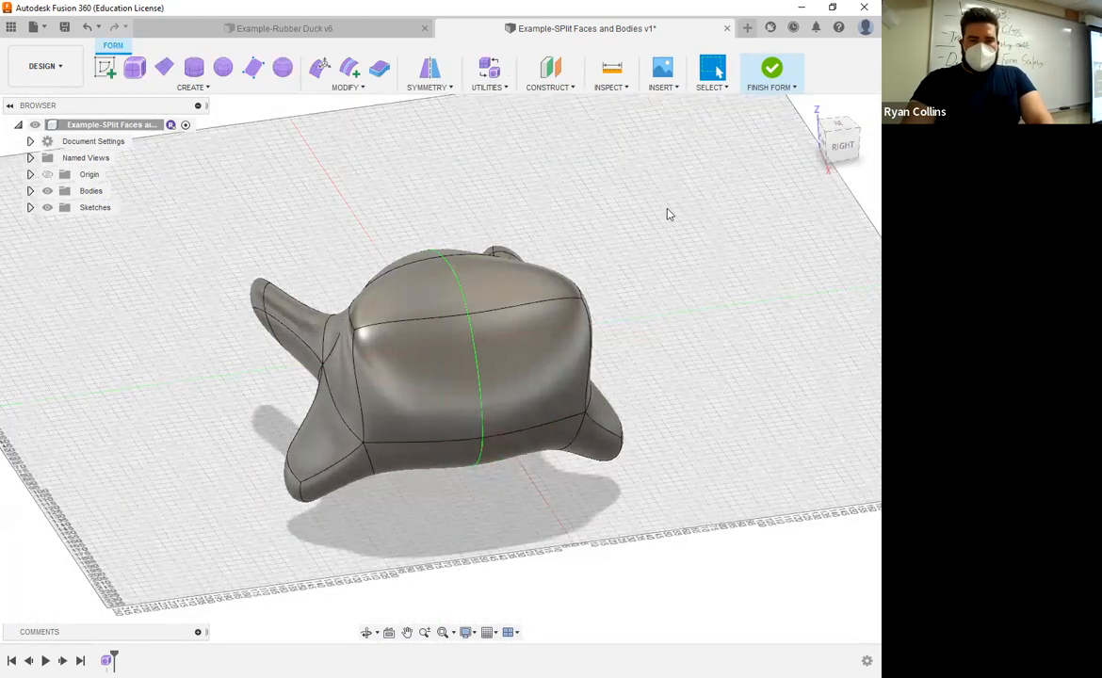
left_click(30, 208)
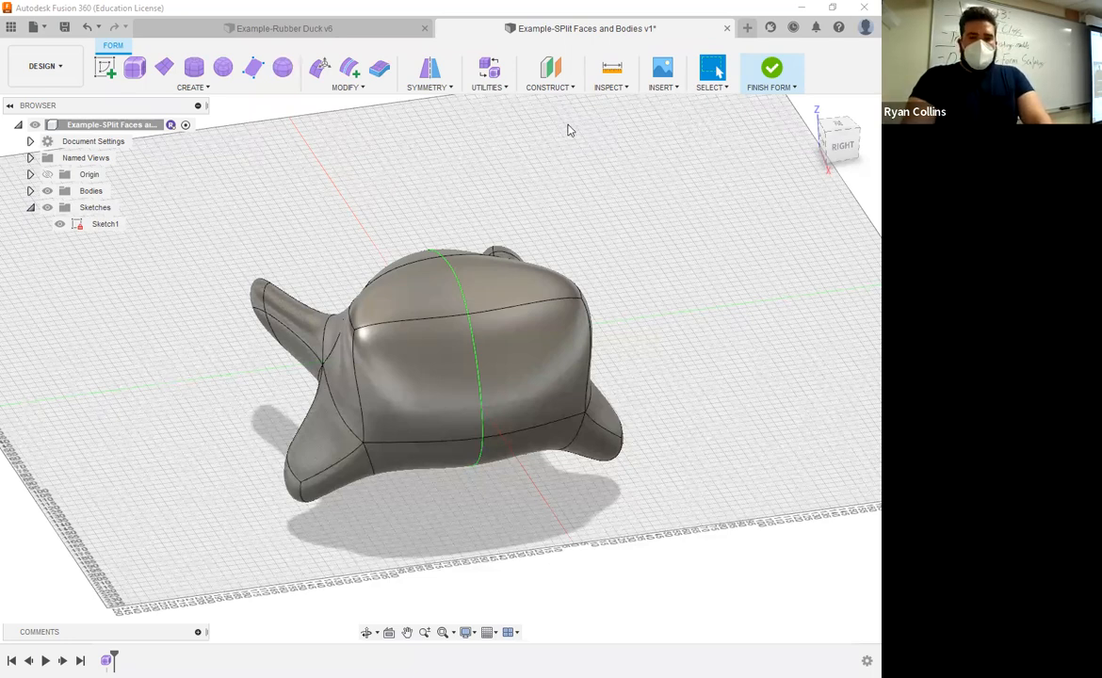
Step: Create an offset plane 100 mm from the YZ plane
left_click(551, 69)
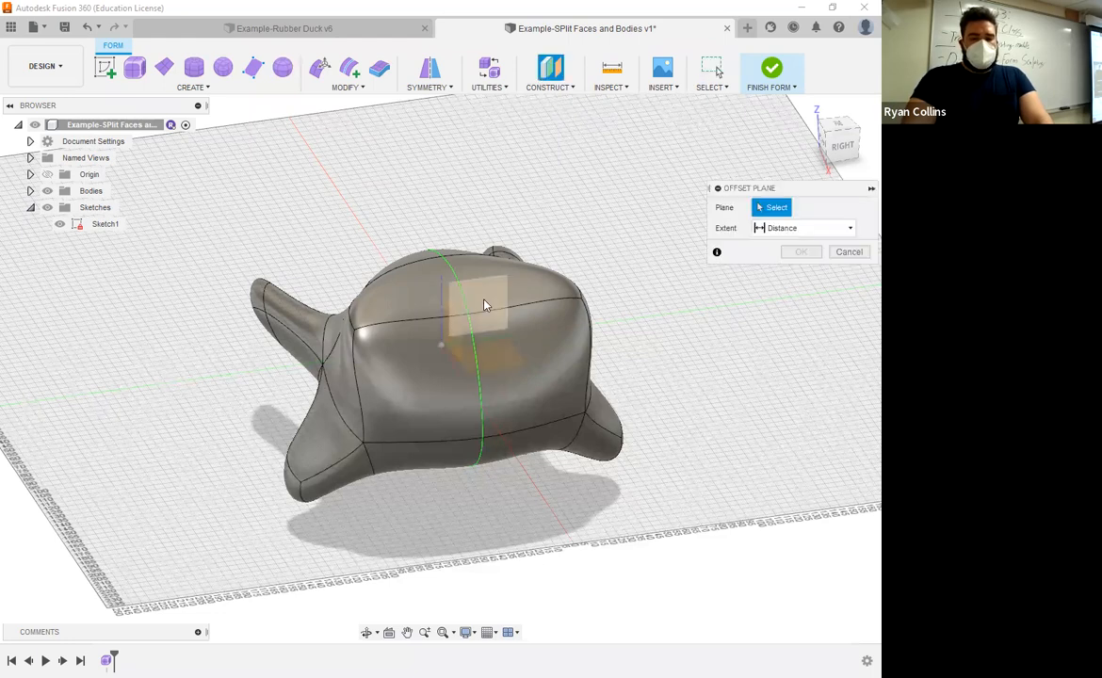
left_click(478, 309)
mouse_move(479, 309)
middle_mouse_down("shift")
mouse_move(473, 351)
mouse_move(486, 305)
middle_mouse_up("shift")
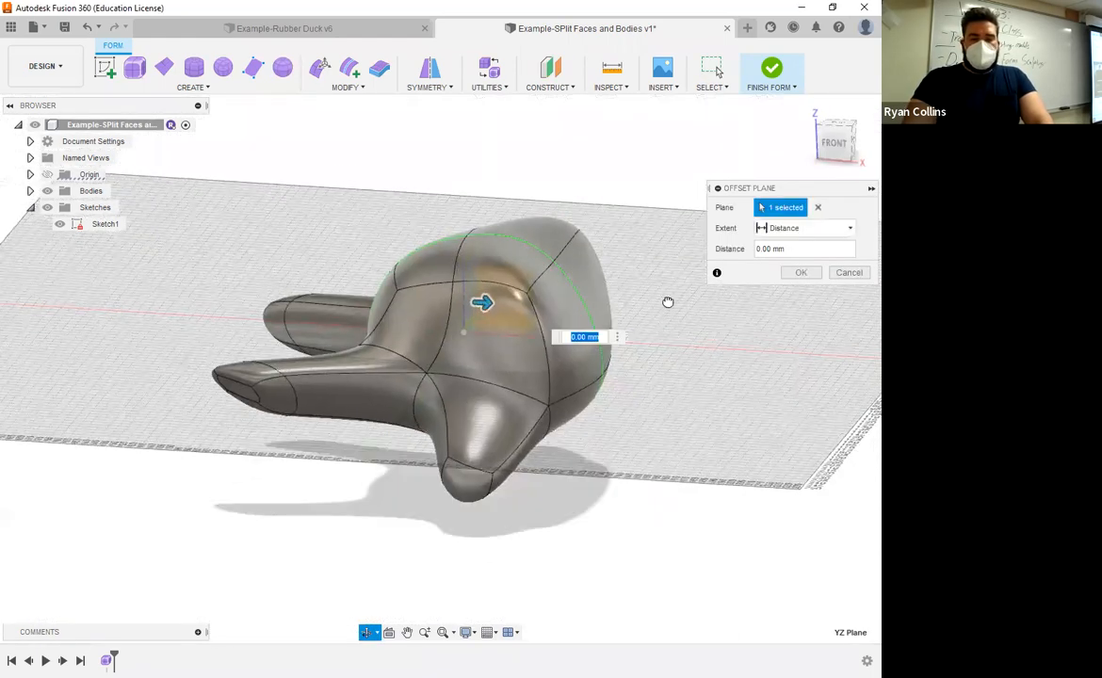
type("100")
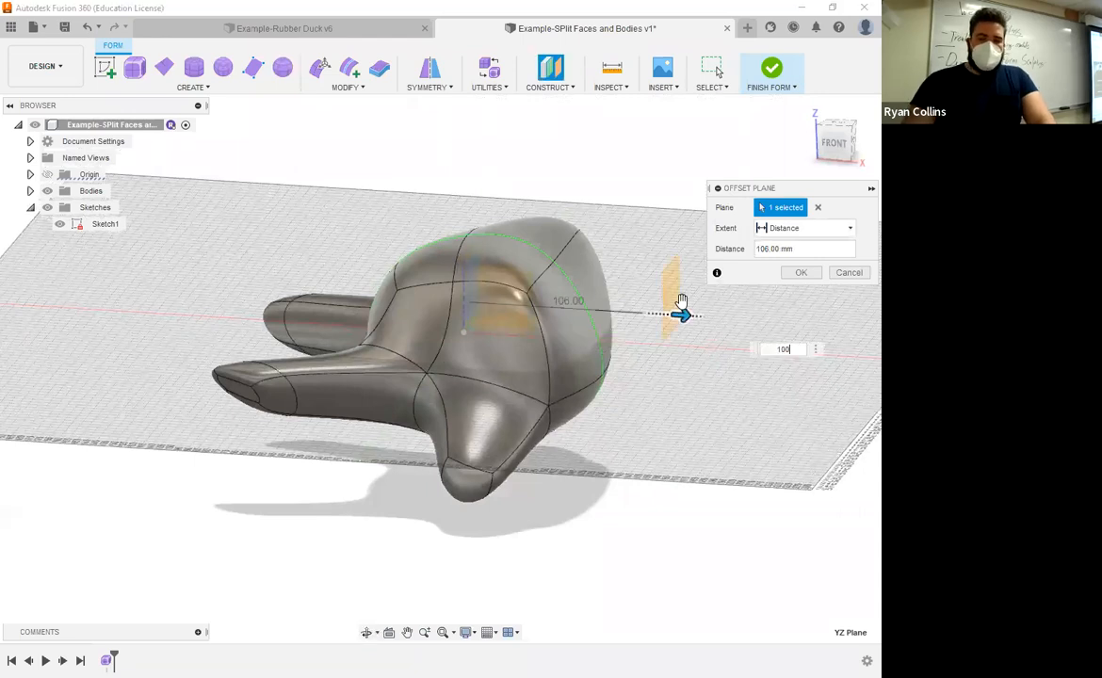
left_click(800, 274)
Step: Start a sketch on the offset plane and draw a 25 mm diameter circle above the form's centre
middle_click_drag(775, 336, 711, 317, "shift")
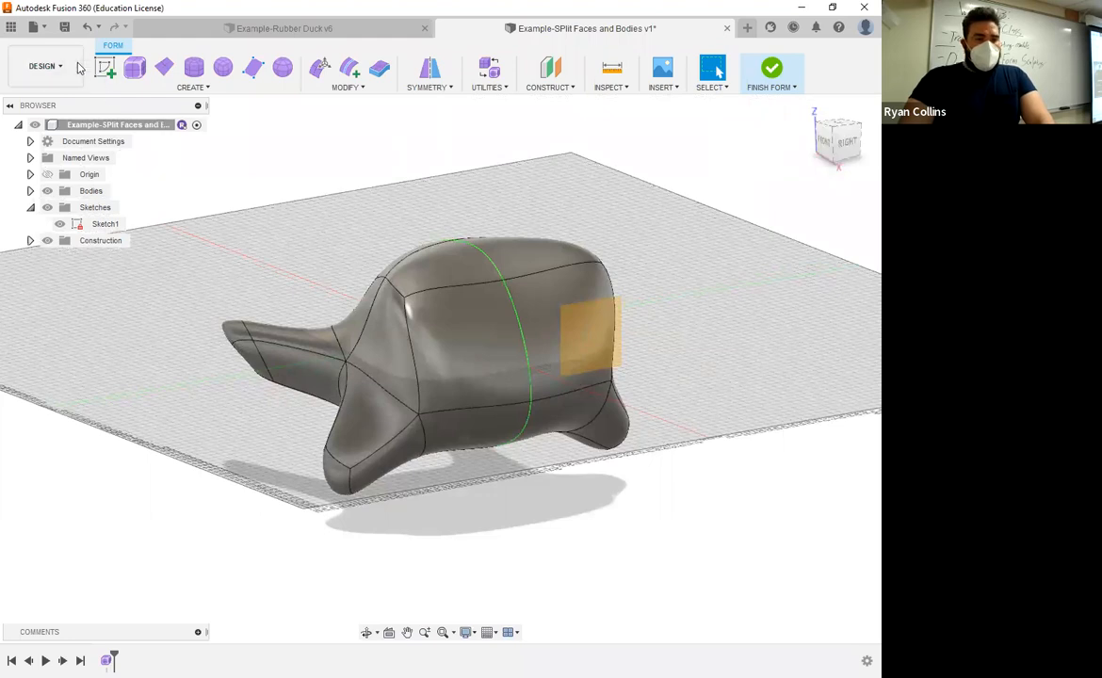
left_click(105, 67)
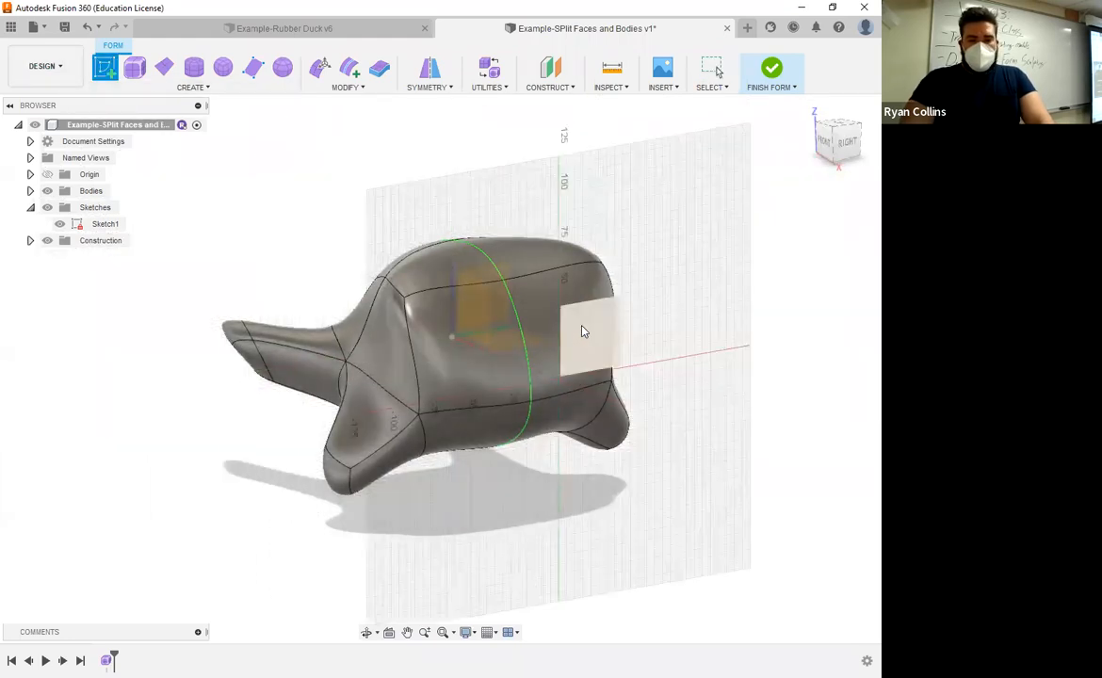
left_click(760, 300)
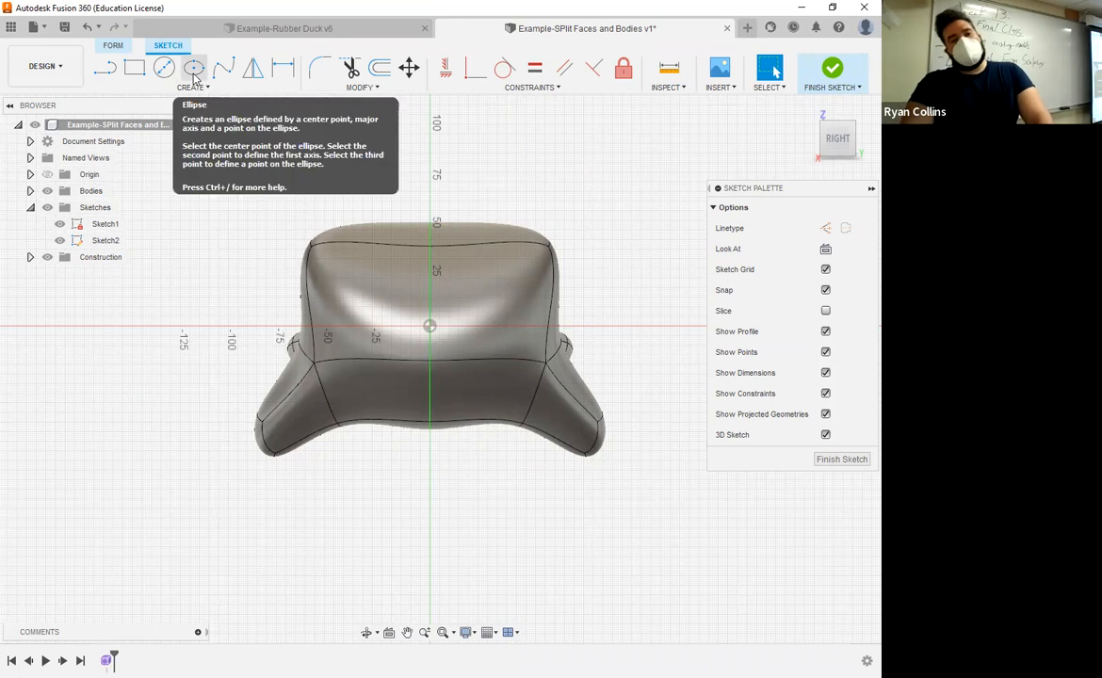
left_click(164, 69)
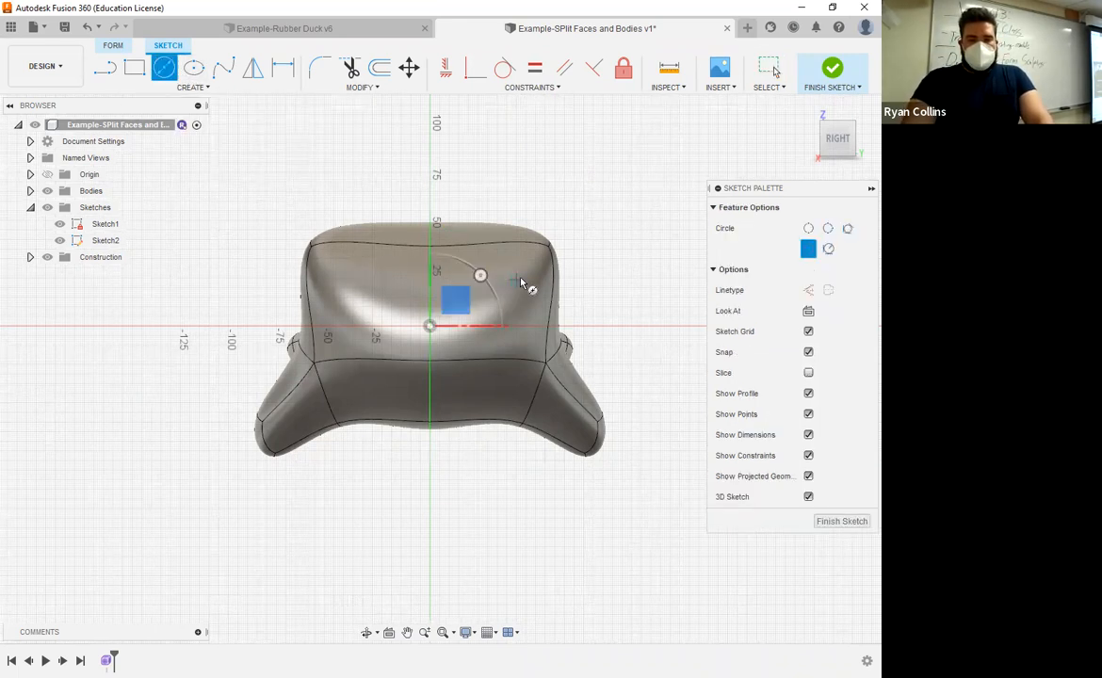
left_click(518, 280)
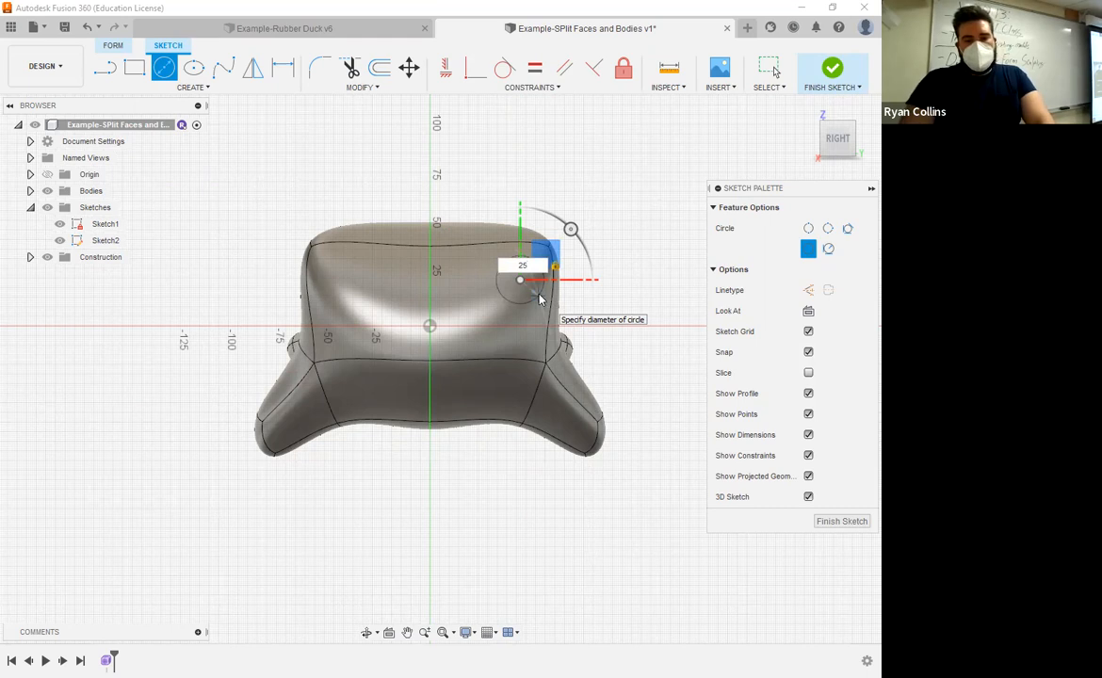
key("Return")
key("Escape")
Step: Draw a concentric 15 mm diameter circle at the same centre point
middle_click_drag(618, 241, 747, 110, "shift")
left_click(835, 139)
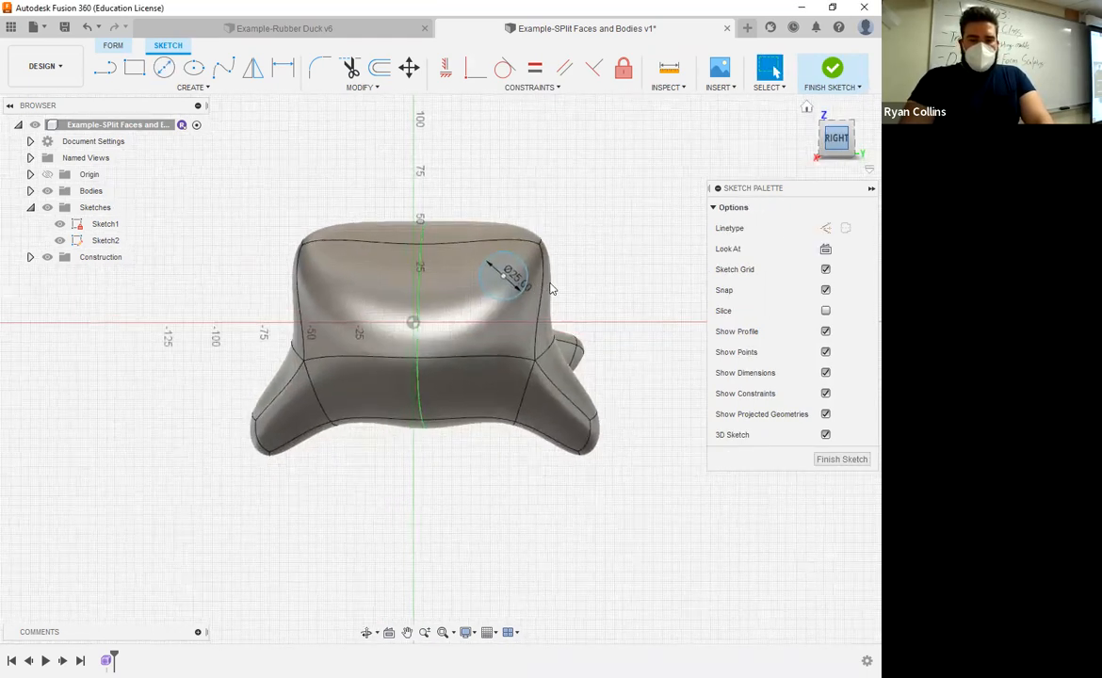
scroll(537, 283, "up", 6)
key("c")
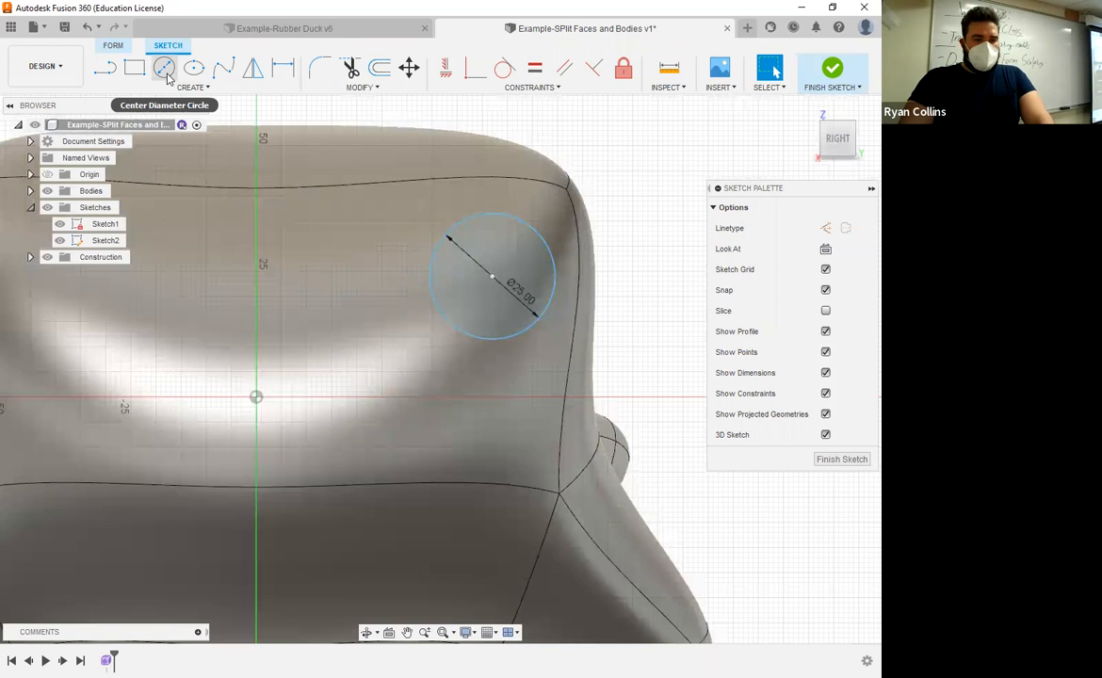
left_click(492, 276)
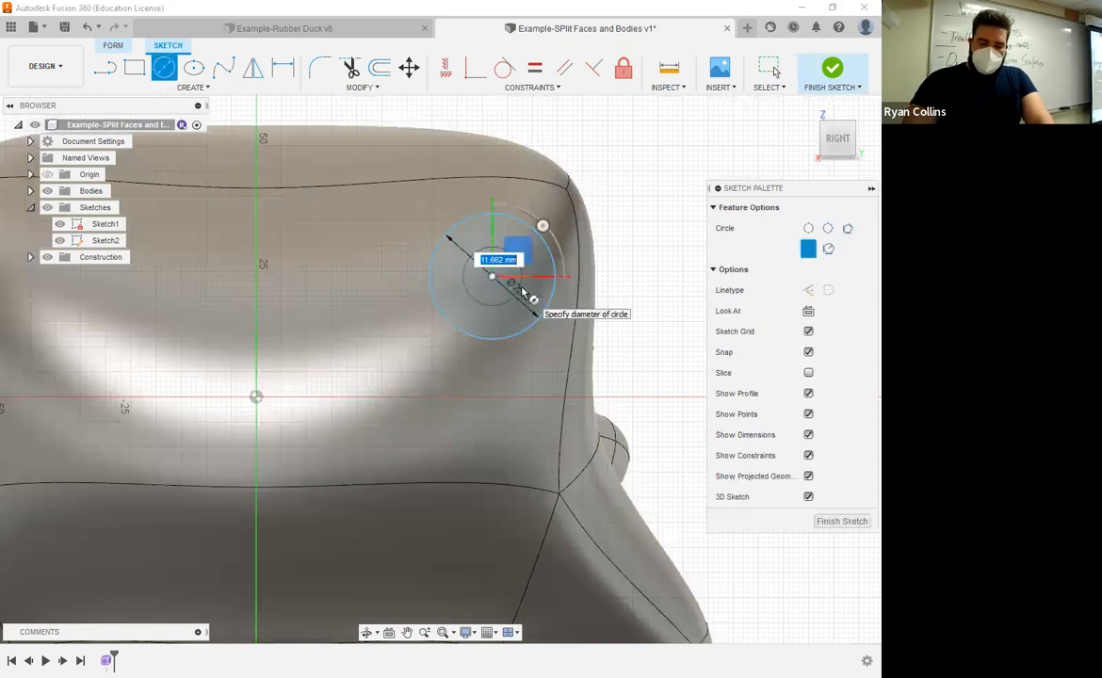
type("15")
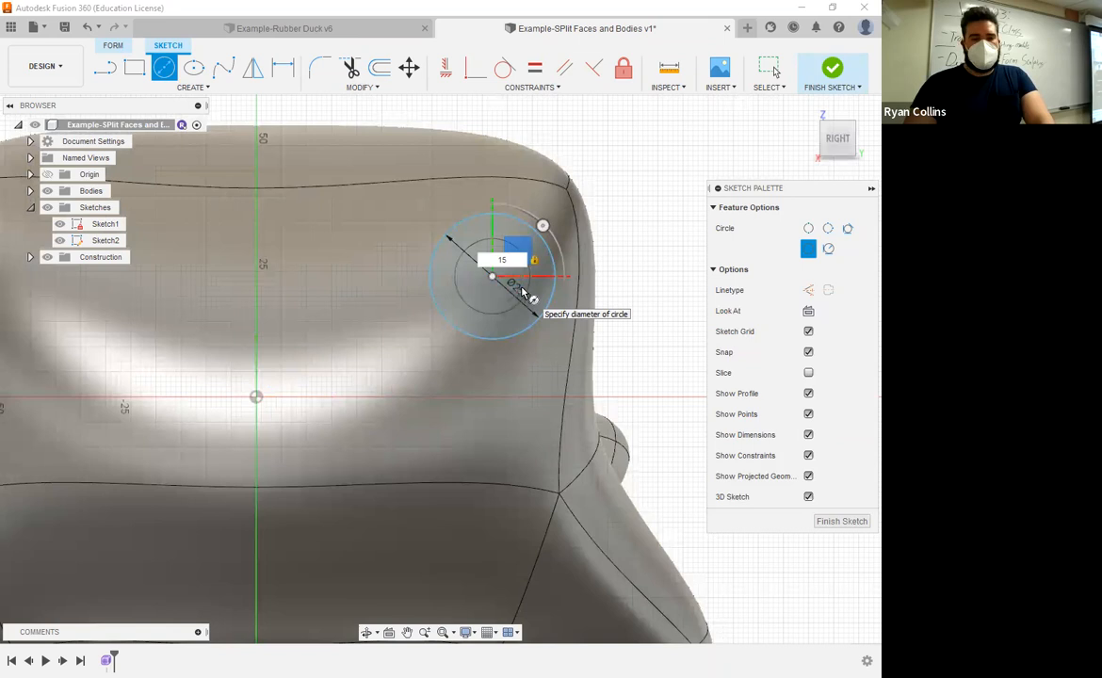
key("Return")
Step: Finish the sketch and rename it Eyes
left_click(833, 72)
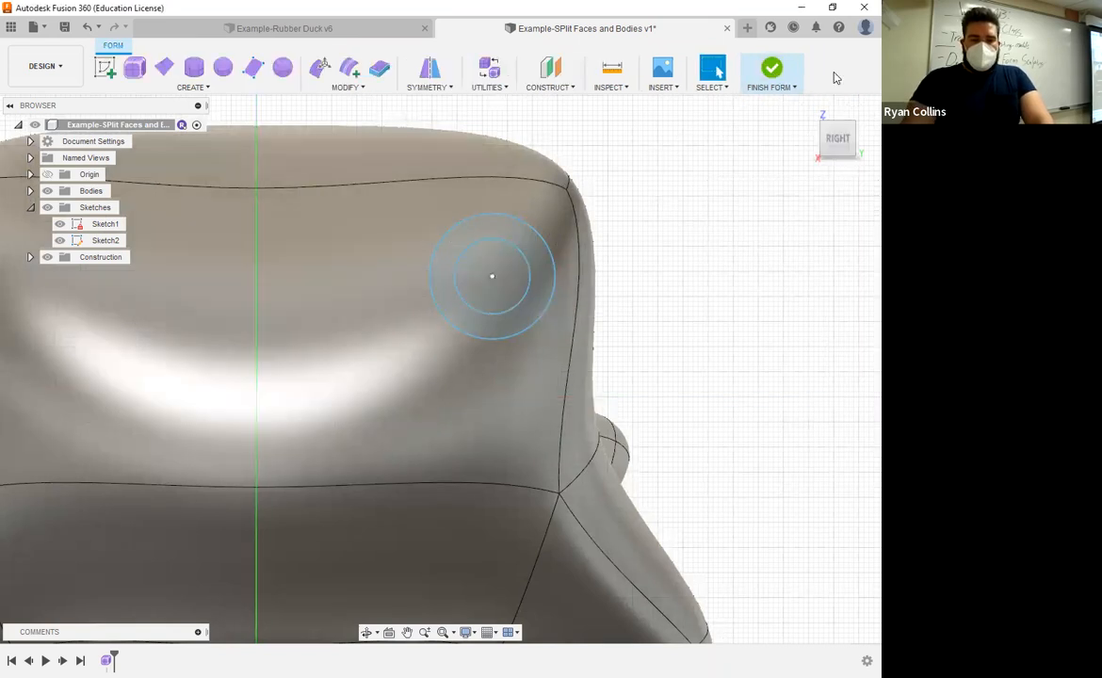
middle_click_drag(667, 248, 422, 263, "shift")
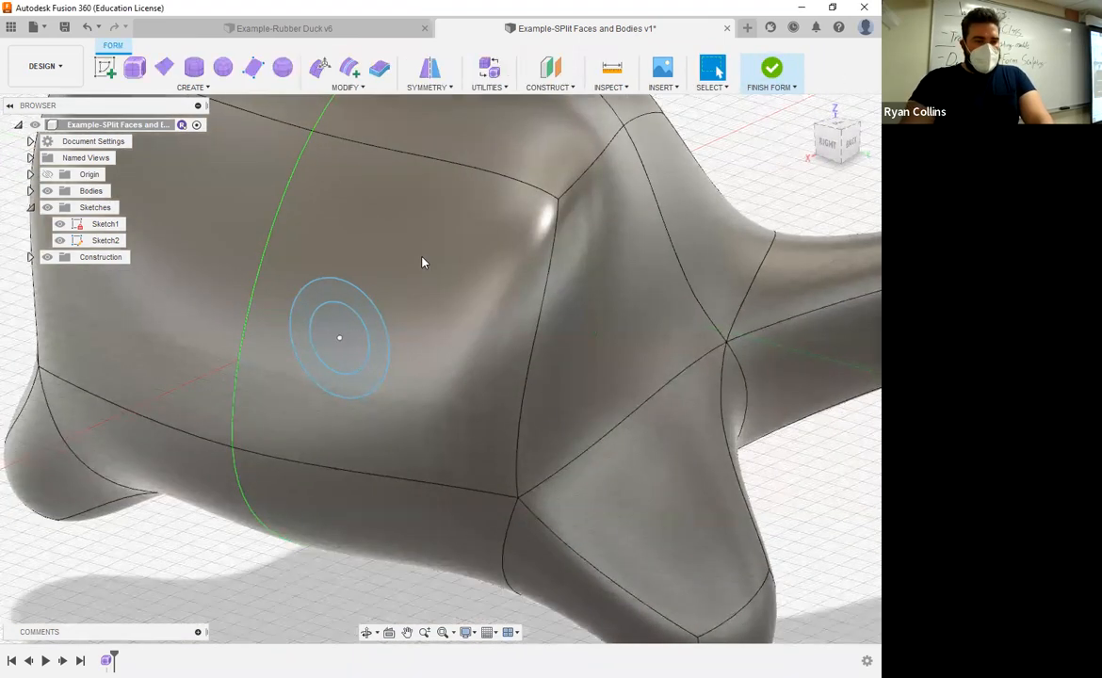
double_click(106, 240)
type("Eyes")
key("Return")
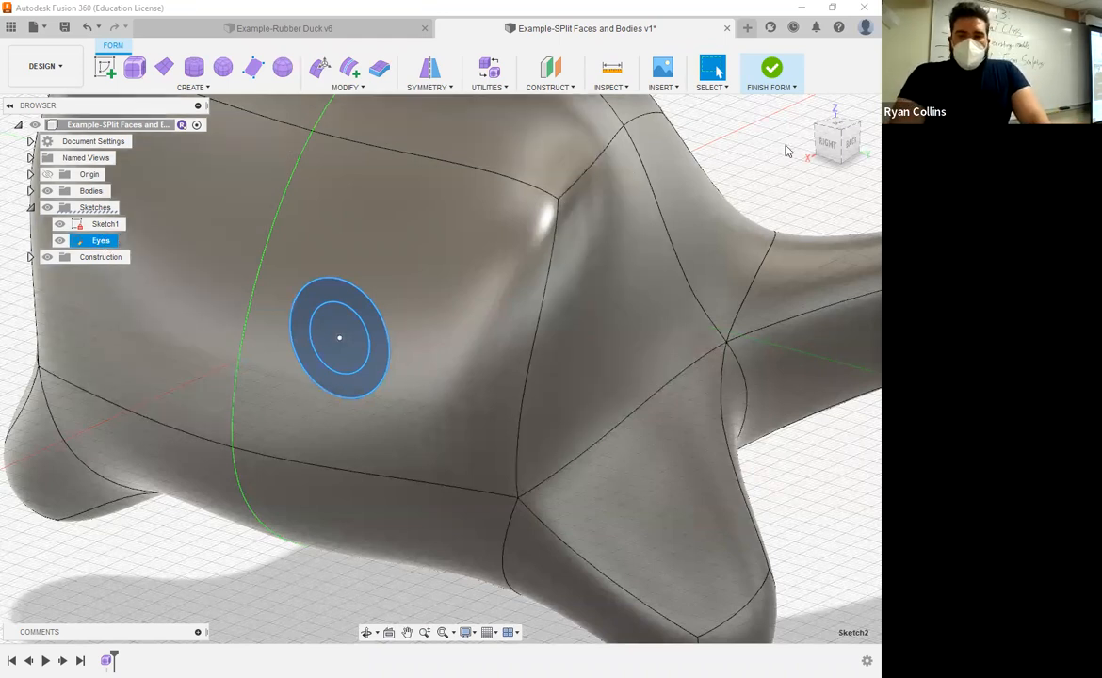
Step: Create a new sketch on the YZ origin plane
middle_click_drag(431, 270, 455, 264, "shift")
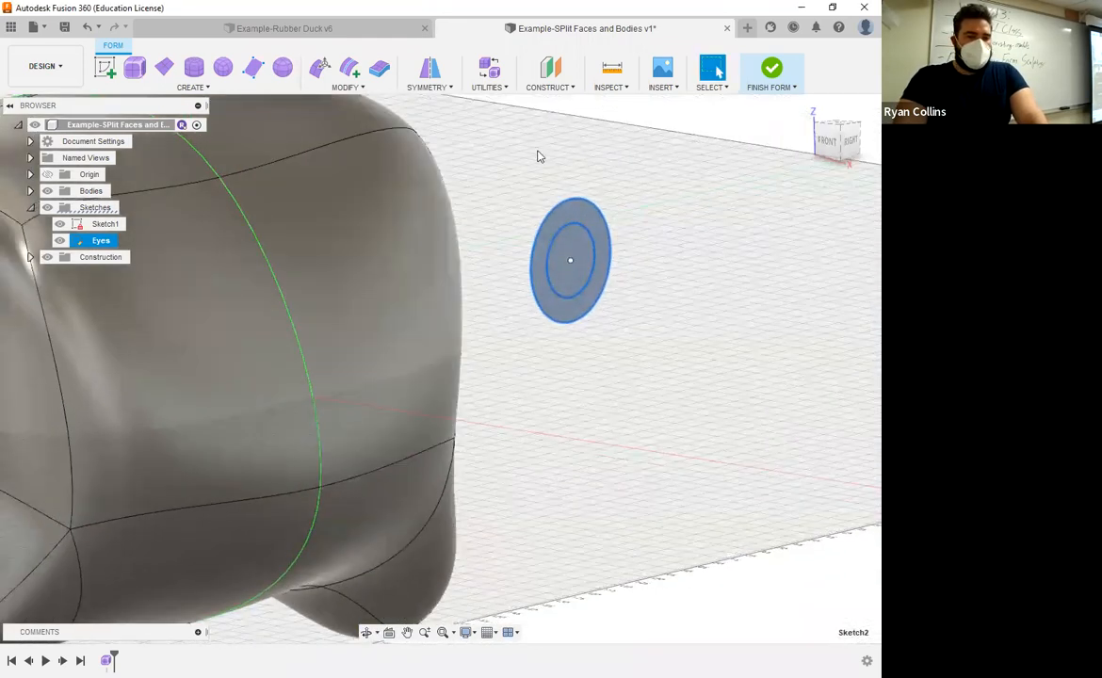
left_click(194, 87)
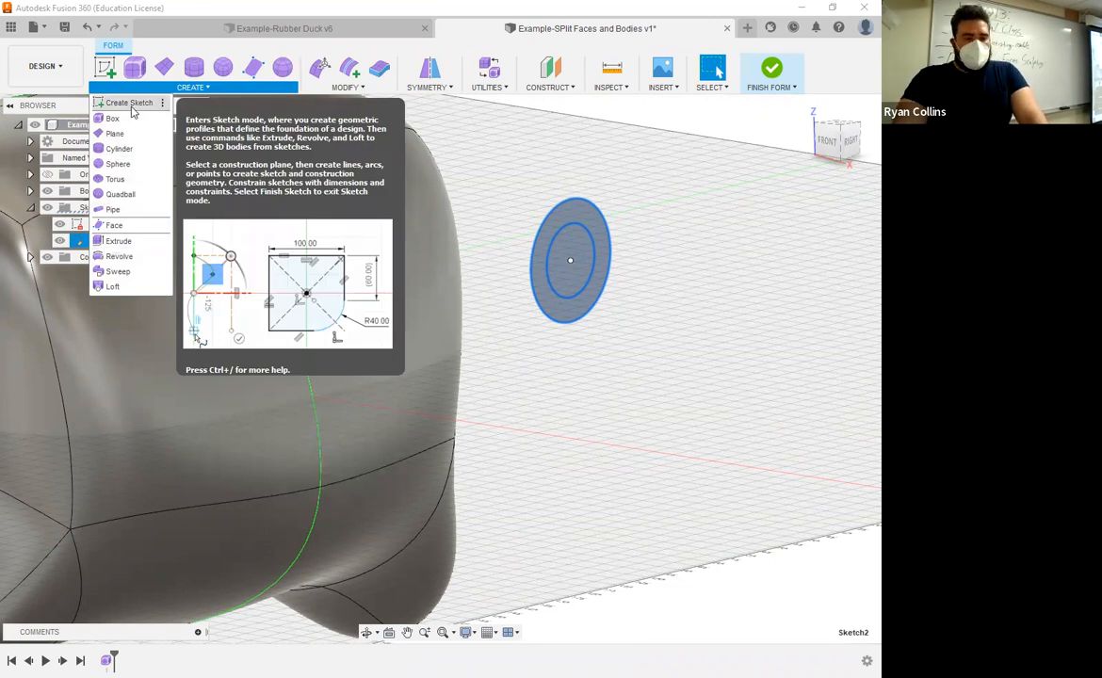
left_click(704, 201)
mouse_move(649, 230)
middle_mouse_down("shift")
mouse_move(611, 217)
mouse_move(405, 230)
middle_mouse_up("shift")
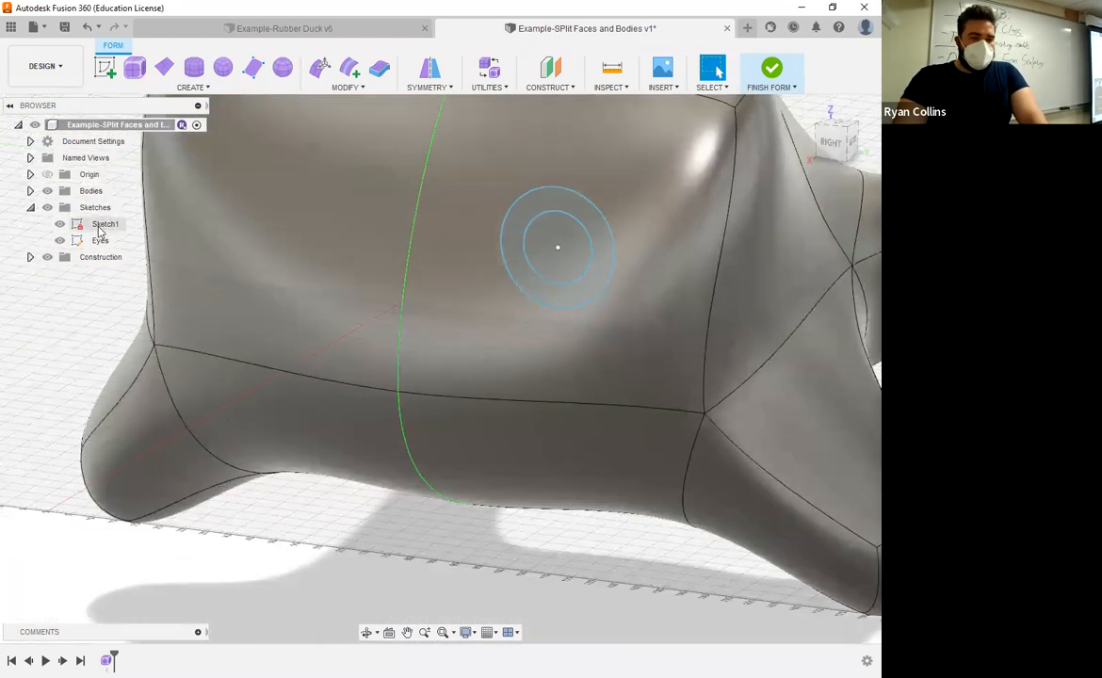
left_click(105, 67)
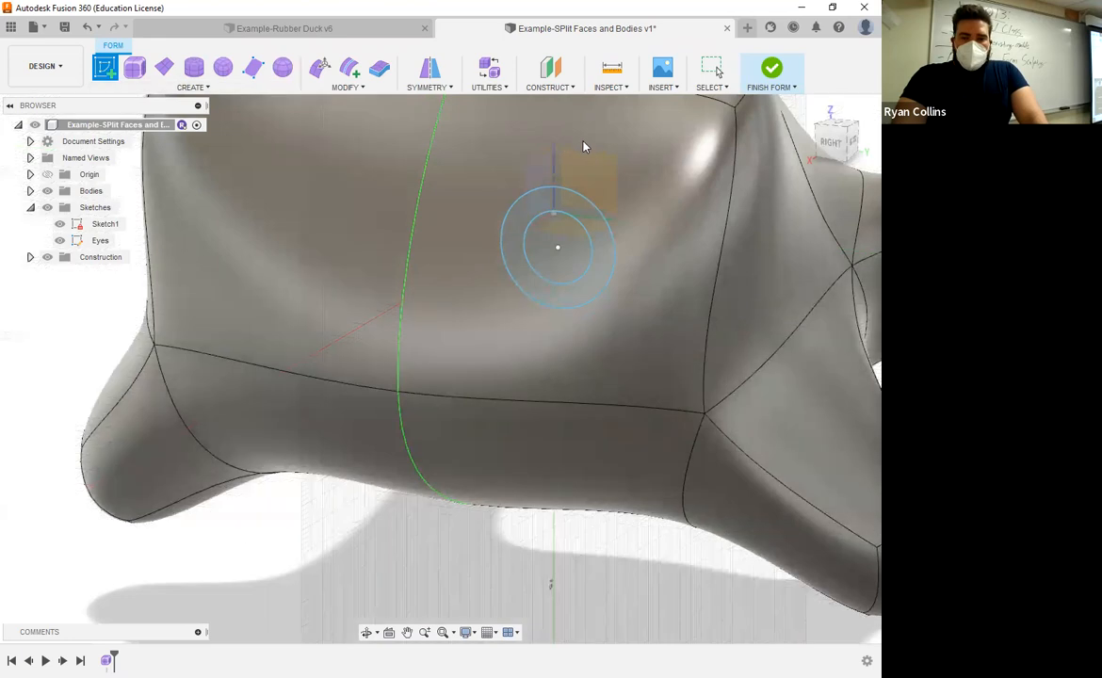
left_click(594, 172)
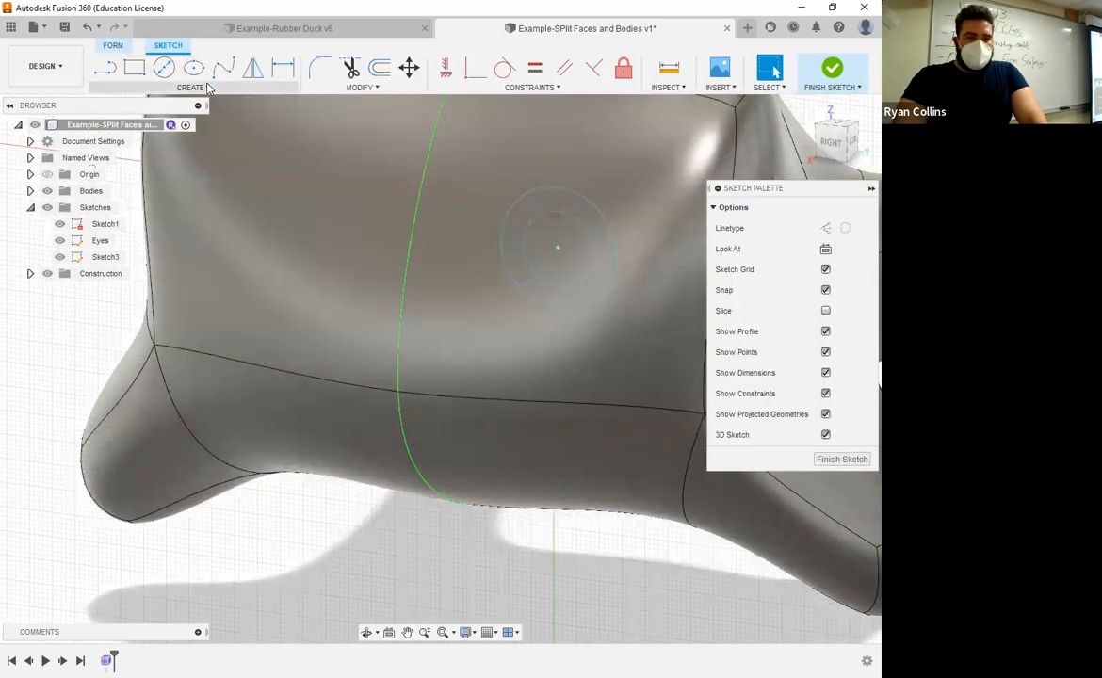
Step: Start Project To Surface and select the form's side face as the target face
left_click(209, 87)
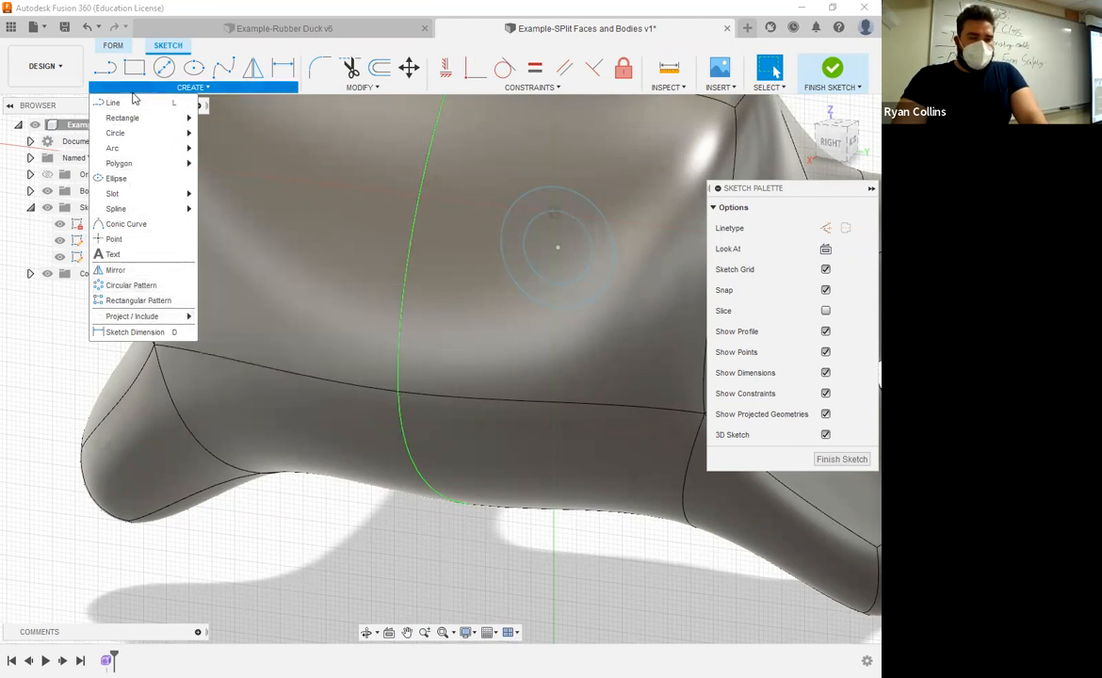
mouse_move(148, 140)
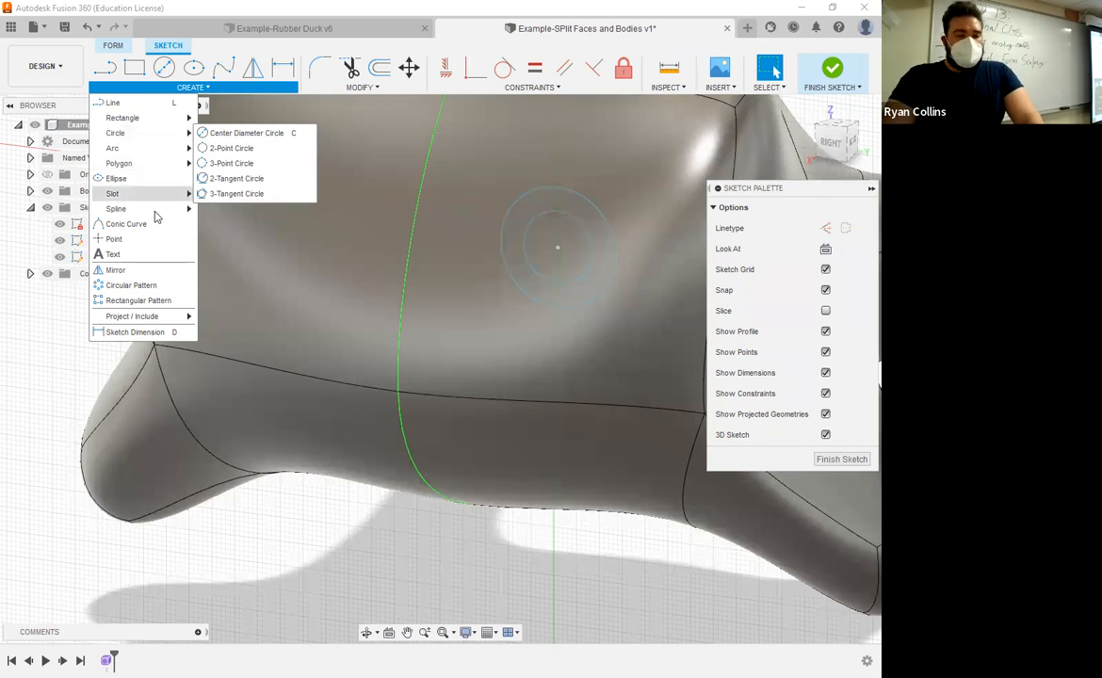
mouse_move(132, 320)
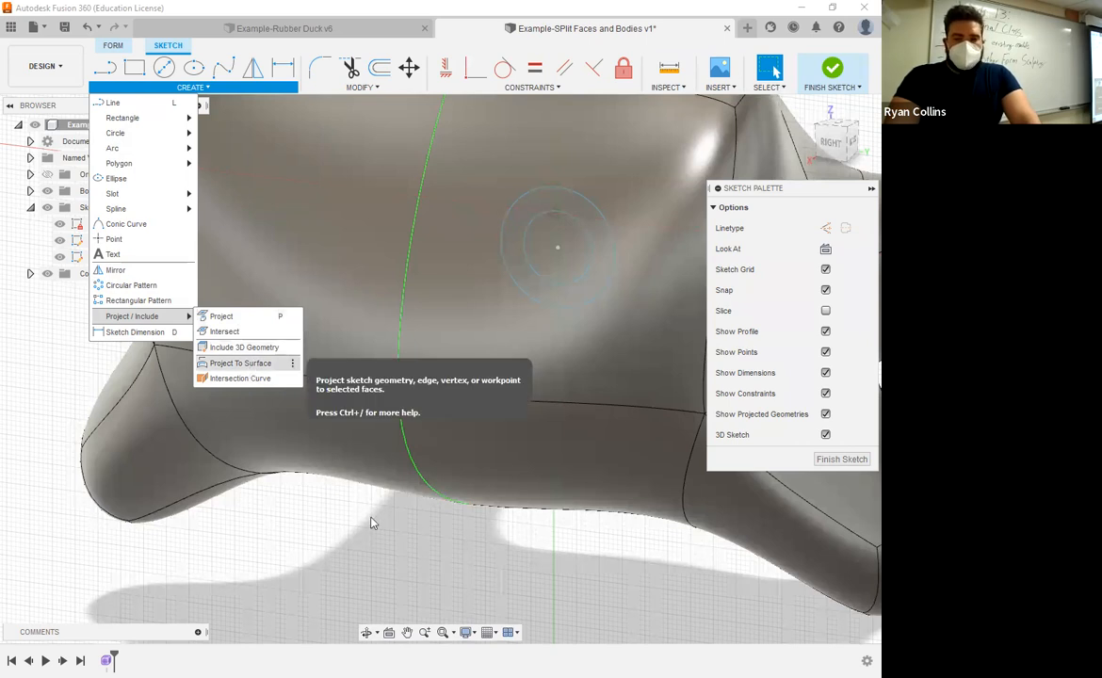
left_click(240, 363)
middle_click_drag(456, 304, 337, 404)
left_click(426, 358)
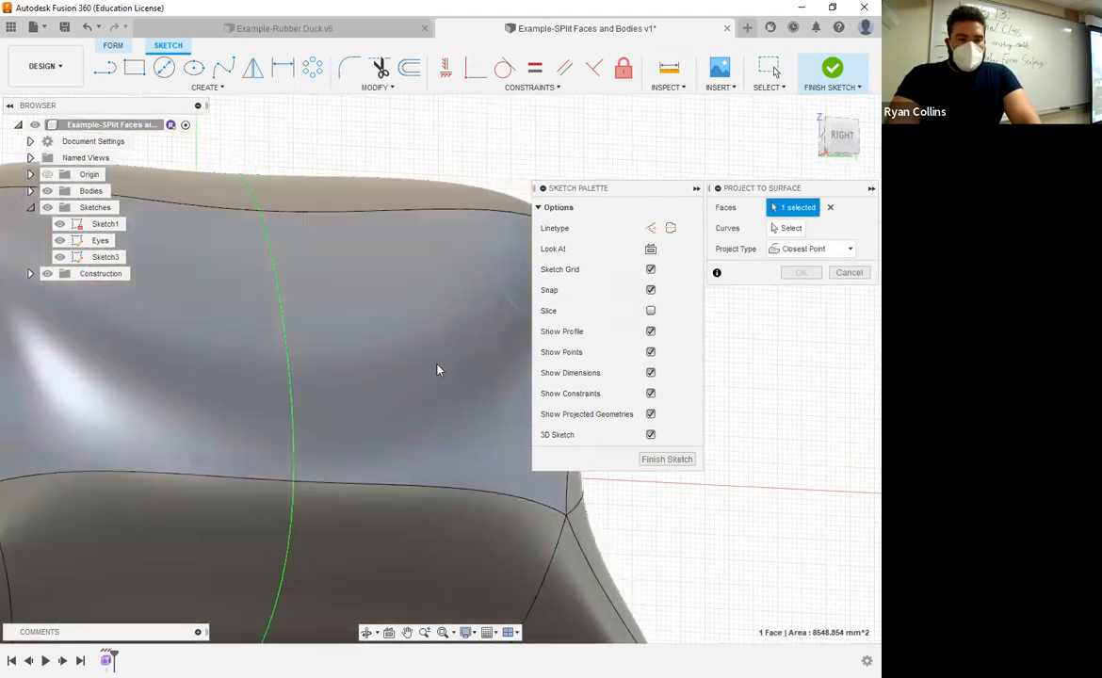
middle_click_drag(431, 390, 323, 419)
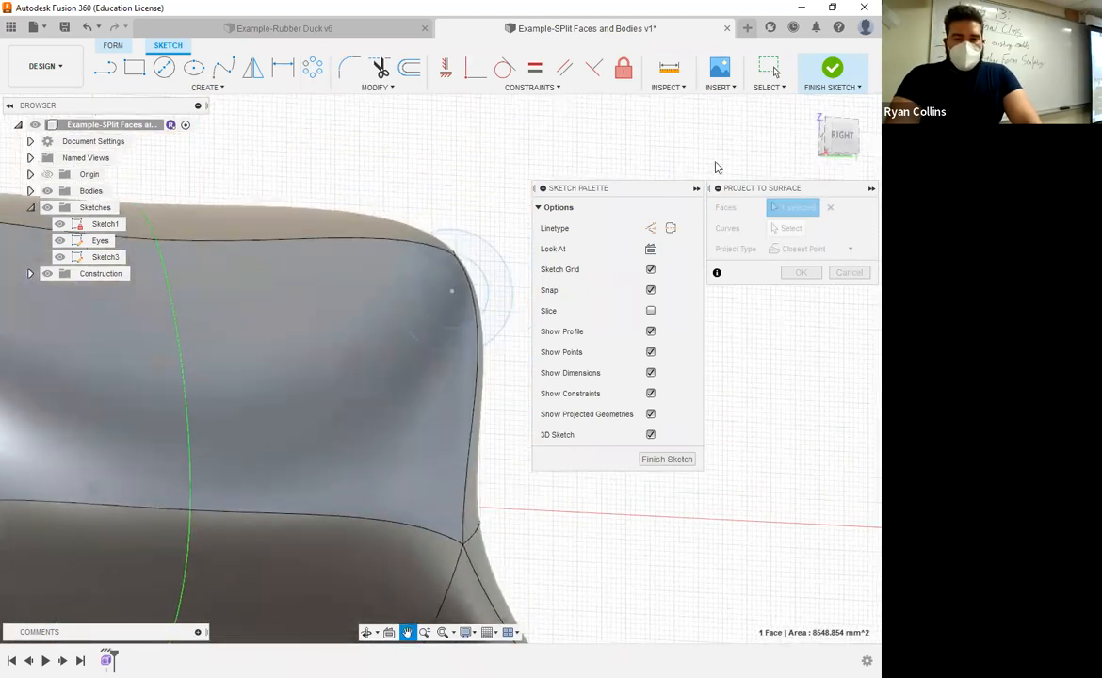
left_click(845, 142)
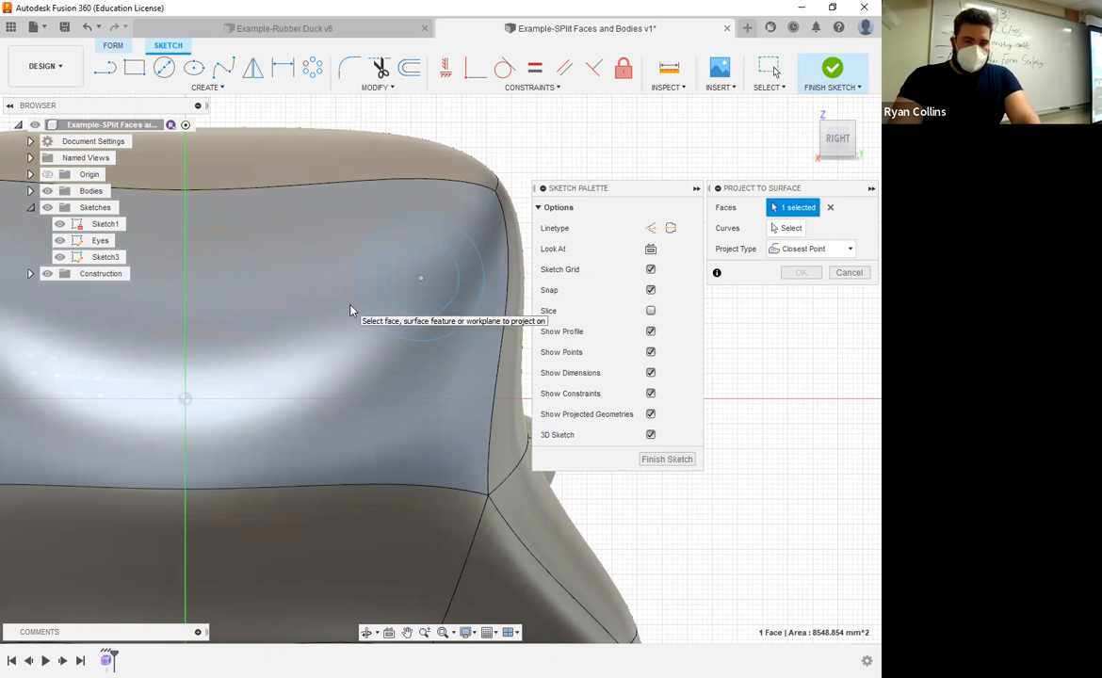
Step: Select both eye circles as the curves to project
left_click(788, 229)
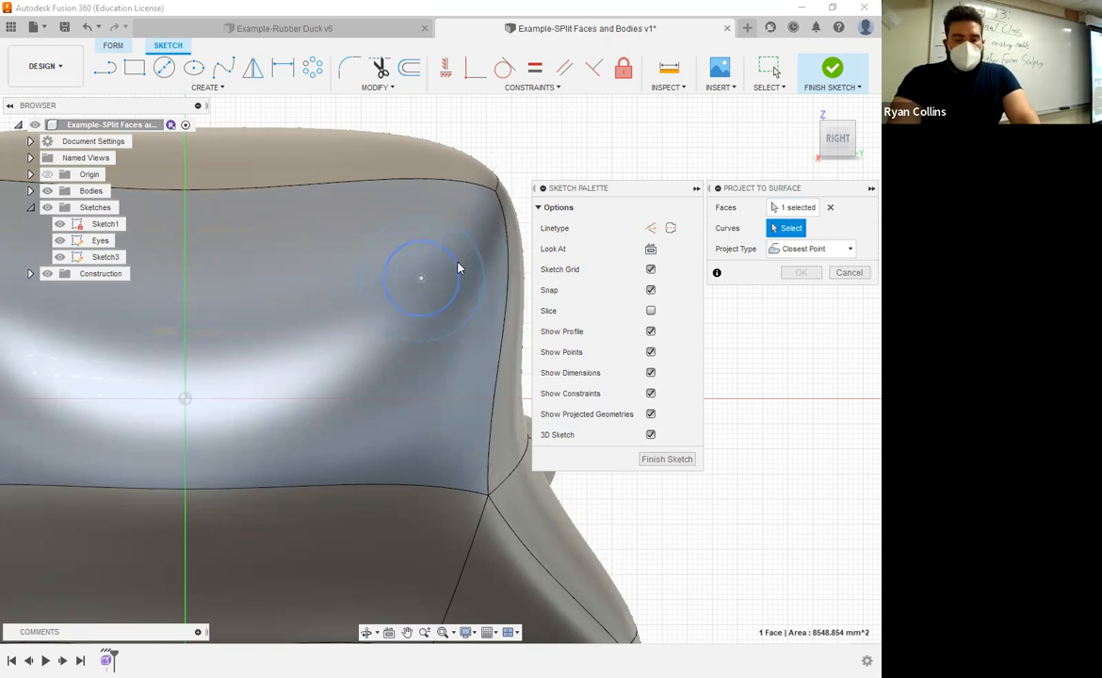
left_click(458, 269)
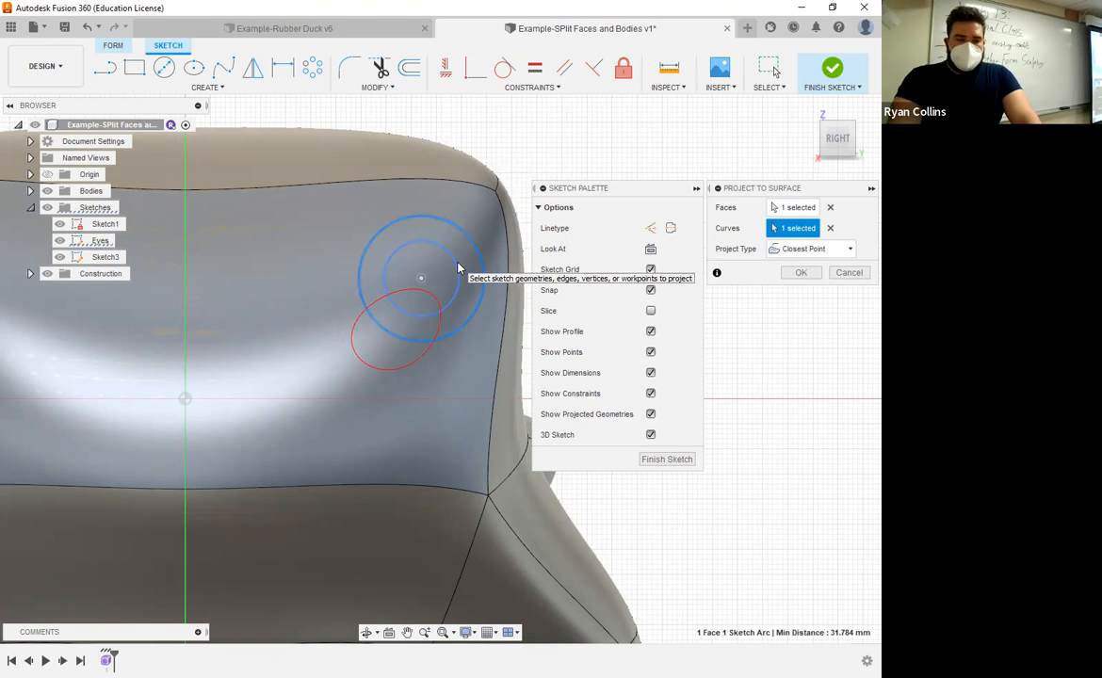
middle_click_drag(374, 426, 427, 423, "shift")
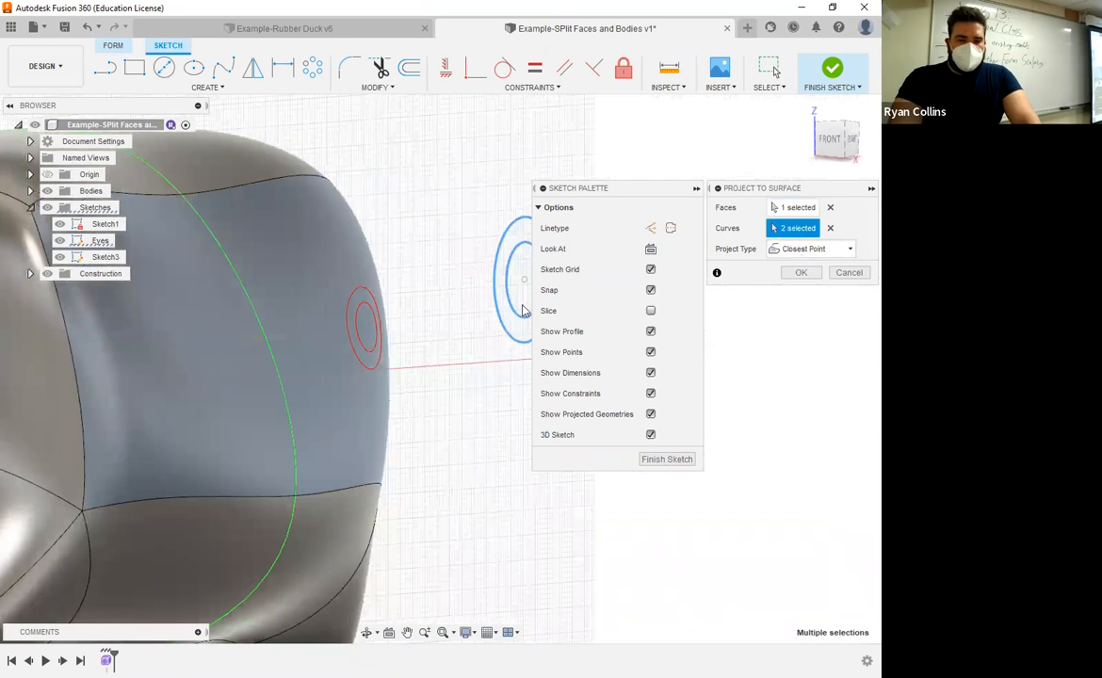
left_click(853, 141)
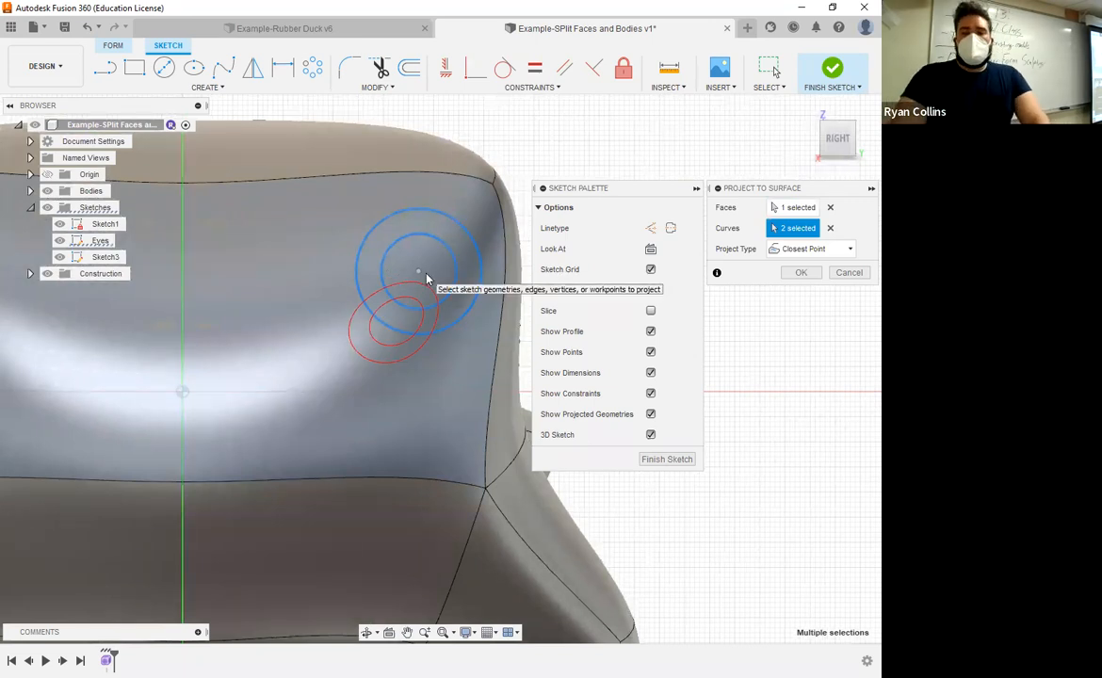
Step: Set the projection type to Along Vector and, with the body hidden, pick the plane as the projection direction
left_click(809, 253)
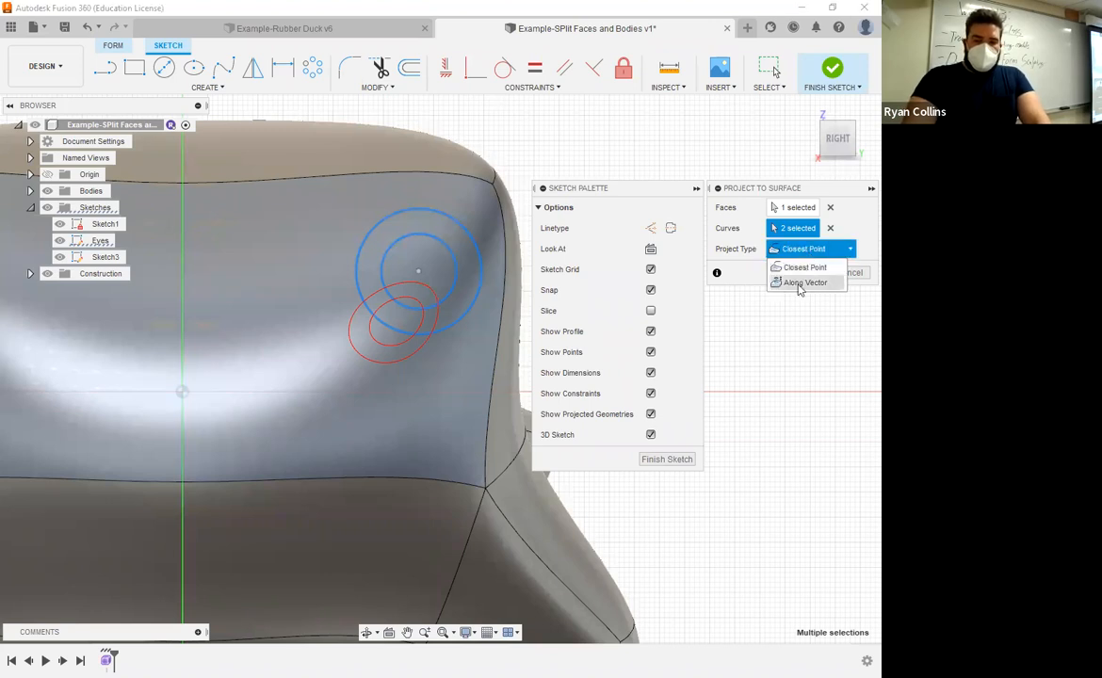
left_click(799, 284)
middle_click_drag(357, 364, 463, 274, "shift")
middle_click_drag(341, 332, 538, 348)
middle_click_drag(538, 348, 390, 354, "shift")
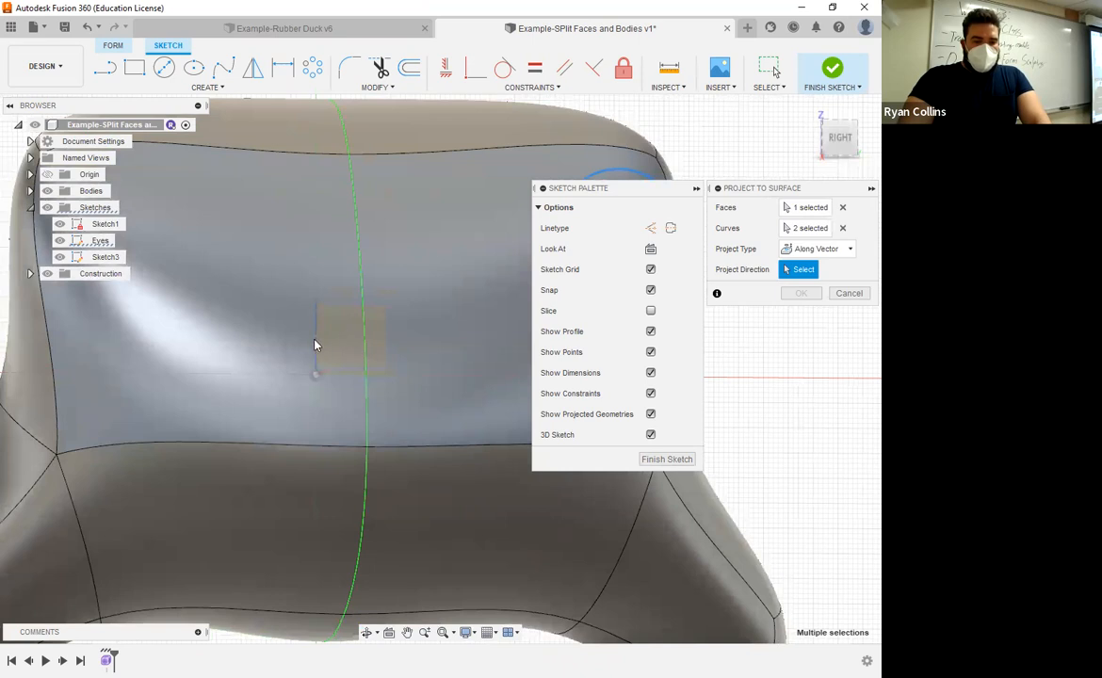
middle_click_drag(362, 347, 369, 345, "shift")
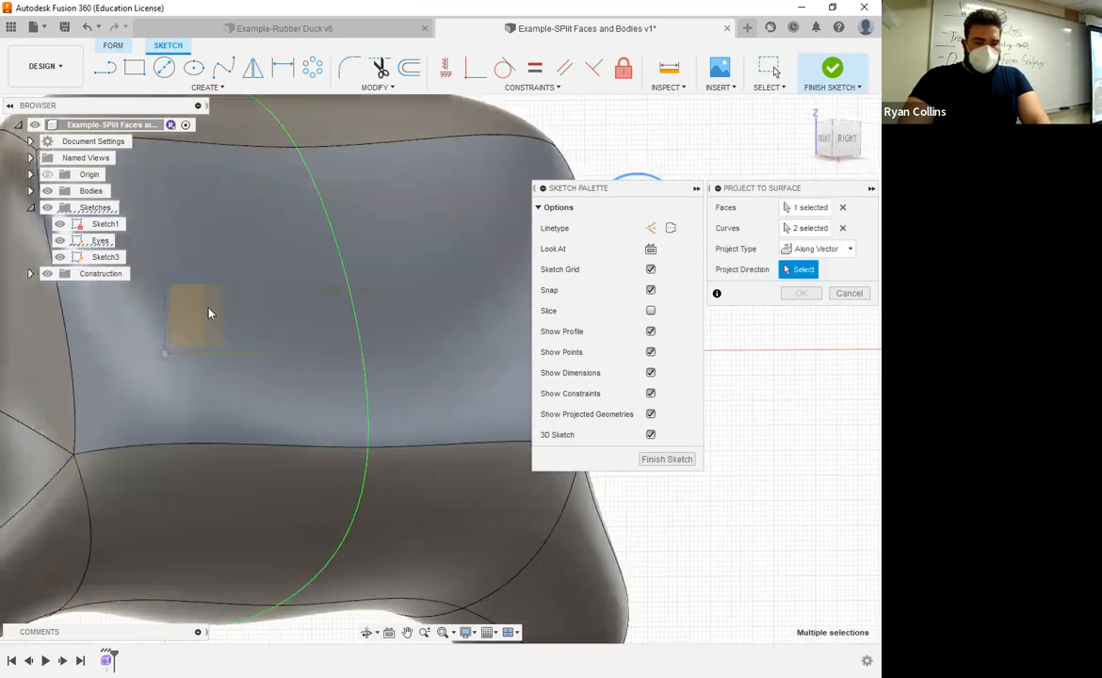
left_click(48, 191)
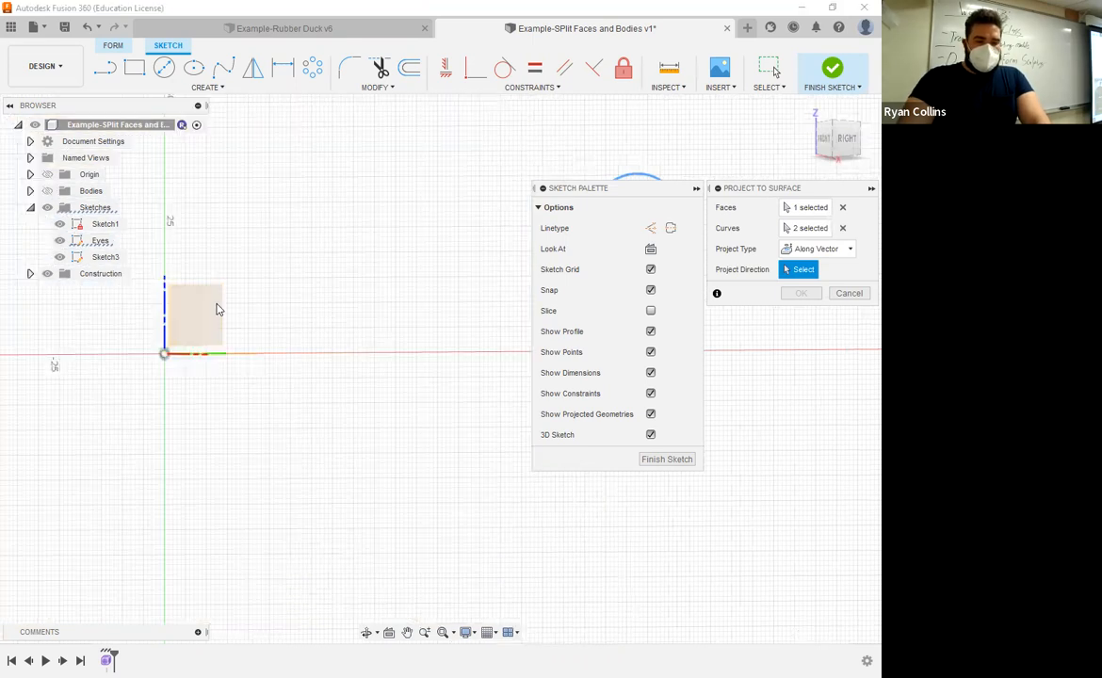
left_click(217, 297)
Step: Show the body again, complete the projection of the eye circles onto the face, and select Sketch3
mouse_move(475, 377)
middle_mouse_down("shift")
mouse_move(351, 387)
mouse_move(497, 418)
mouse_move(427, 402)
mouse_move(160, 221)
middle_mouse_up("shift")
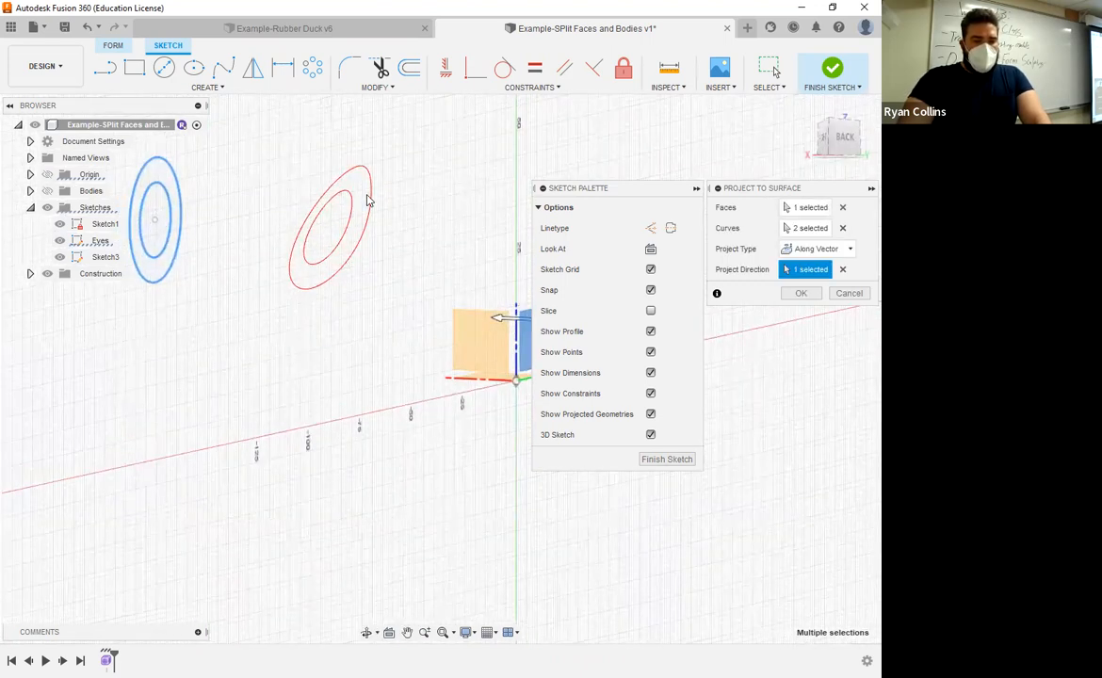
middle_click_drag(331, 228, 224, 226, "shift")
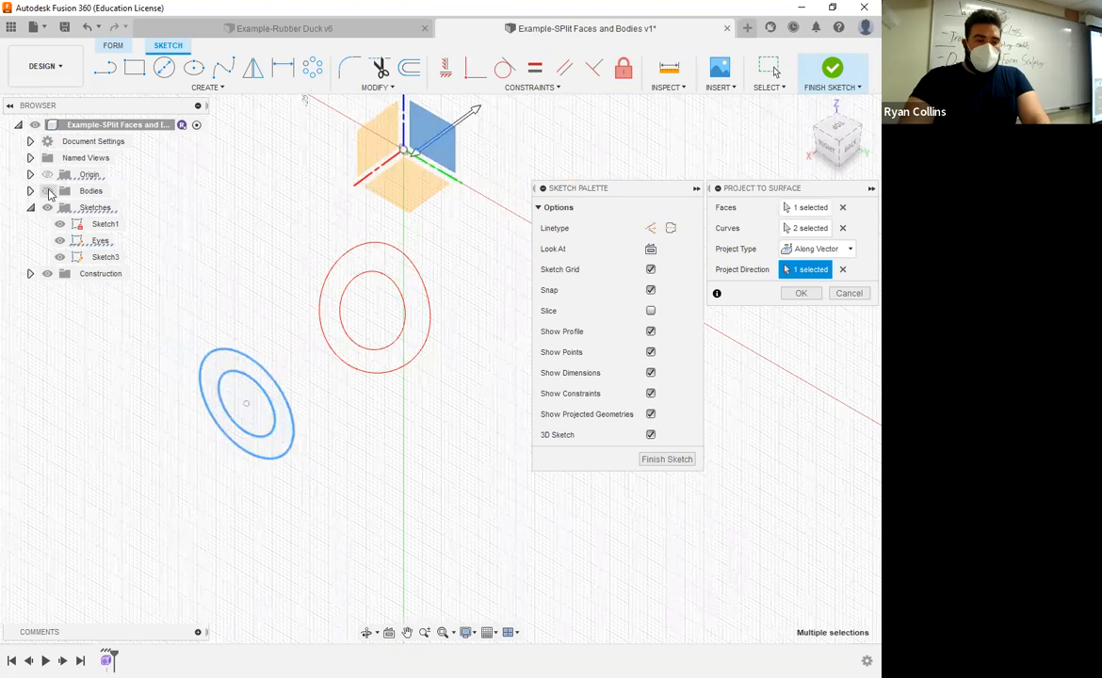
left_click(47, 191)
mouse_move(394, 467)
middle_mouse_down("shift")
mouse_move(421, 417)
mouse_move(362, 398)
mouse_move(369, 419)
mouse_move(429, 418)
middle_mouse_up("shift")
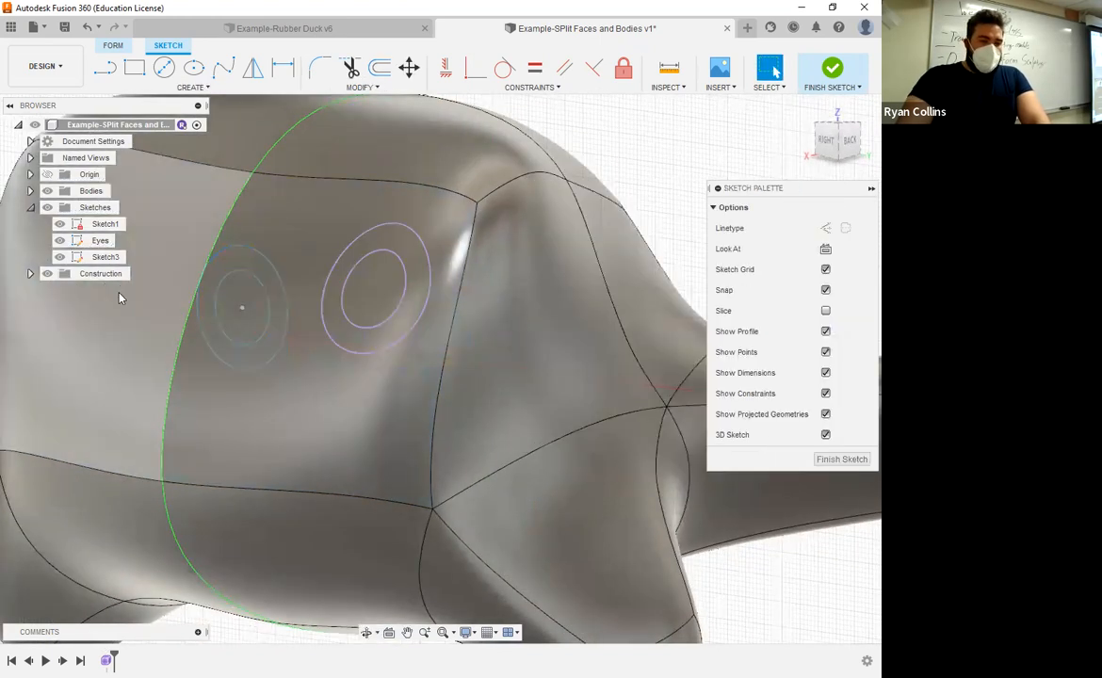
left_click(103, 258)
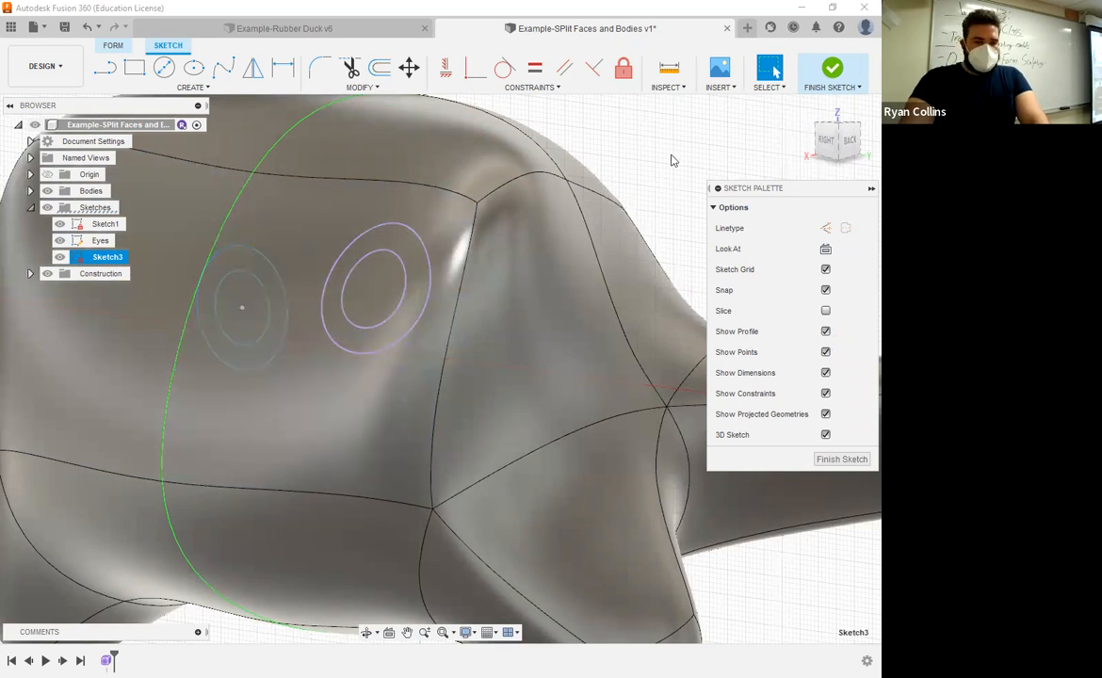
Step: Finish the projected-curves sketch
left_click(832, 68)
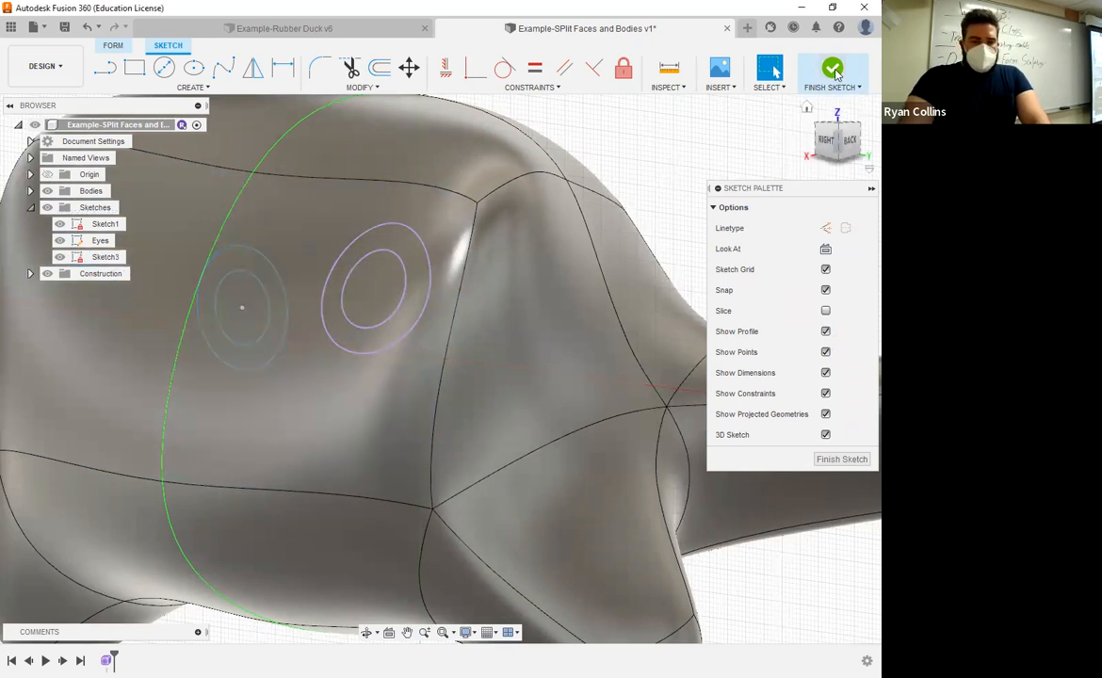
left_click(835, 146)
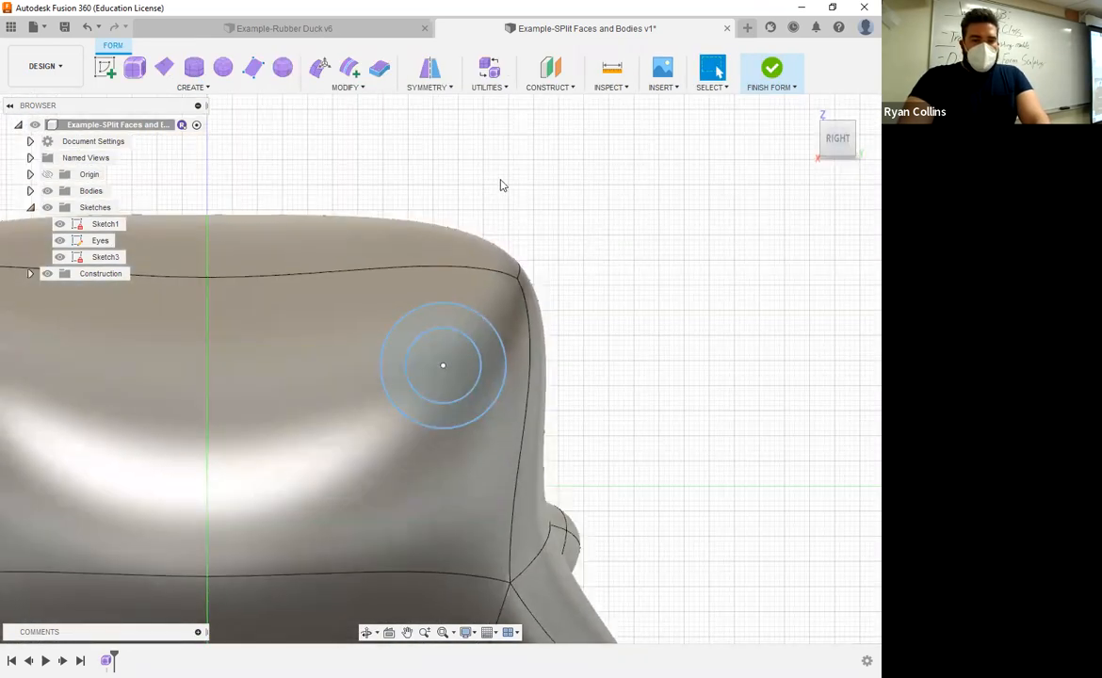
middle_click_drag(584, 286, 341, 94, "shift")
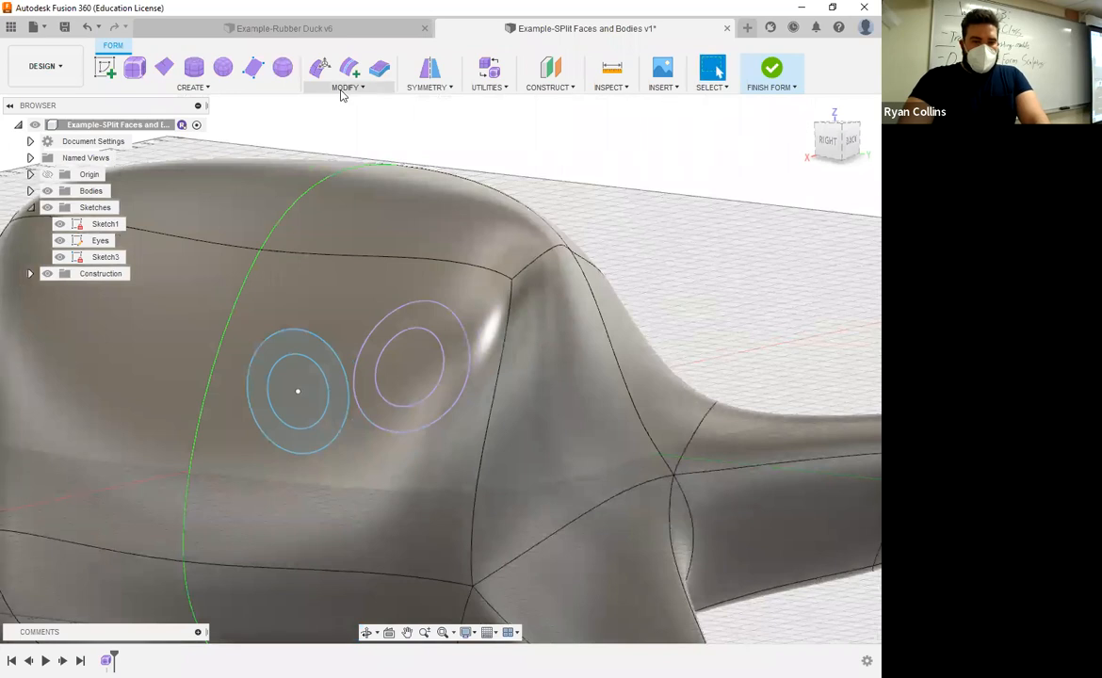
left_click(345, 88)
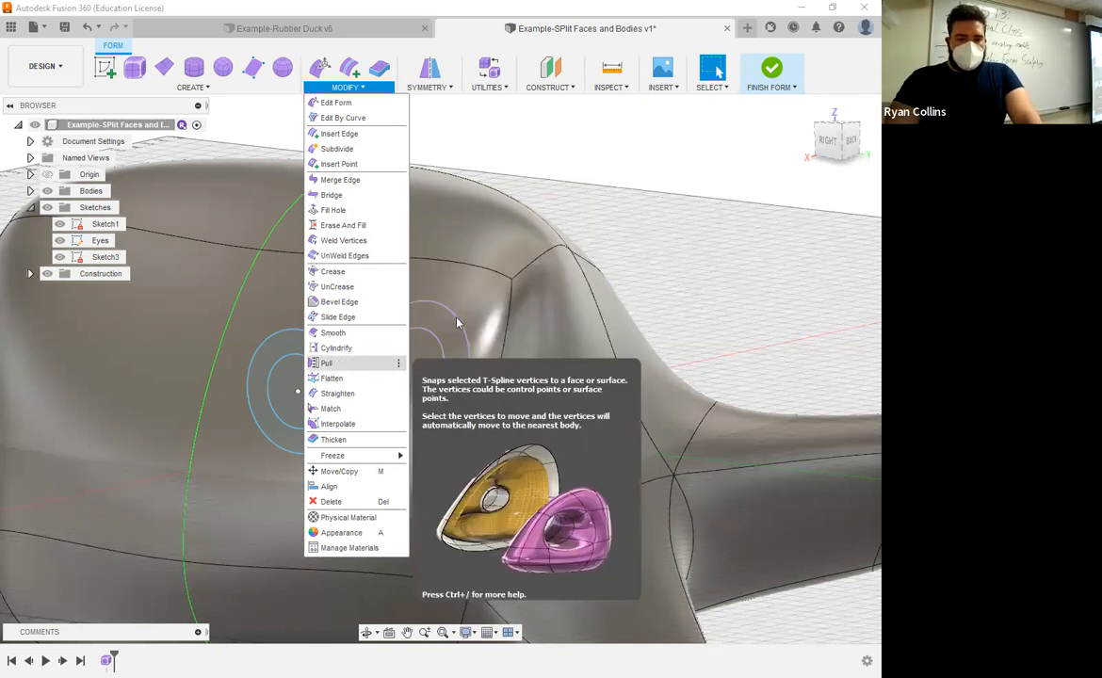
left_click(341, 366)
middle_click_drag(364, 374, 439, 342, "shift")
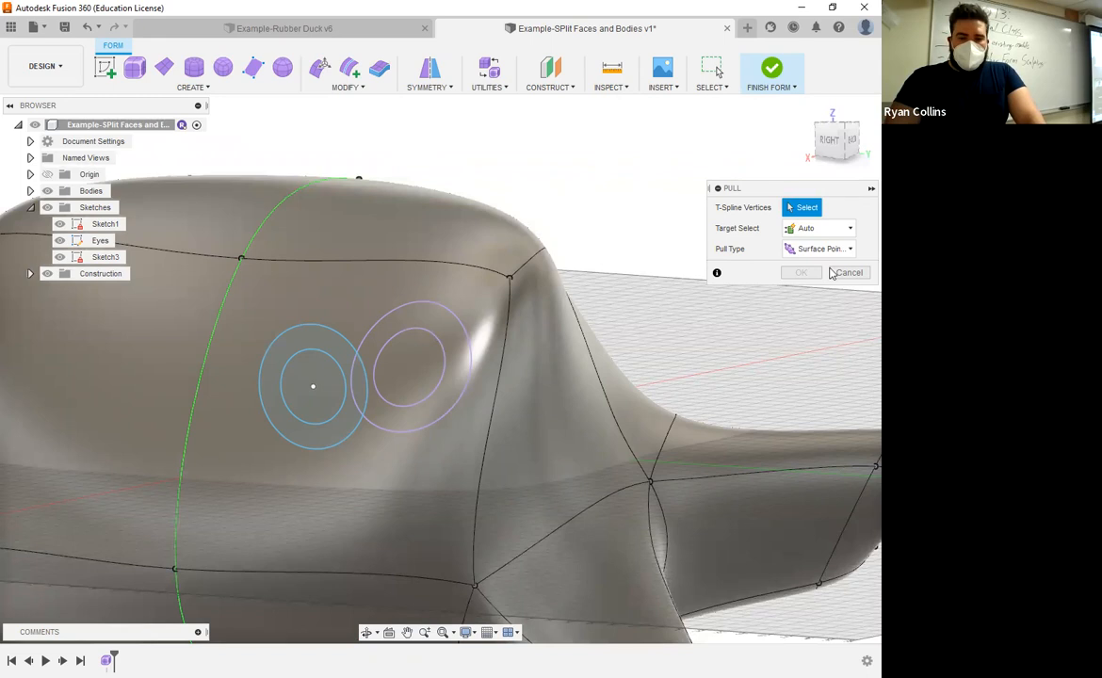
key("Escape")
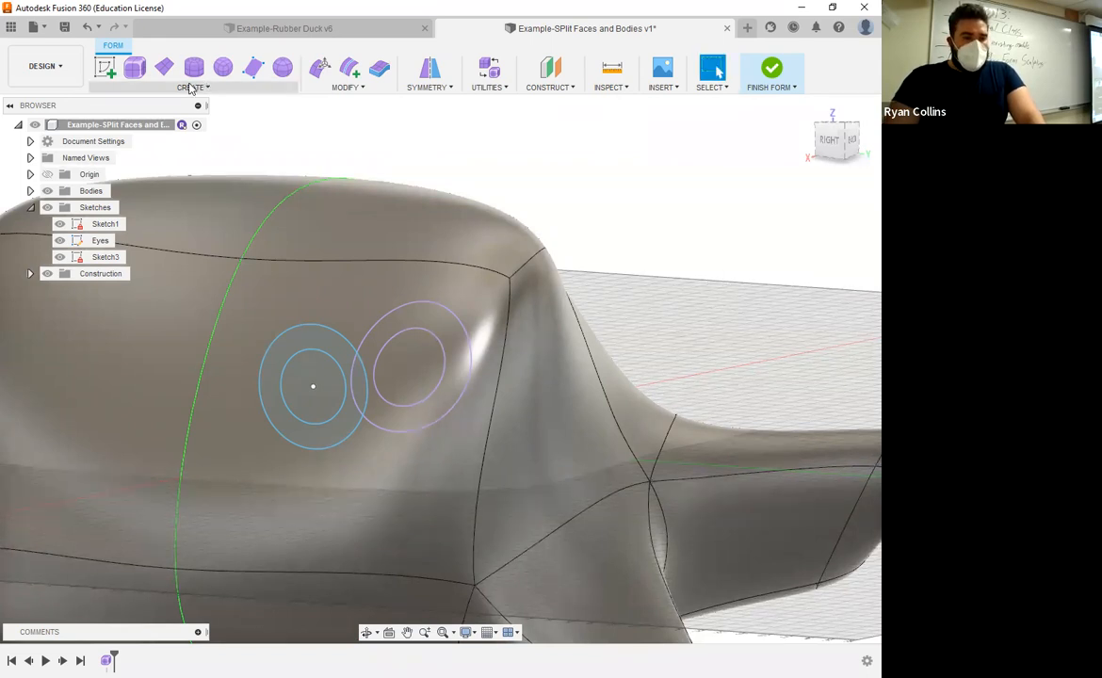
left_click(191, 87)
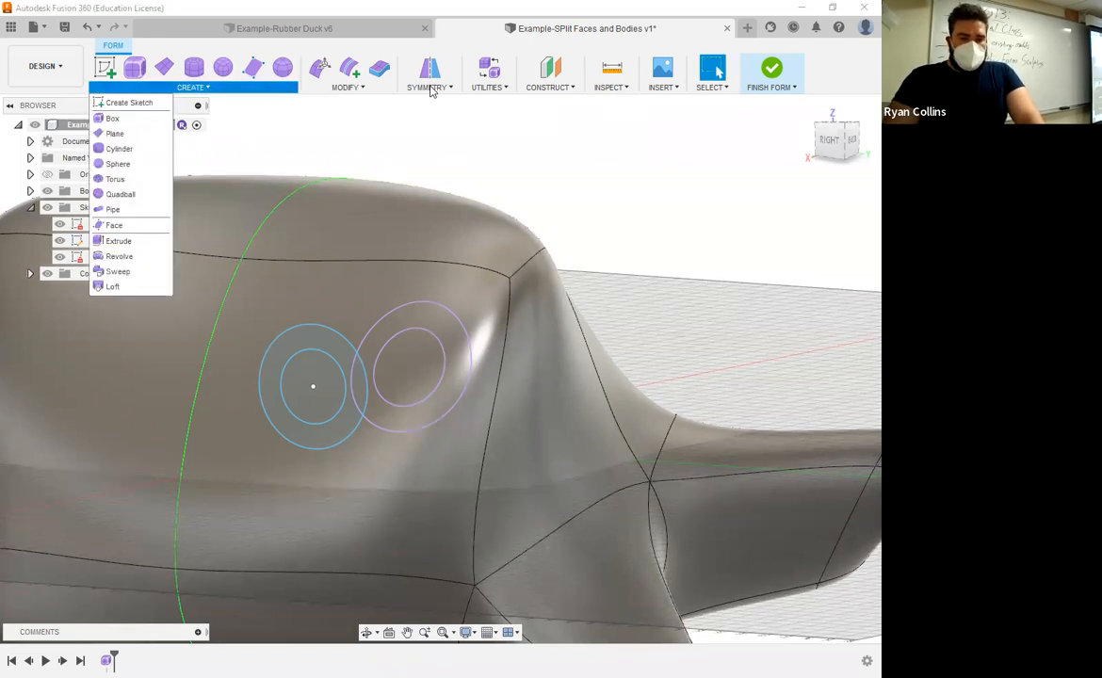
left_click(353, 90)
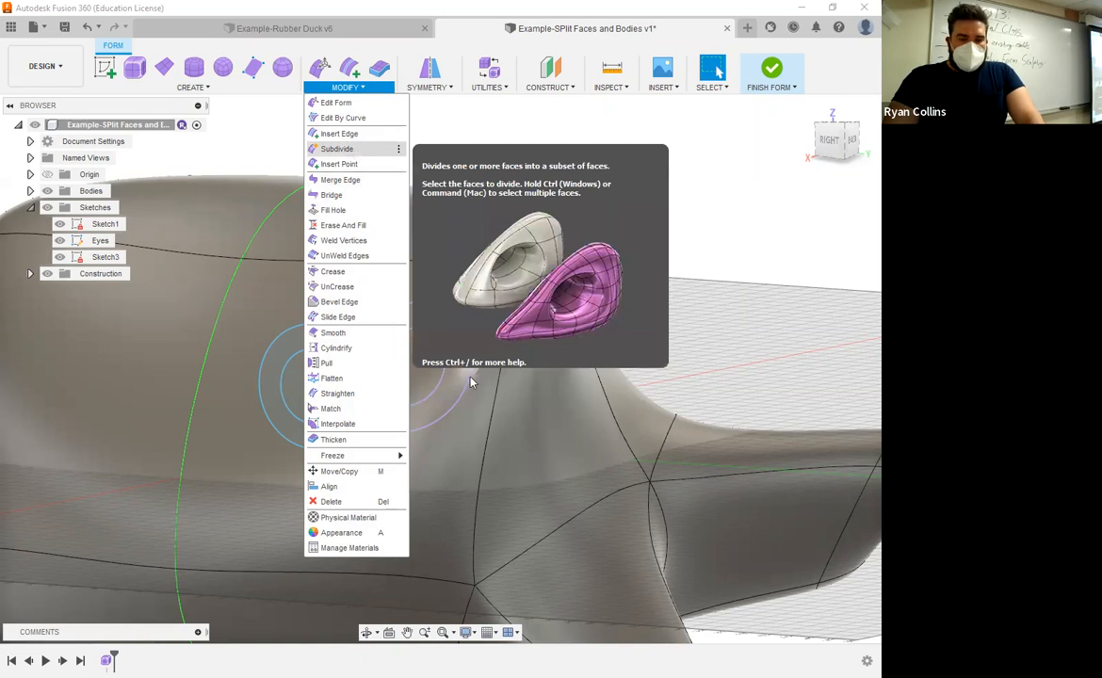
left_click(450, 353)
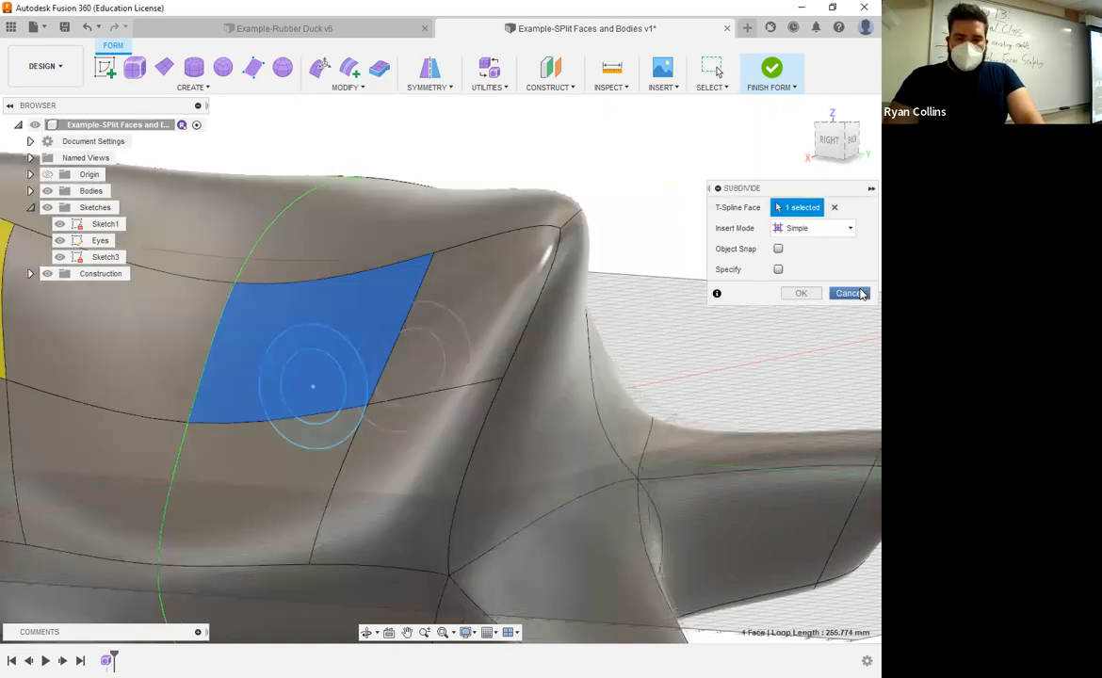
left_click(848, 293)
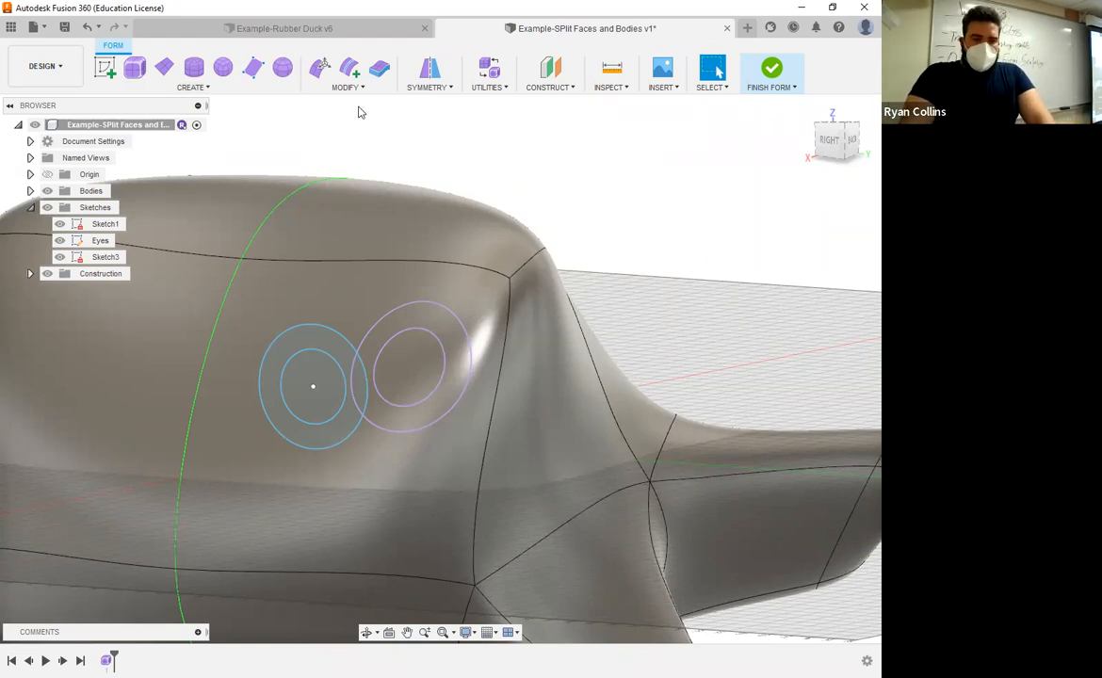
middle_click_drag(488, 385, 477, 359, "shift")
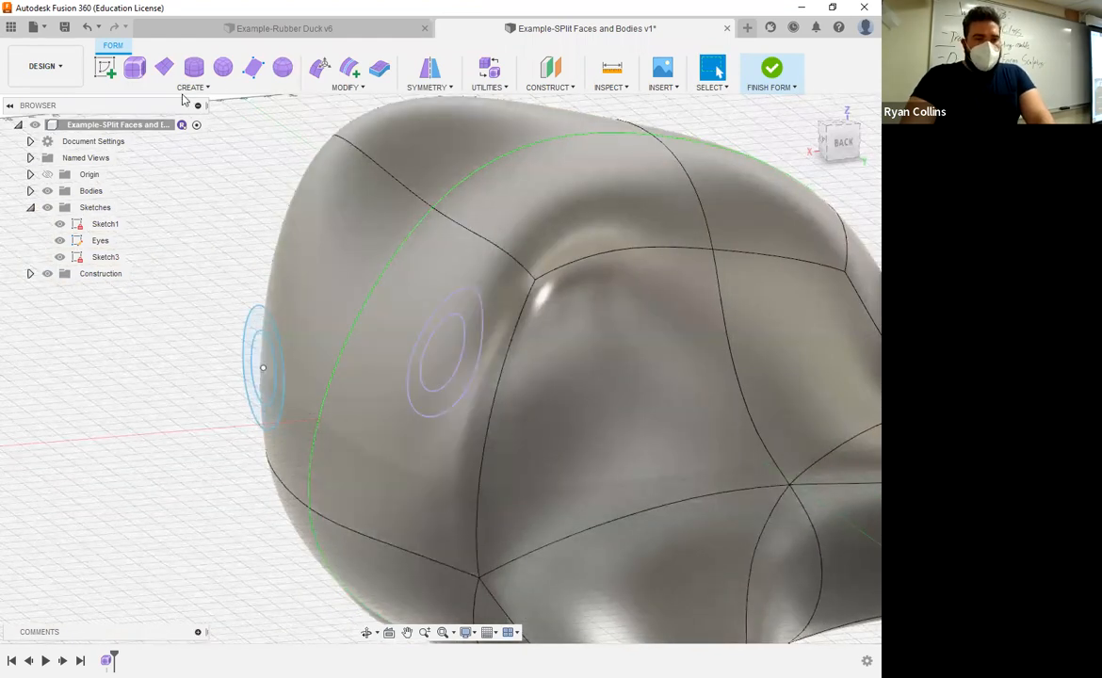
left_click(192, 88)
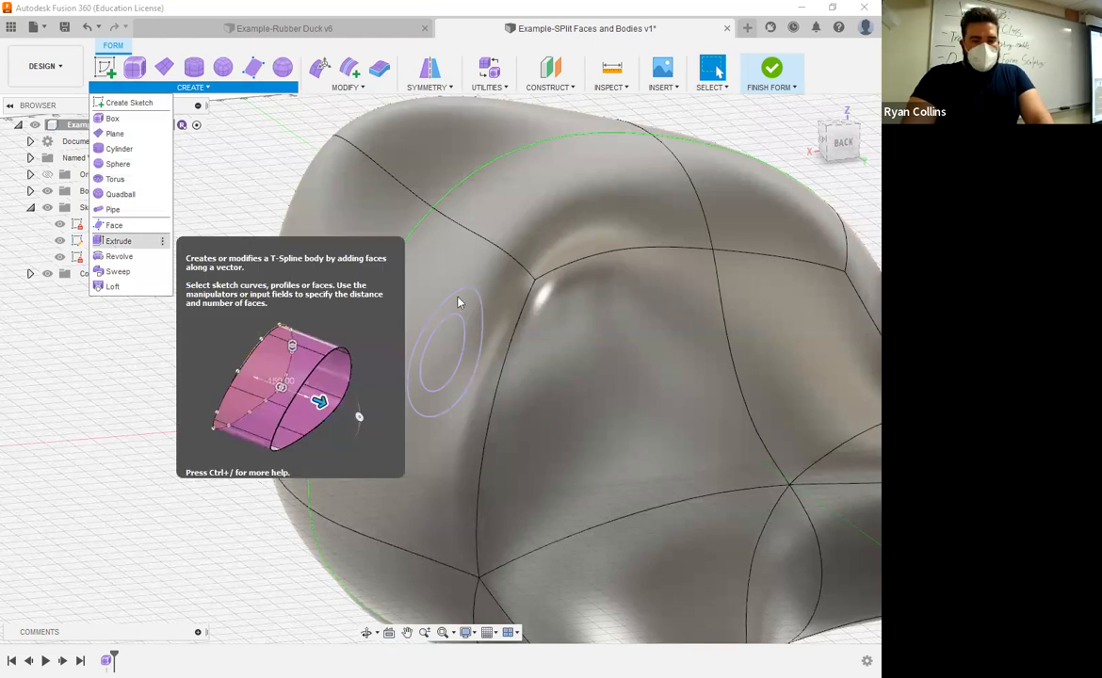
left_click(115, 242)
left_click(480, 325)
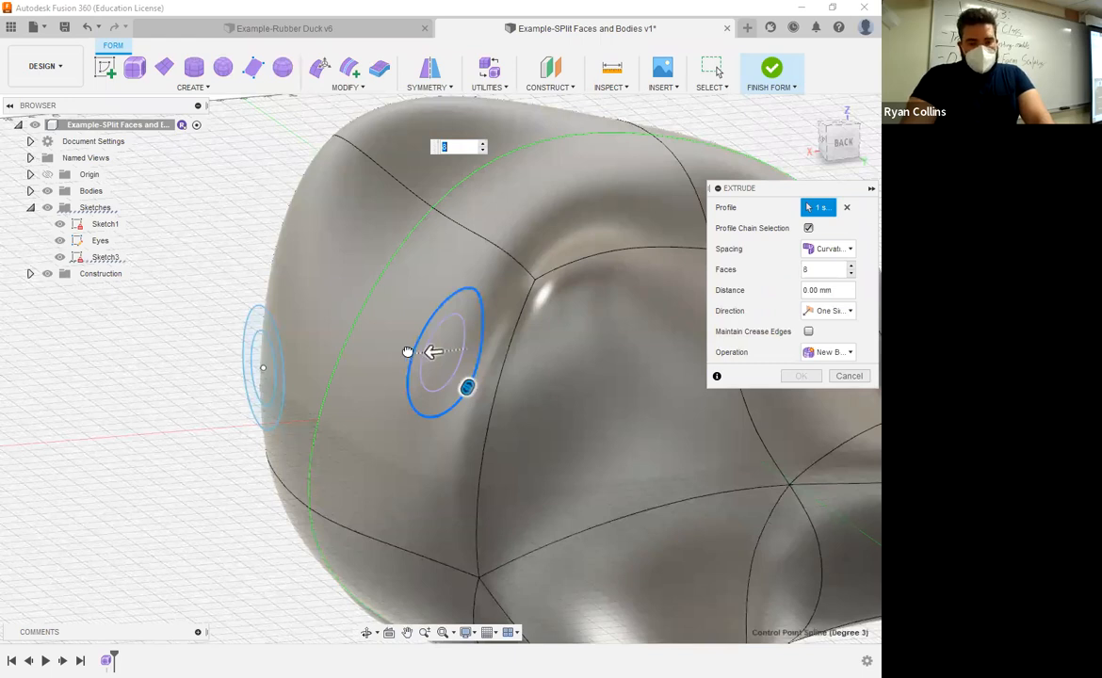
left_click_drag(435, 349, 412, 343)
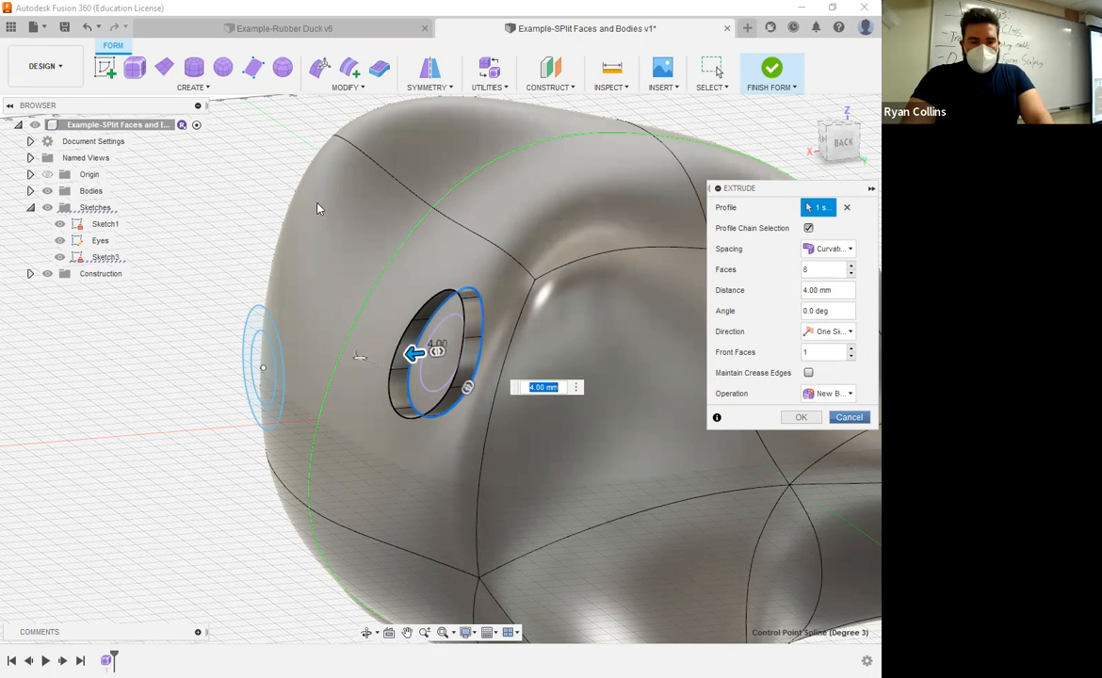
key("Escape")
Step: Extrude the inner eye circle as a new T-spline body 6 mm outward from the face
left_click(194, 88)
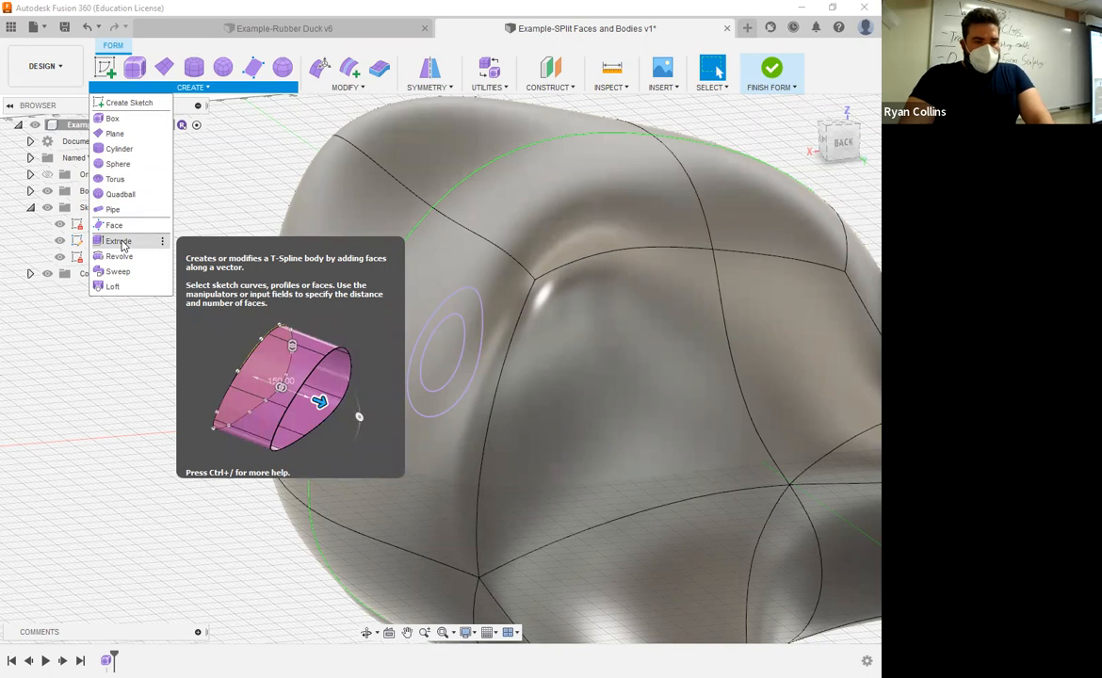
left_click(119, 243)
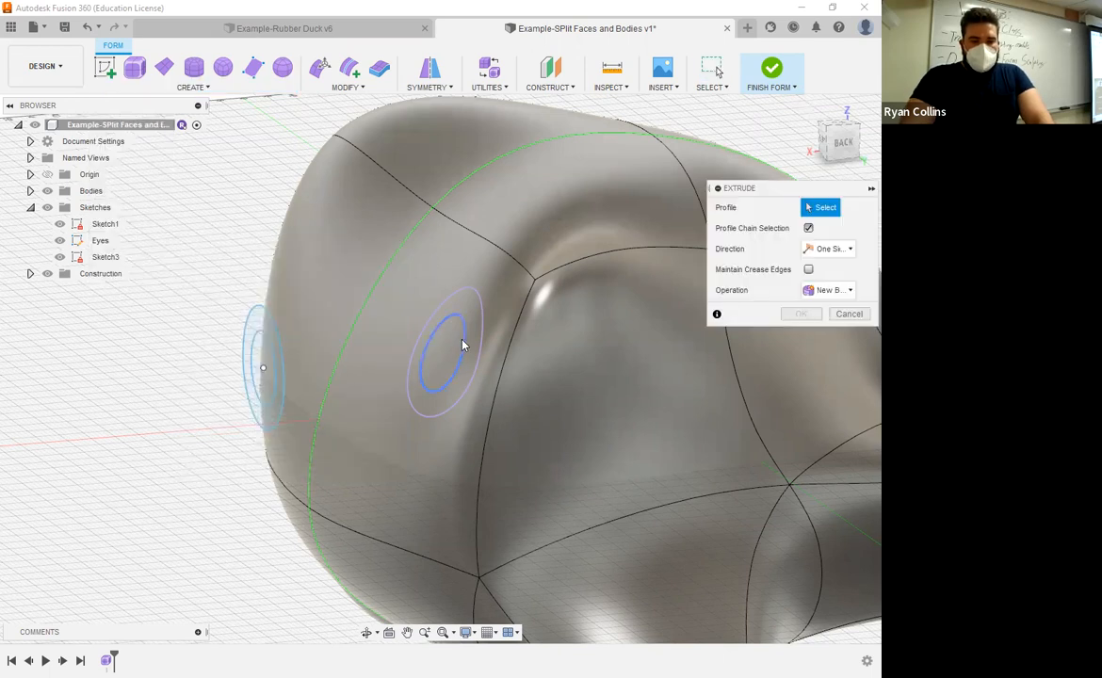
left_click(463, 345)
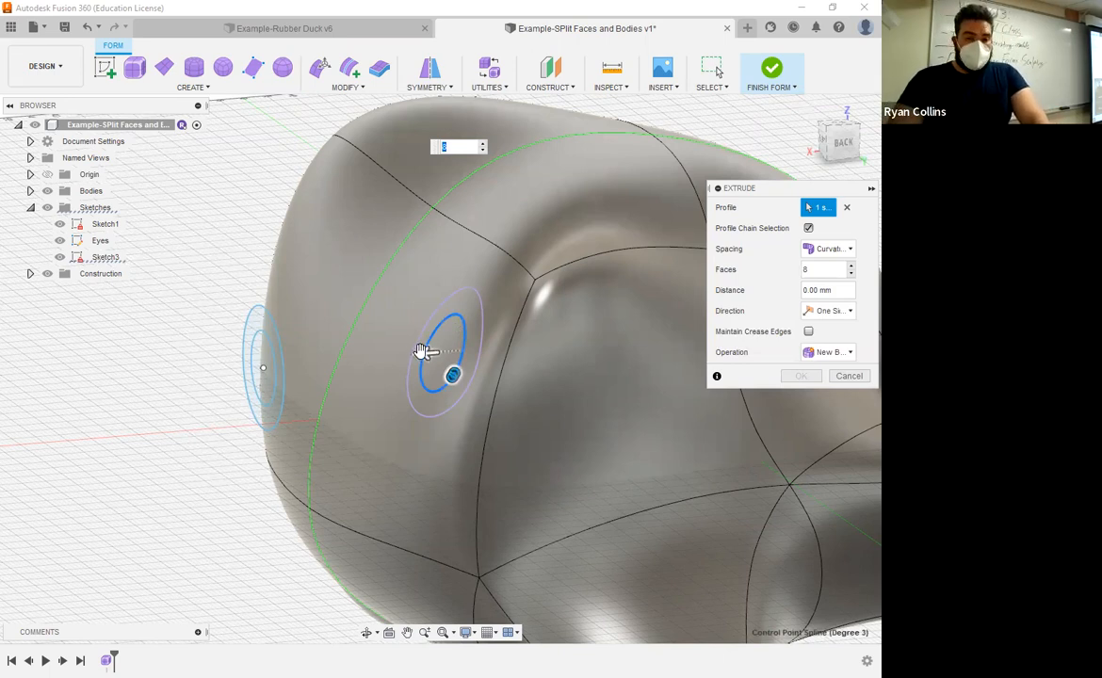
left_click_drag(407, 359, 379, 361)
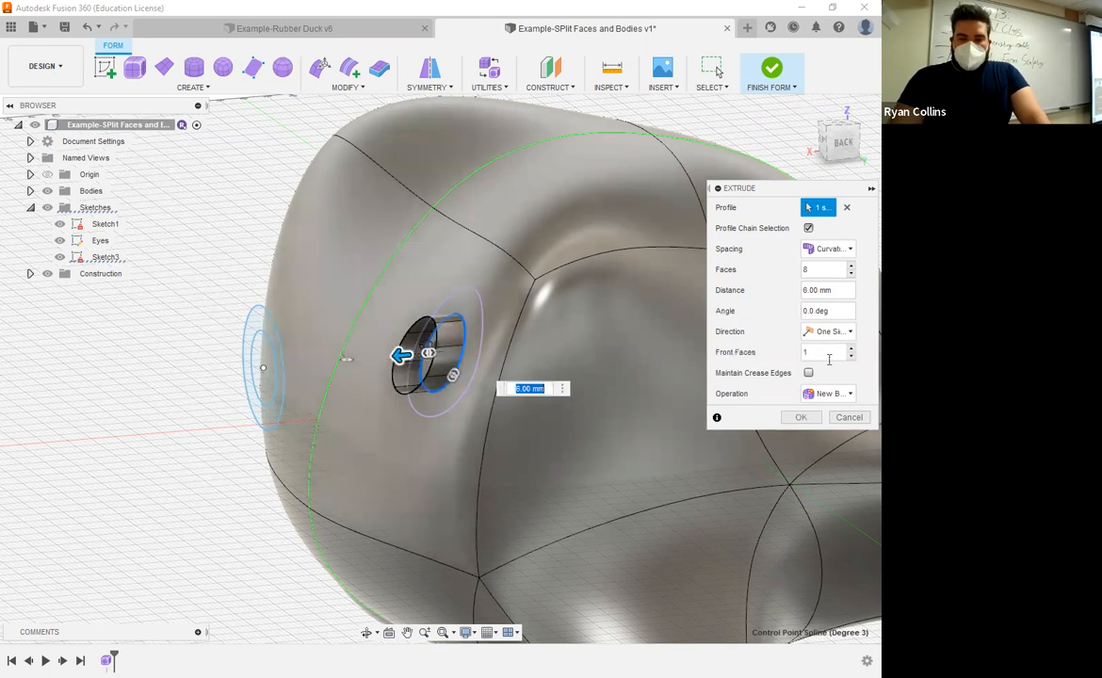
middle_click_drag(502, 365, 464, 353, "shift")
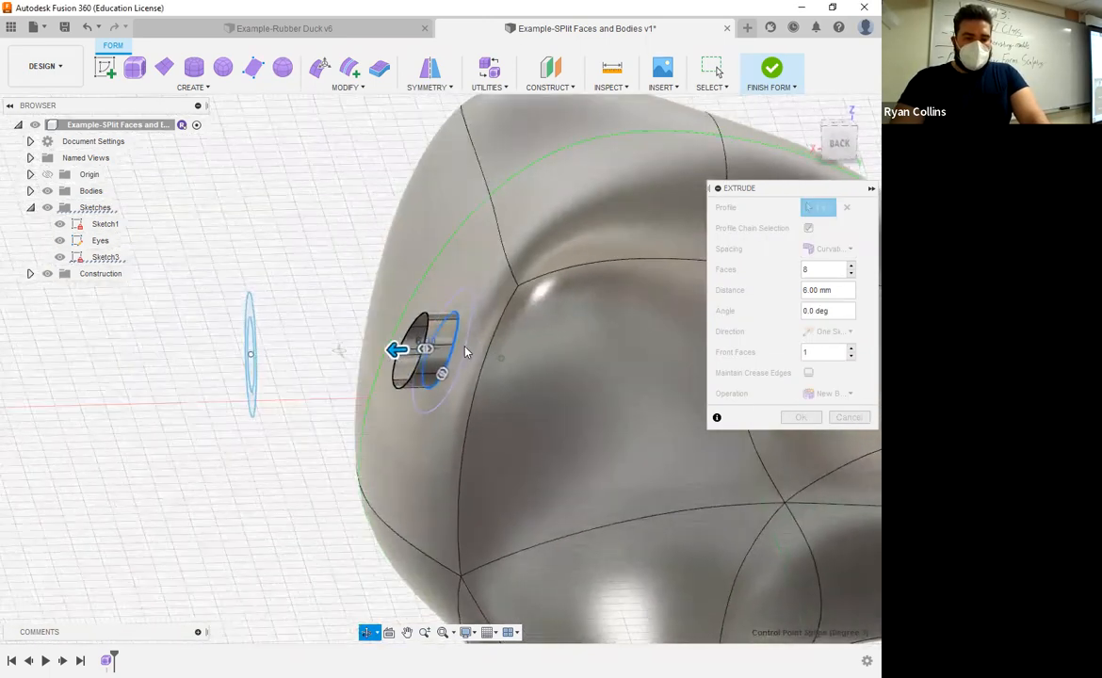
scroll(436, 350, "up", 3)
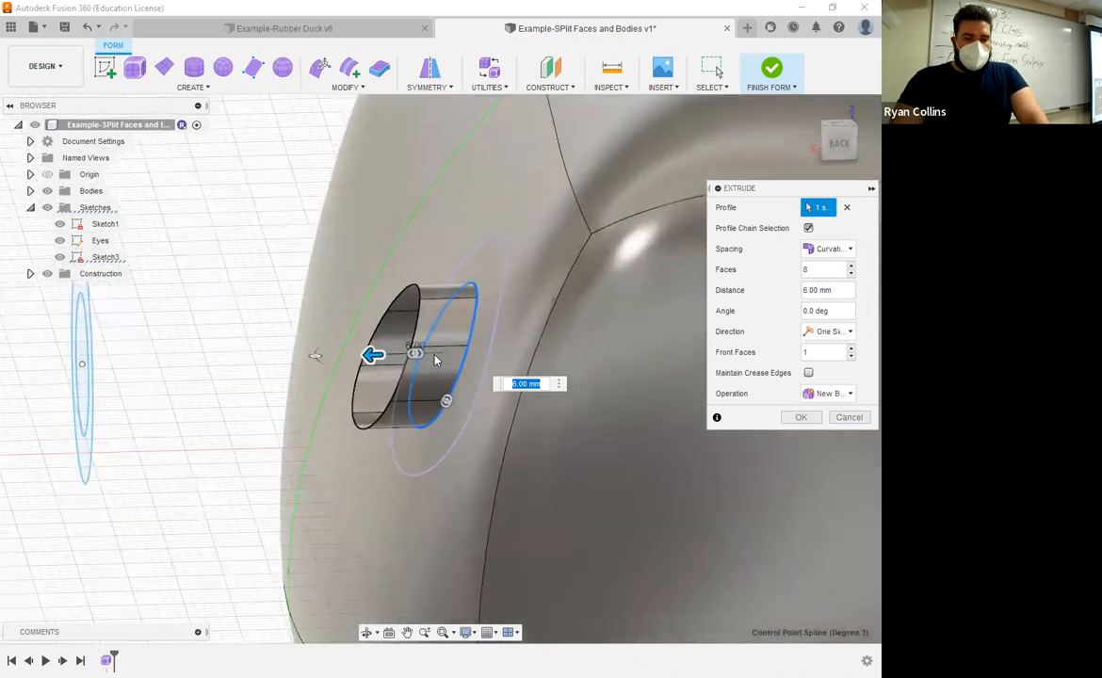
scroll(330, 383, "up", 2)
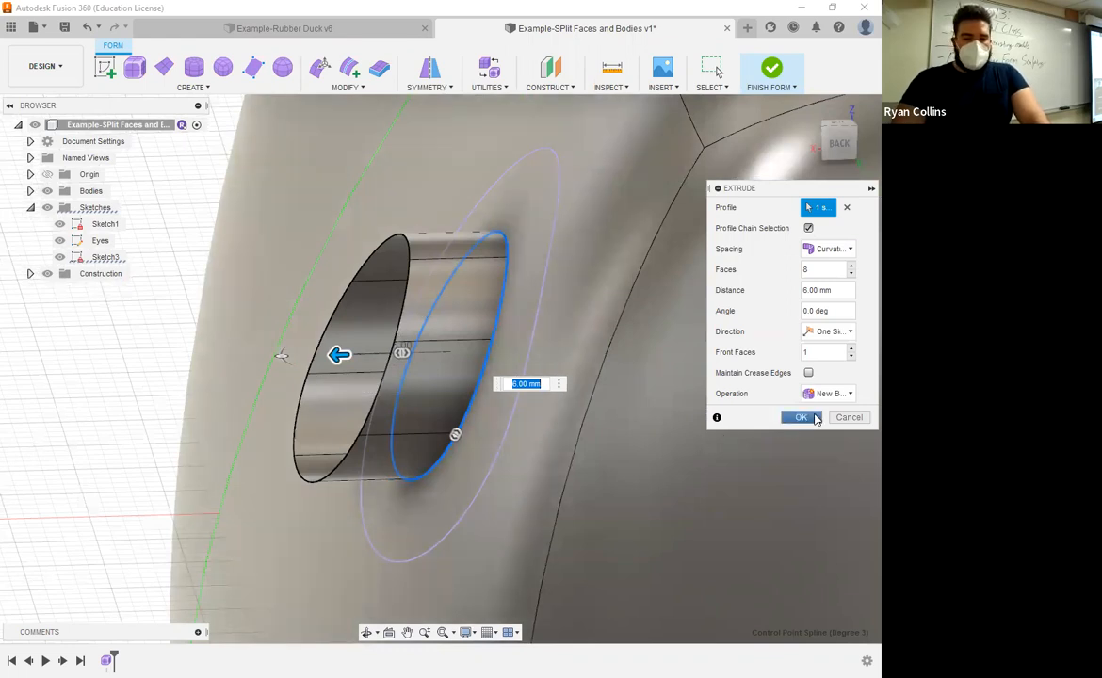
left_click(816, 419)
Step: Show Sketch3 and examine the new eye body, Body2, in the browser and viewport
middle_click_drag(495, 432, 544, 426, "shift")
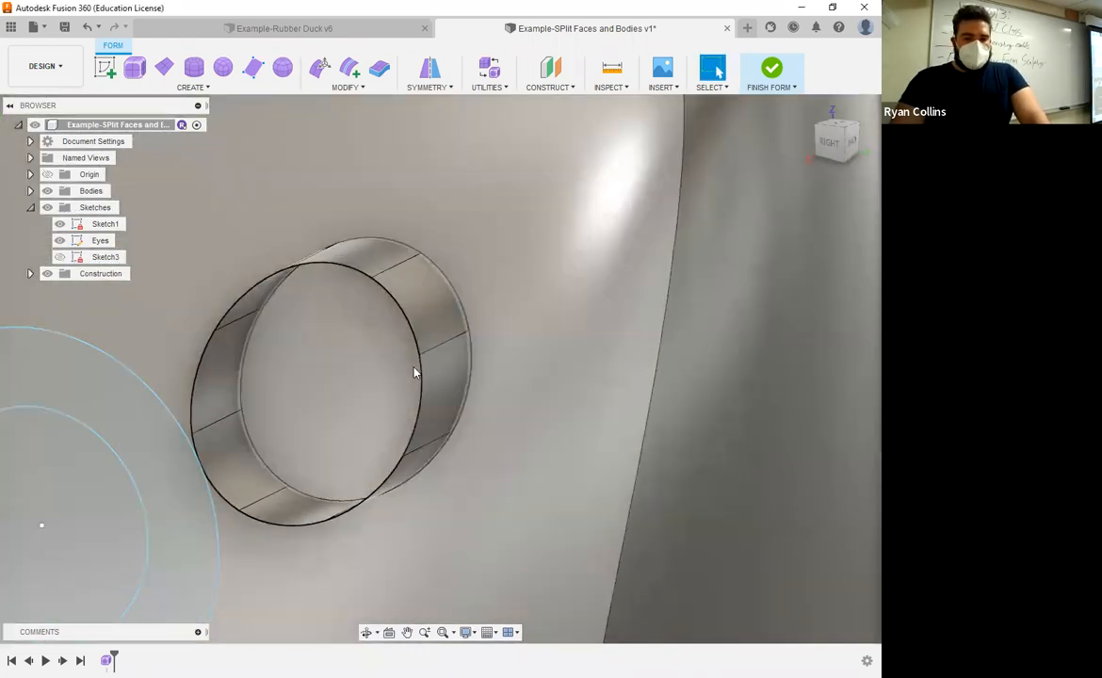
left_click(60, 256)
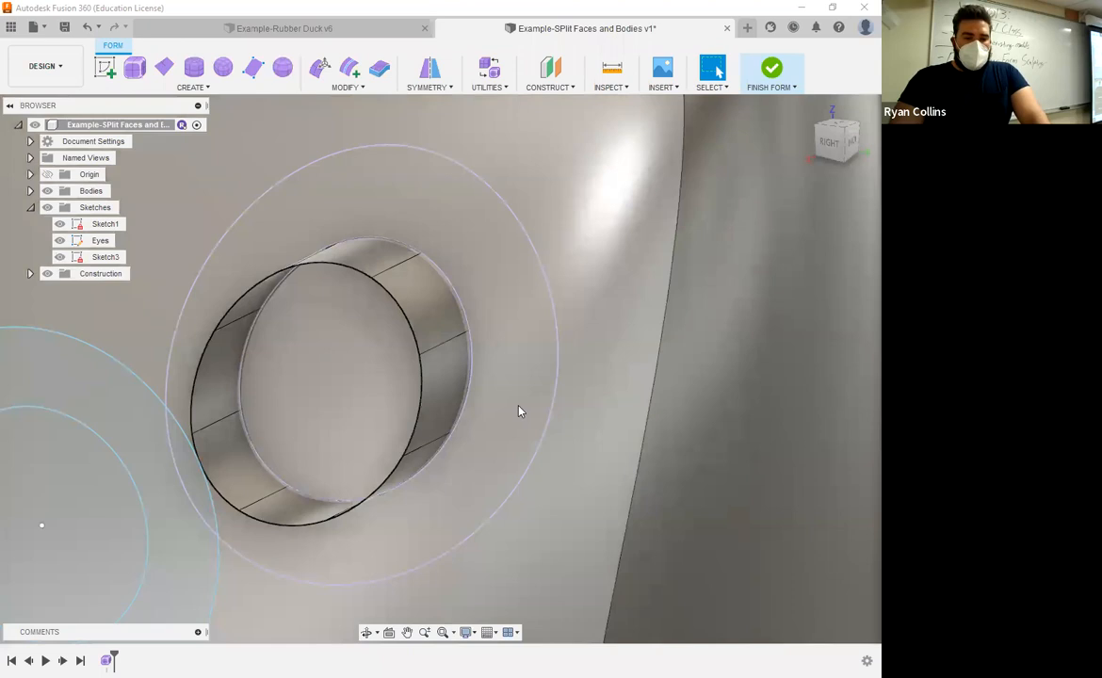
left_click(476, 328)
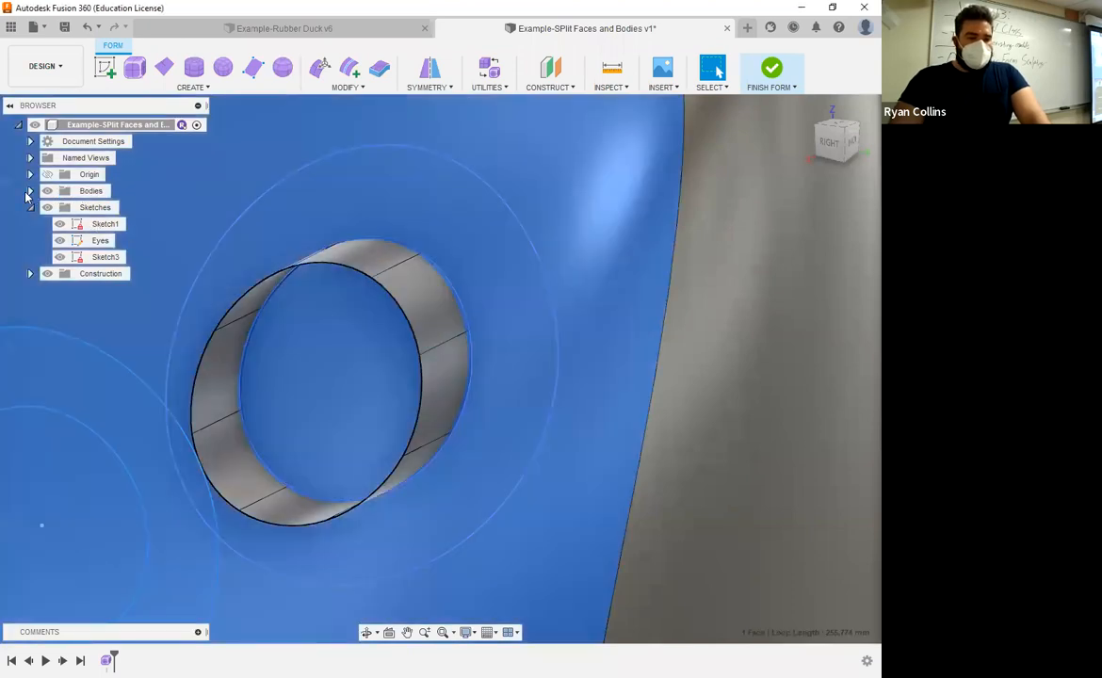
left_click(31, 192)
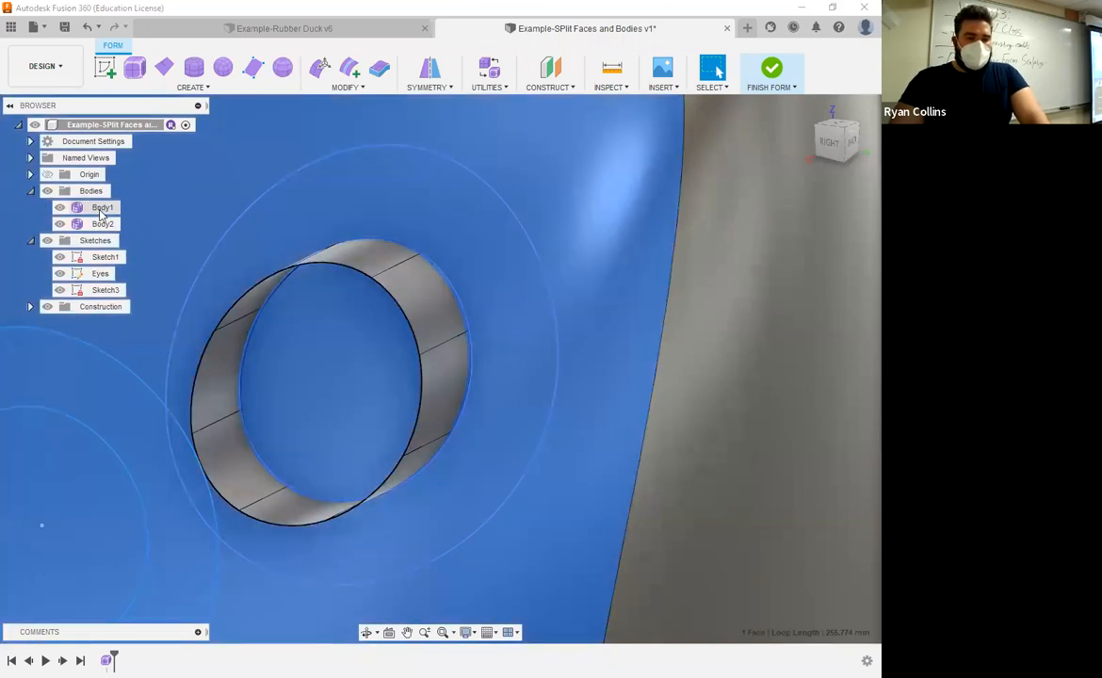
left_click(102, 224)
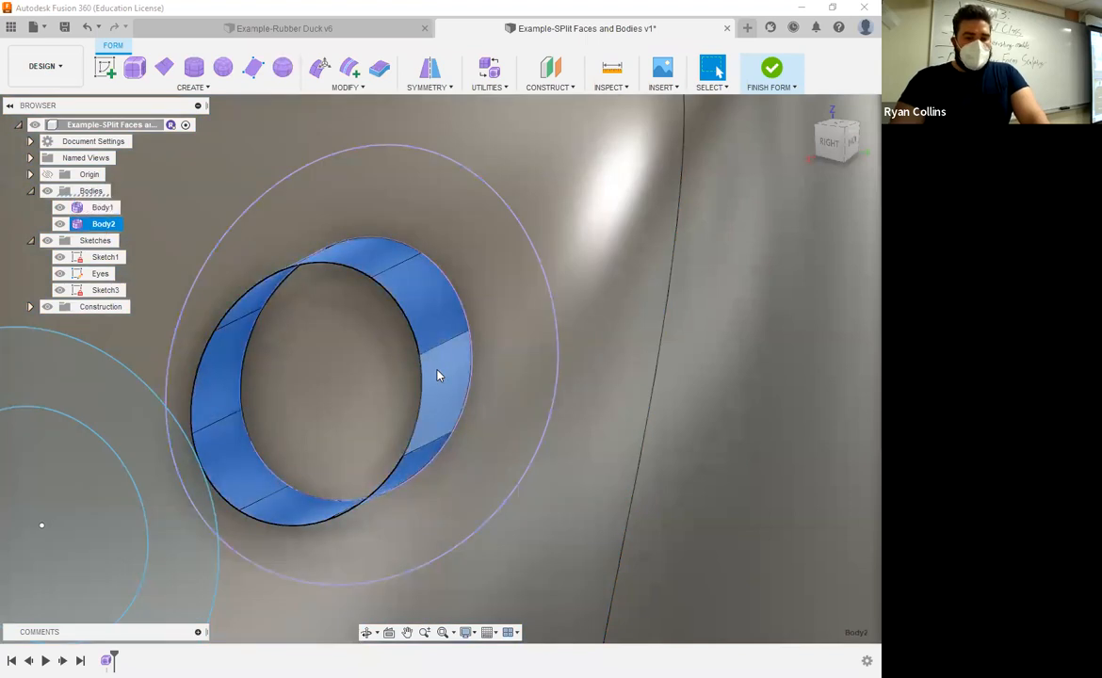
left_click(421, 411)
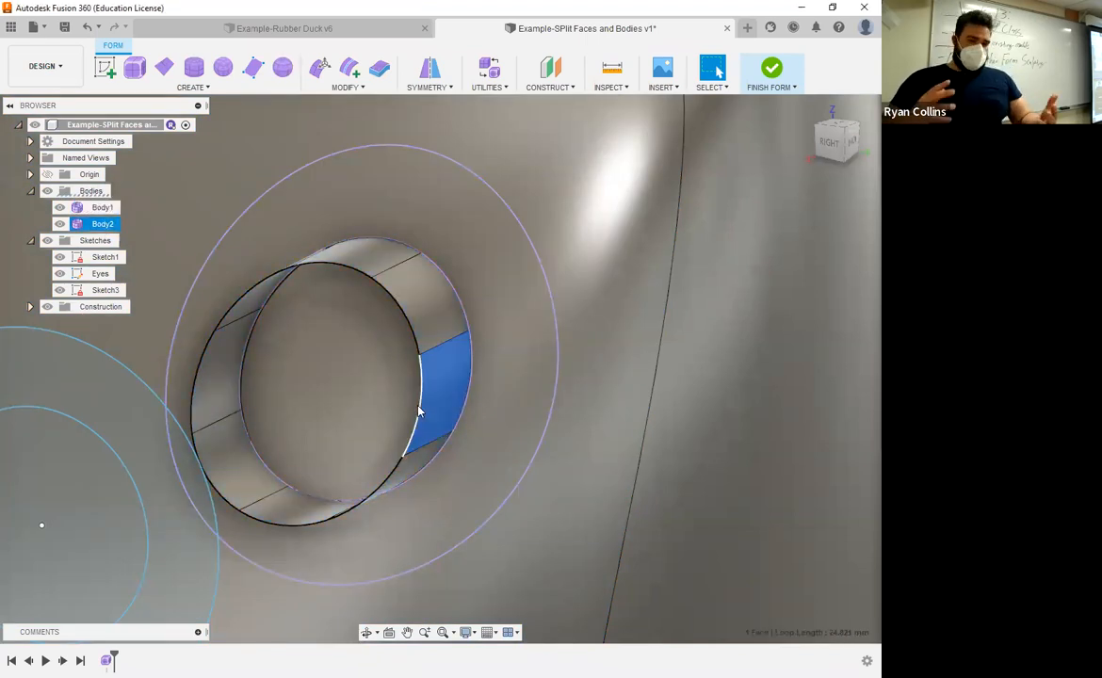
Step: Close the open end of the eye body with Fill Hole, trying Collapse before settling on Fill Star mode
left_click(346, 87)
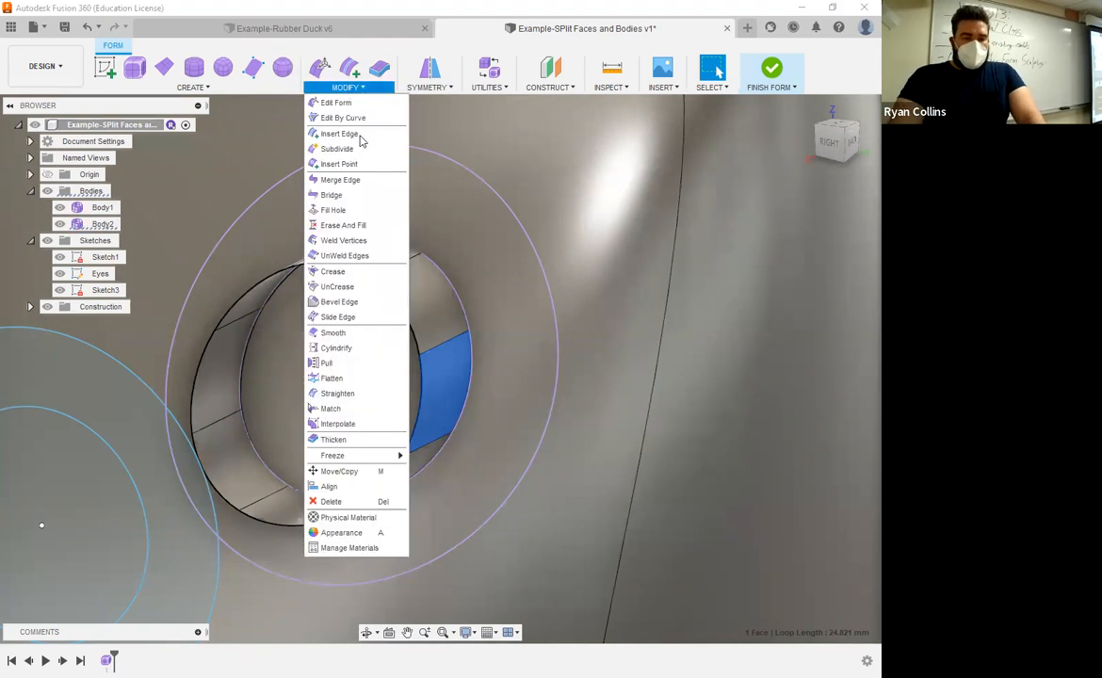
left_click(337, 211)
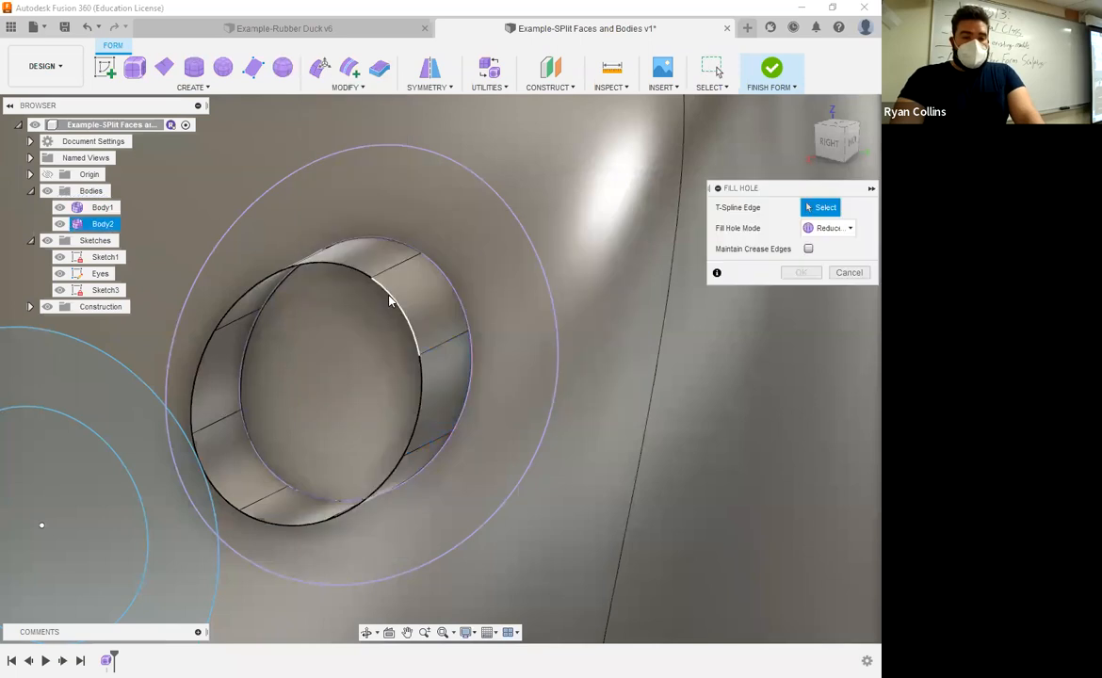
left_click(453, 350)
middle_click_drag(415, 311, 511, 368, "shift")
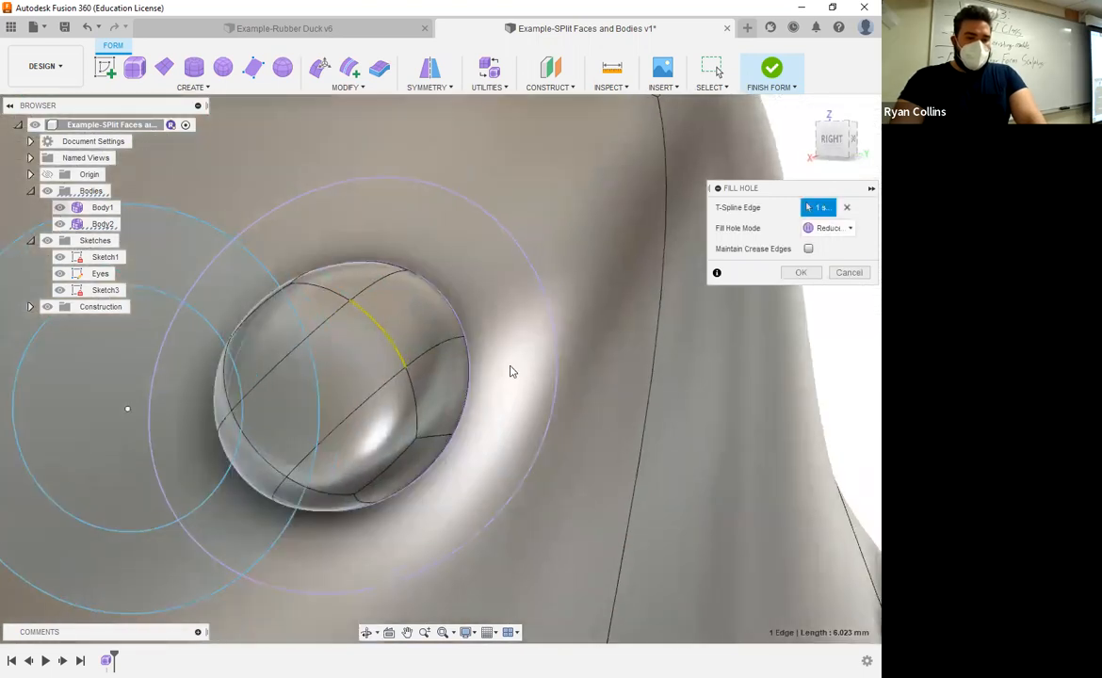
middle_click_drag(388, 332, 630, 381, "shift")
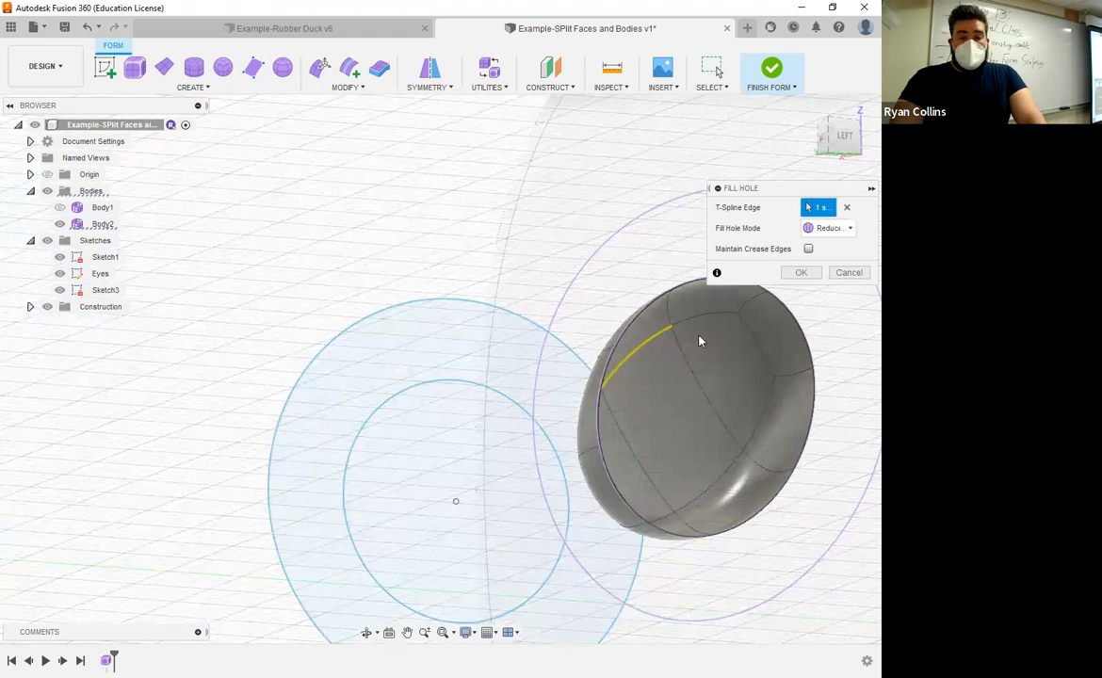
left_click(839, 234)
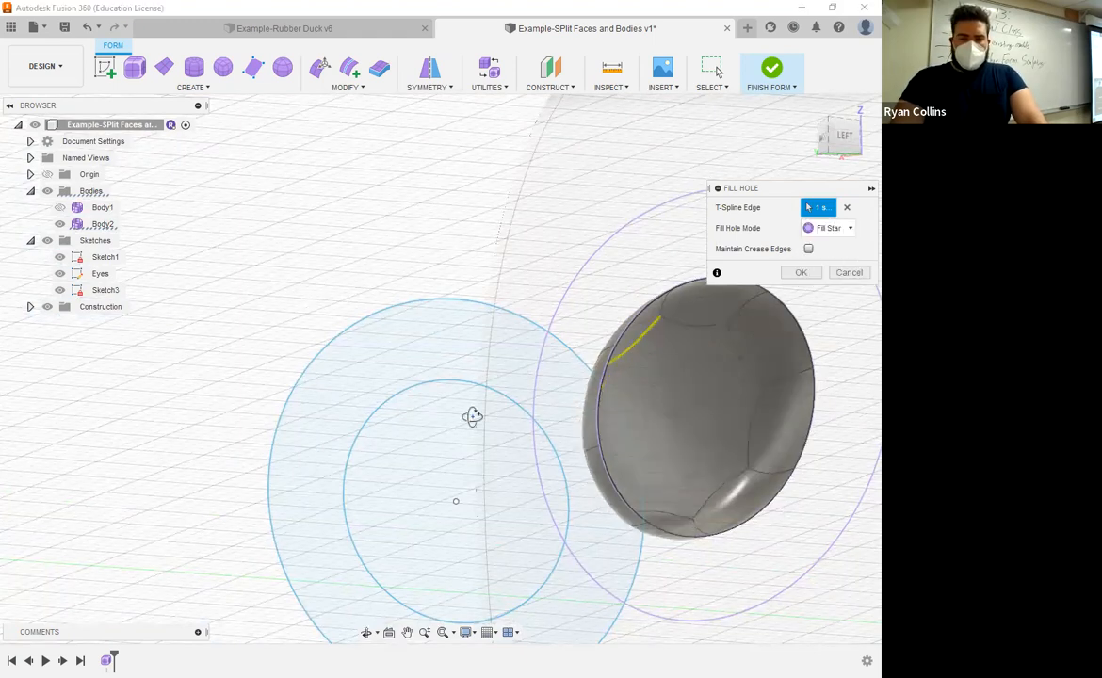
mouse_move(701, 432)
middle_mouse_down("shift")
mouse_move(447, 433)
mouse_move(522, 472)
mouse_move(483, 457)
mouse_move(481, 423)
mouse_move(716, 297)
middle_mouse_up("shift")
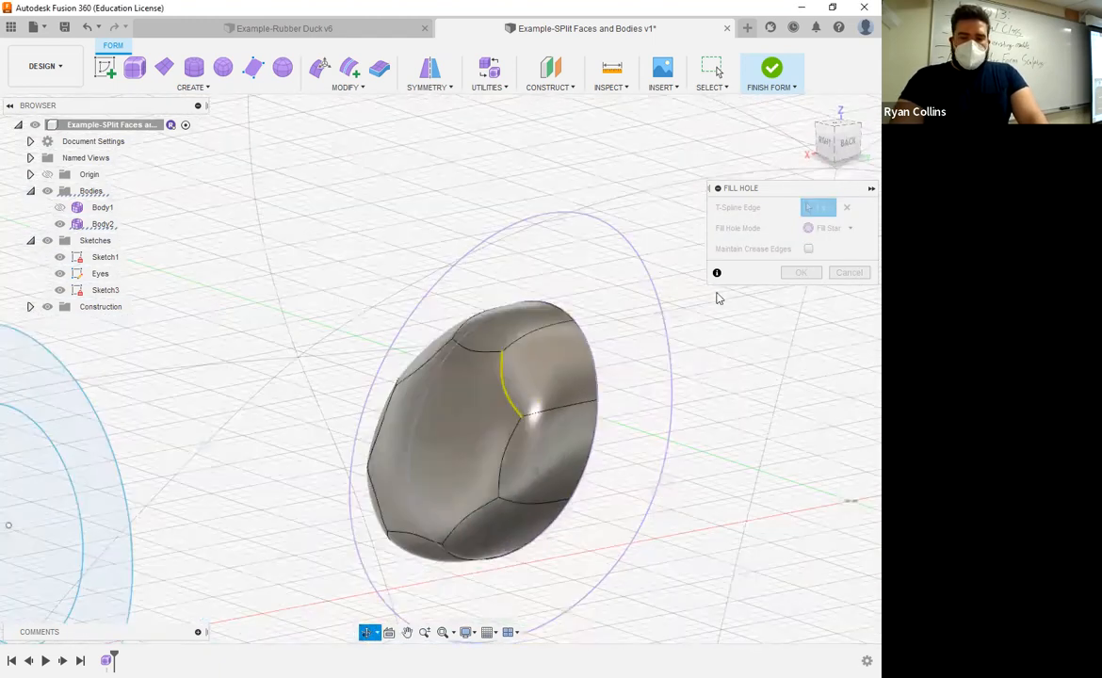
left_click(837, 228)
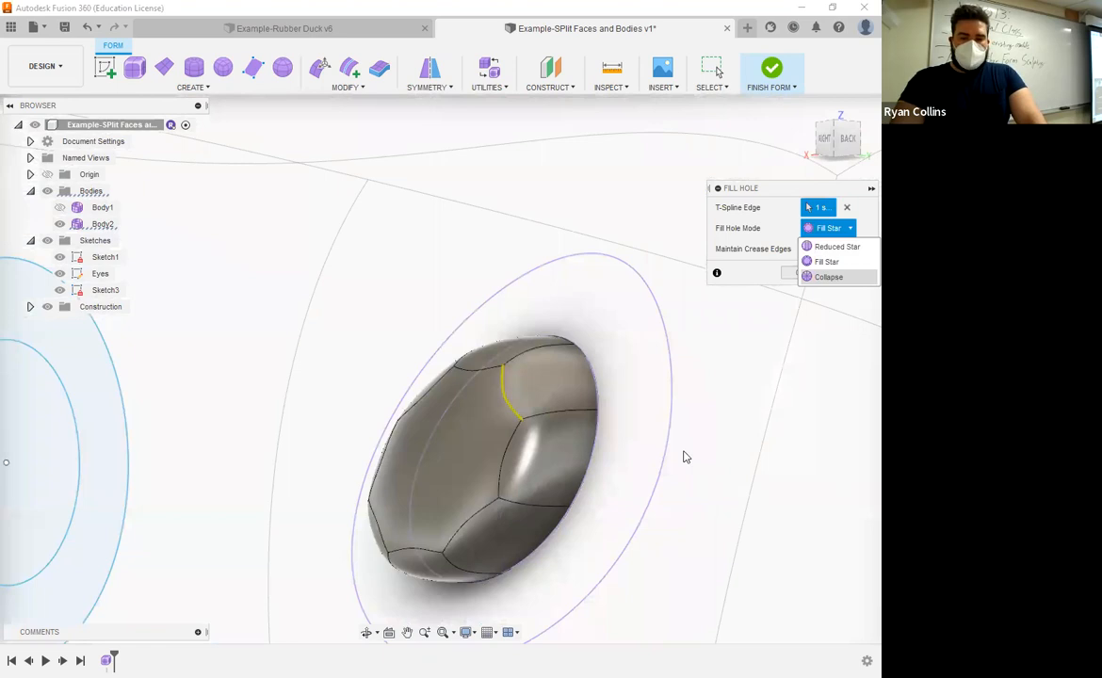
left_click(830, 277)
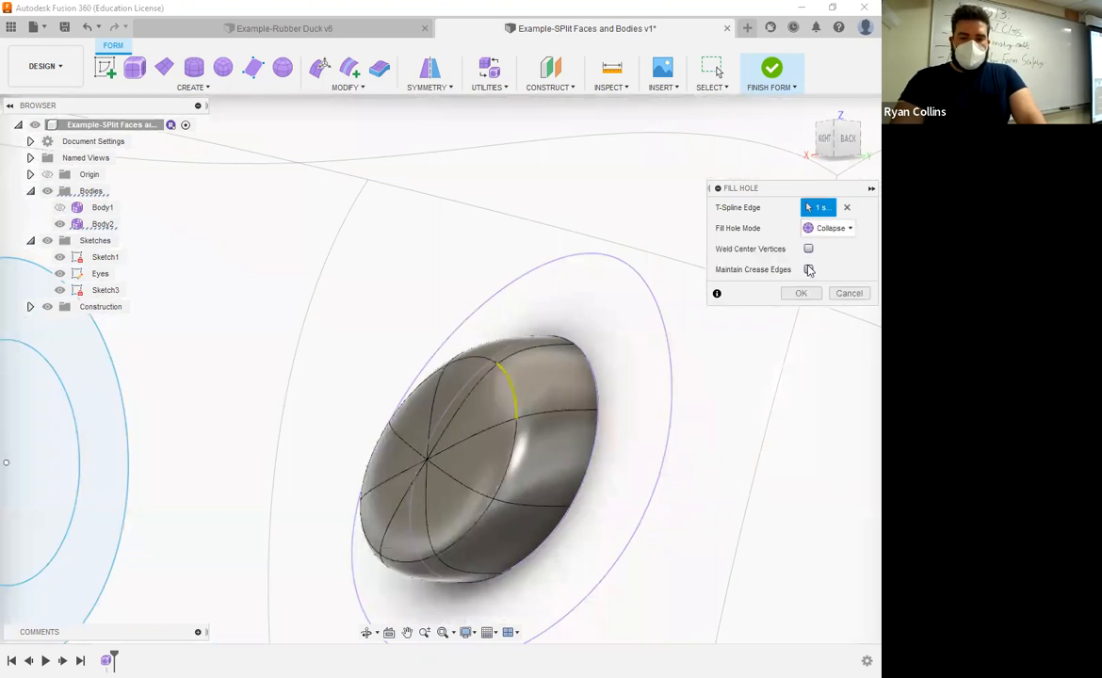
left_click(810, 270)
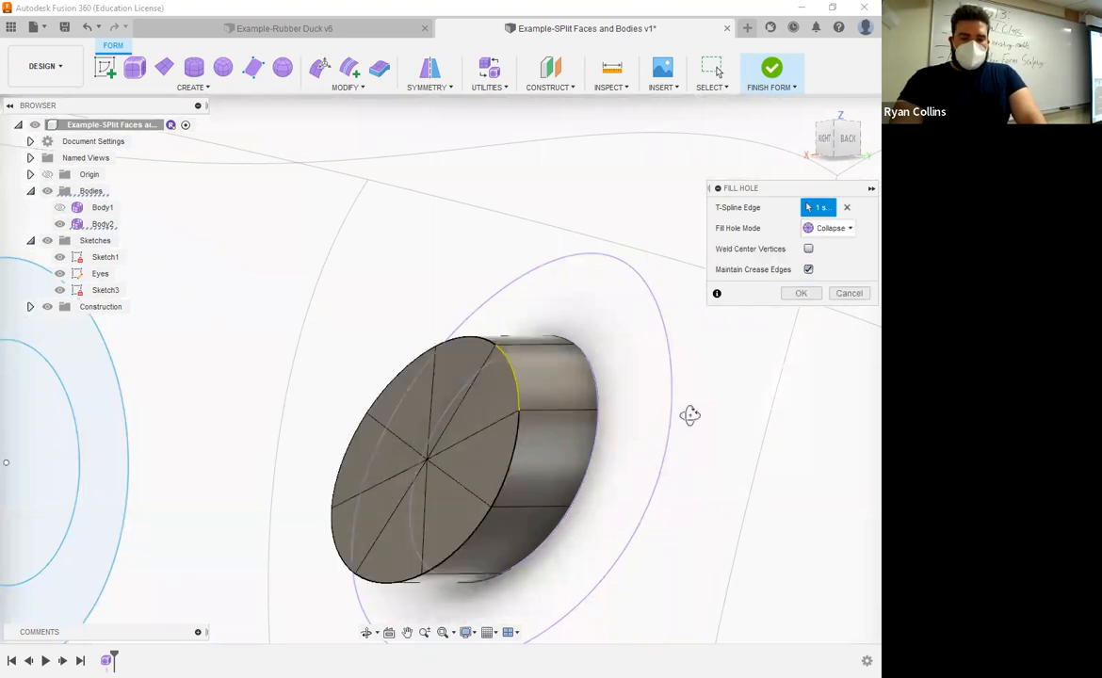
middle_click_drag(692, 413, 808, 270, "shift")
left_click(809, 271)
left_click(844, 230)
left_click(841, 232)
left_click(843, 233)
middle_click_drag(732, 498, 704, 492, "shift")
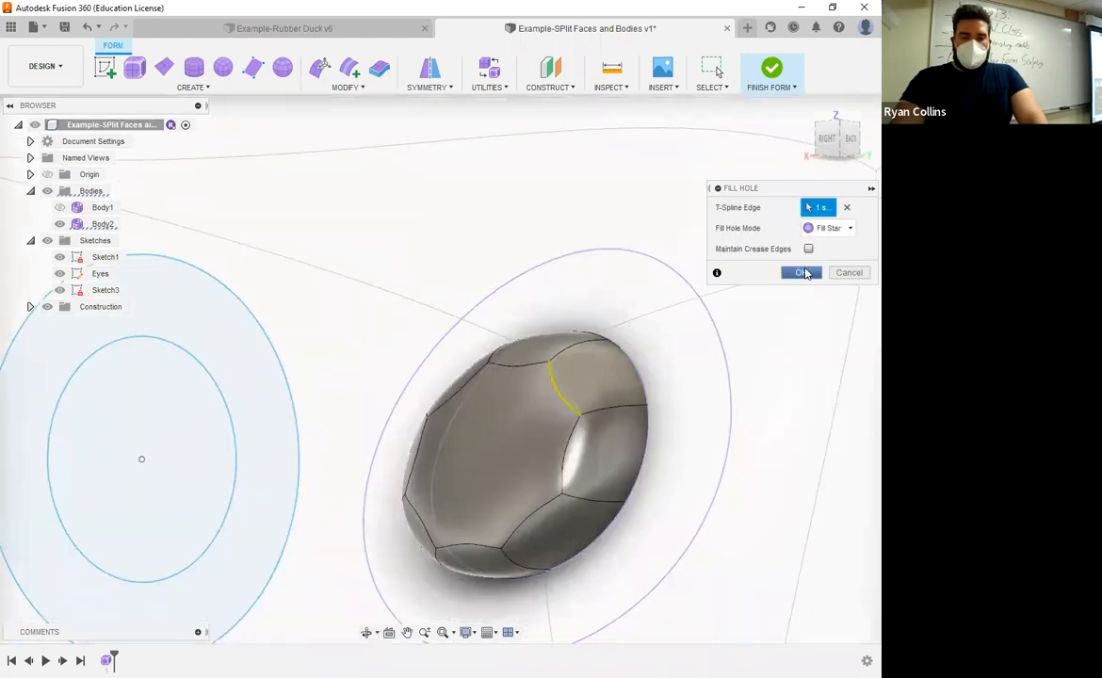
Step: Show Body1 and rename it Frog Body
left_click(58, 209)
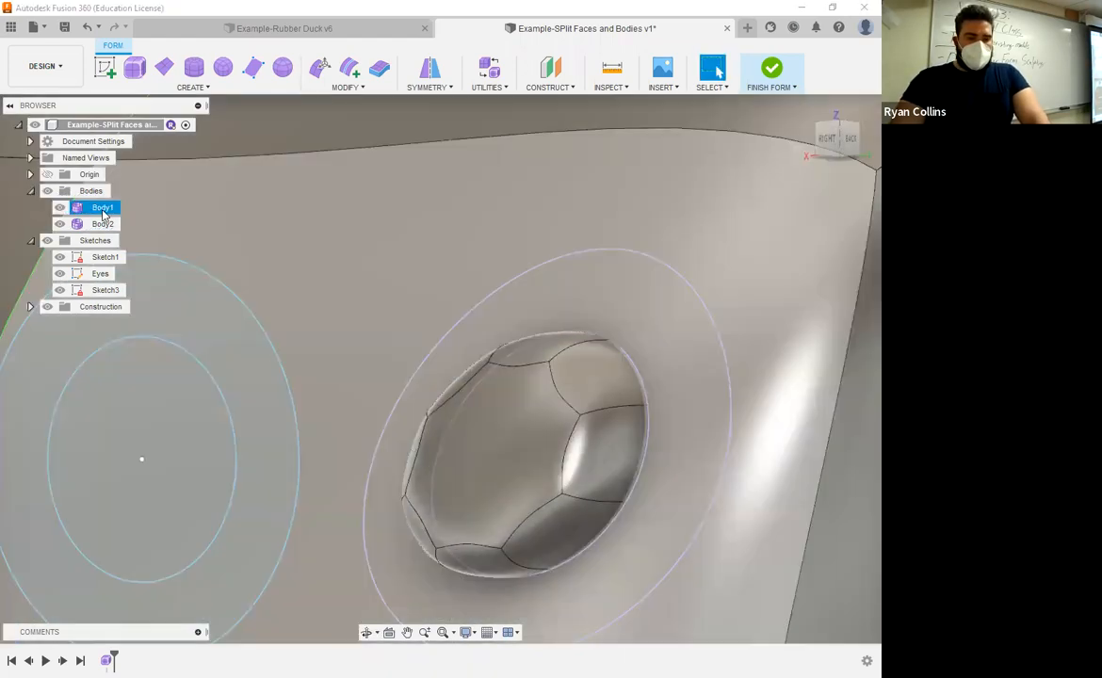
left_click(102, 209)
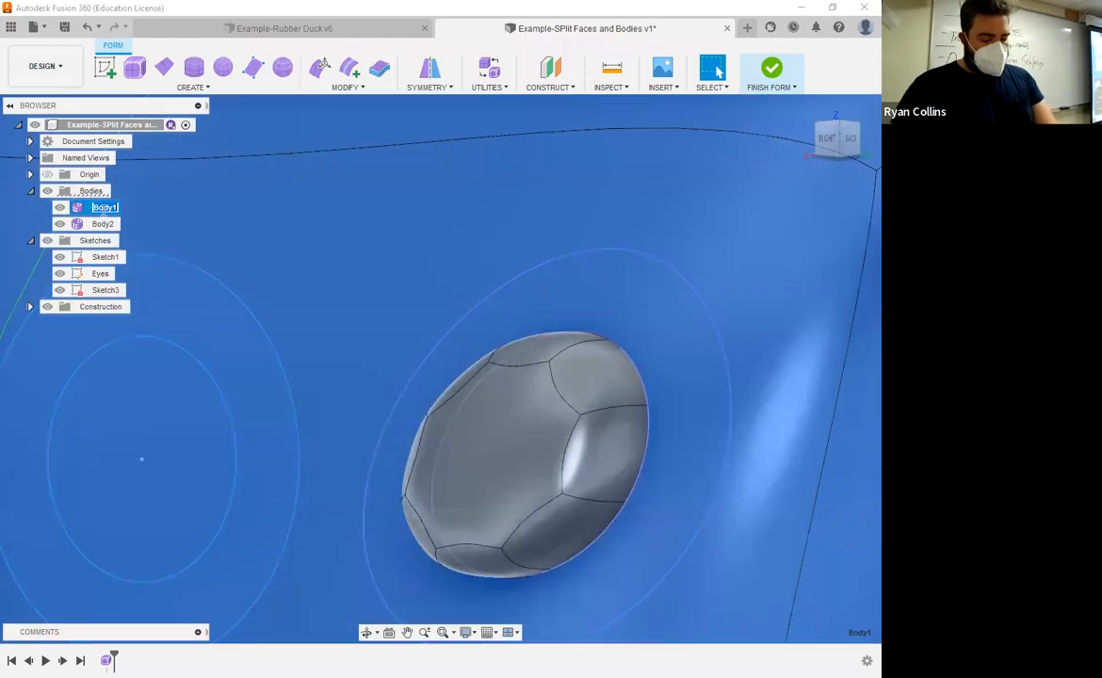
double_click(102, 208)
type("Frog")
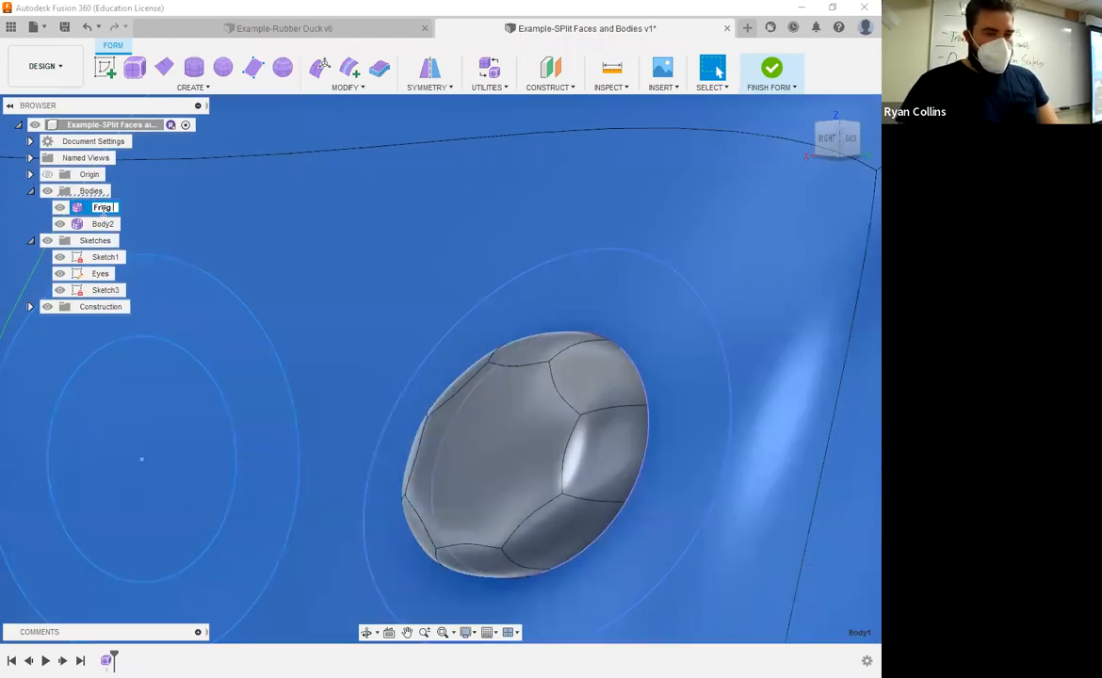
type(" Body")
key("Return")
scroll(438, 201, "down", 5)
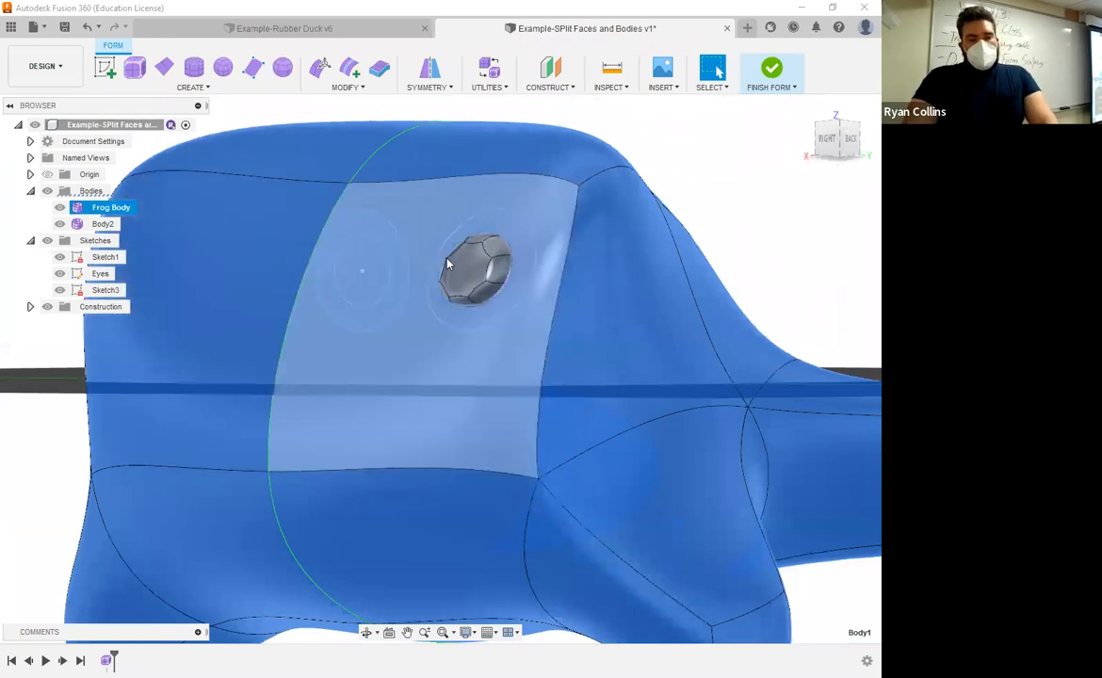
left_click(497, 255)
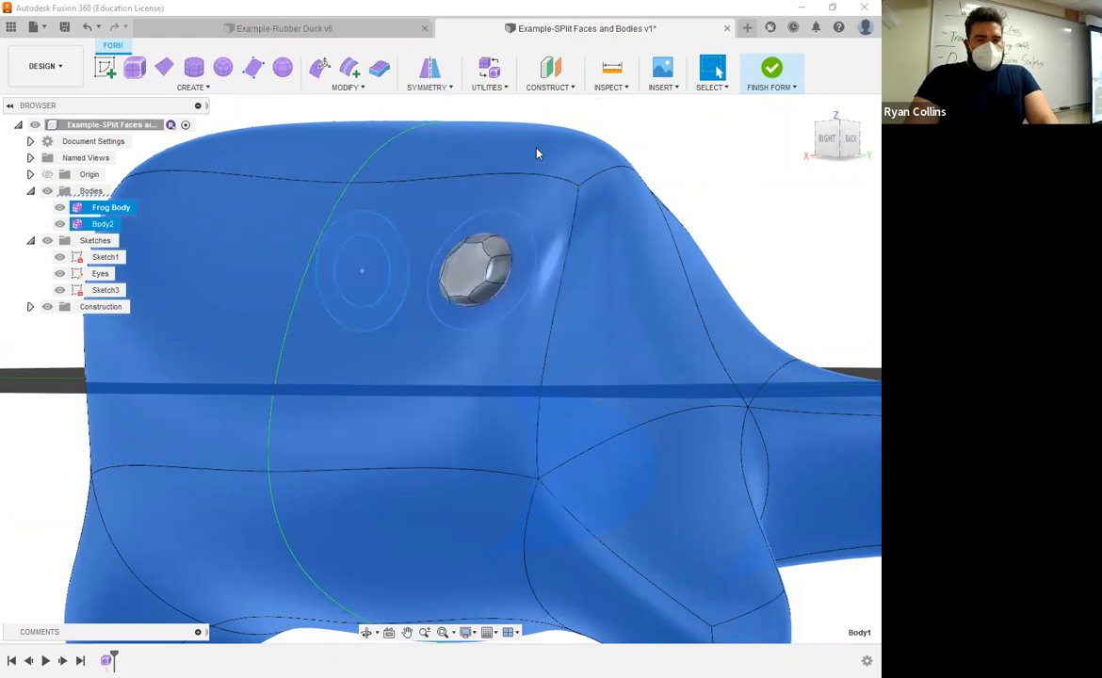
left_click(344, 87)
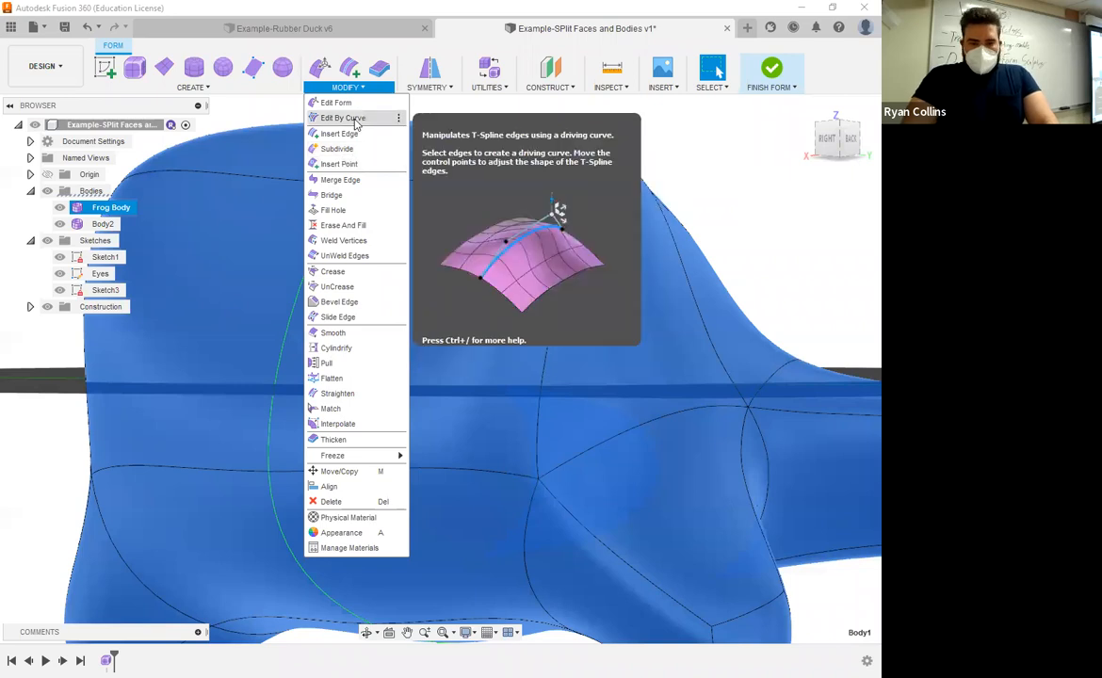
left_click(343, 118)
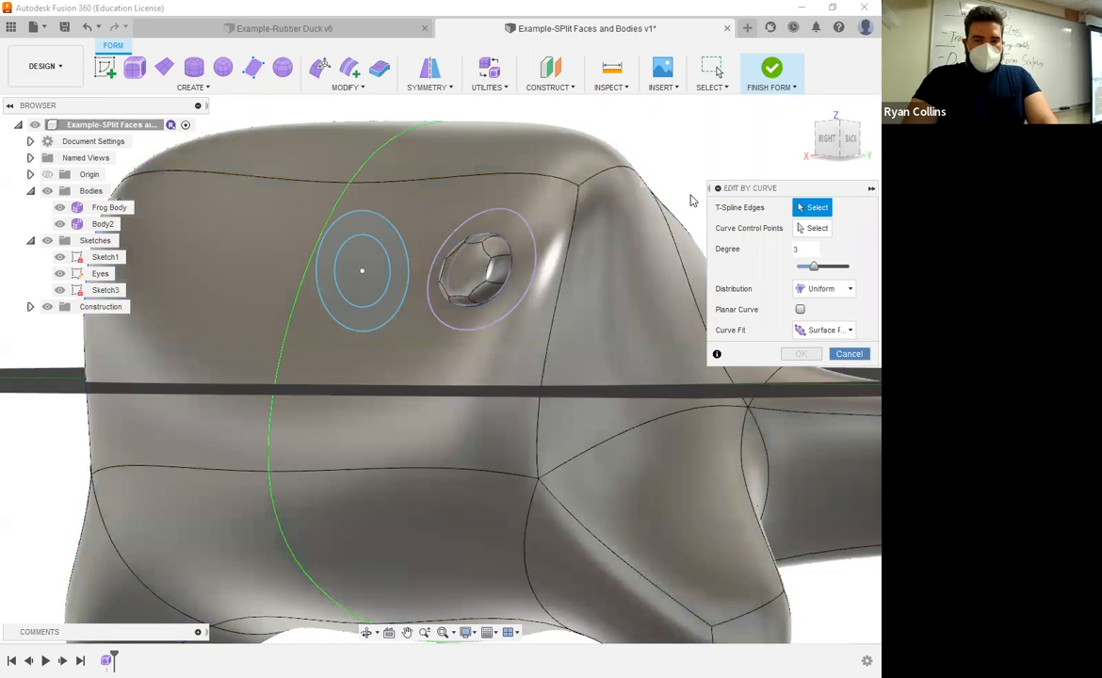
left_click(848, 354)
Step: Finish the form editing session
mouse_move(485, 326)
middle_mouse_down("shift")
mouse_move(446, 315)
mouse_move(536, 241)
mouse_move(500, 311)
middle_mouse_up("shift")
left_click(772, 72)
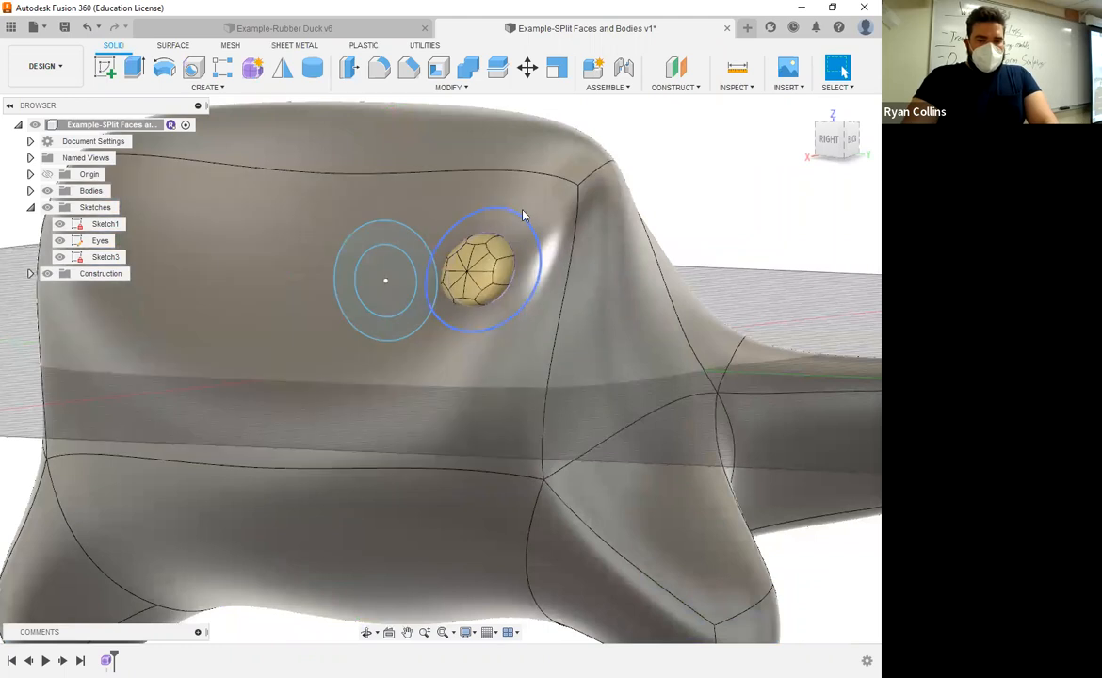
Step: Hide the Frog Body and examine the eye body, Body2, on its own from several angles
middle_click_drag(637, 280, 396, 236, "shift")
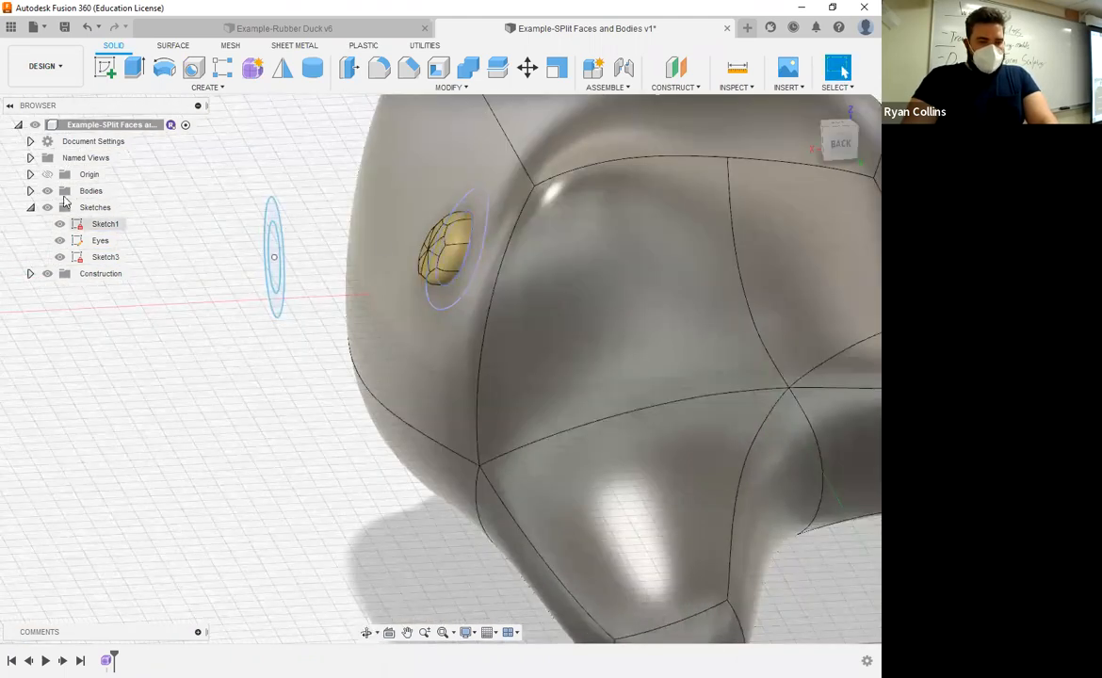
left_click(30, 190)
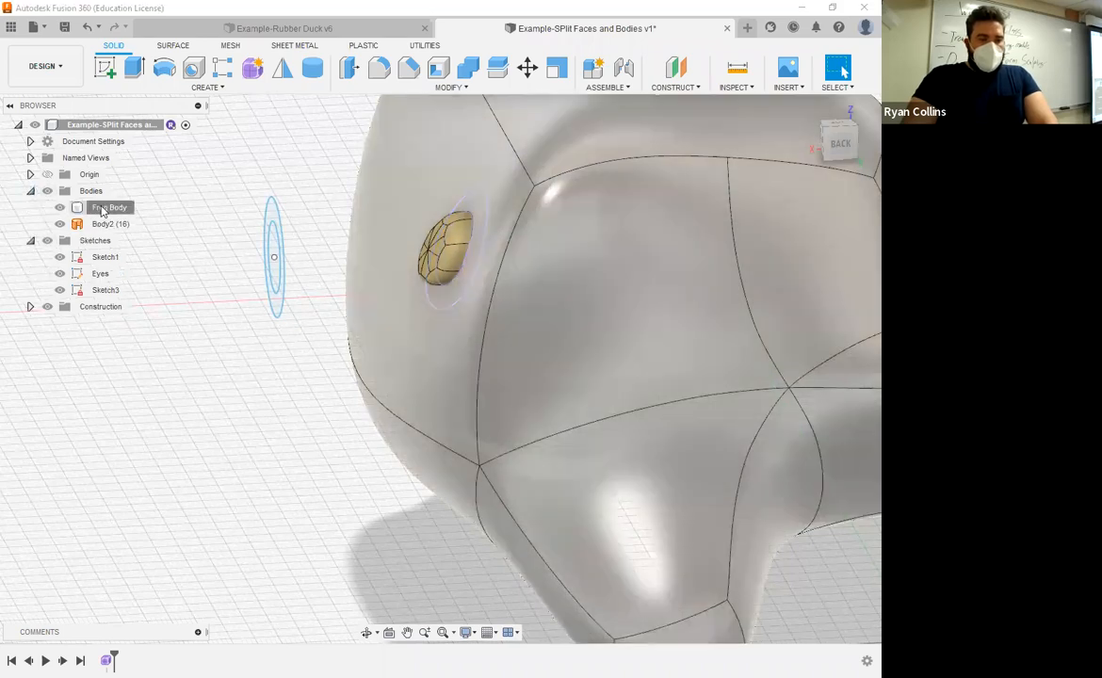
left_click(104, 212)
left_click(106, 225)
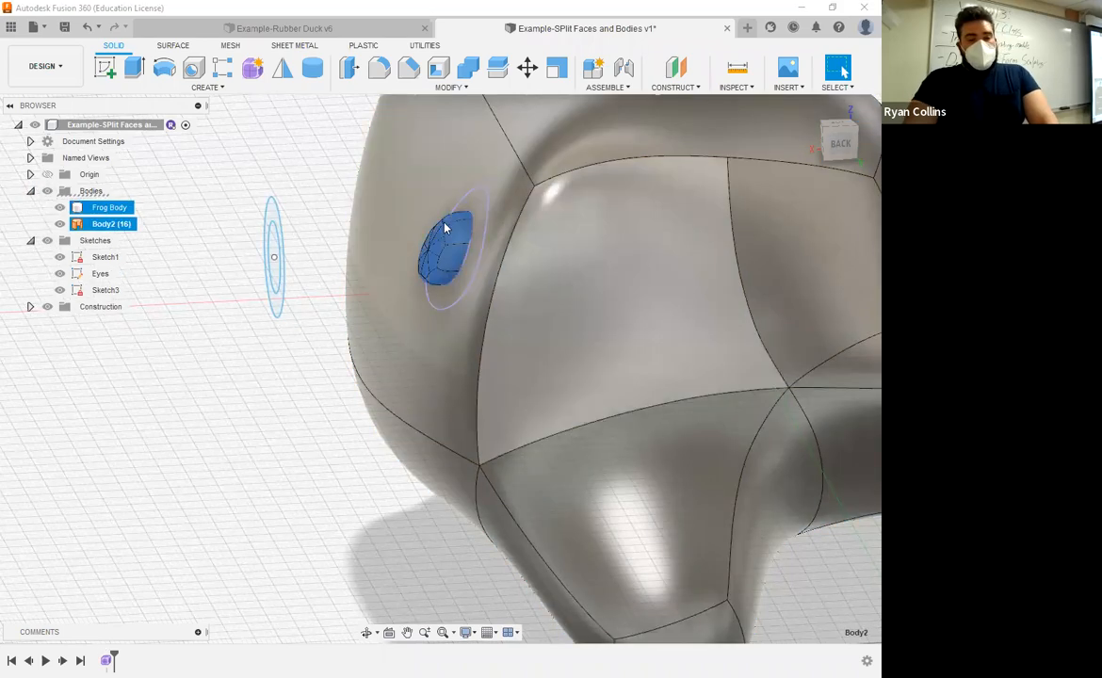
left_click(60, 208)
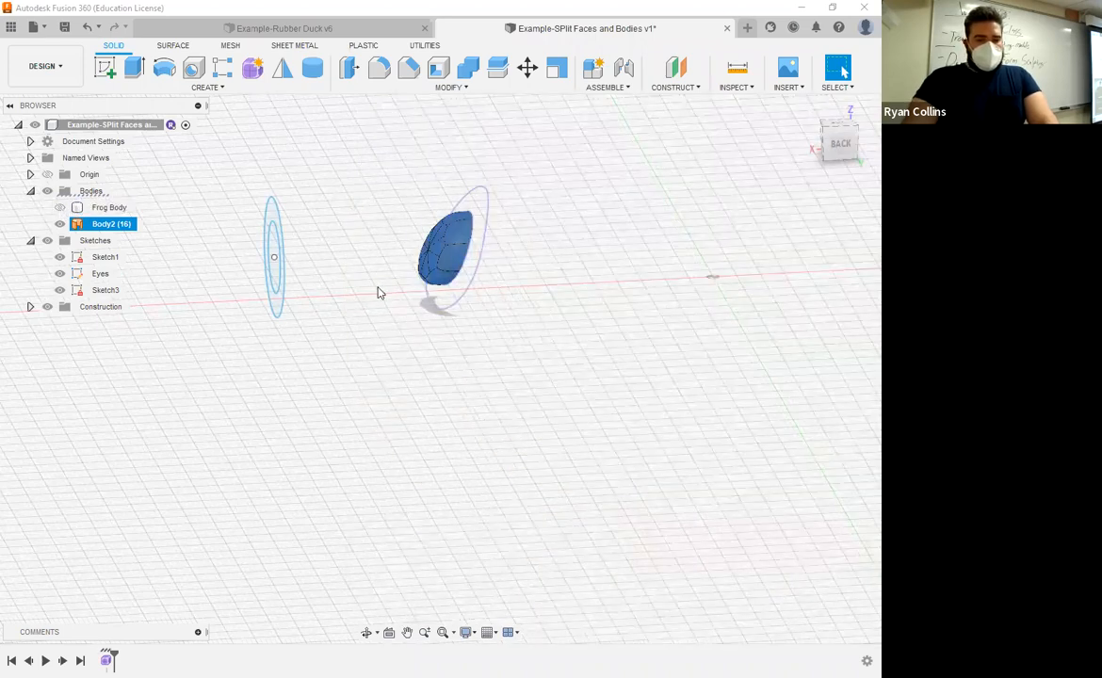
middle_click_drag(377, 290, 488, 251, "shift")
scroll(381, 290, "up", 3)
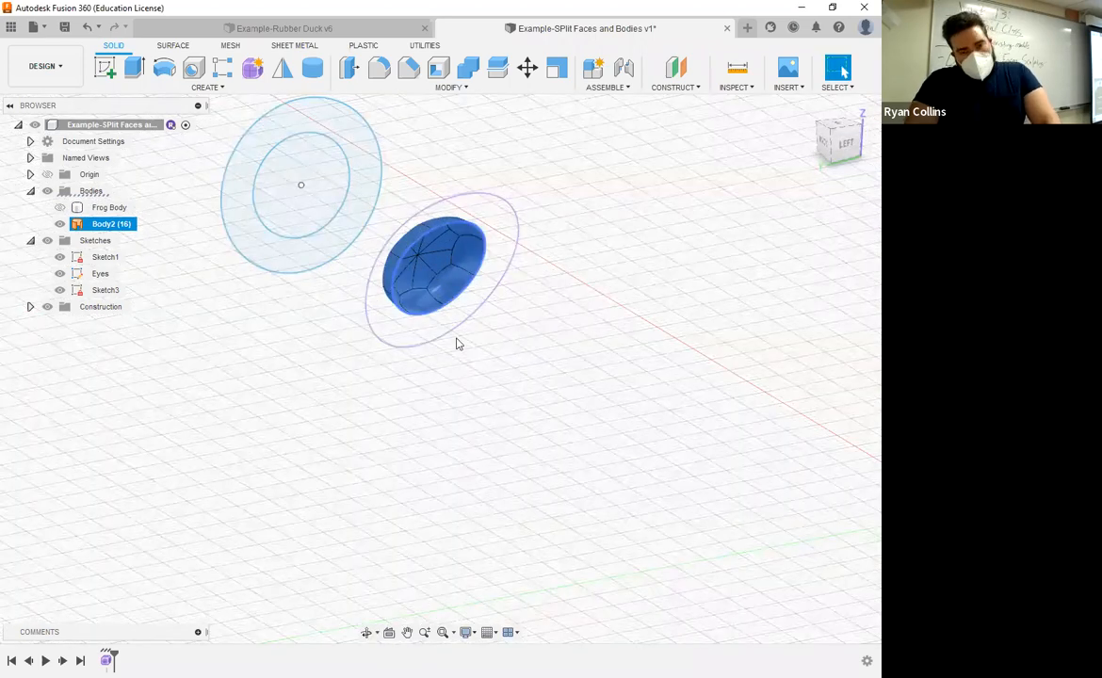
scroll(403, 302, "up", 3)
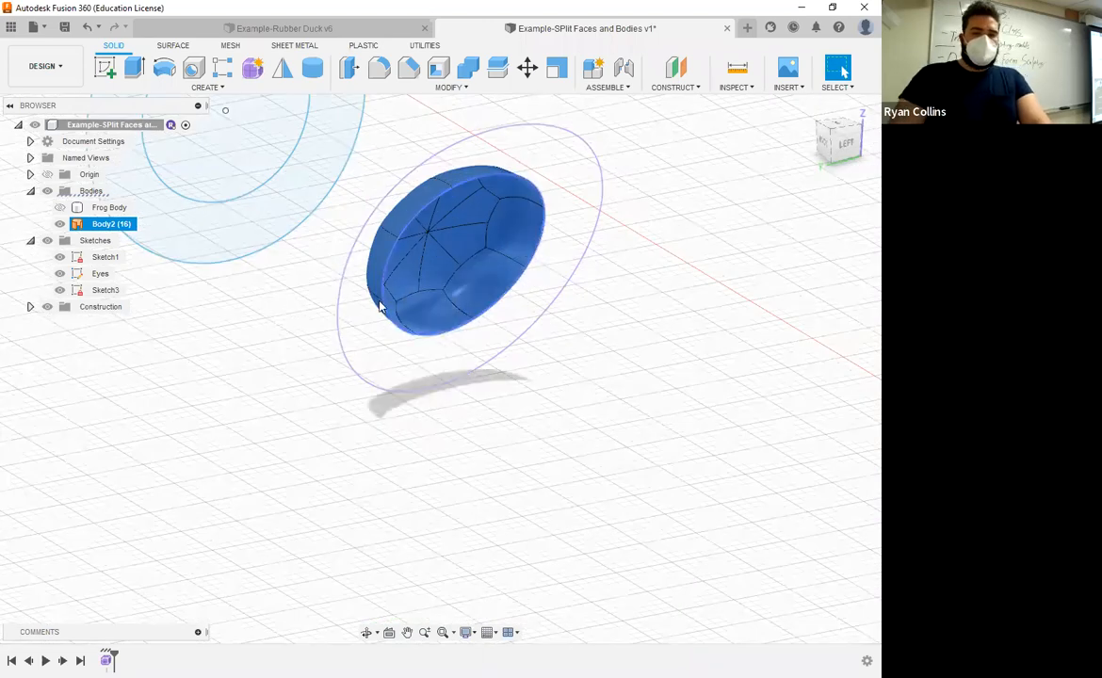
middle_click_drag(337, 389, 266, 312, "shift")
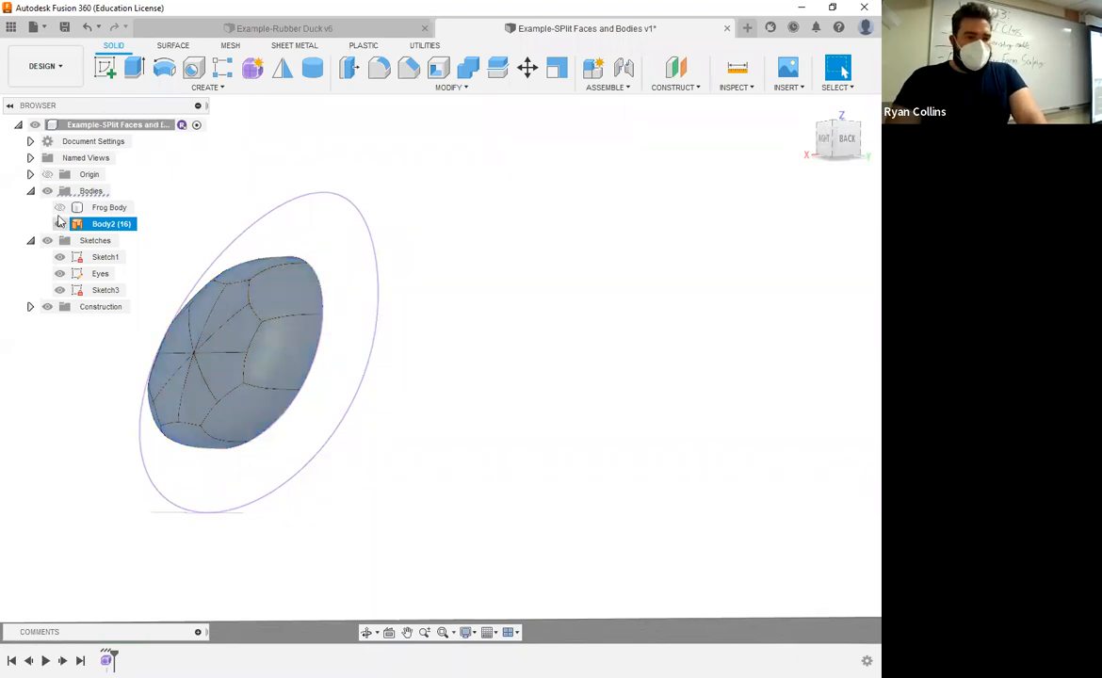
Step: Show the Frog Body again and hide Body2
key("v")
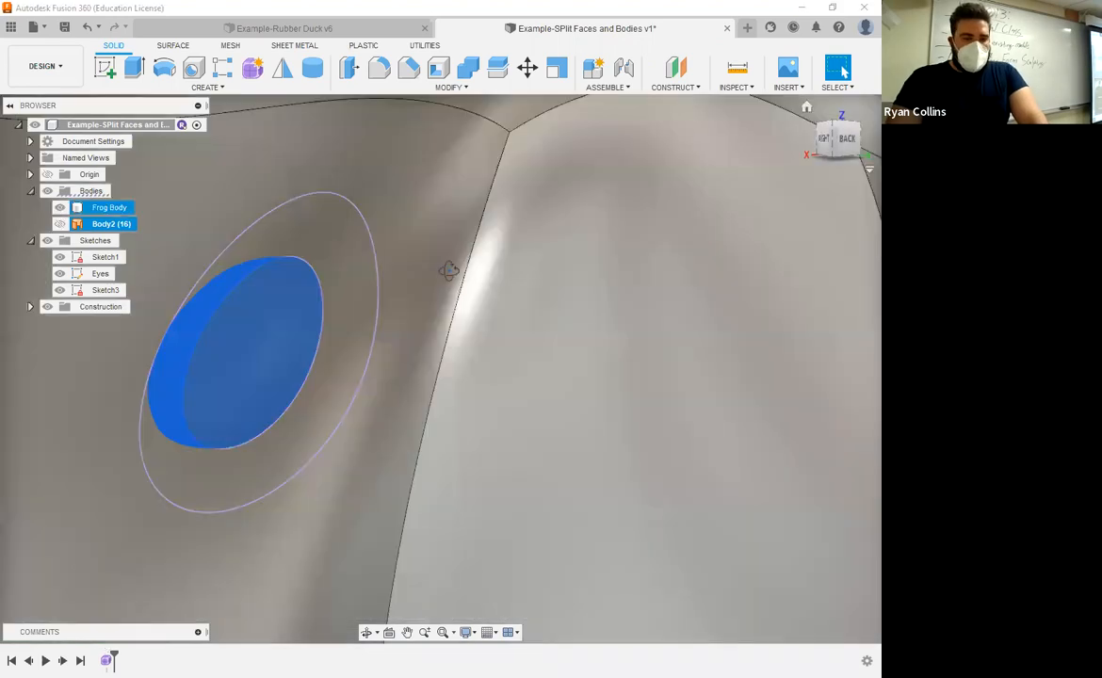
key("Escape")
scroll(617, 211, "down", 2)
middle_click_drag(618, 211, 364, 384, "shift")
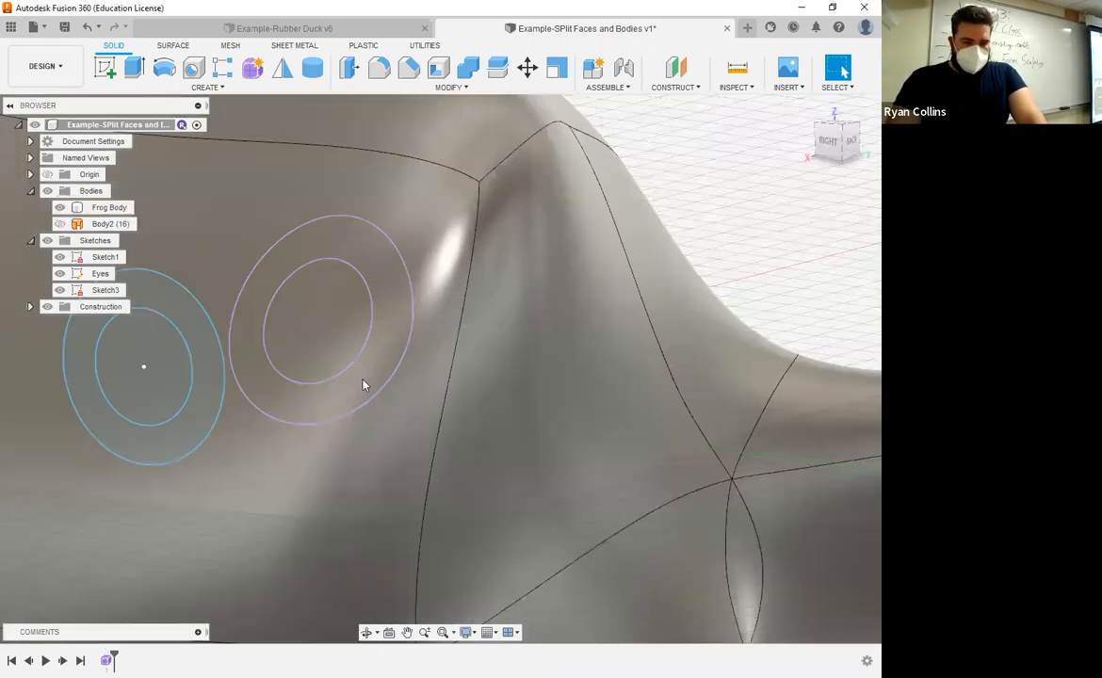
scroll(339, 275, "down", 4)
middle_click_drag(524, 138, 556, 193)
middle_click_drag(379, 344, 598, 293)
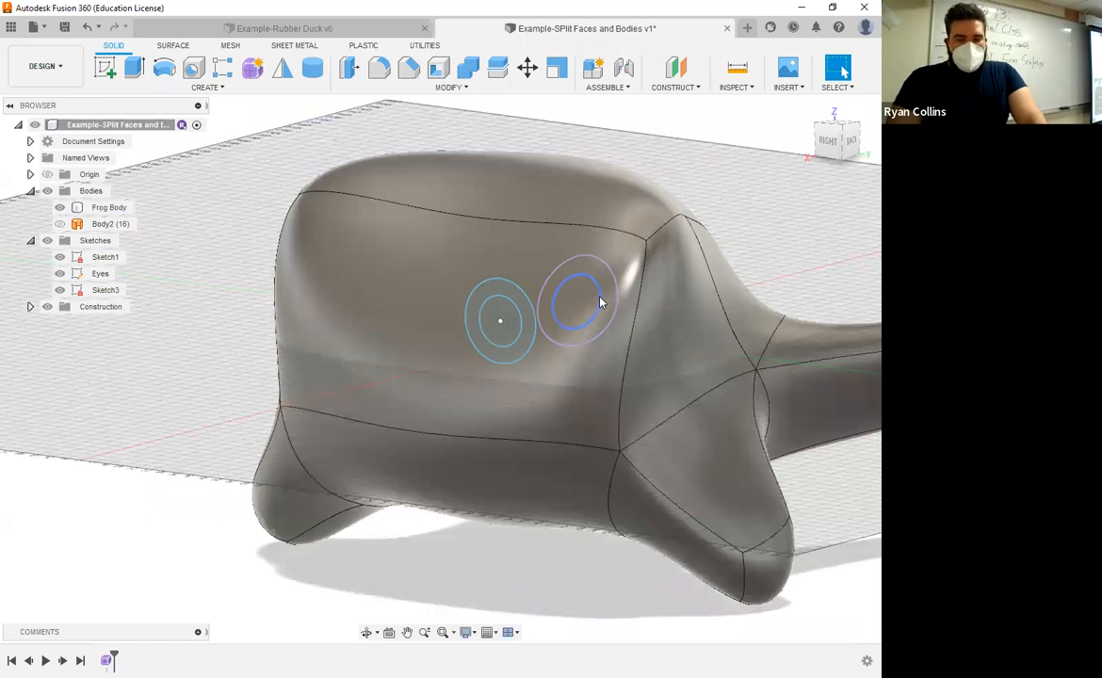
middle_click_drag(542, 294, 615, 265, "shift")
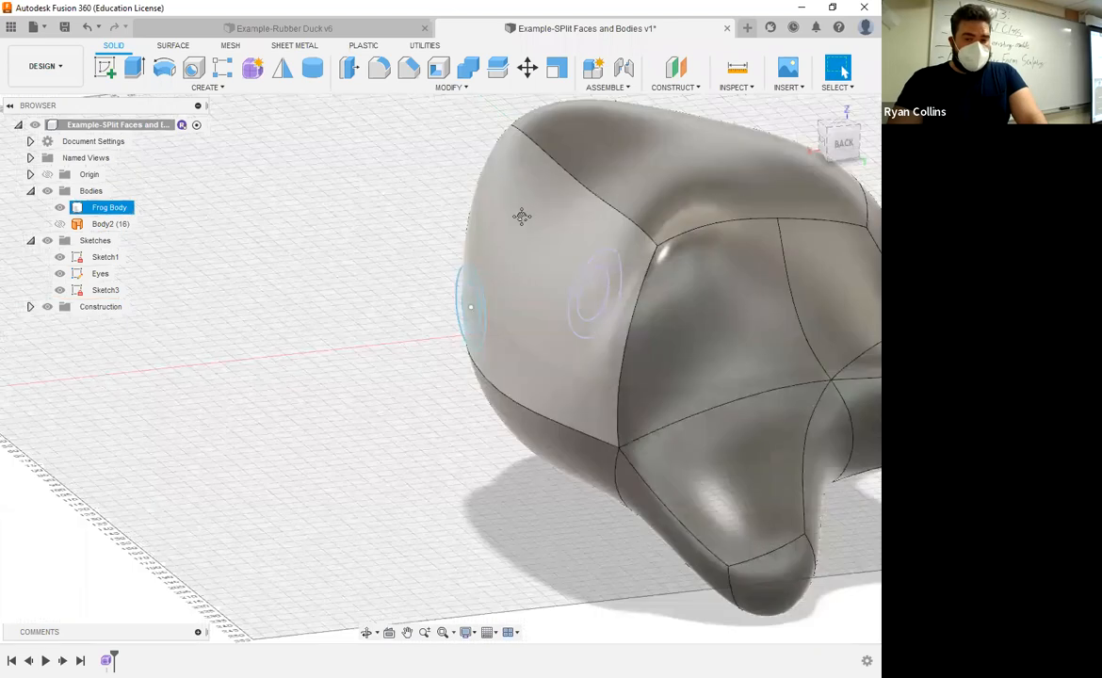
middle_click_drag(516, 214, 453, 233, "shift")
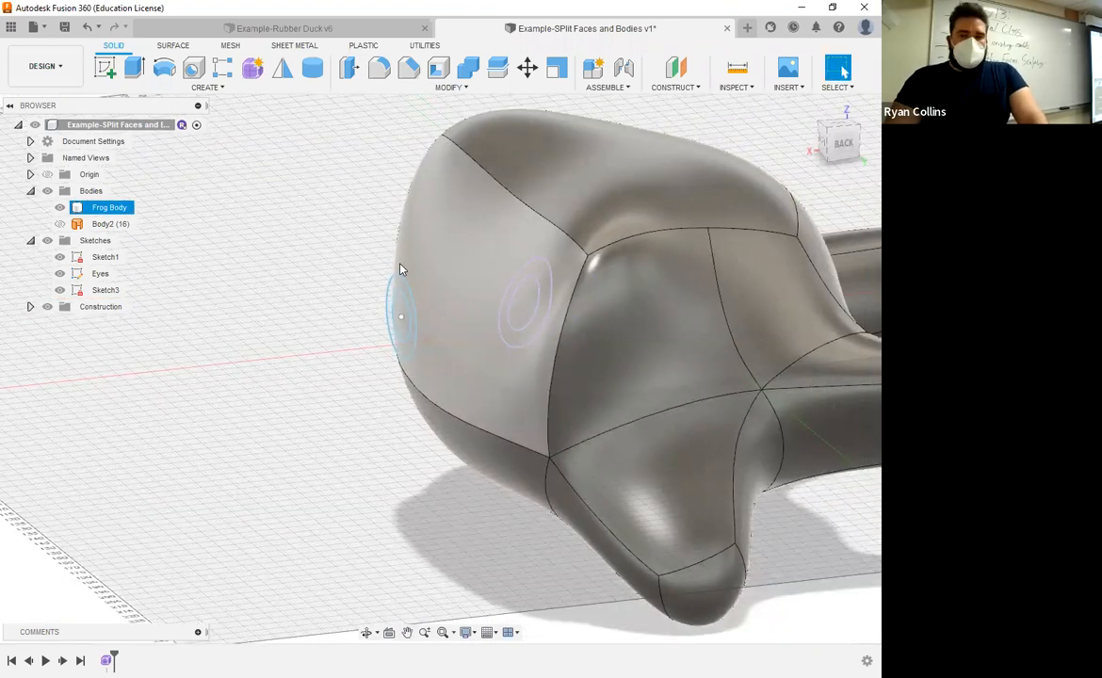
Step: Split the frog's front head face with the eye sketch circle, using Split with Surface and no extended splitting tool
left_click(395, 237)
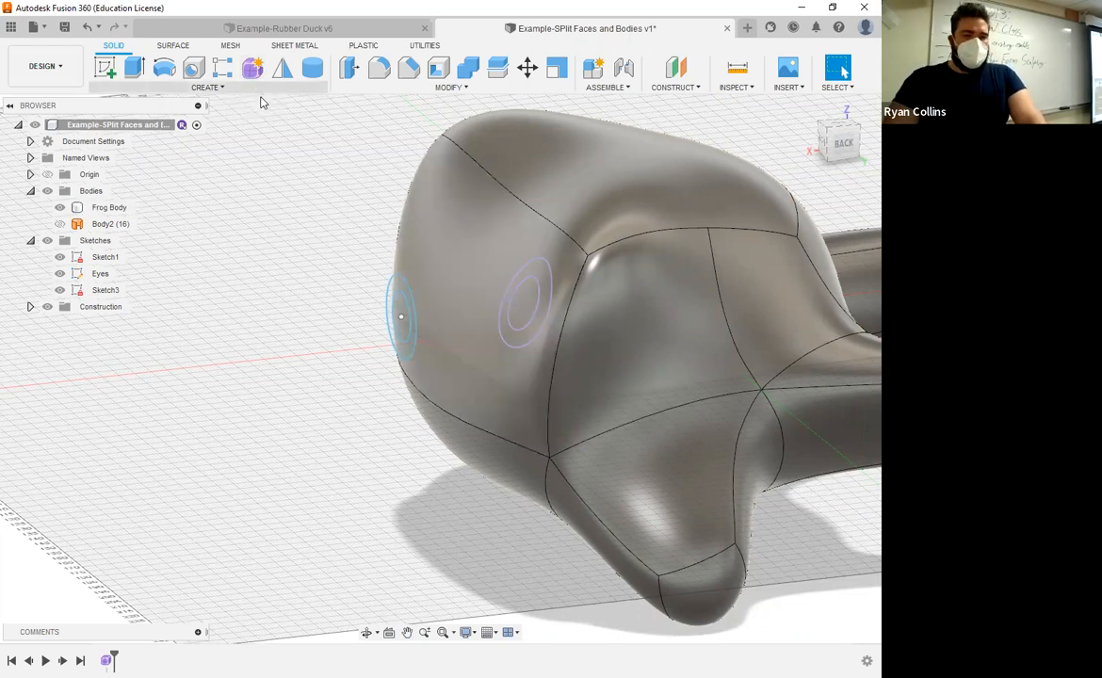
left_click(439, 88)
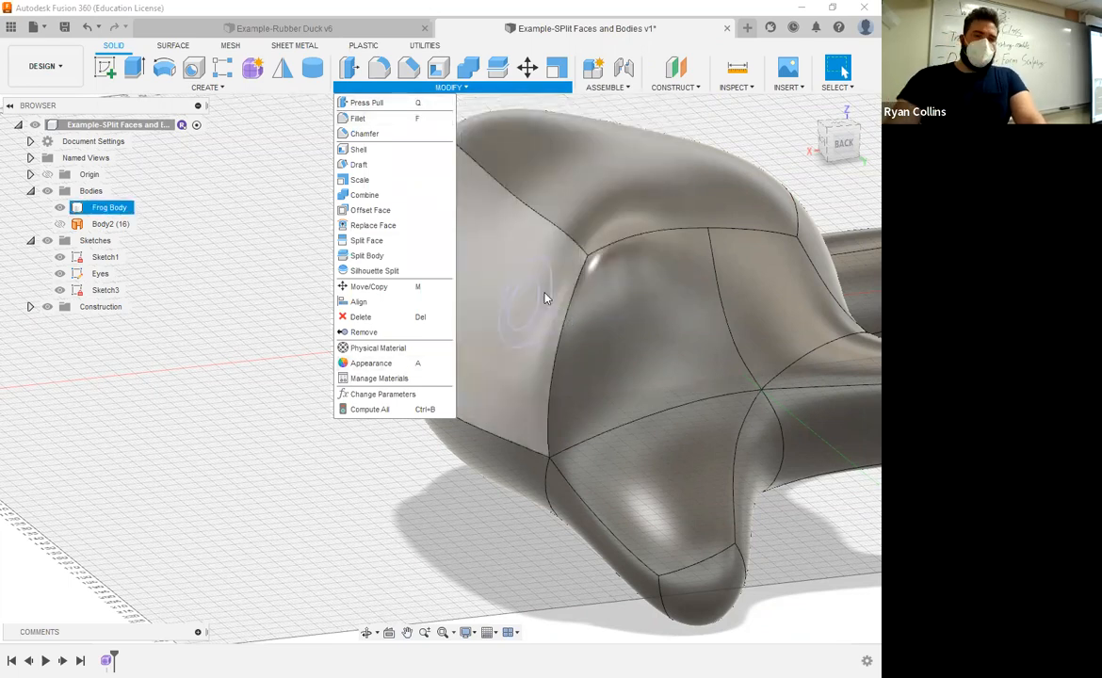
left_click(367, 240)
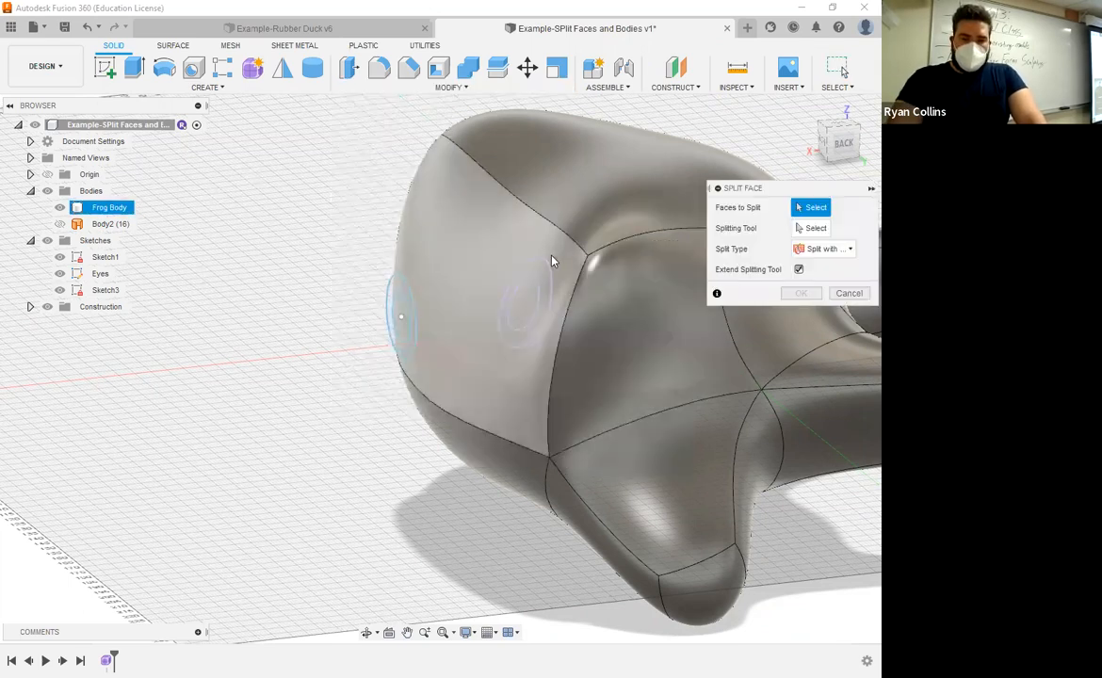
left_click(541, 266)
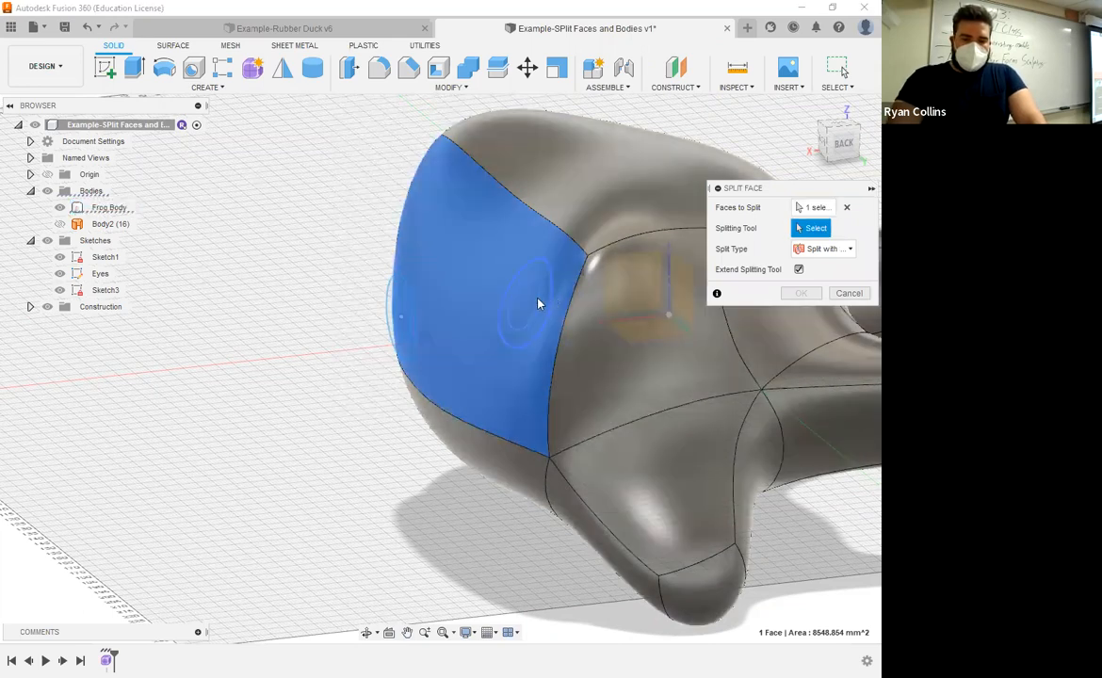
left_click(538, 304)
middle_click_drag(538, 303, 405, 339, "shift")
left_click(800, 271)
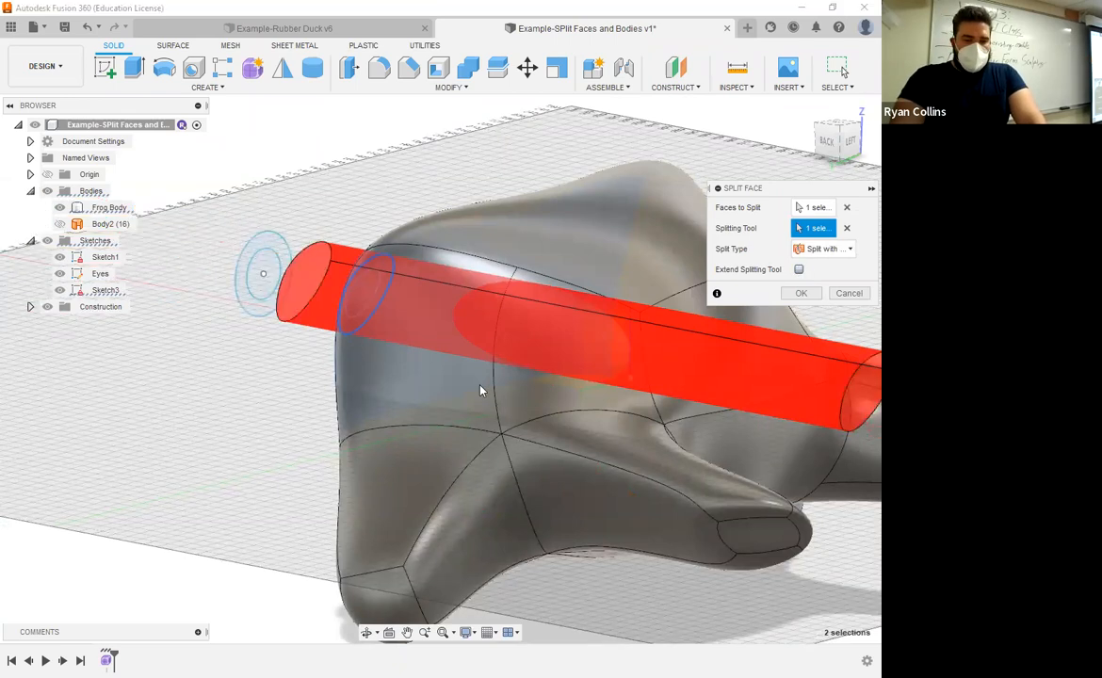
middle_click_drag(427, 374, 471, 370, "shift")
middle_click_drag(368, 373, 102, 431)
middle_click_drag(605, 310, 266, 247, "shift")
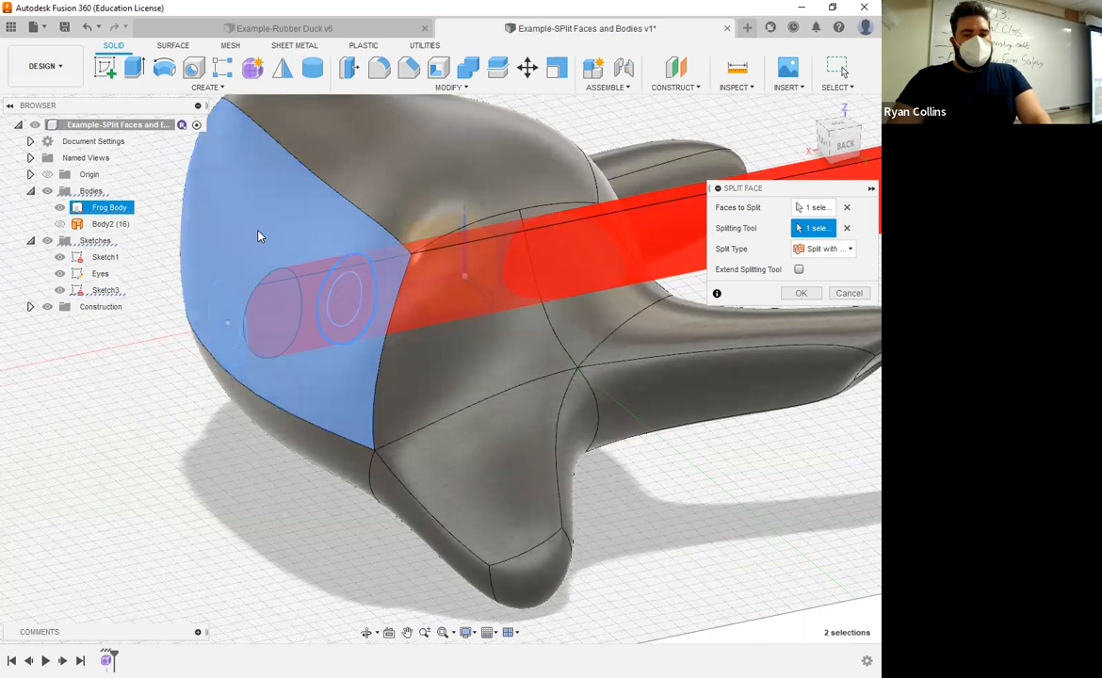
left_click(823, 253)
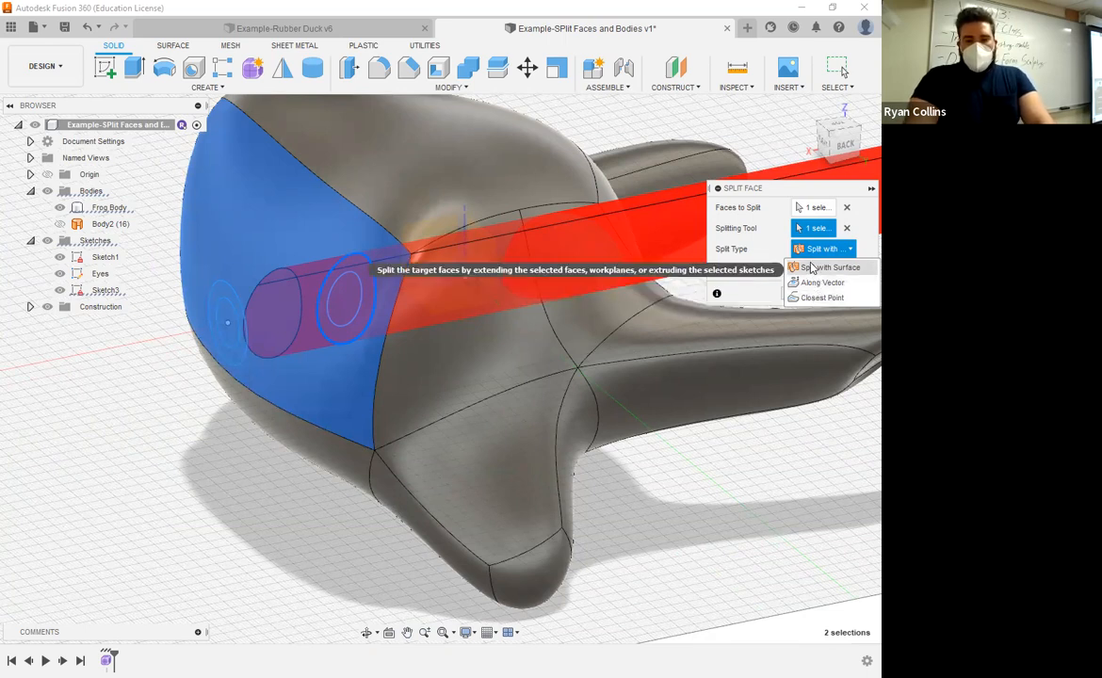
left_click(813, 268)
left_click(832, 251)
left_click(820, 267)
left_click(803, 294)
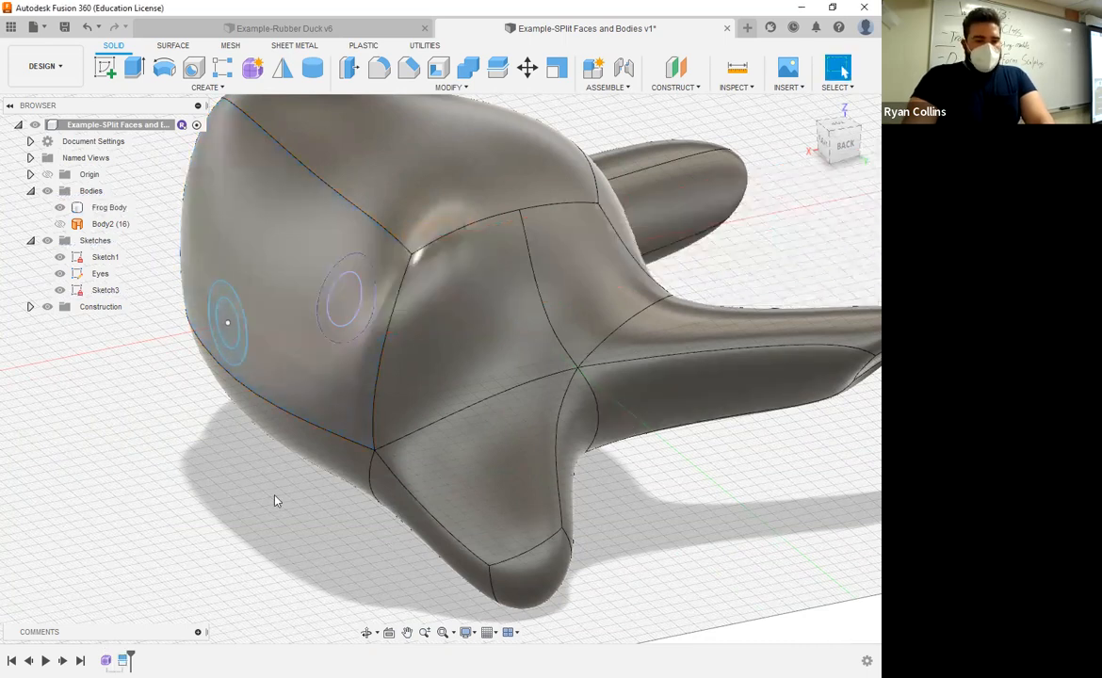
Step: Try to split the frog's side head face with the other eye sketch circle, then close the error report
middle_click_drag(362, 382, 404, 371)
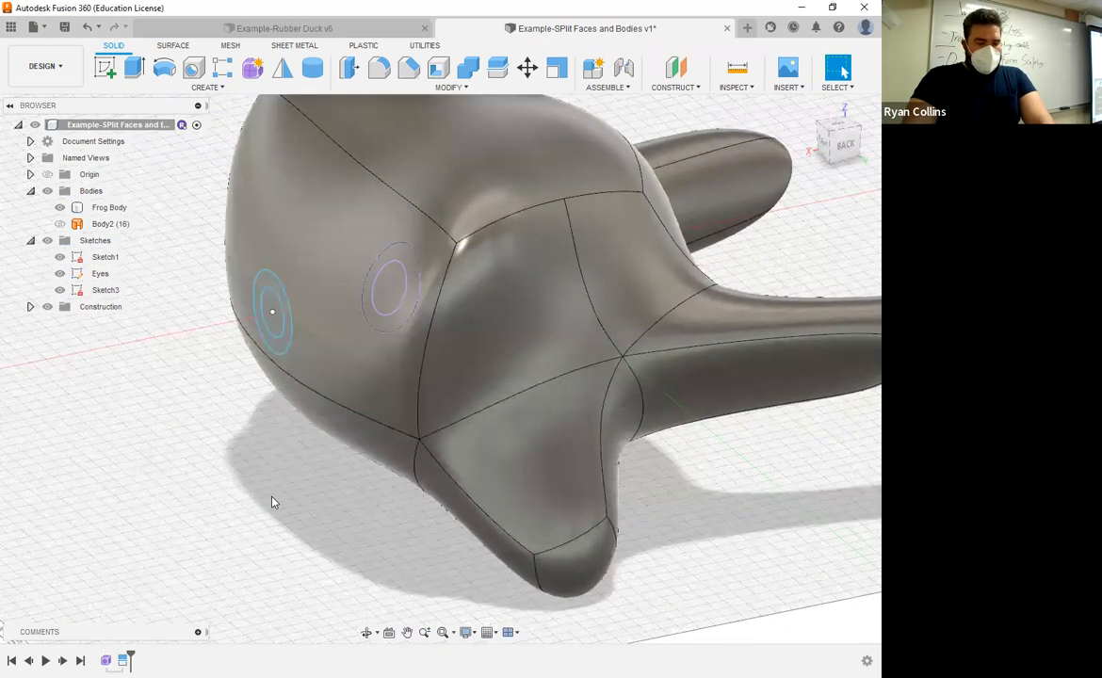
middle_click_drag(337, 528, 401, 323, "shift")
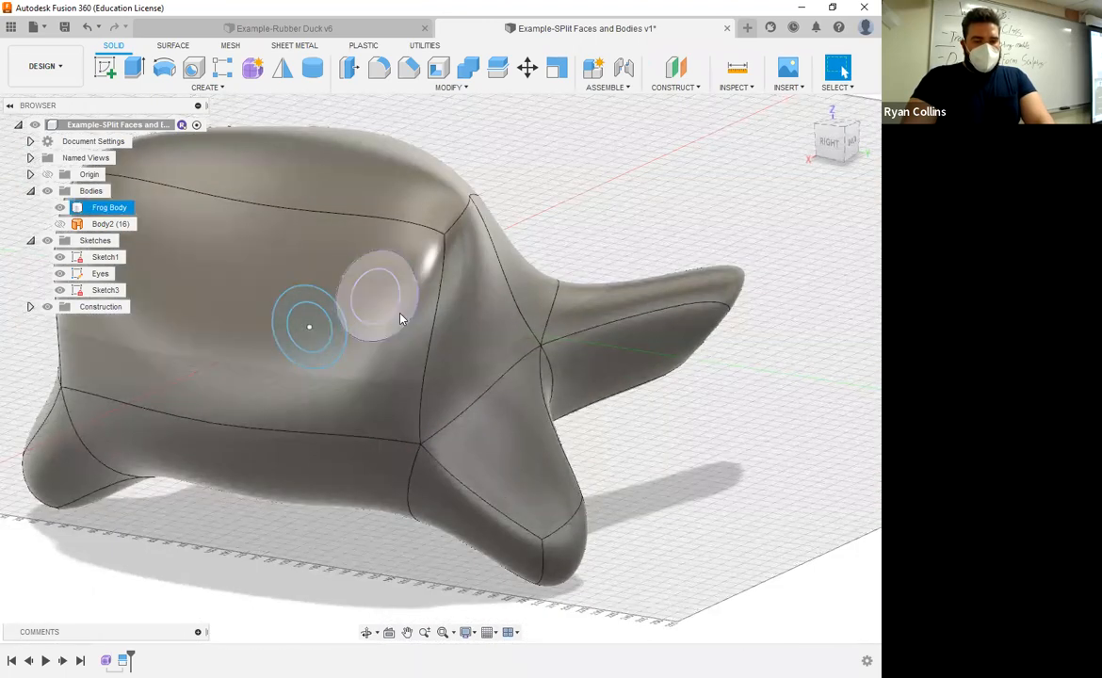
left_click(640, 209)
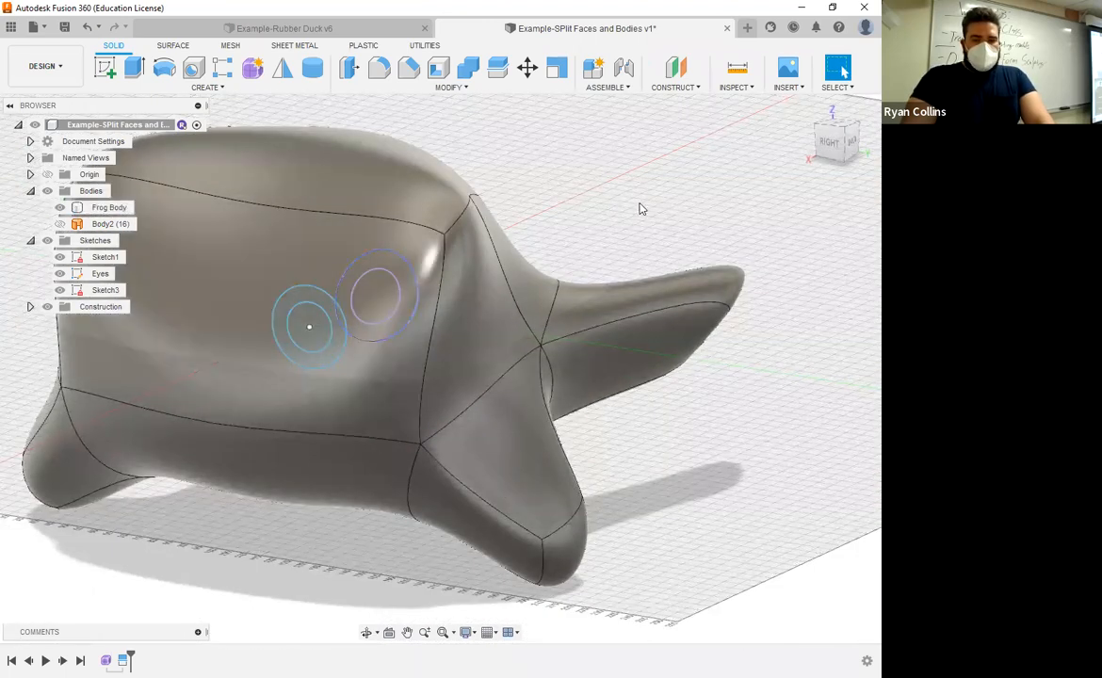
right_click(639, 208)
left_click(638, 164)
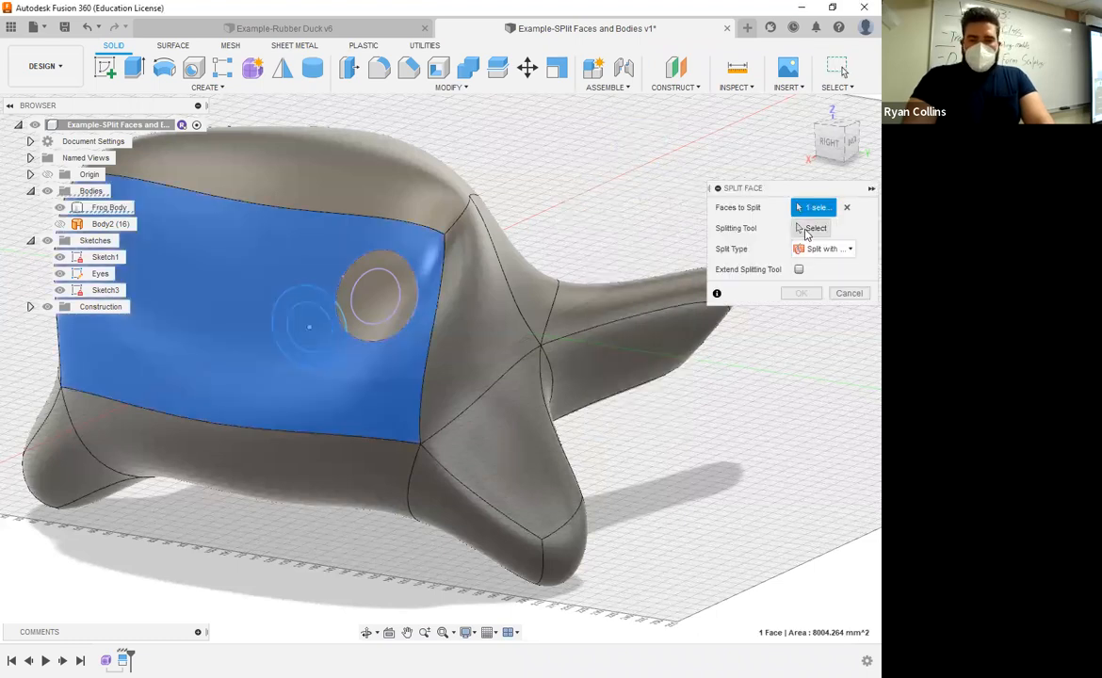
left_click(810, 229)
left_click(398, 299)
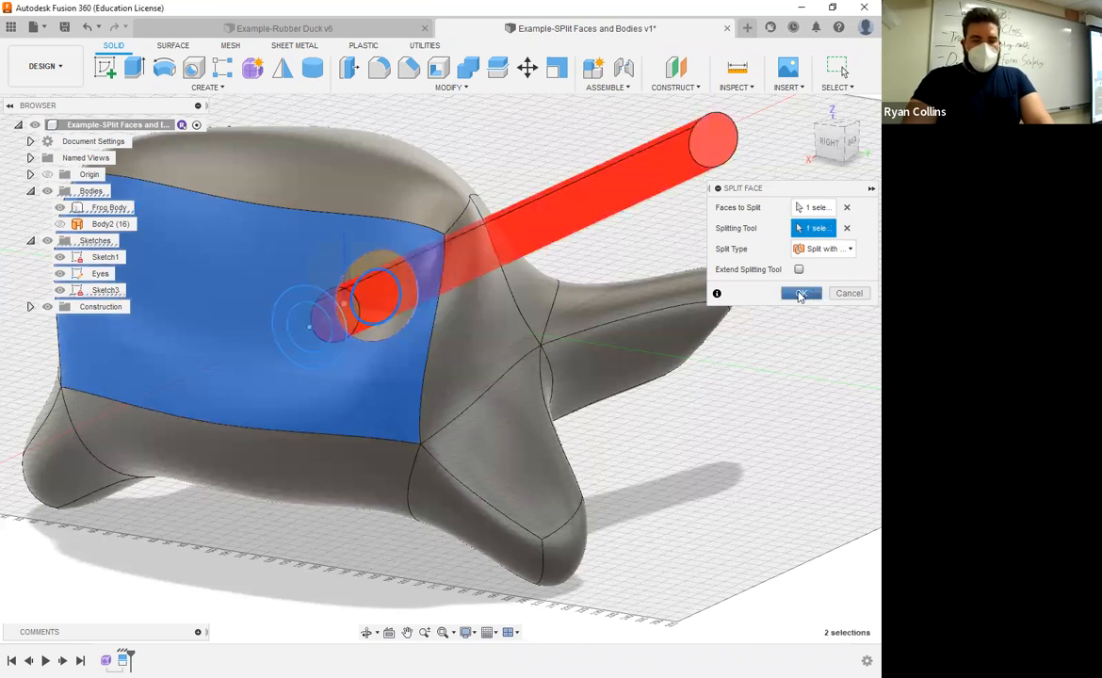
left_click(801, 293)
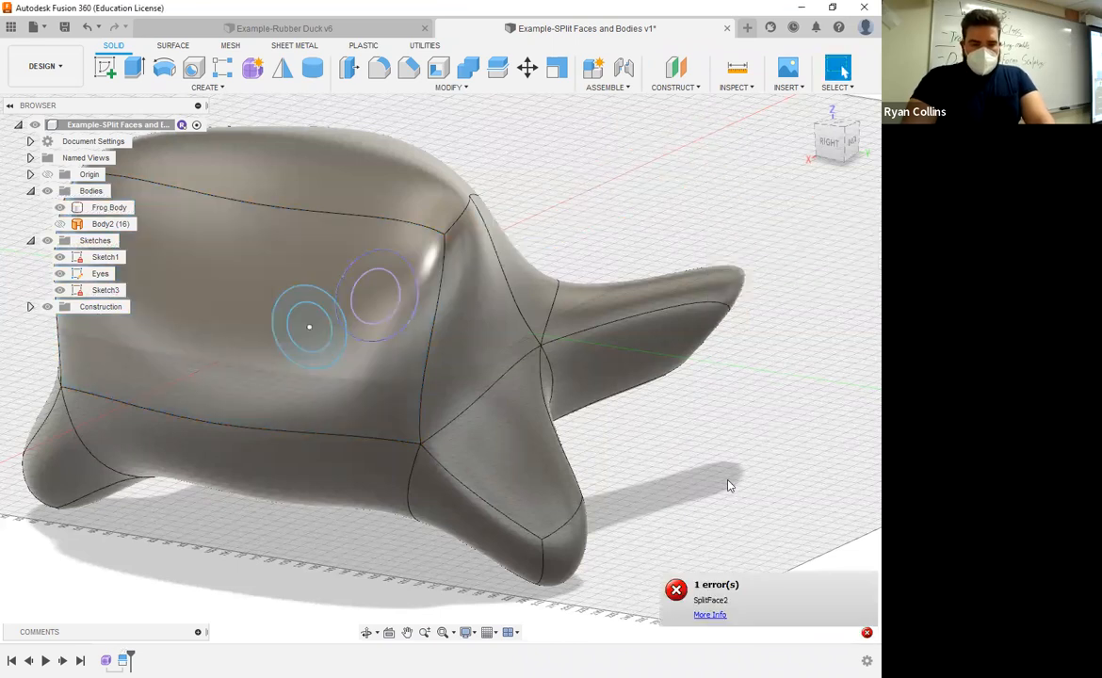
middle_click_drag(713, 467, 821, 615, "shift")
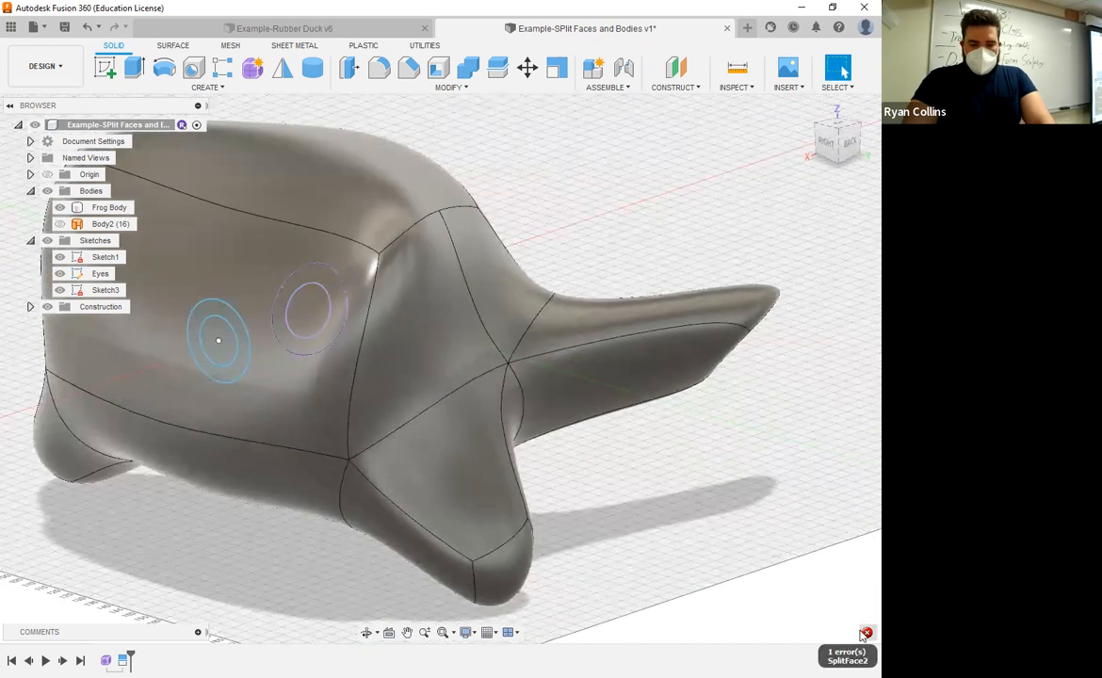
left_click(862, 637)
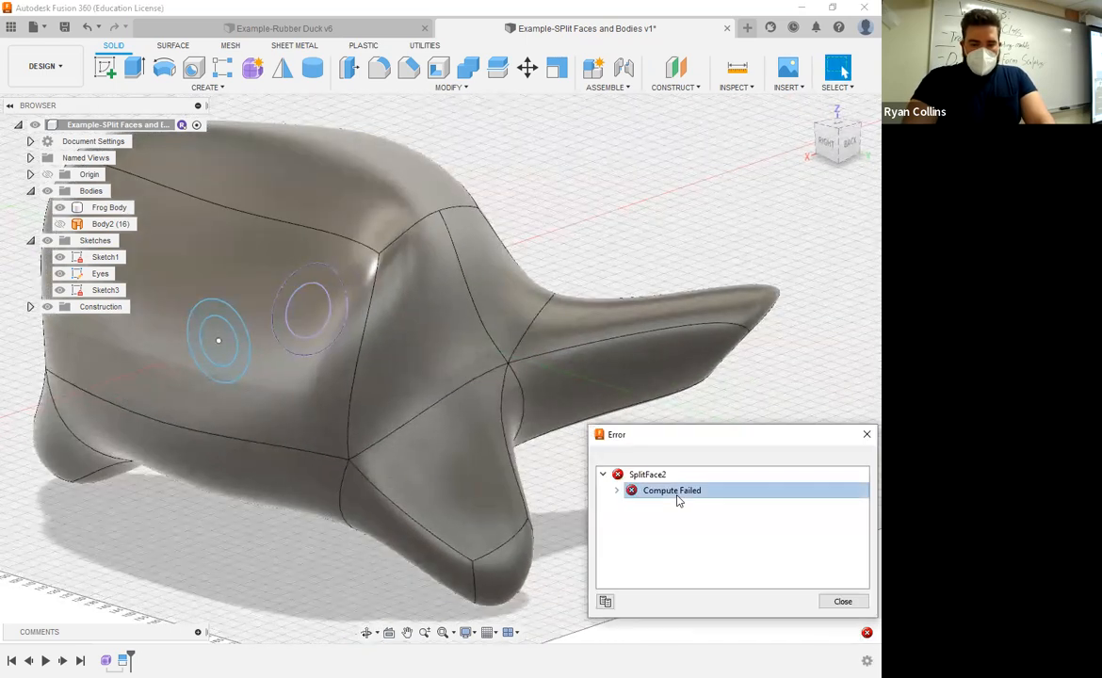
left_click(842, 599)
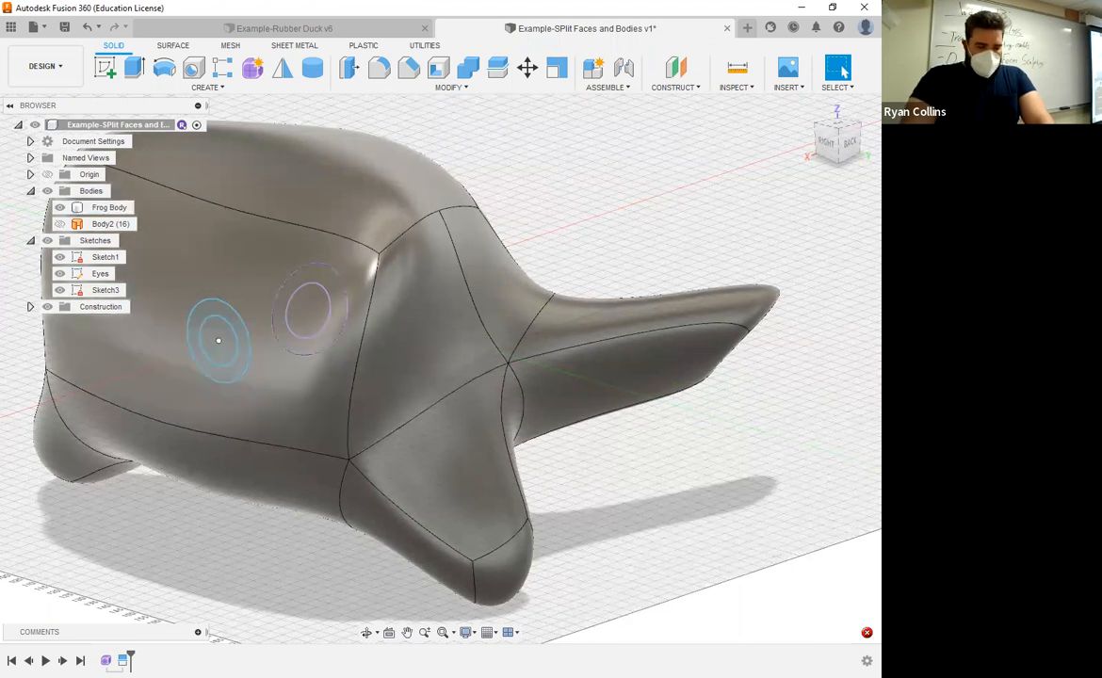
Step: Split the circular eye face on the side of the head with the inner eye sketch circle
right_click(606, 223)
left_click(608, 176)
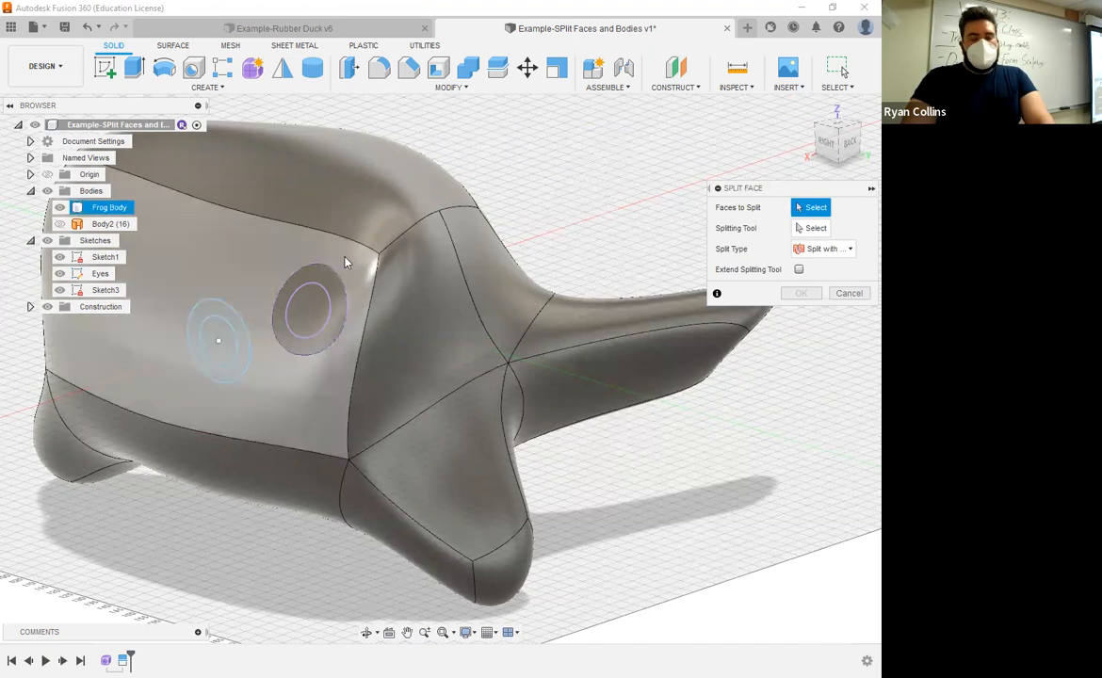
scroll(373, 322, "down", 3)
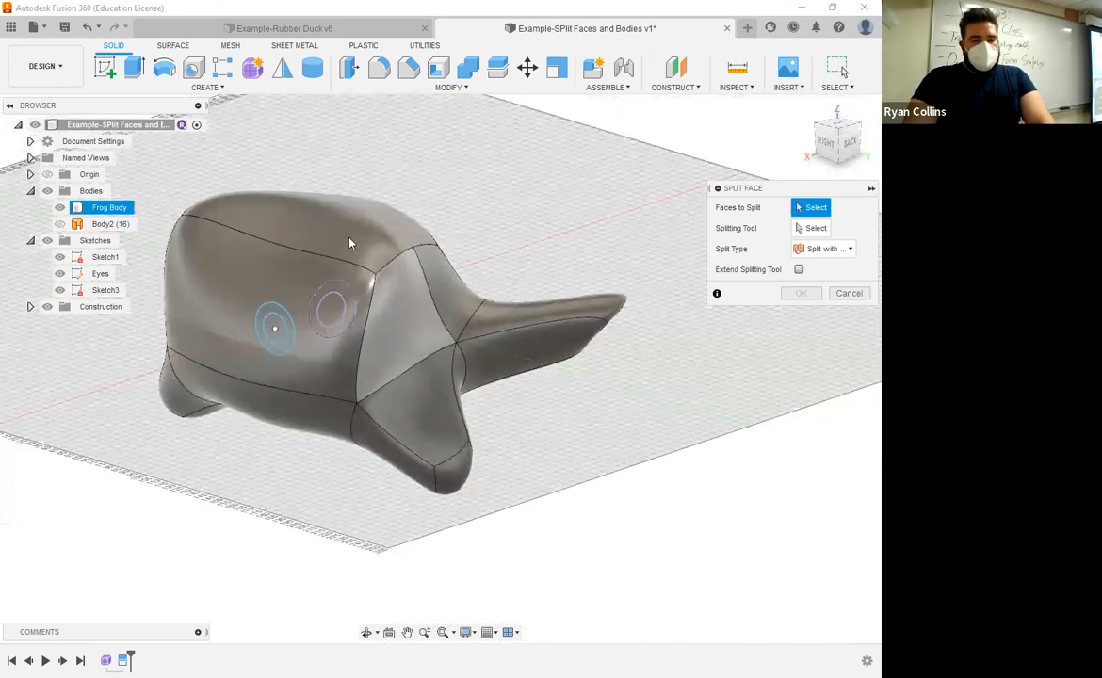
scroll(320, 249, "up", 5)
left_click(288, 271)
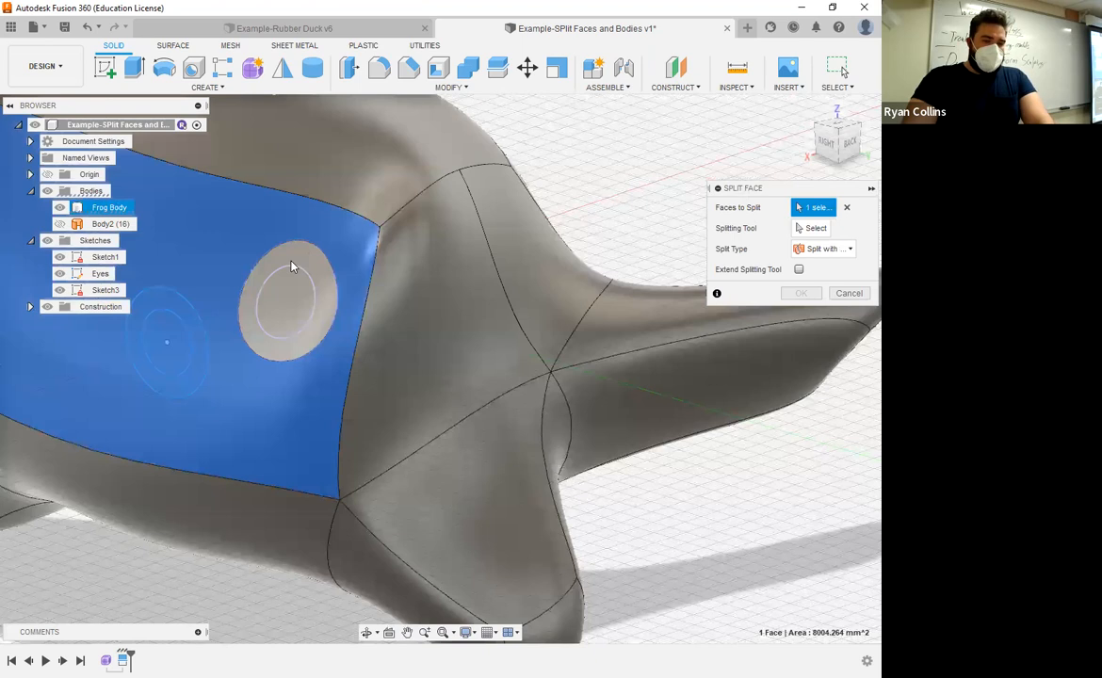
left_click(313, 281)
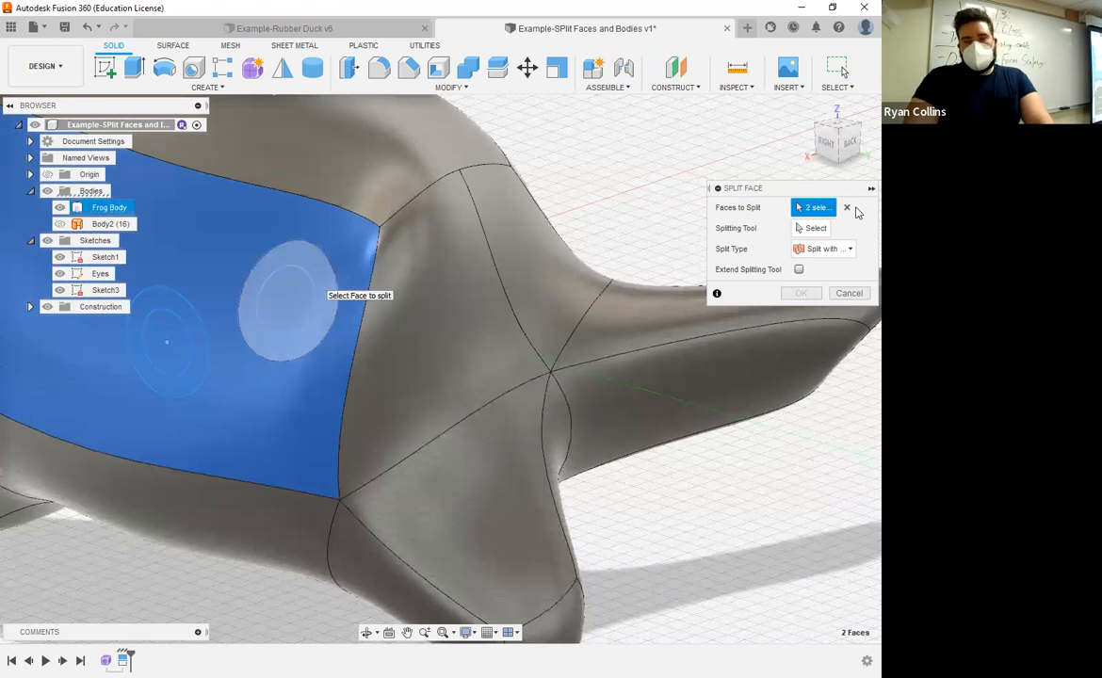
left_click(335, 283)
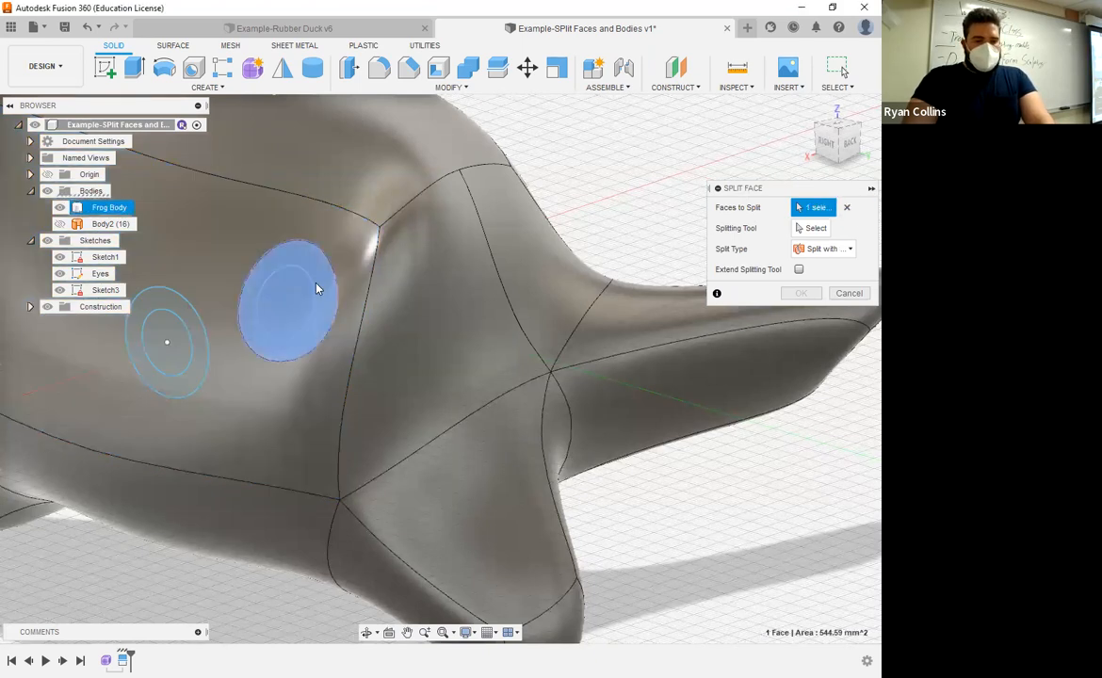
left_click(816, 229)
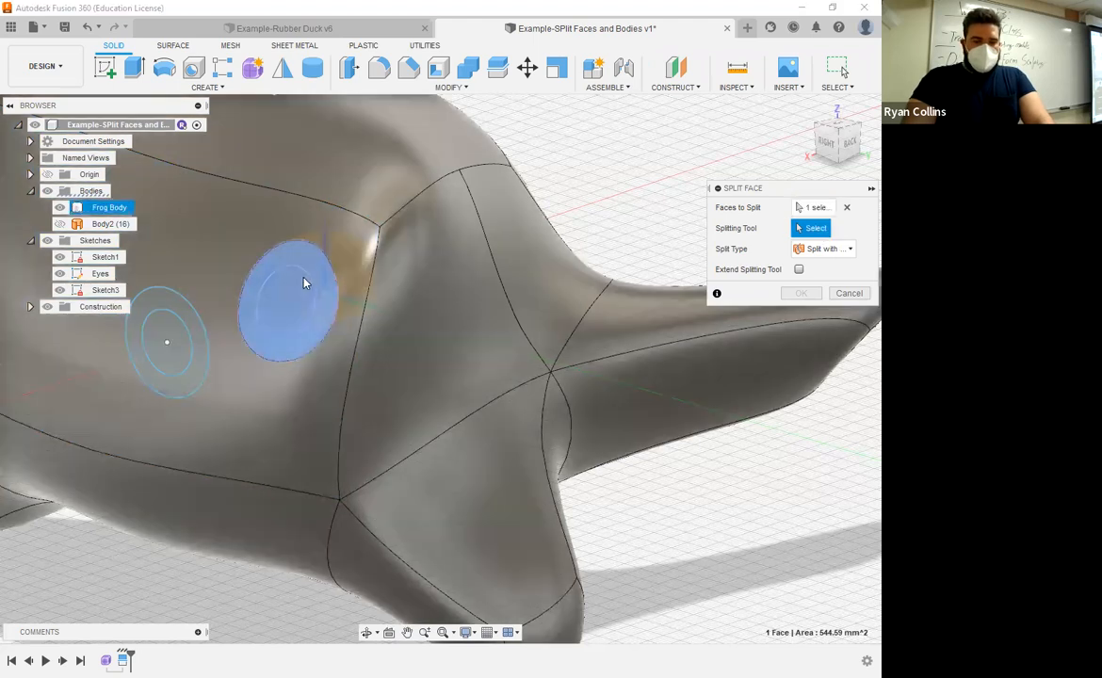
left_click(305, 331)
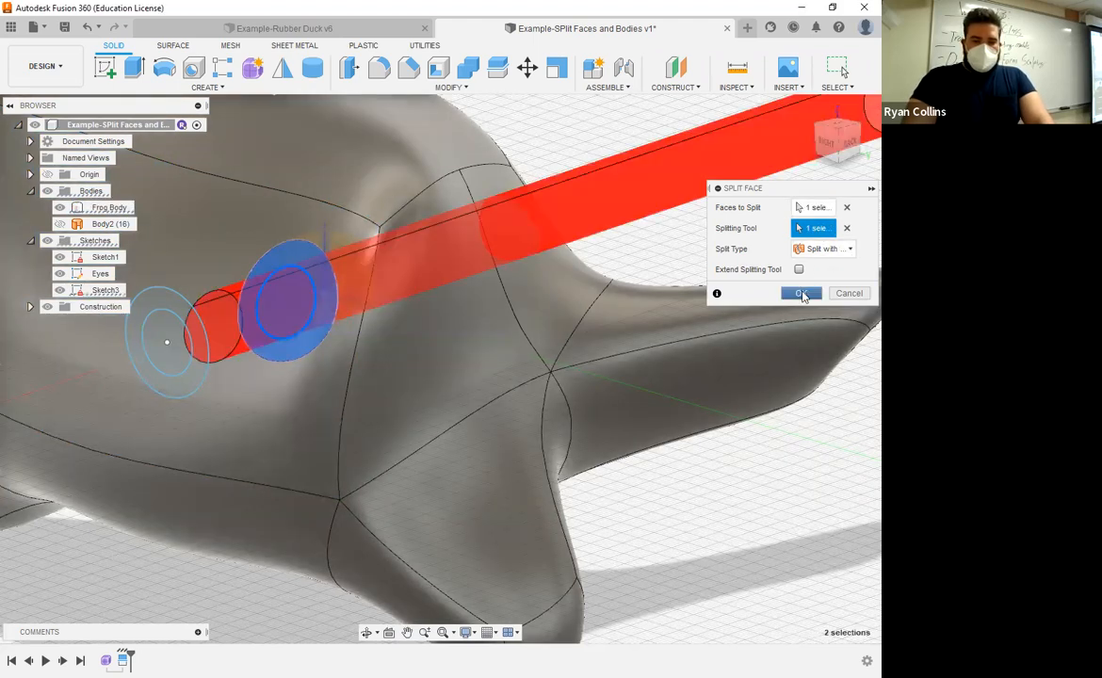
left_click(801, 294)
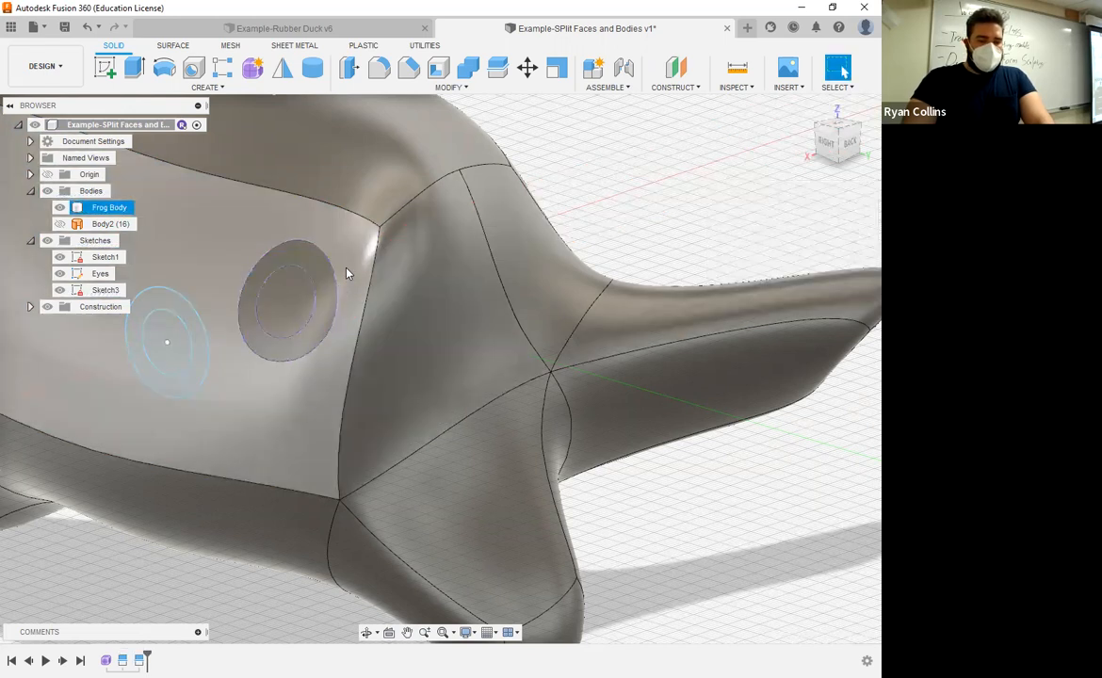
scroll(316, 244, "up", 3)
mouse_move(350, 267)
middle_mouse_down("shift")
mouse_move(463, 206)
mouse_move(487, 394)
mouse_move(447, 296)
middle_mouse_up("shift")
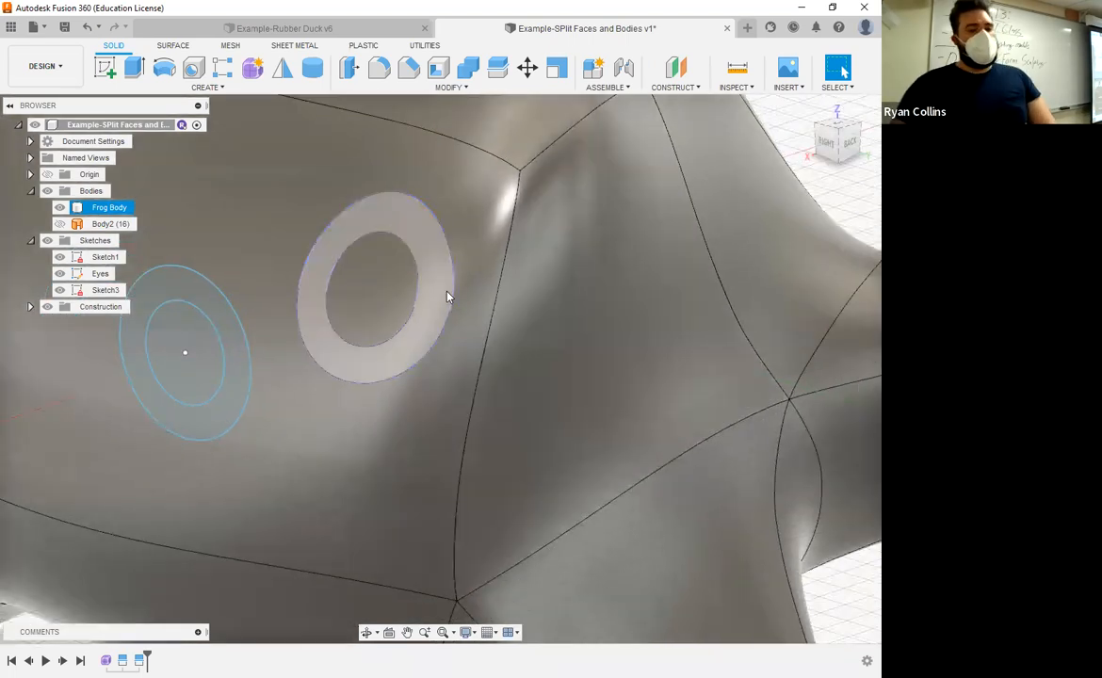
left_click(442, 88)
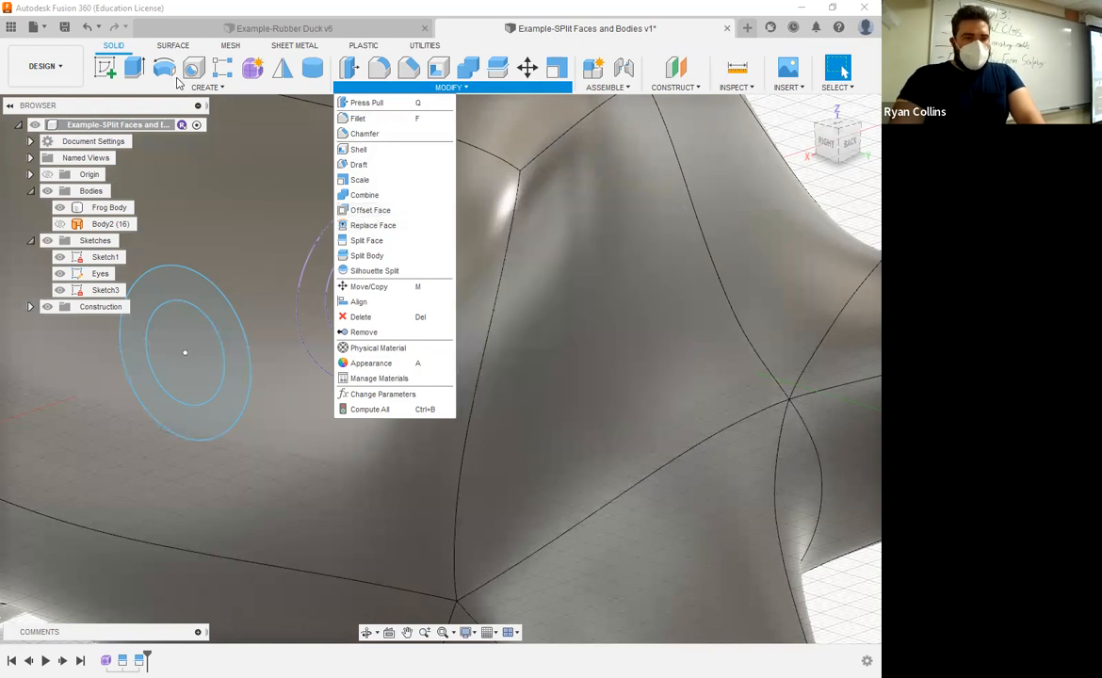
key("e")
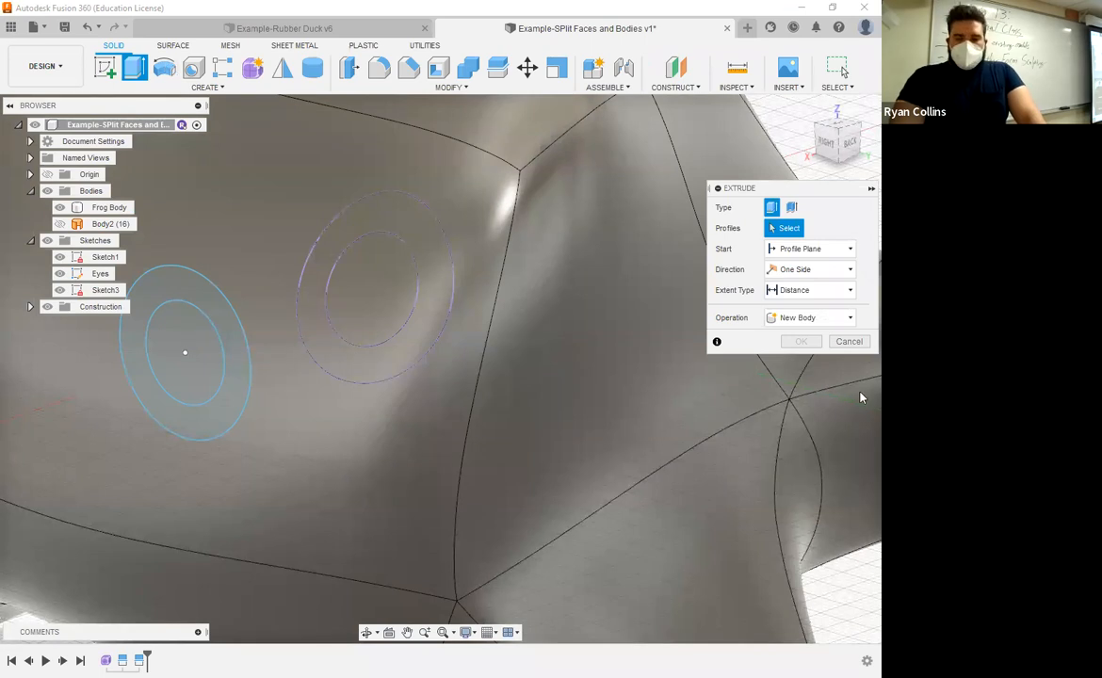
left_click(849, 341)
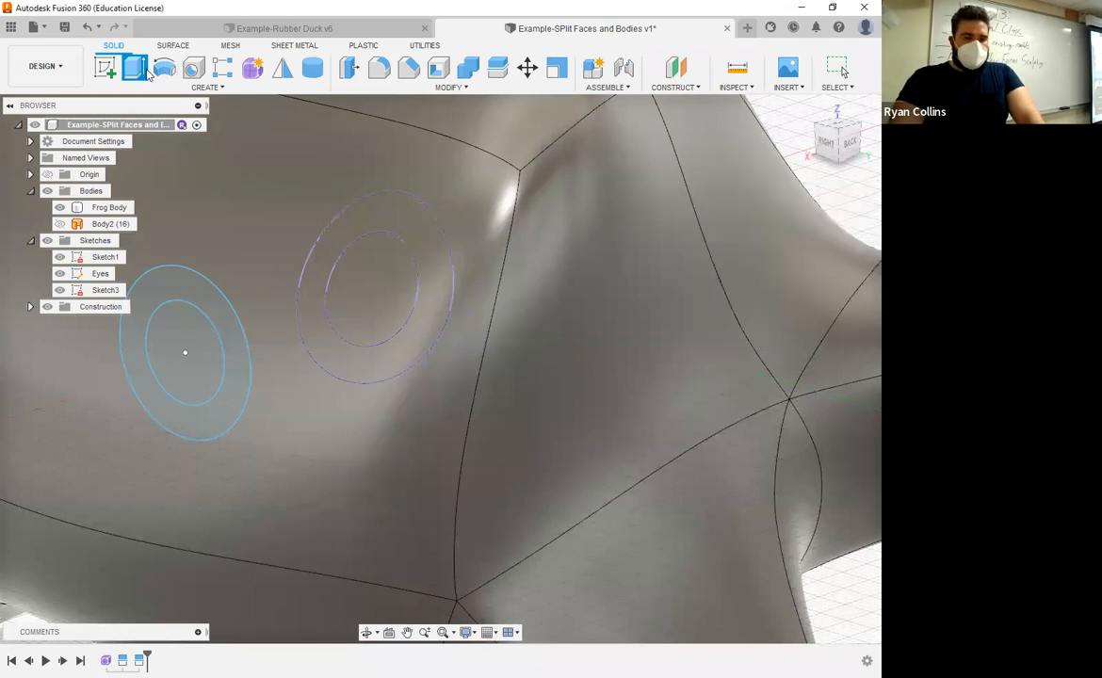
Step: Offset the inner circular eye face outward by 6 mm with Offset Face
left_click(626, 229)
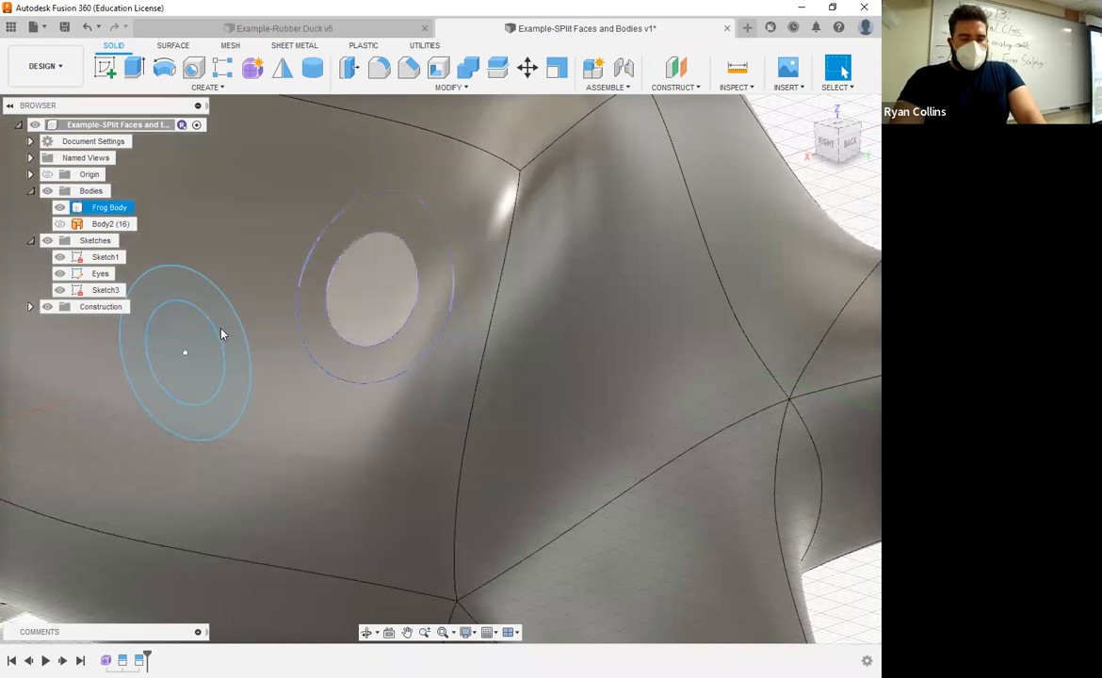
left_click(183, 340)
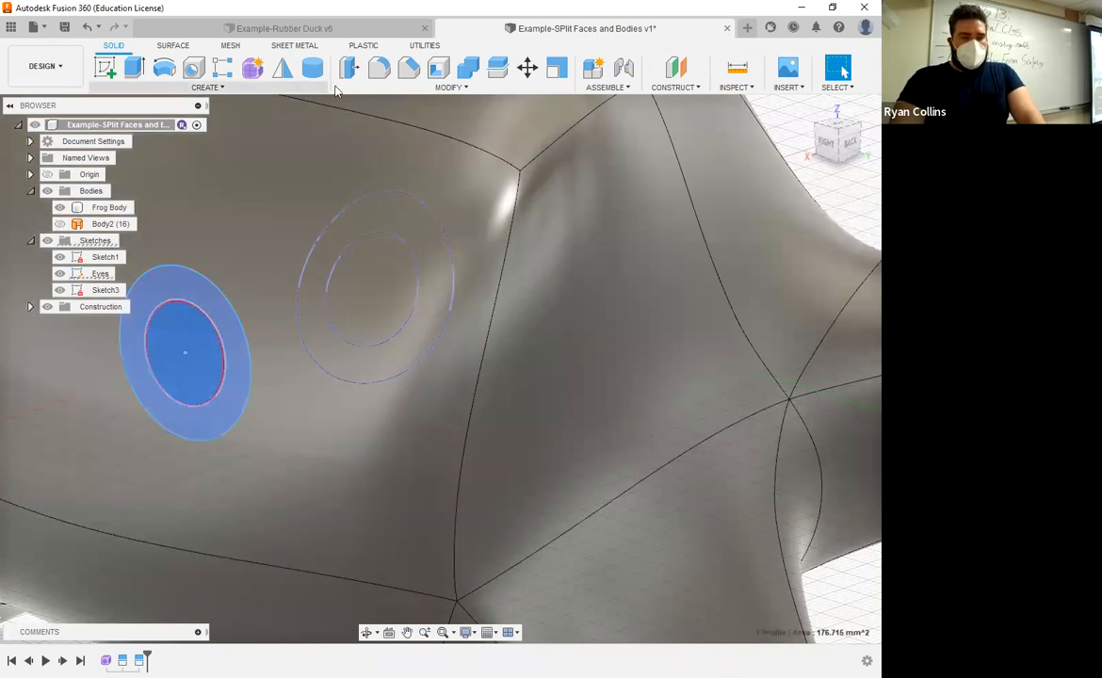
left_click(414, 88)
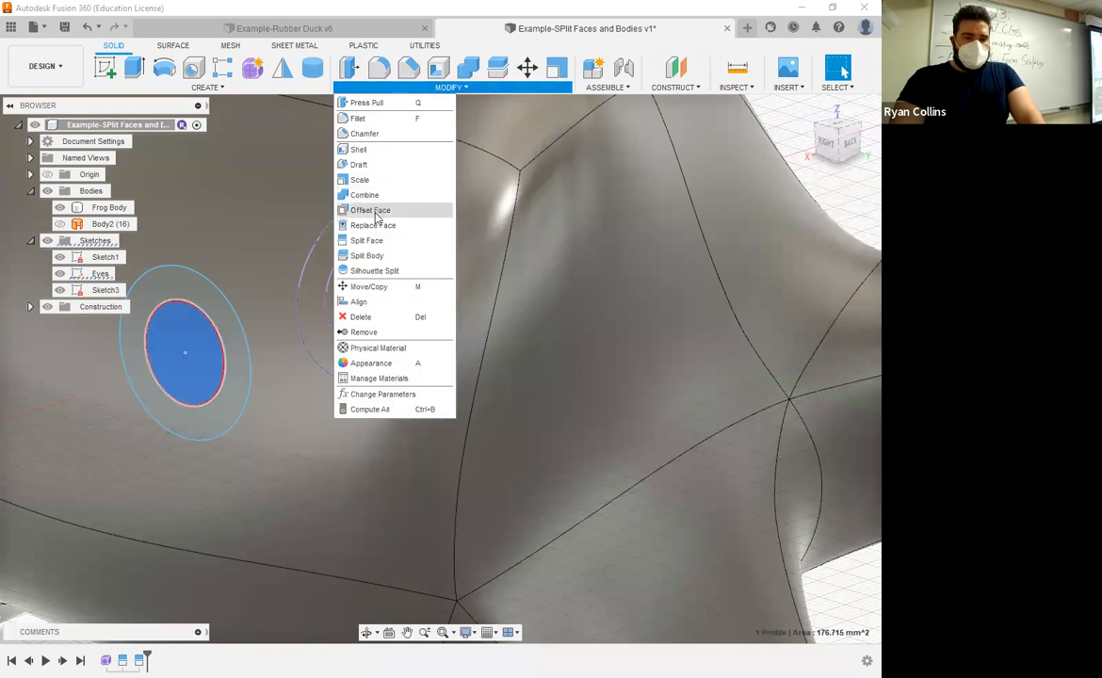
left_click(370, 211)
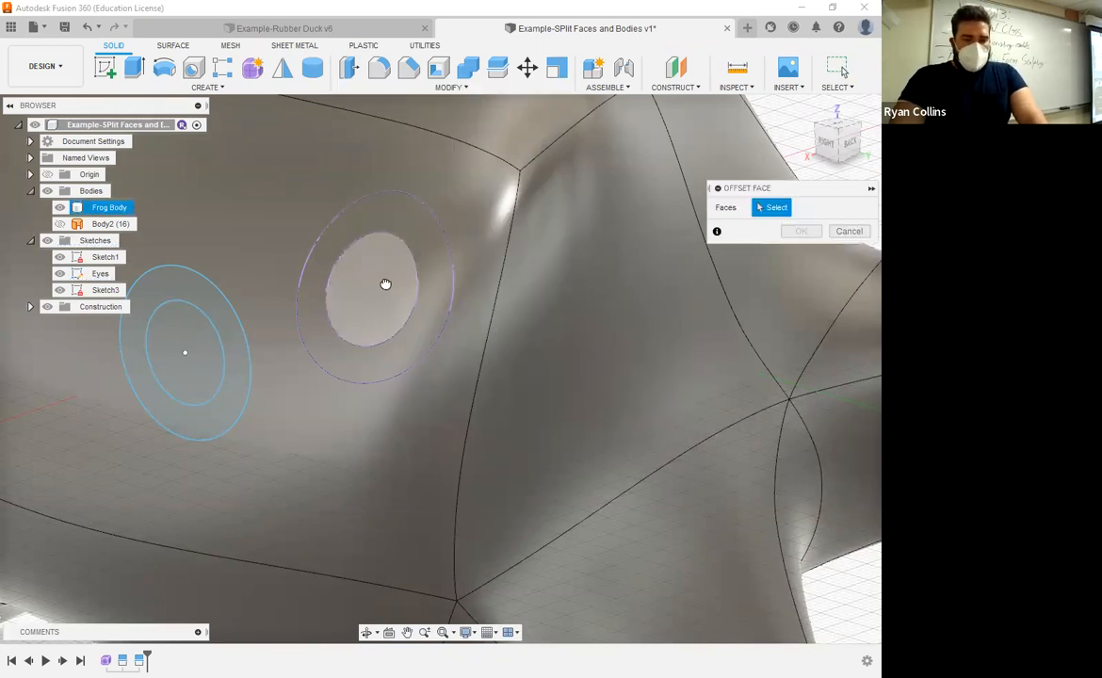
middle_click_drag(548, 371, 513, 351, "shift")
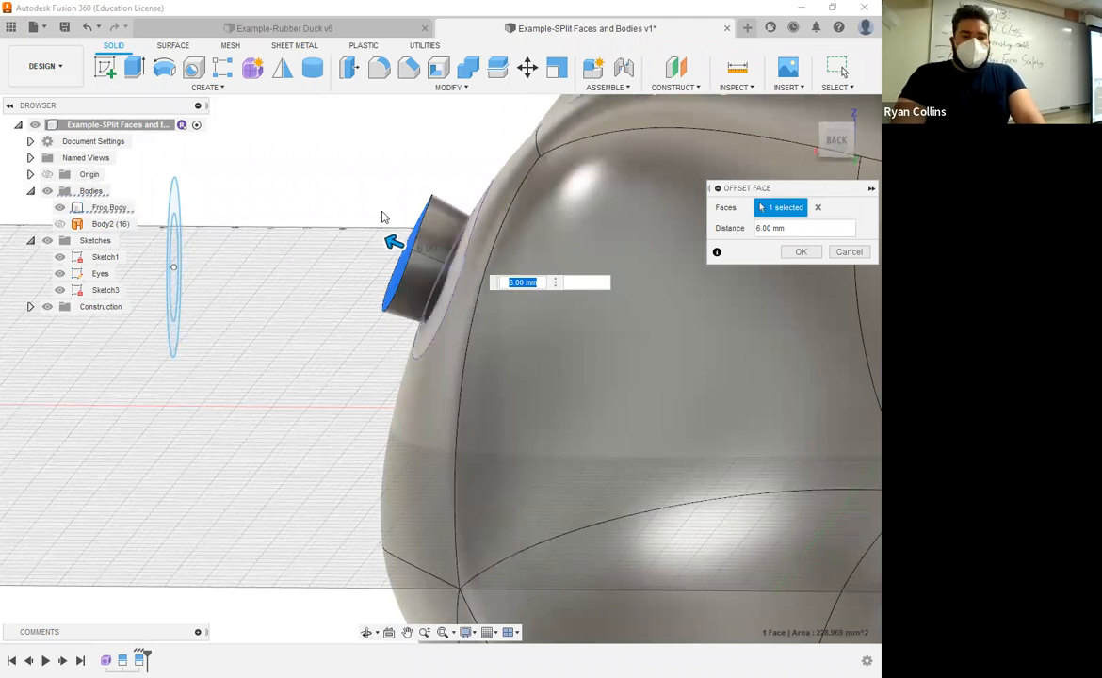
left_click(799, 253)
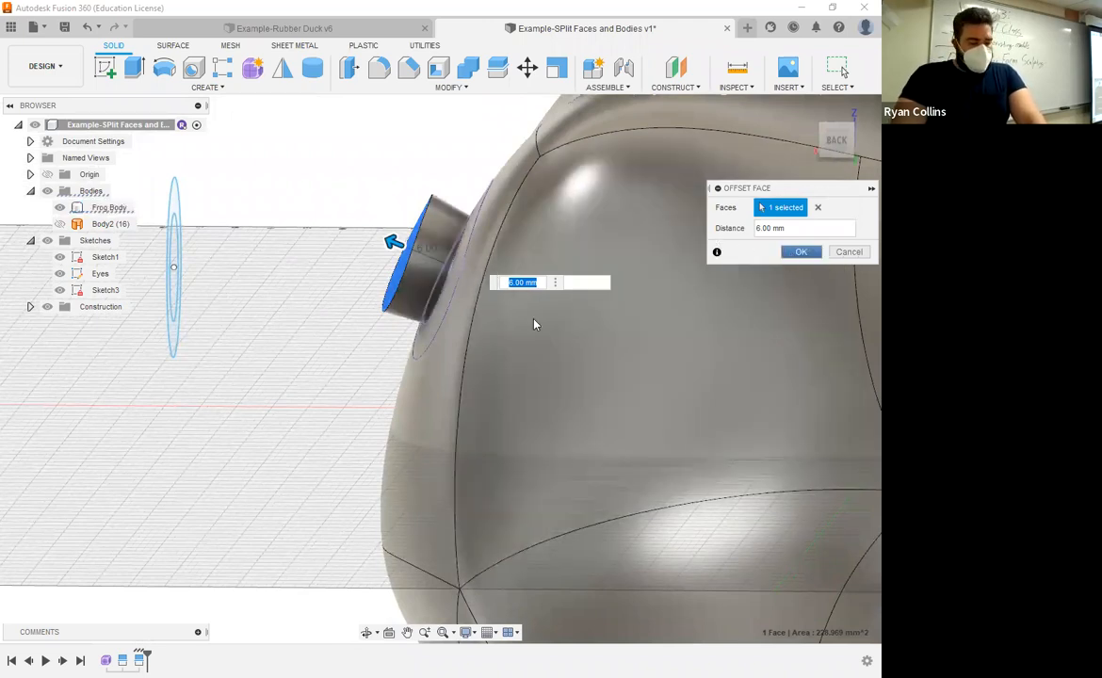
Step: Offset the outer ring face around the eye outward by 5 mm
right_click(262, 202)
left_click(264, 153)
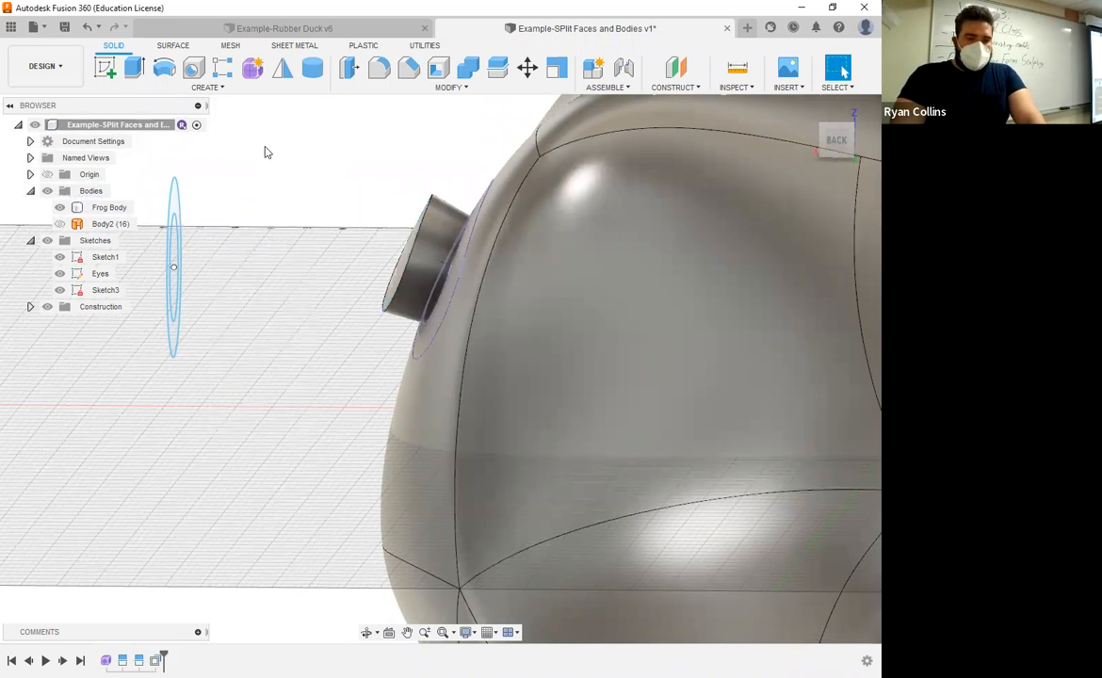
middle_click_drag(313, 247, 450, 239, "shift")
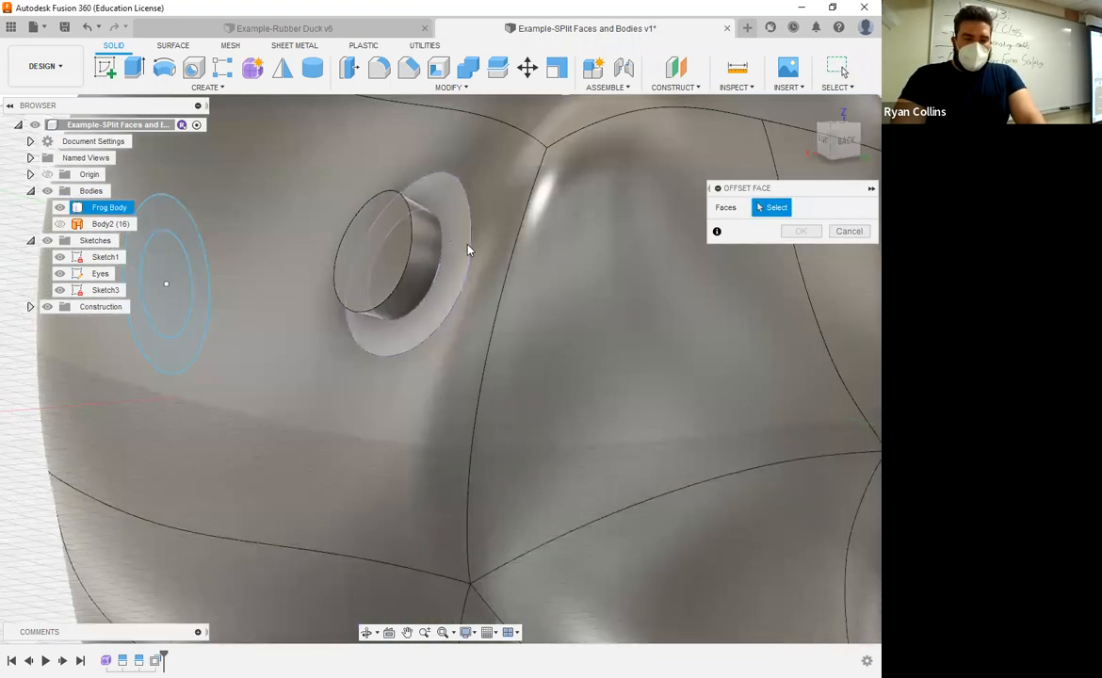
left_click(457, 238)
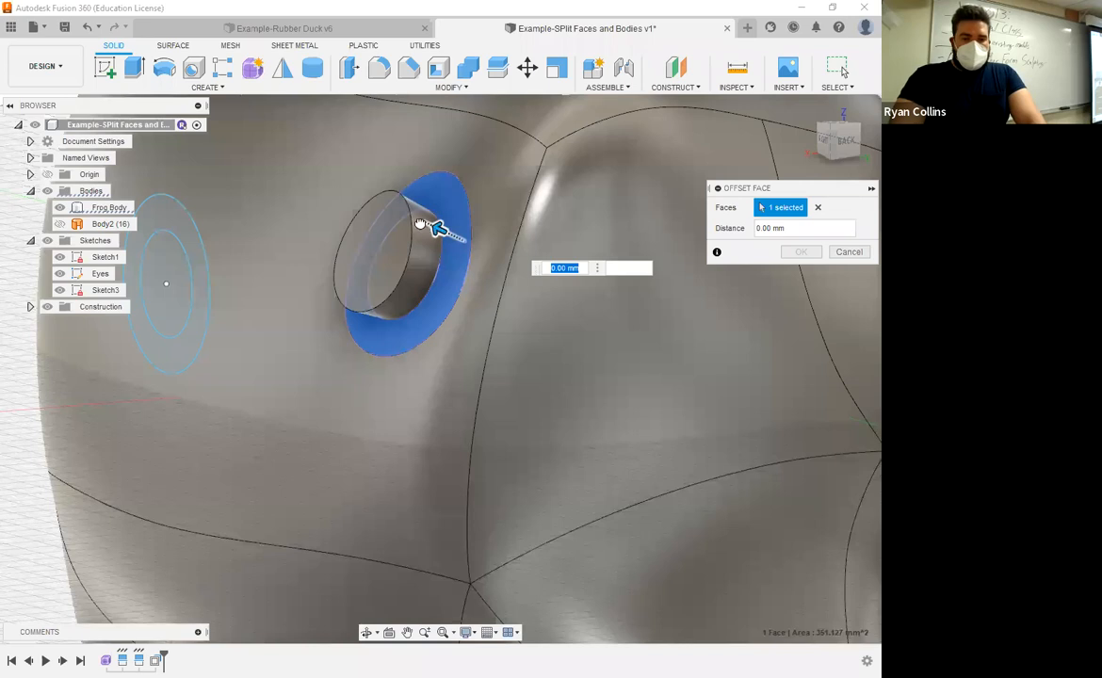
left_click_drag(420, 225, 420, 220)
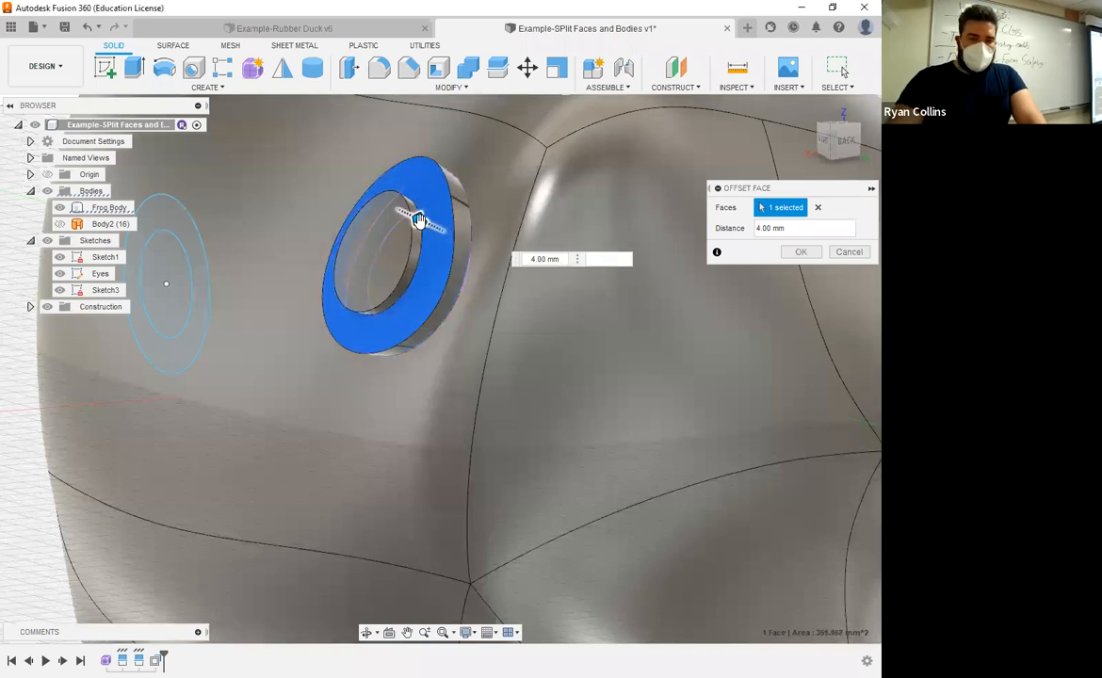
type("5")
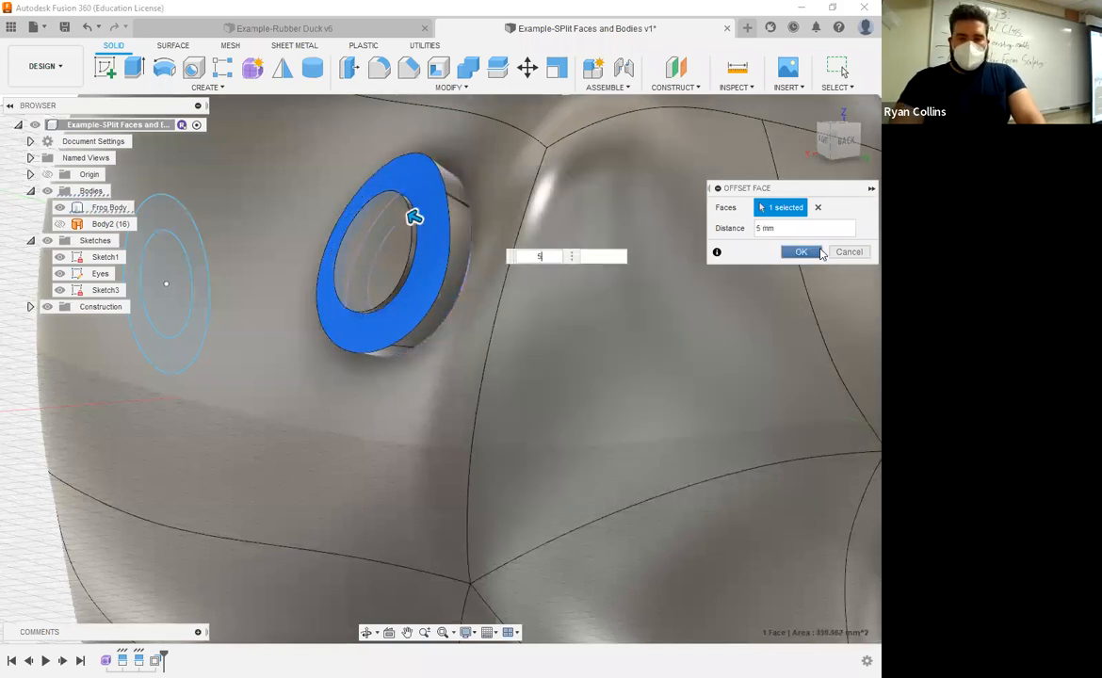
left_click(801, 253)
Step: Try a 0.5 mm fillet on two inner eye rim edges, then remove that selection set
middle_click_drag(573, 331, 522, 310, "shift")
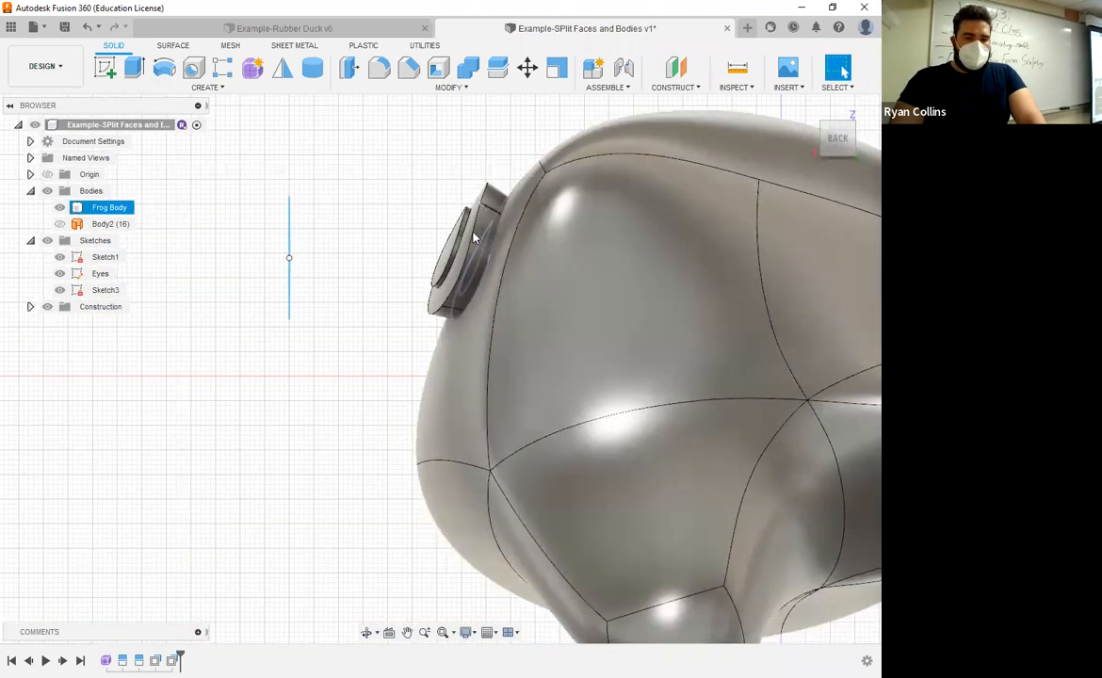
middle_click_drag(444, 319, 523, 221, "shift")
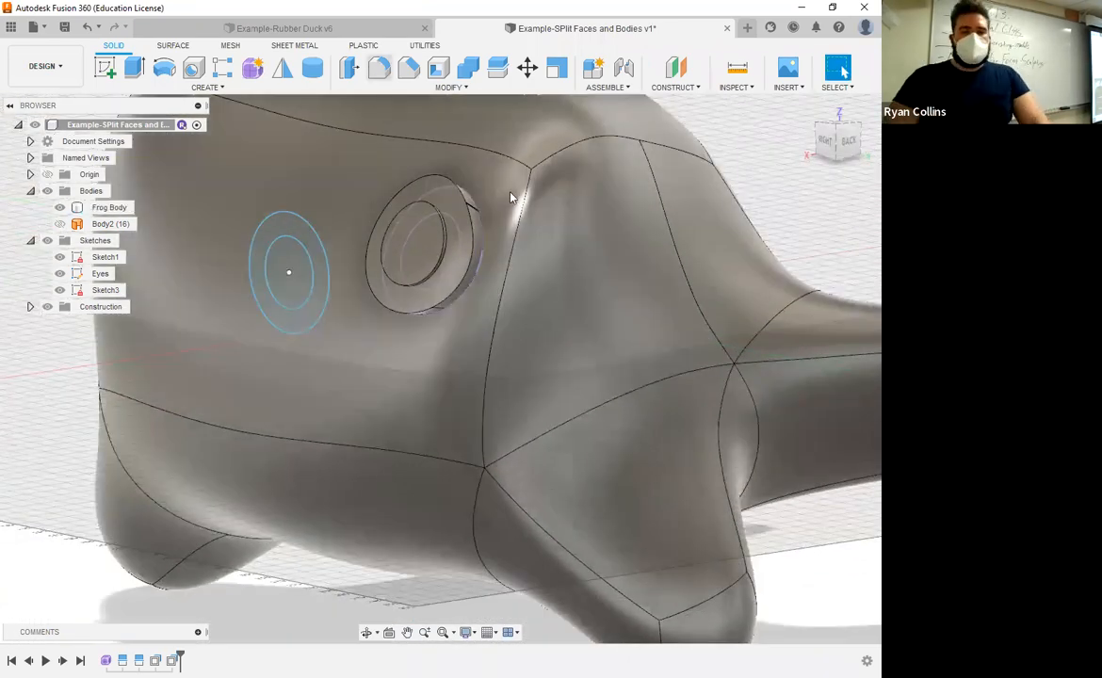
key("f")
scroll(472, 238, "up", 5)
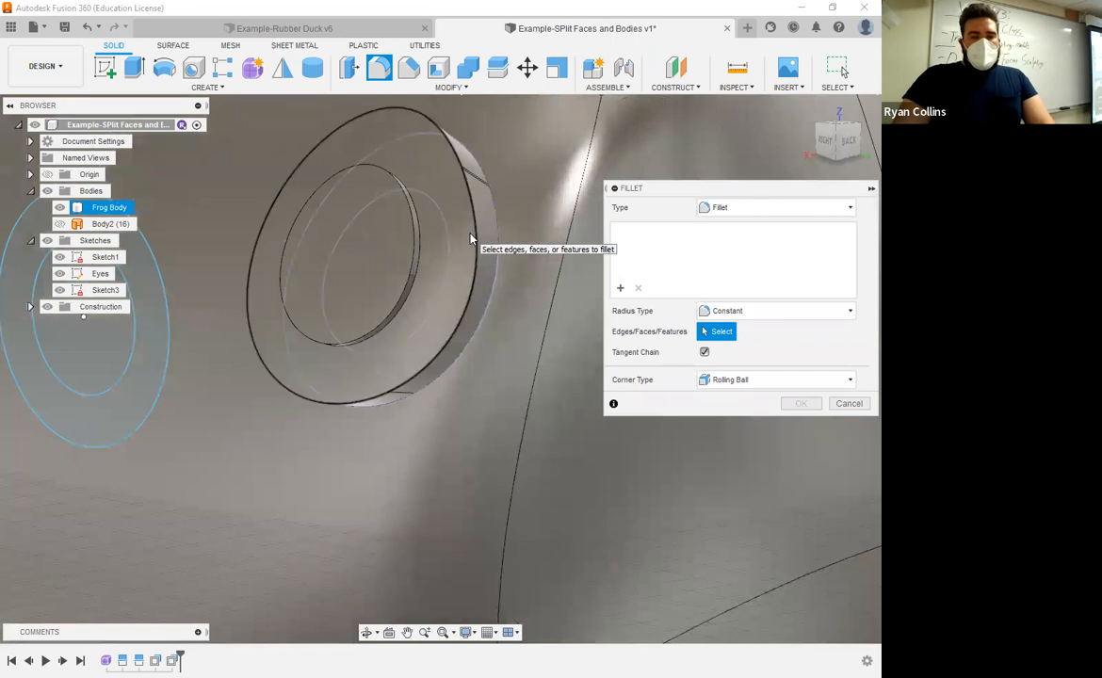
middle_click_drag(472, 238, 419, 252, "shift")
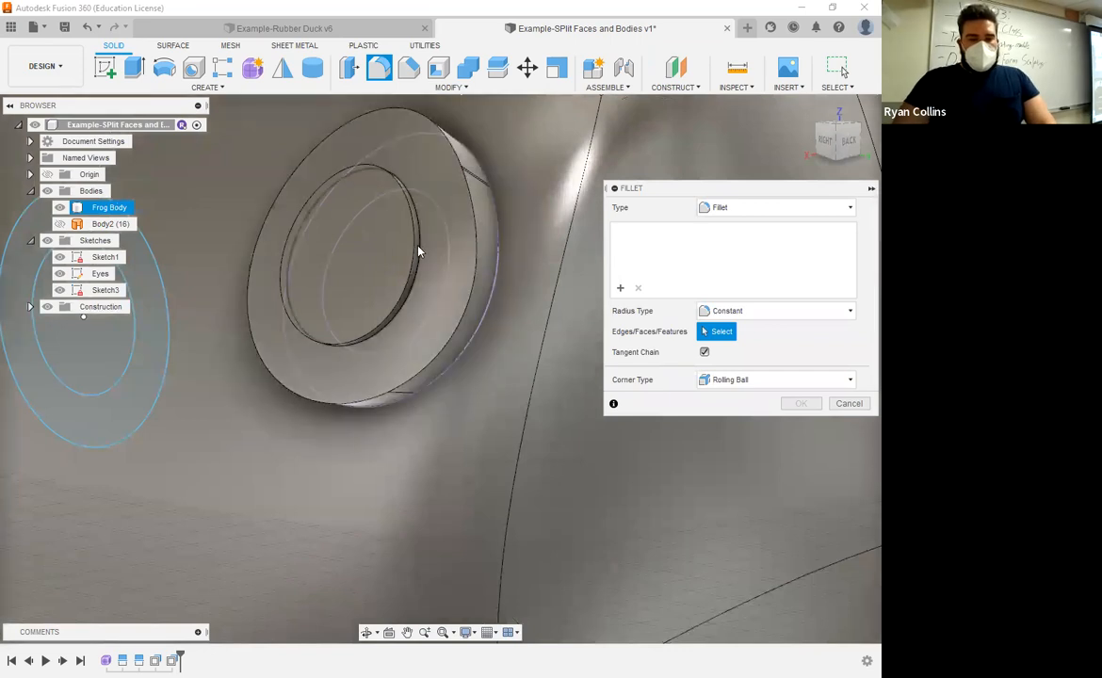
left_click(410, 234)
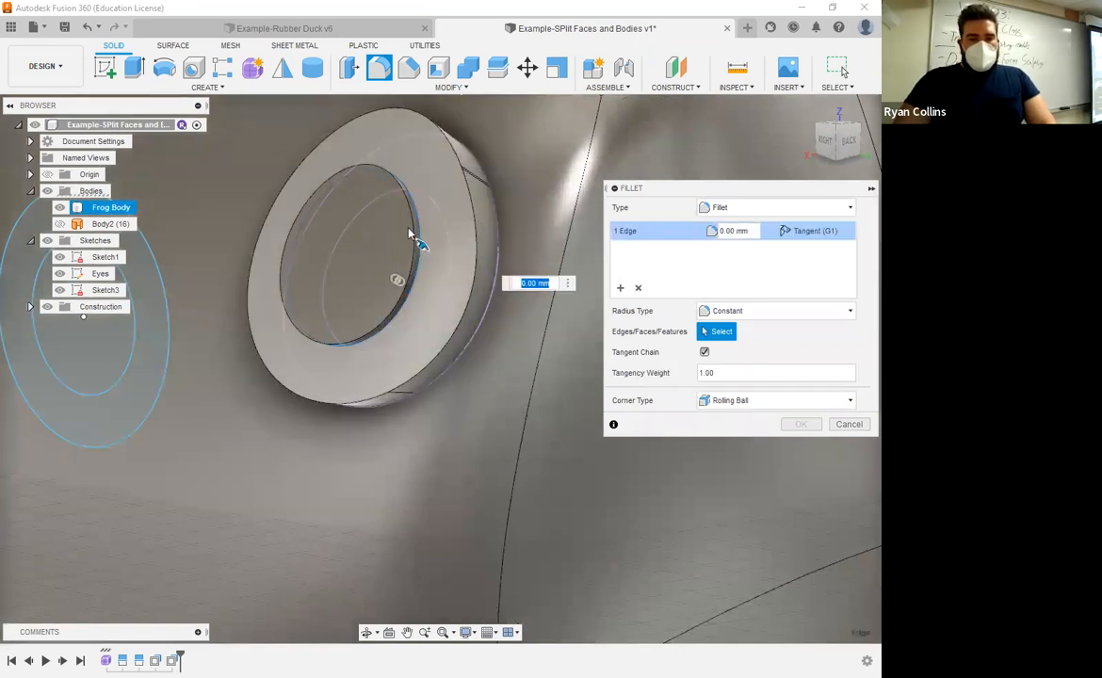
left_click(416, 238)
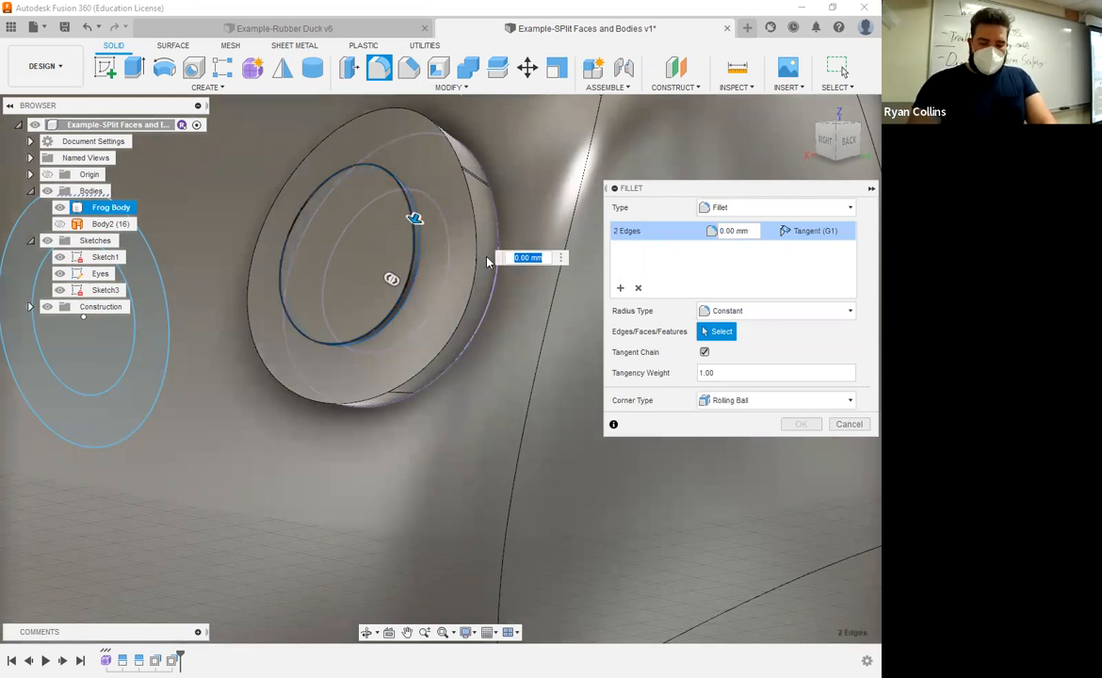
type(".5")
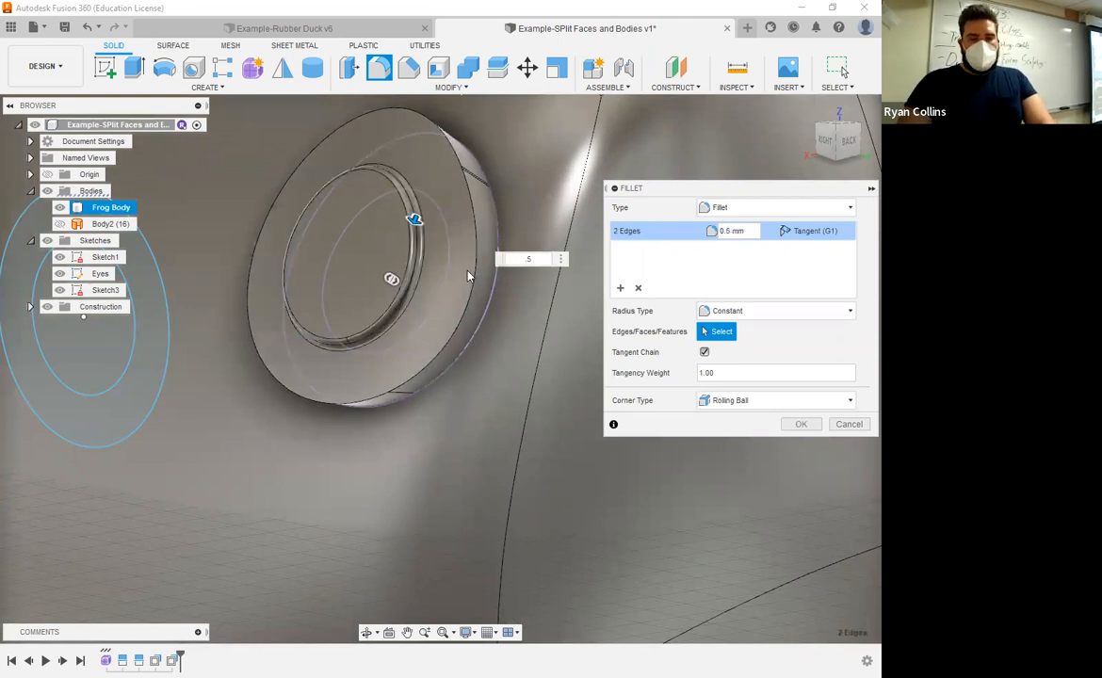
middle_click_drag(468, 276, 396, 279, "shift")
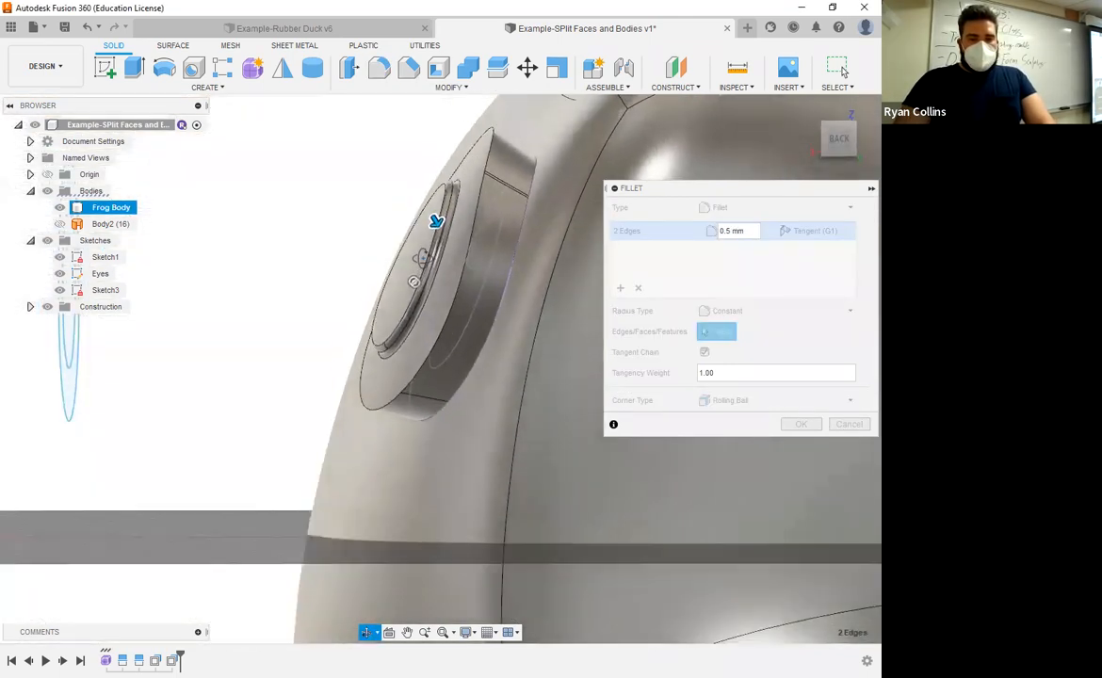
left_click(640, 288)
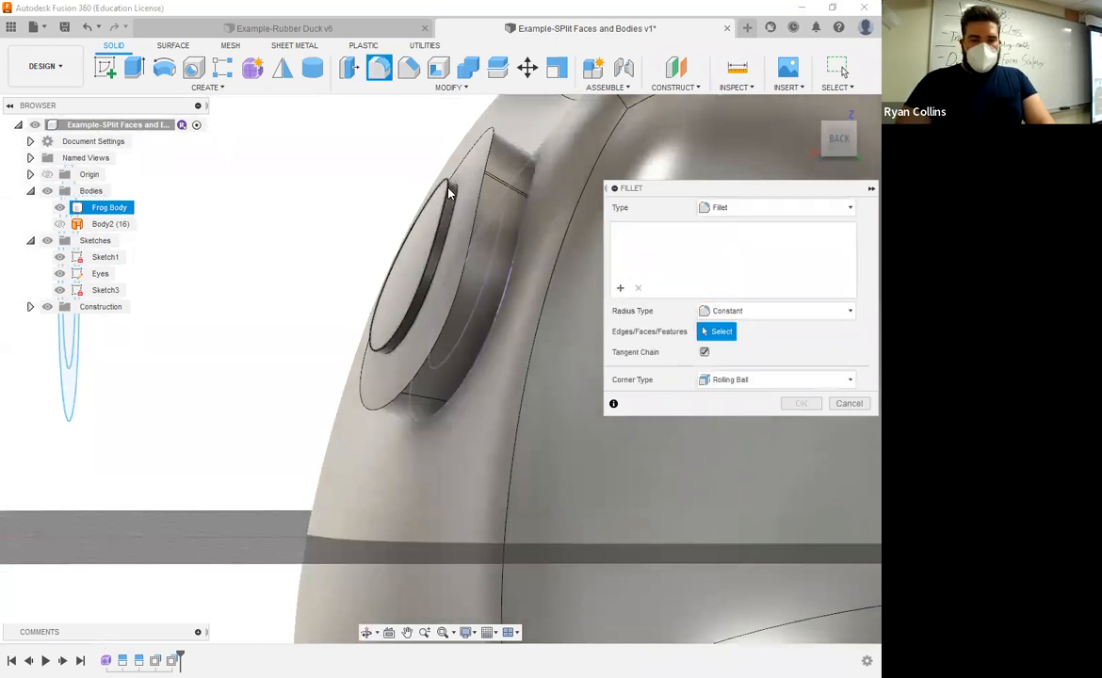
Step: Try filleting the eye rim edges with 1 mm and 2 mm selection sets, then cancel the Fillet command
left_click(491, 259)
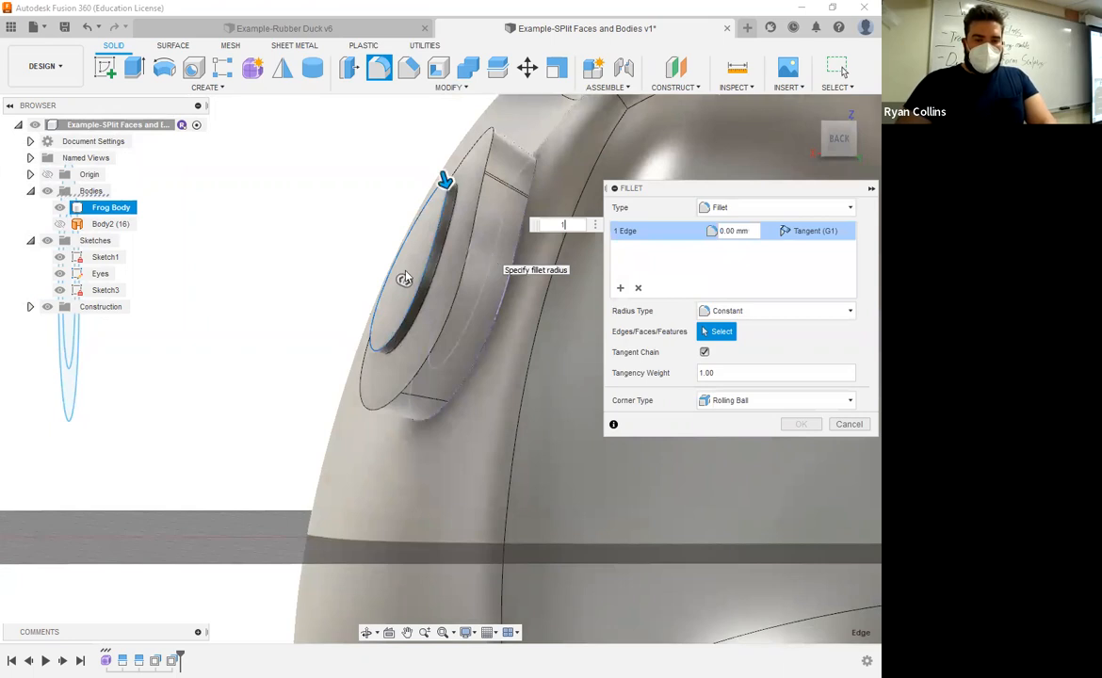
scroll(437, 288, "down", 3)
scroll(437, 287, "up", 1)
scroll(430, 287, "up", 3)
middle_click_drag(430, 288, 429, 260, "shift")
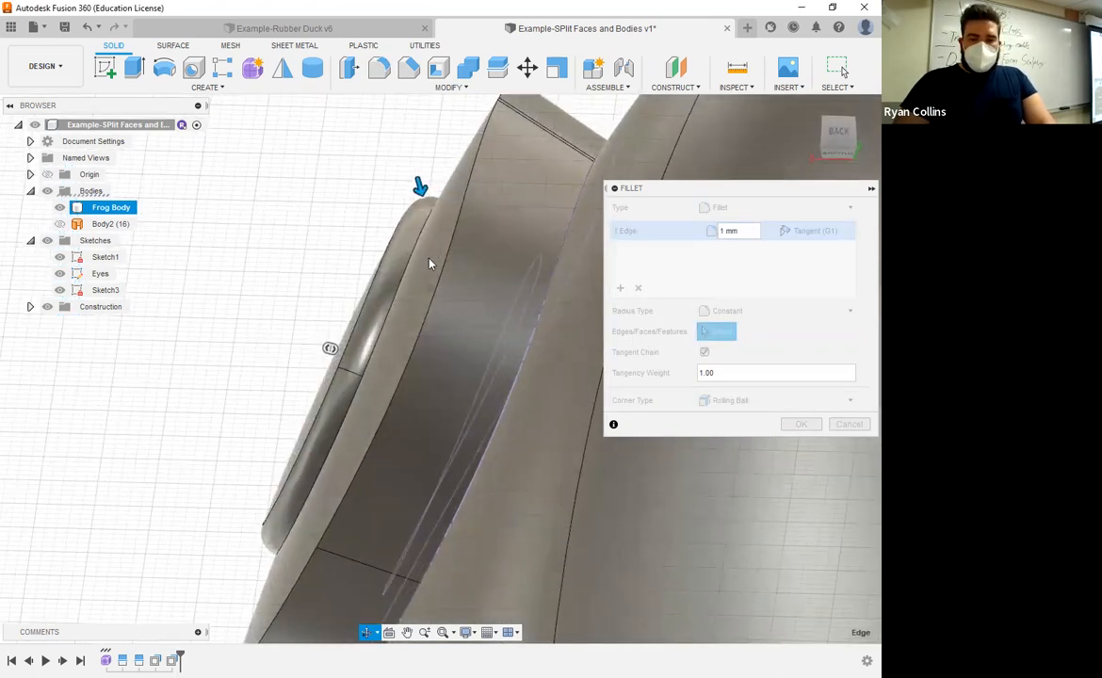
left_click(616, 293)
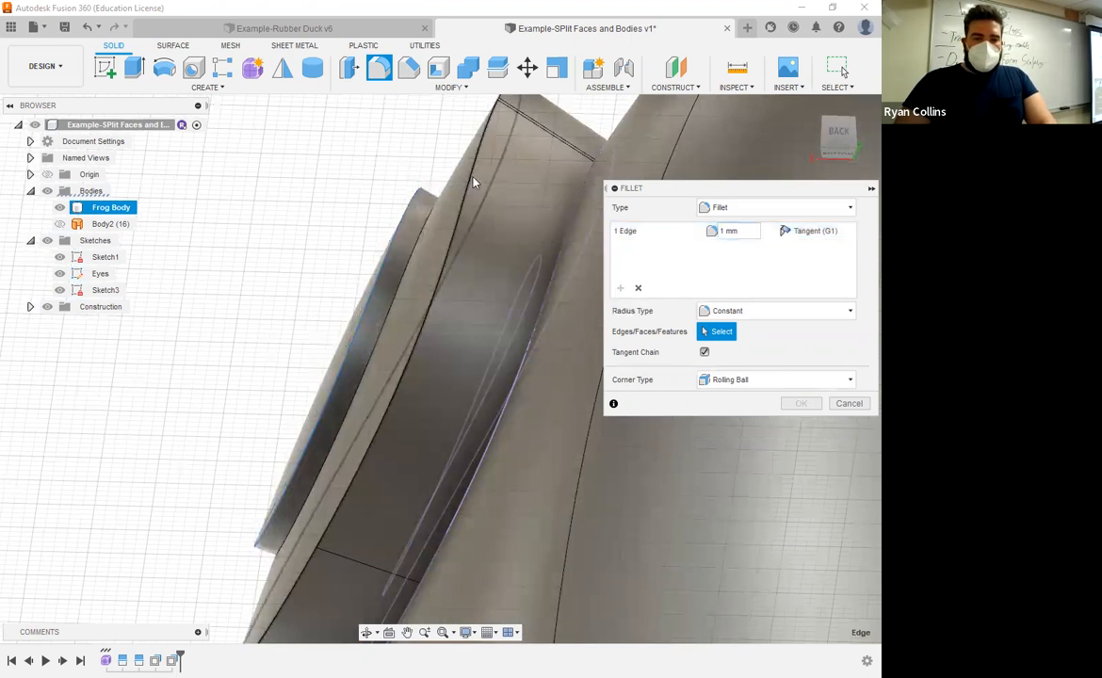
left_click(474, 182)
type("2")
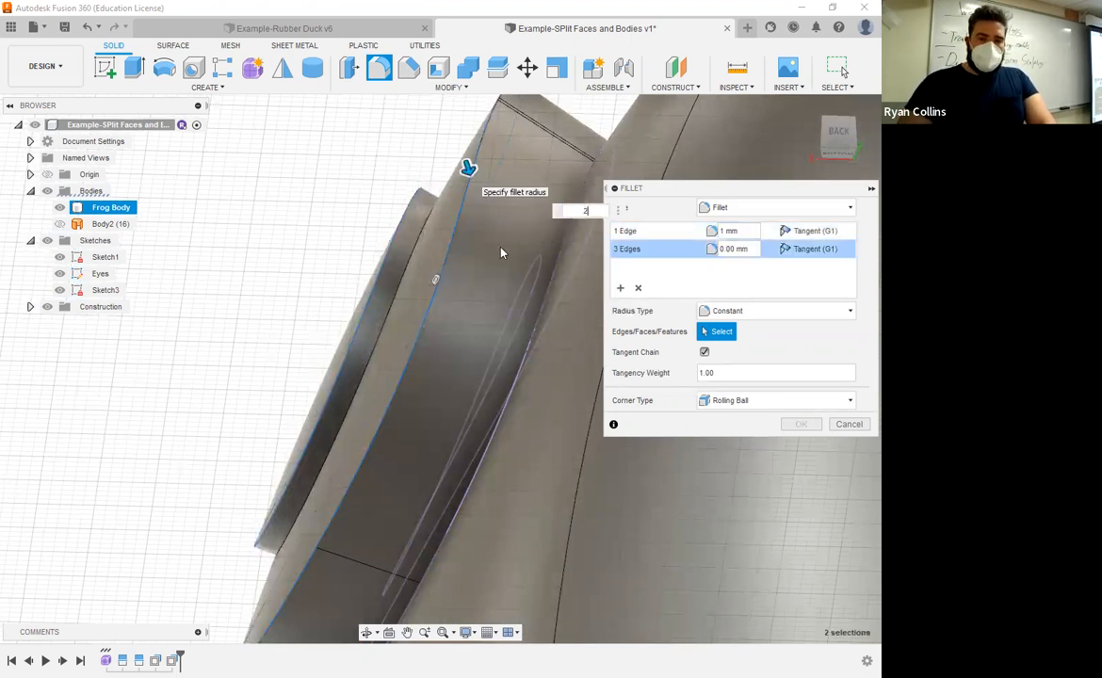
key("Return")
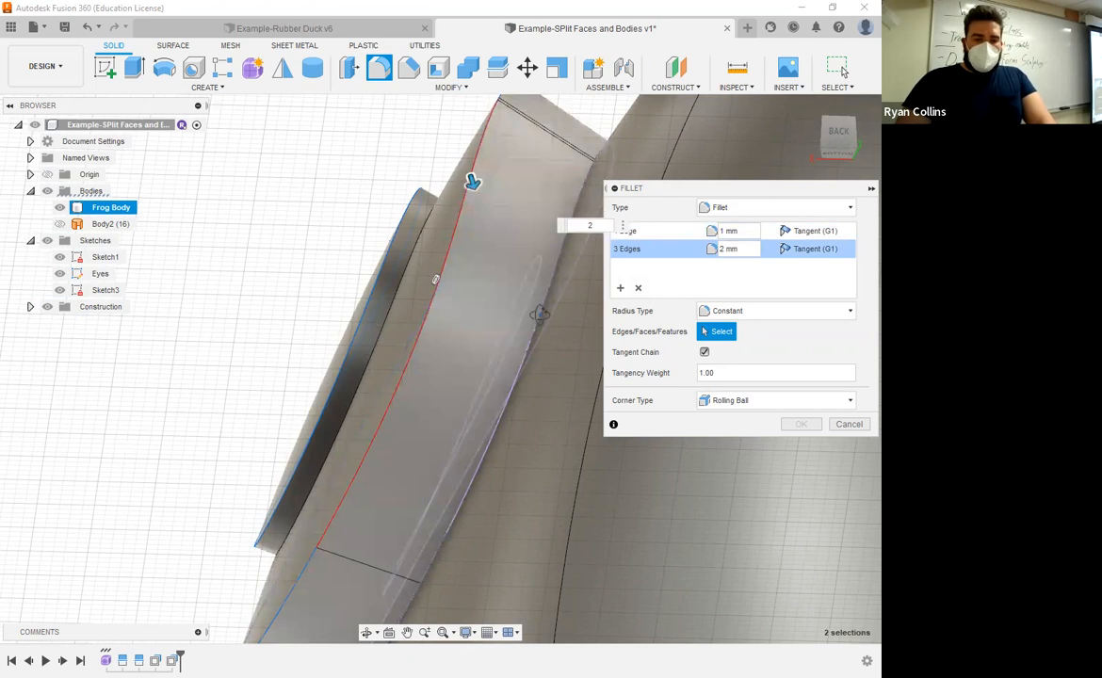
scroll(551, 321, "down", 5)
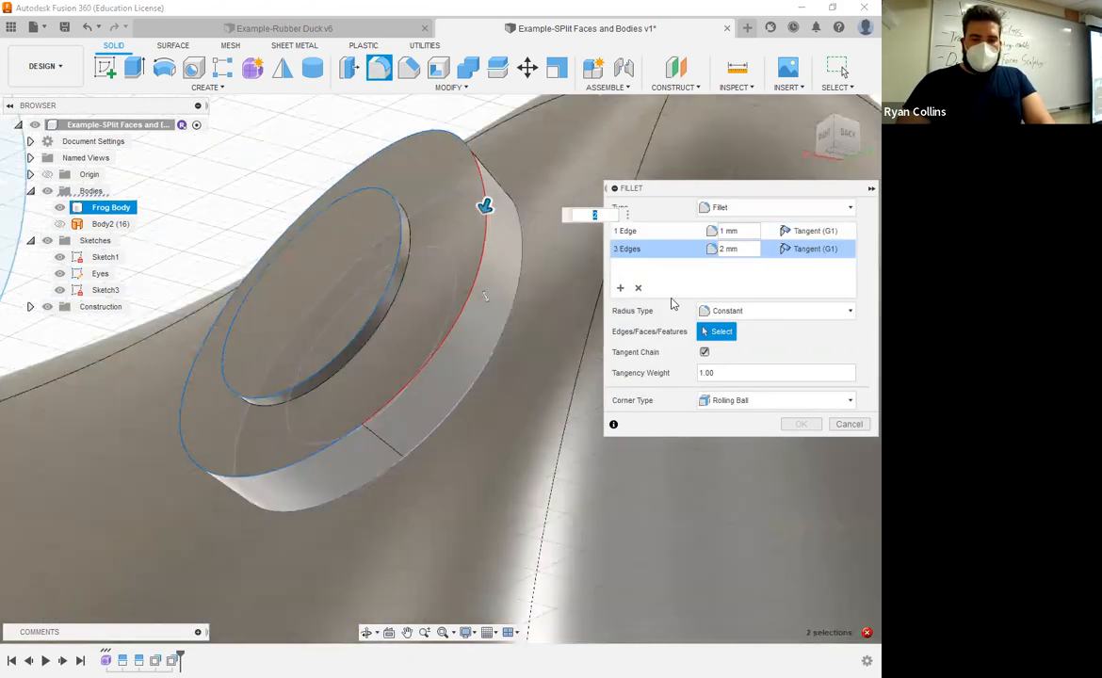
left_click(637, 288)
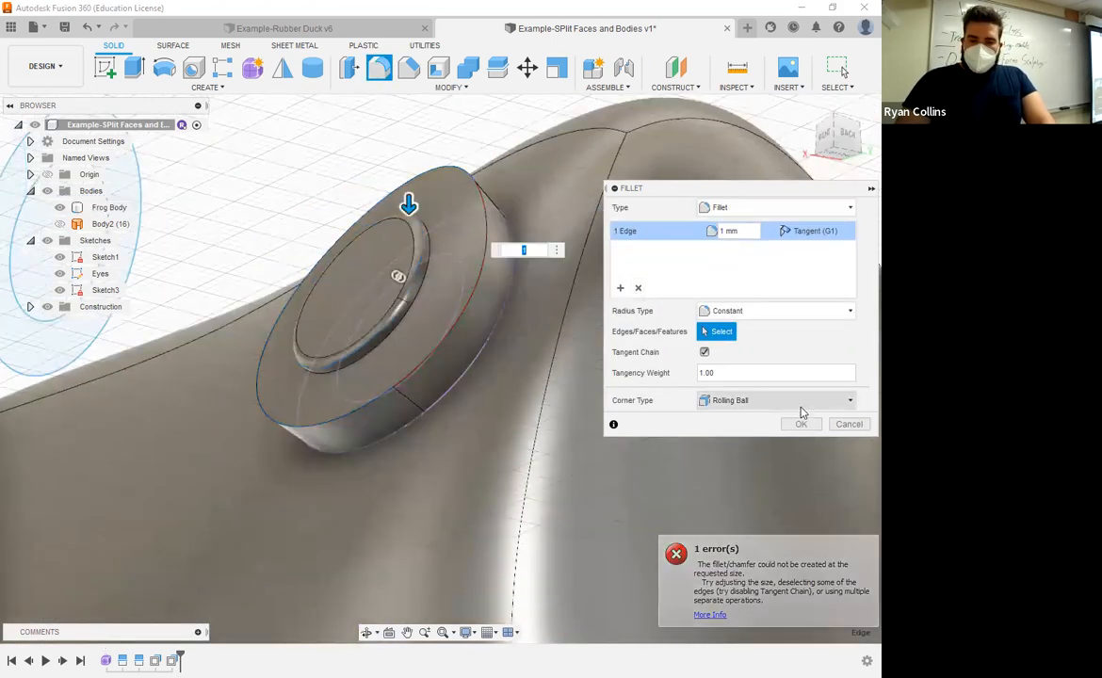
key("Escape")
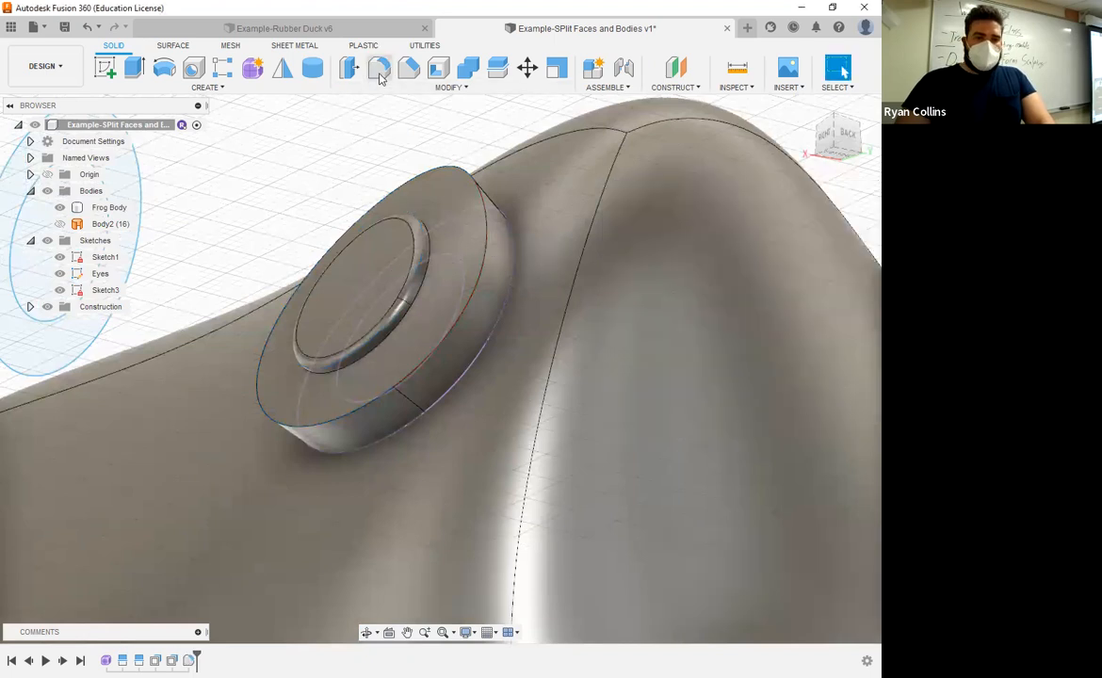
Step: Fillet the outer eye ring edges with a 2 mm radius
key("f")
left_click(484, 219)
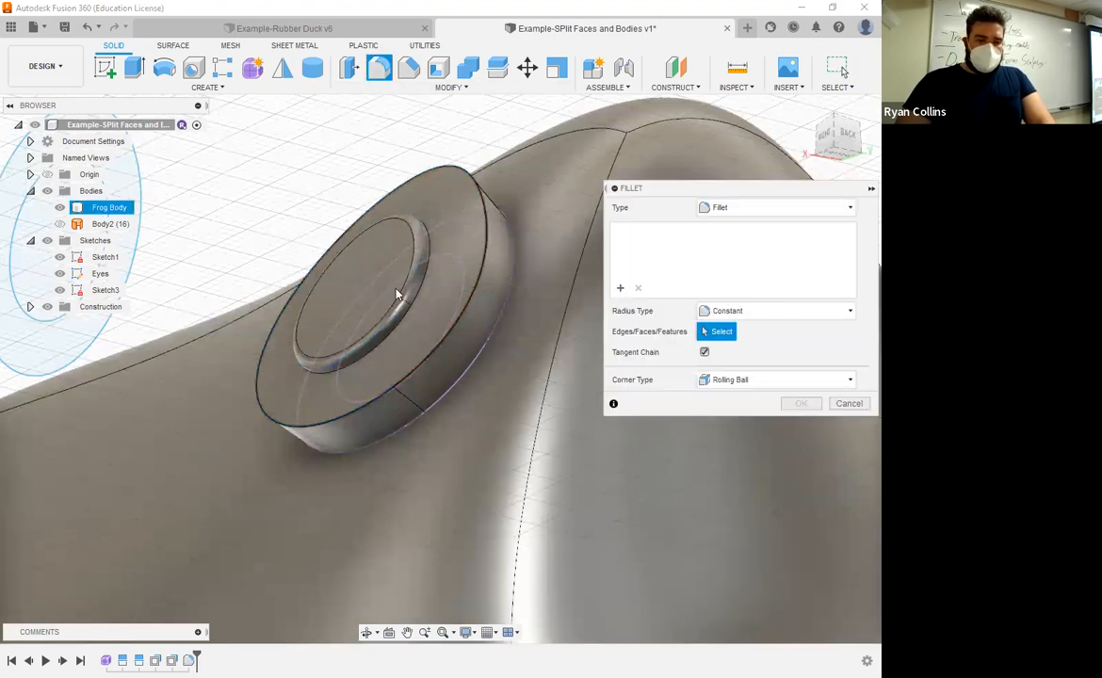
mouse_move(451, 295)
middle_mouse_down("shift")
mouse_move(411, 317)
mouse_move(457, 333)
middle_mouse_up("shift")
type("1")
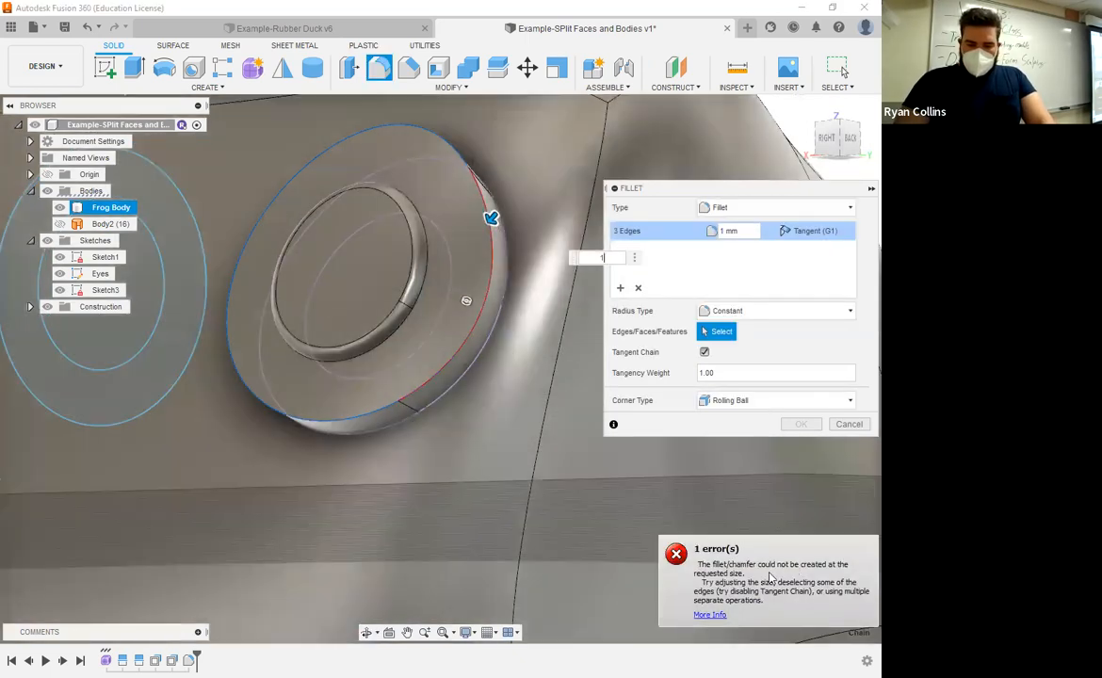
scroll(487, 418, "up", 8)
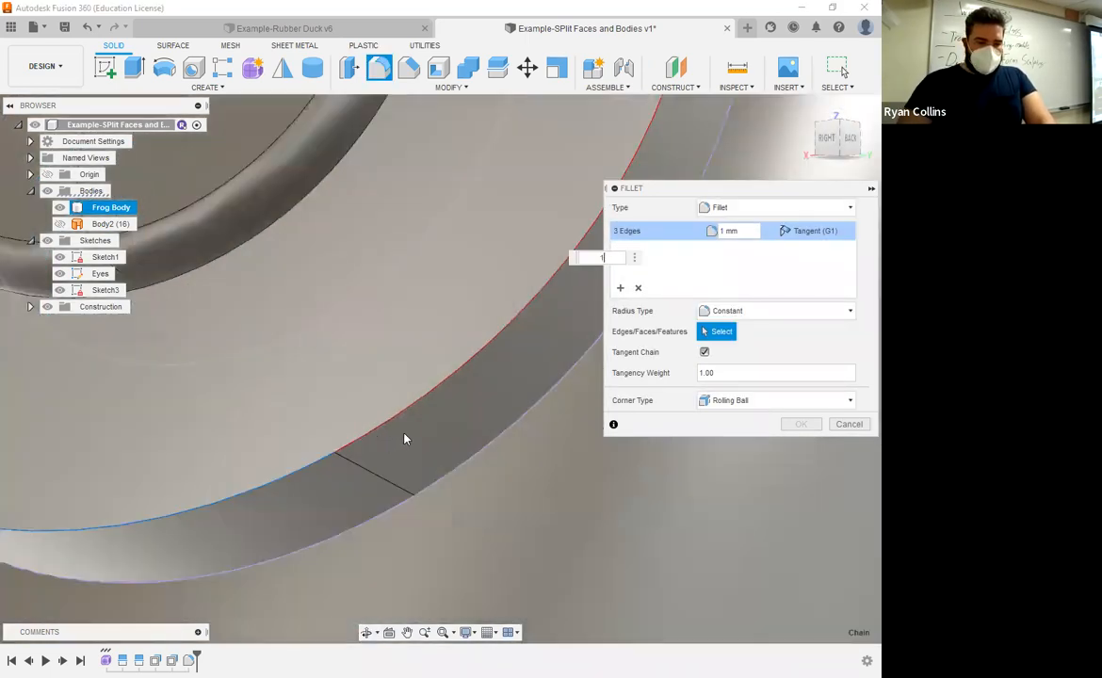
middle_click_drag(405, 439, 407, 542, "shift")
middle_click_drag(514, 174, 465, 362)
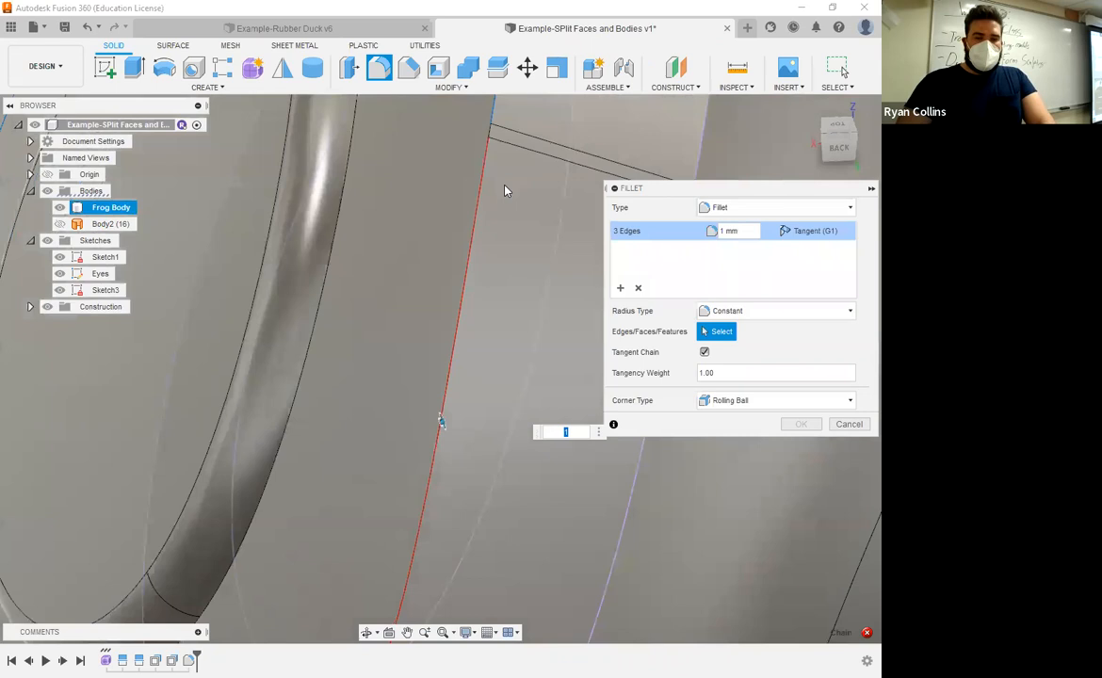
middle_click_drag(504, 186, 431, 350)
scroll(421, 318, "up", 3)
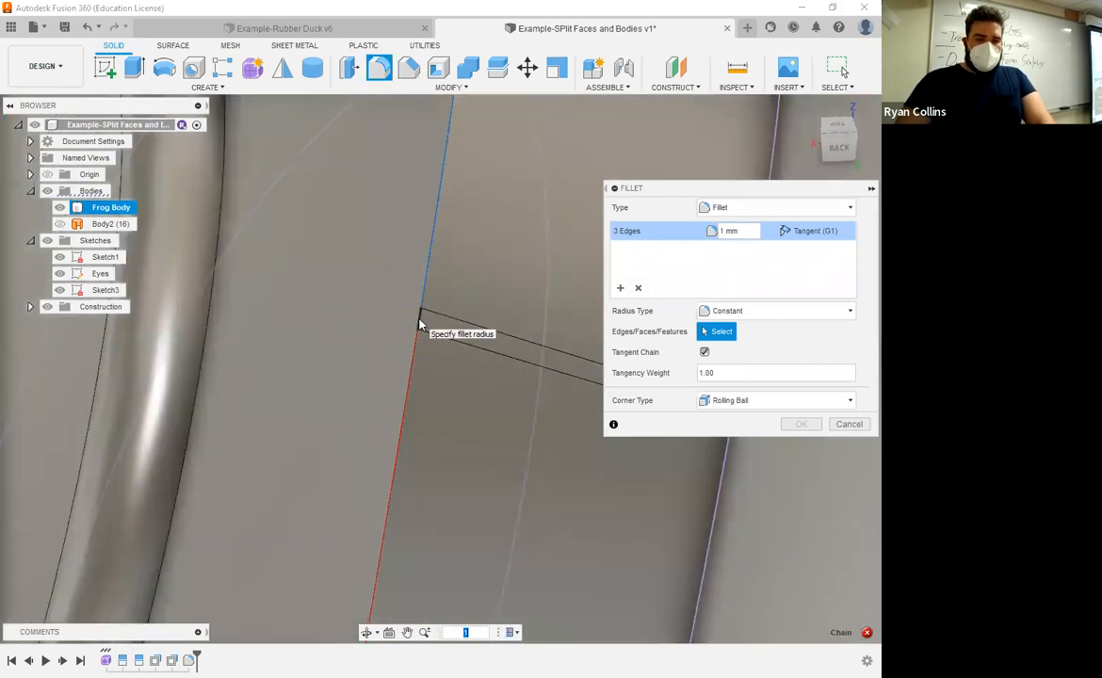
left_click(419, 323)
scroll(476, 451, "down", 4)
middle_click_drag(479, 450, 513, 417, "shift")
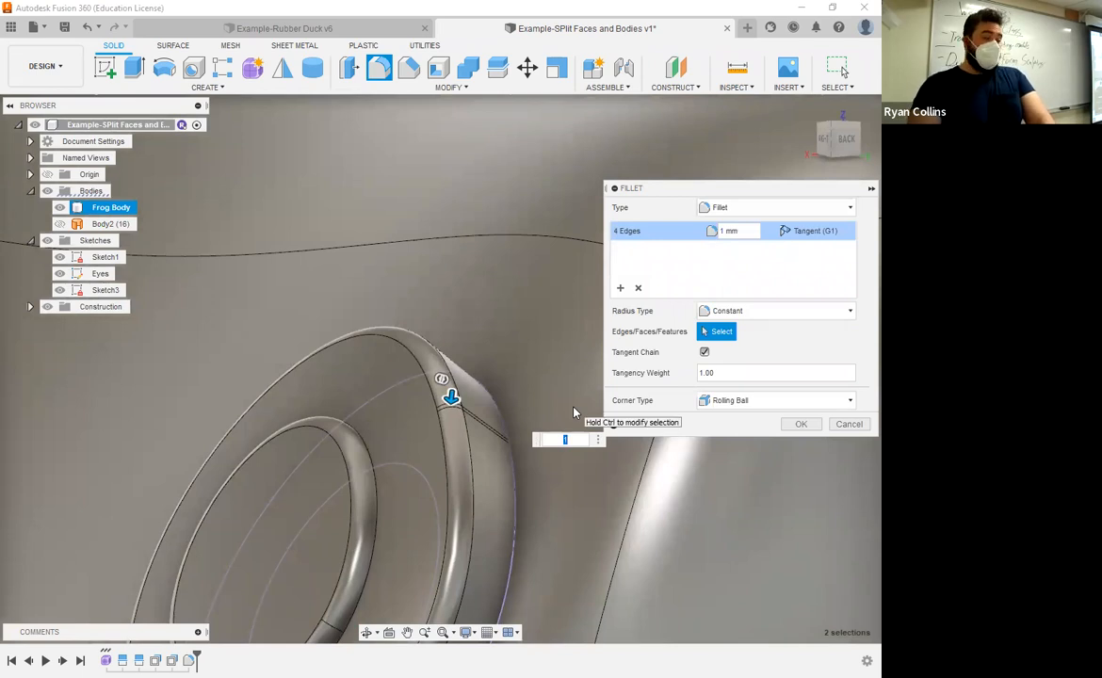
type("2")
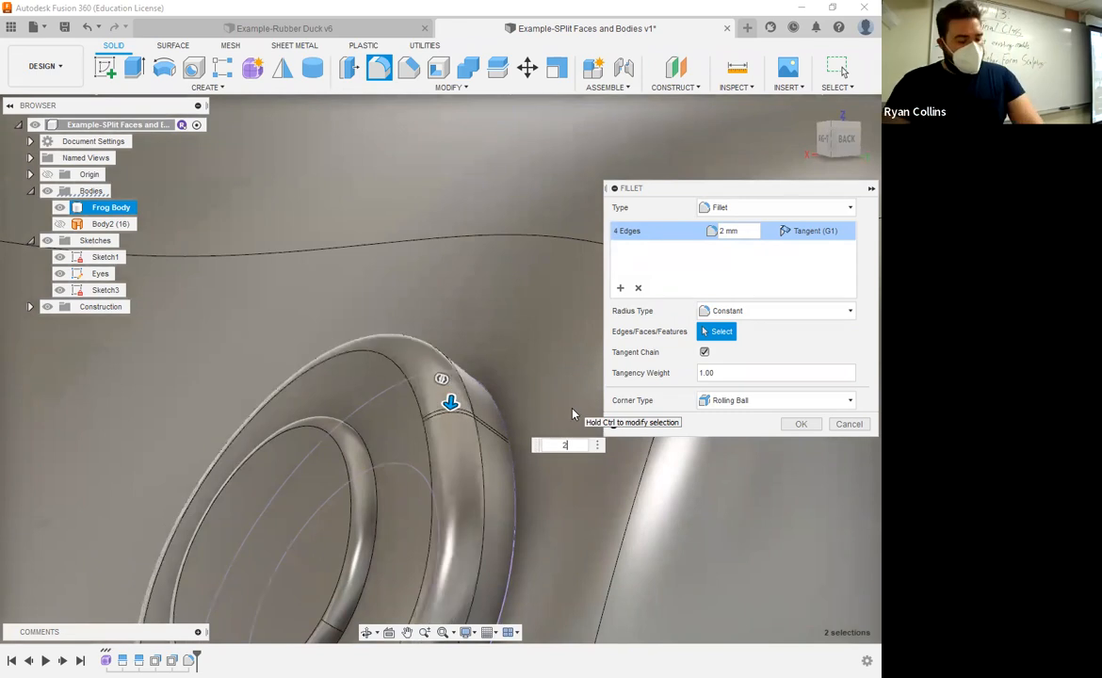
Step: Add a second fillet set on the remaining eye ring edges at 1 mm and apply the fillet
scroll(417, 424, "down", 1)
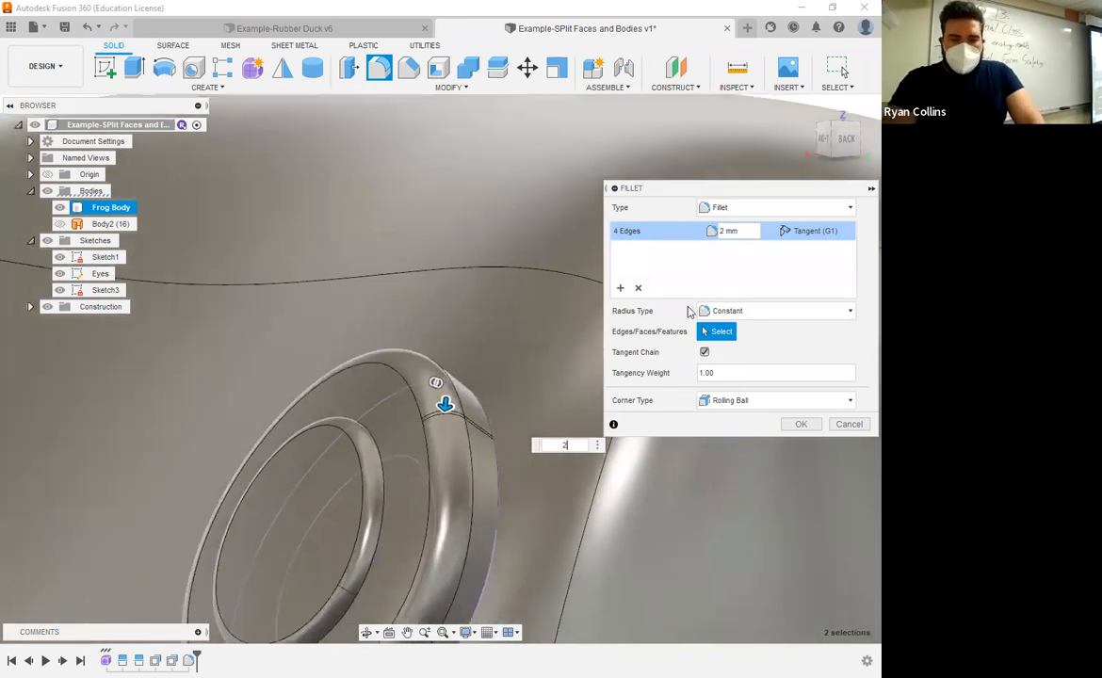
scroll(478, 345, "down", 3)
left_click(622, 289)
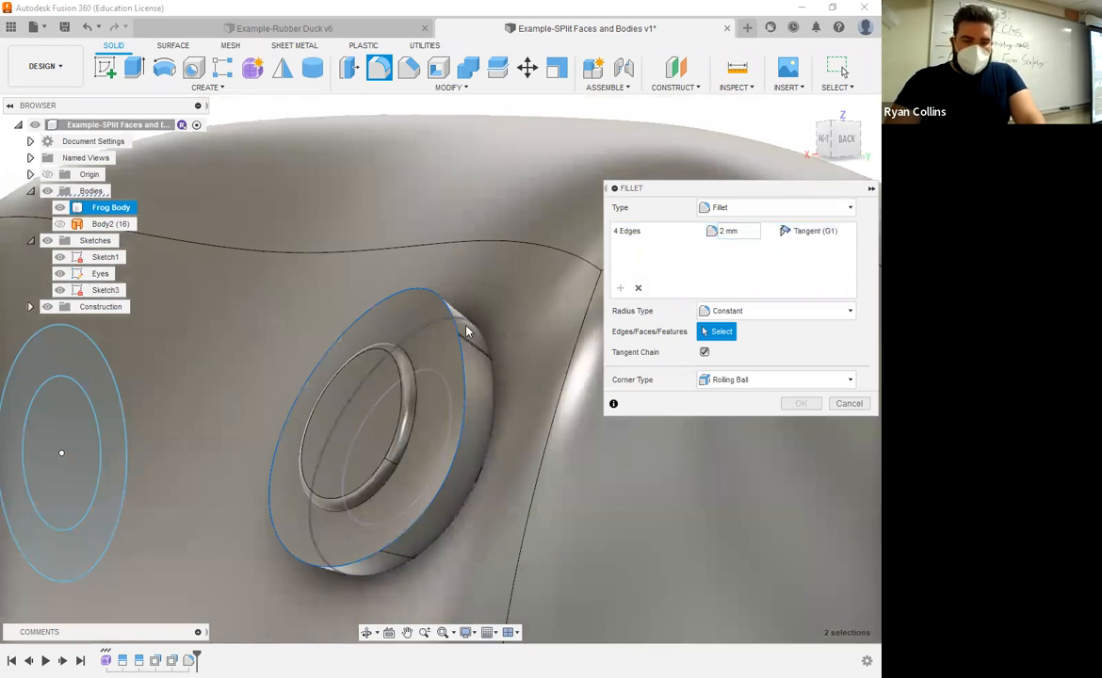
left_click(462, 332)
scroll(463, 332, "up", 5)
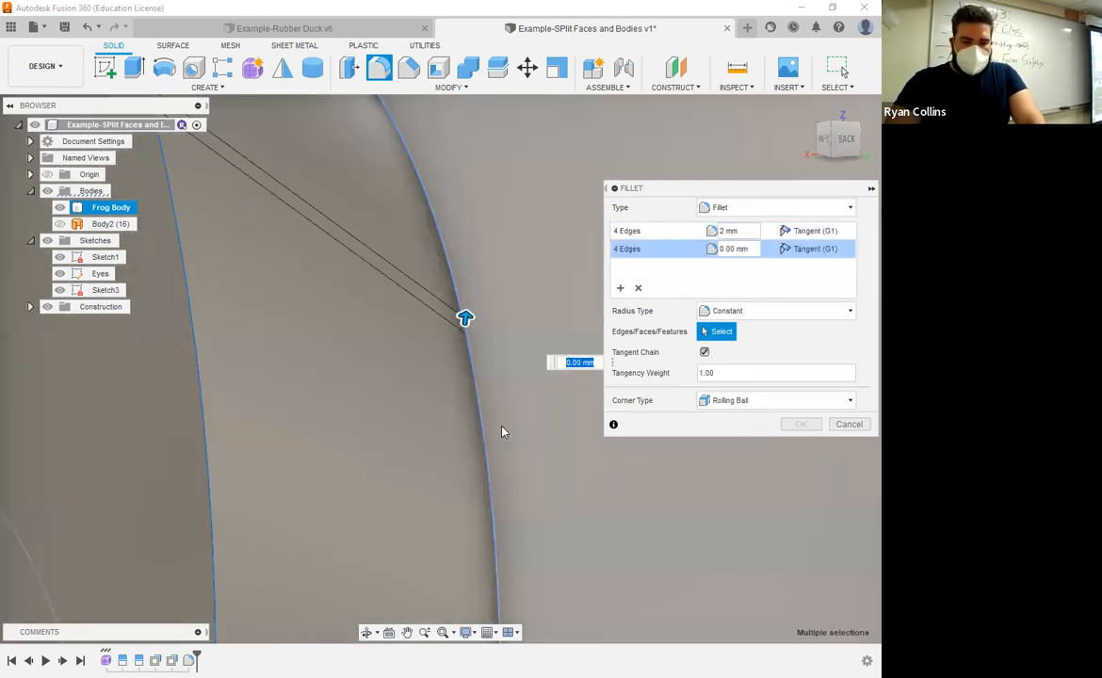
scroll(523, 481, "down", 5)
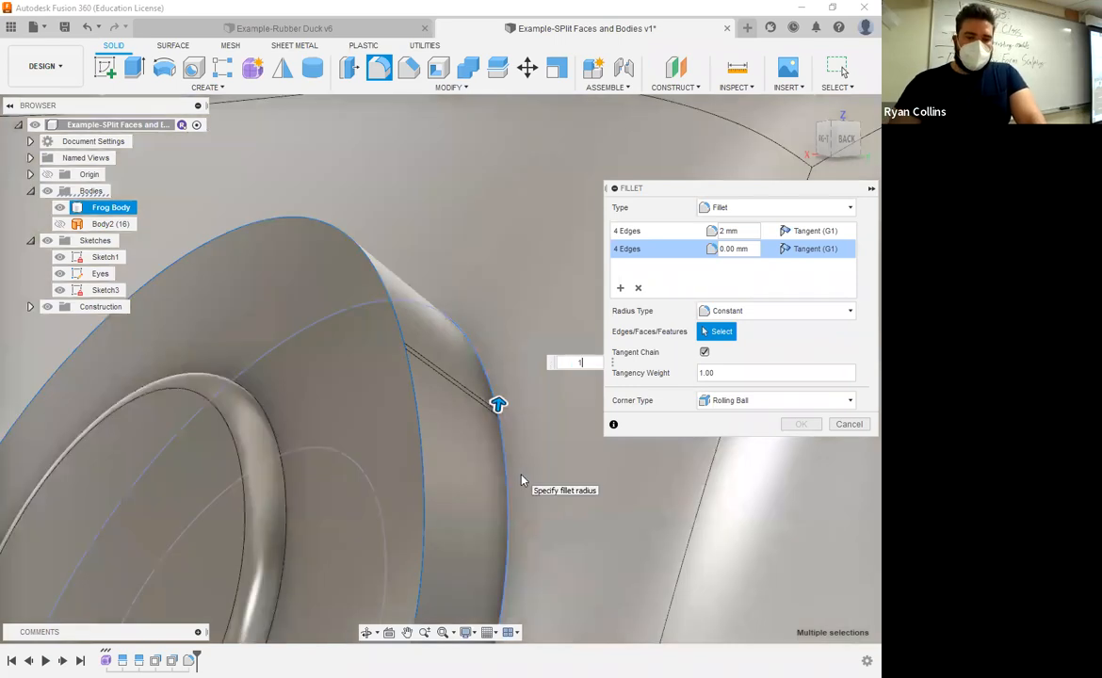
type("1")
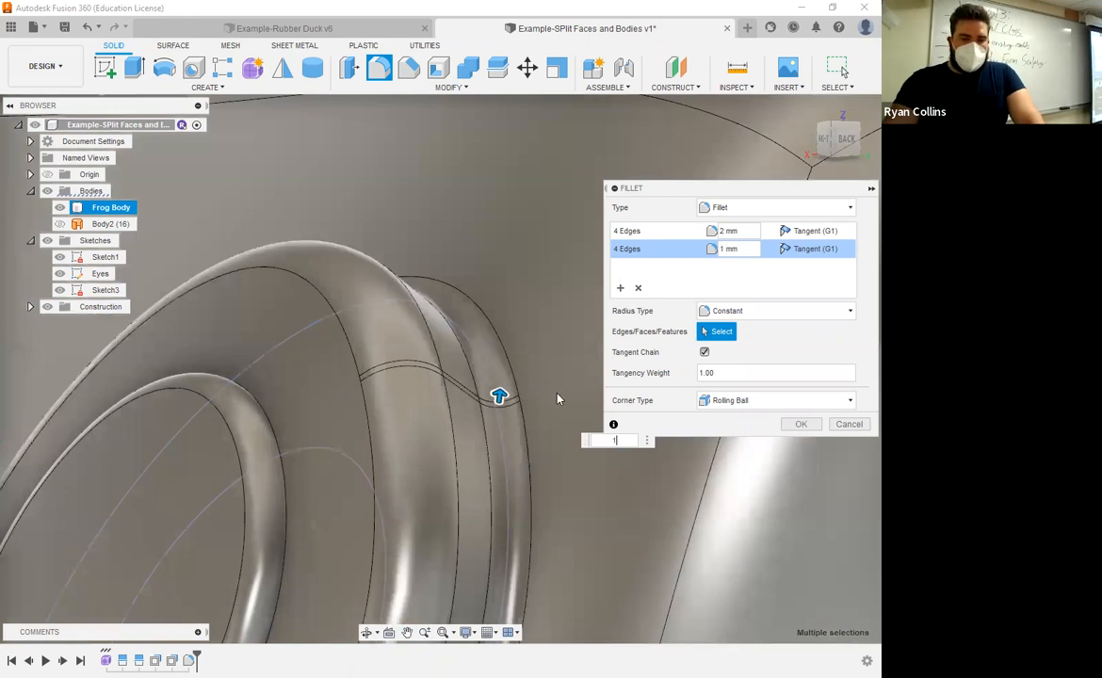
middle_click_drag(557, 398, 497, 440, "shift")
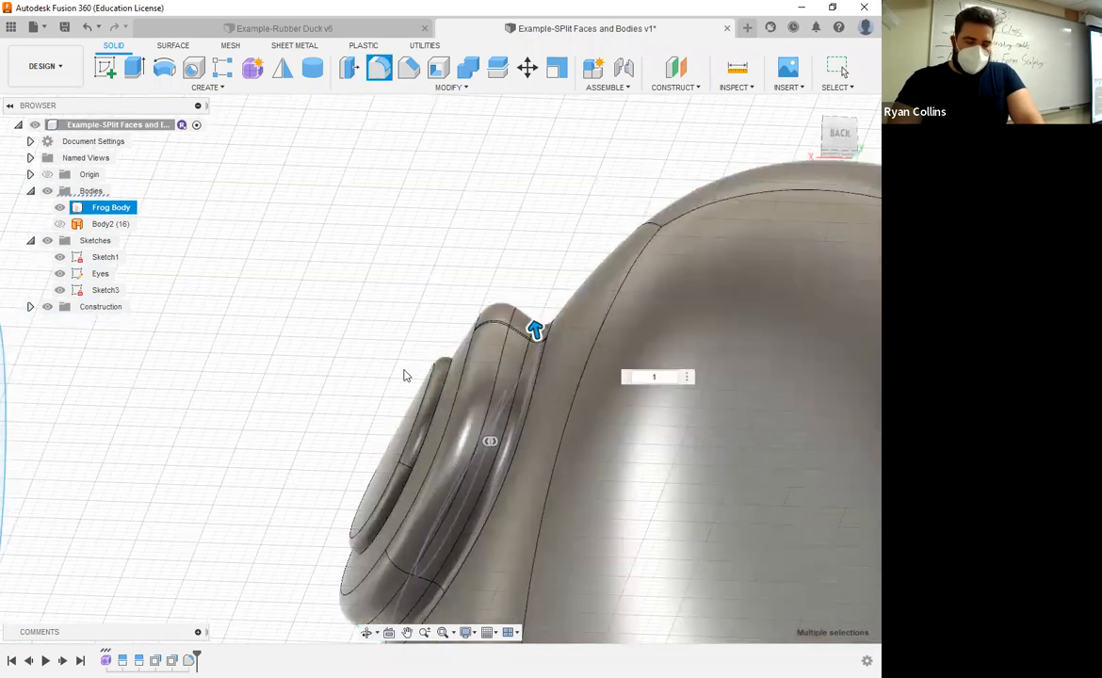
key("Return")
scroll(402, 383, "down", 3)
middle_click_drag(406, 388, 453, 368, "shift")
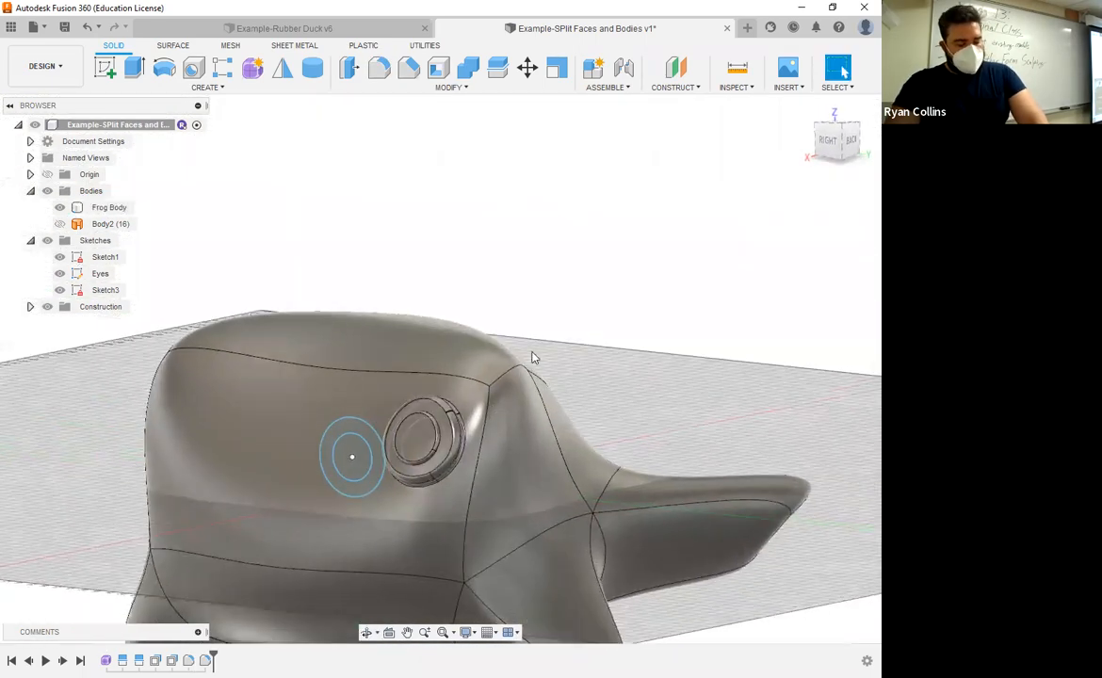
Step: Save a new version of the design with the description Offset Face Eye
key("ctrl+s")
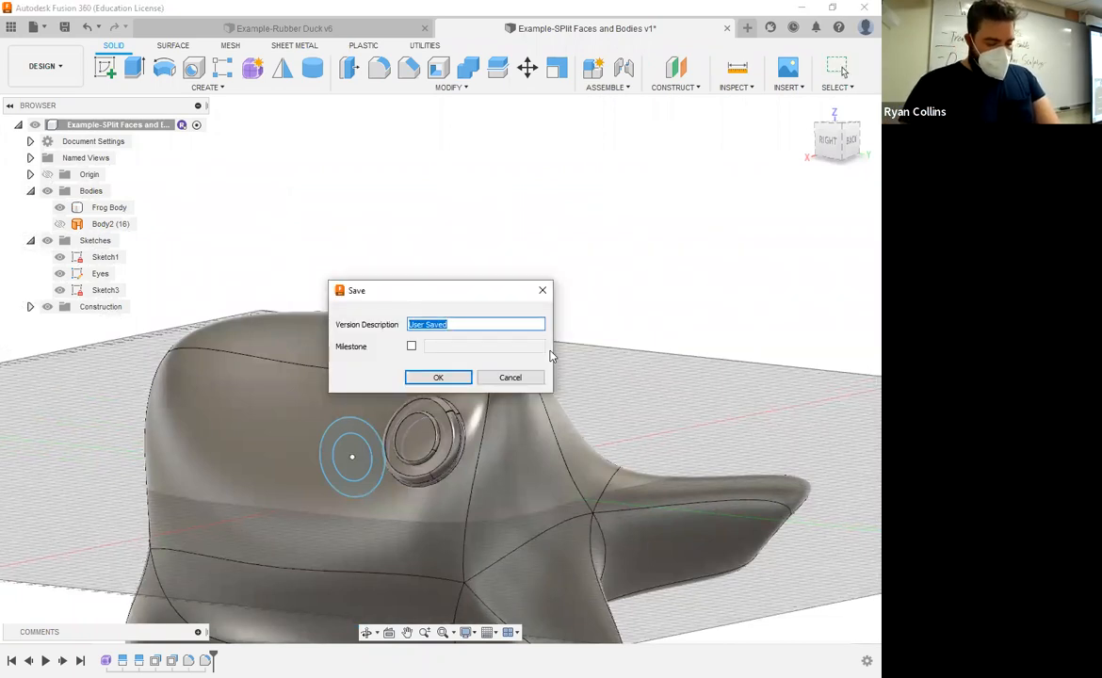
type("Offset")
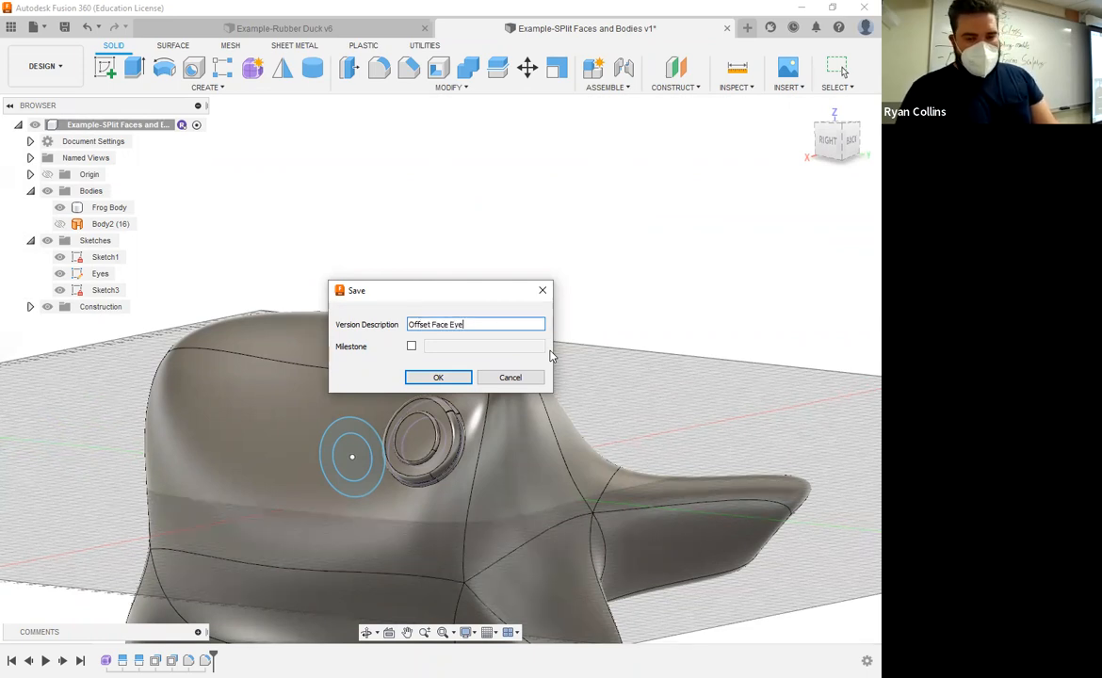
type(" Face Eye")
key("Return")
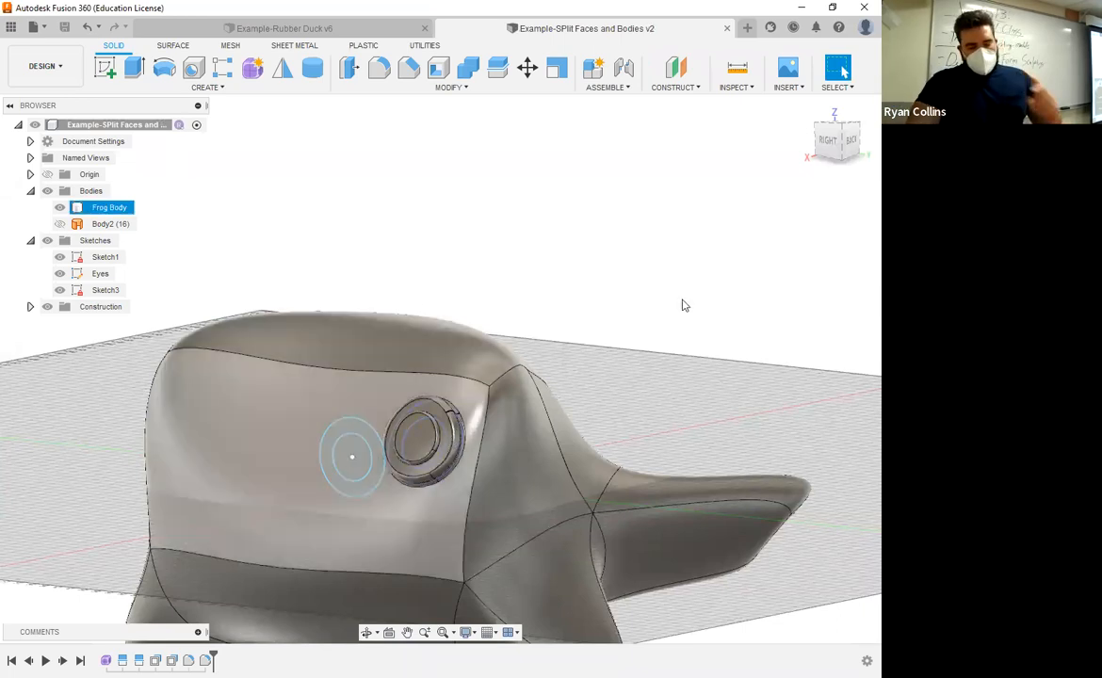
Step: Orbit and zoom around the frog to examine the finished eye from several angles
left_click(630, 424)
middle_click_drag(622, 424, 556, 377, "shift")
left_click(364, 492)
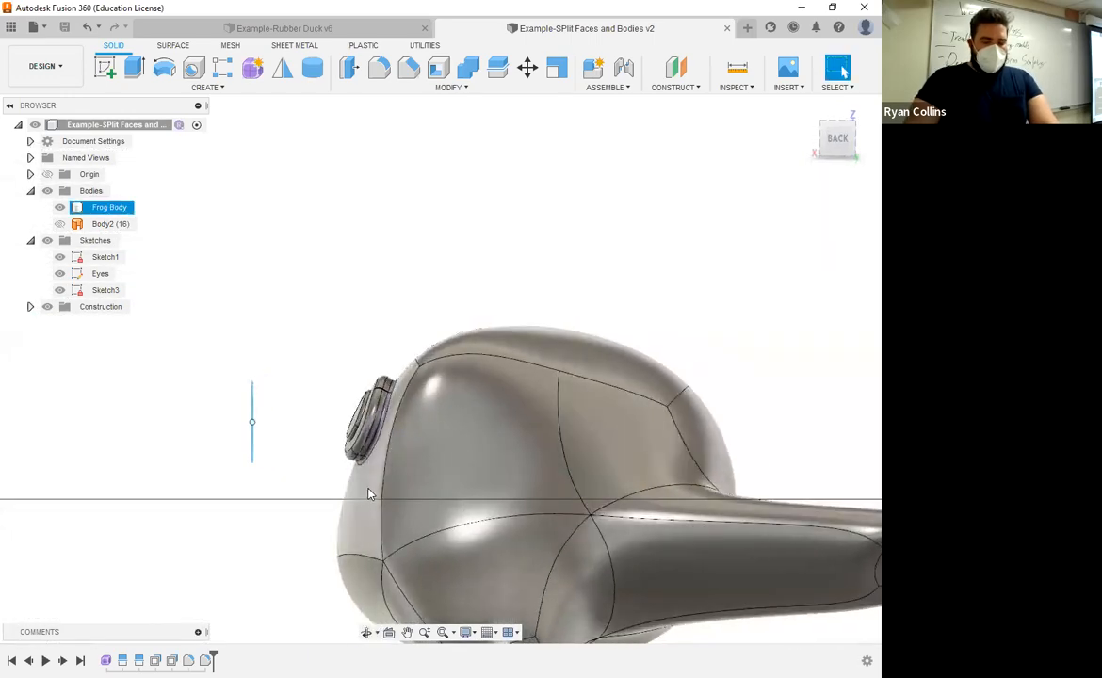
middle_click_drag(356, 495, 475, 482, "shift")
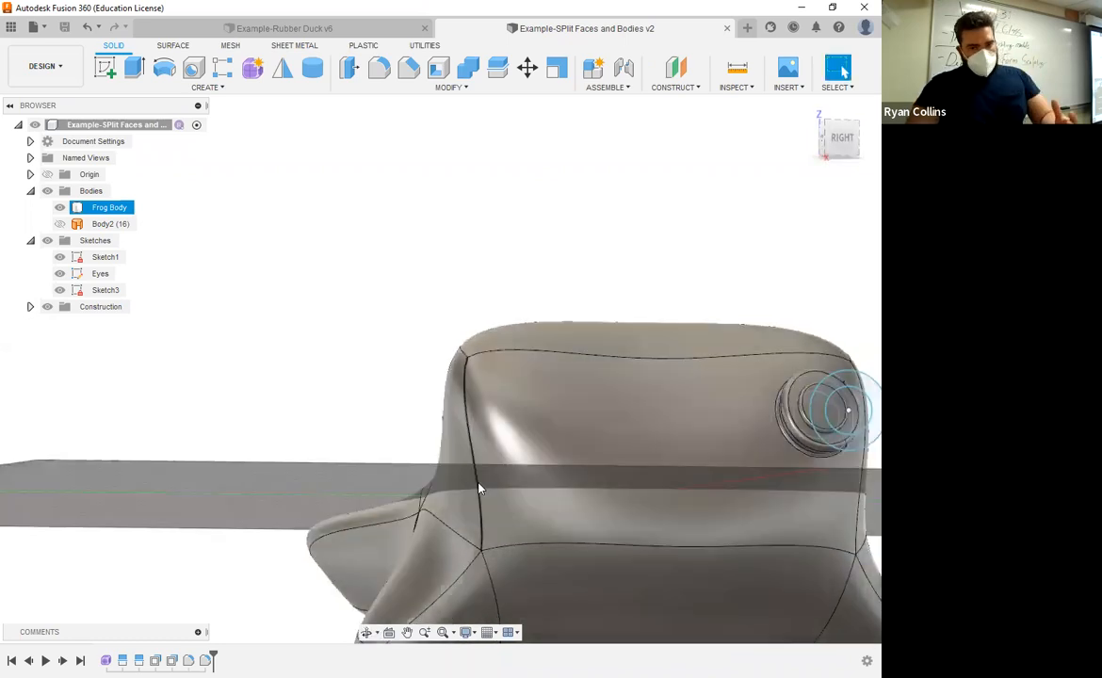
scroll(618, 359, "down", 4)
middle_click_drag(774, 285, 527, 396, "shift")
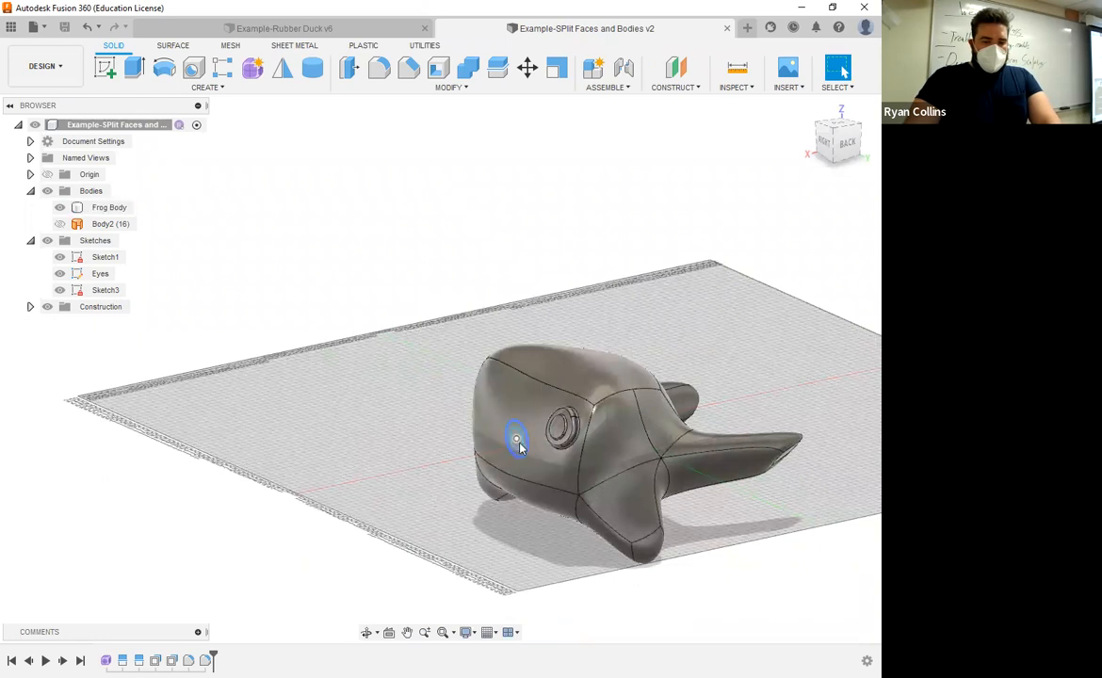
left_click(518, 409)
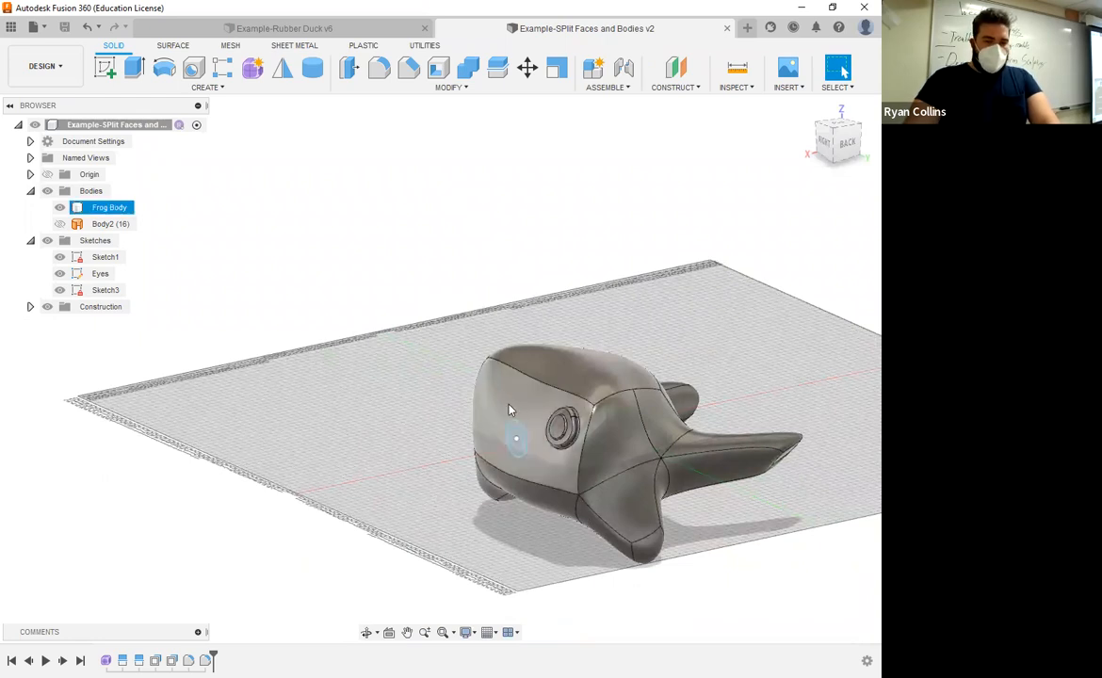
left_click(285, 70)
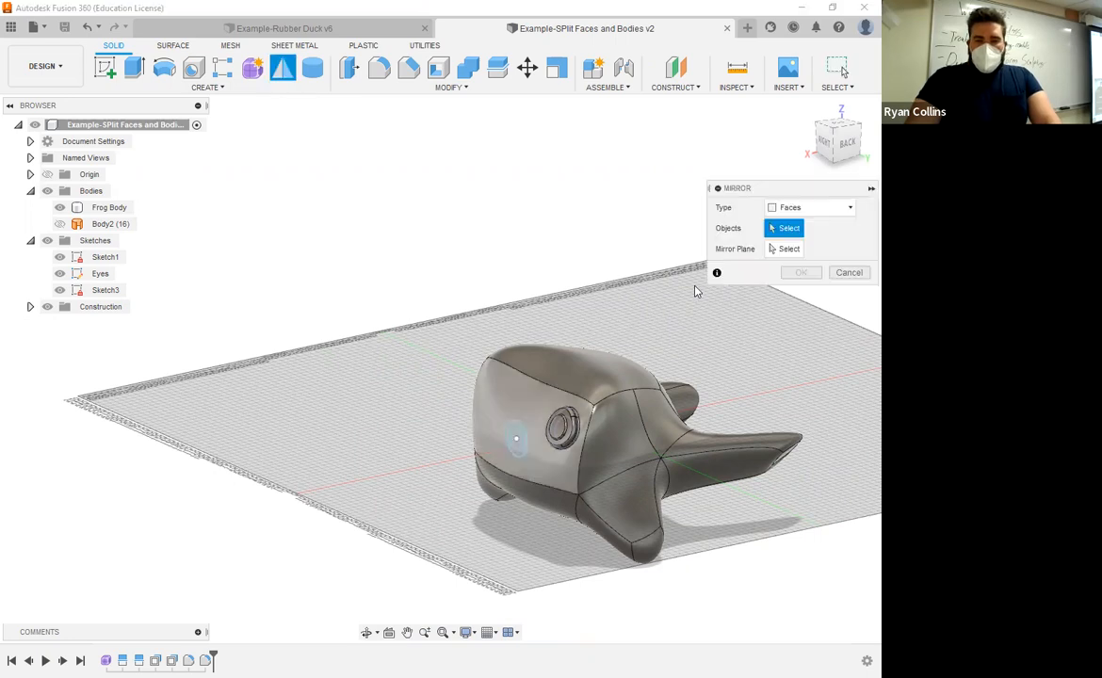
left_click(782, 209)
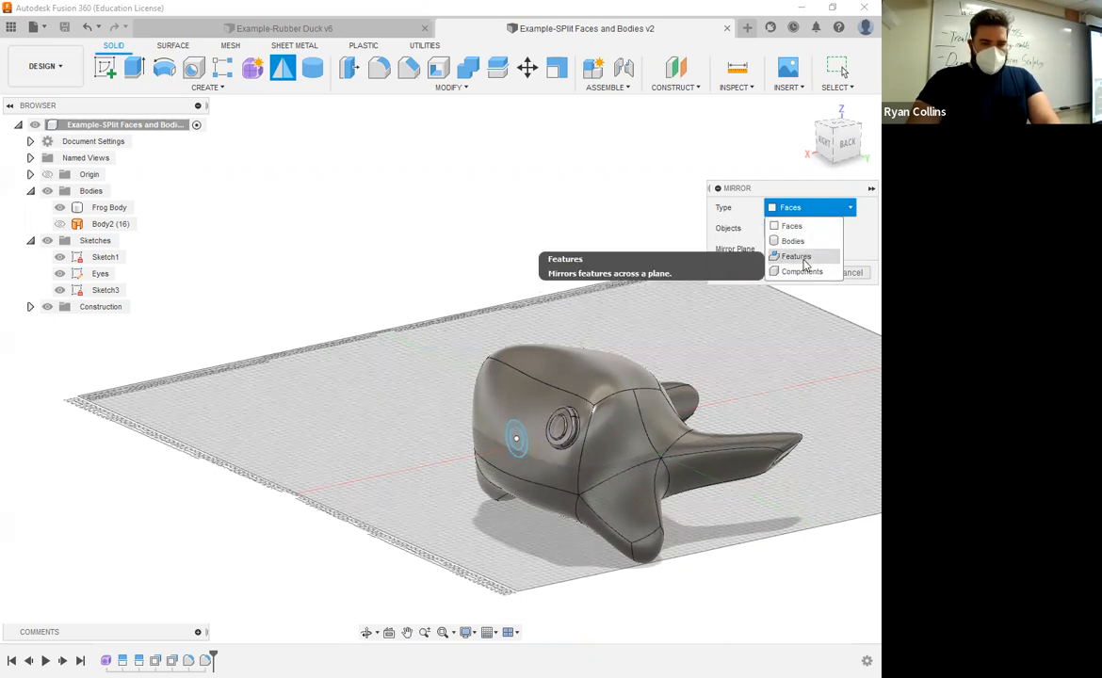
left_click(803, 272)
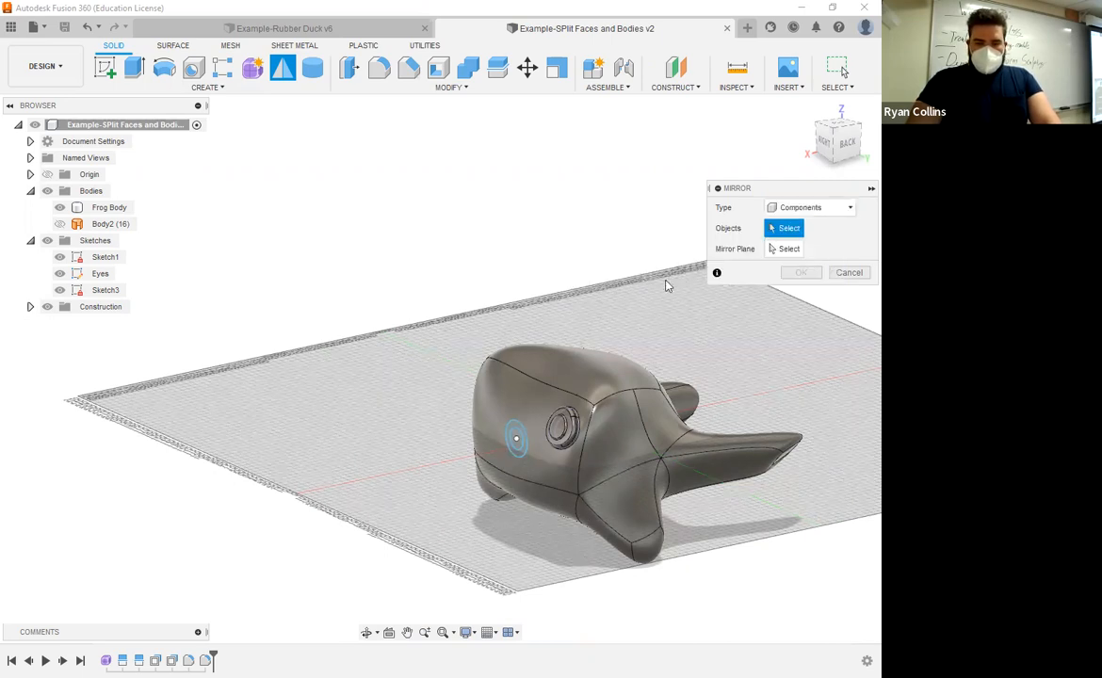
left_click(786, 208)
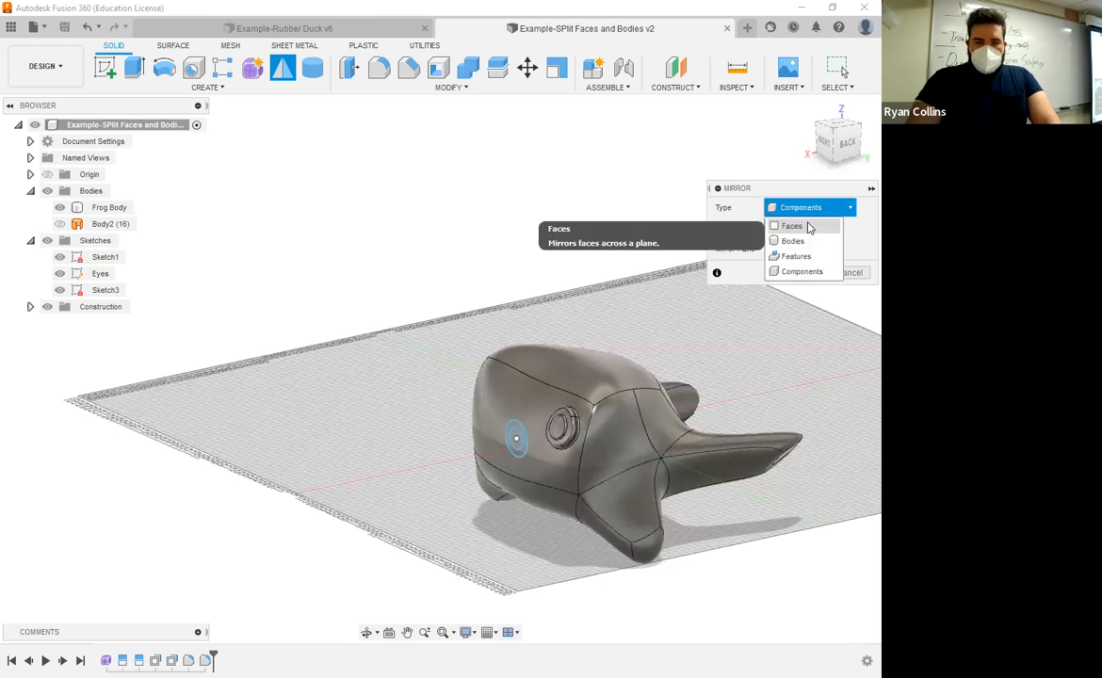
left_click(807, 227)
left_click(848, 273)
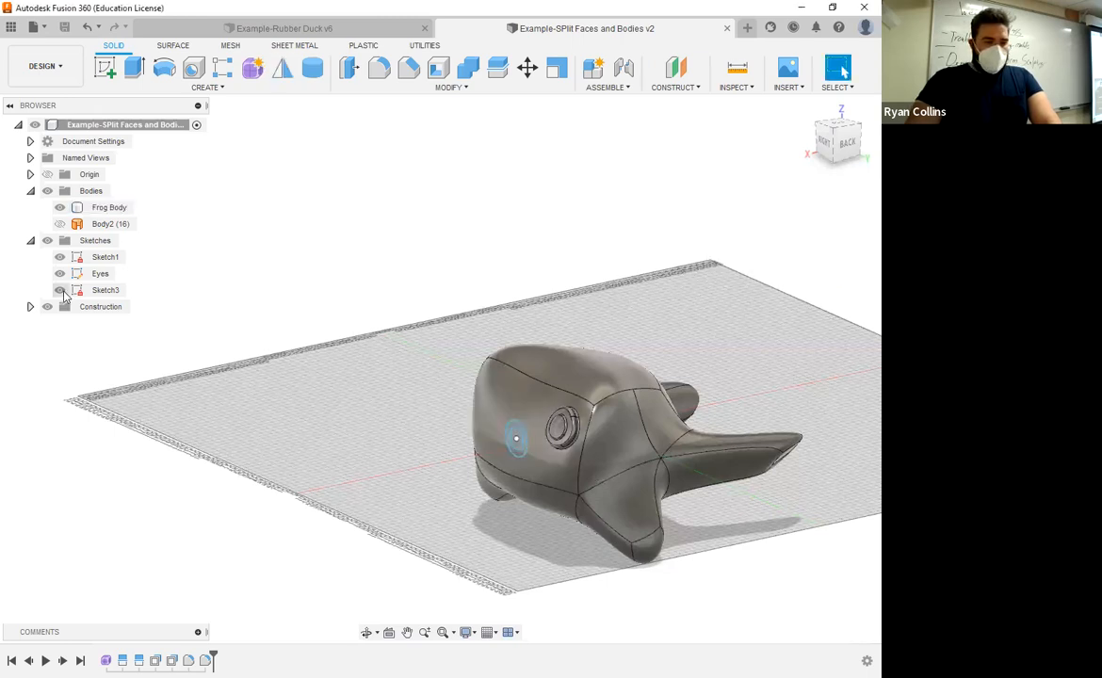
Step: Apply Slice Sketch to the Eyes sketch from its context options in the browser
right_click(104, 274)
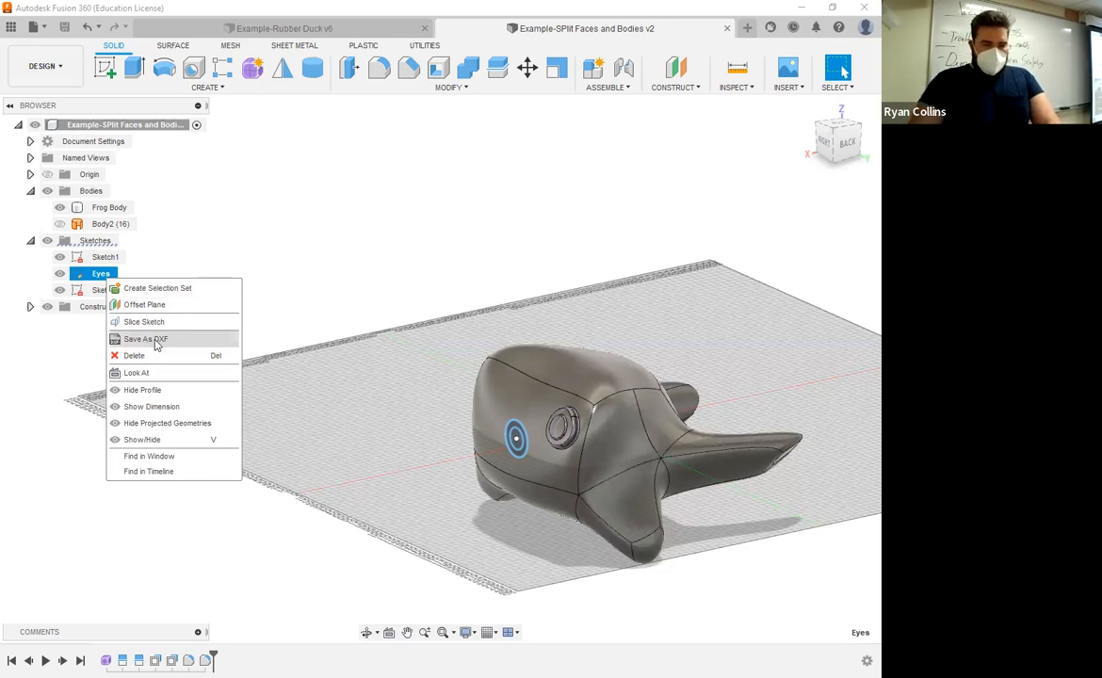
left_click(247, 261)
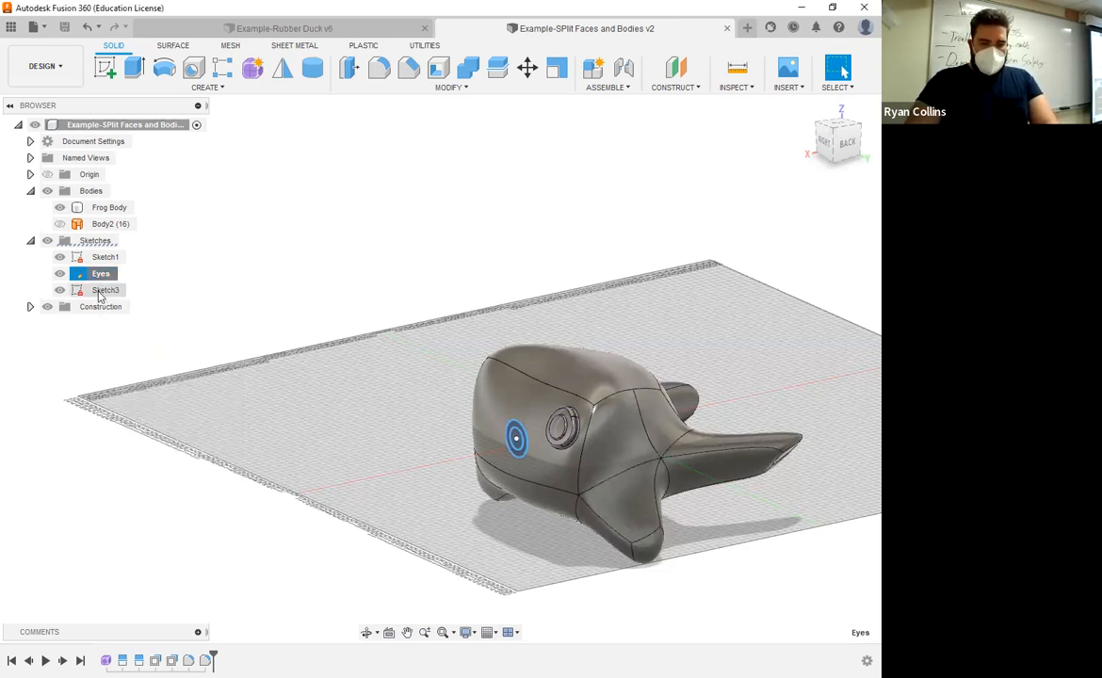
left_click(99, 293)
left_click(102, 278)
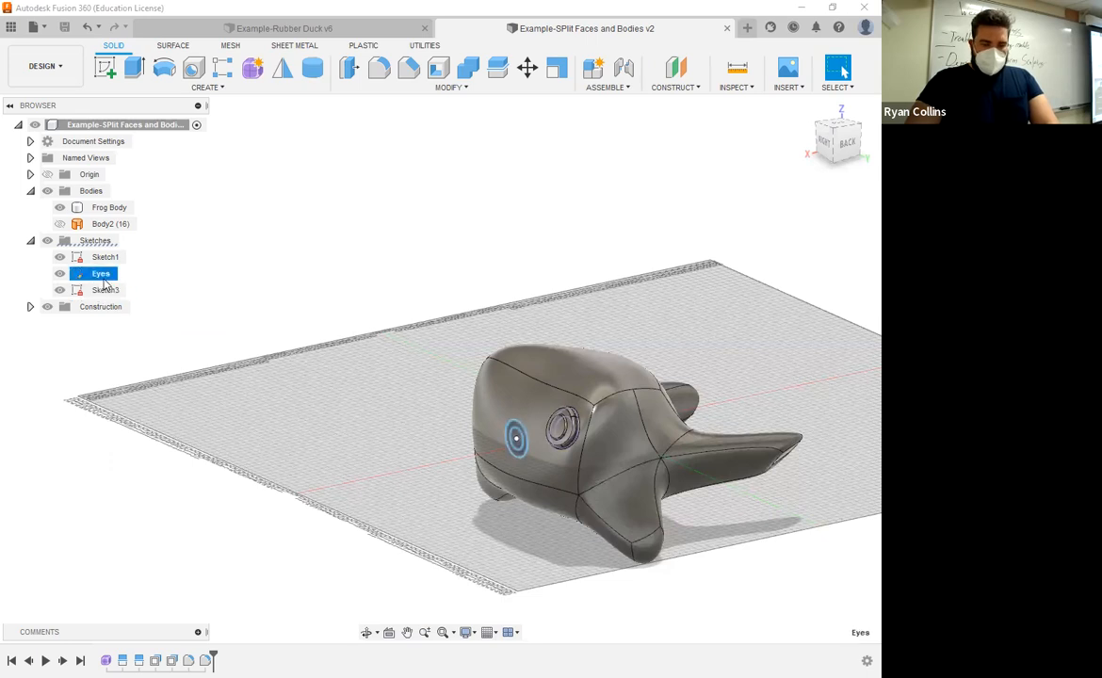
right_click(105, 281)
left_click(173, 251)
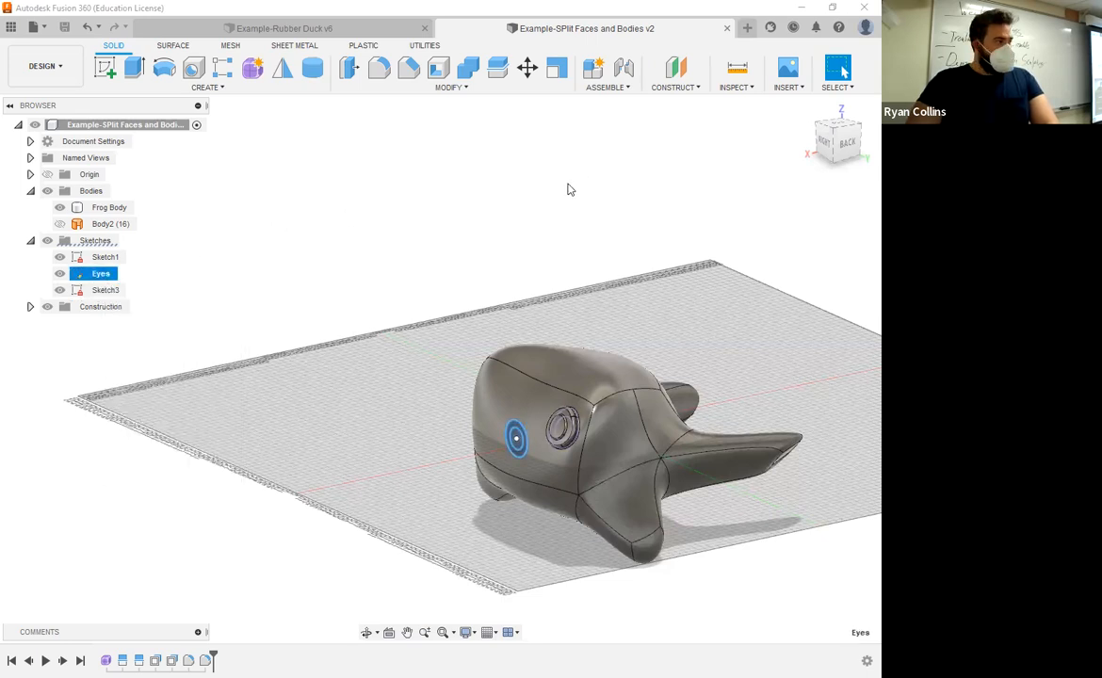
right_click(100, 277)
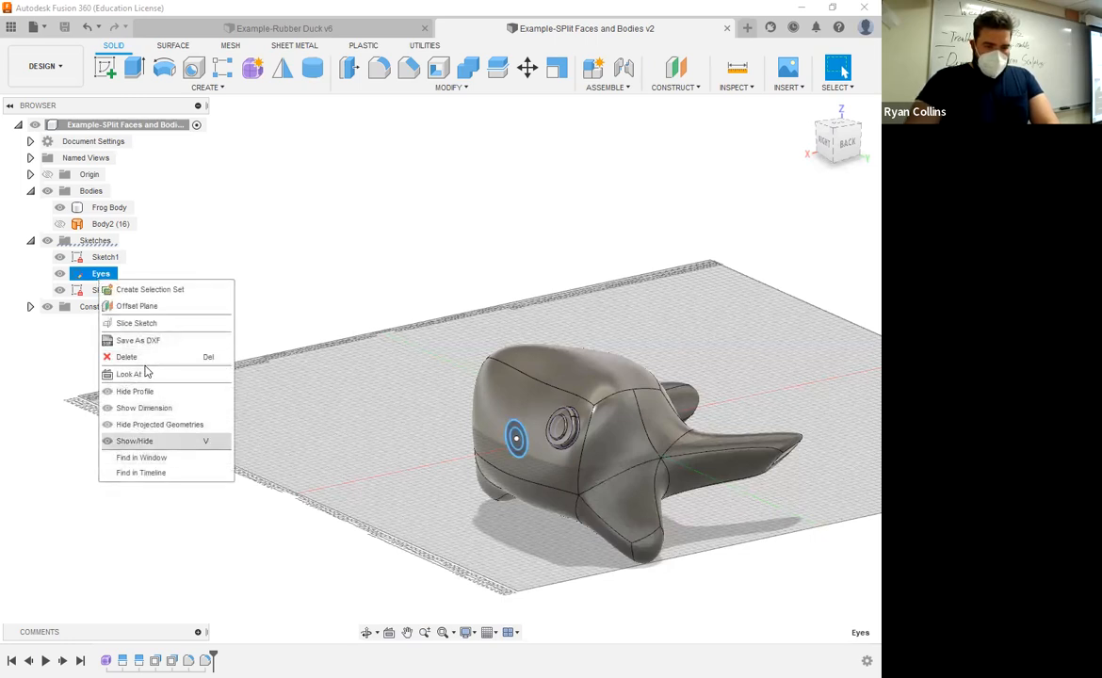
left_click(156, 327)
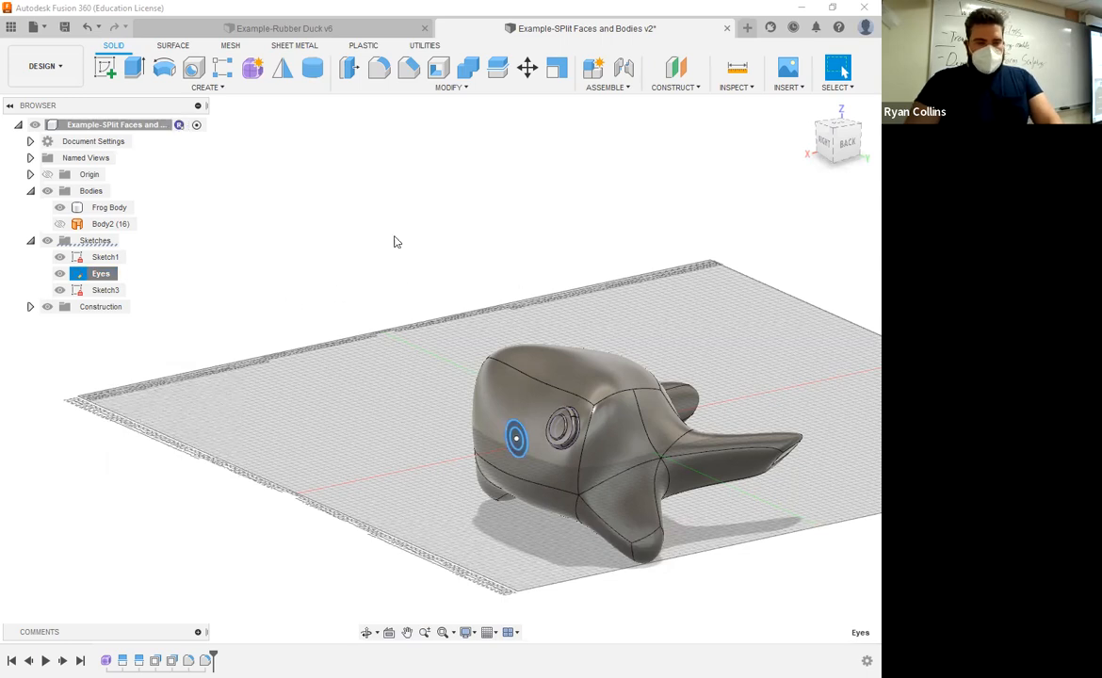
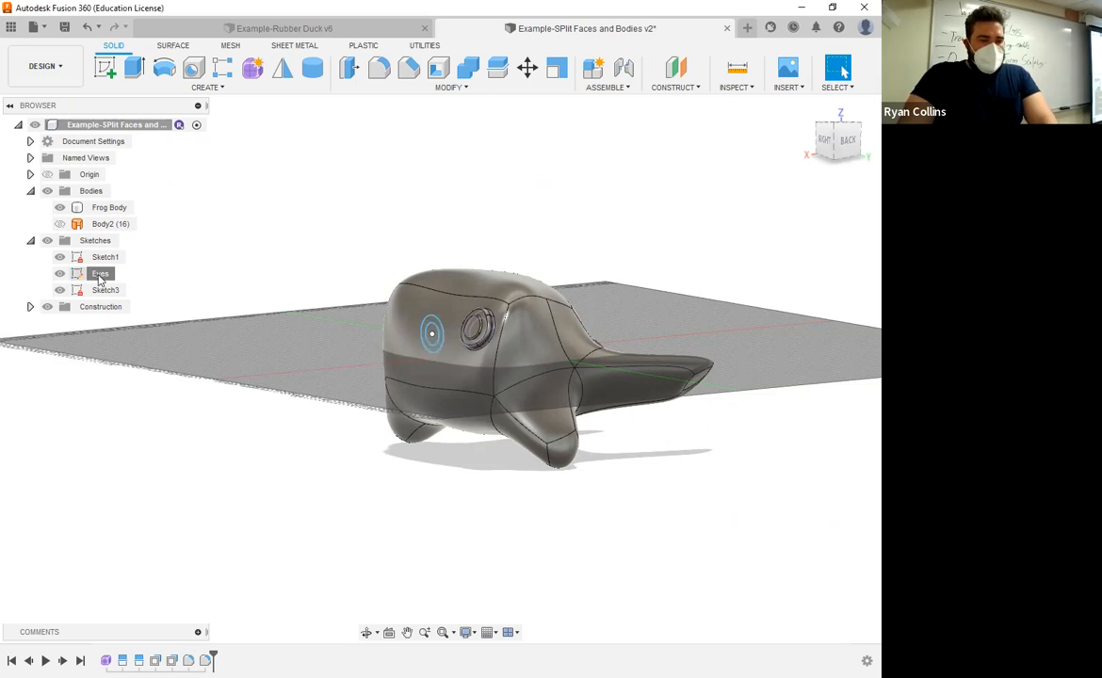
Step: Reopen the frog's Form1 feature for editing so its sketches become editable
right_click(101, 277)
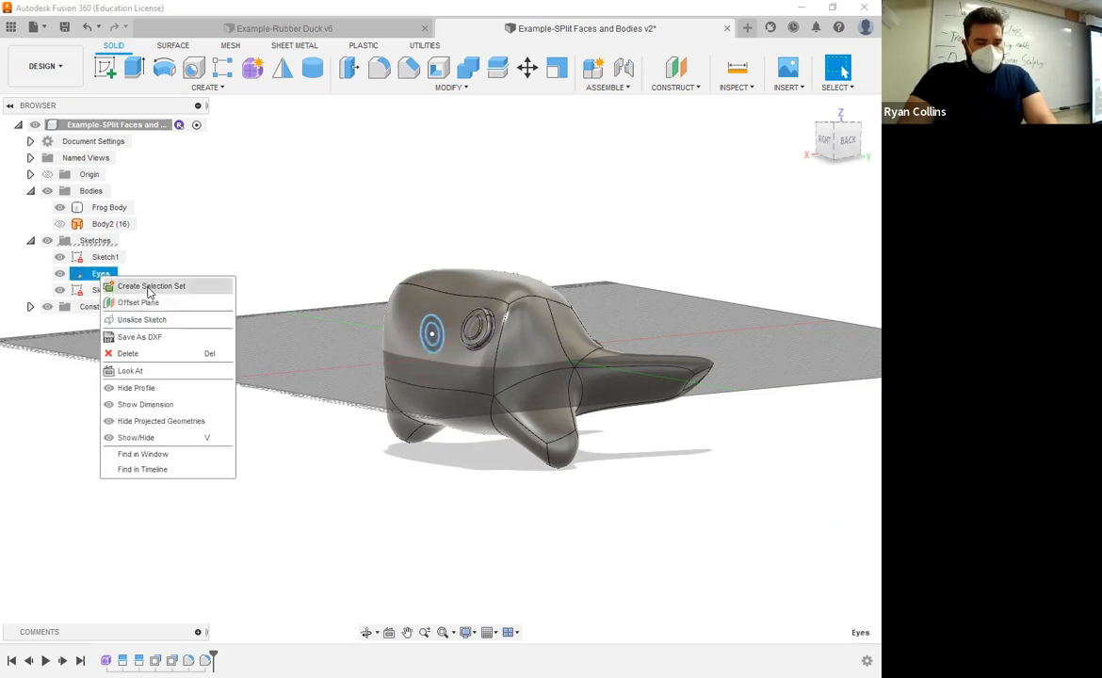
left_click(338, 221)
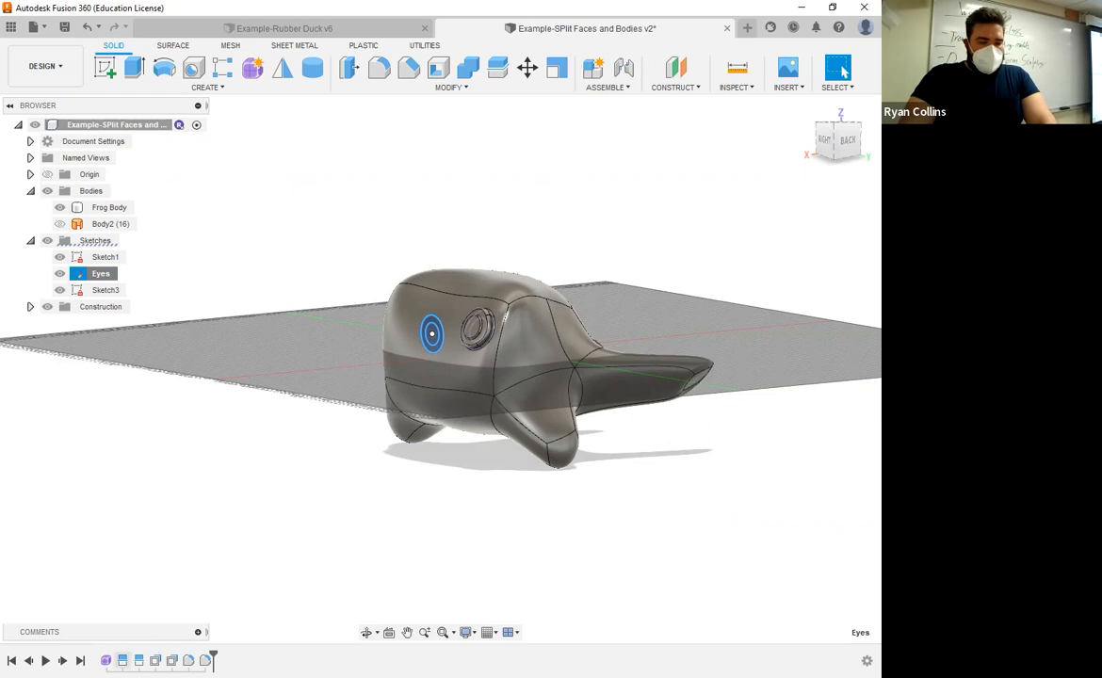
right_click(106, 660)
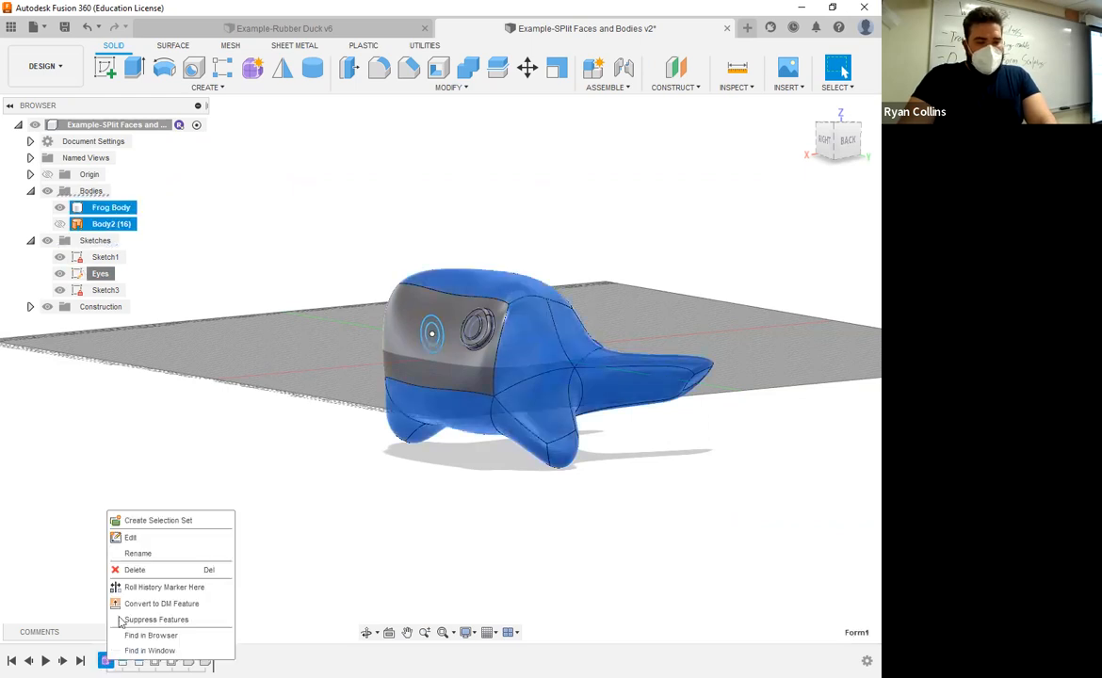
left_click(132, 538)
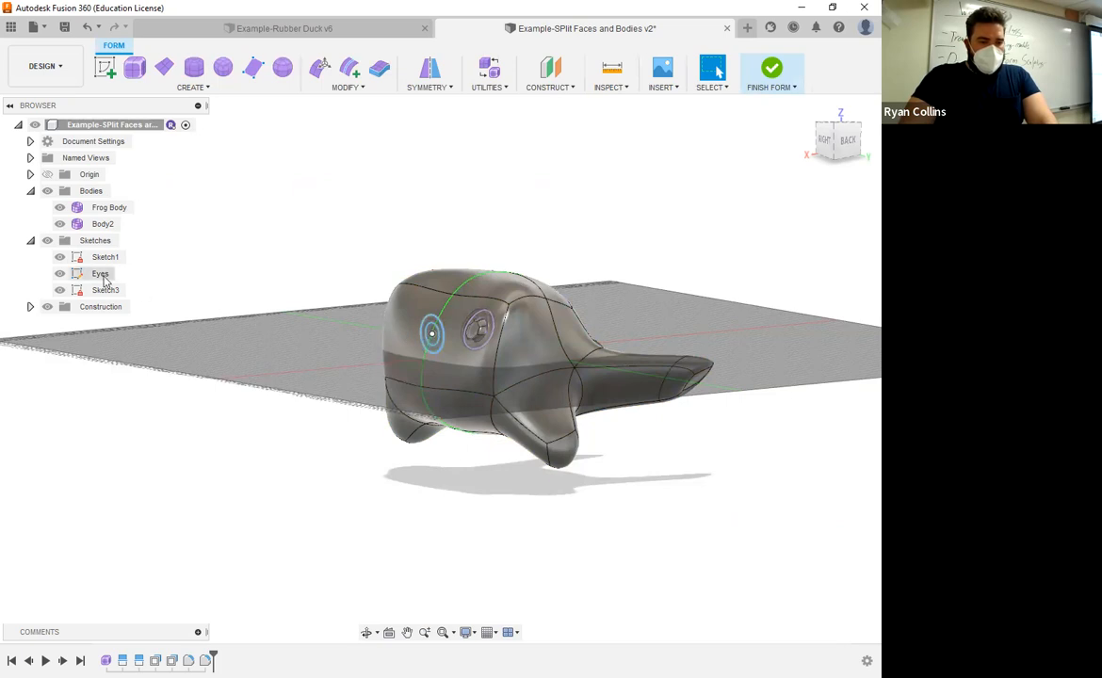
right_click(102, 274)
key("Escape")
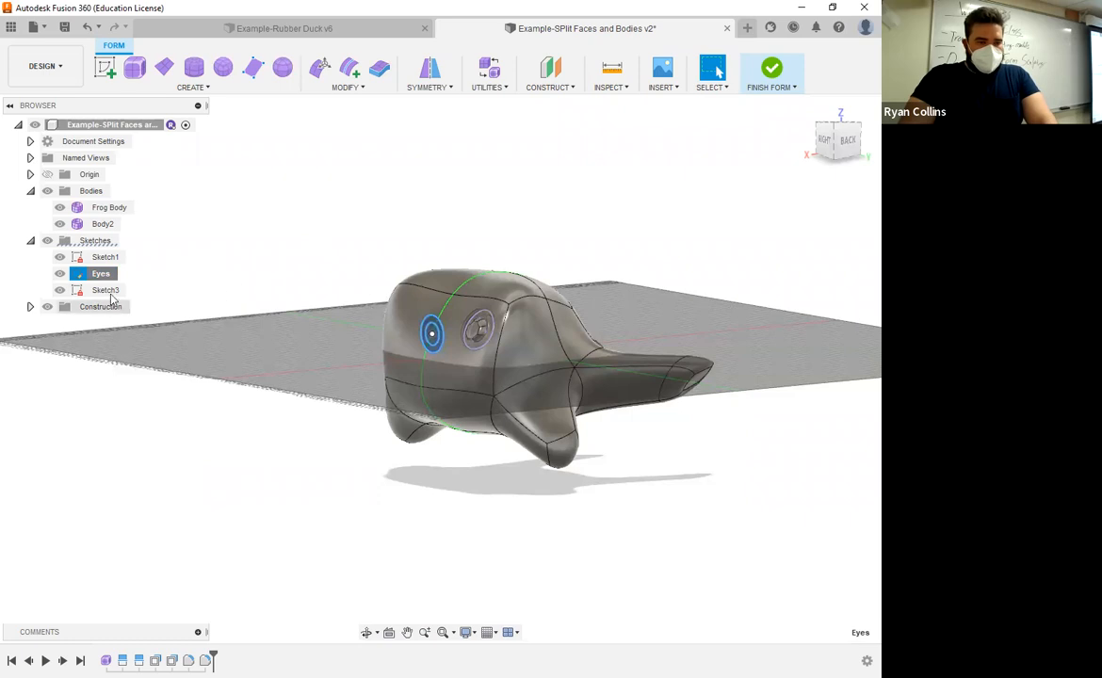
Step: Start a new sketch on the frog and try a sketch mirror with Plane1 as the mirror line
left_click(111, 73)
left_click(463, 383)
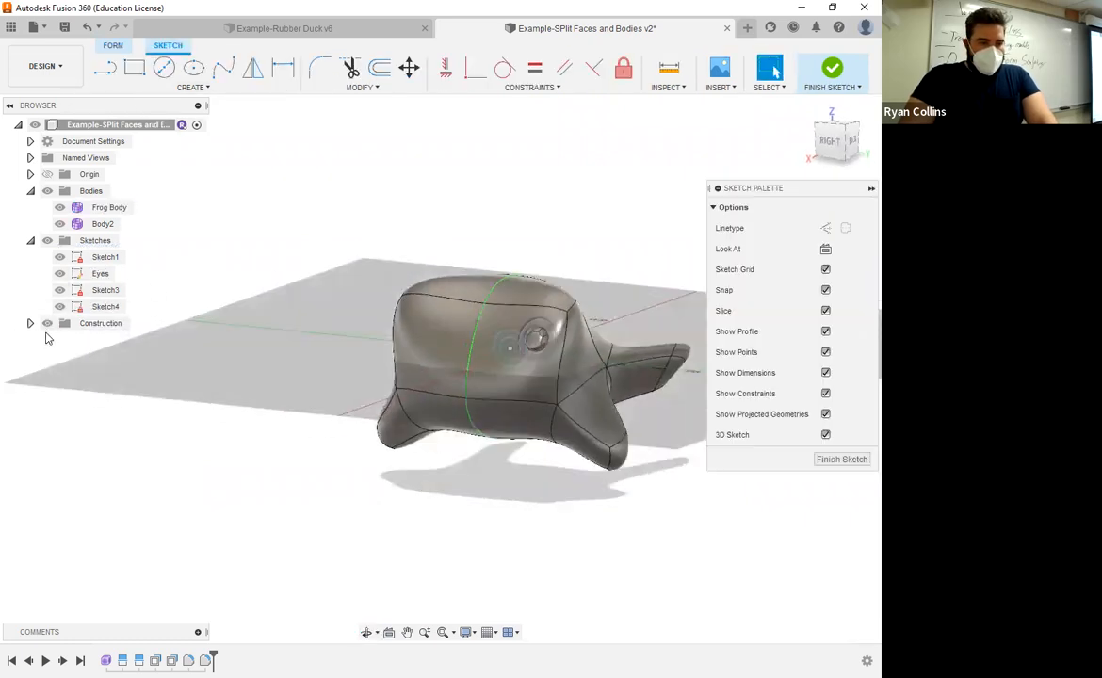
left_click(30, 323)
left_click(101, 339)
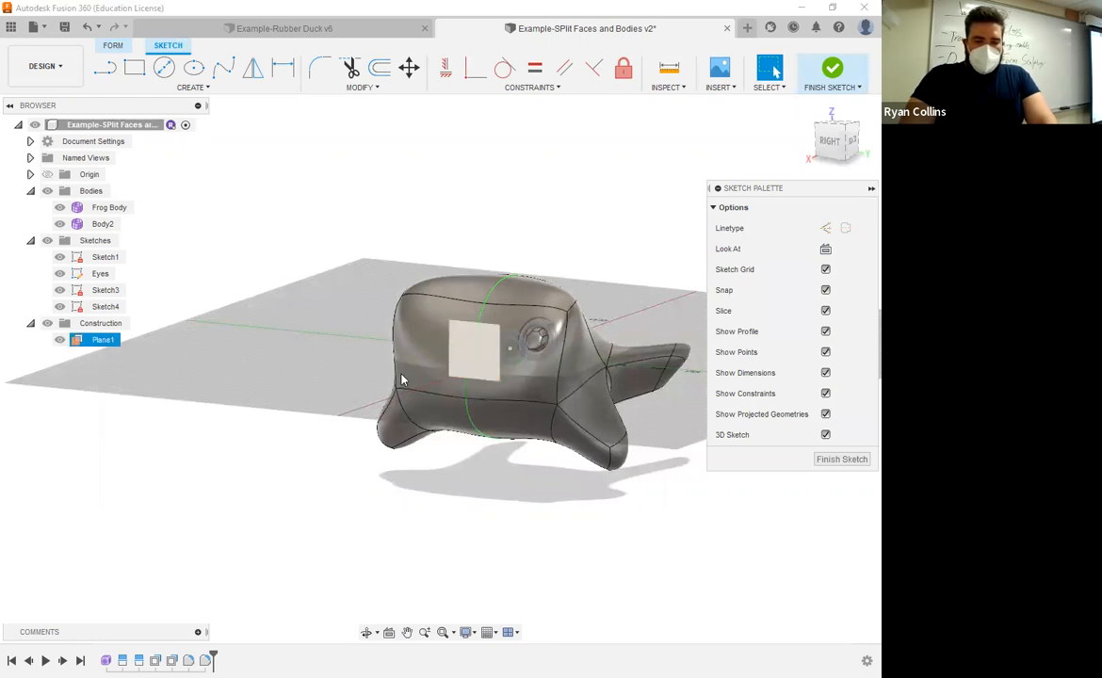
left_click(480, 354)
left_click(830, 146)
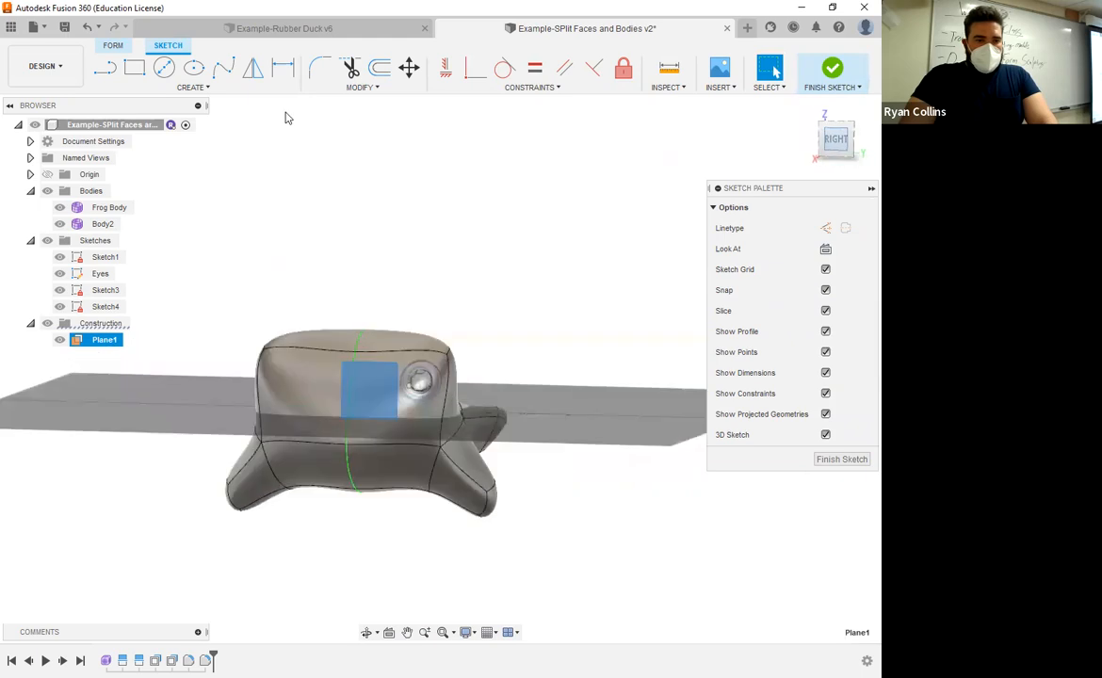
middle_click_drag(458, 332, 115, 456, "shift")
scroll(157, 461, "up", 5)
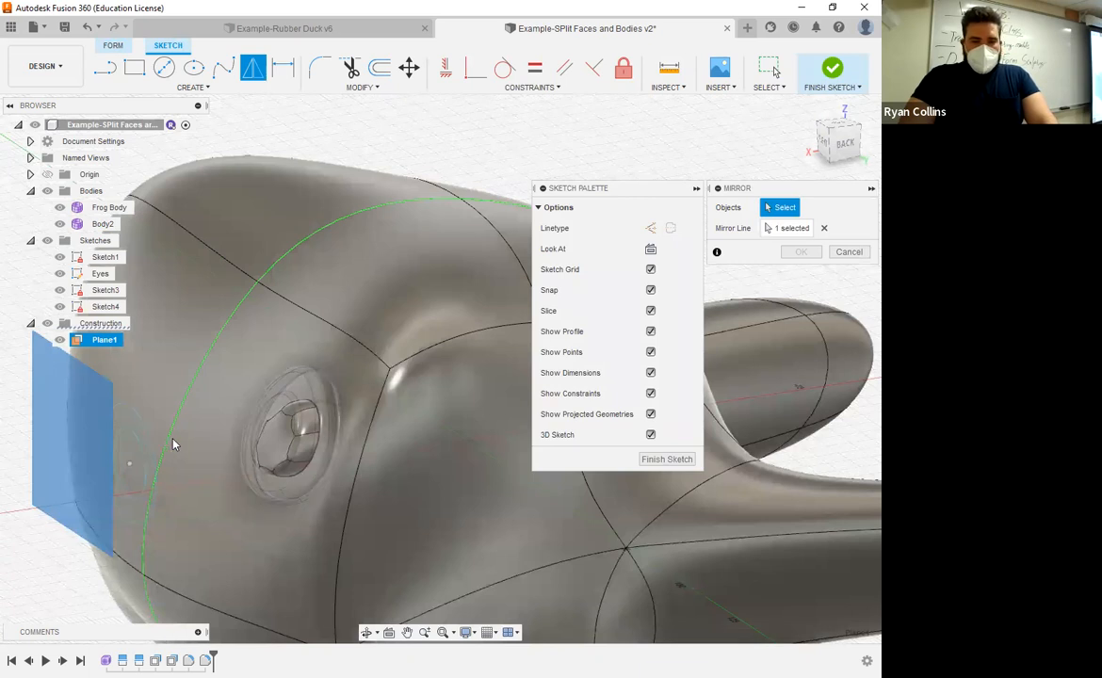
scroll(113, 386, "down", 3)
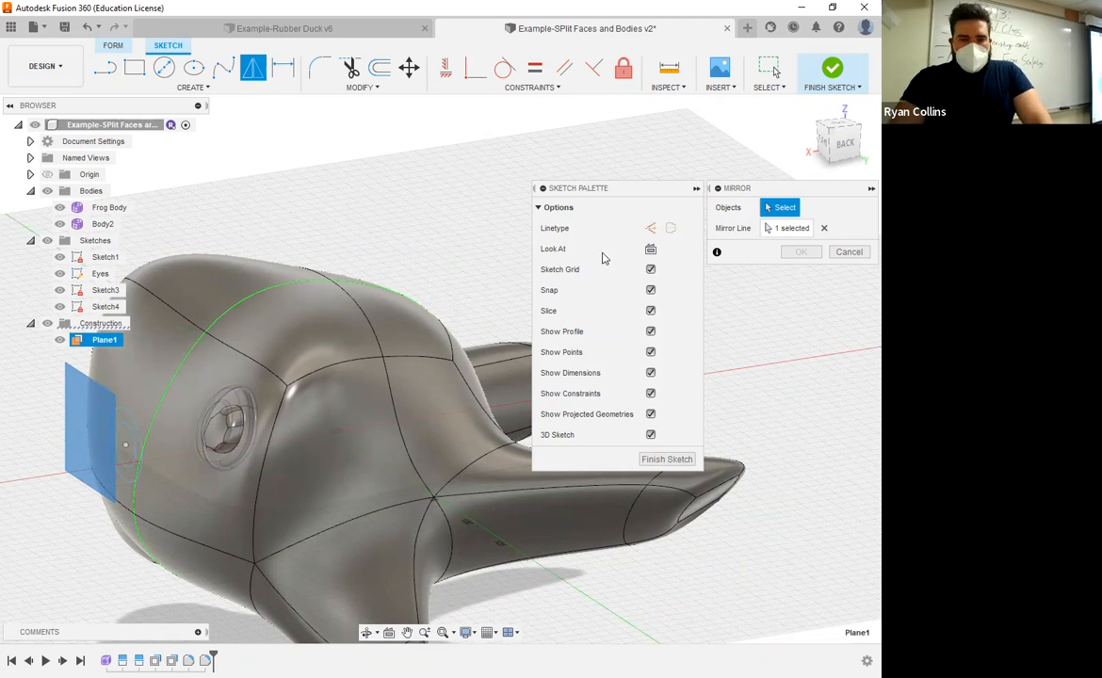
Step: Finish the newly added sketch and delete it
left_click(835, 71)
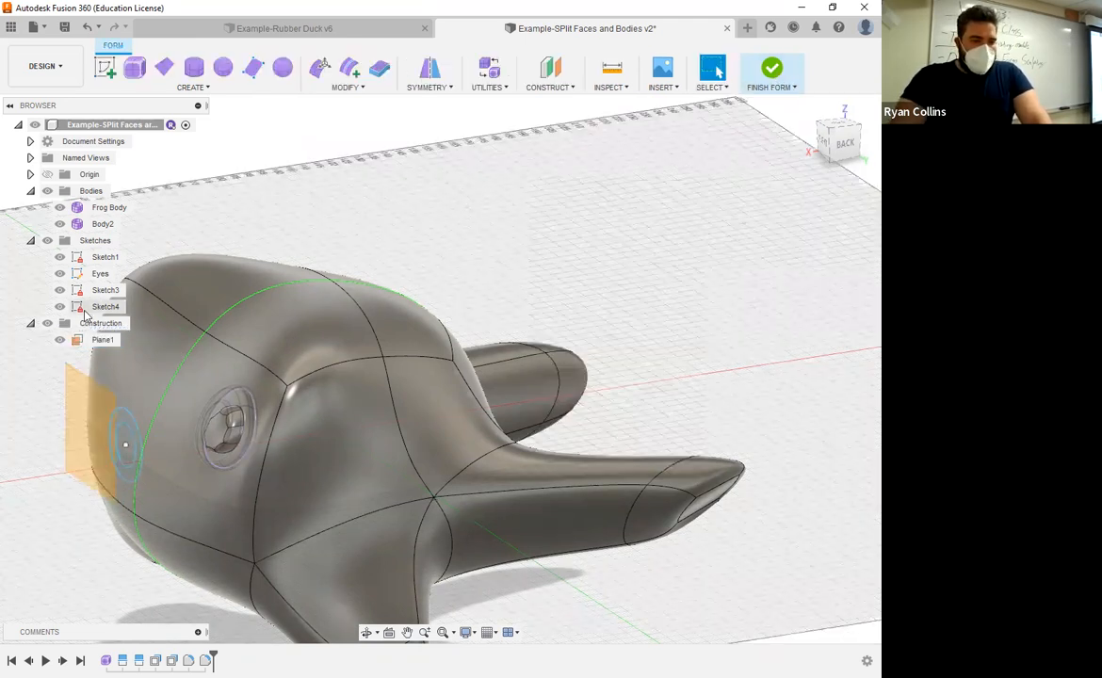
right_click(102, 311)
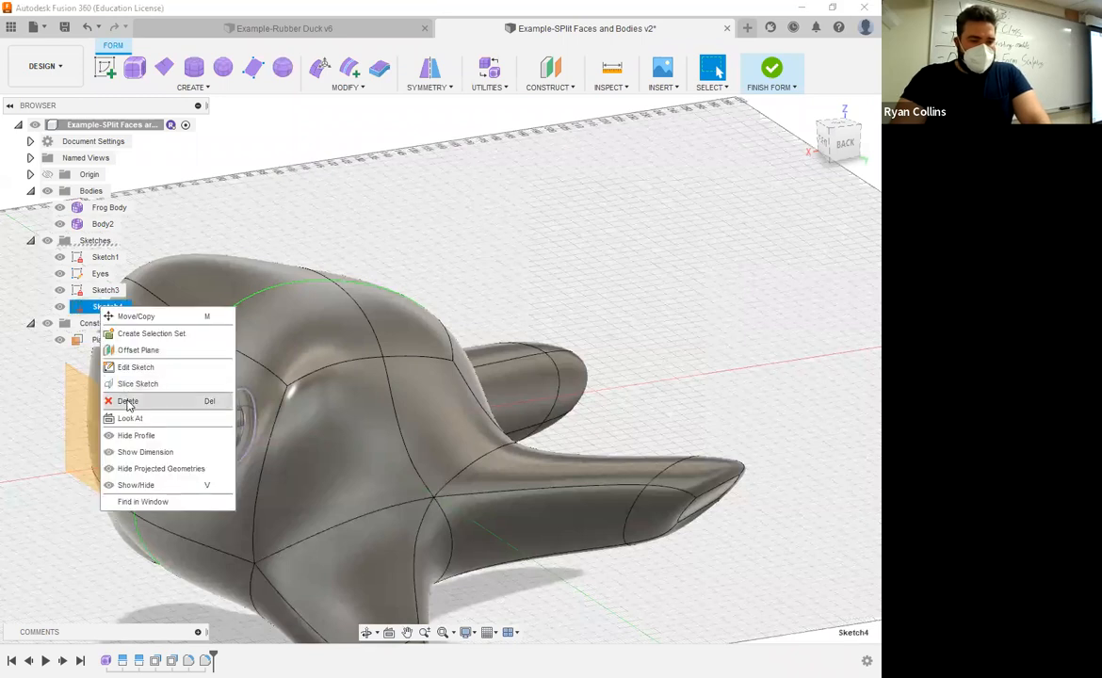
left_click(118, 399)
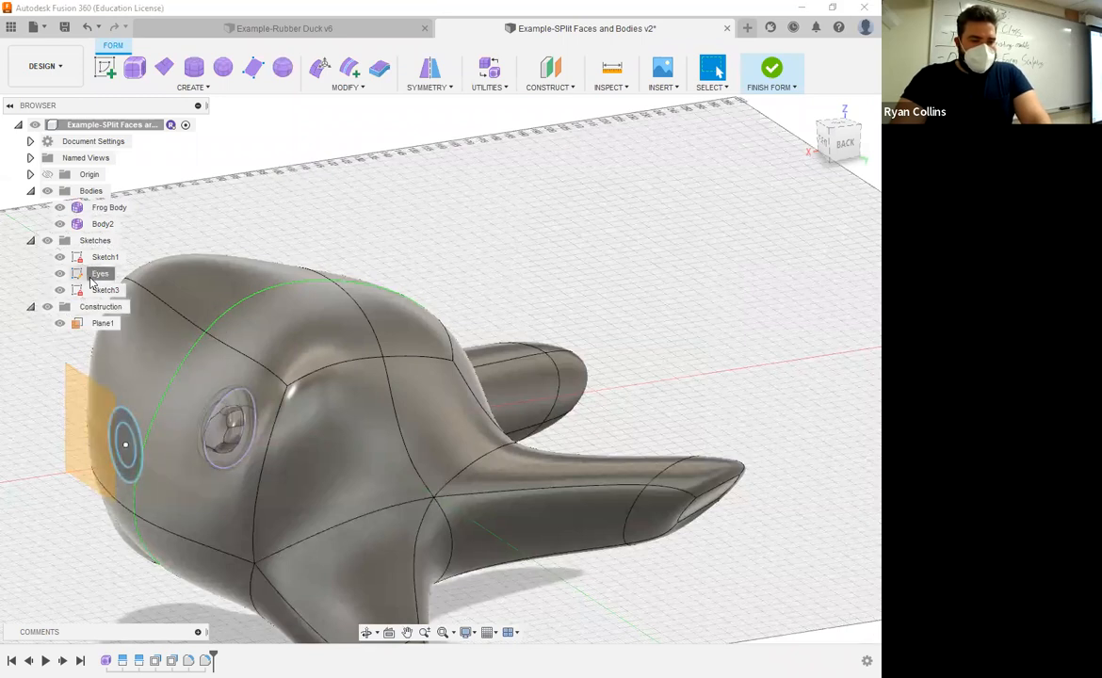
Step: Open the Eyes sketch for editing
right_click(102, 274)
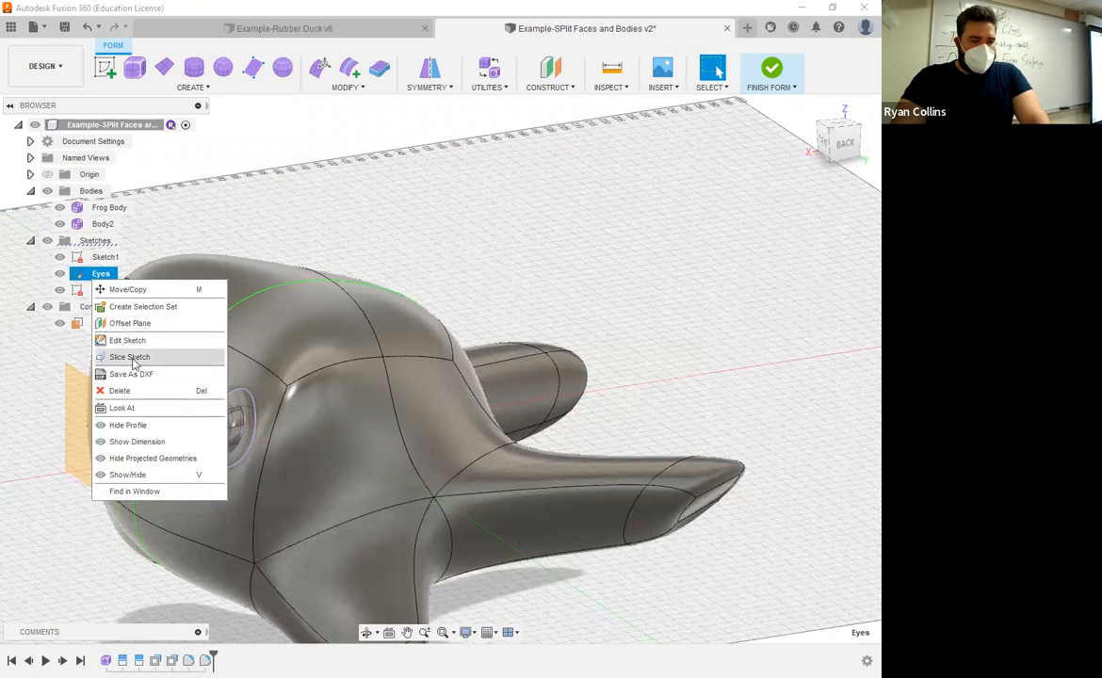
left_click(133, 344)
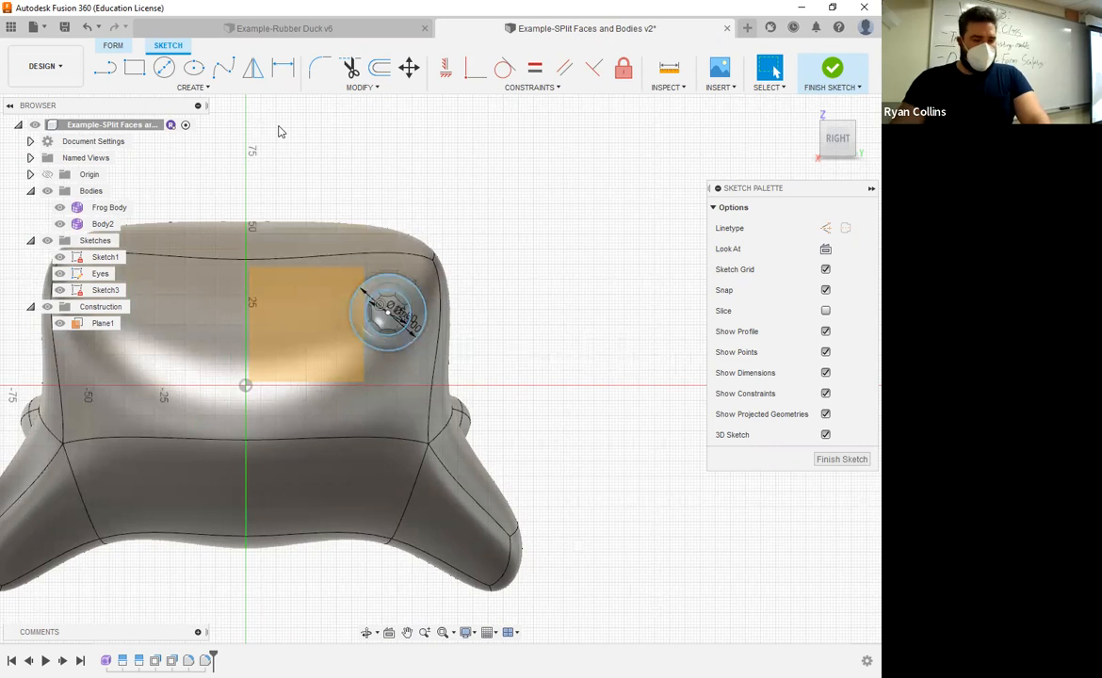
middle_click_drag(455, 249, 509, 179, "shift")
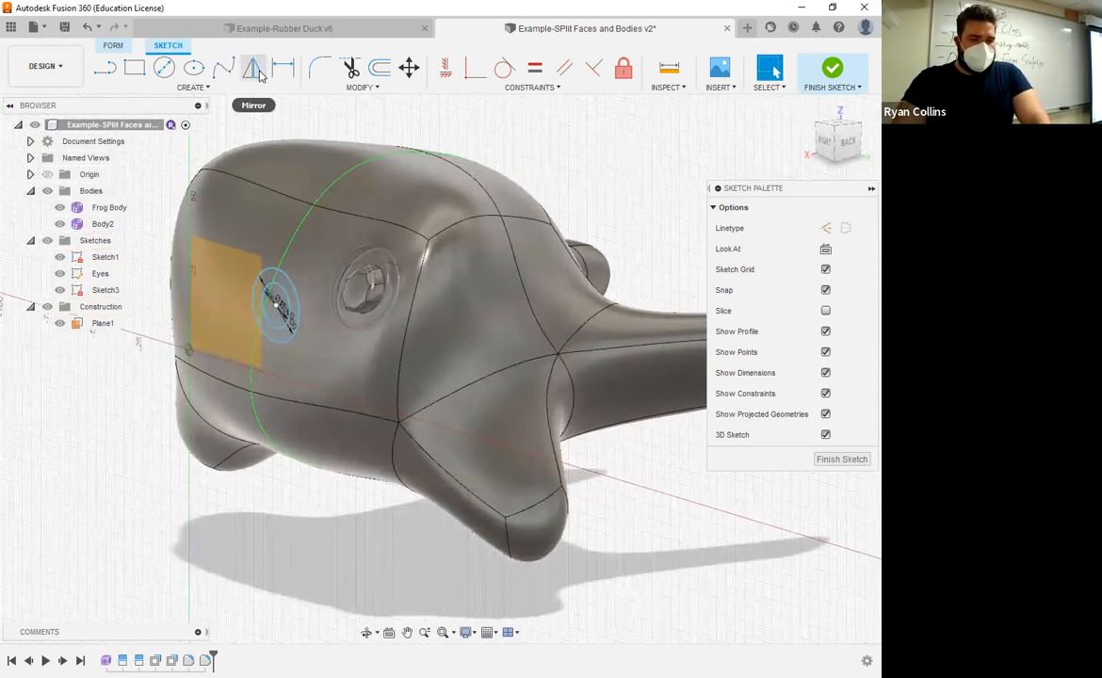
left_click(260, 74)
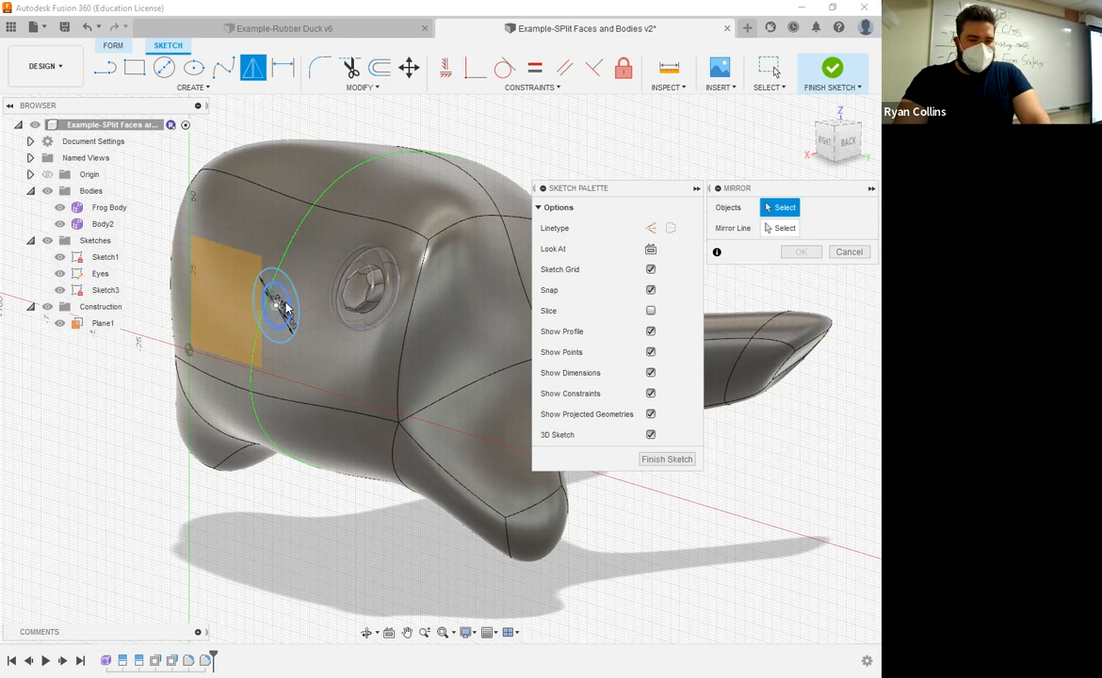
left_click(296, 299)
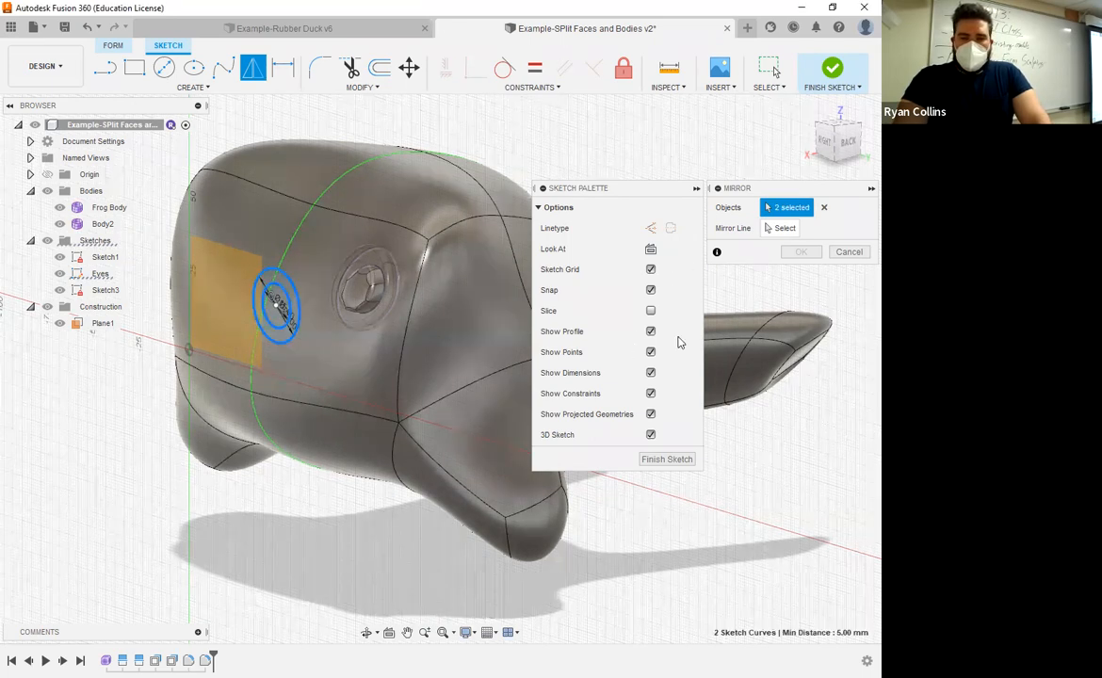
left_click(768, 223)
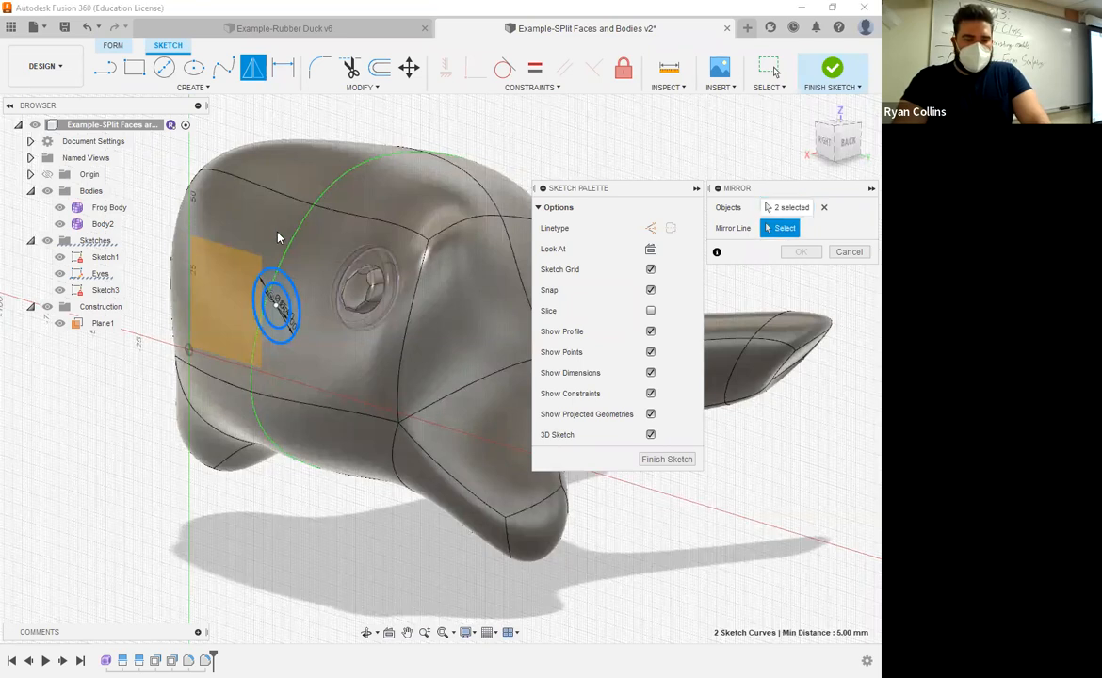
middle_click_drag(405, 276, 354, 245, "shift")
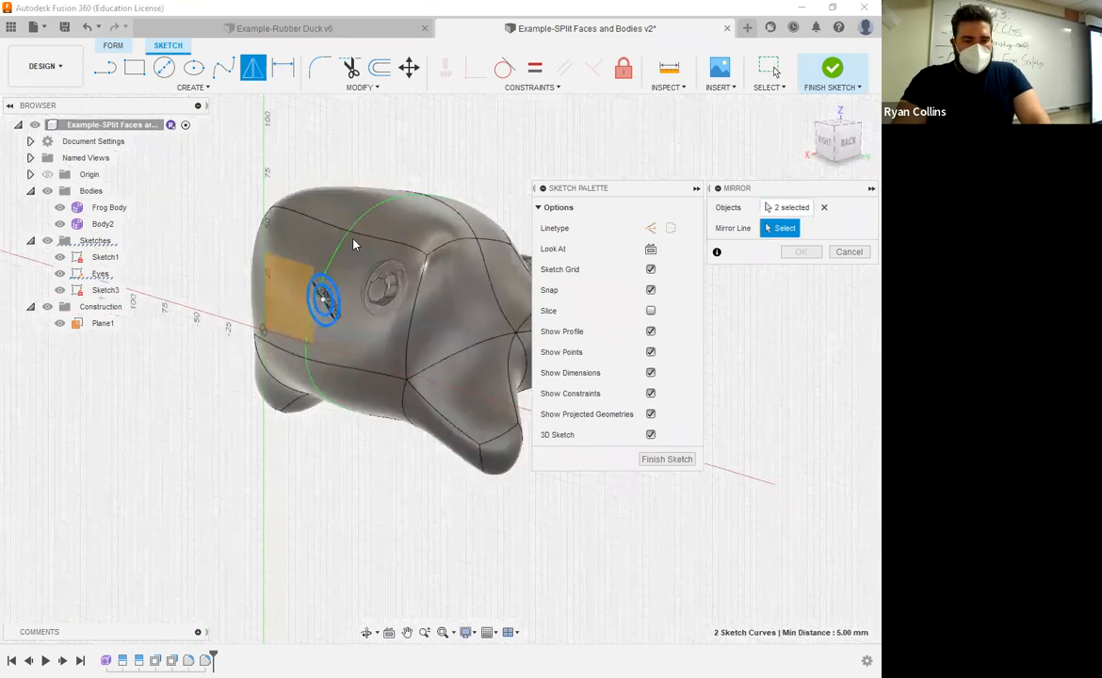
scroll(359, 215, "down", 1)
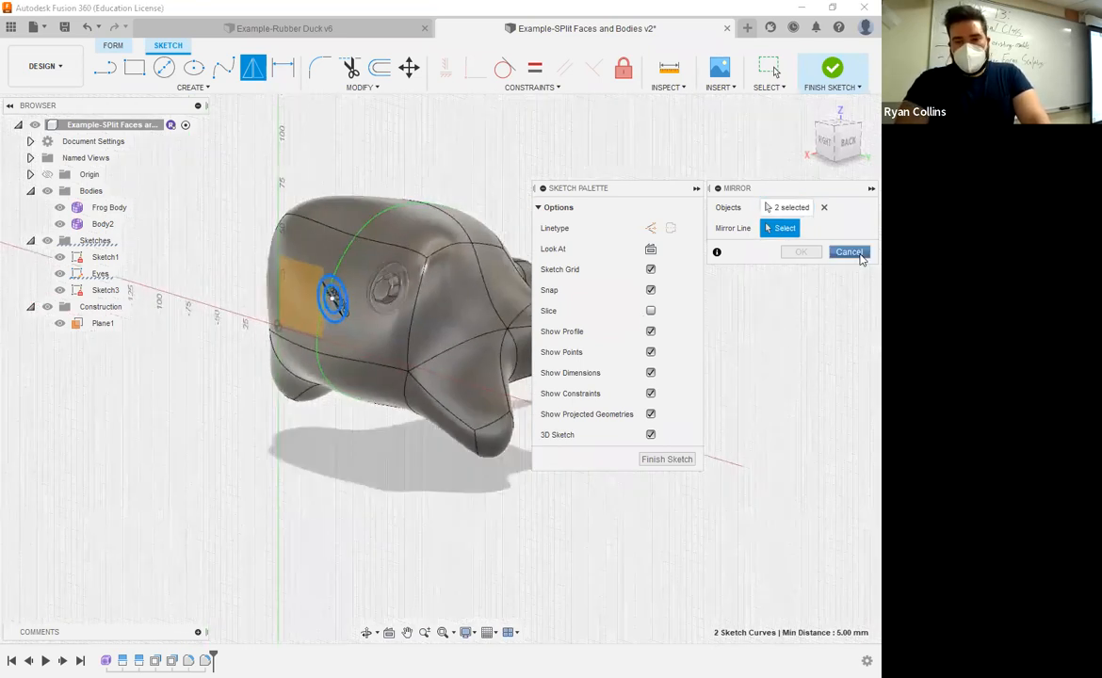
left_click(848, 252)
Step: Draw a vertical construction line along the frog's center axis, from above the head to below the feet
middle_click_drag(584, 222, 306, 242, "shift")
left_click_drag(306, 242, 282, 320)
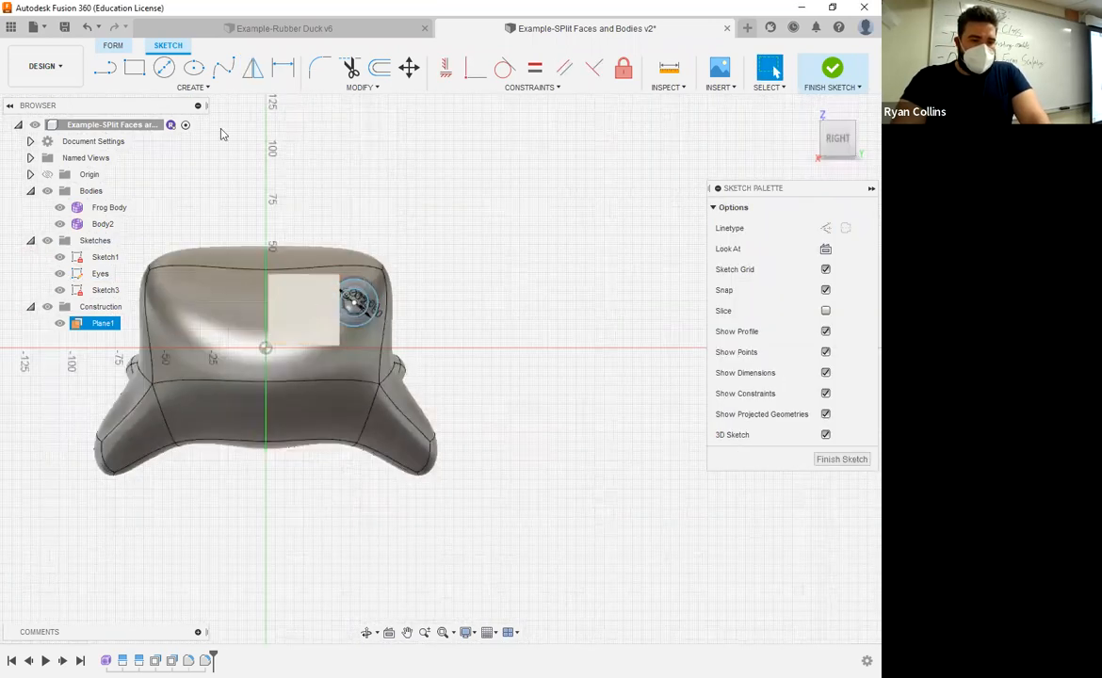
left_click(105, 68)
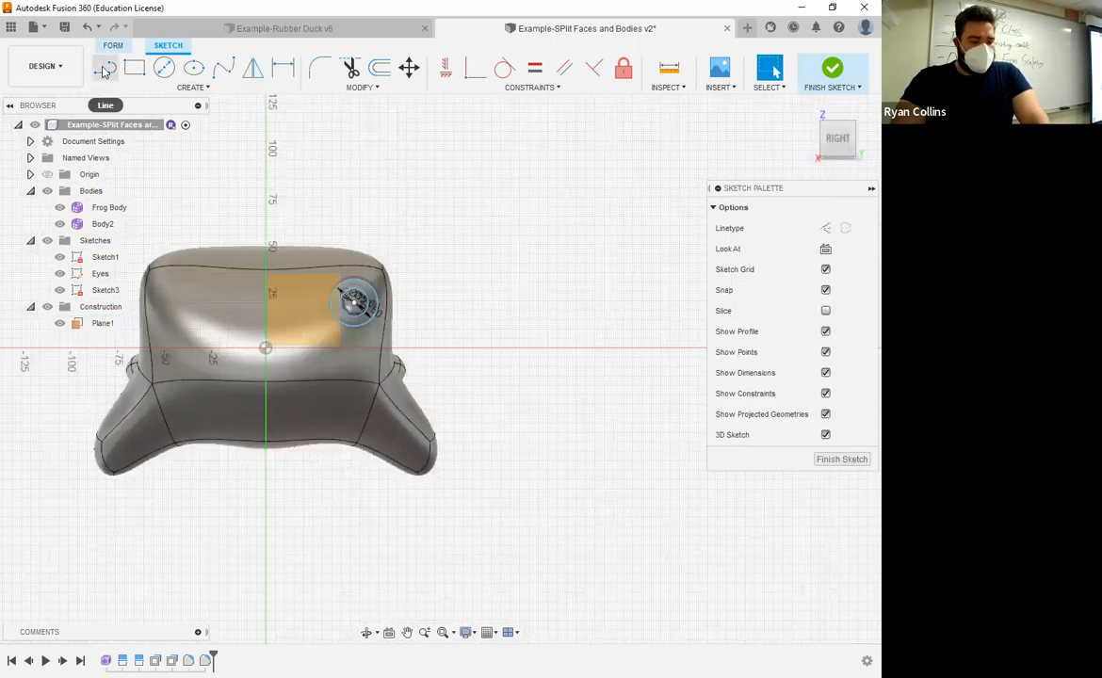
left_click(265, 213)
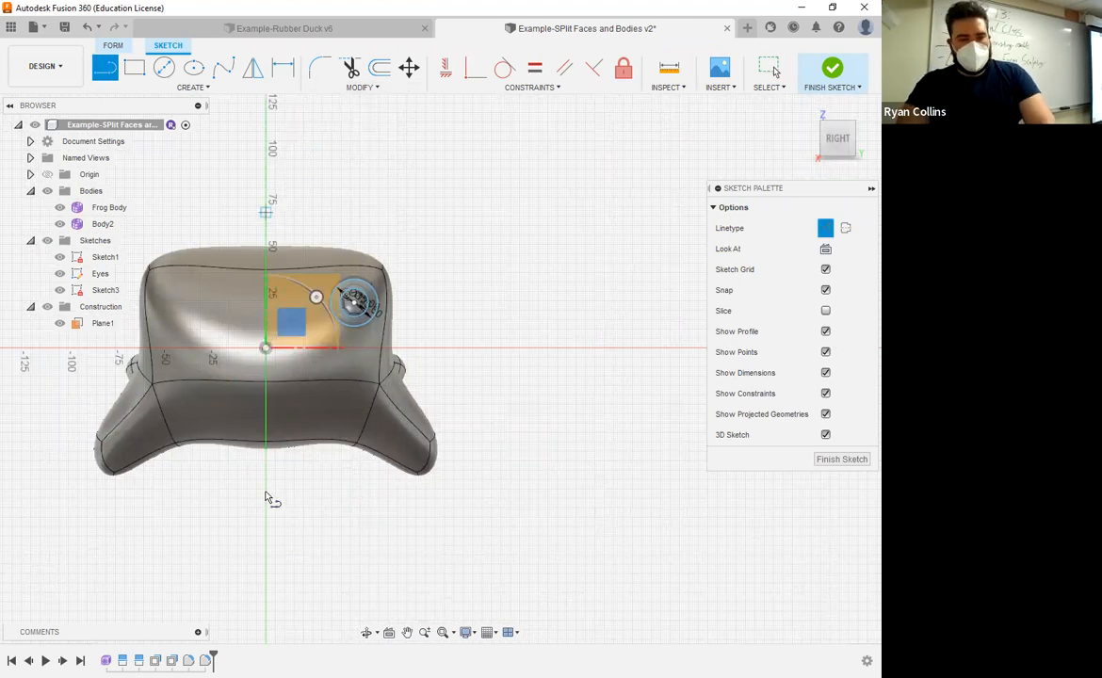
key("Escape")
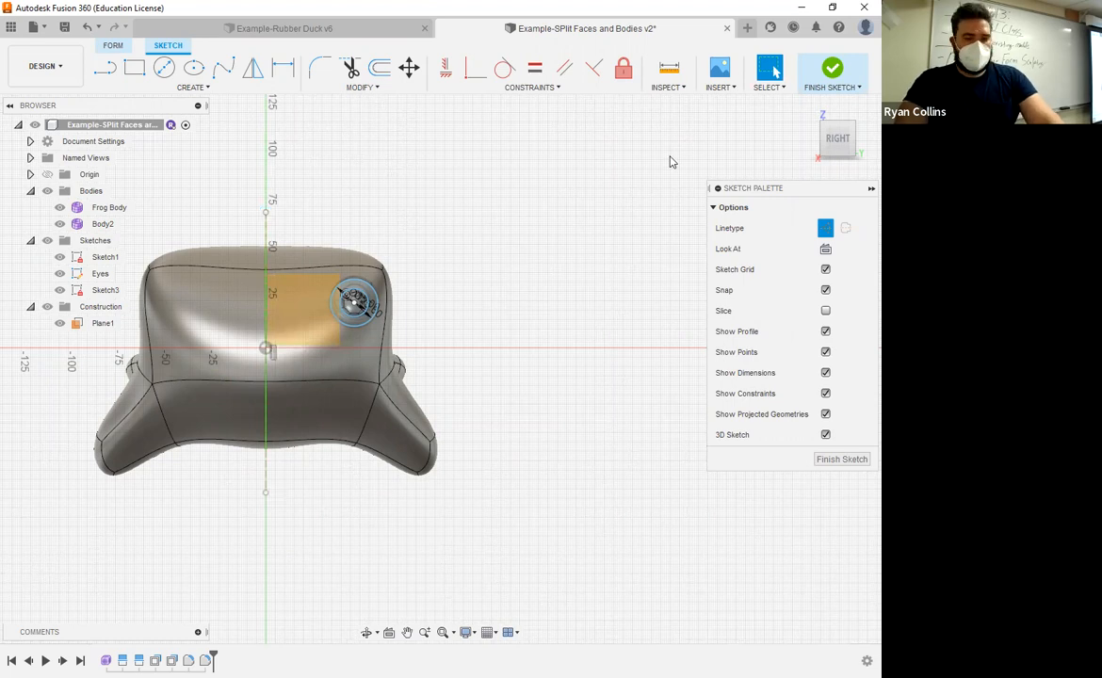
Step: Mirror the two concentric eye circles across the vertical construction line and finish the Eyes sketch
left_click(252, 69)
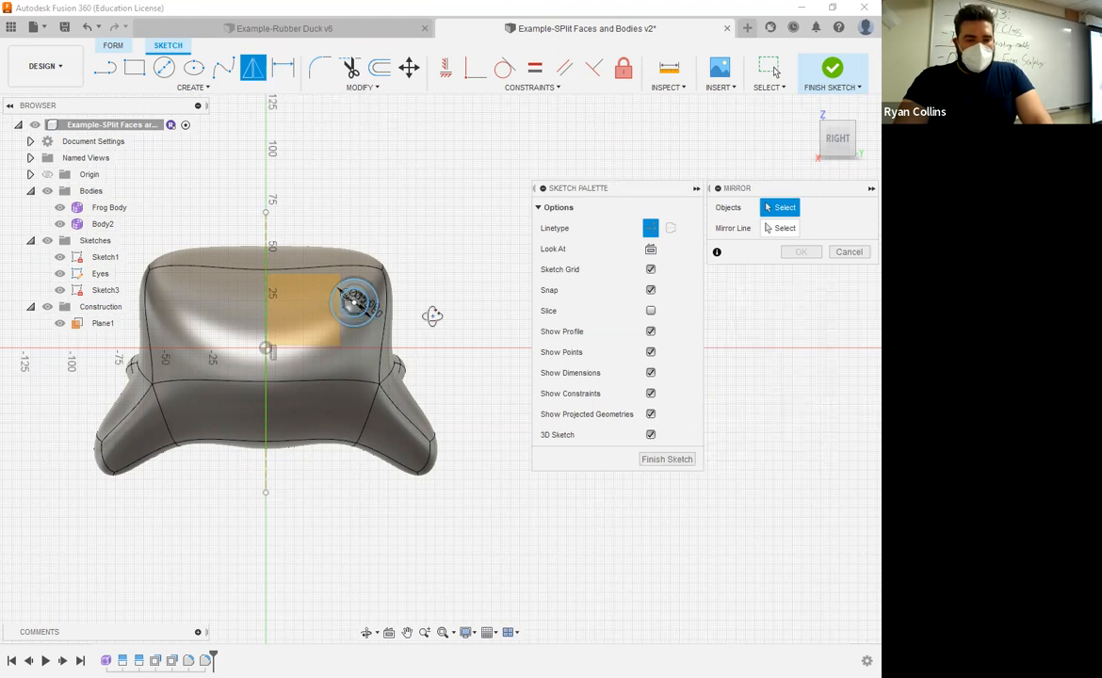
middle_click_drag(433, 316, 139, 351, "shift")
scroll(138, 356, "up", 3)
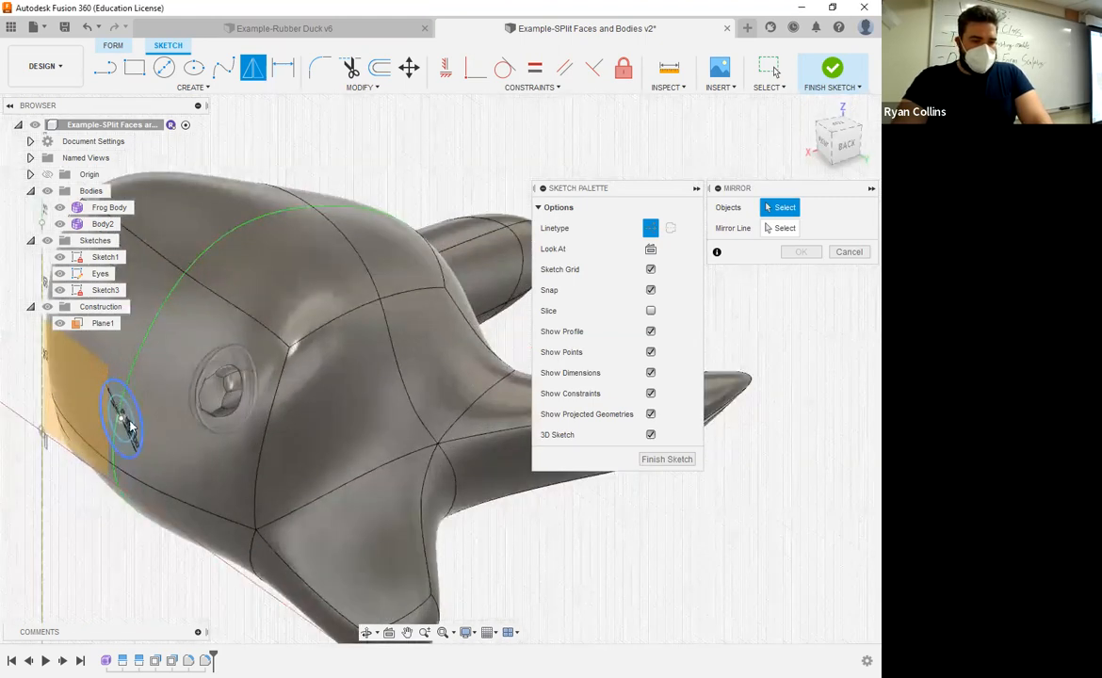
left_click(128, 422)
left_click(130, 426)
middle_click_drag(357, 343, 441, 294)
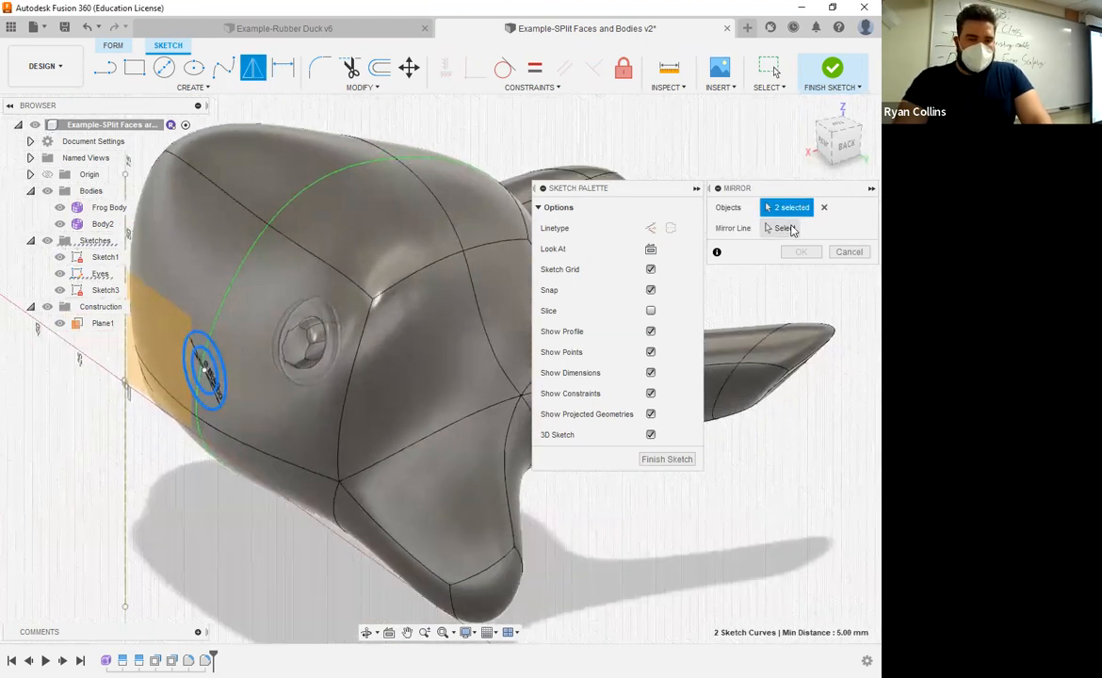
left_click(787, 228)
left_click(126, 228)
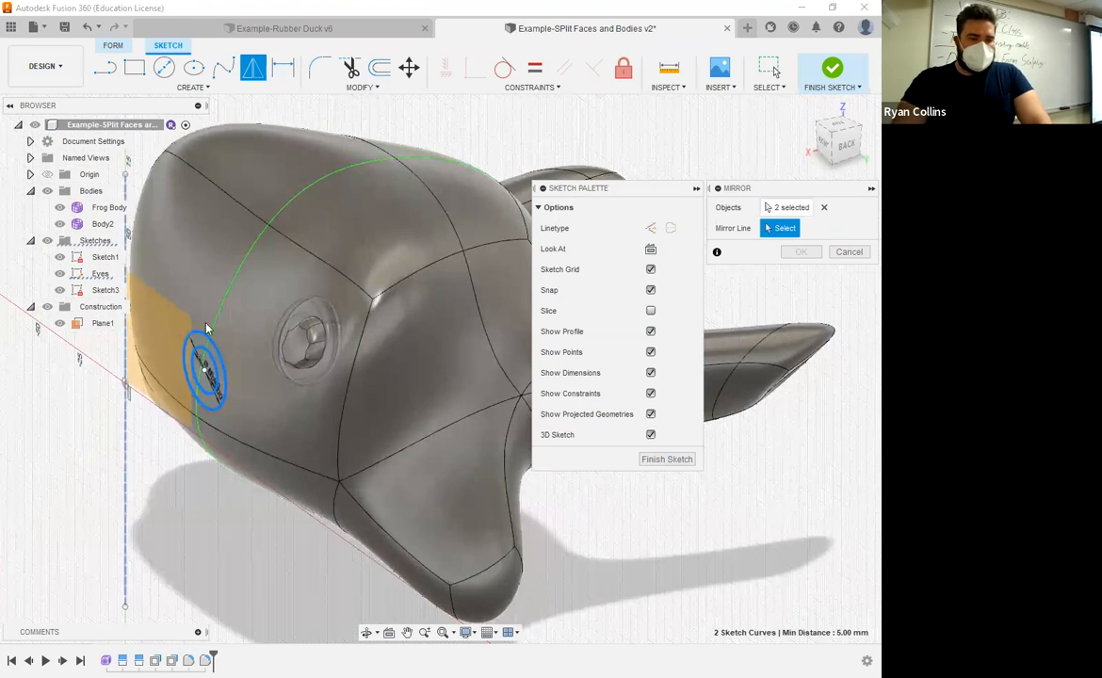
middle_click_drag(361, 328, 774, 168, "shift")
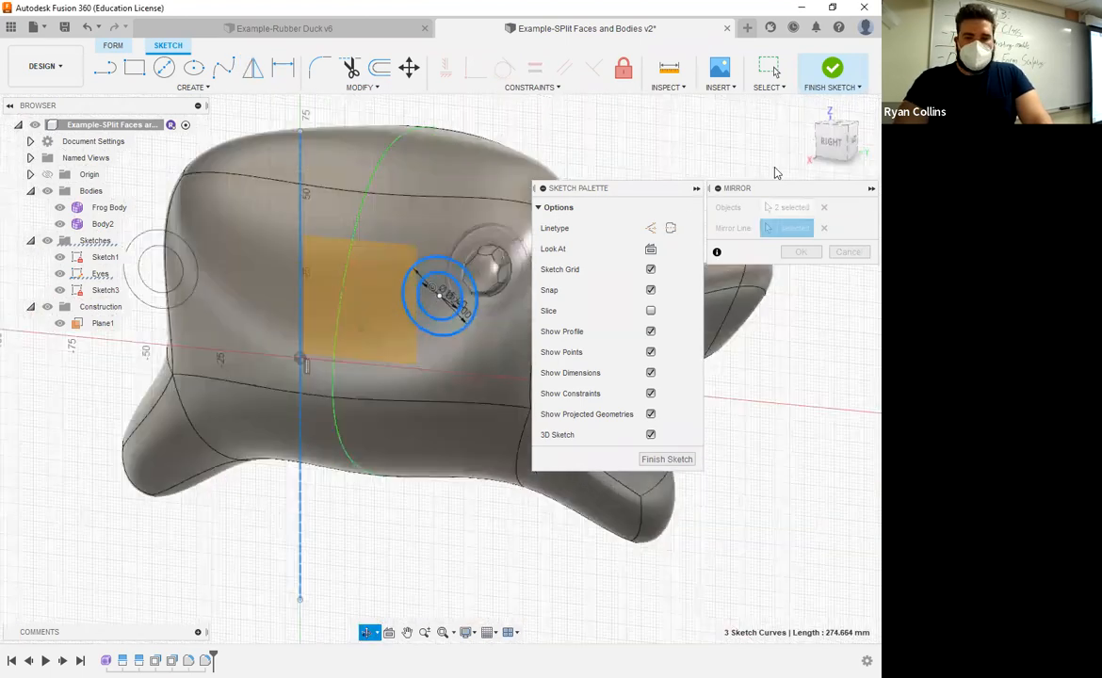
left_click(831, 141)
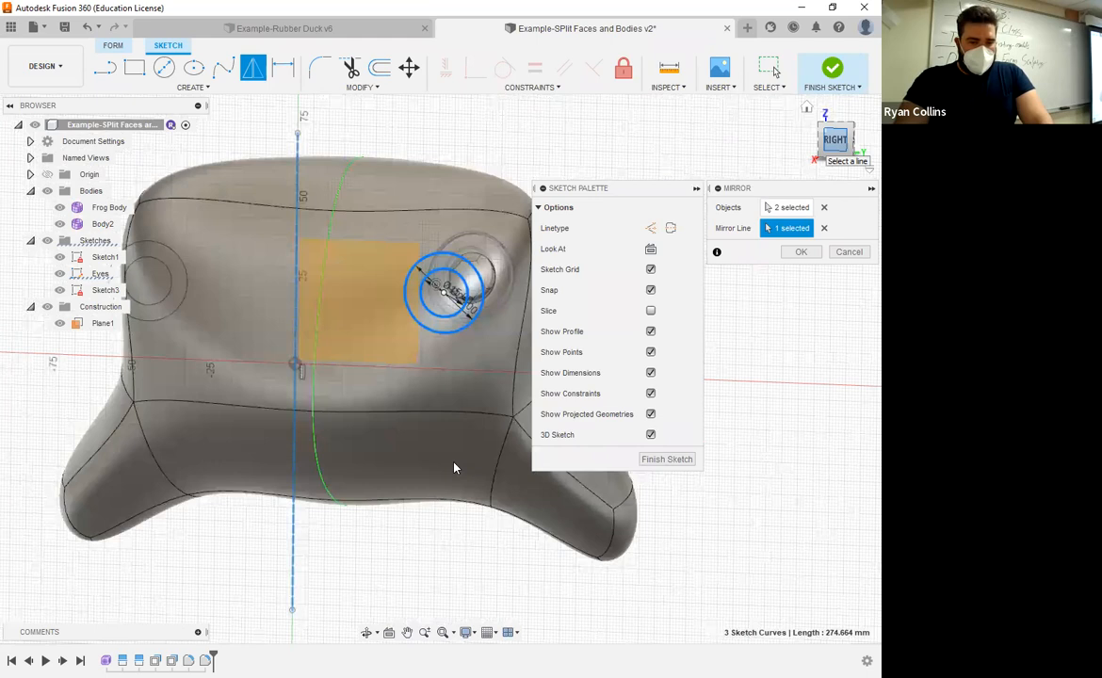
left_click(800, 253)
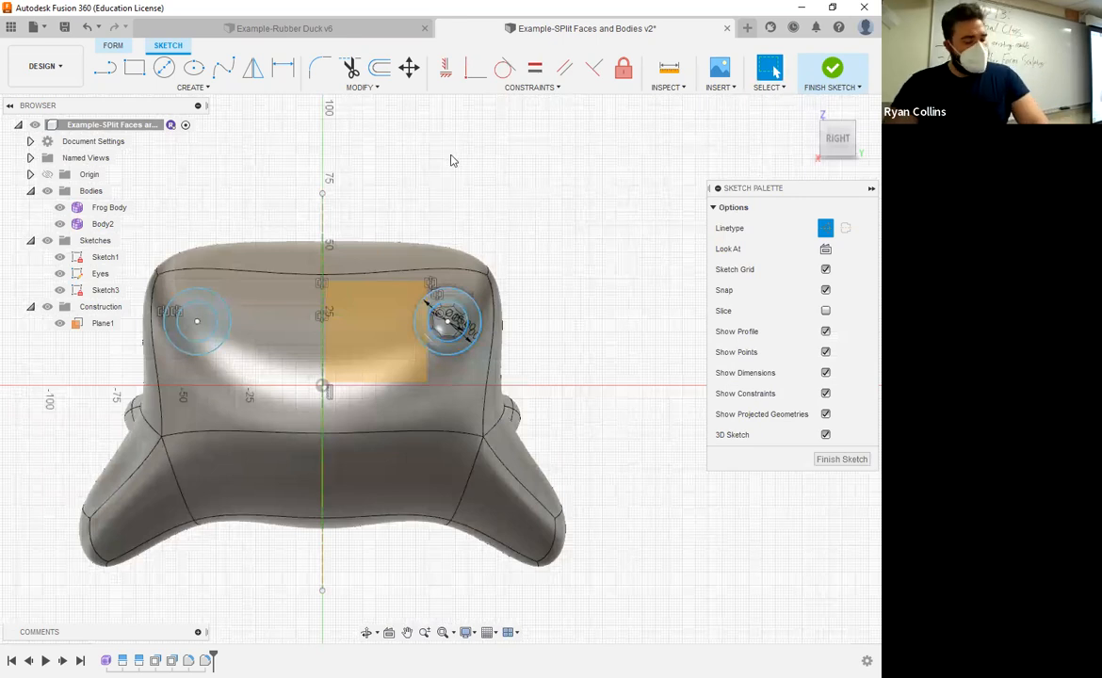
left_click(832, 73)
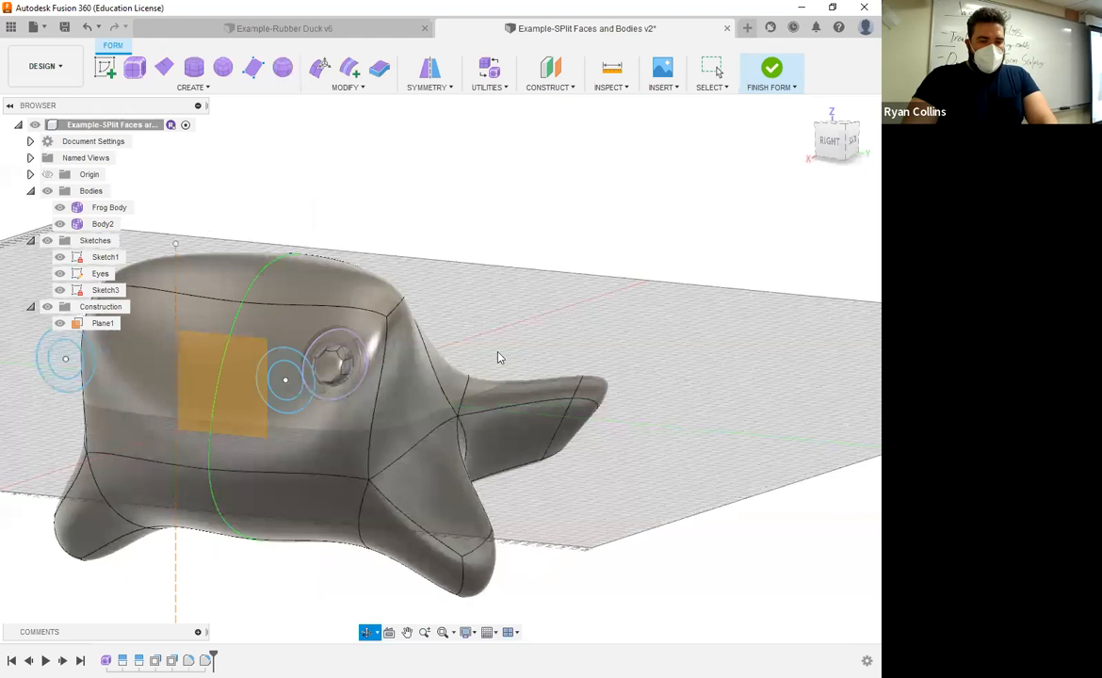
middle_click_drag(352, 288, 527, 226)
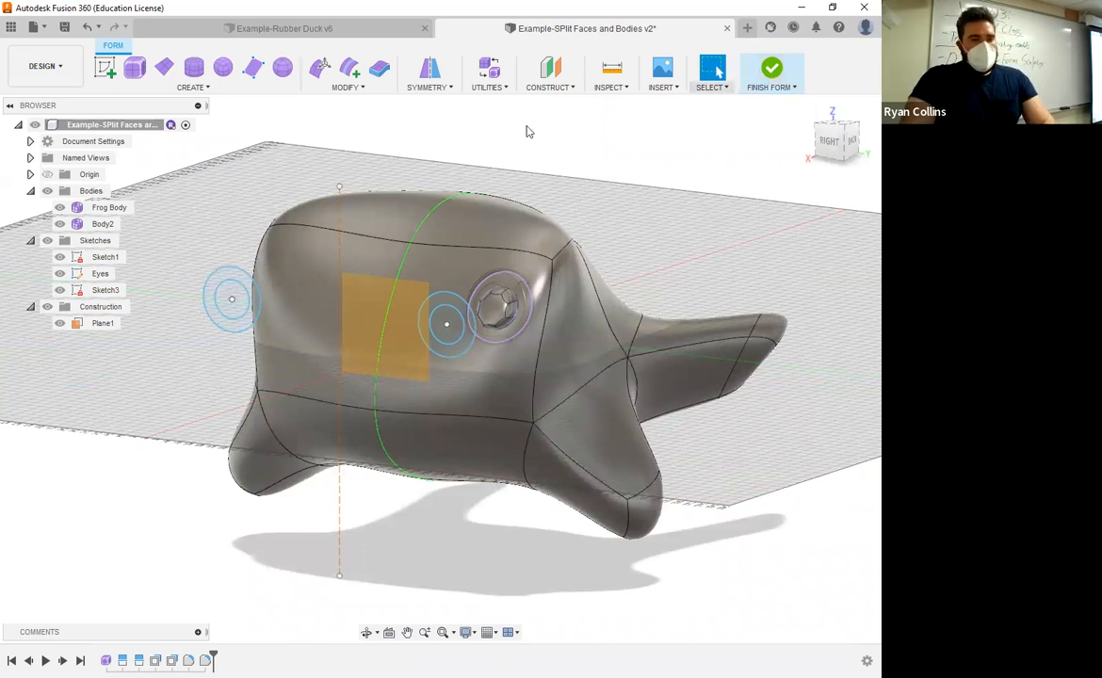
left_click(205, 88)
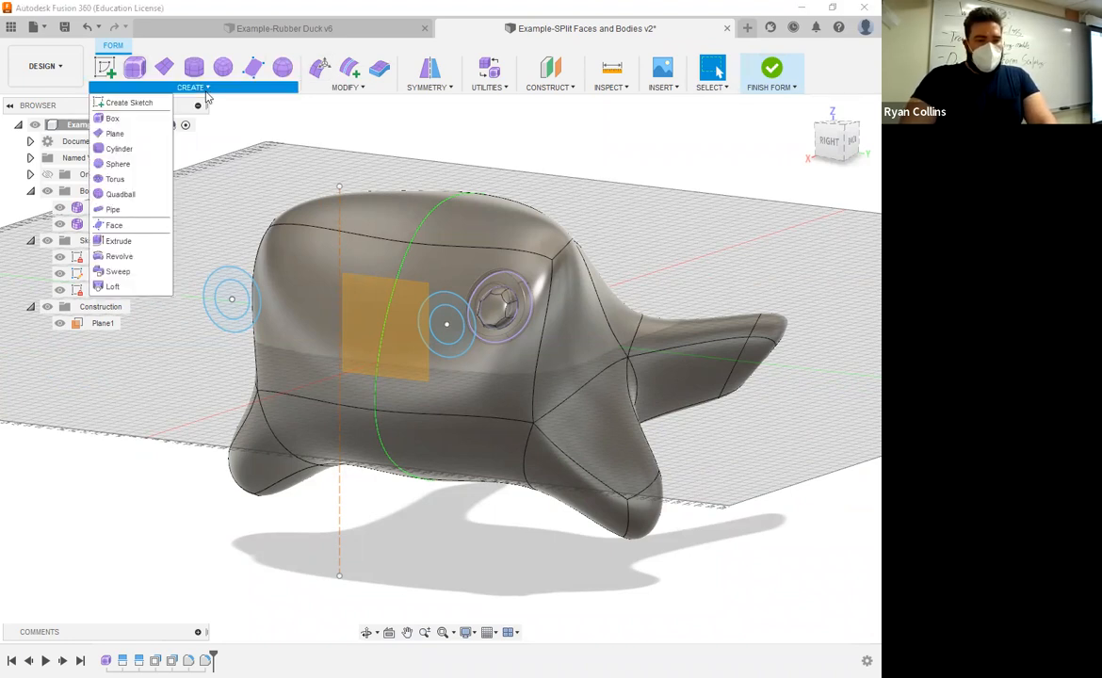
left_click(362, 90)
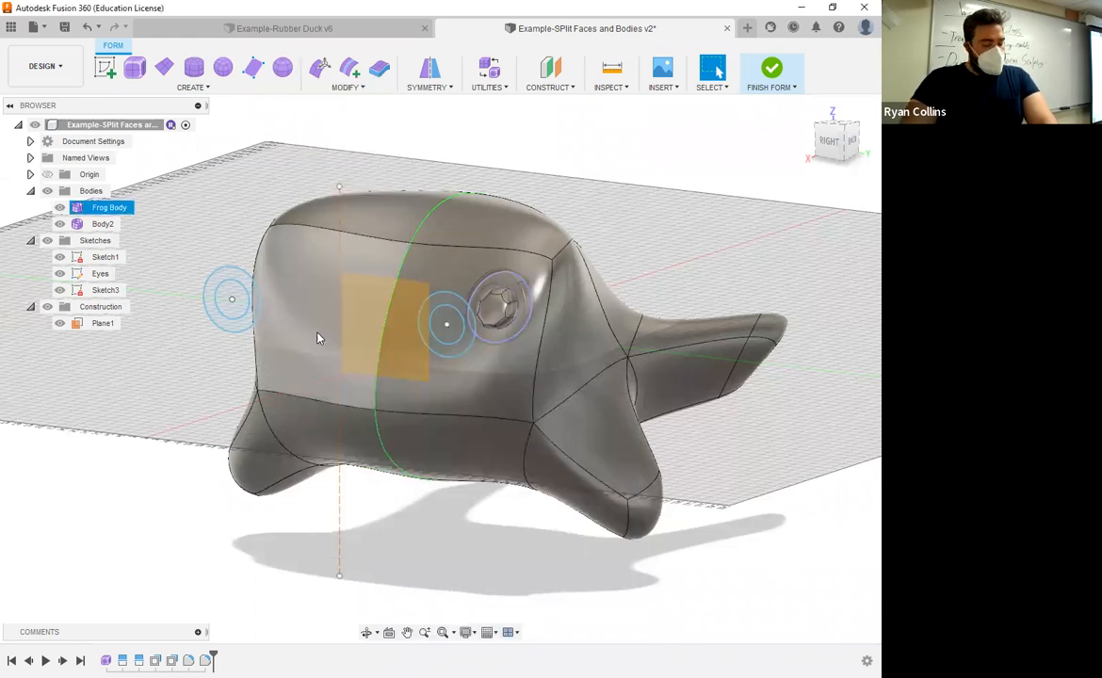
Step: Open Sketch3, which holds the first eye's projected circles, for editing
left_click(830, 141)
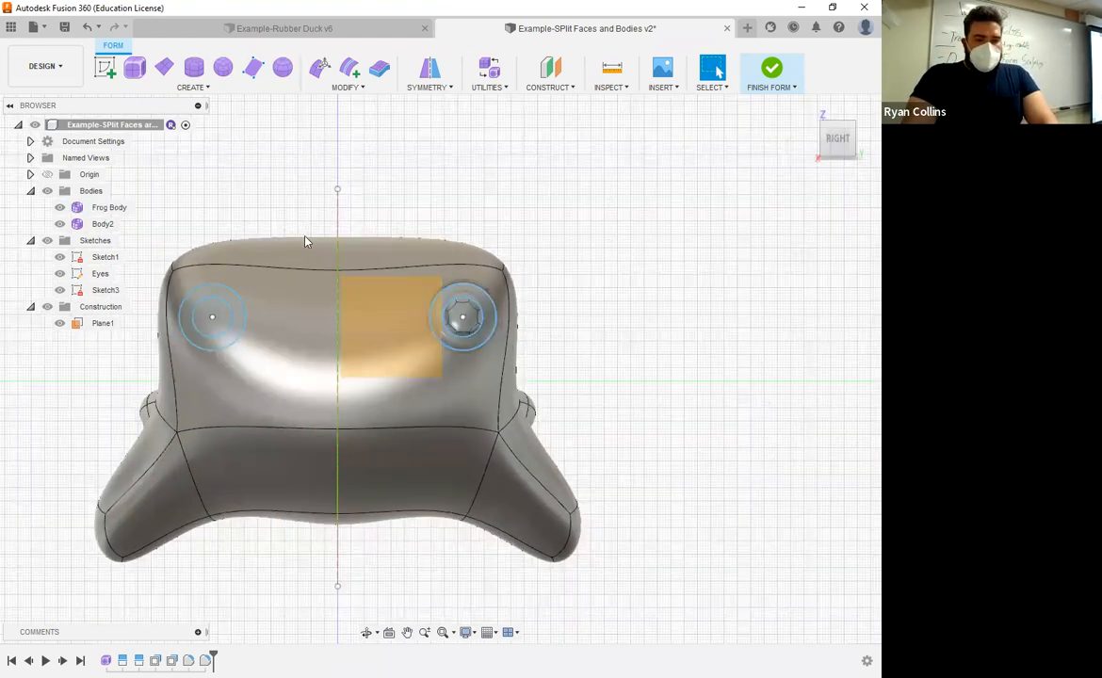
left_click(194, 87)
left_click(269, 181)
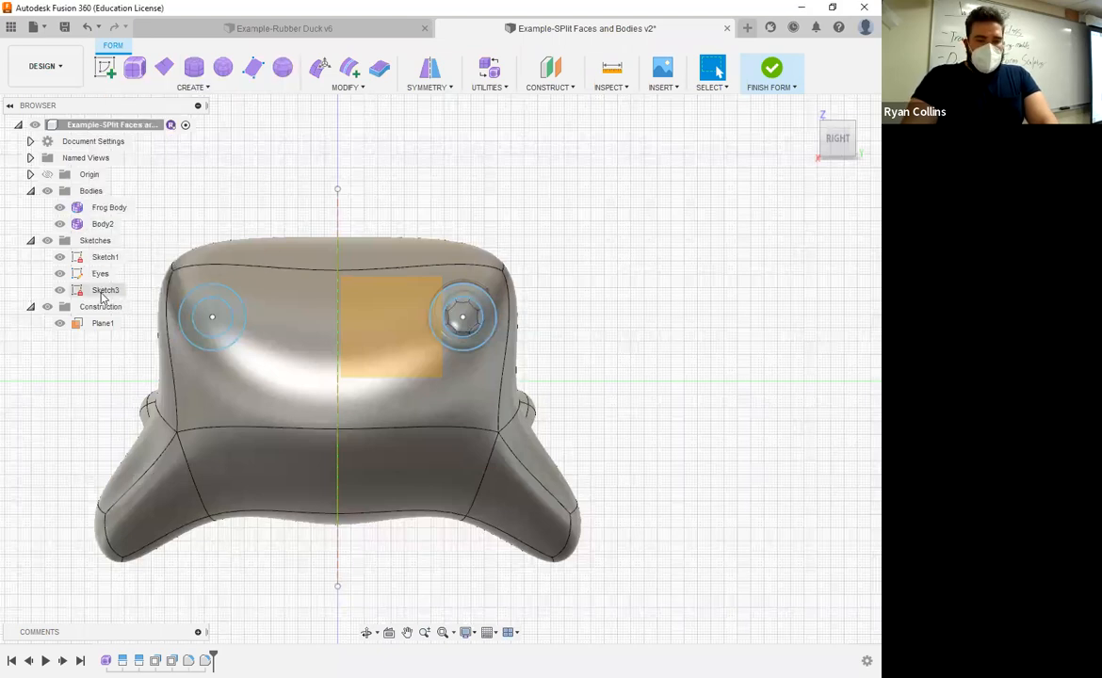
right_click(103, 292)
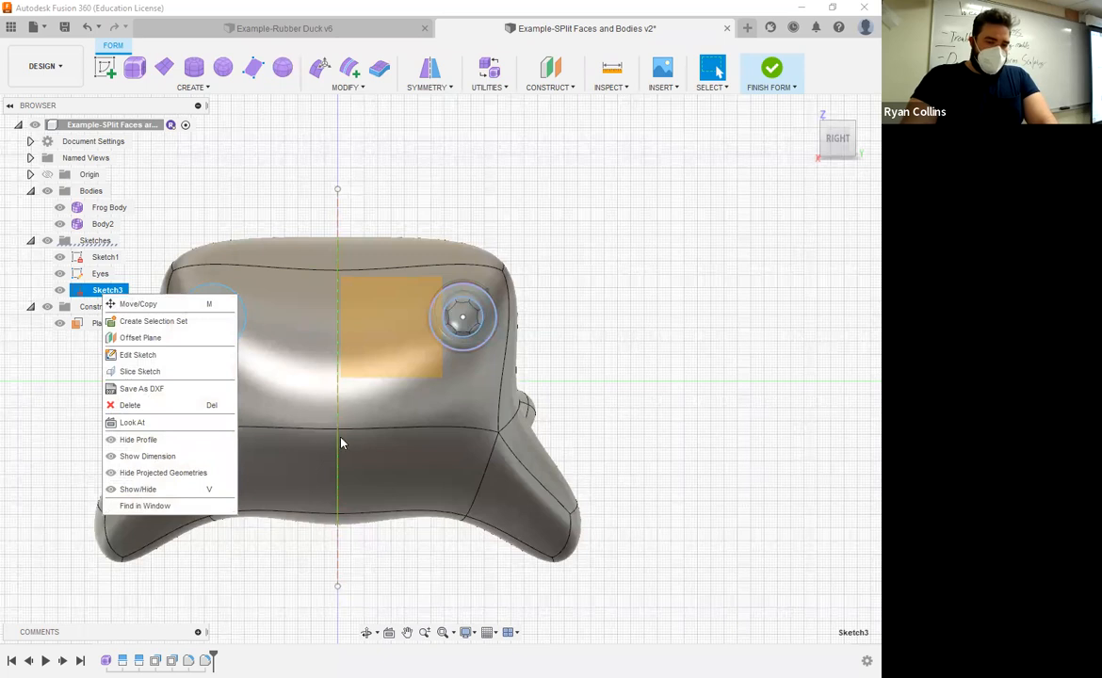
left_click(137, 355)
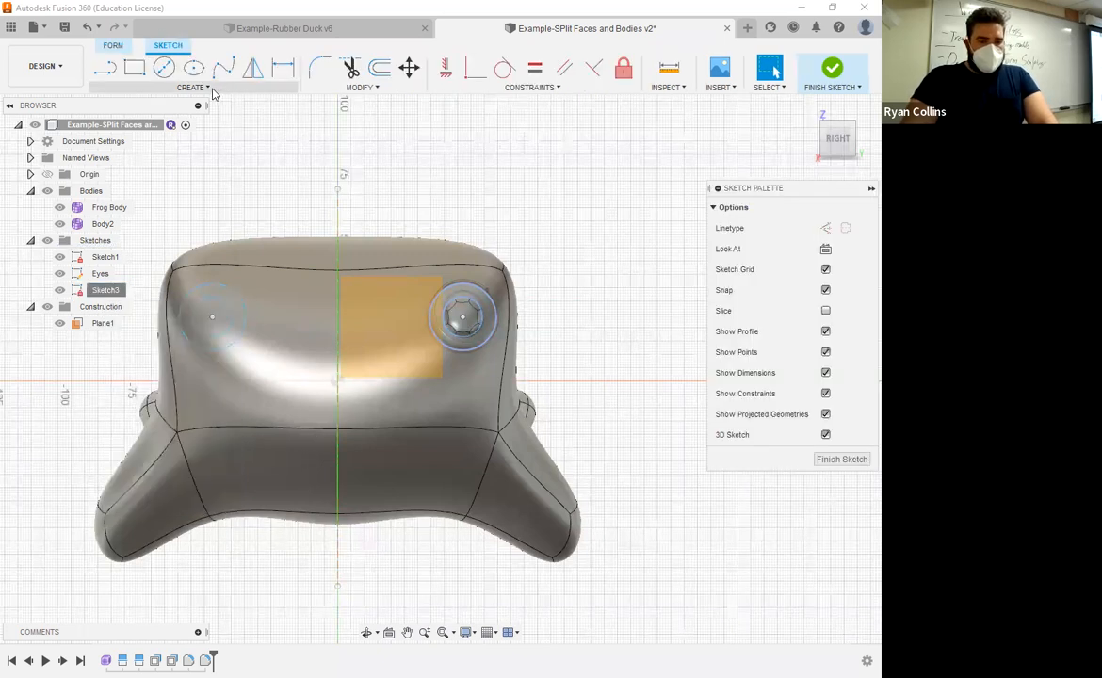
Step: Set up a Project To Surface of the second eye's two mirrored circles onto the frog's front face, with project type Along Vector
left_click(210, 88)
mouse_move(179, 317)
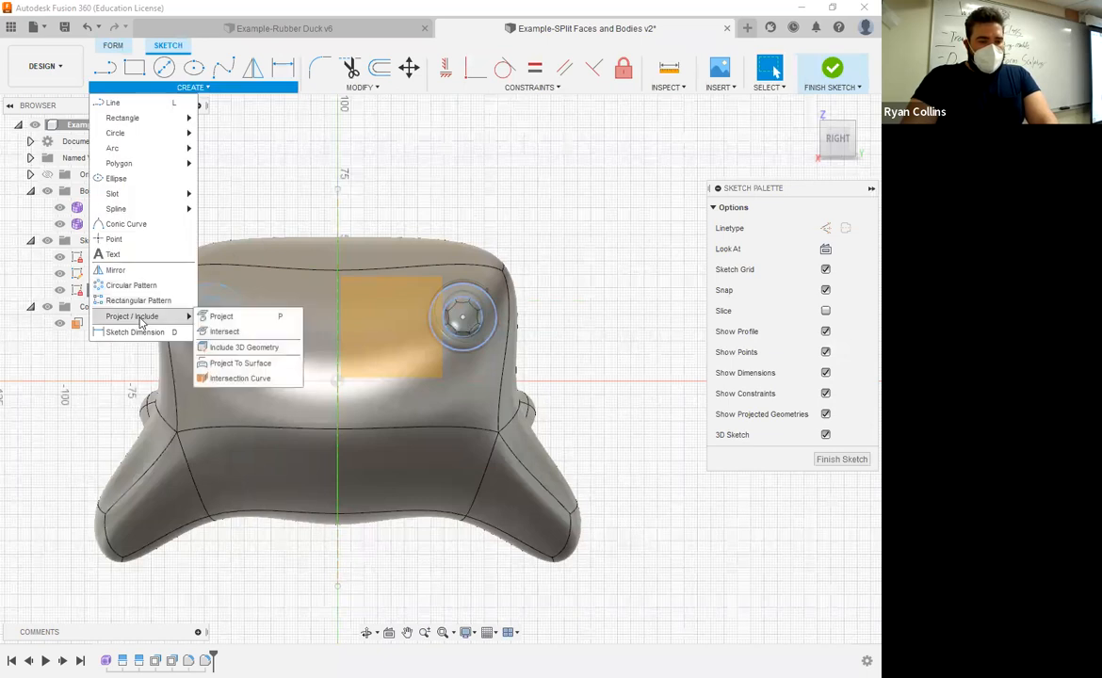
left_click(238, 369)
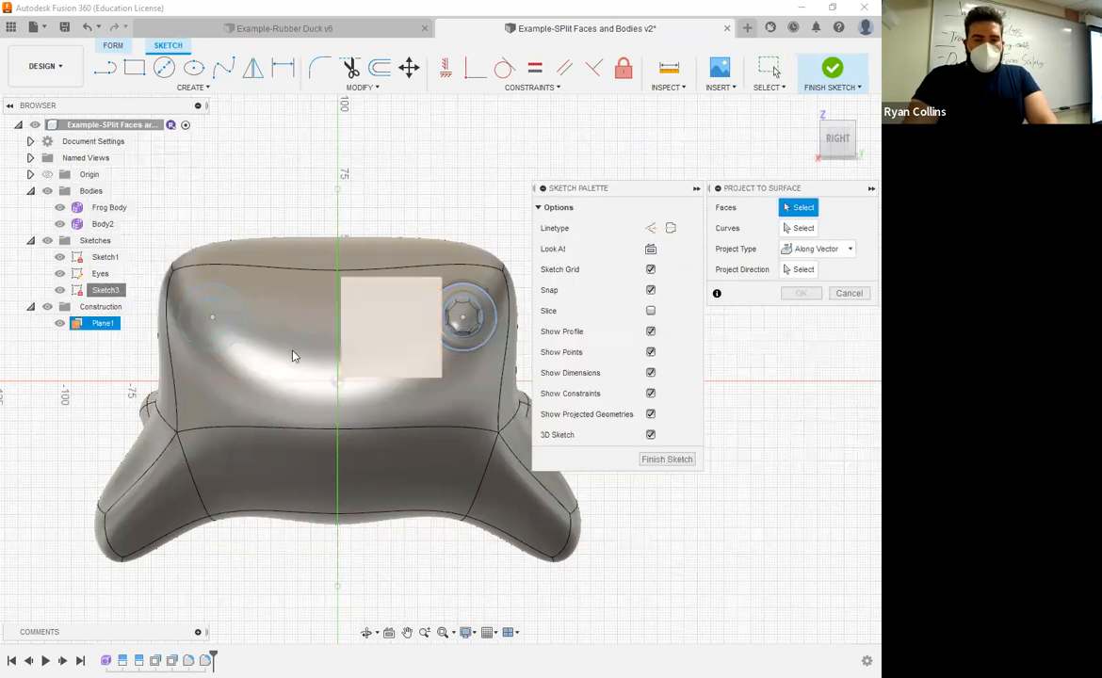
left_click(224, 407)
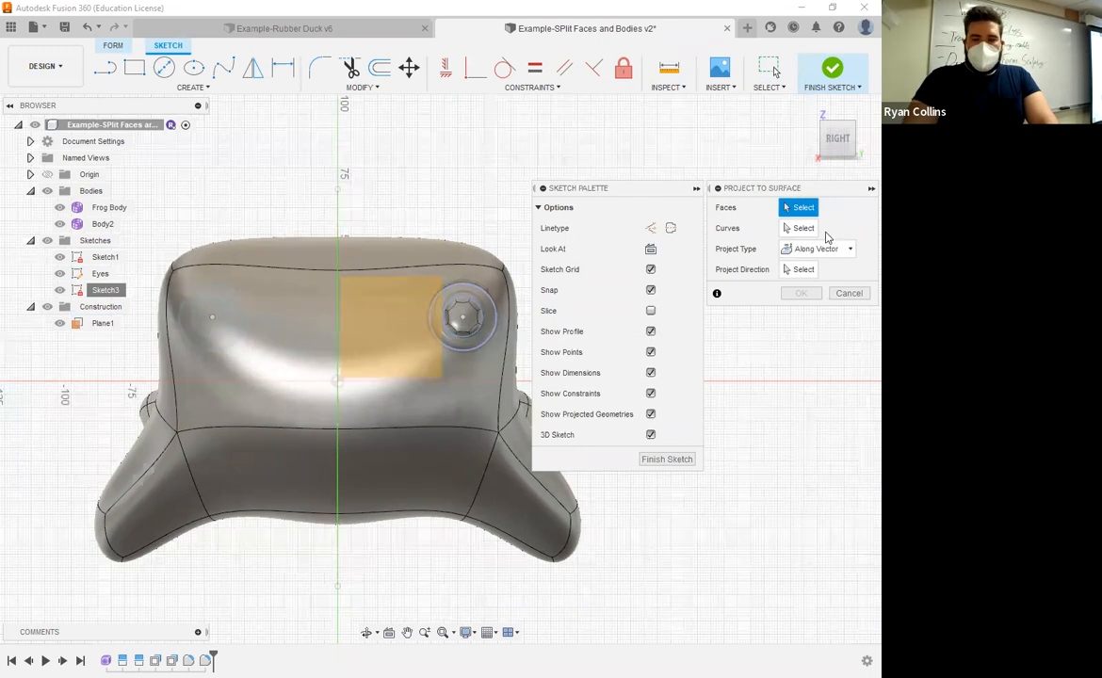
left_click(811, 232)
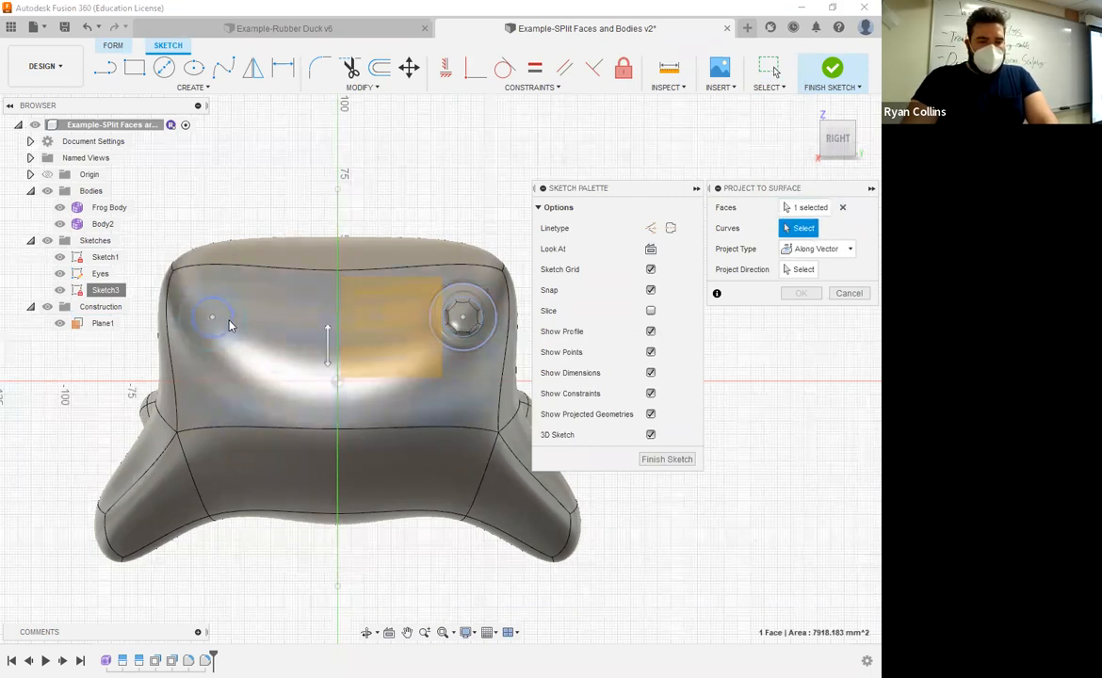
left_click(244, 319)
left_click(233, 319)
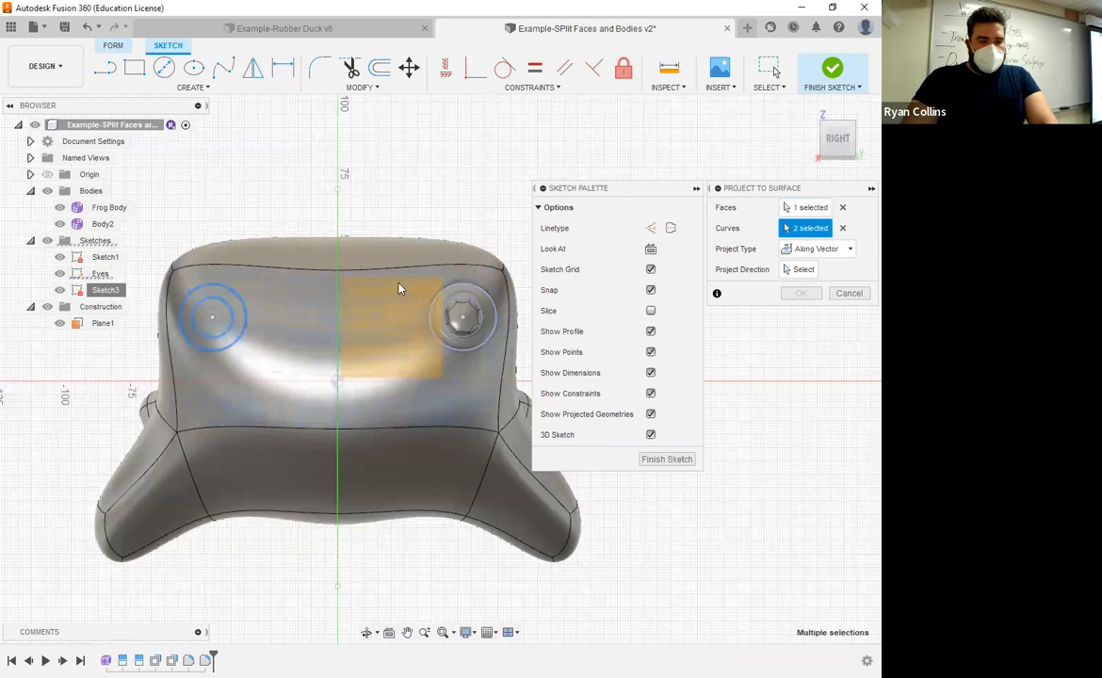
left_click(810, 252)
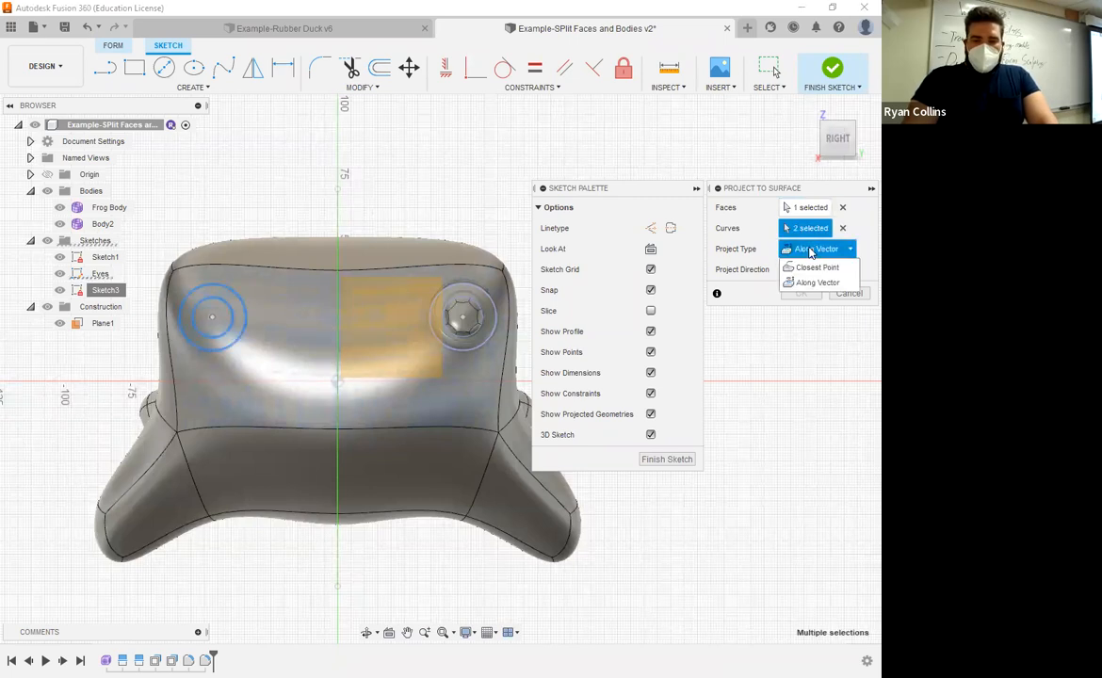
left_click(816, 284)
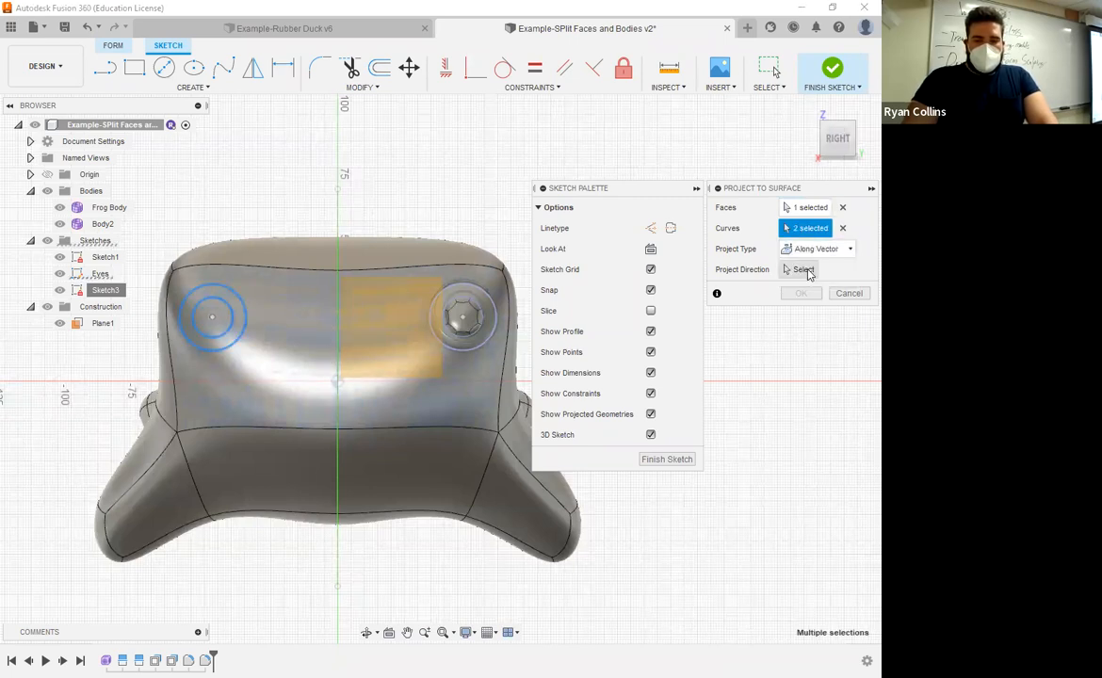
Step: Try to pick the projection direction with the Frog Body hidden, clear that selection and show the body again
middle_click_drag(365, 344, 788, 272, "shift")
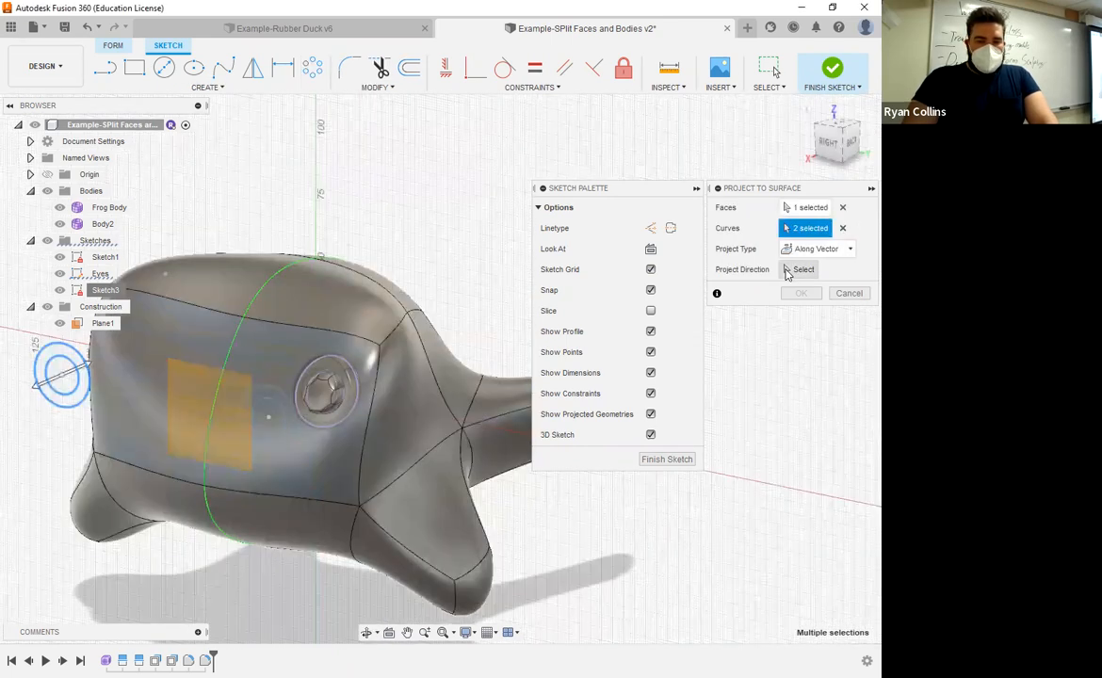
left_click(792, 270)
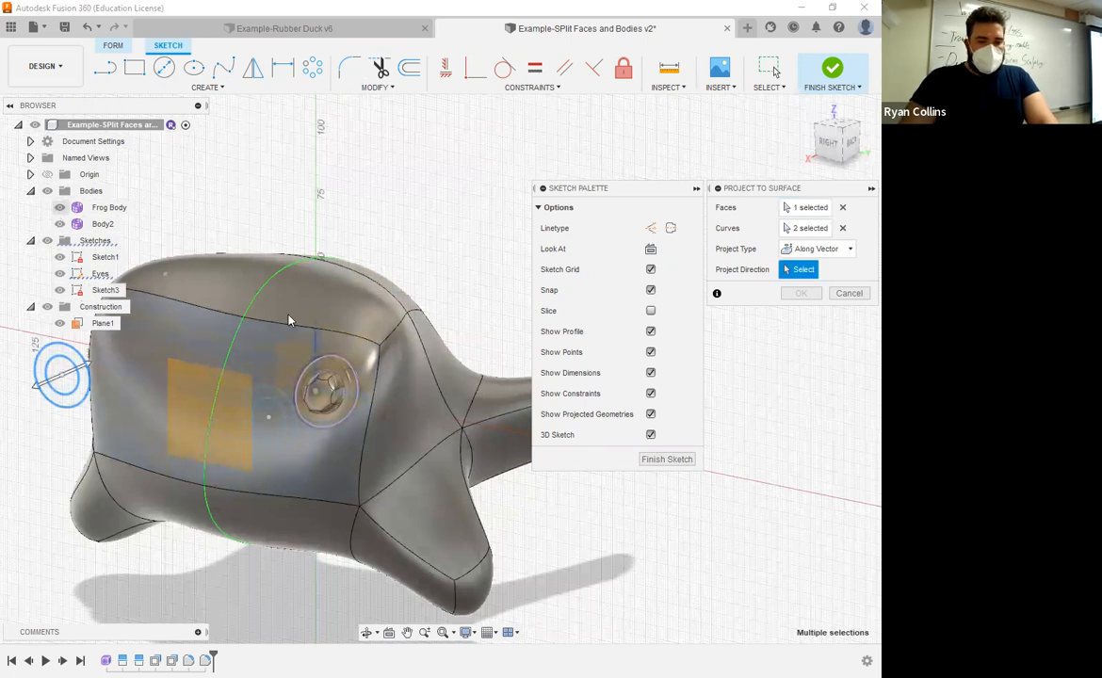
left_click(58, 208)
mouse_move(377, 319)
middle_mouse_down("shift")
mouse_move(341, 381)
mouse_move(363, 391)
middle_mouse_up("shift")
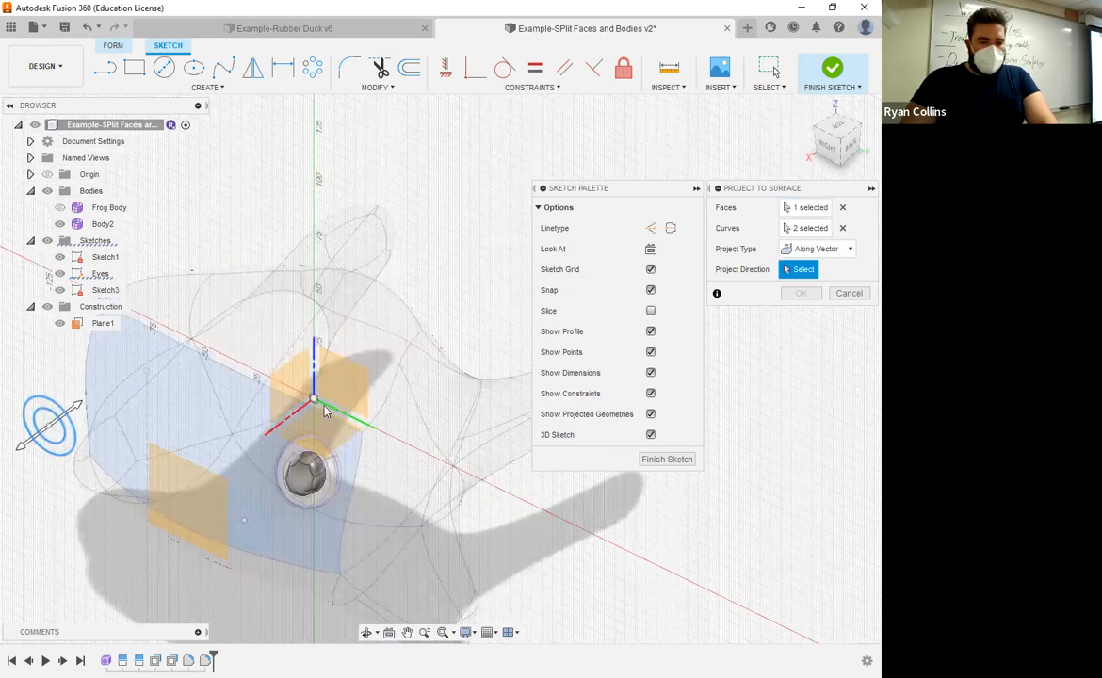
middle_click_drag(324, 411, 779, 279, "shift")
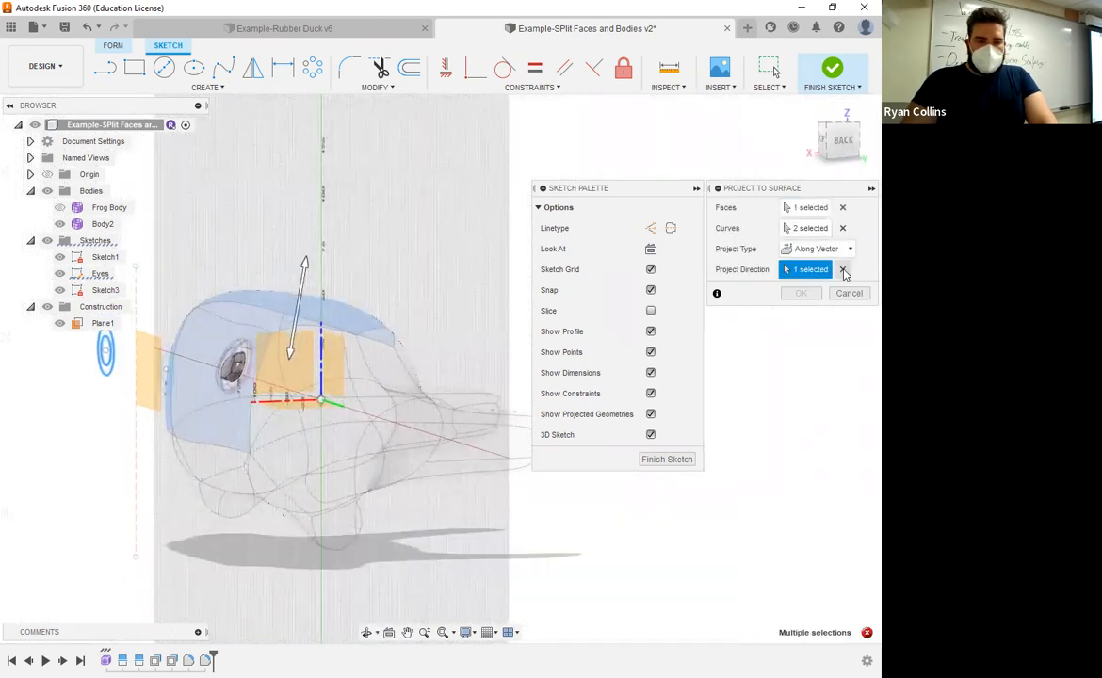
left_click(844, 270)
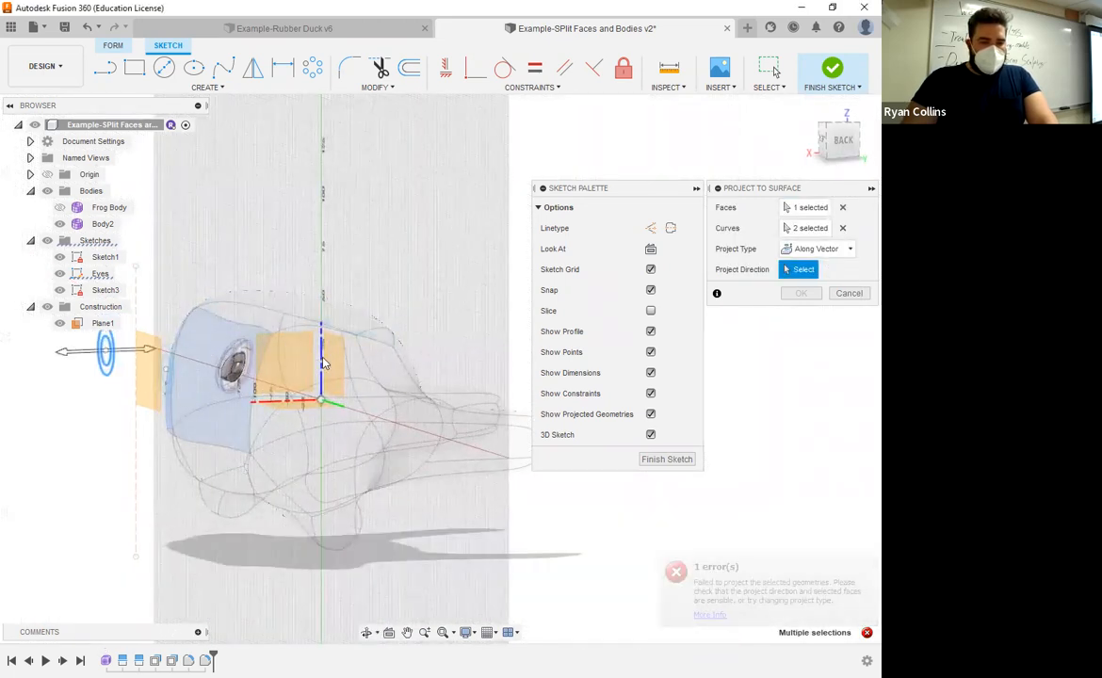
scroll(336, 375, "up", 3)
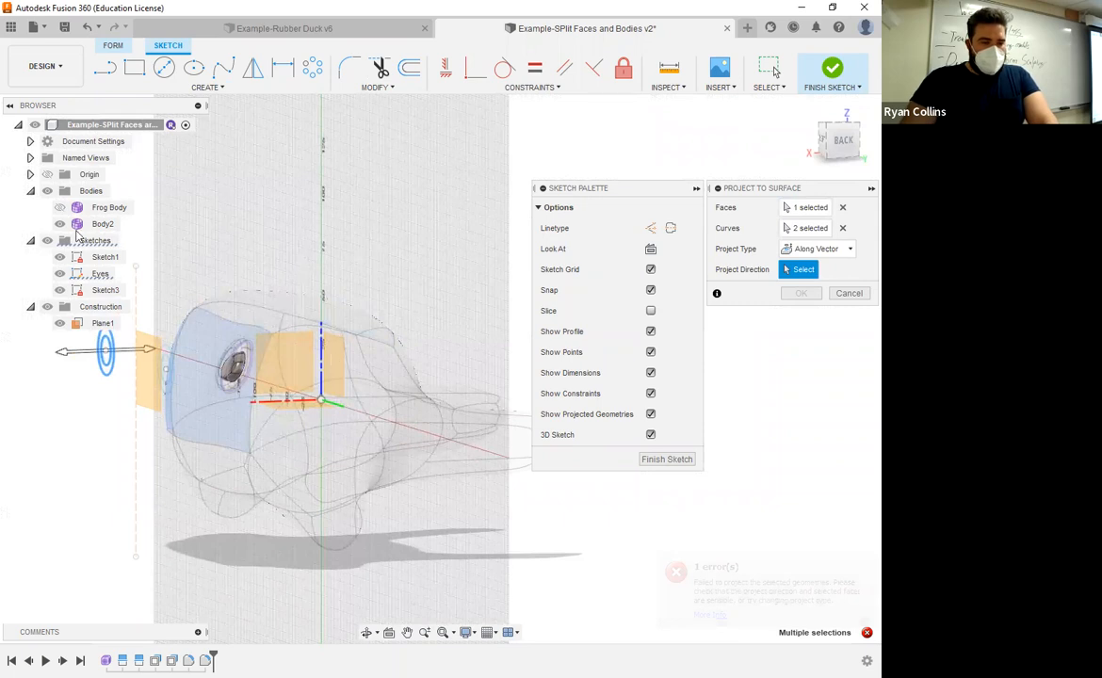
left_click(59, 207)
Step: With all bodies temporarily hidden, set the origin YZ plane as projection direction, project the second eye's circles and finish the sketch
left_click(47, 190)
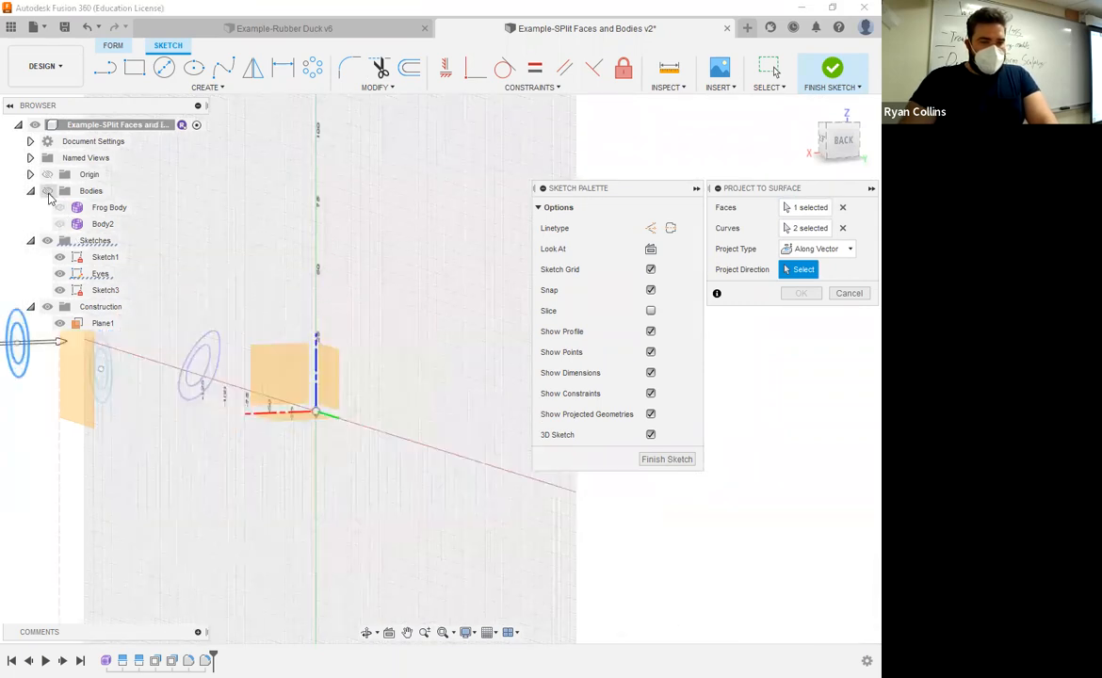
left_click(327, 372)
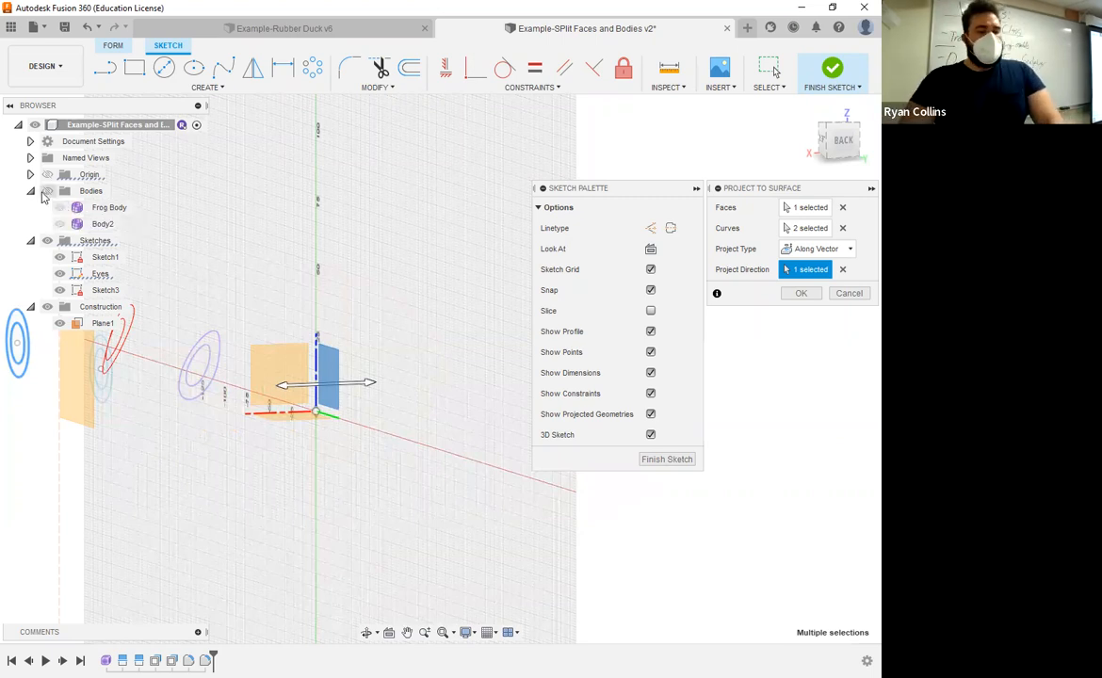
left_click(47, 191)
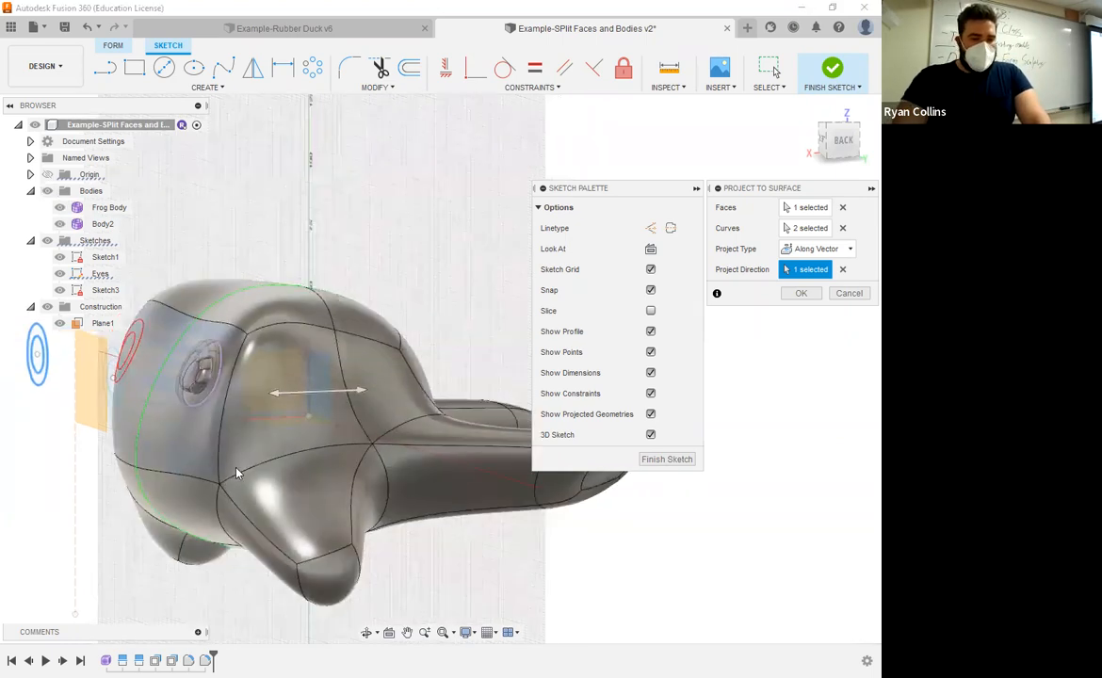
middle_click_drag(299, 474, 267, 387, "shift")
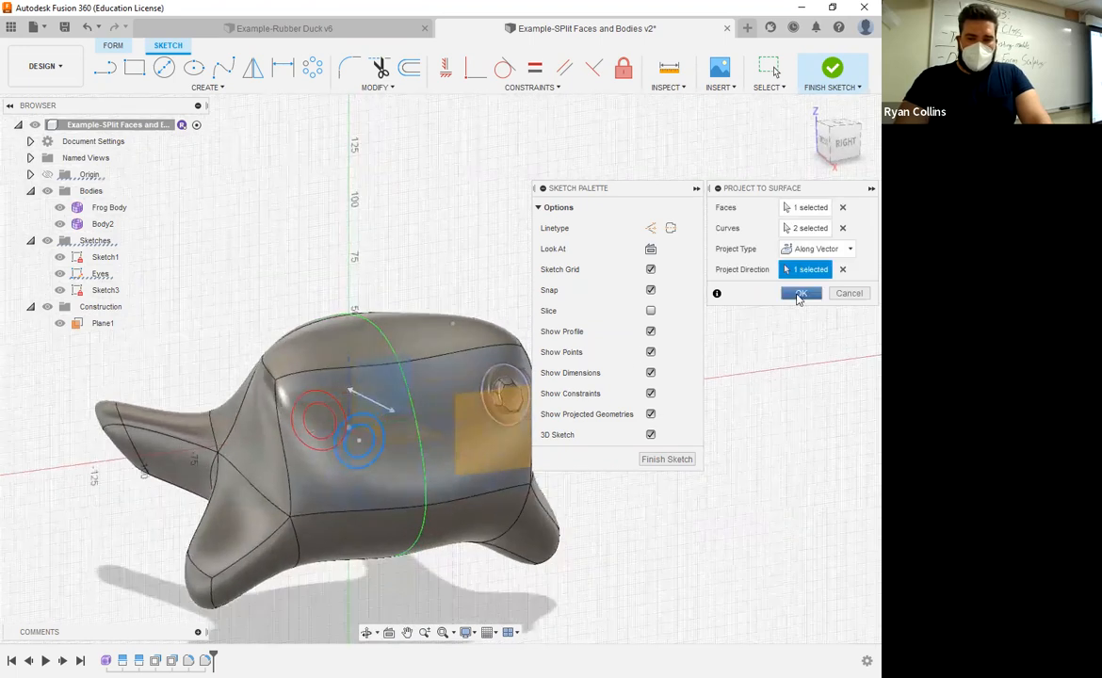
left_click(800, 294)
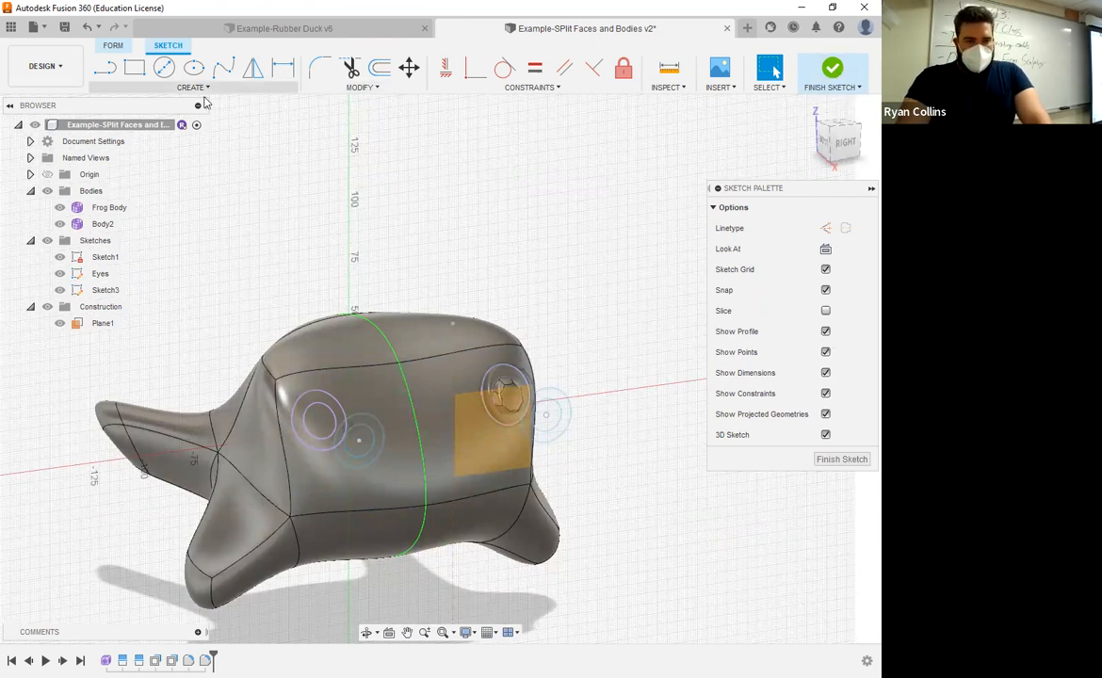
left_click(830, 70)
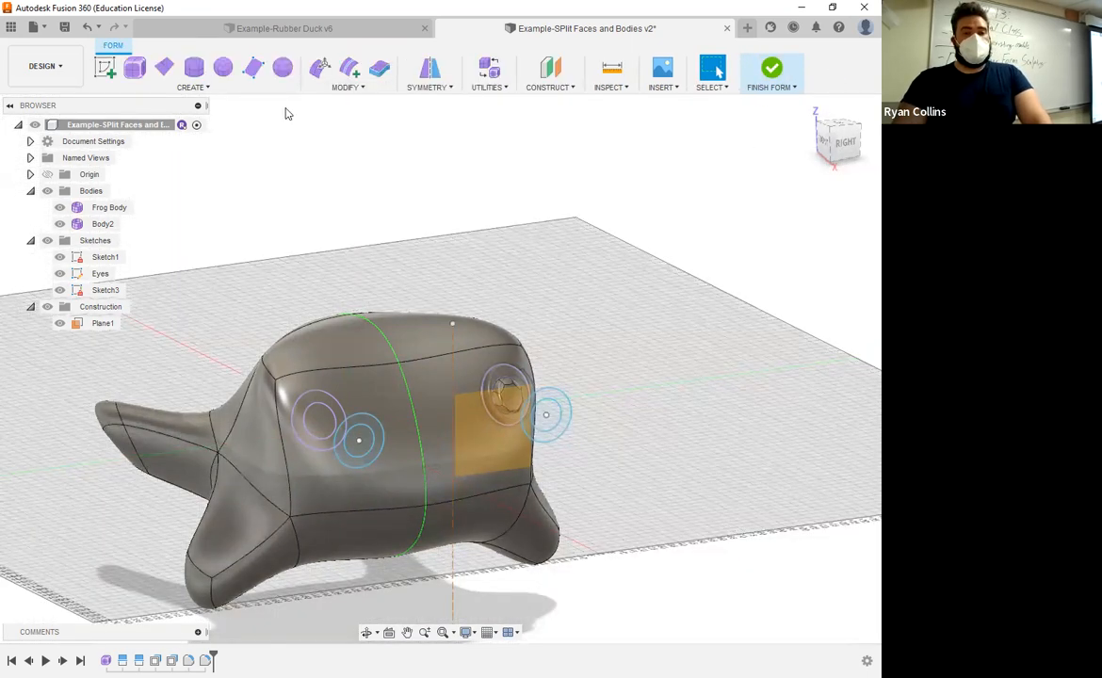
left_click(346, 89)
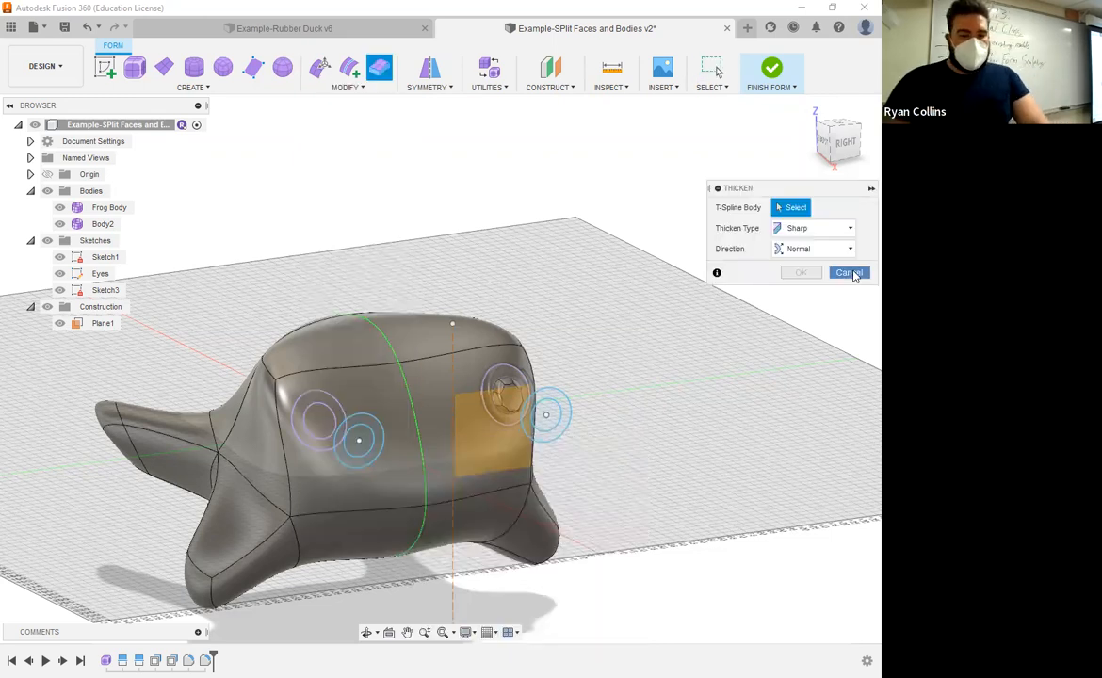
left_click(851, 274)
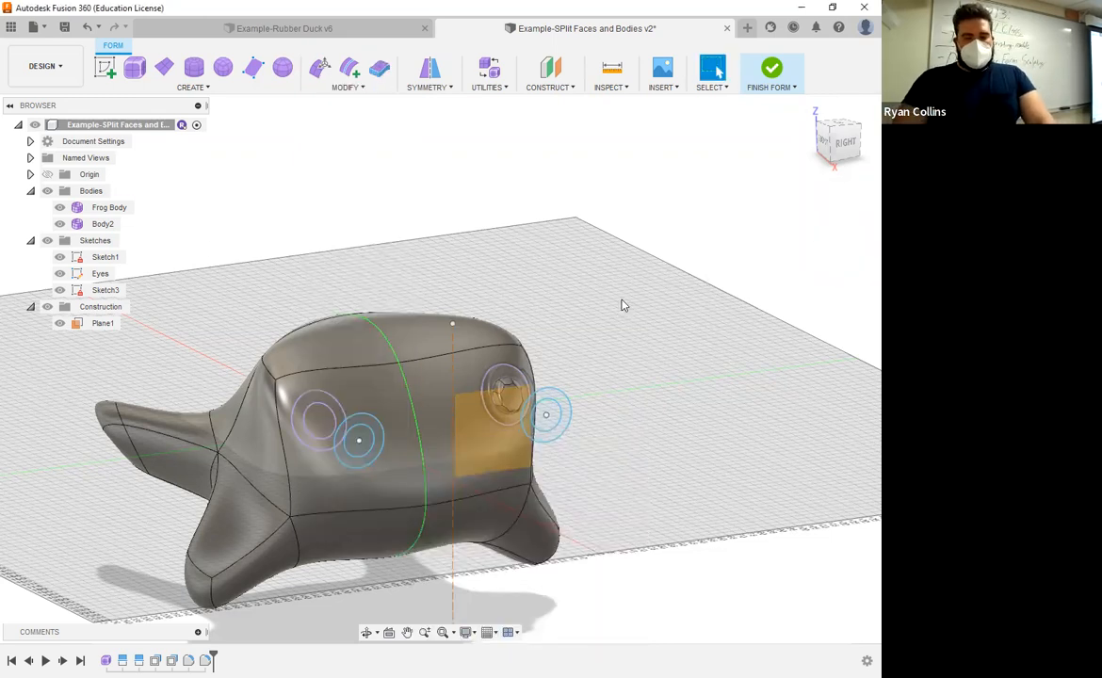
middle_click_drag(598, 258, 531, 259, "shift")
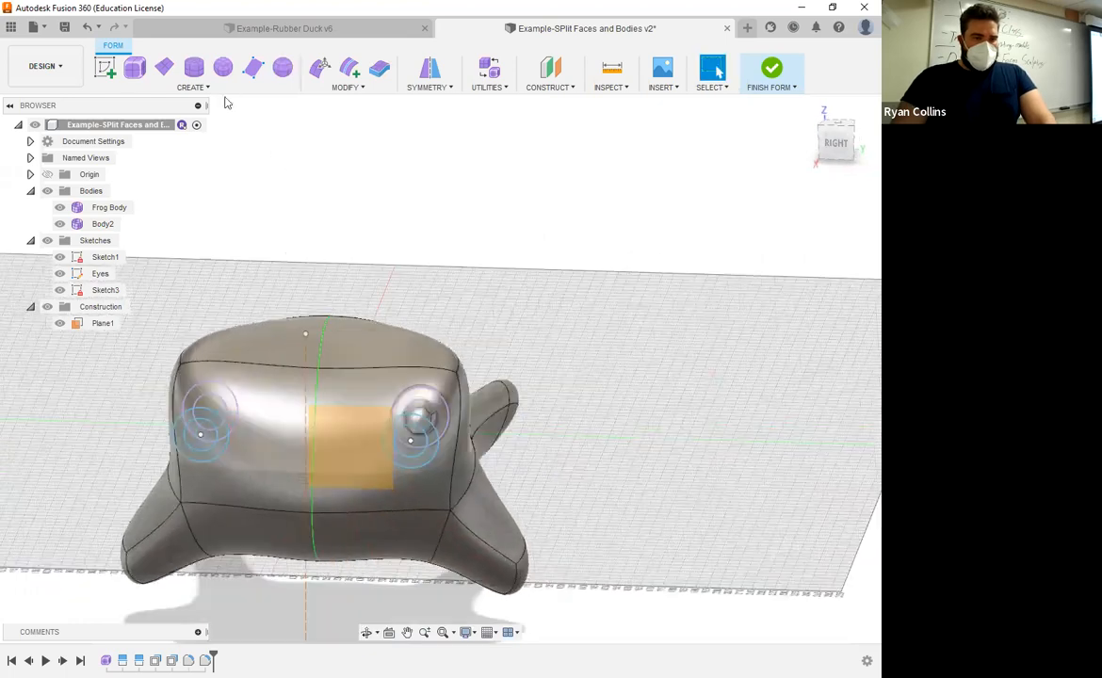
left_click(345, 88)
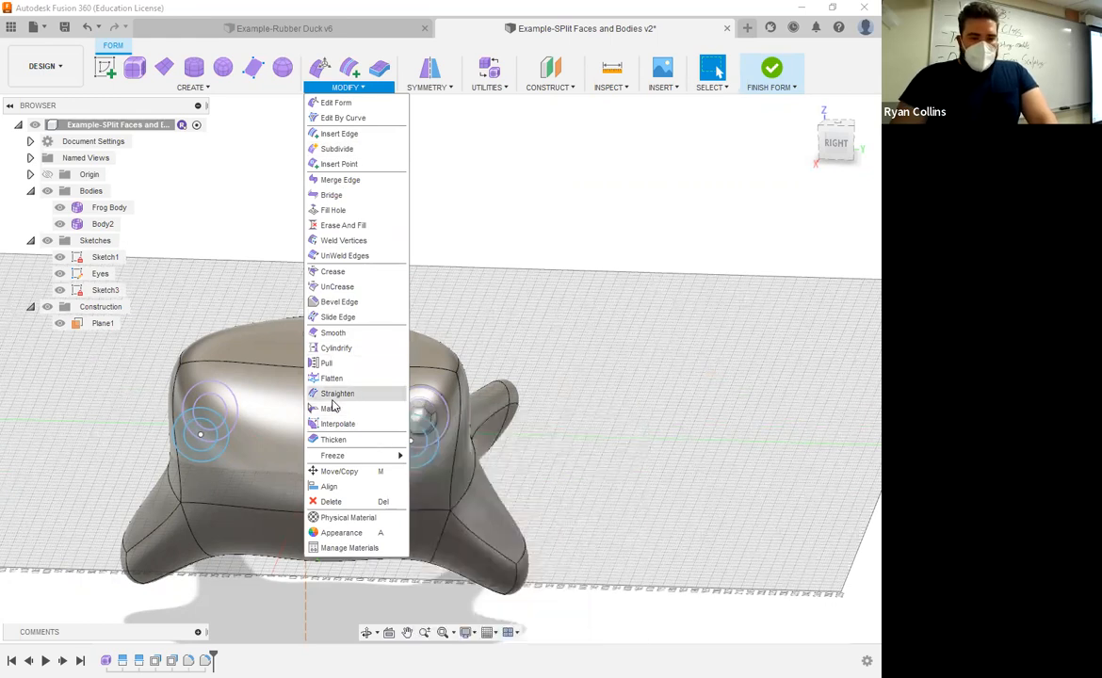
left_click(545, 283)
Step: Split the frog's front face using the second eye's projected inner circle as the splitting tool
middle_click_drag(545, 283, 739, 53, "shift")
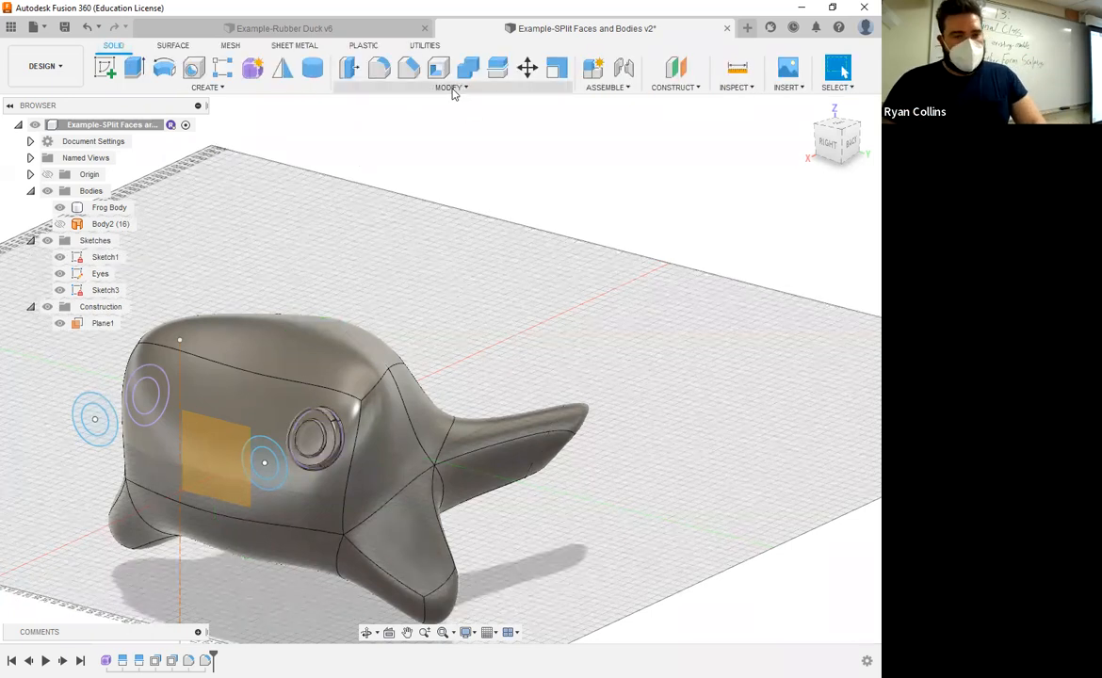
left_click(452, 88)
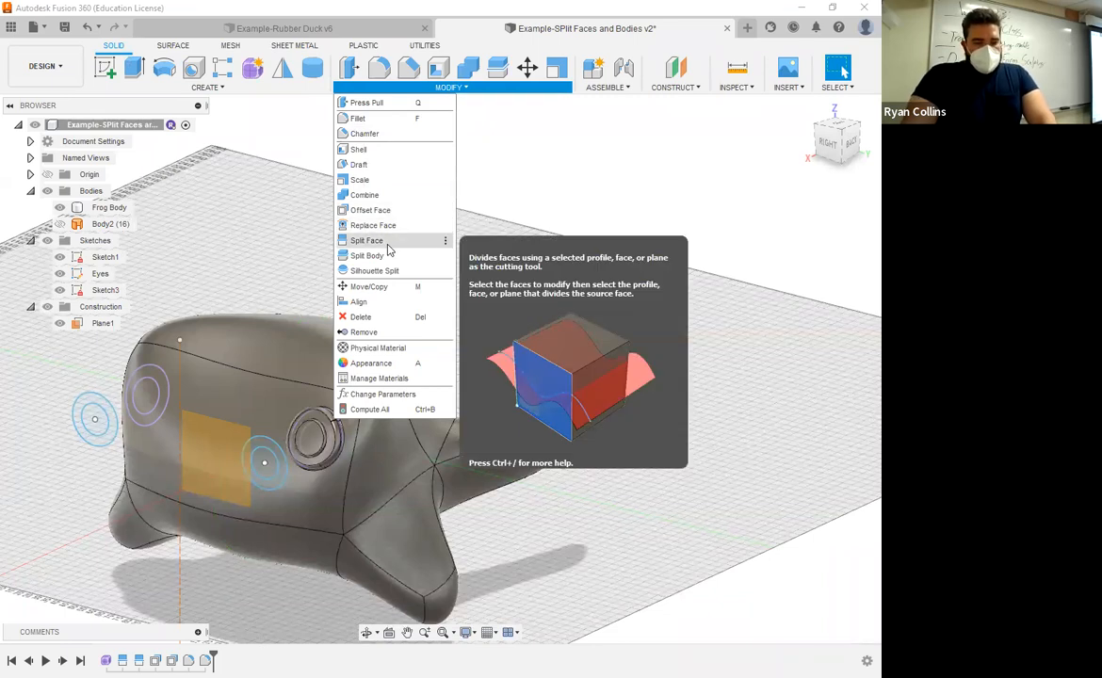
left_click(210, 390)
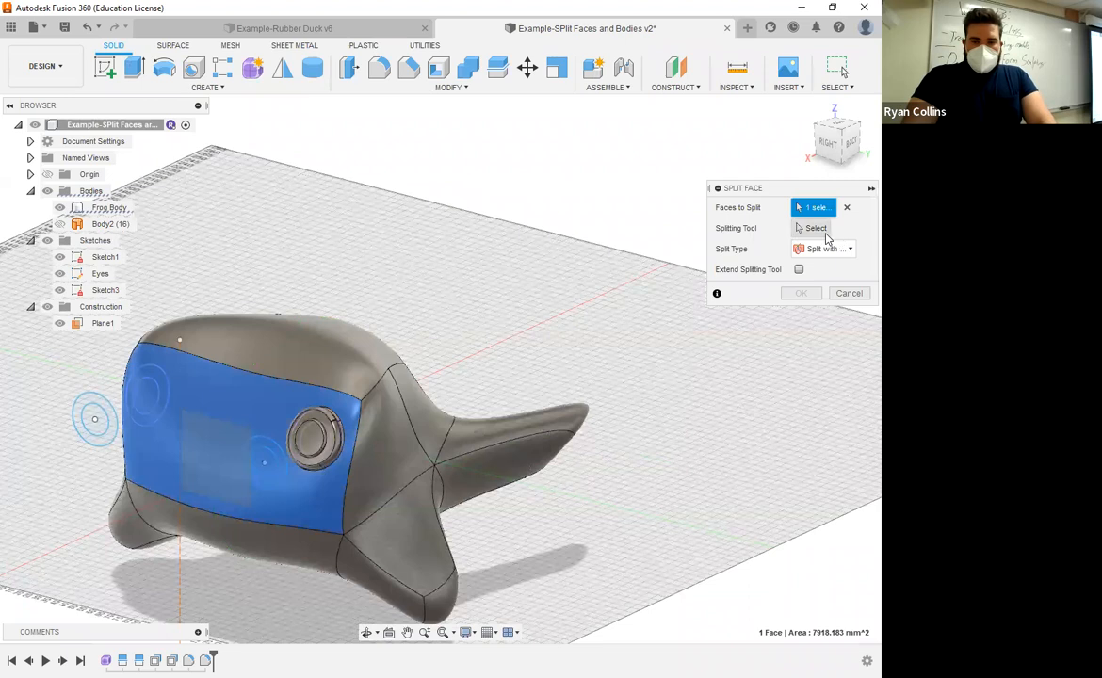
left_click(823, 231)
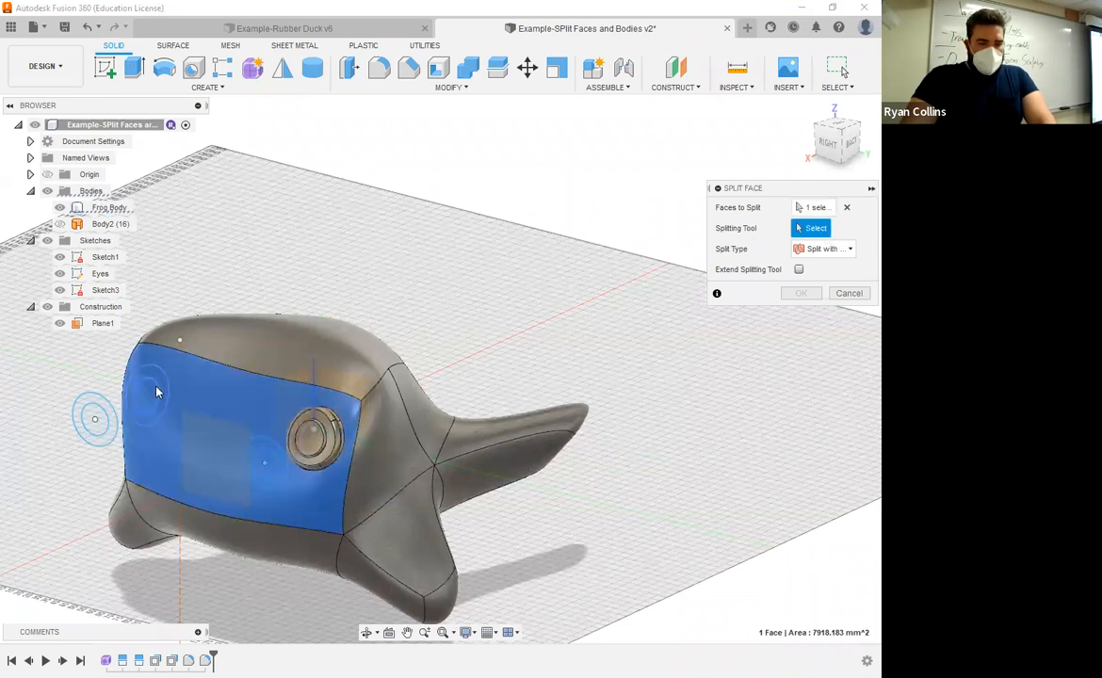
left_click(157, 390)
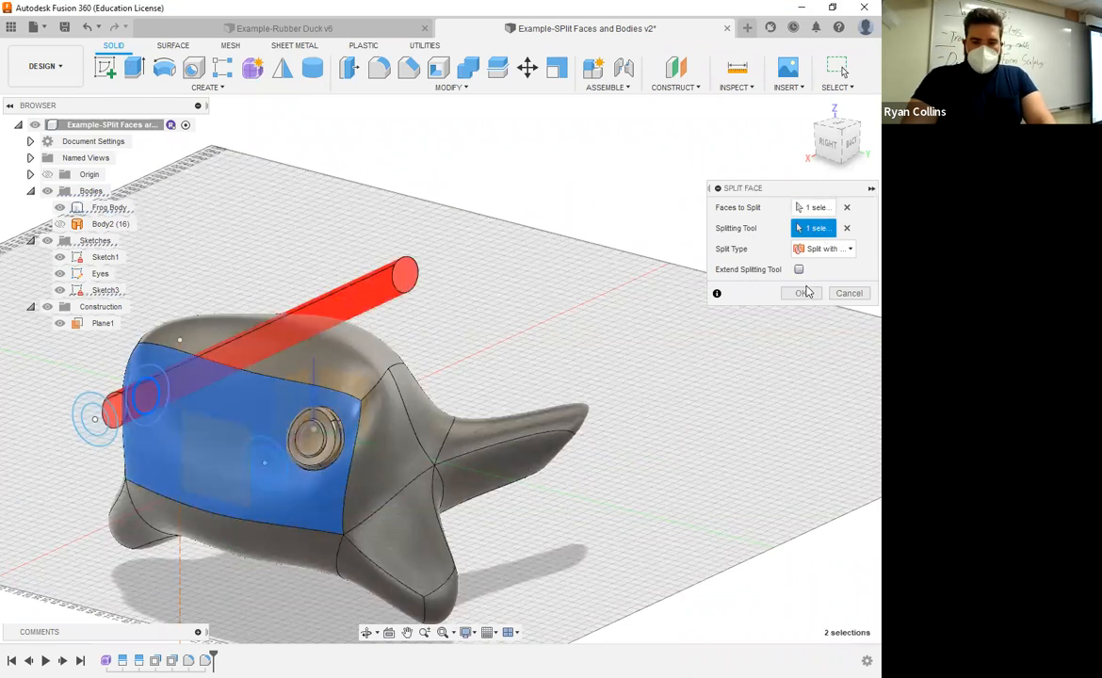
key("Return")
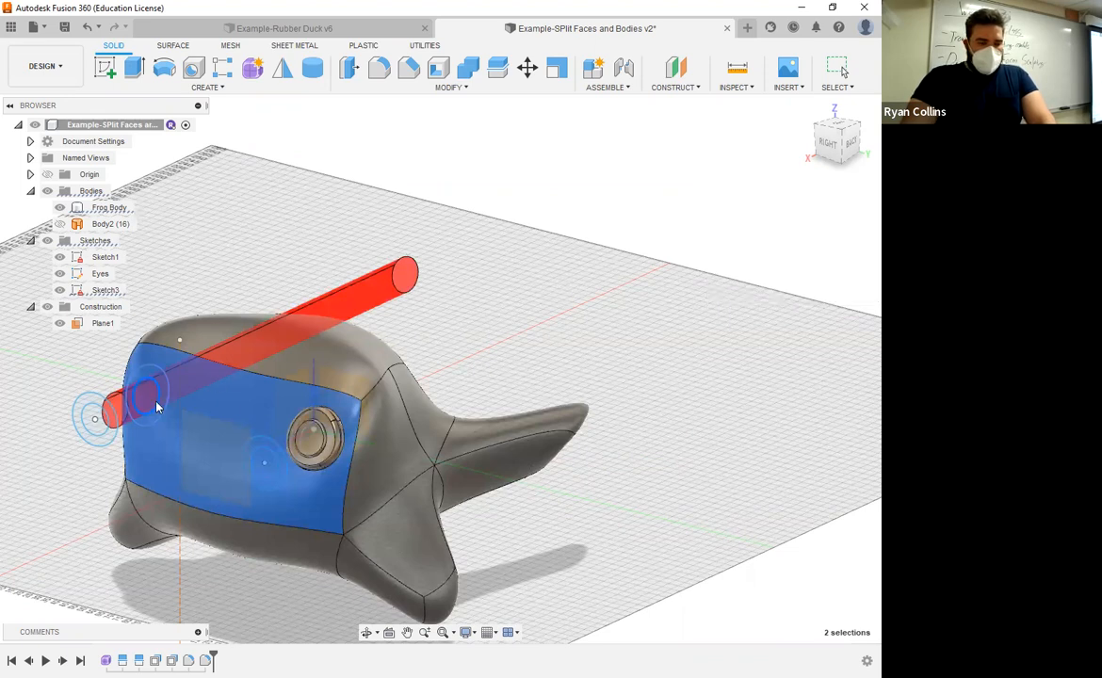
Step: Repeat Split Face on the front face with the second eye's outer projected circle, and hide the sketches
right_click(581, 287)
left_click(579, 258)
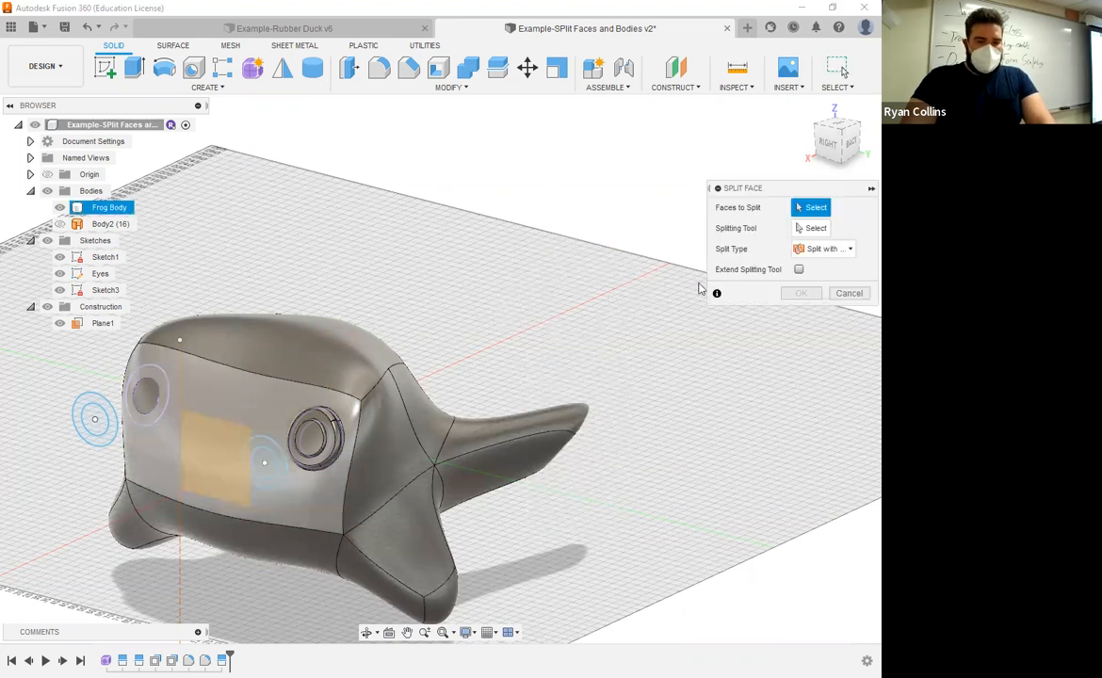
left_click(166, 390)
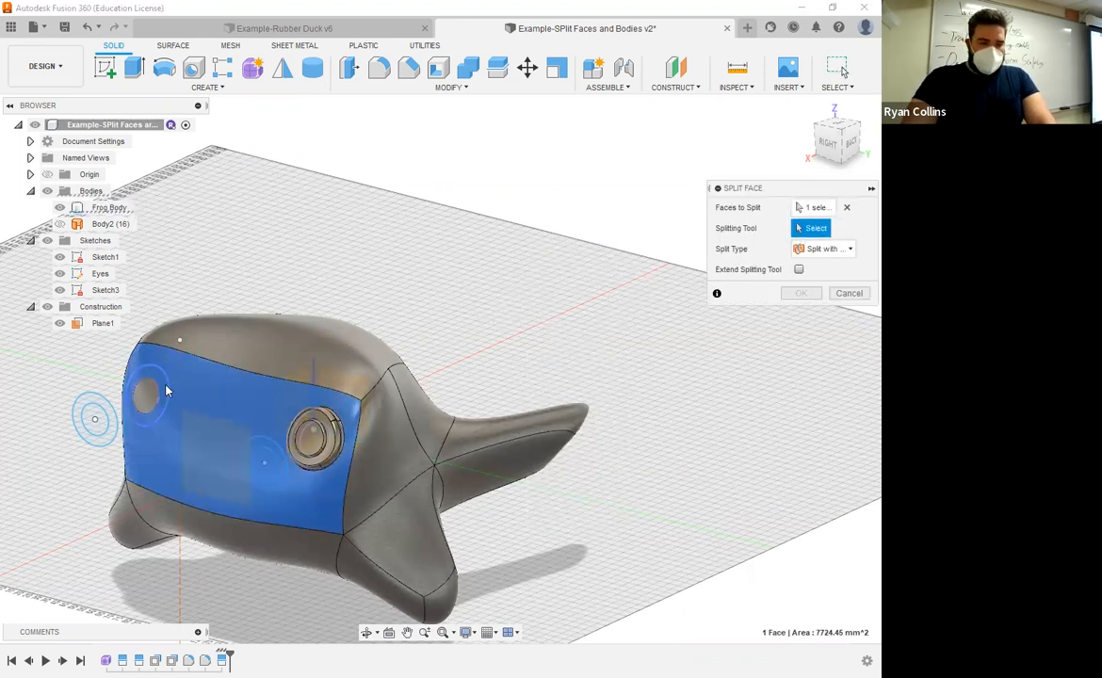
left_click(165, 390)
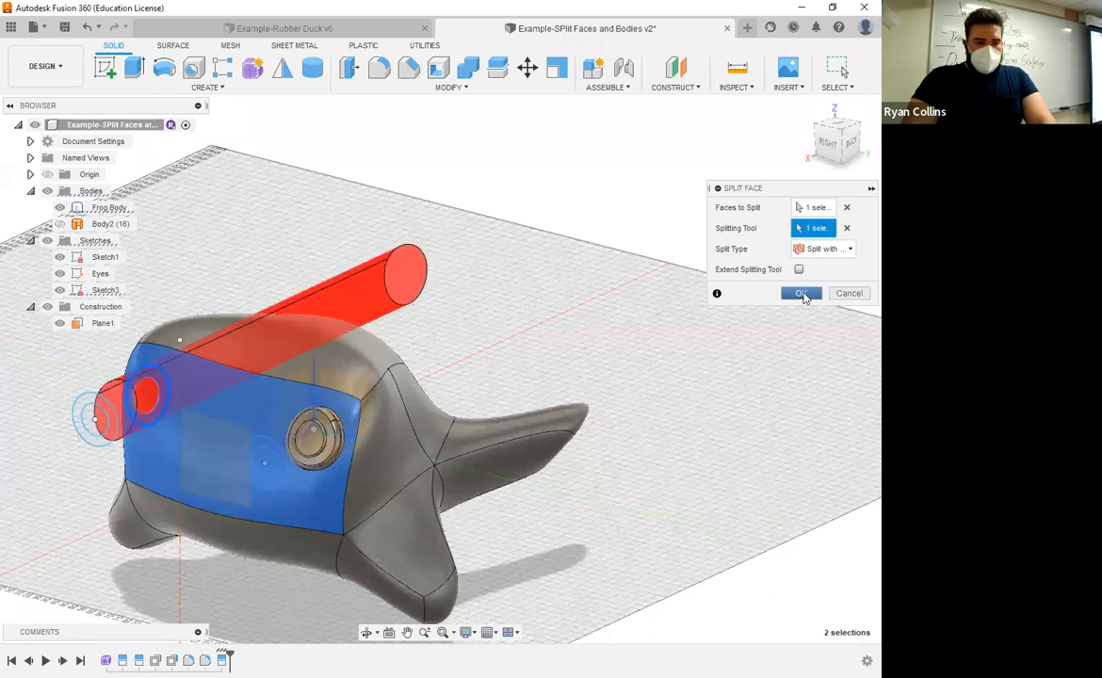
left_click(802, 294)
left_click_drag(372, 261, 247, 297)
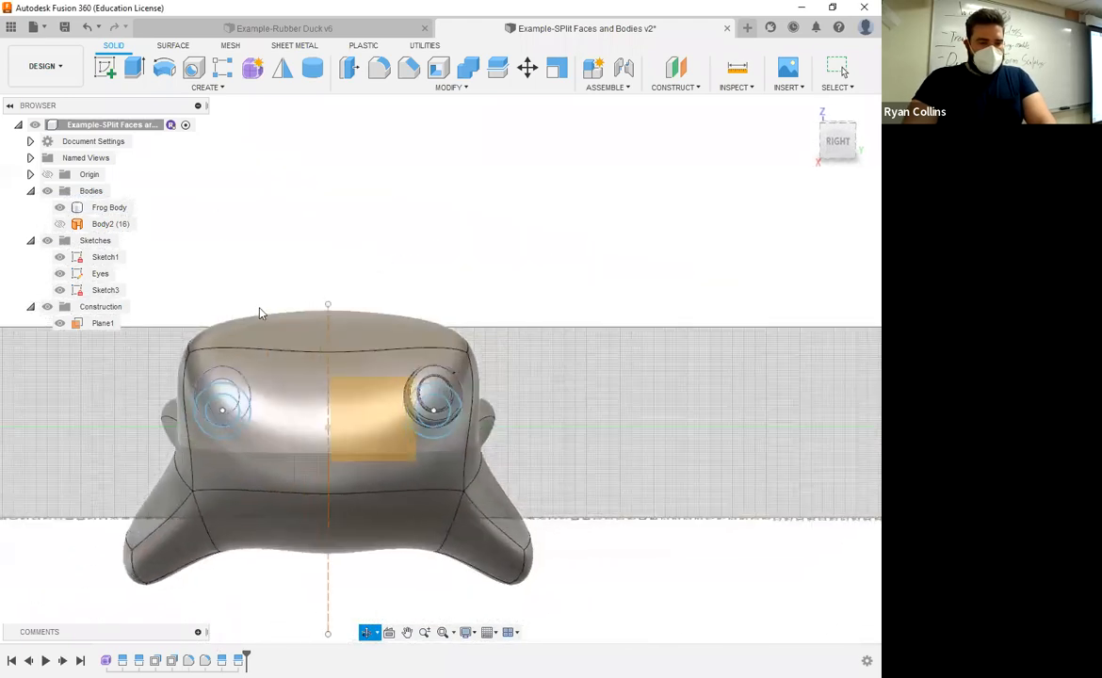
key("Escape")
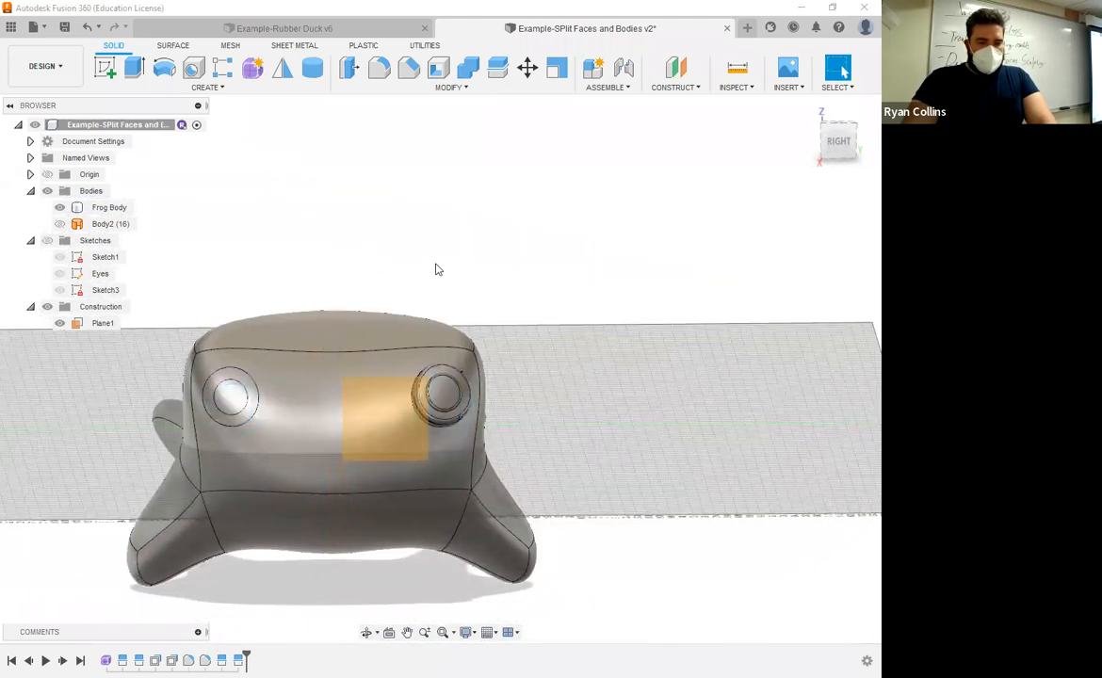
mouse_move(492, 266)
middle_mouse_down("shift")
mouse_move(522, 259)
mouse_move(488, 271)
middle_mouse_up("shift")
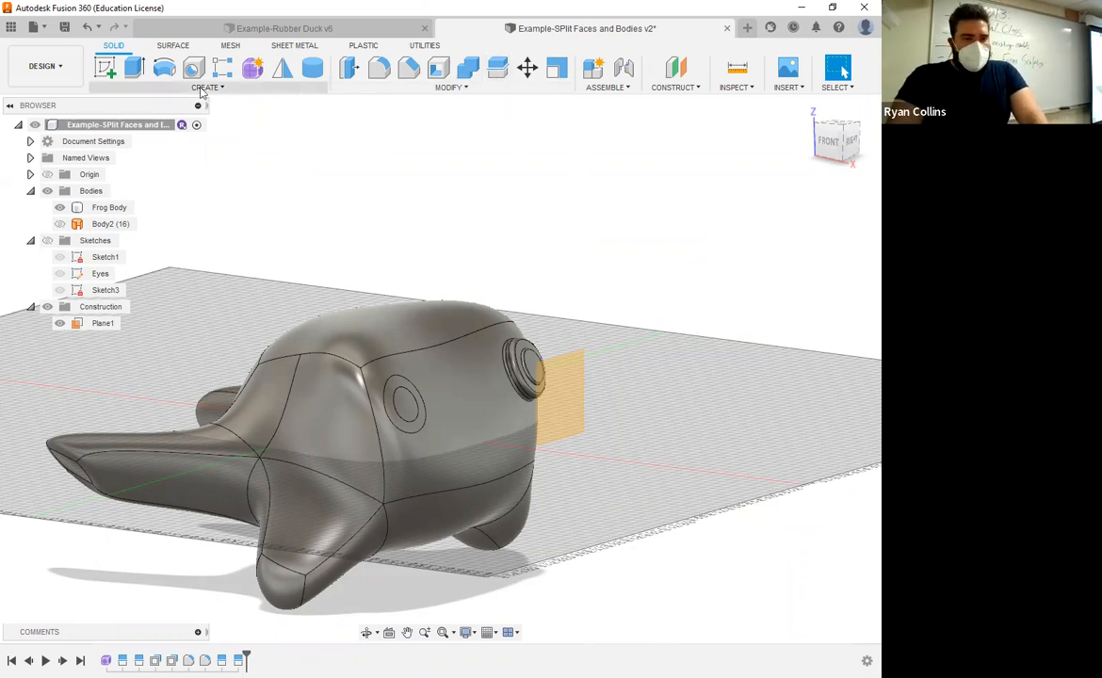
left_click(449, 88)
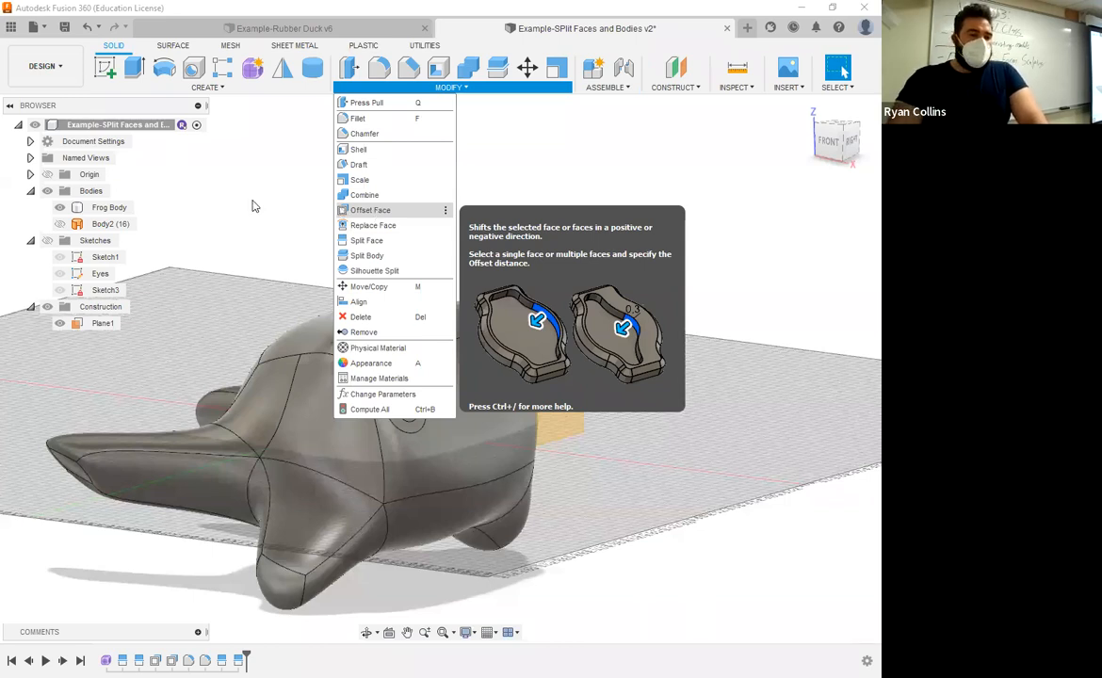
left_click(135, 69)
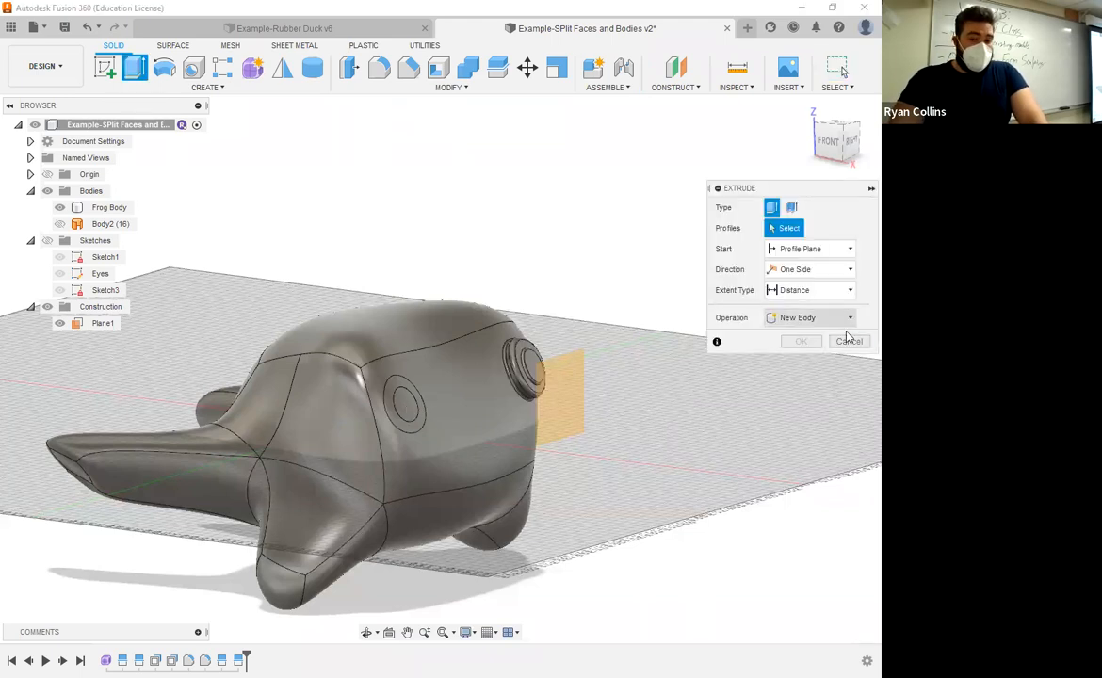
key("Escape")
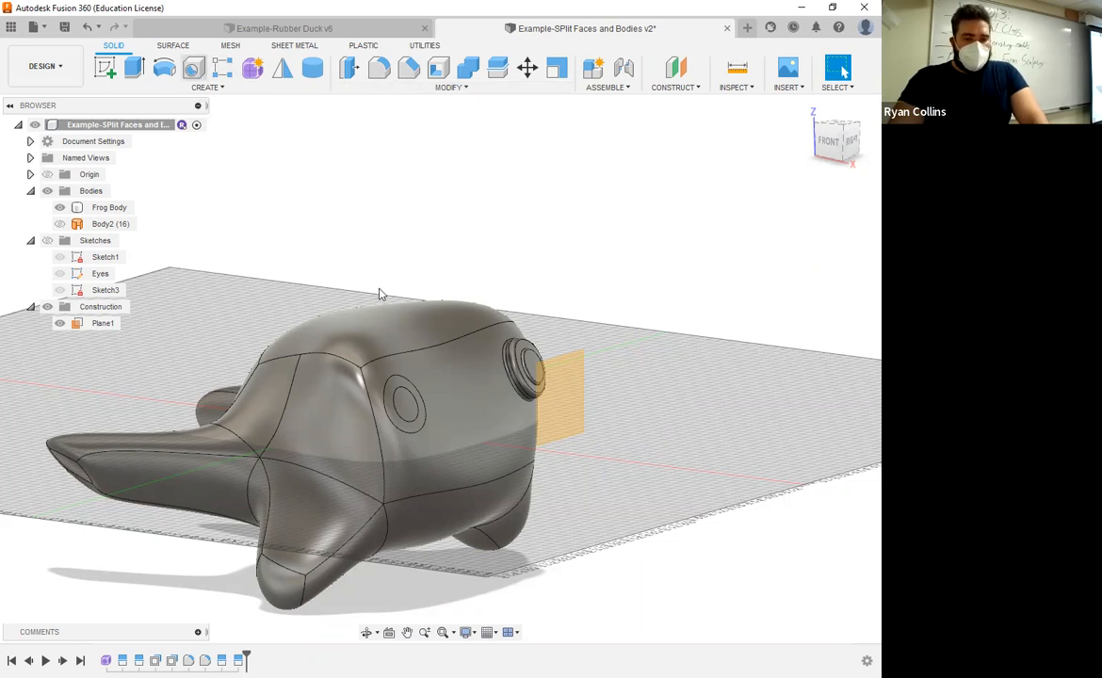
Step: Try to place a simple hole 12 mm deep and 9 mm in diameter on the second eye's inner face
key("h")
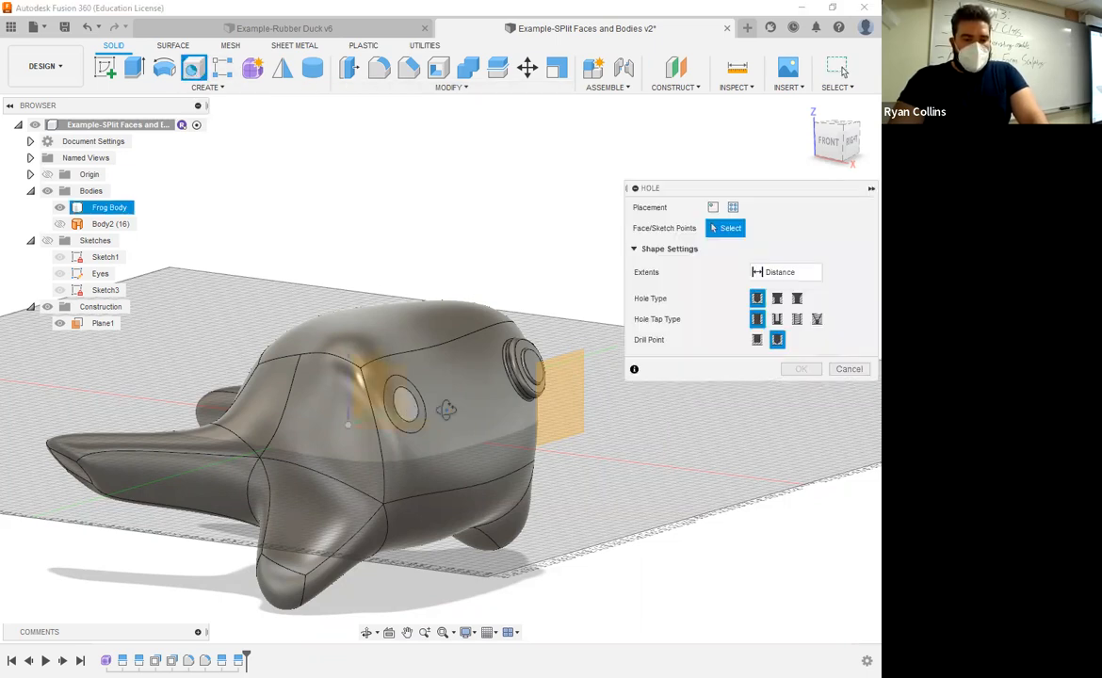
middle_click_drag(330, 423, 389, 448, "shift")
left_click(294, 439)
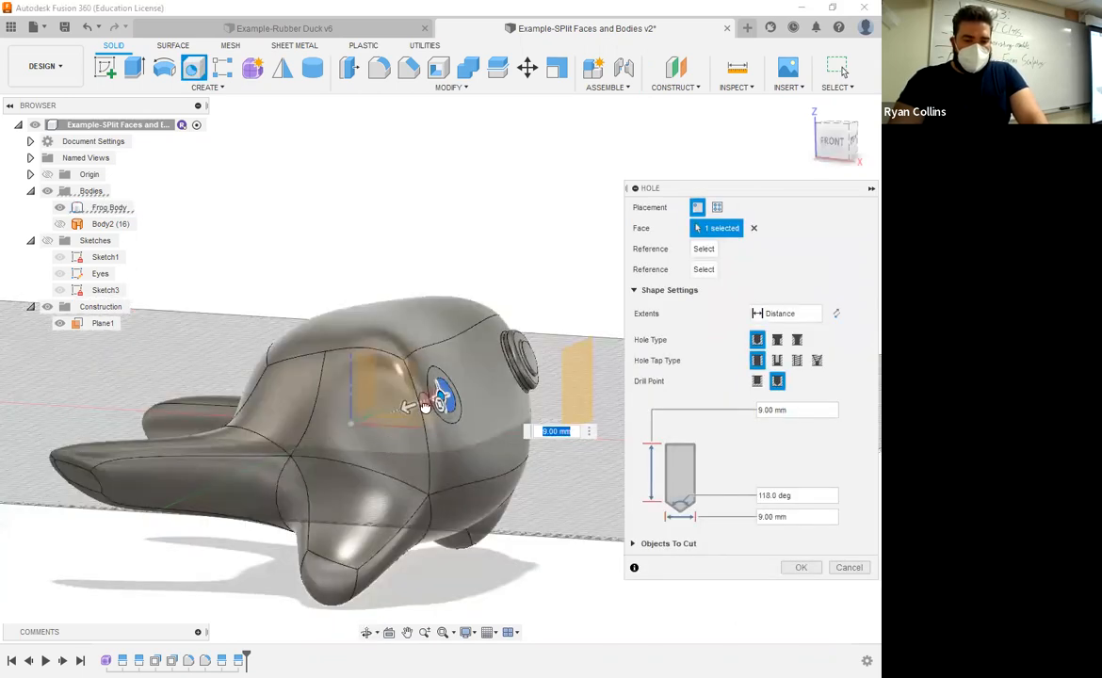
left_click_drag(403, 410, 392, 413)
scroll(486, 426, "down", 3)
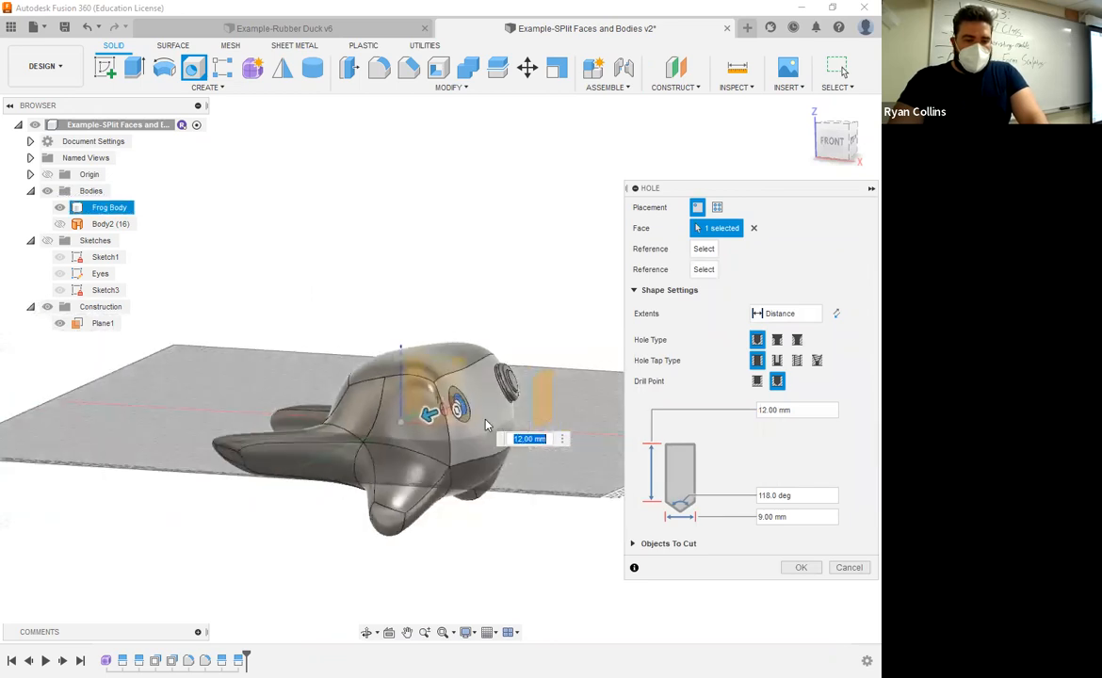
scroll(486, 426, "up", 6)
middle_click_drag(433, 359, 377, 364, "shift")
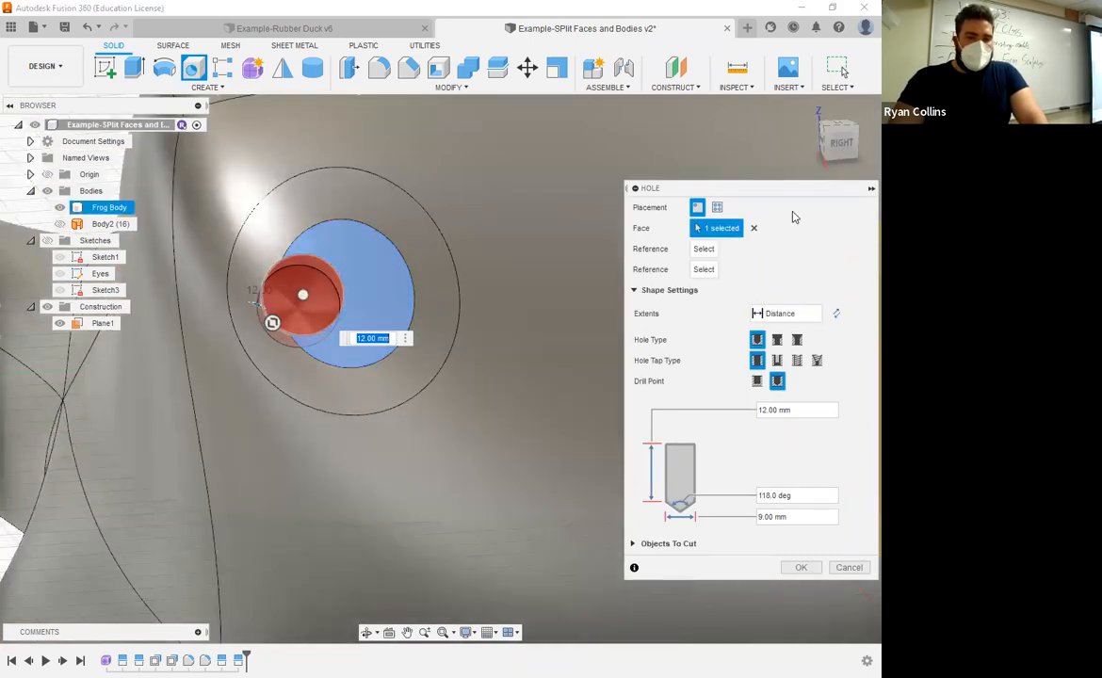
left_click_drag(716, 188, 645, 155)
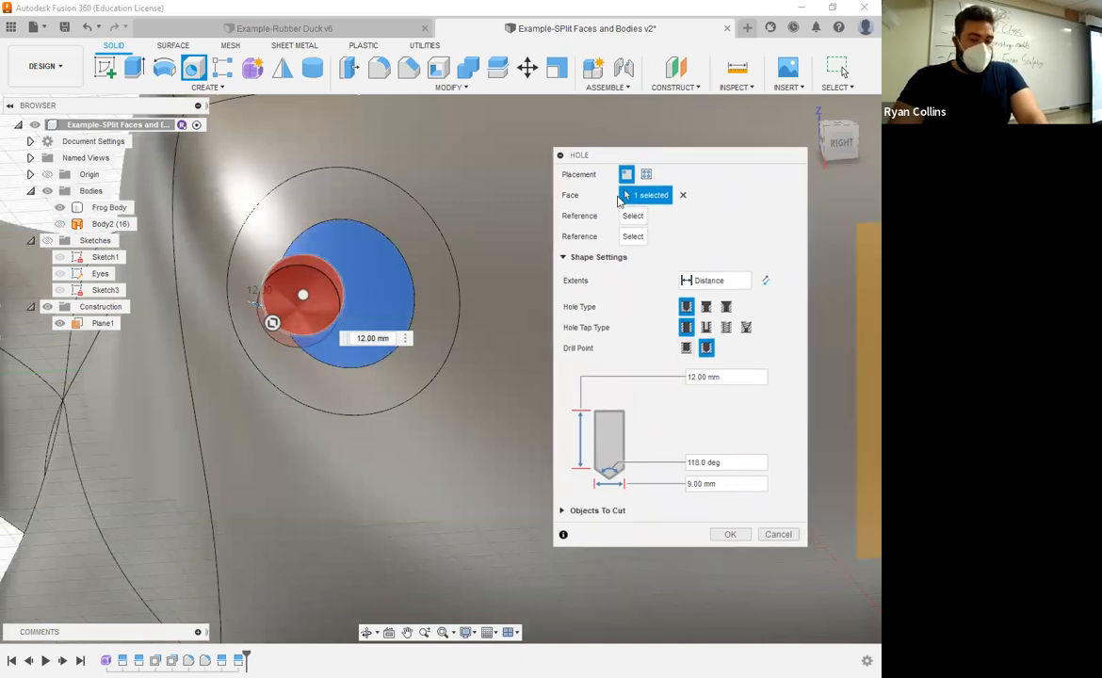
left_click_drag(678, 155, 582, 137)
left_click(680, 517)
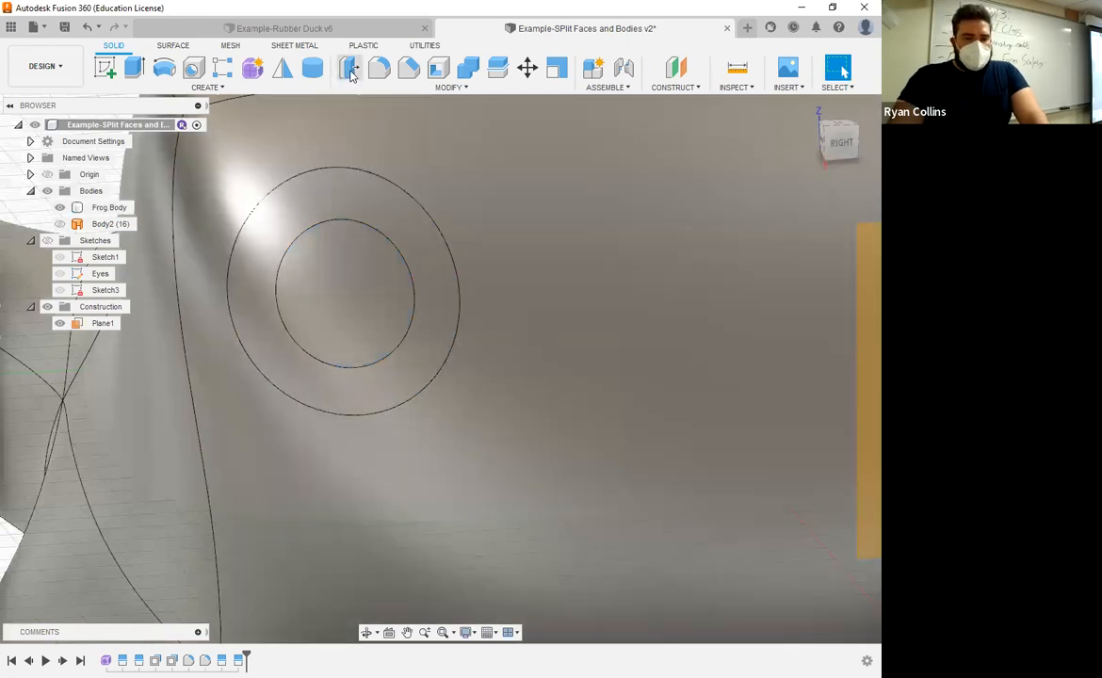
Step: Start a Press Pull on the second eye's inner circular face and pull it outward 9 mm
left_click(348, 68)
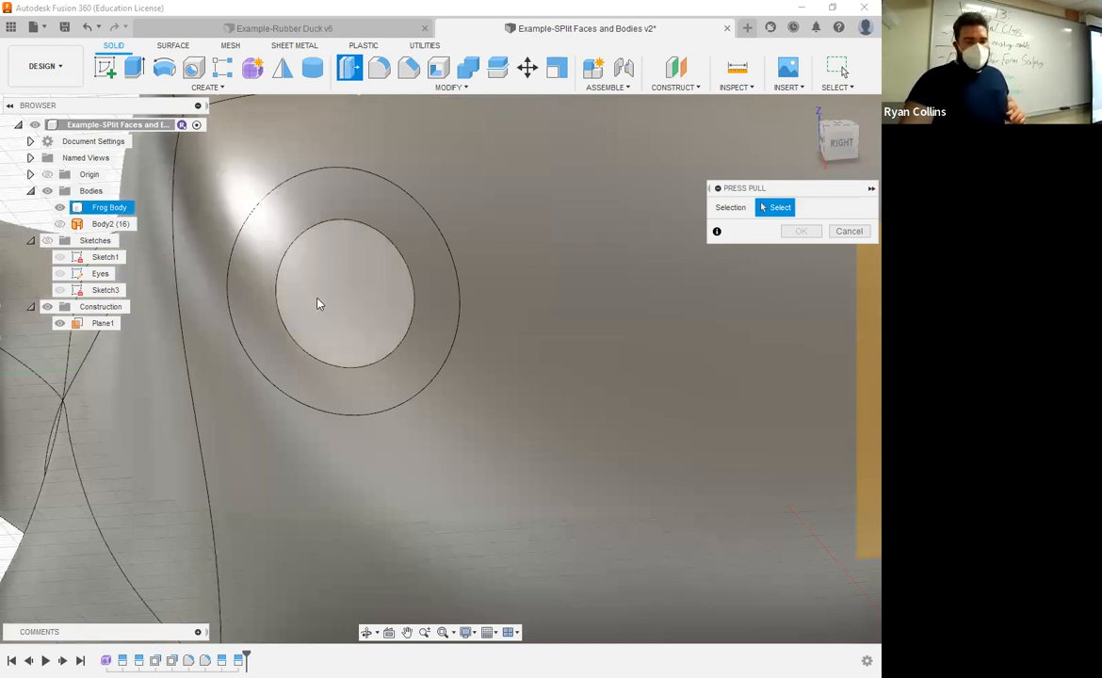
left_click(318, 303)
middle_click_drag(438, 411, 325, 306, "shift")
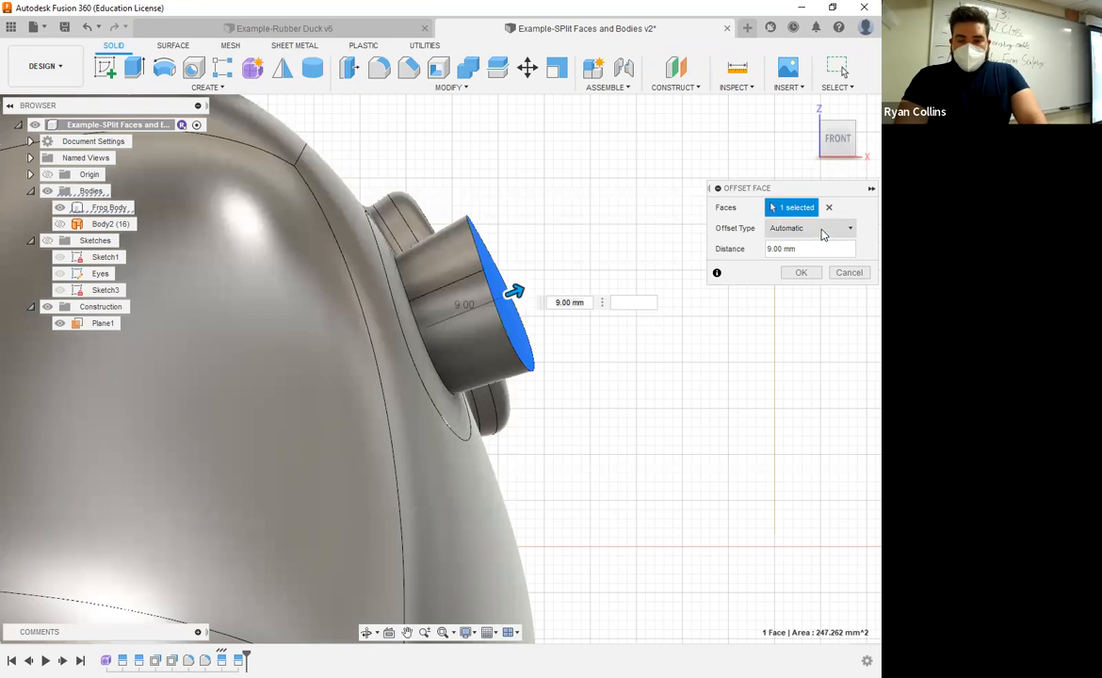
Step: Try offset type New Offset on the eye face with a 7 mm outward offset, and return the type to Automatic
left_click(781, 228)
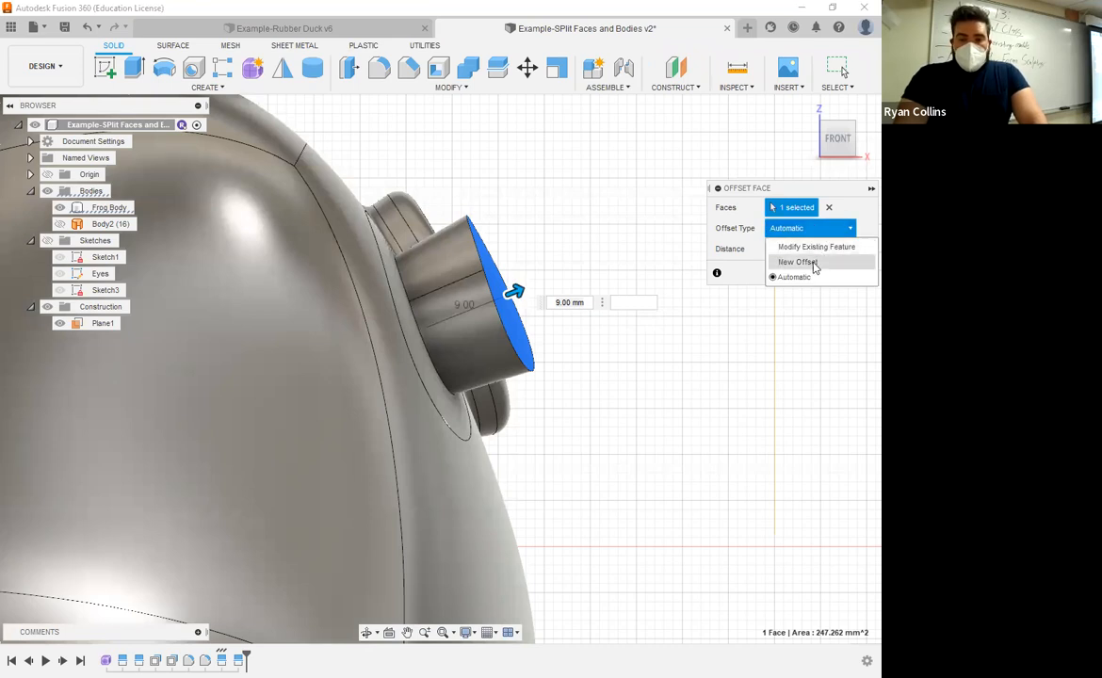
left_click(812, 267)
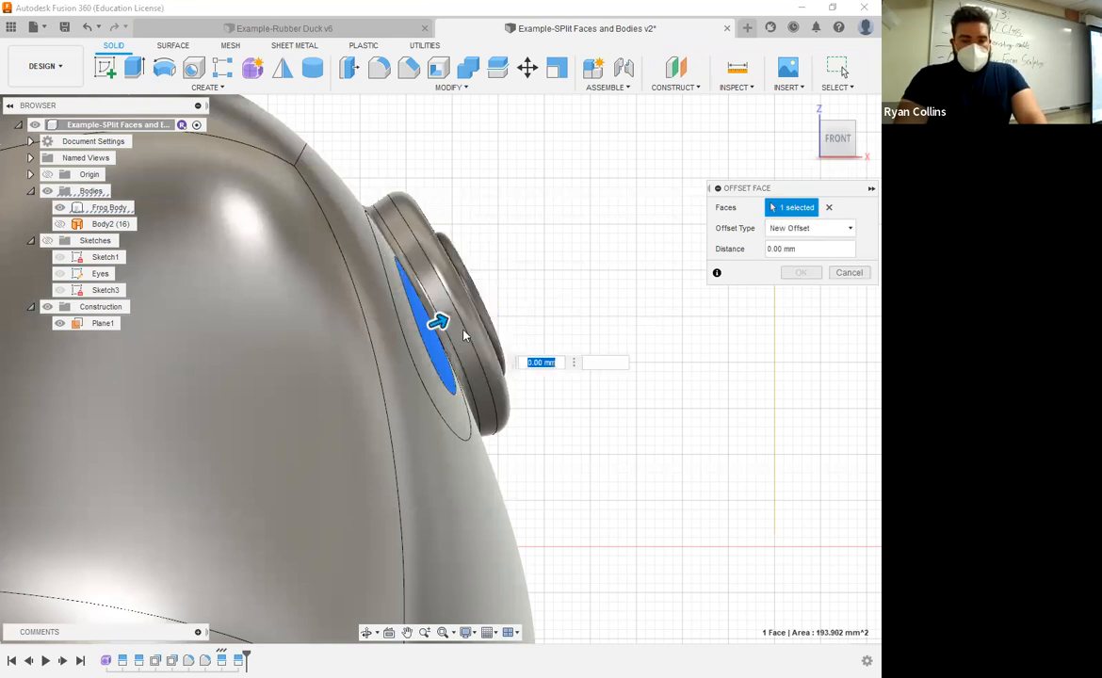
middle_click_drag(463, 332, 209, 345, "shift")
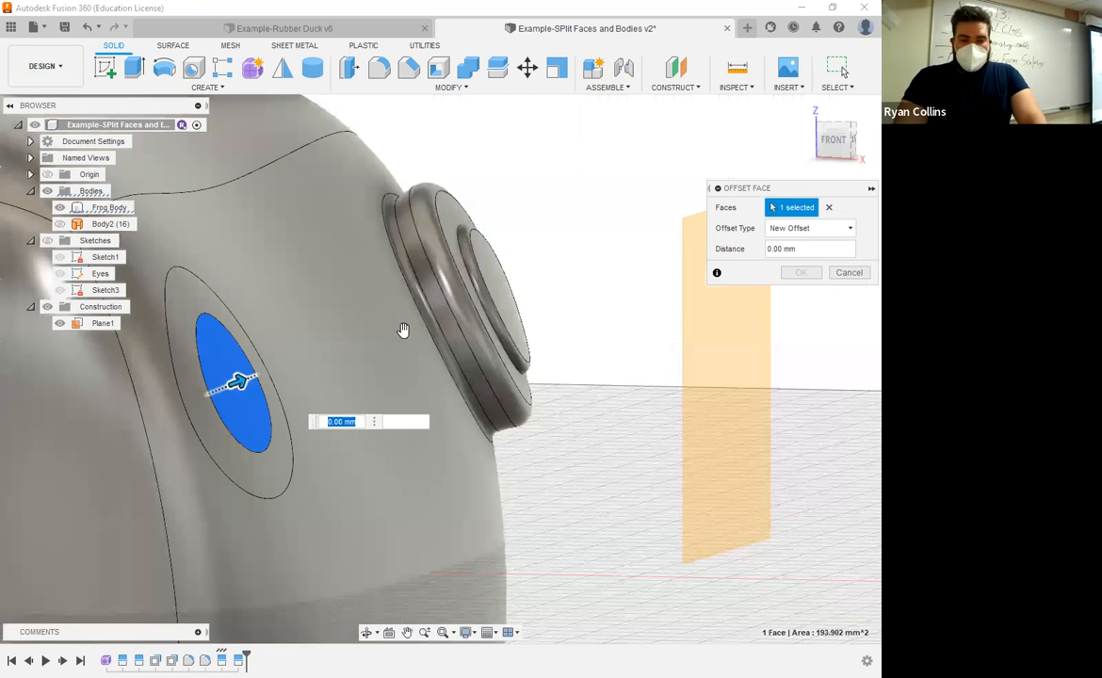
left_click(810, 228)
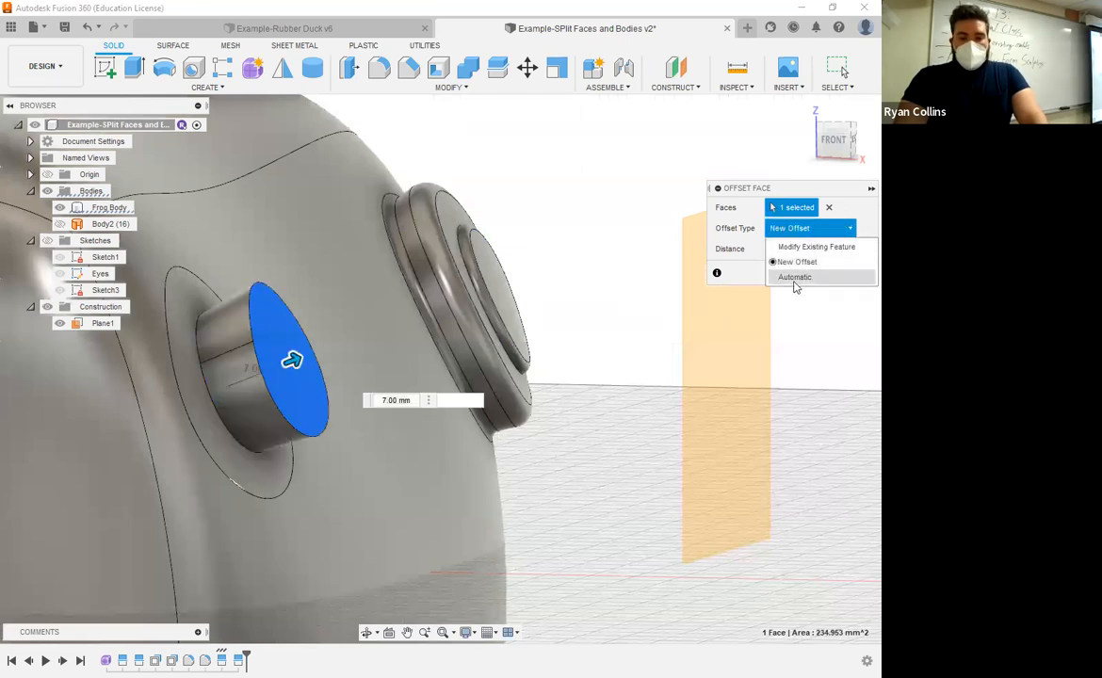
left_click(797, 277)
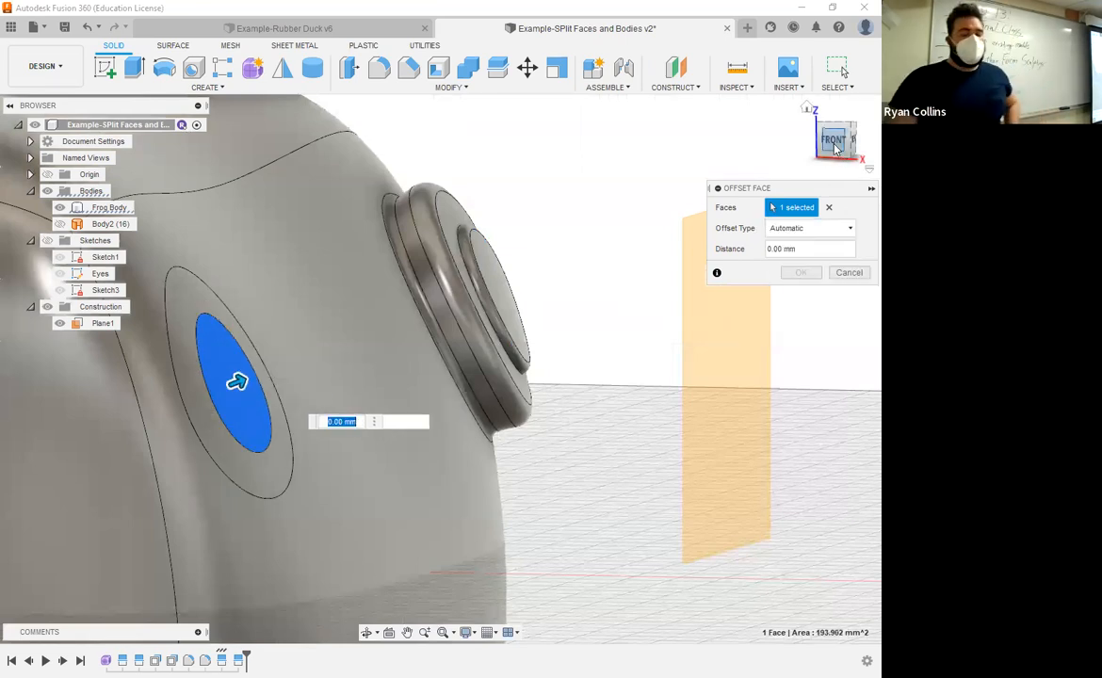
Step: Offset the second eye's inner face inward with offset type Automatic to sink a recess into the frog's head
left_click(834, 141)
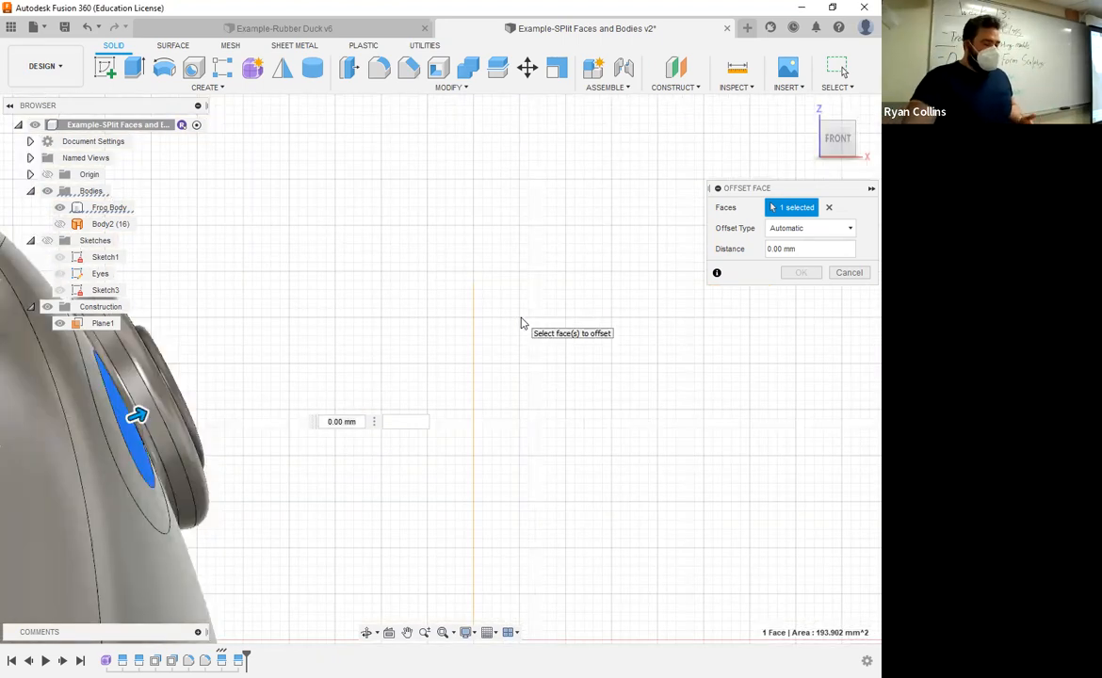
middle_click_drag(132, 477, 312, 397)
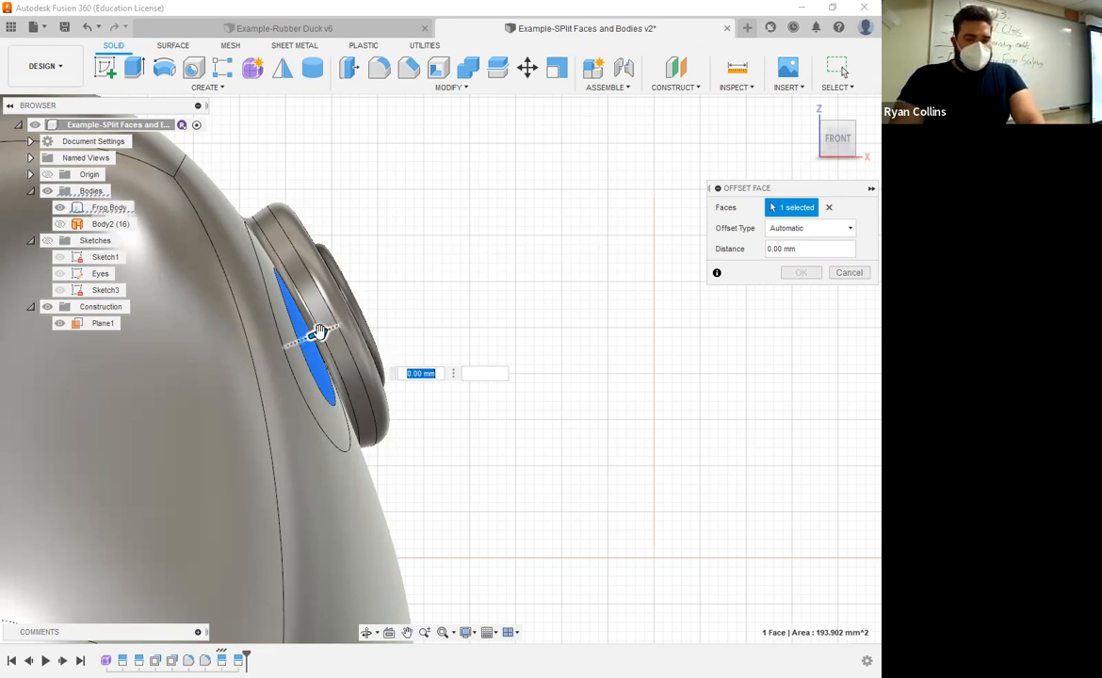
middle_click_drag(475, 302, 438, 323, "shift")
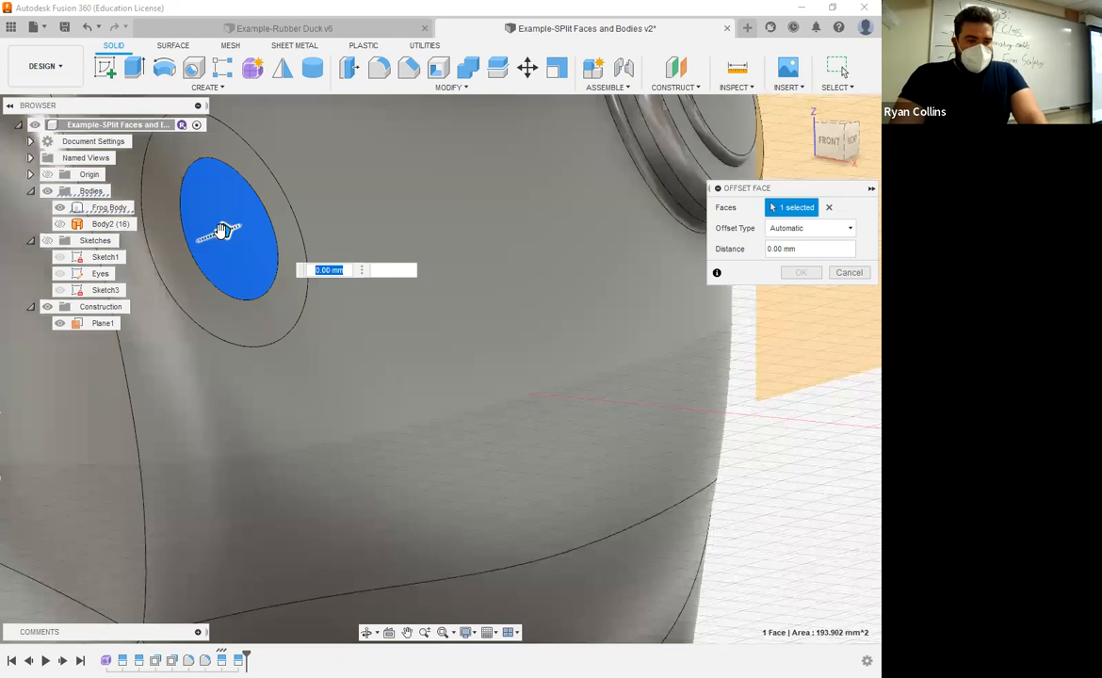
left_click_drag(224, 230, 266, 211)
middle_click_drag(321, 380, 321, 350, "shift")
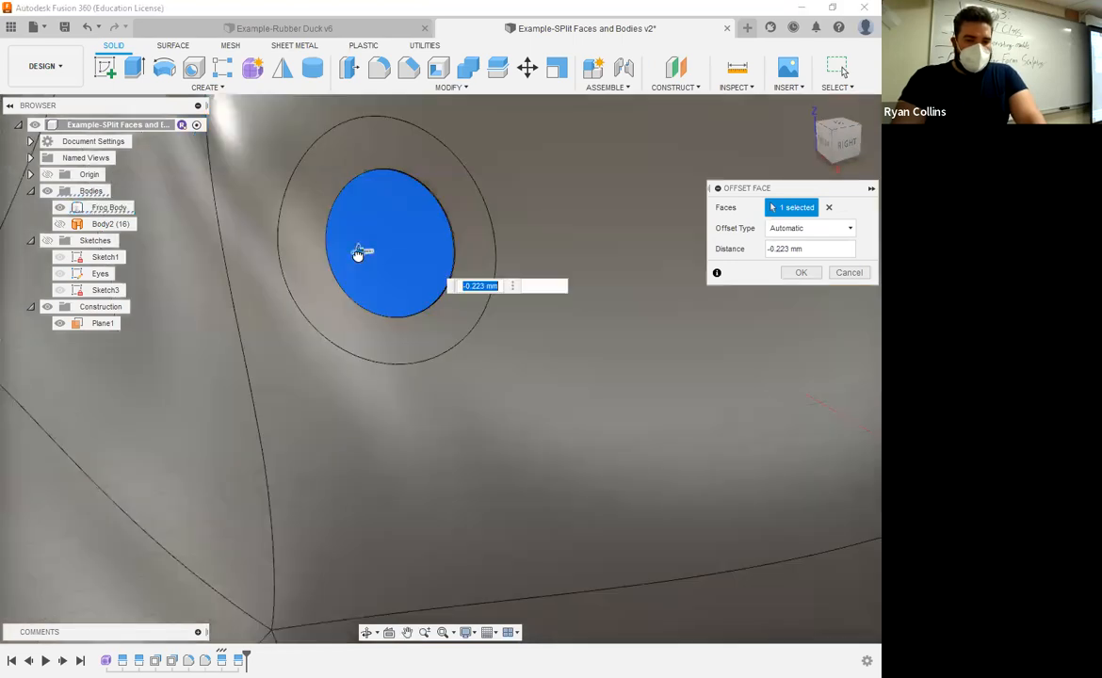
left_click_drag(347, 254, 328, 258)
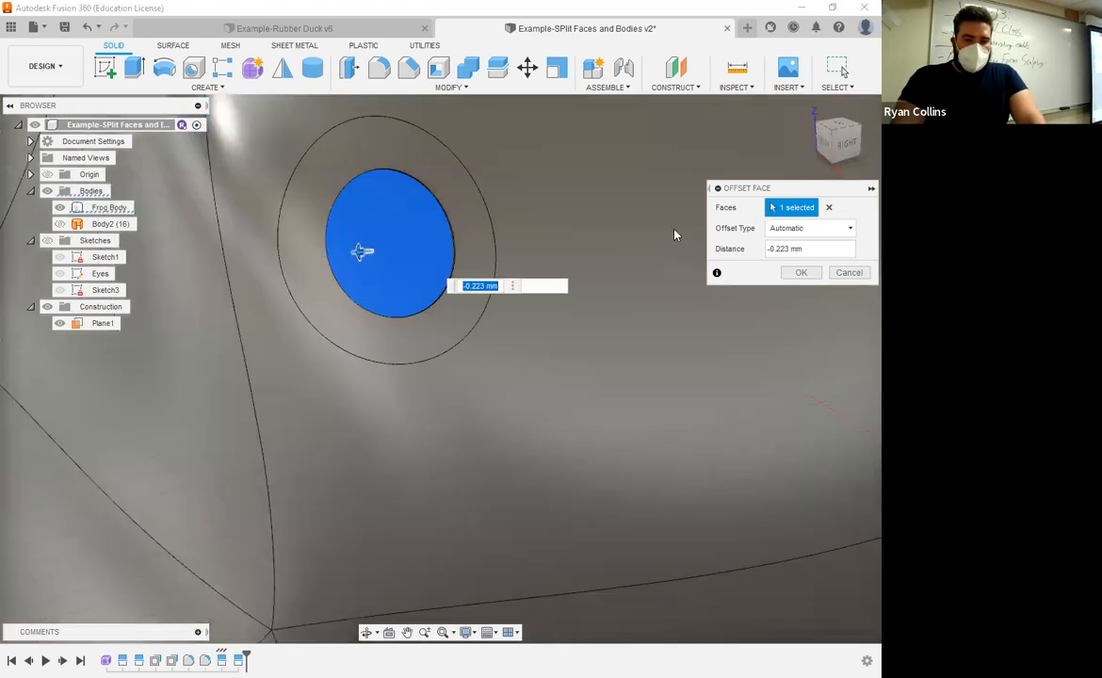
left_click(797, 274)
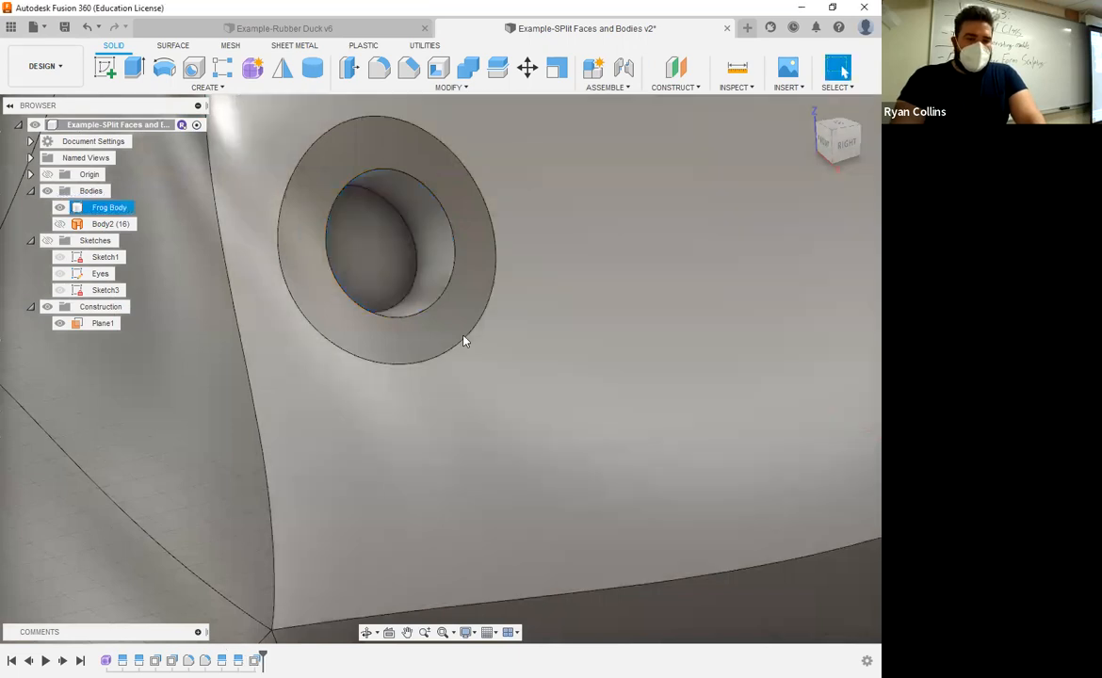
scroll(471, 487, "down", 1)
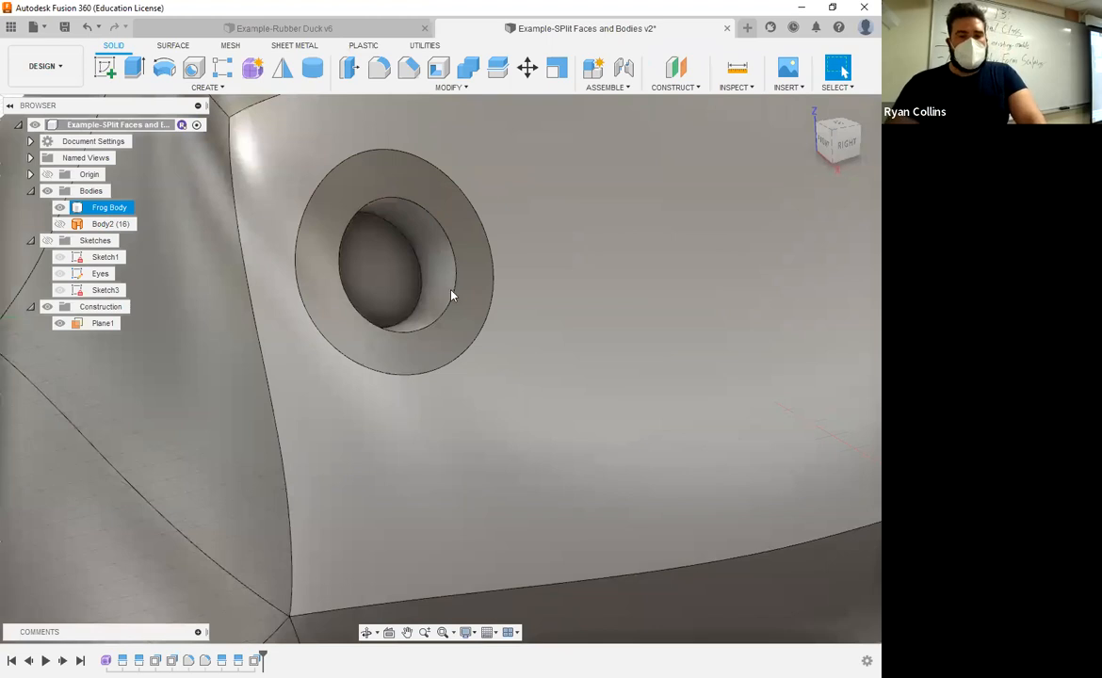
Step: Press Pull the outer ring face around the second eye's recess outward by 6 mm with offset type Automatic
key("q")
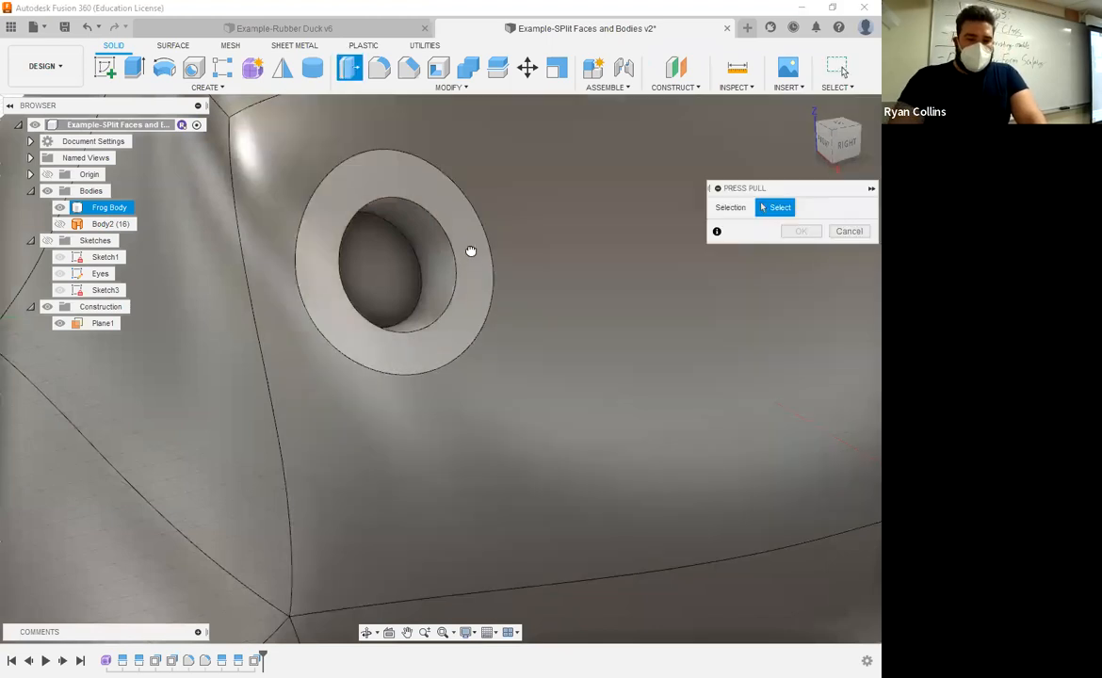
left_click(489, 241)
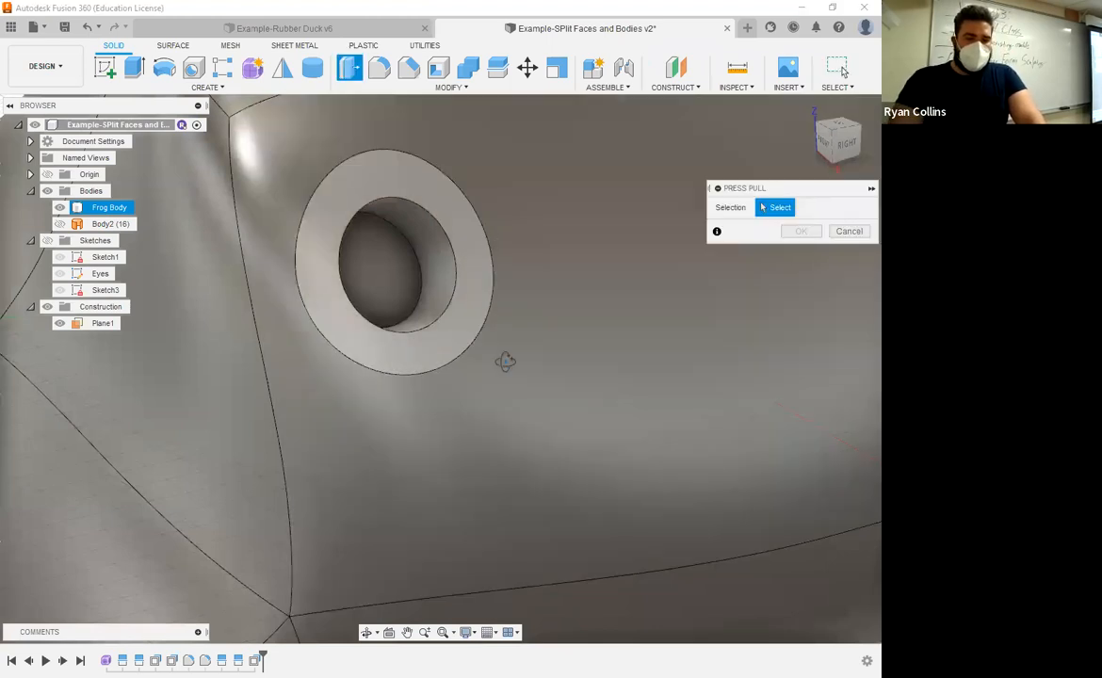
middle_click_drag(527, 350, 497, 337, "shift")
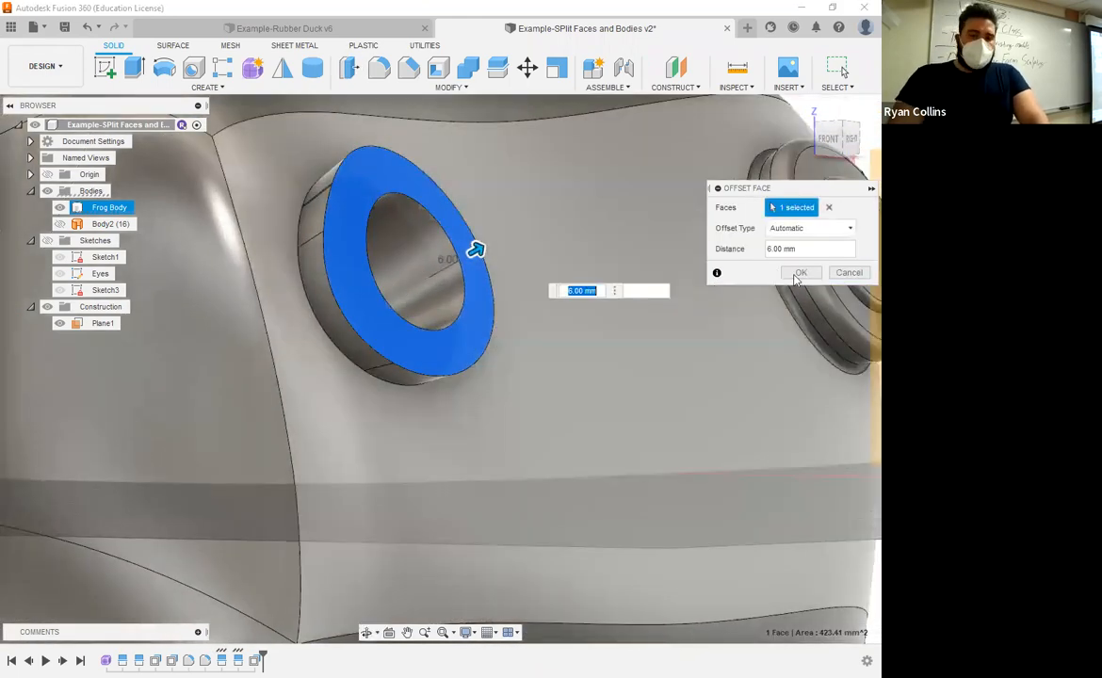
left_click(799, 273)
scroll(537, 419, "down", 3)
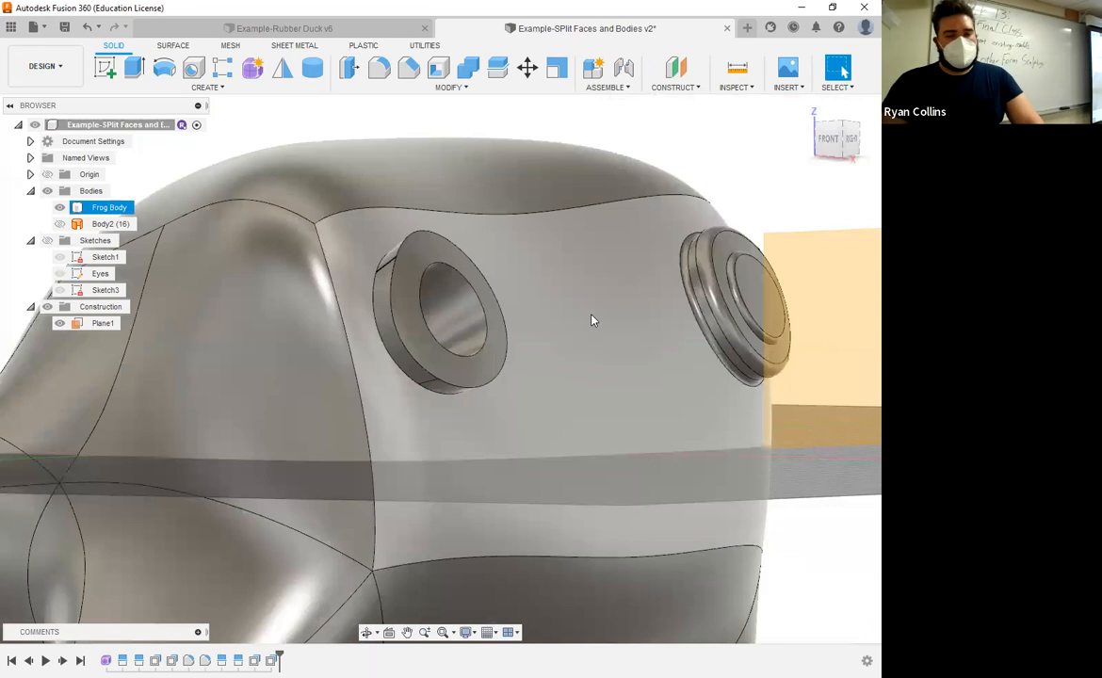
scroll(582, 318, "down", 3)
middle_click_drag(555, 274, 539, 223)
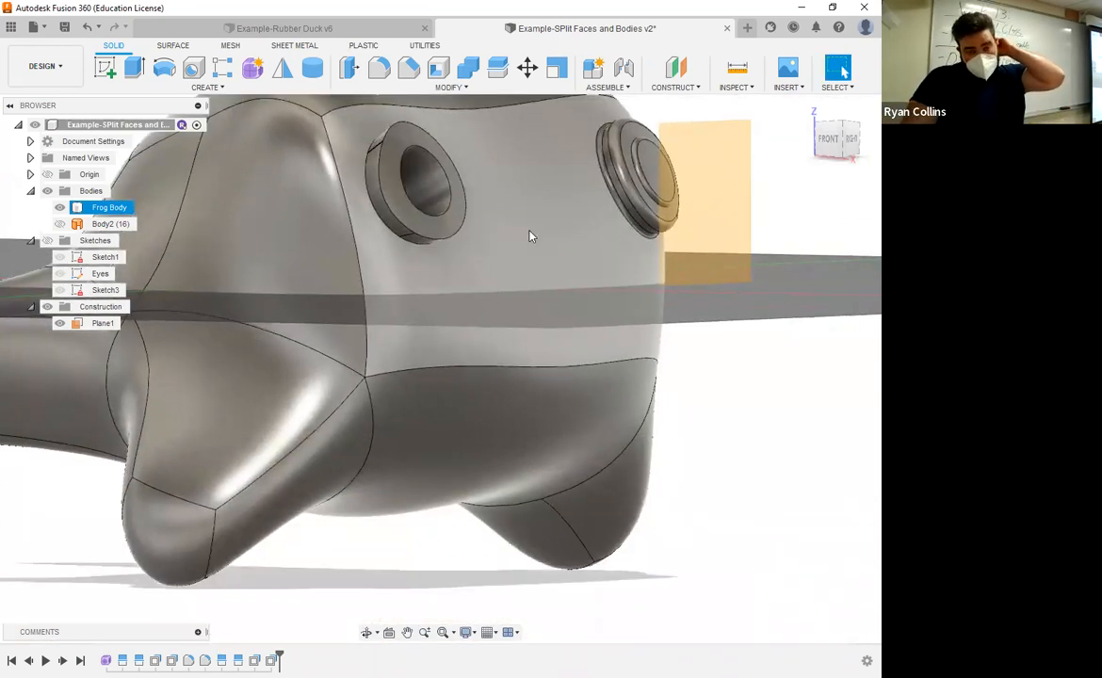
Step: Save the design with the version description "Eyes offset faces"
left_click(451, 87)
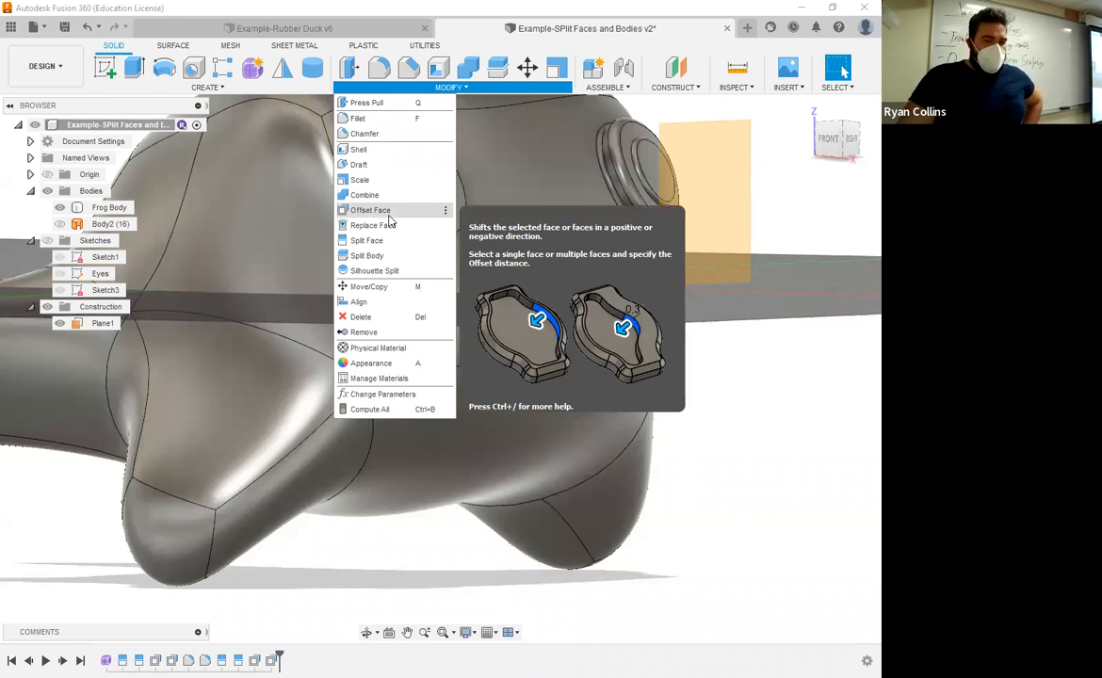
left_click(426, 584)
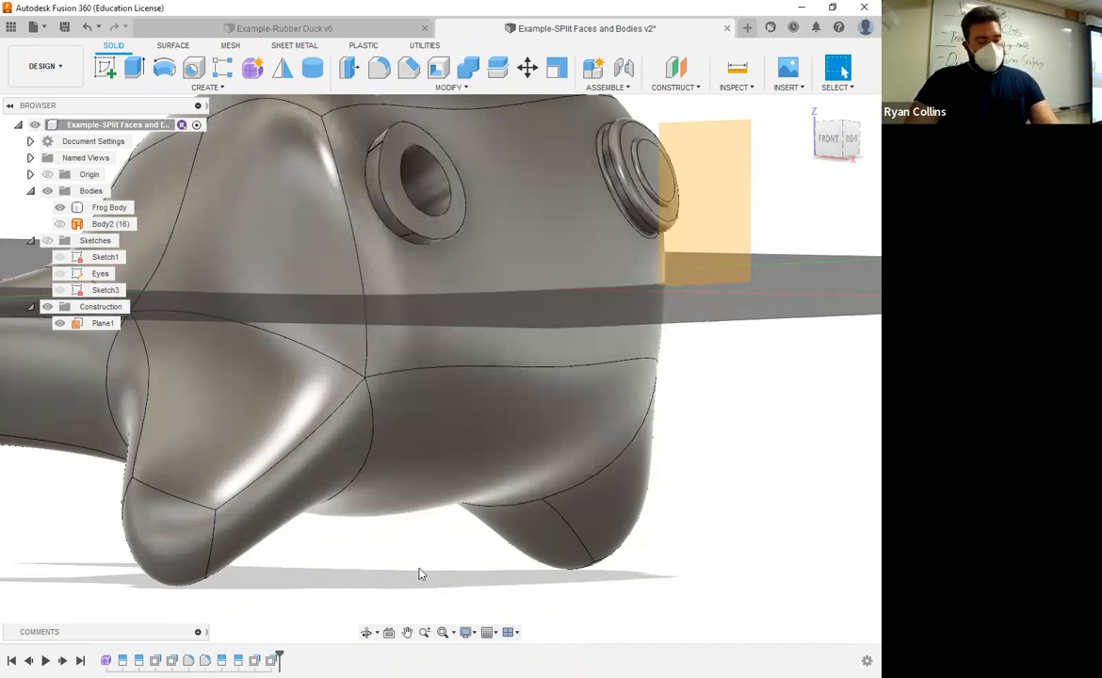
key("ctrl+s")
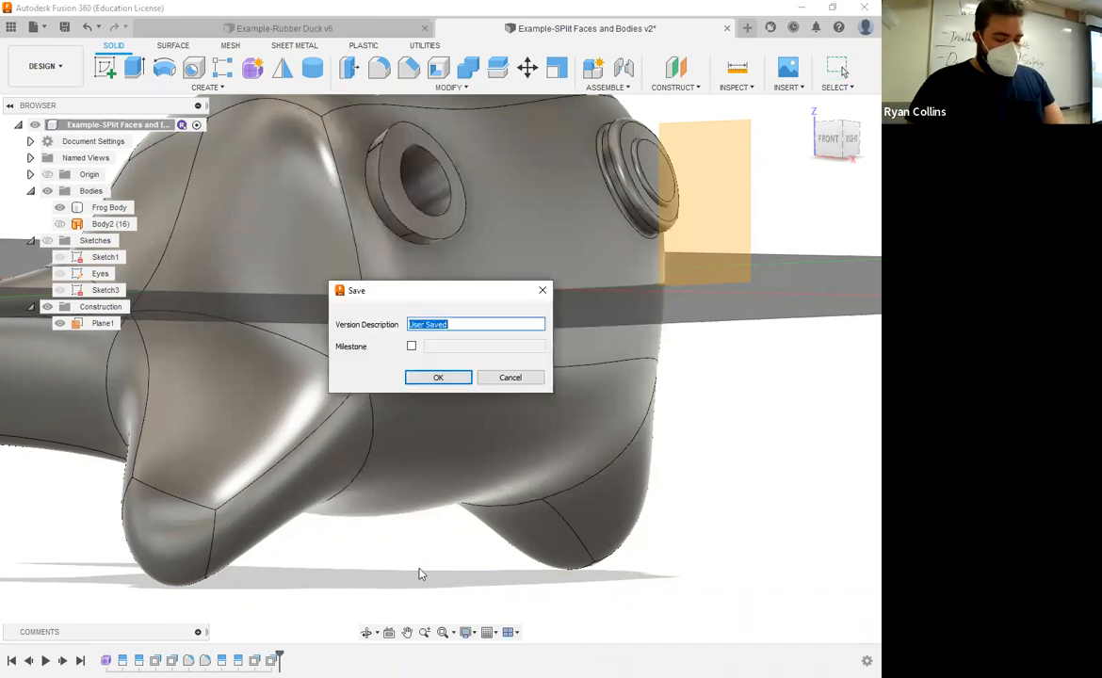
type("Eyes offset fec")
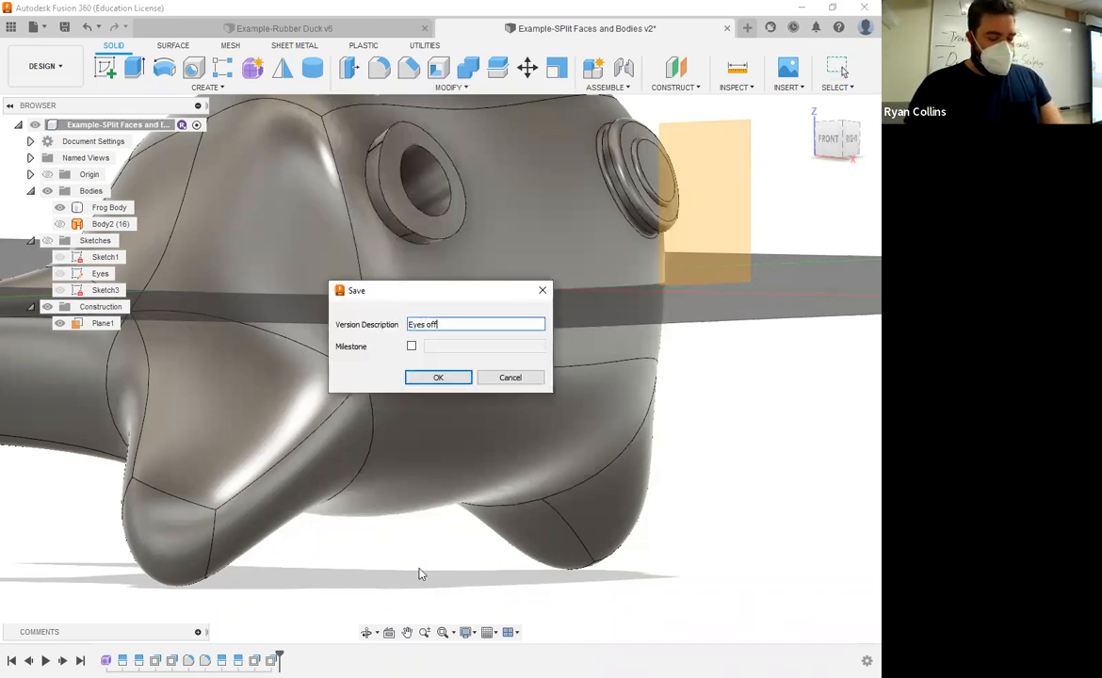
key("BackSpace")
key("BackSpace")
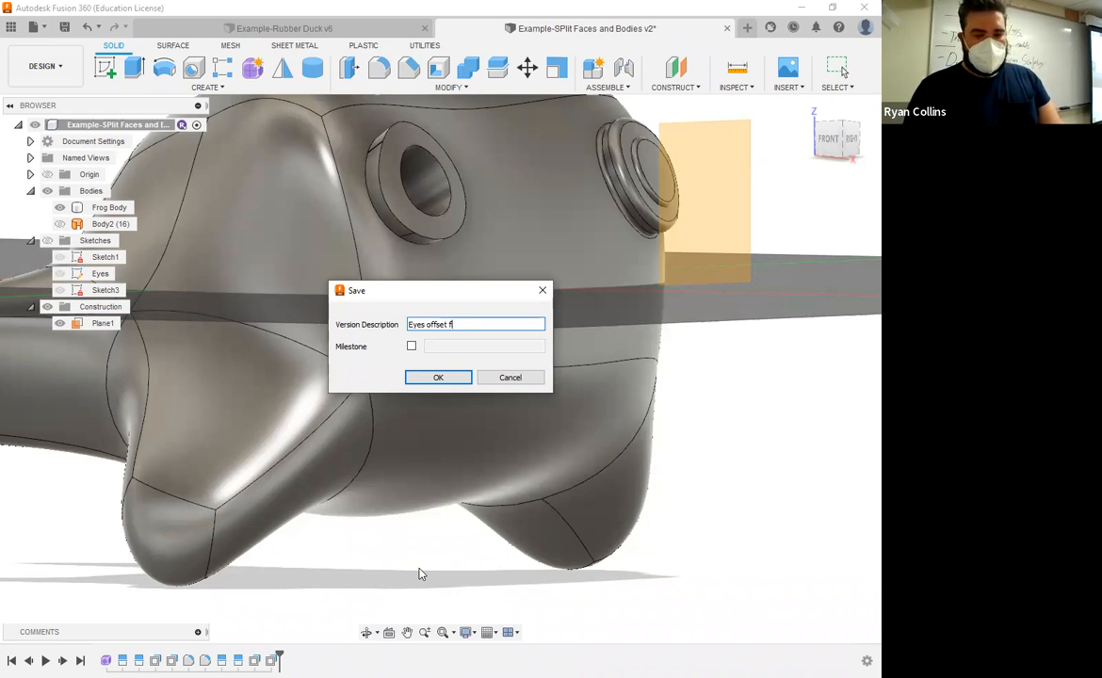
type("aces")
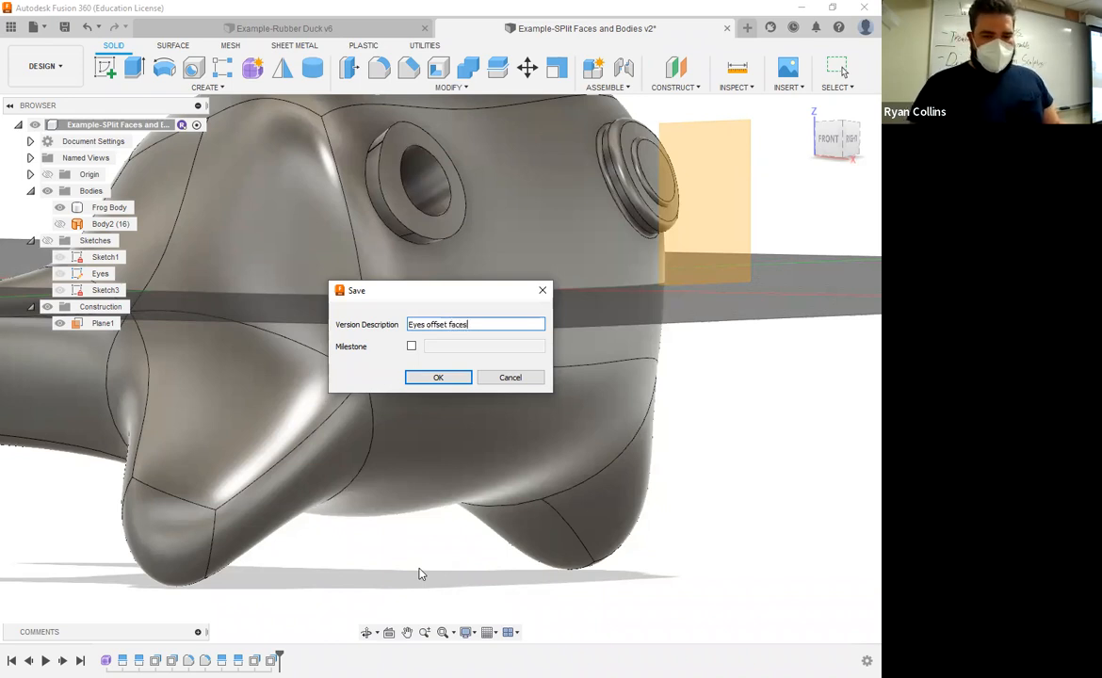
key("Return")
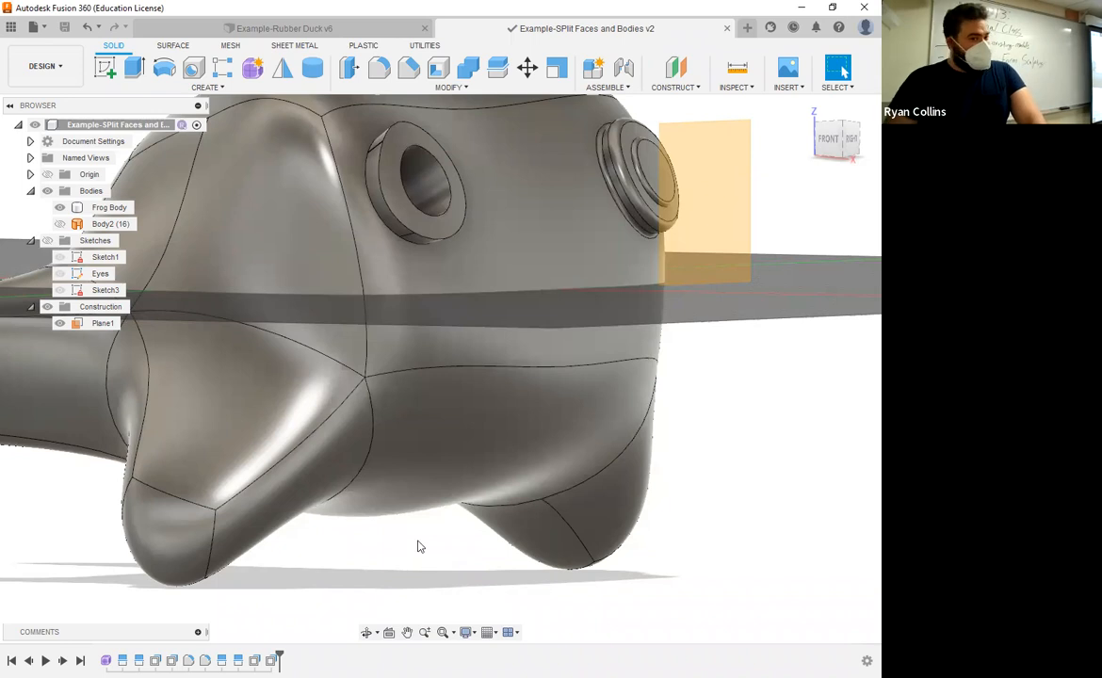
scroll(410, 473, "down", 1)
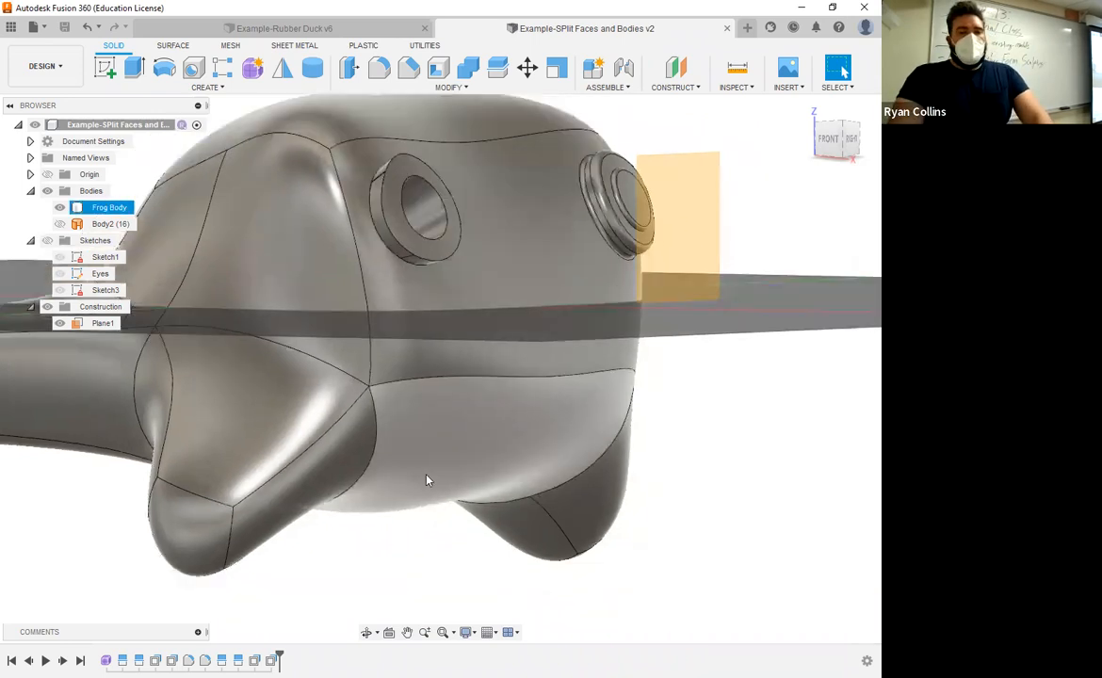
scroll(426, 481, "down", 1)
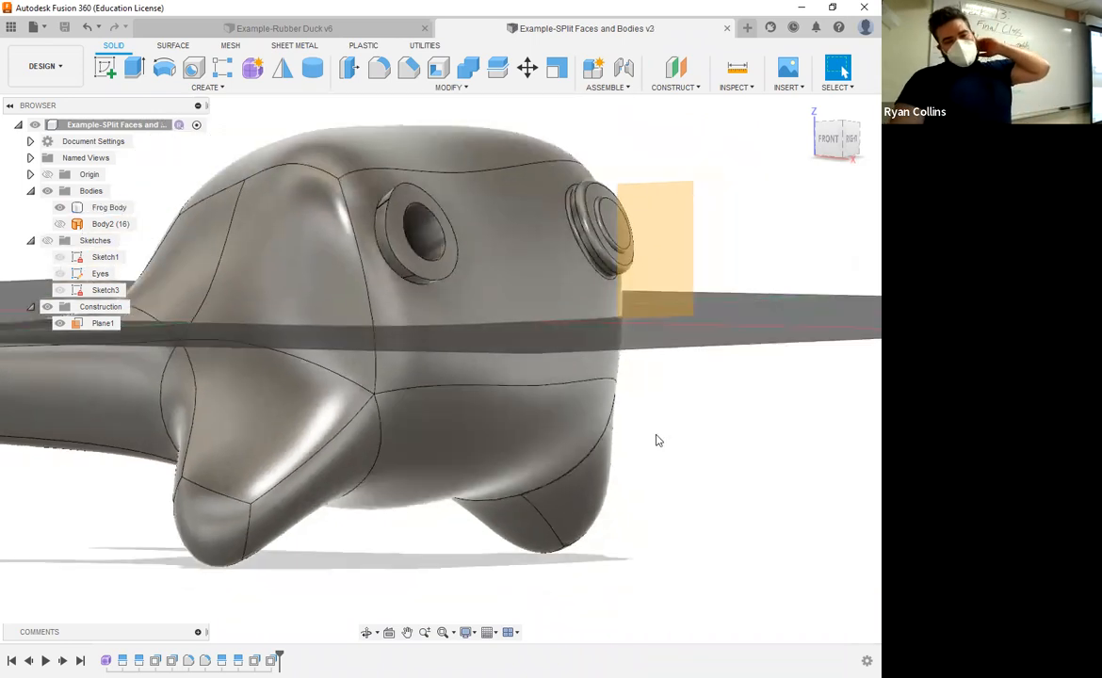
left_click(448, 87)
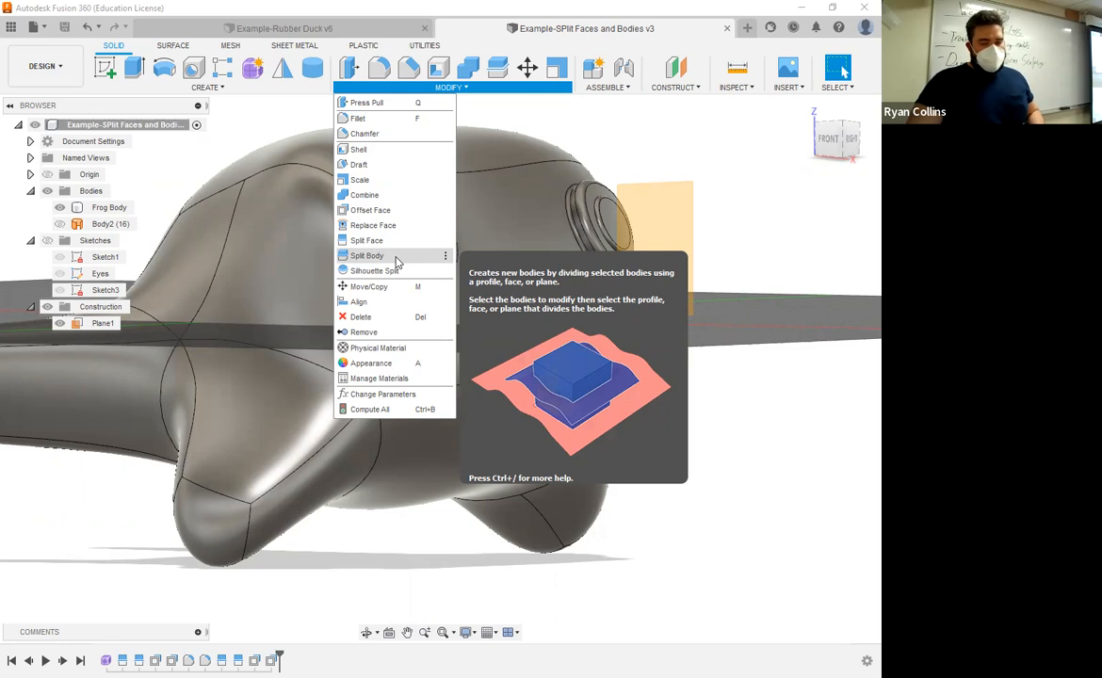
left_click(778, 242)
Step: Start a new sketch on the construction plane in front of the frog's face, viewed from the right
left_click(852, 139)
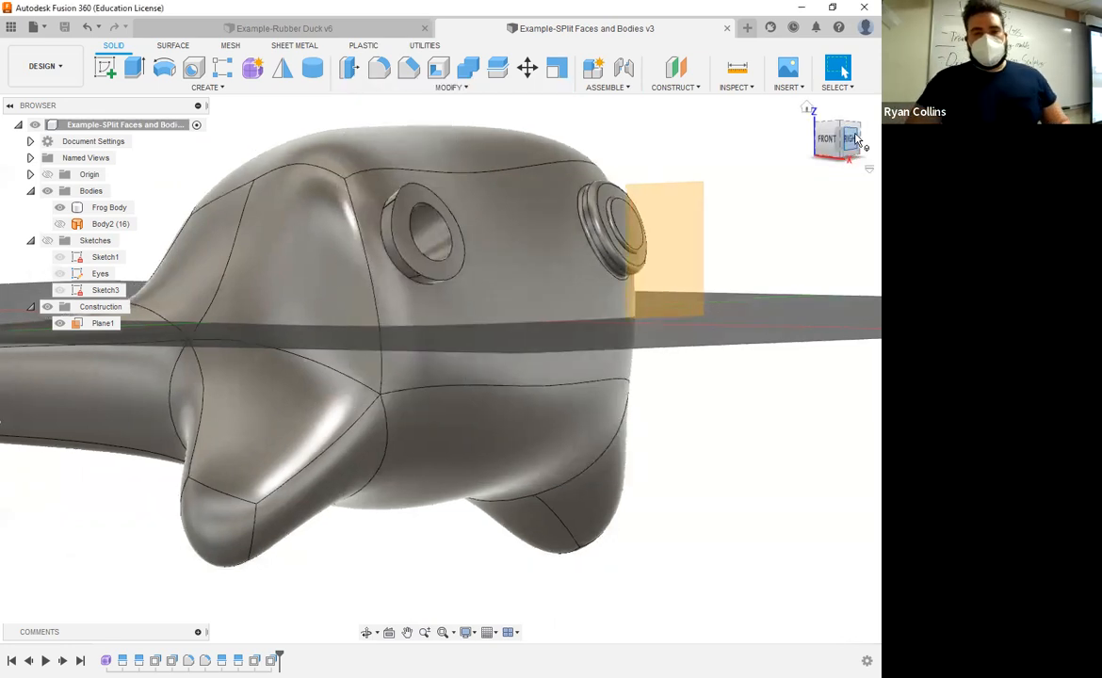
middle_click_drag(380, 251, 352, 254)
middle_click_drag(859, 252, 591, 228)
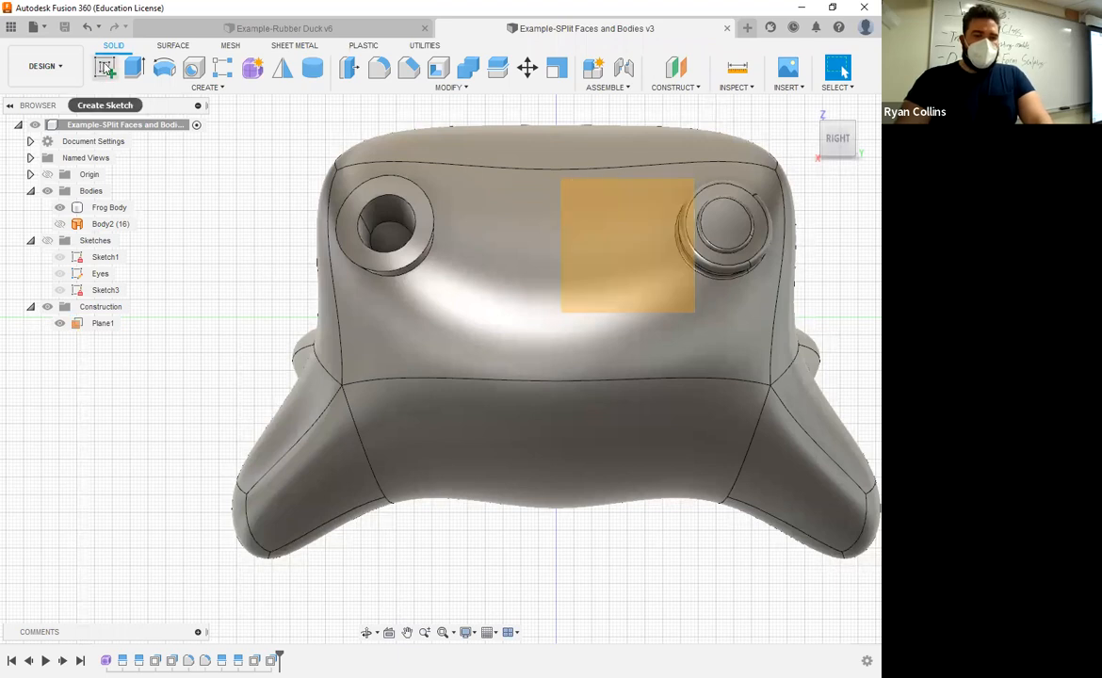
left_click(104, 68)
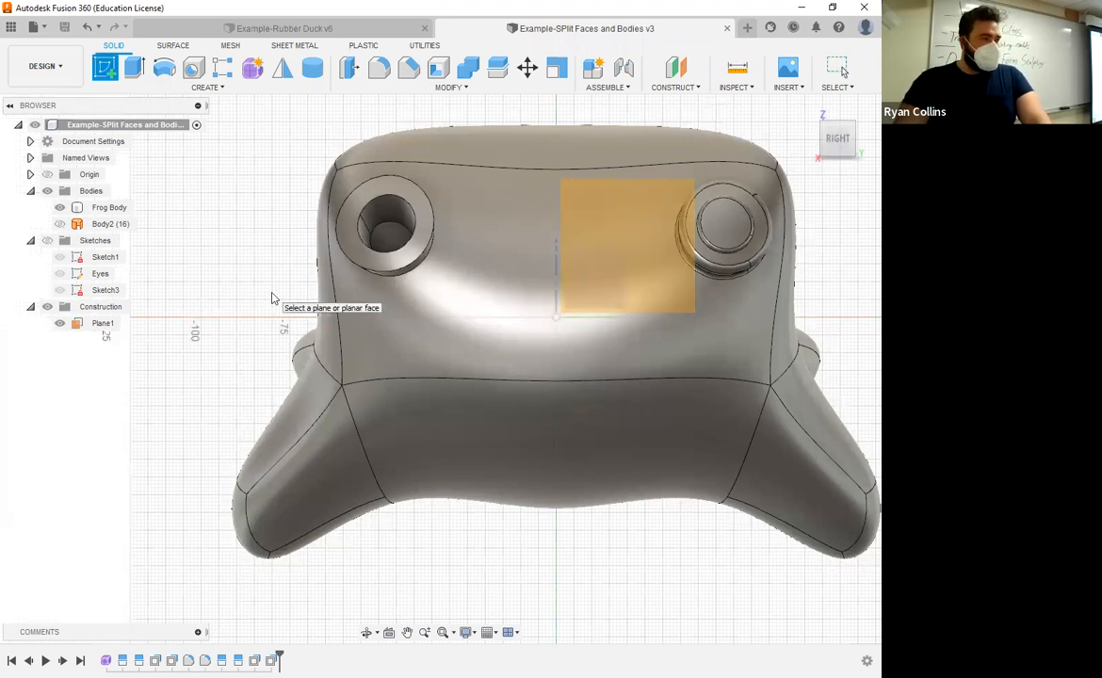
left_click(651, 231)
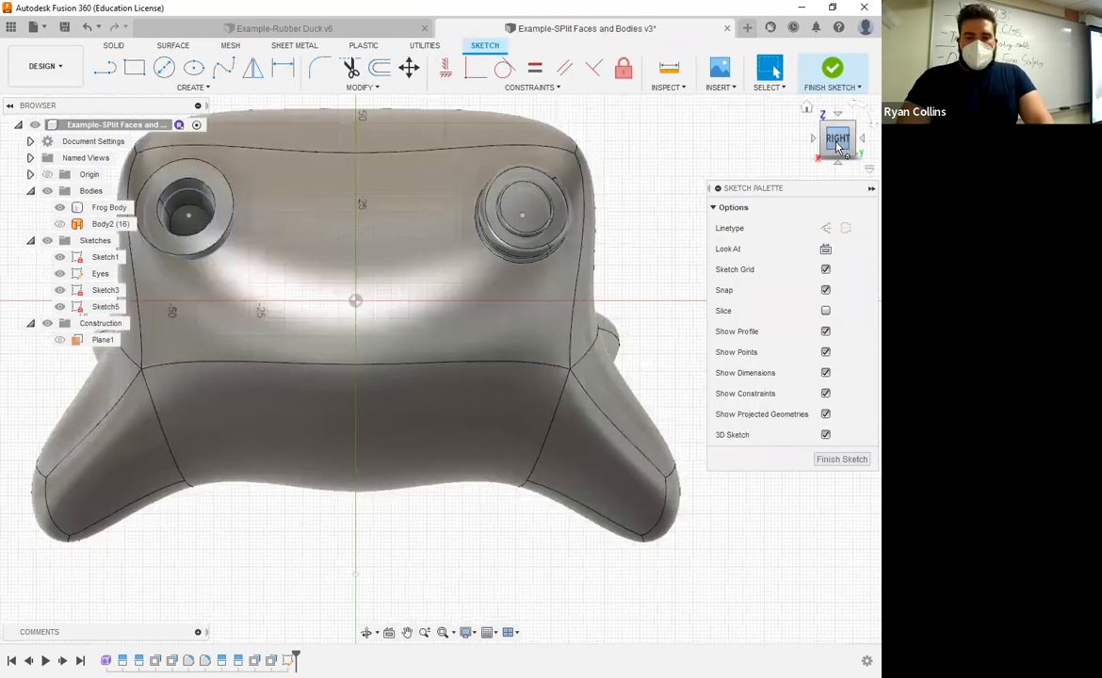
left_click(237, 202)
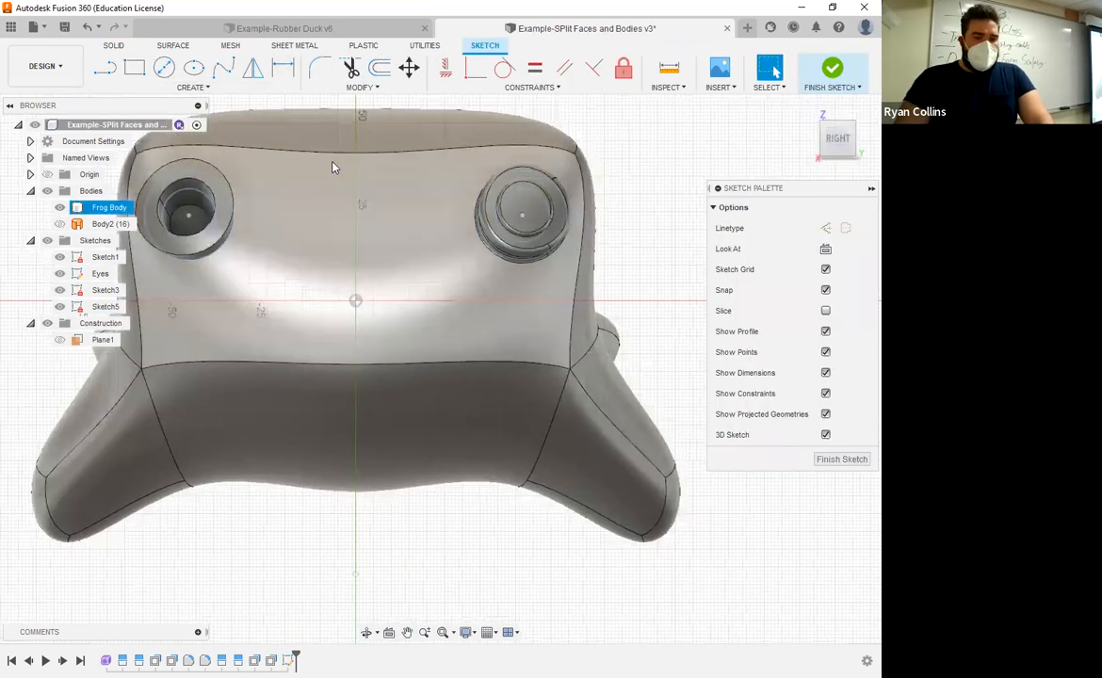
key("Escape")
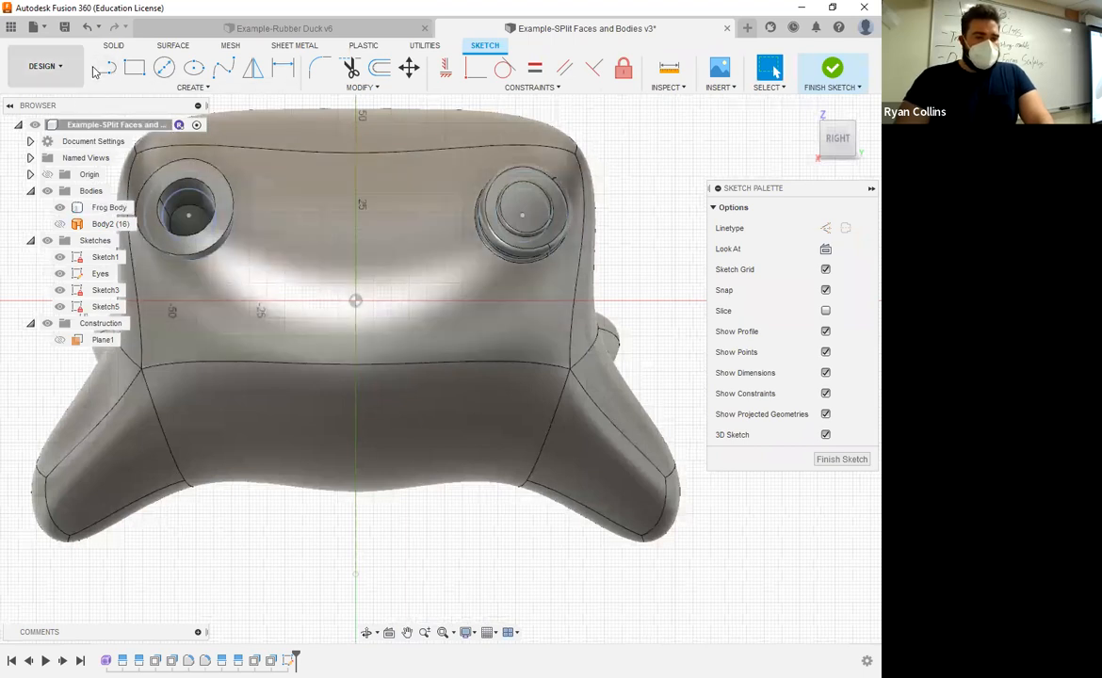
Step: Sketch a half-mouth with a fit point spline from the vertical centre axis out to a tip below the first eye and back to the axis
left_click(223, 69)
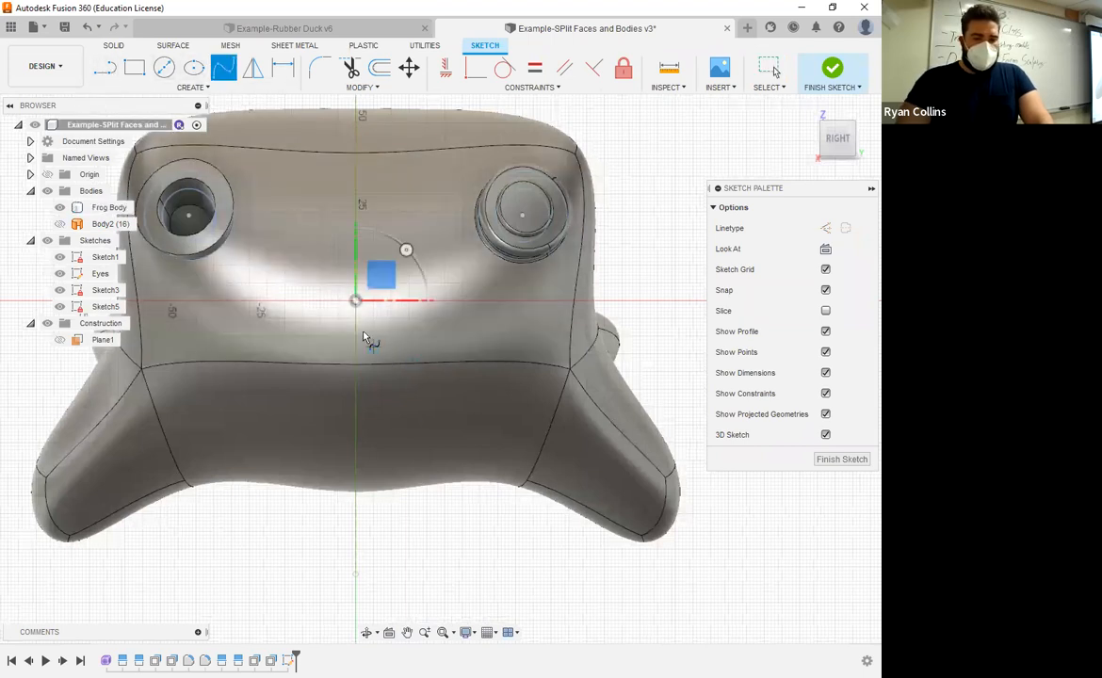
left_click(356, 401)
left_click(444, 385)
left_click(543, 332)
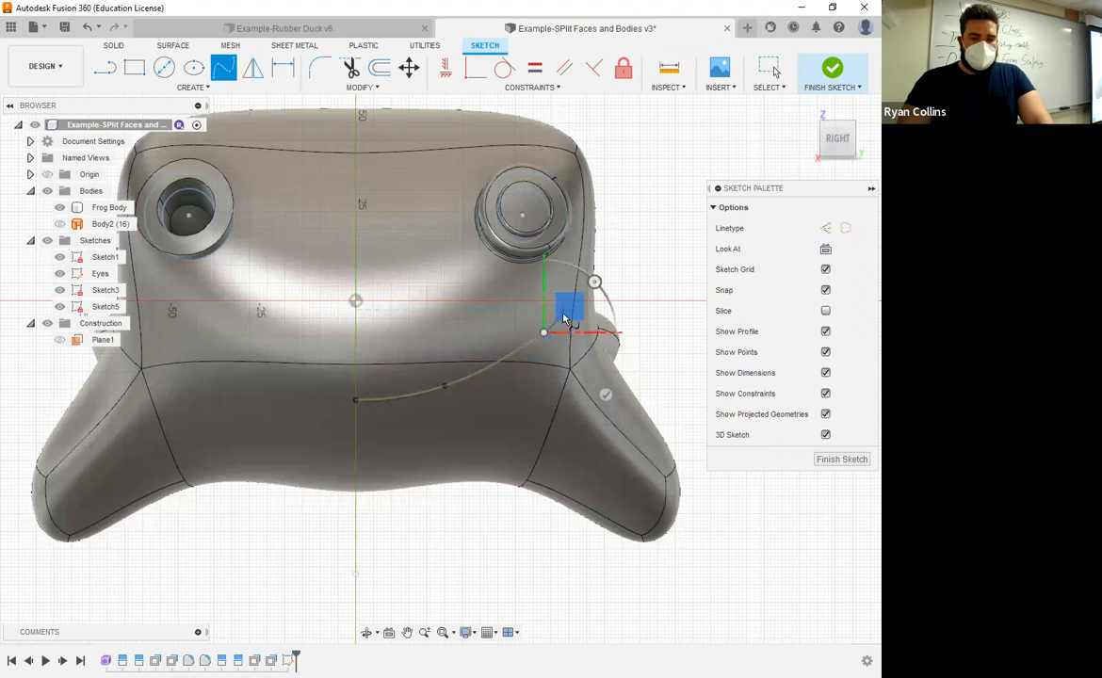
left_click(563, 310)
left_click(541, 385)
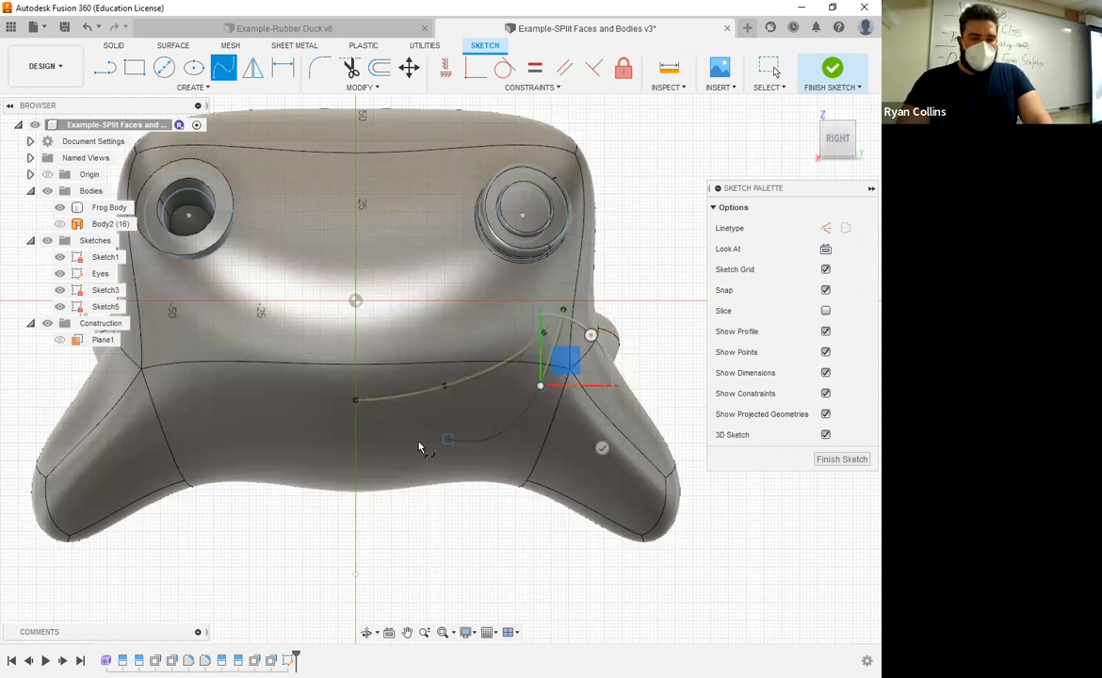
left_click(460, 422)
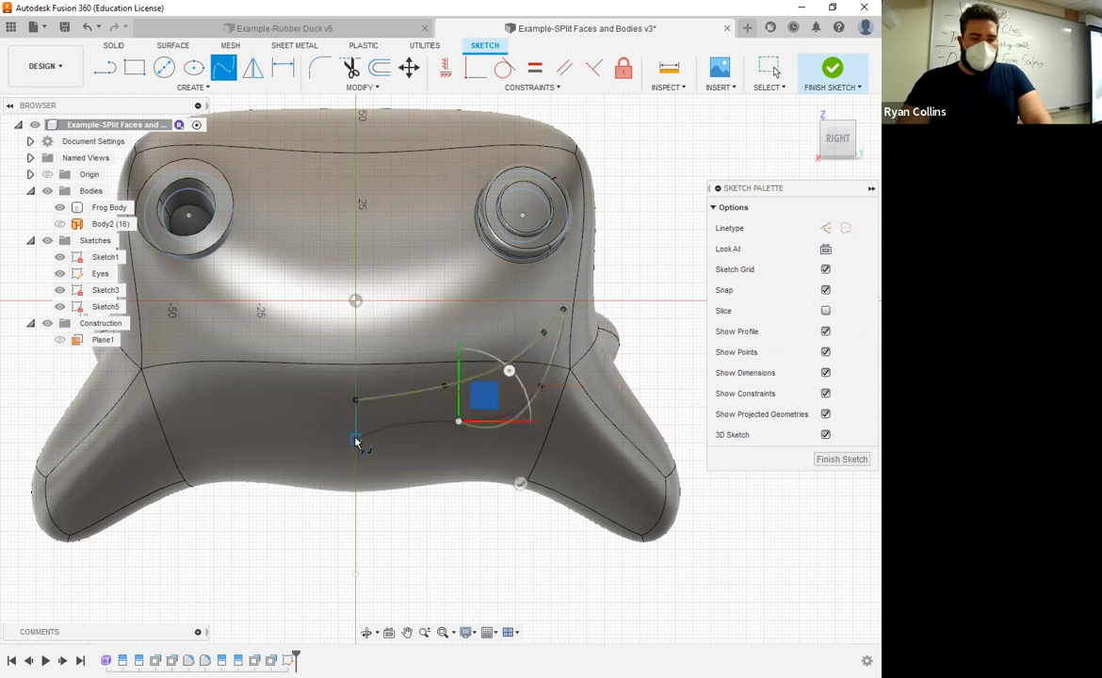
left_click(357, 440)
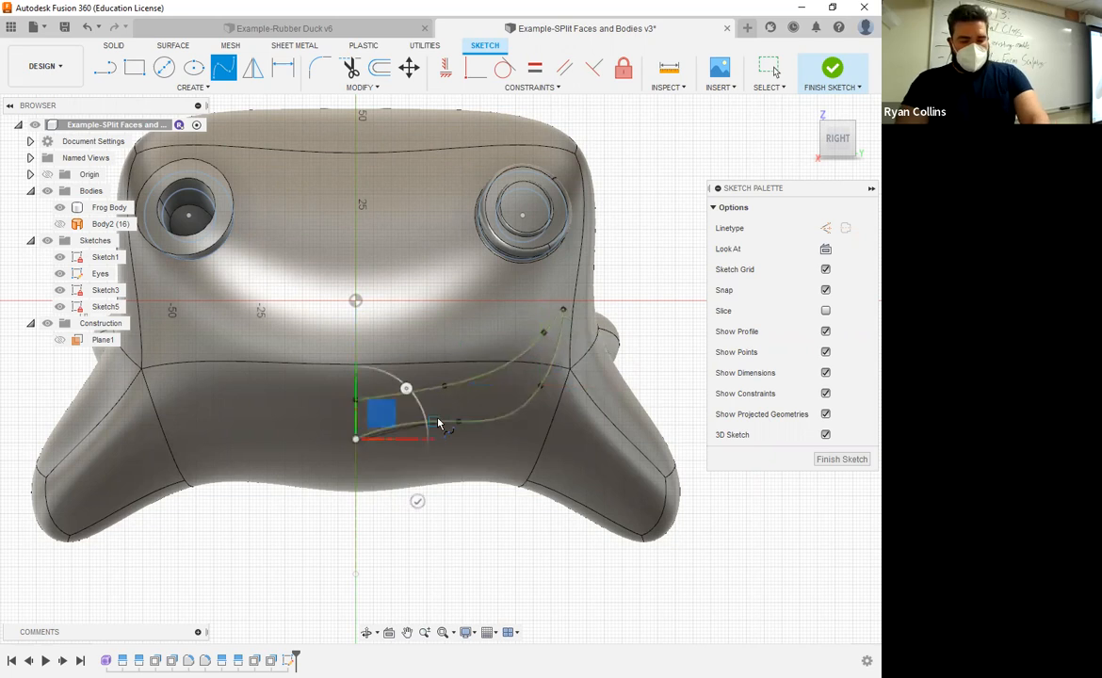
key("Escape")
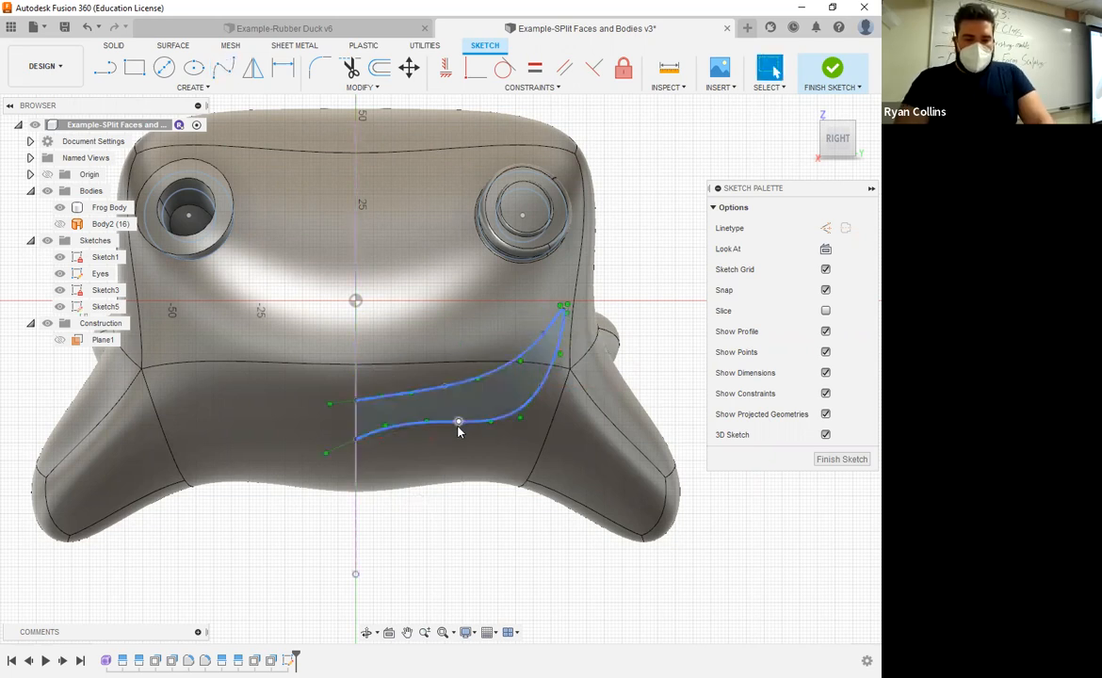
Step: Reshape the half-mouth spline by moving its points to about Y 29, Z -38; Y 0, Z -23; Y 26, Z -21; and the tip to Y 66, Z 8 mm
left_click_drag(459, 424, 461, 437)
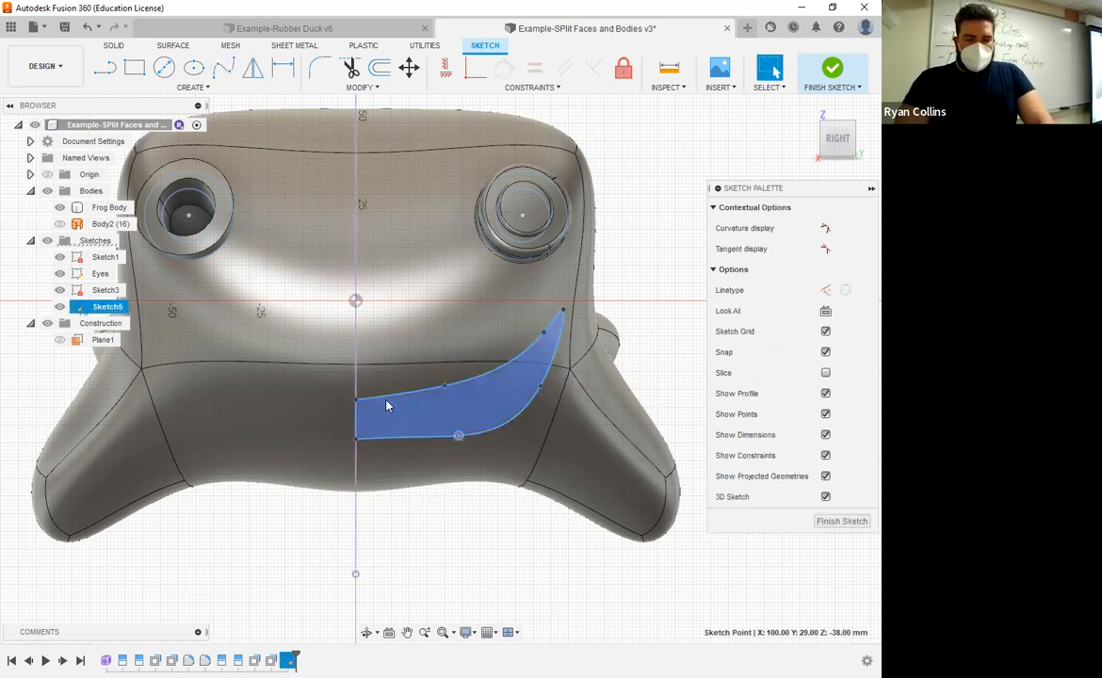
left_click_drag(357, 399, 356, 384)
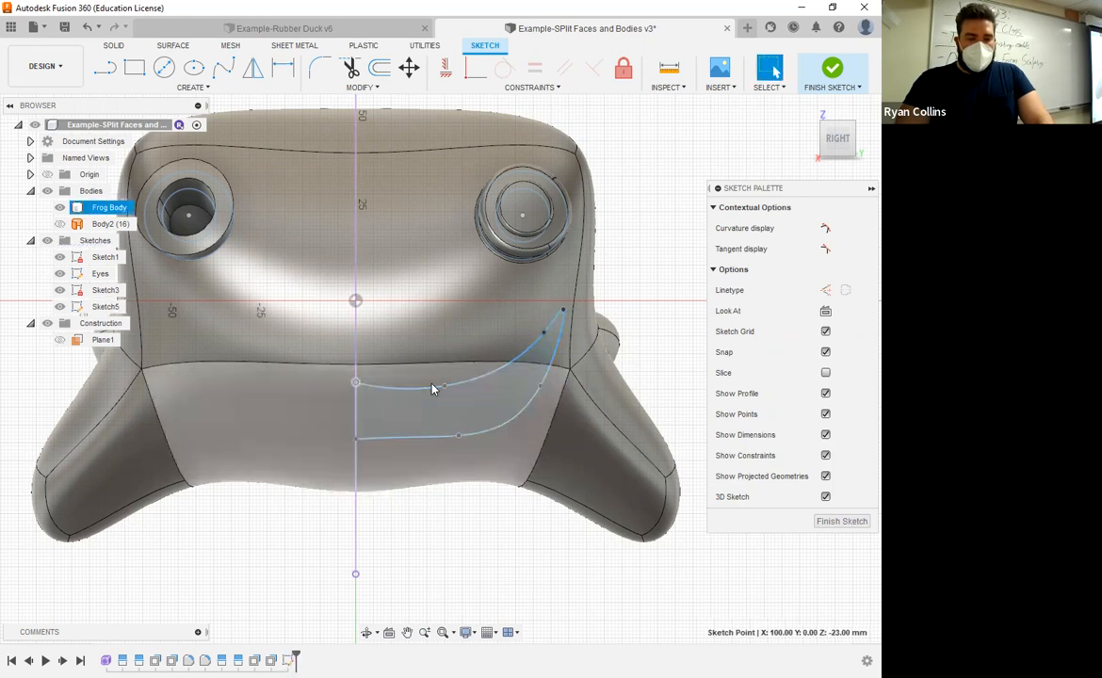
left_click_drag(446, 386, 448, 376)
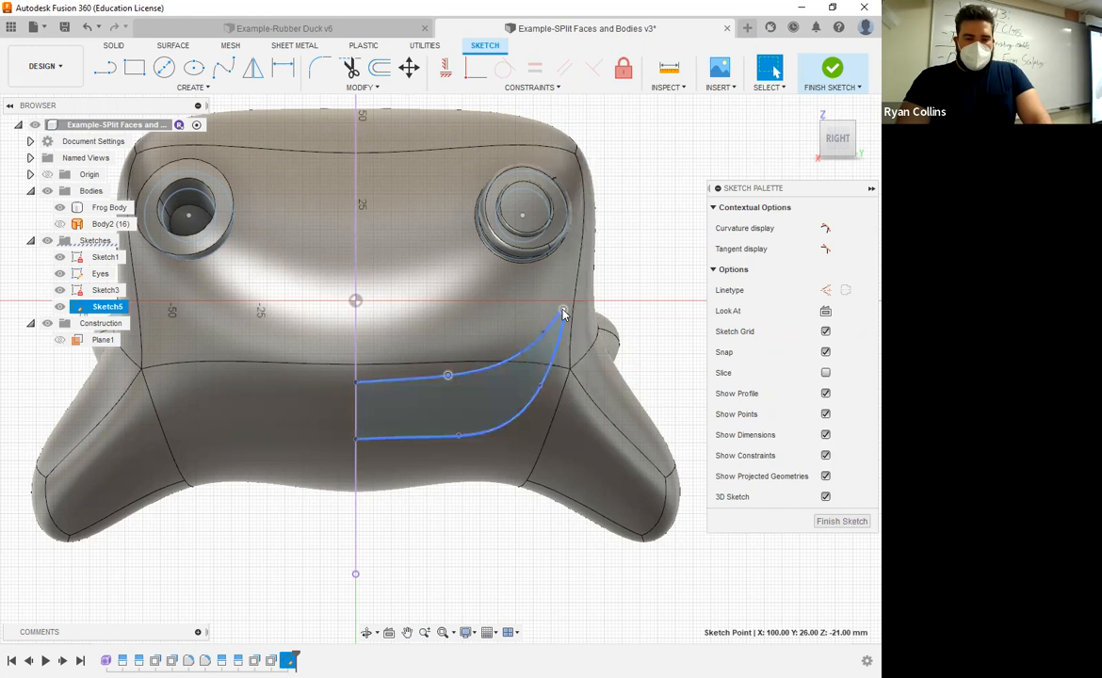
left_click_drag(564, 310, 593, 272)
middle_click_drag(630, 362, 586, 368, "shift")
left_click(834, 144)
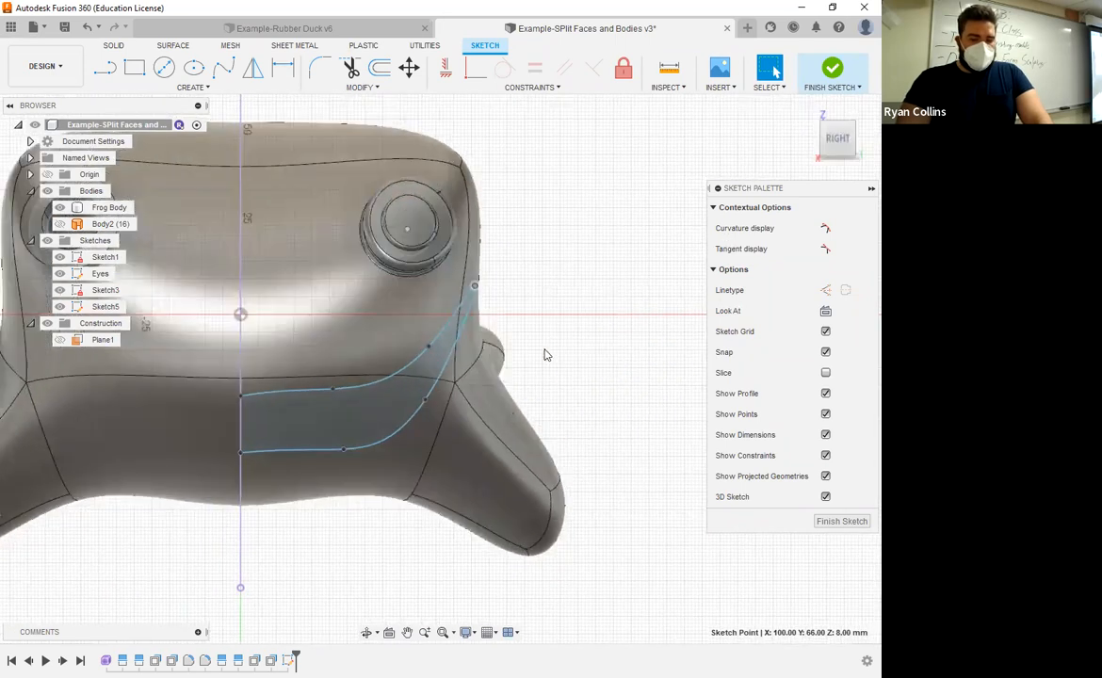
middle_click_drag(506, 472, 599, 438)
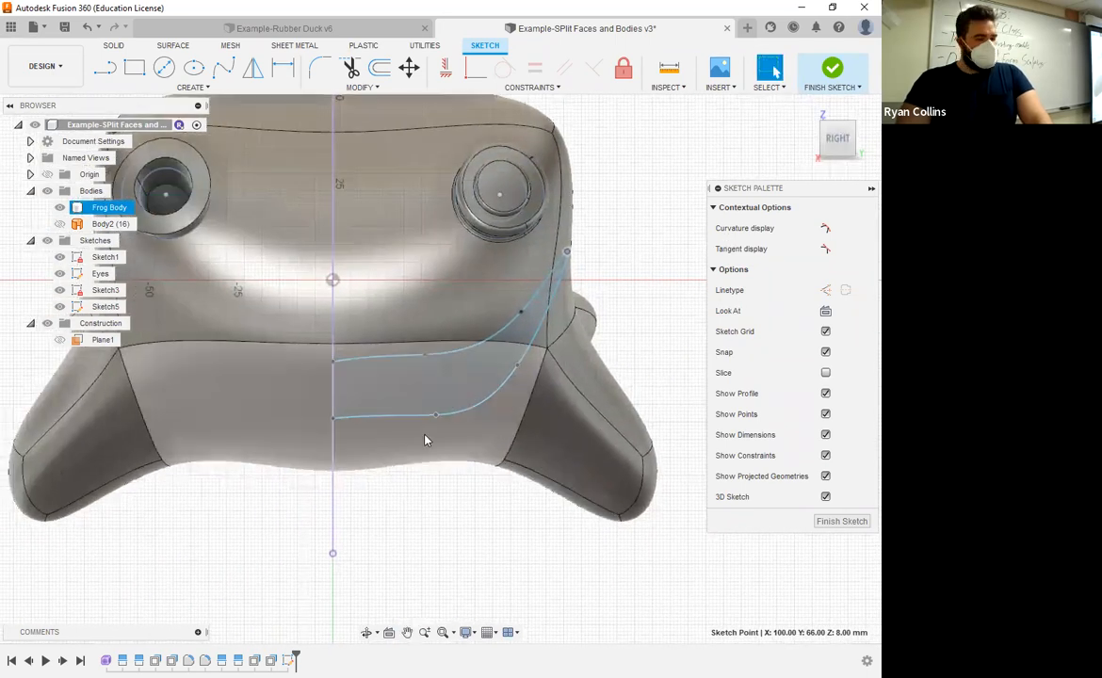
Step: Mirror both curves of the half-mouth spline across the vertical centre axis to complete the mouth outline
left_click(253, 72)
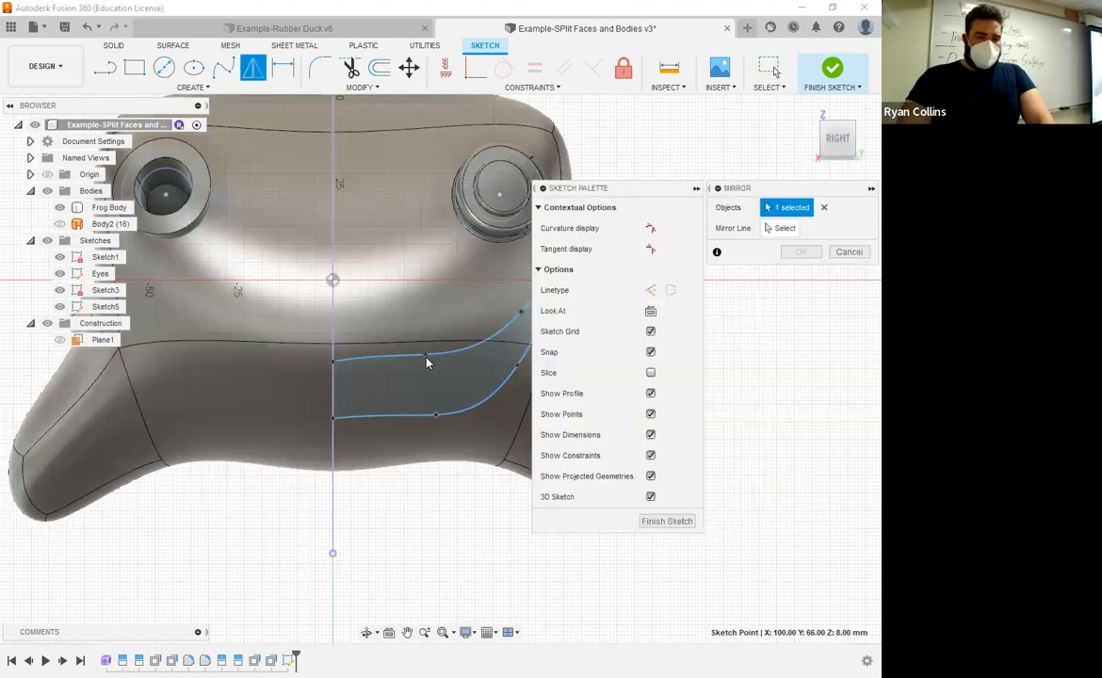
middle_click_drag(399, 368, 171, 297, "shift")
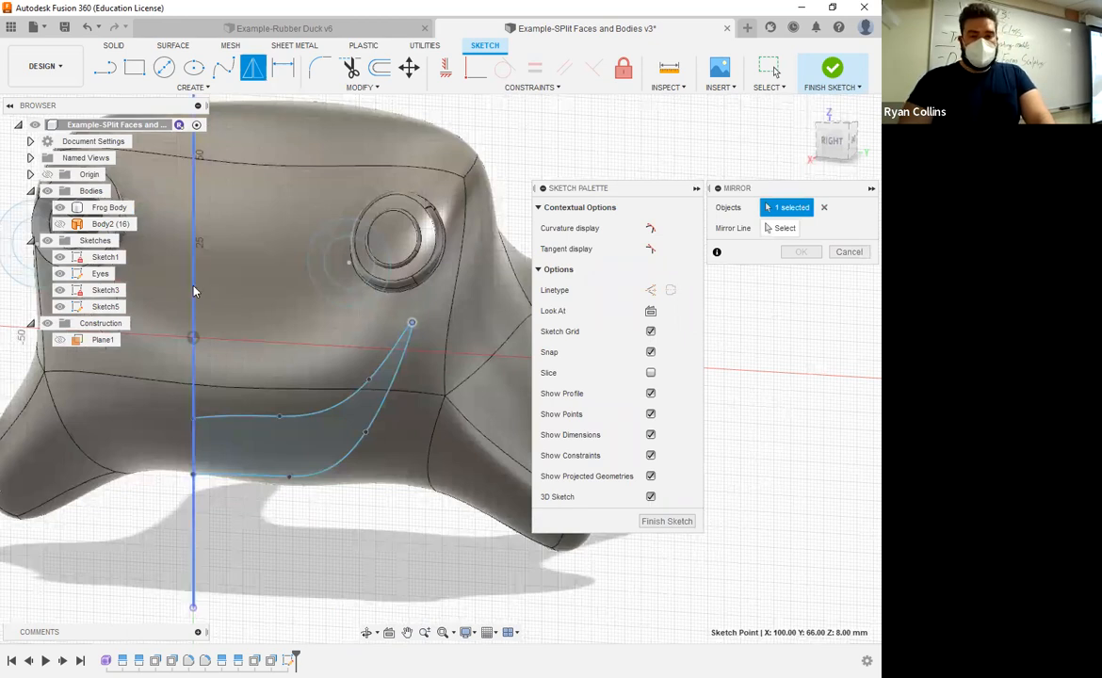
left_click(346, 402)
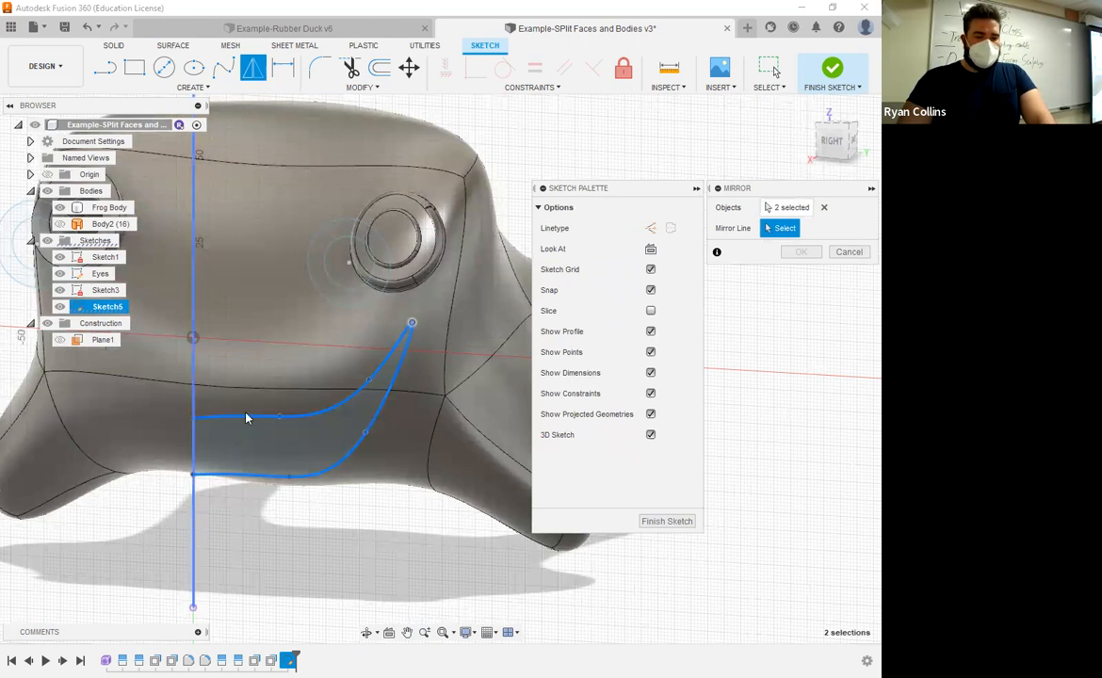
left_click(194, 377)
left_click(834, 140)
middle_click_drag(204, 421, 334, 307)
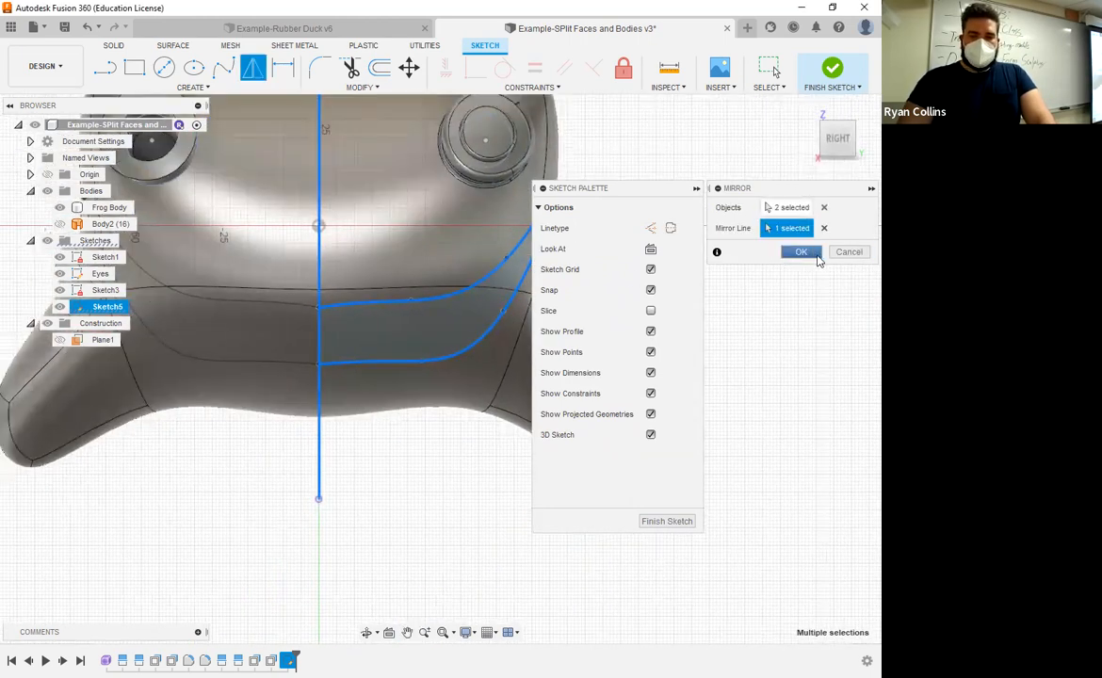
left_click(801, 253)
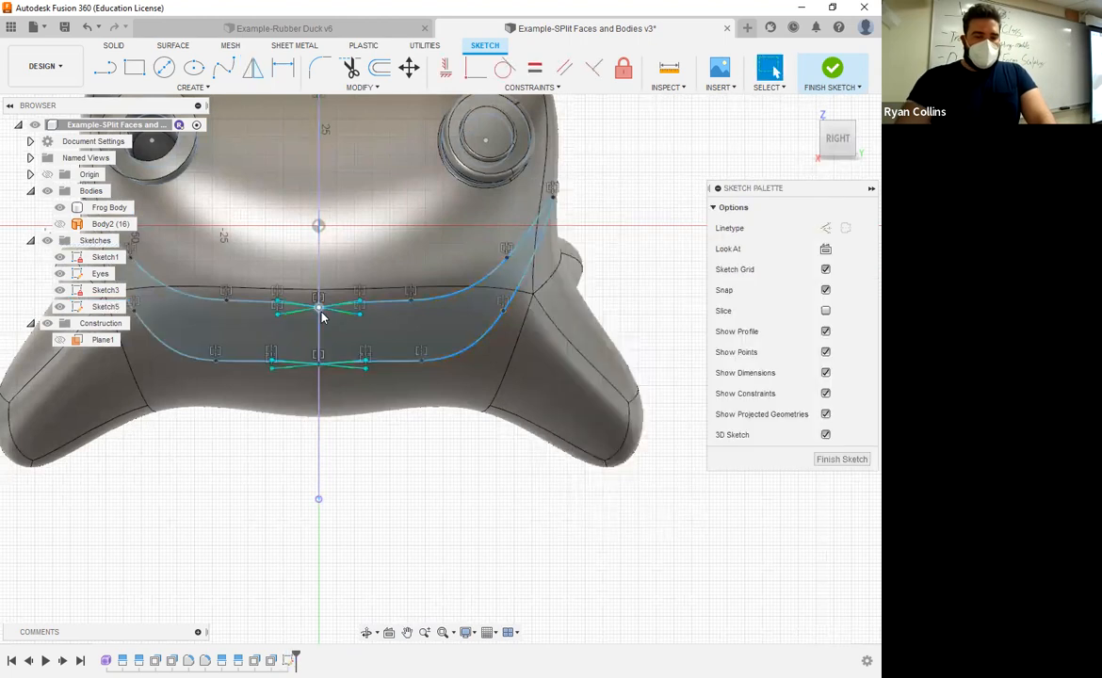
Step: Flatten the mouth curves at the centre axis by moving the upper tangent handle to Y 12, Z -22 and the lower to Y 13, Z -39 mm
scroll(420, 356, "up", 3)
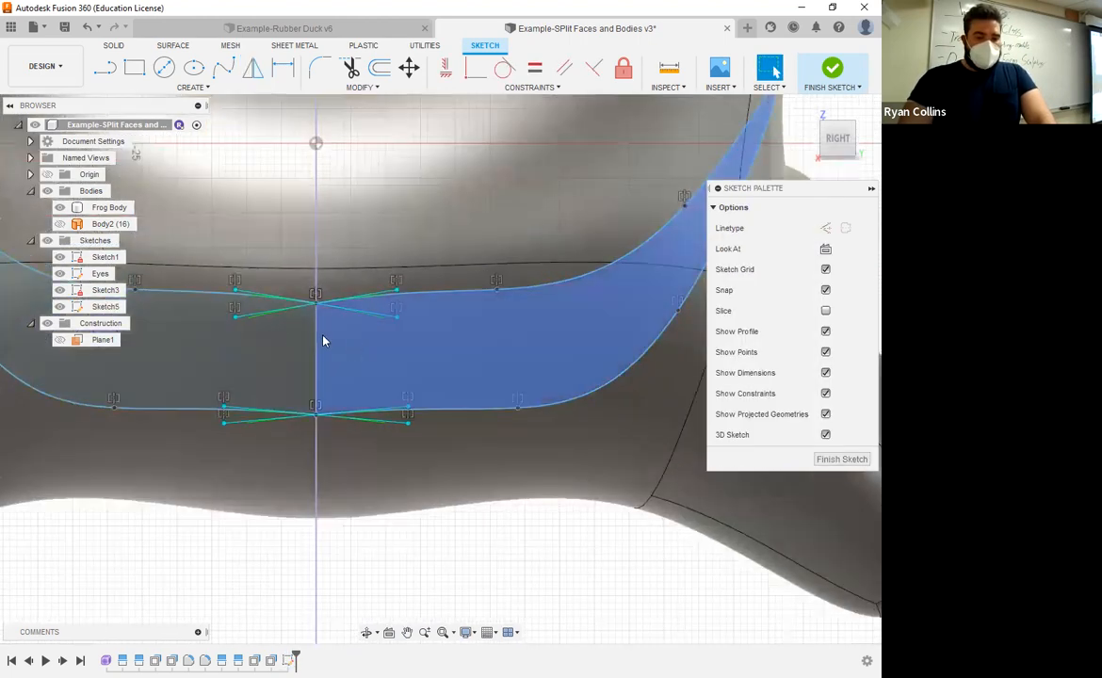
scroll(315, 299, "up", 5)
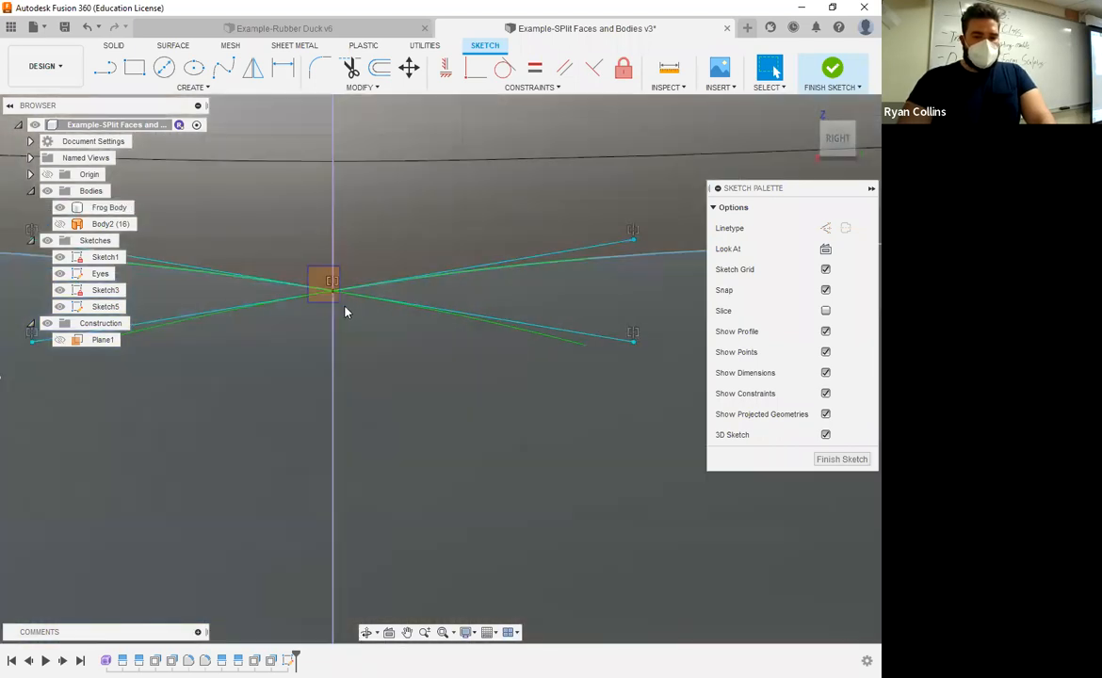
left_click_drag(344, 307, 331, 261)
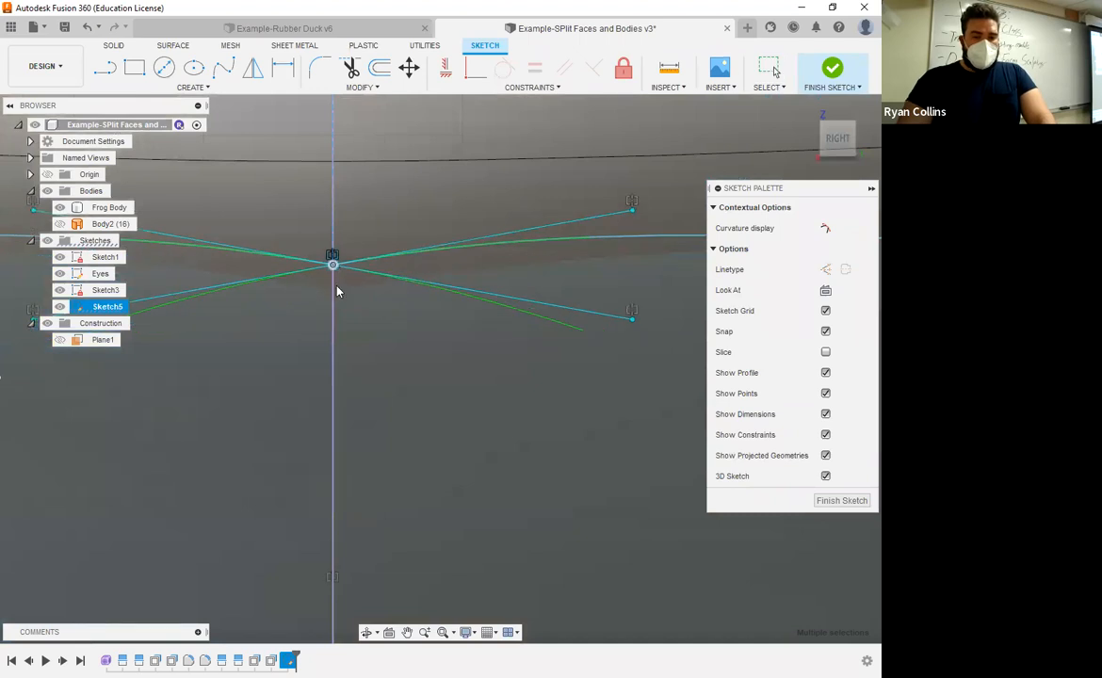
scroll(348, 325, "down", 4)
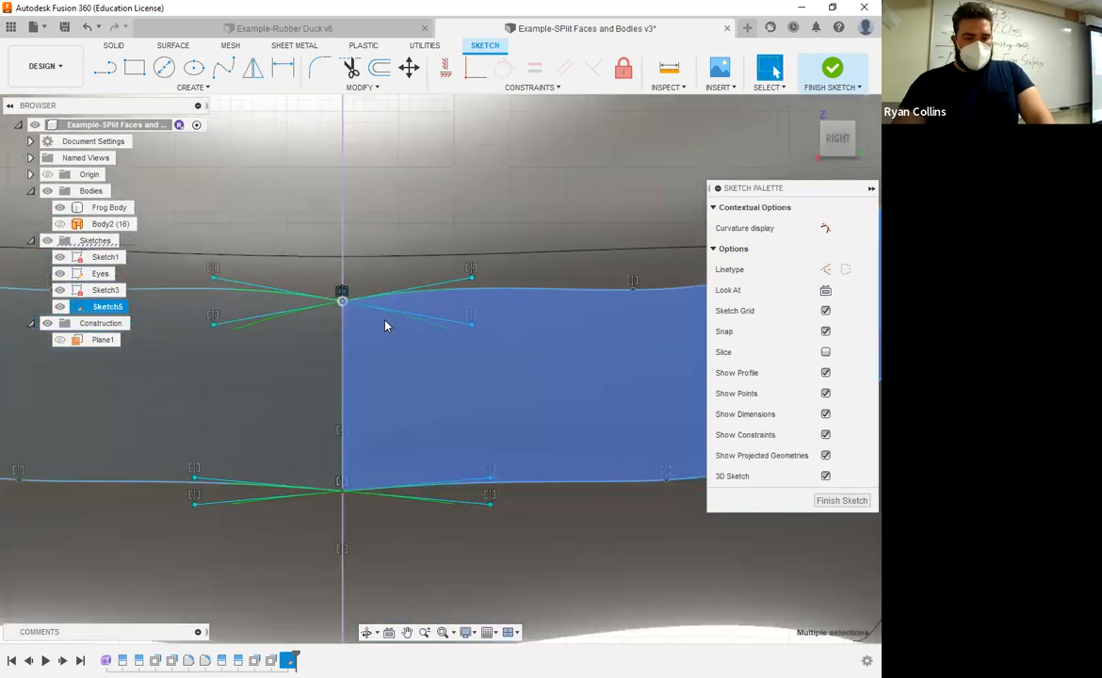
left_click(465, 321)
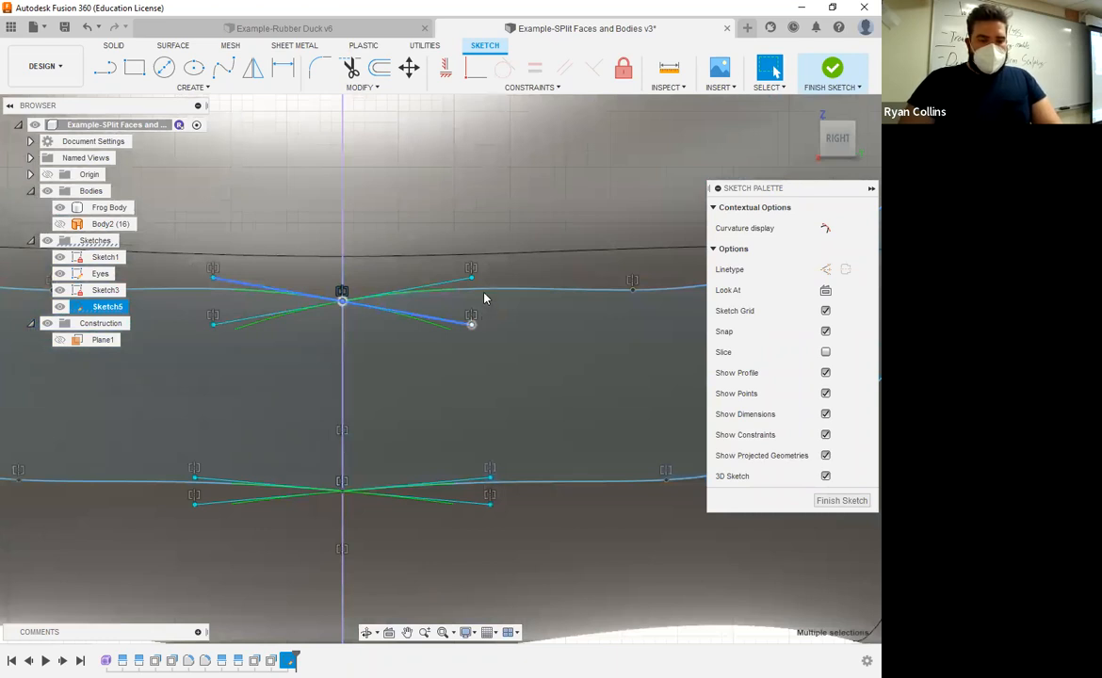
left_click_drag(472, 324, 480, 299)
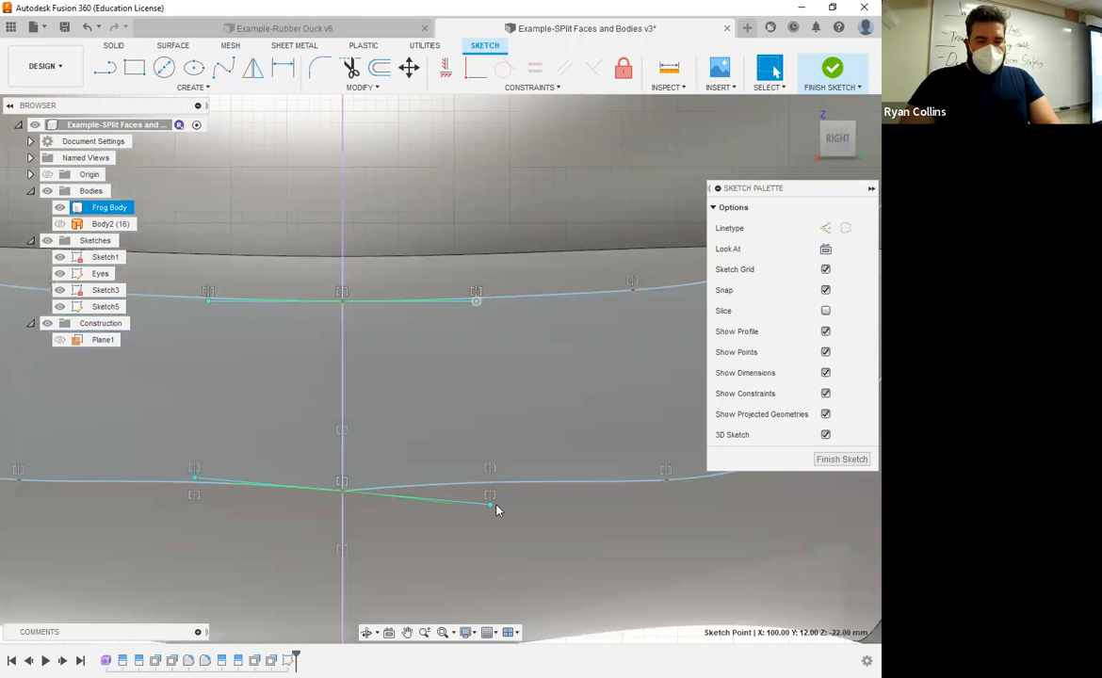
left_click(490, 506)
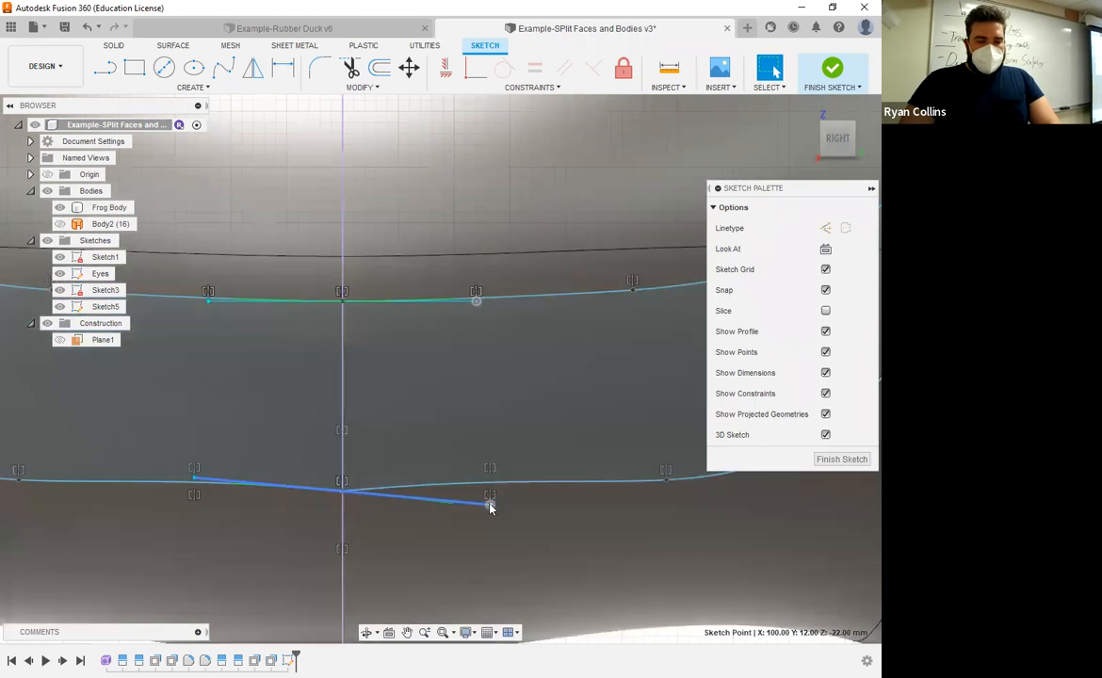
scroll(471, 509, "down", 8)
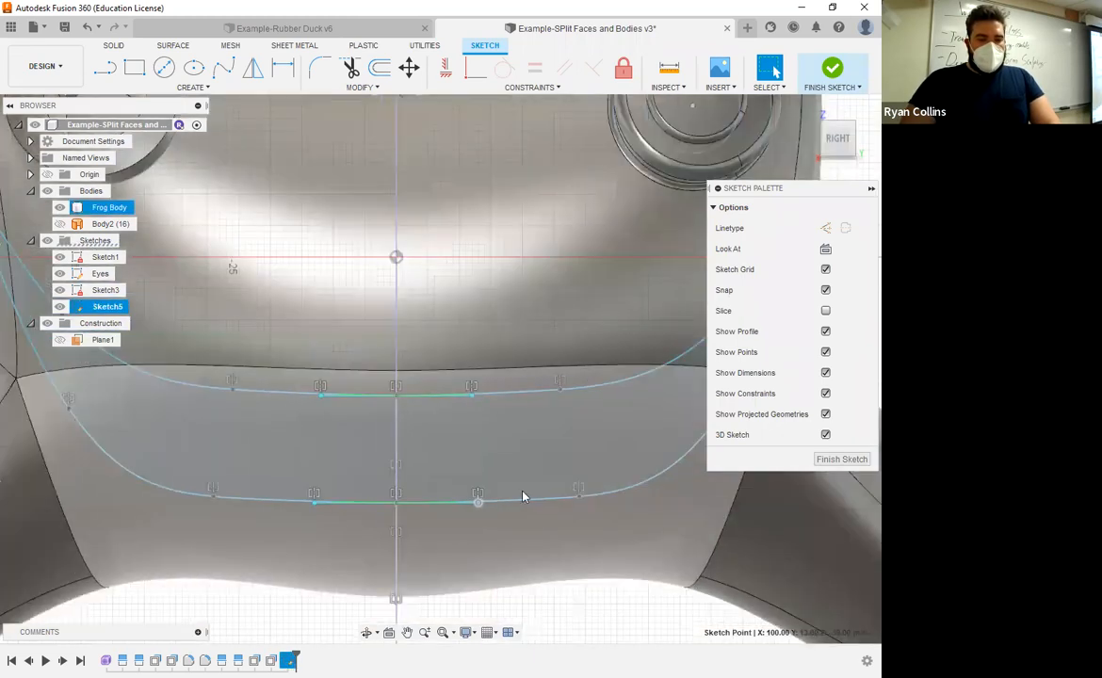
middle_click_drag(504, 439, 492, 426)
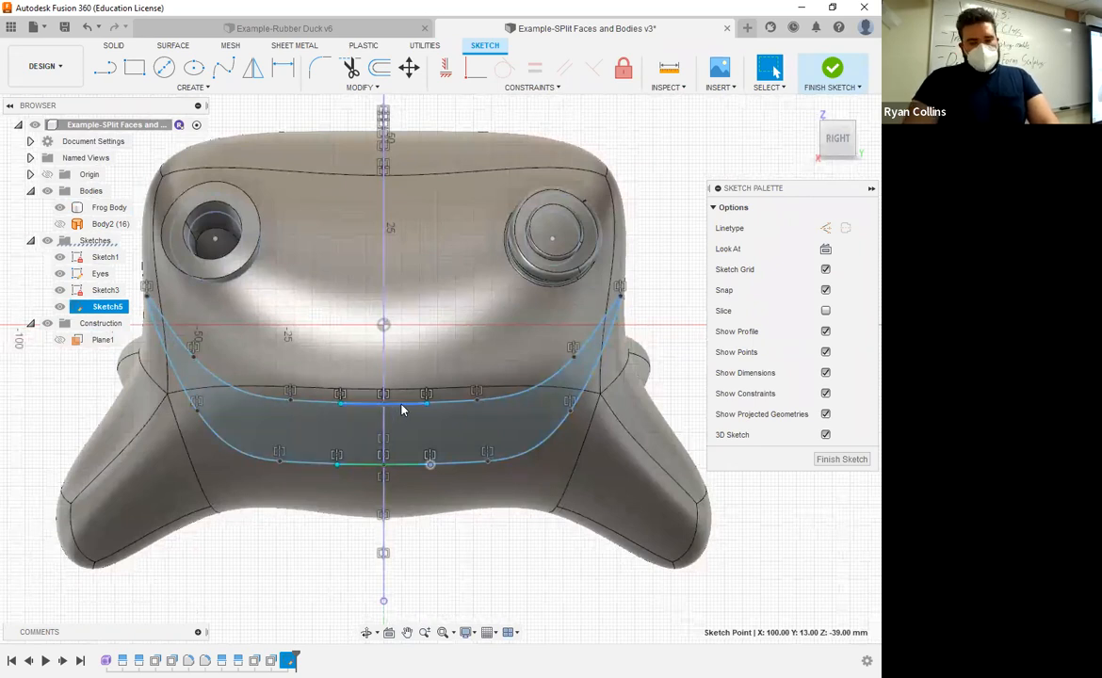
scroll(402, 406, "up", 4)
scroll(370, 427, "down", 4)
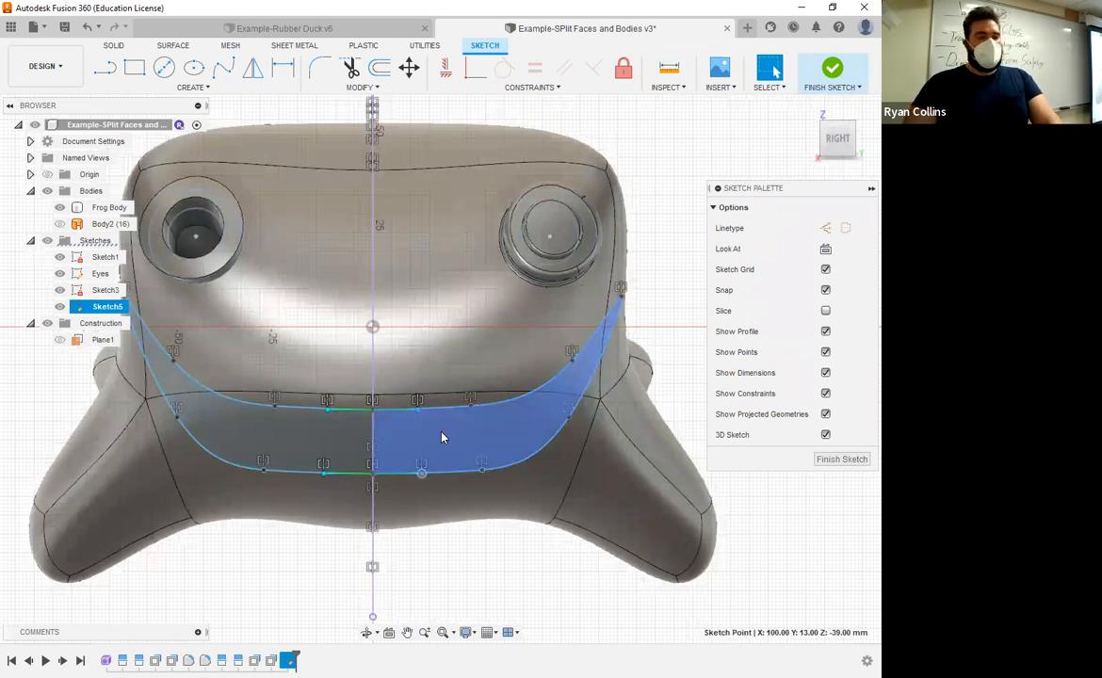
Step: Finish the mouth sketch and make the sketches visible again in front of the frog body
left_click(832, 68)
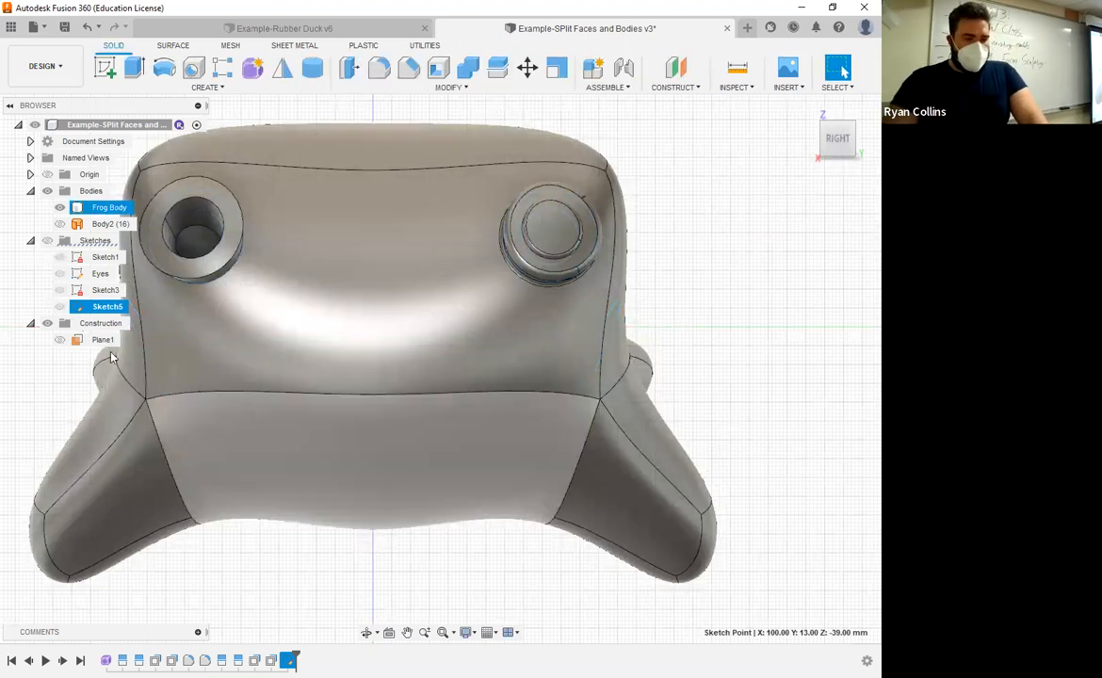
left_click(47, 240)
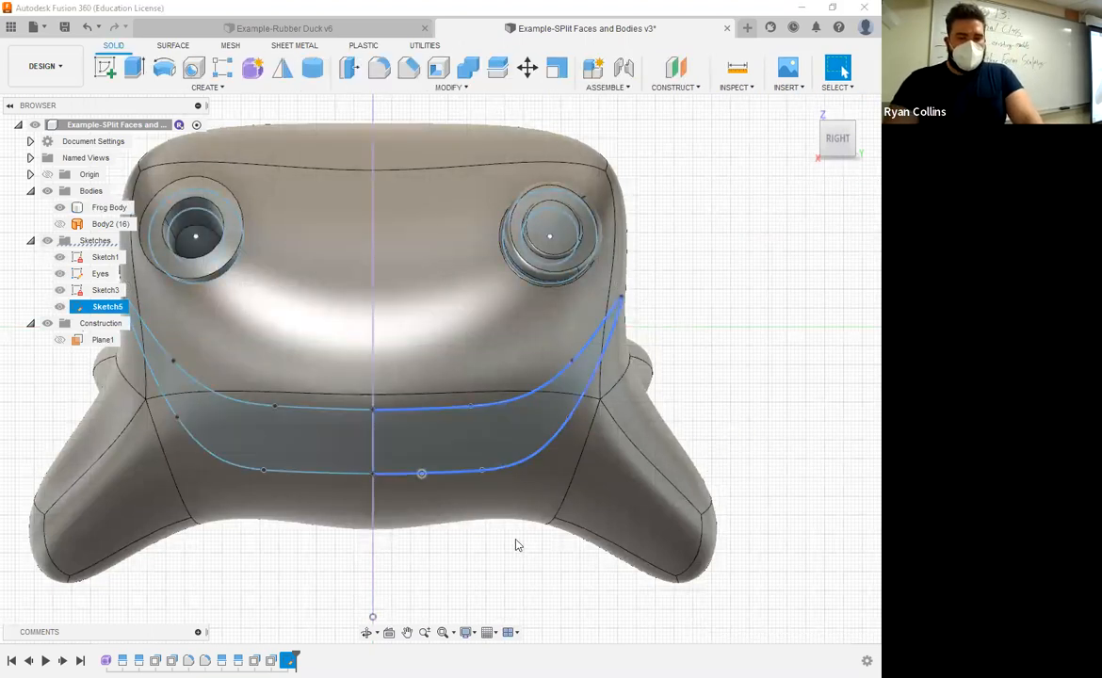
scroll(516, 545, "down", 4)
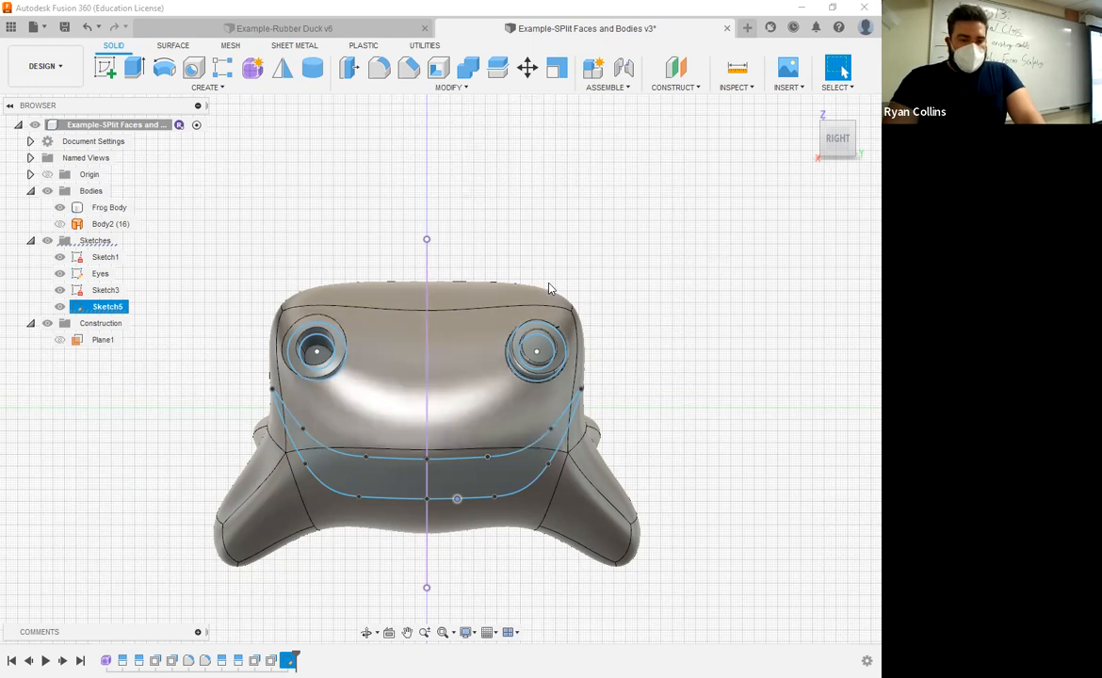
middle_click_drag(550, 287, 499, 292, "shift")
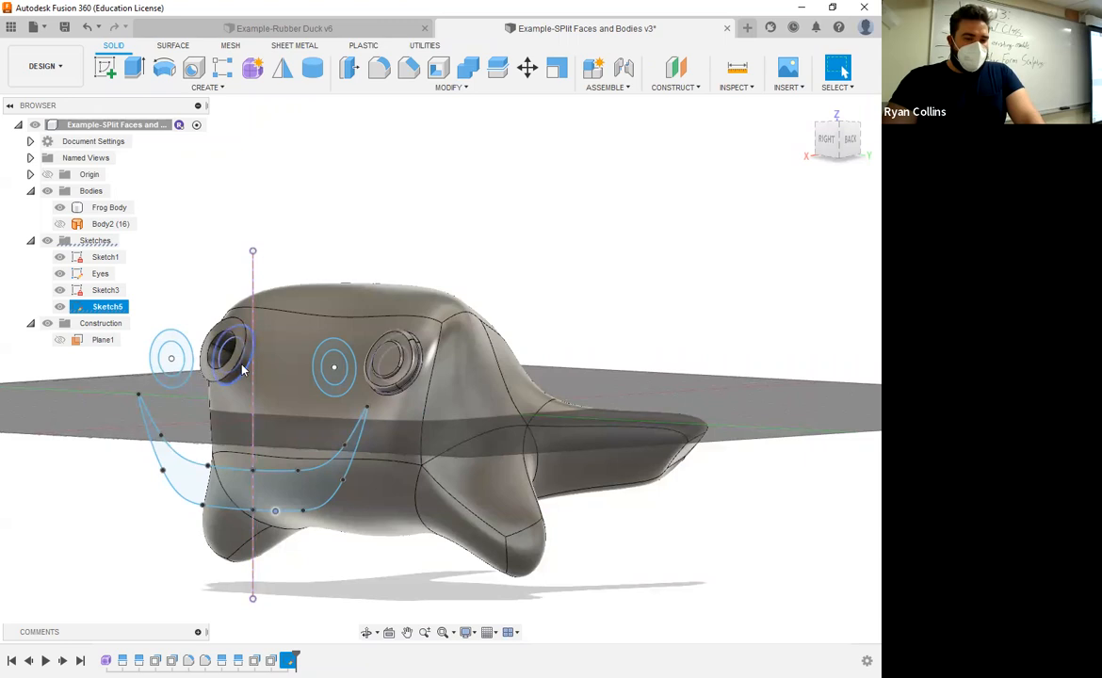
left_click(301, 323)
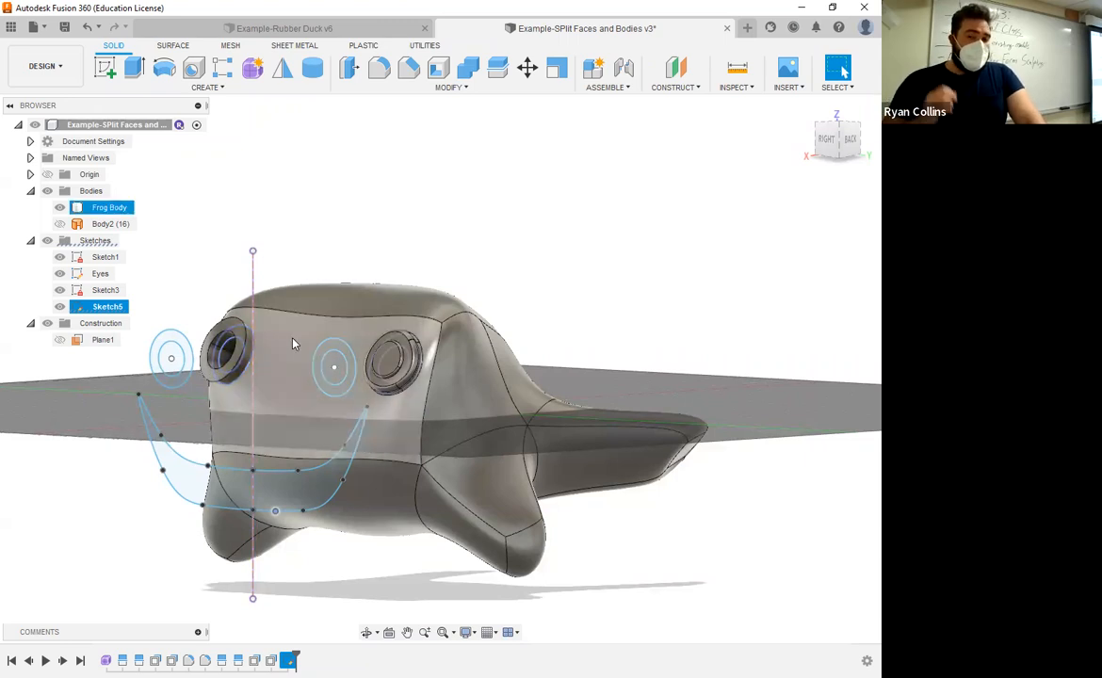
left_click(701, 243)
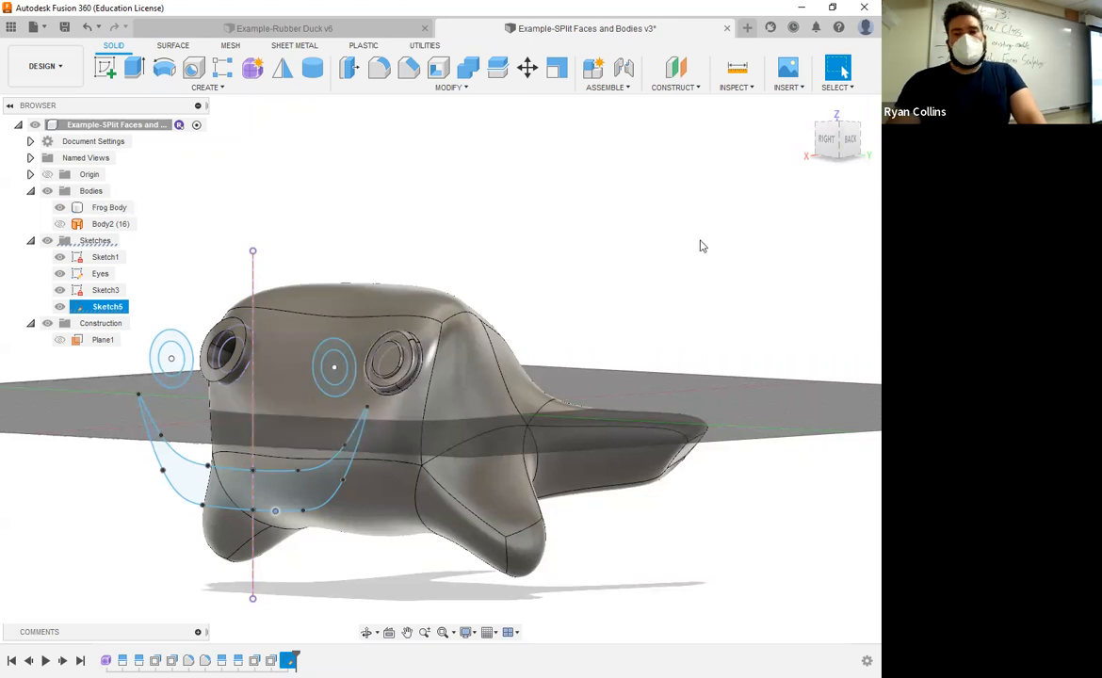
left_click(827, 140)
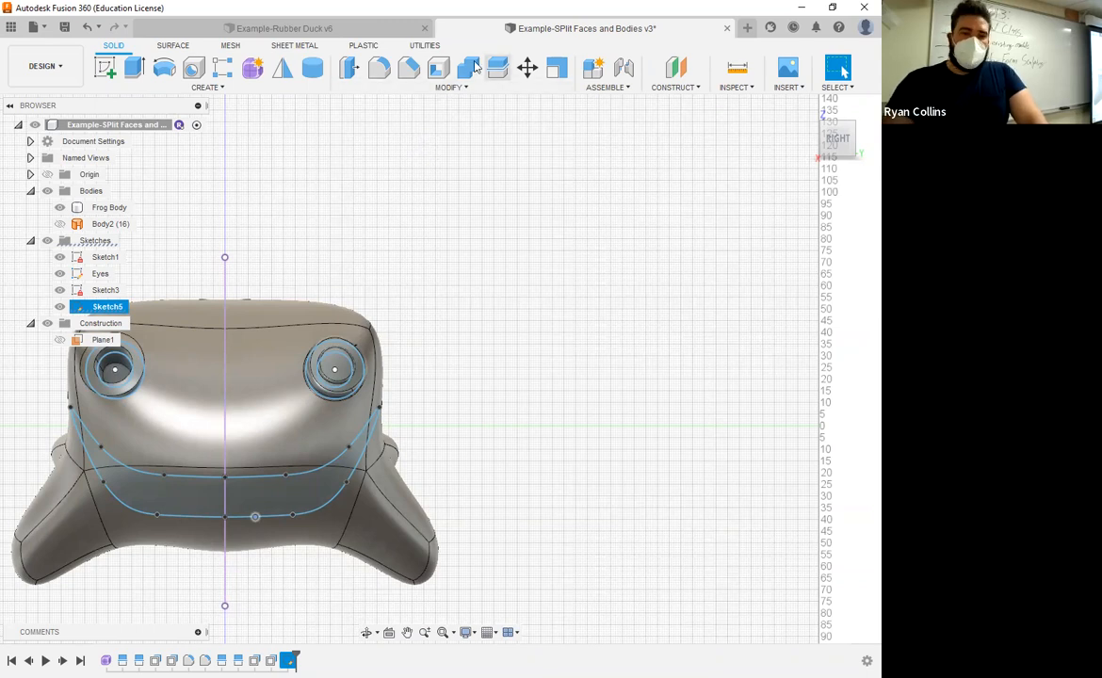
Step: Split the Frog Body using the closed mouth outline as the splitting tool, with Extend Splitting Tool(s) turned off
left_click(450, 87)
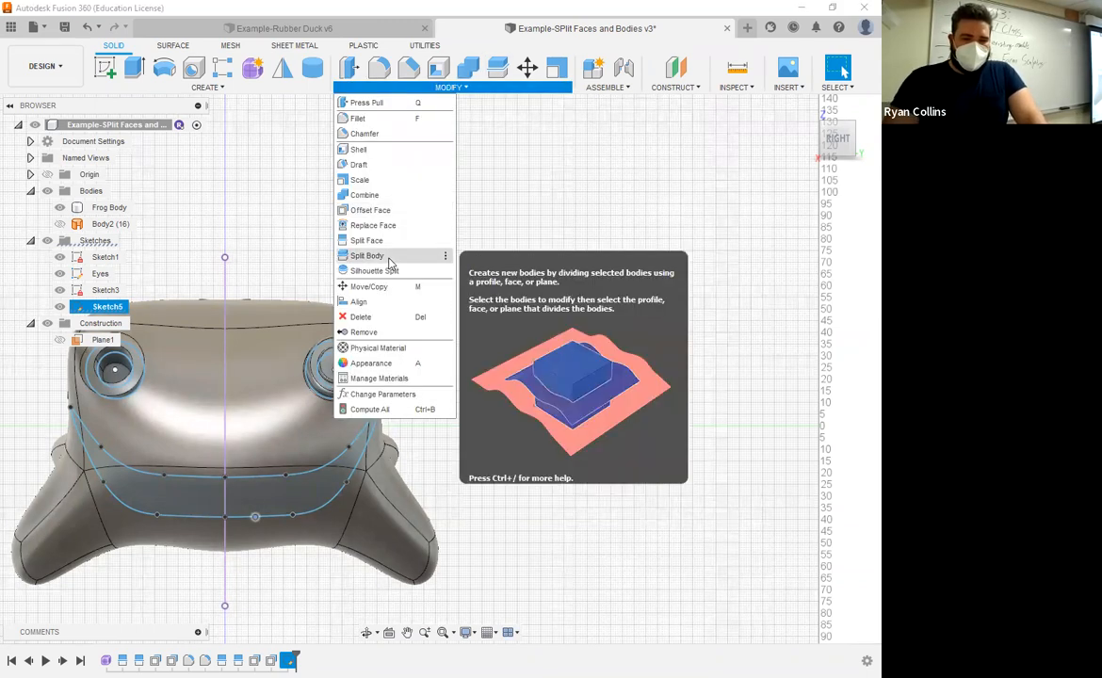
left_click(389, 260)
middle_click_drag(458, 313, 554, 224)
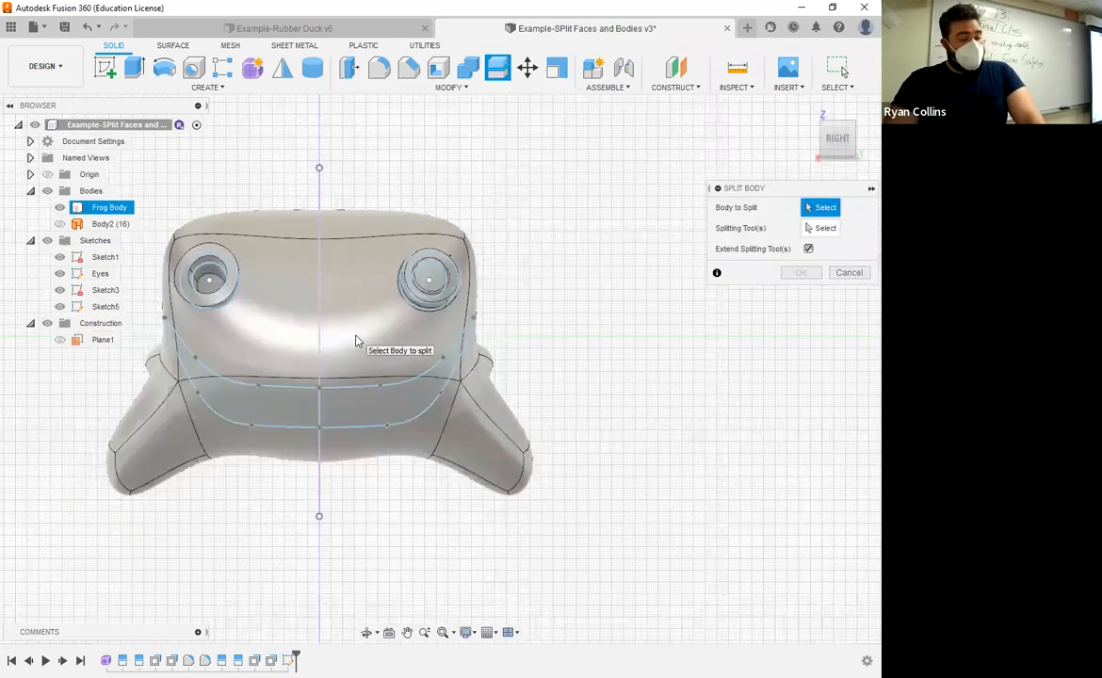
left_click(357, 341)
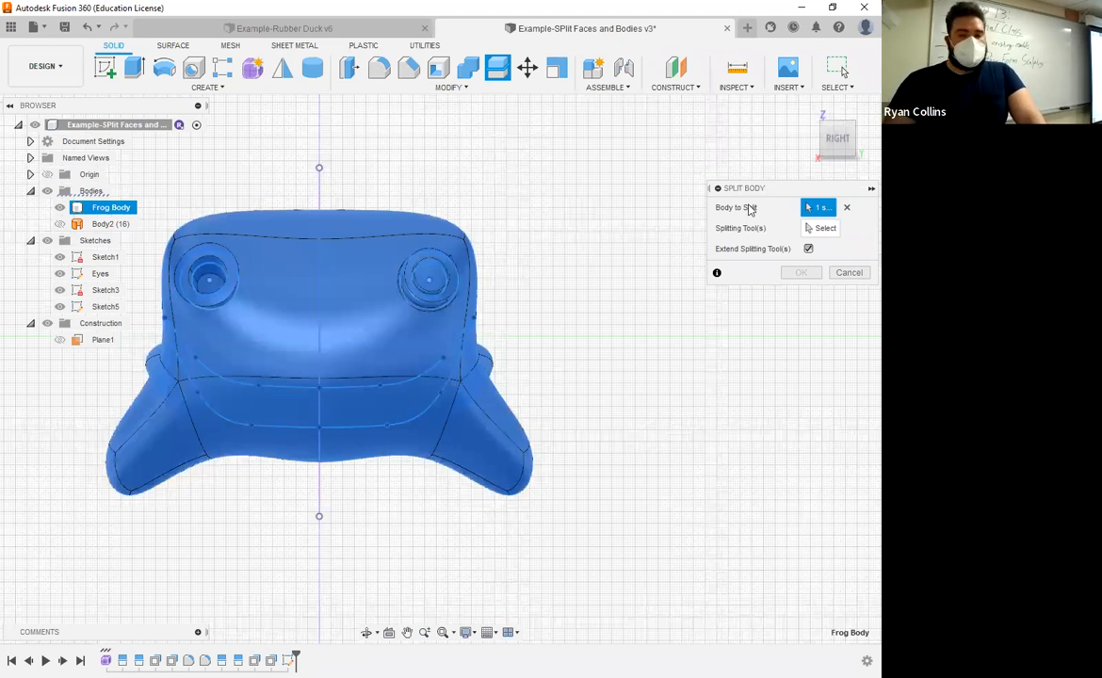
left_click(330, 320)
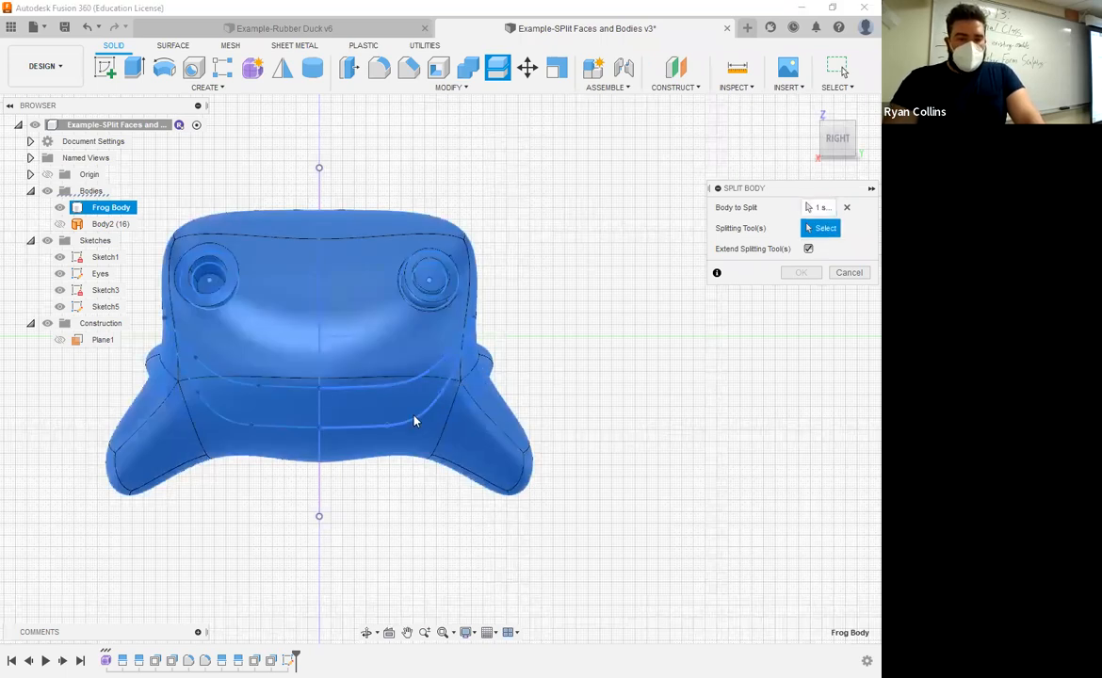
left_click(278, 429)
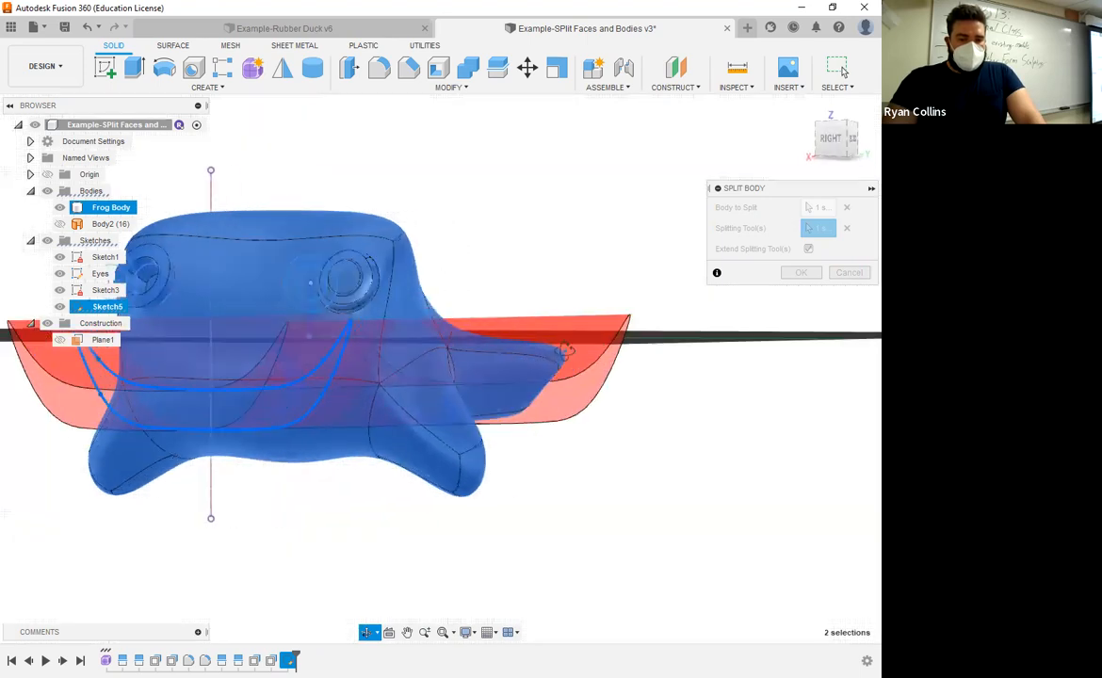
middle_click_drag(529, 320, 659, 330, "shift")
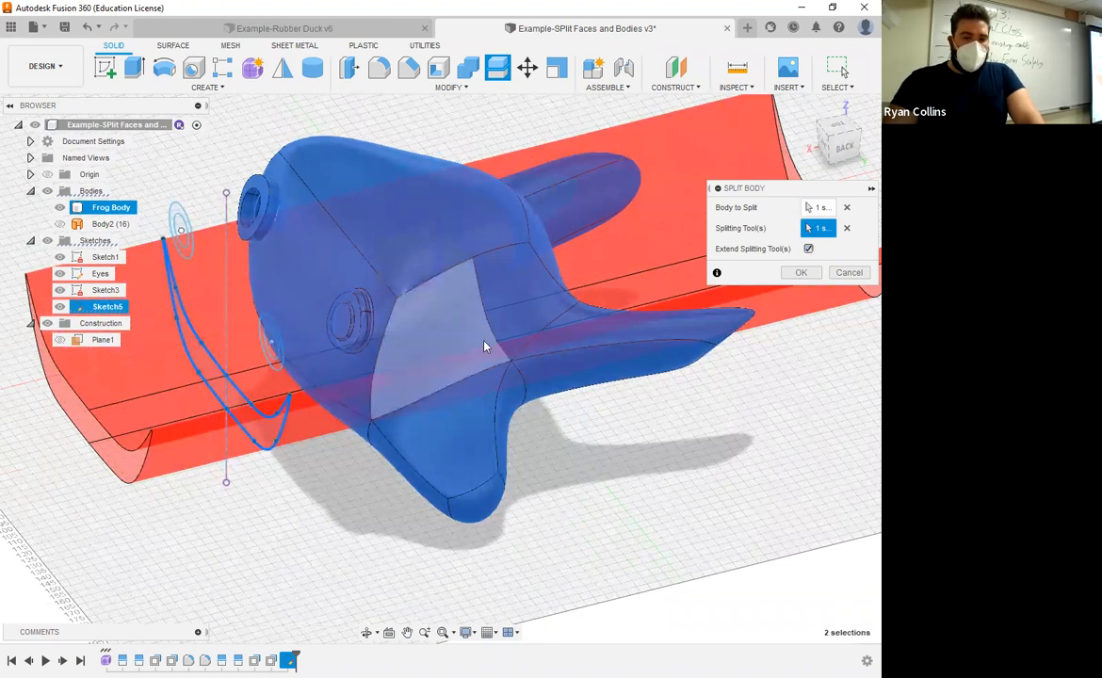
left_click(809, 248)
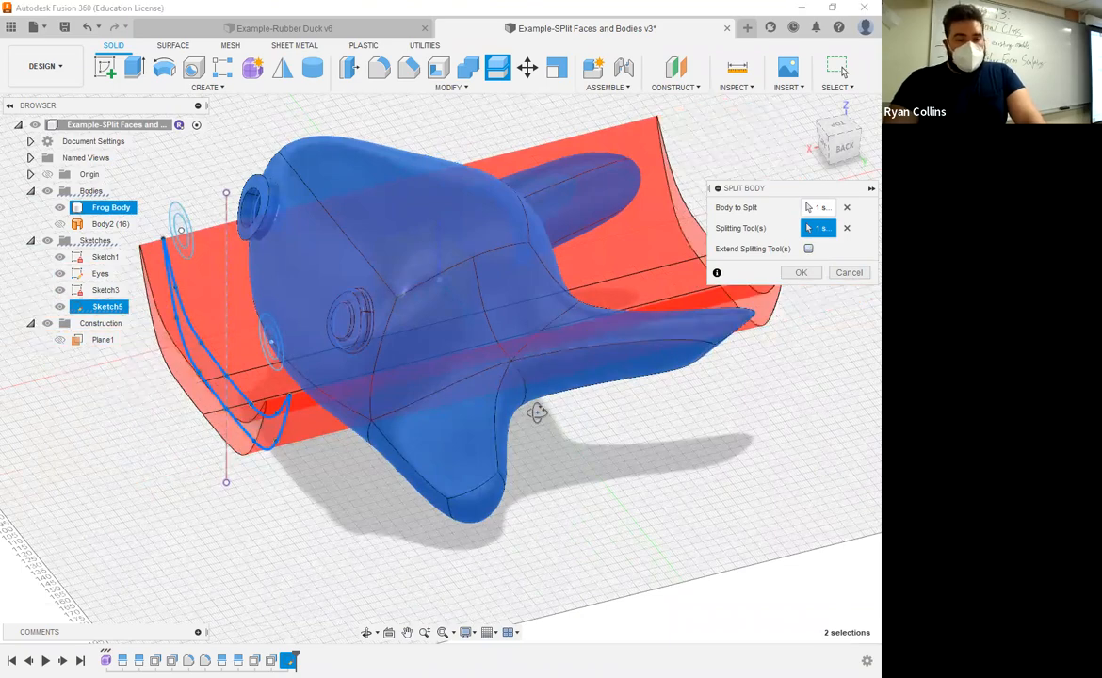
middle_click_drag(452, 349, 537, 369, "shift")
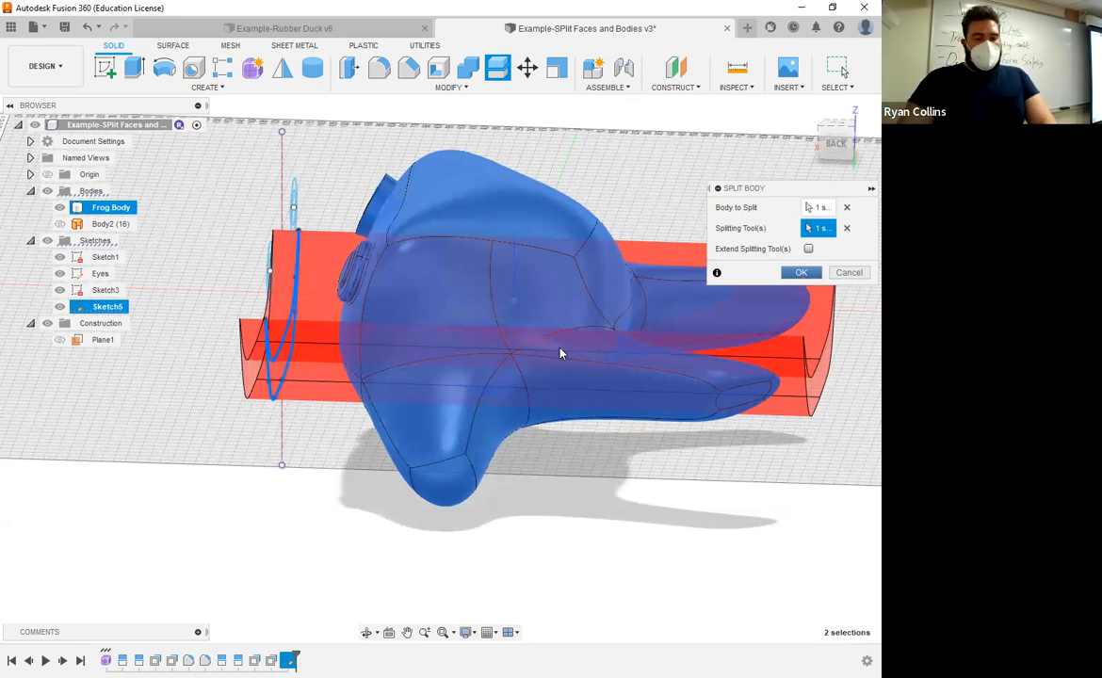
key("Return")
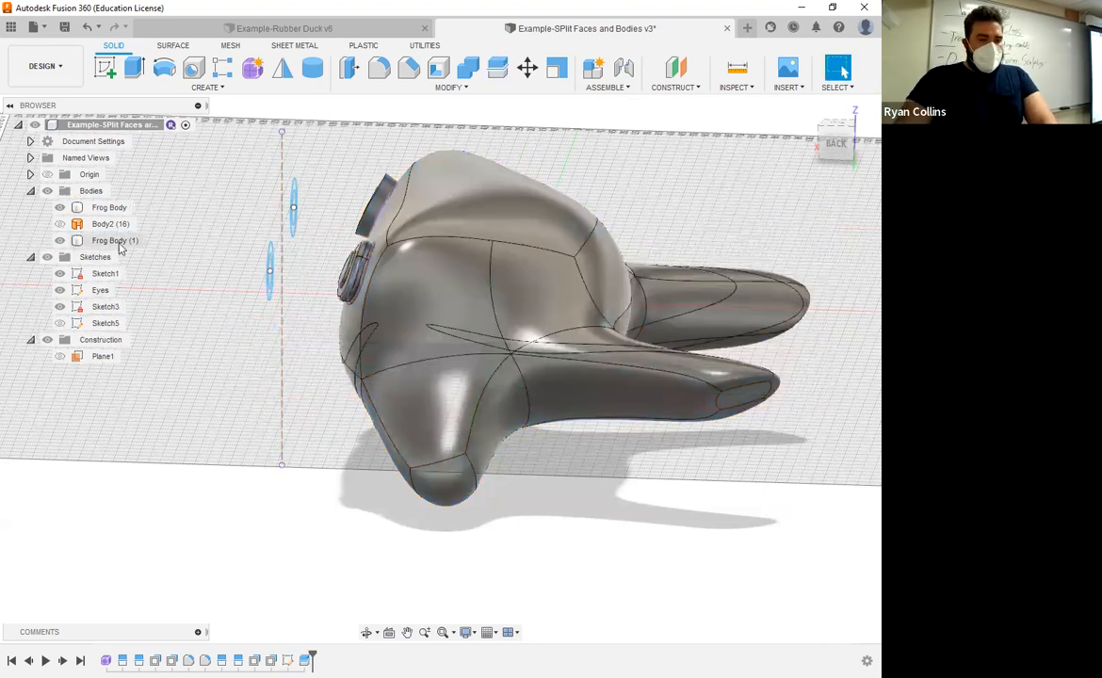
Step: Inspect the two split bodies by showing each alone, first the mouth-shaped slab and then the rest of the frog
middle_click_drag(219, 339, 252, 320, "shift")
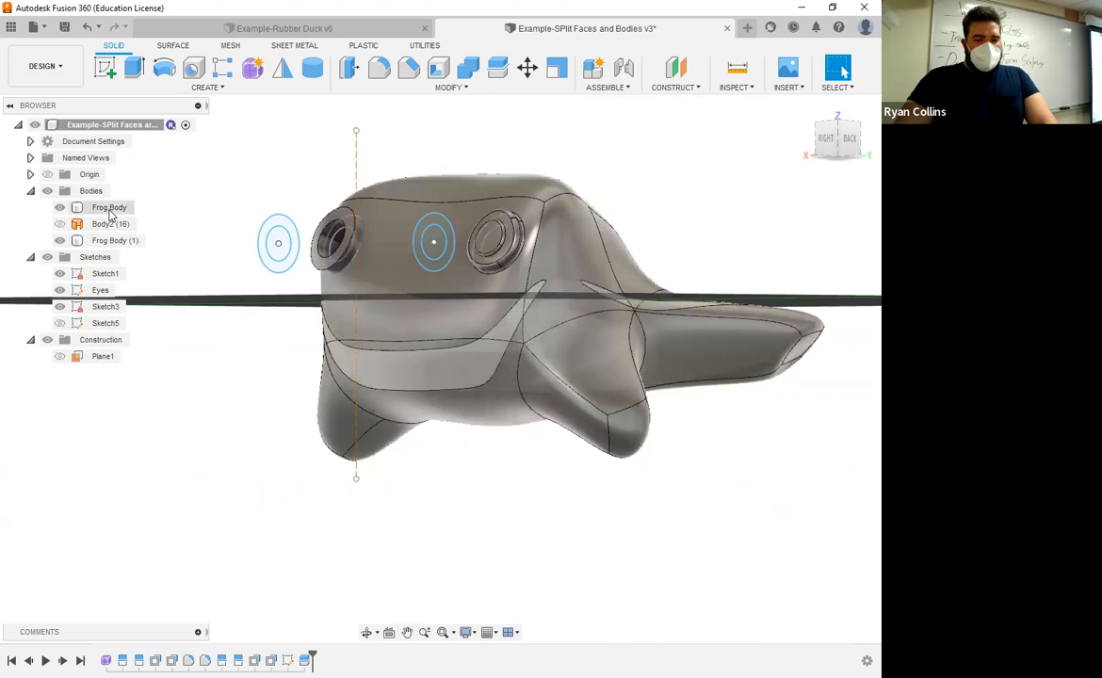
left_click(110, 211)
left_click(105, 241)
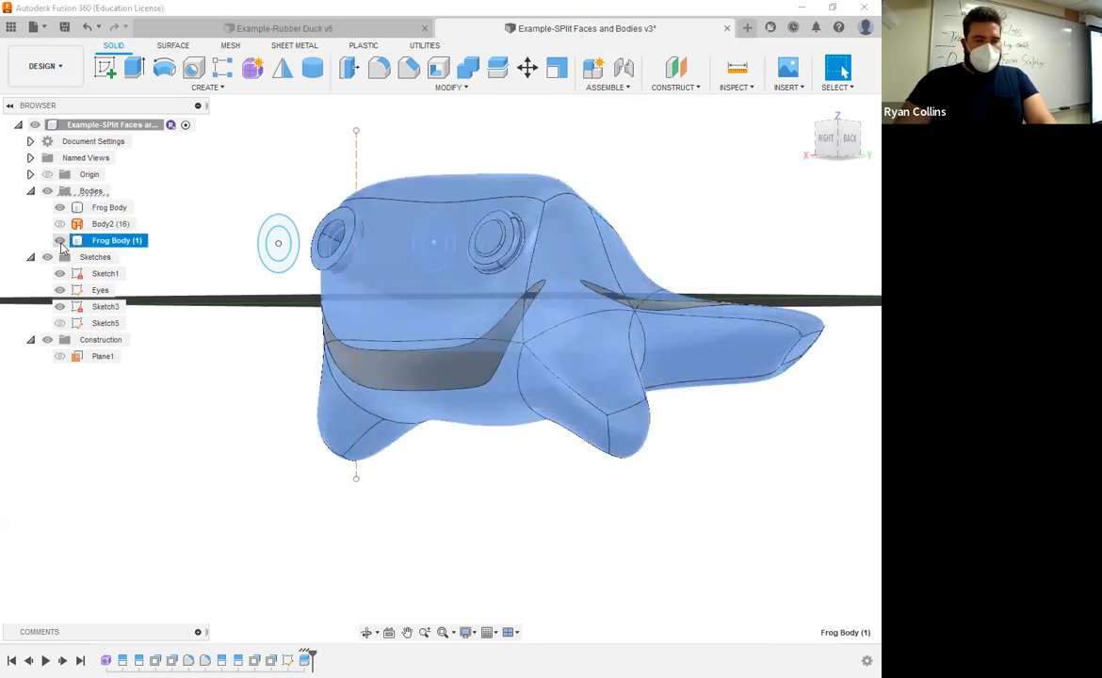
left_click(555, 511)
mouse_move(554, 512)
middle_mouse_down("shift")
mouse_move(483, 534)
mouse_move(587, 529)
mouse_move(588, 512)
mouse_move(565, 516)
middle_mouse_up("shift")
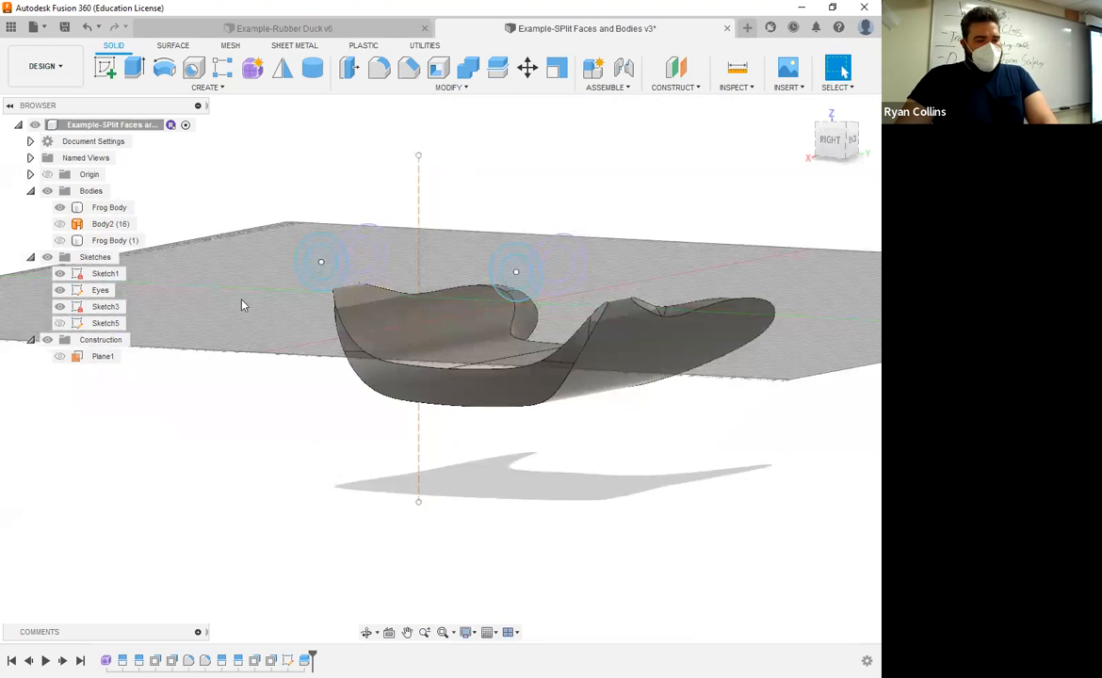
left_click(60, 208)
left_click(58, 241)
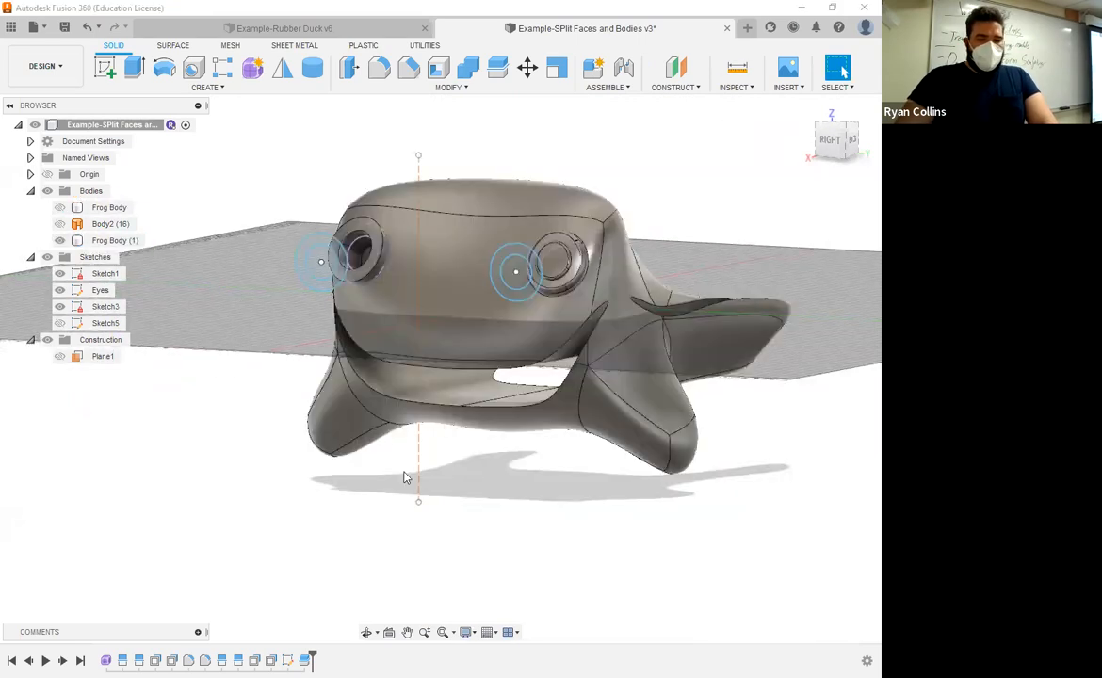
Step: Examine the mouth opening cut through the frog from the front and side, with the mouth slab shown and hidden
middle_click_drag(443, 474, 460, 475, "shift")
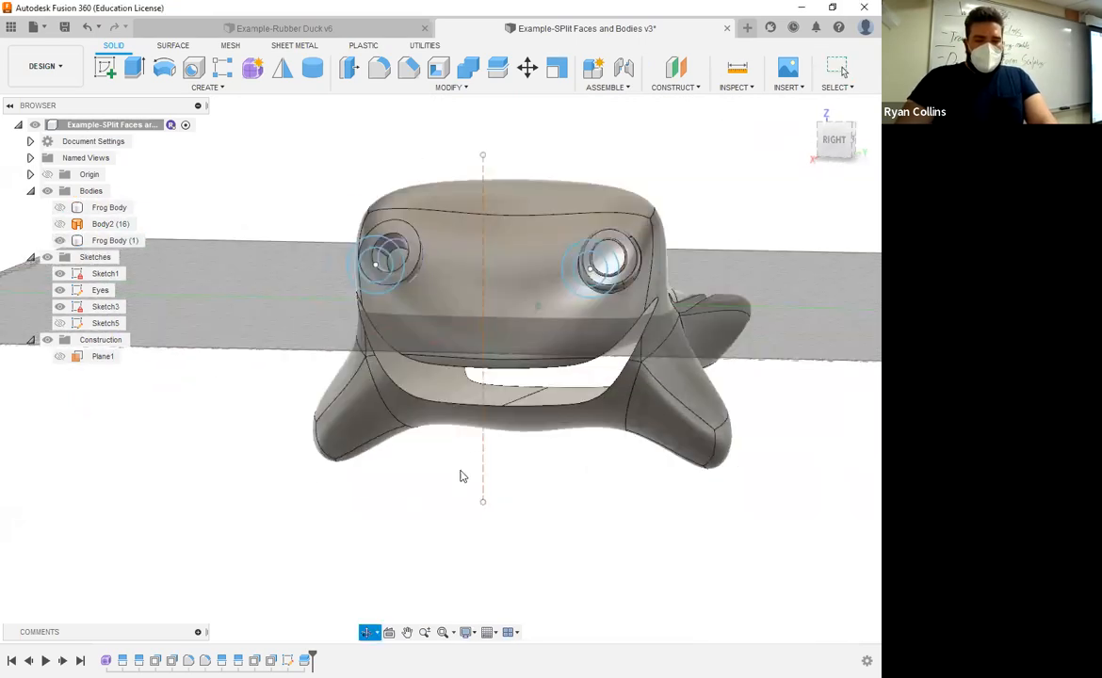
left_click(846, 145)
middle_click_drag(638, 430, 594, 429, "shift")
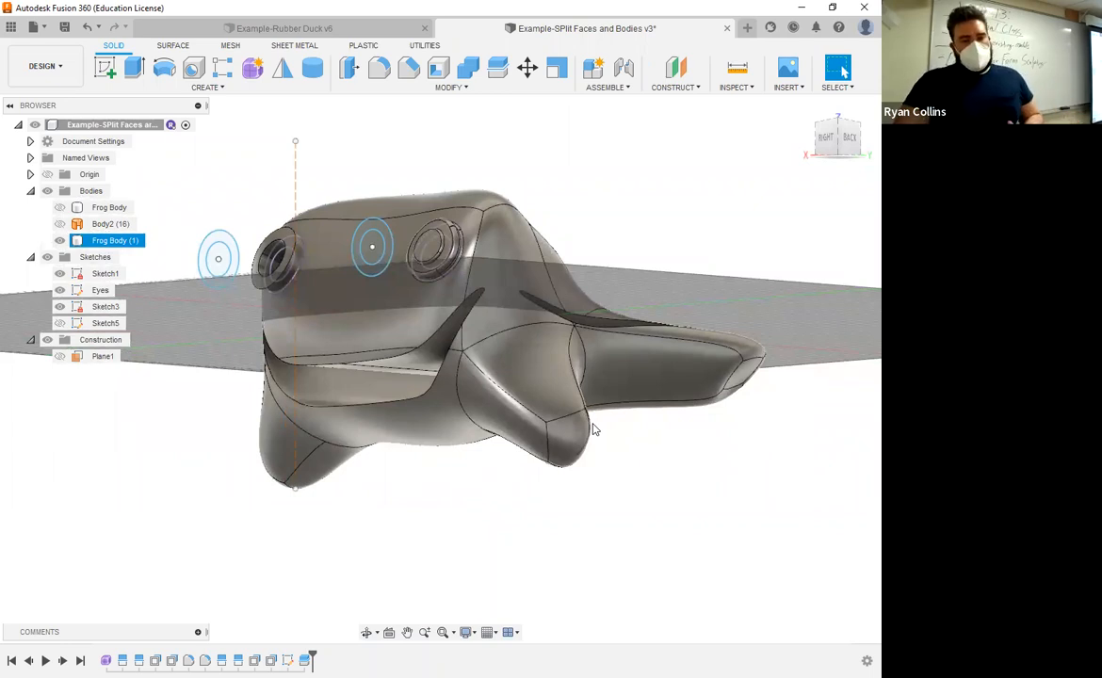
left_click(709, 132)
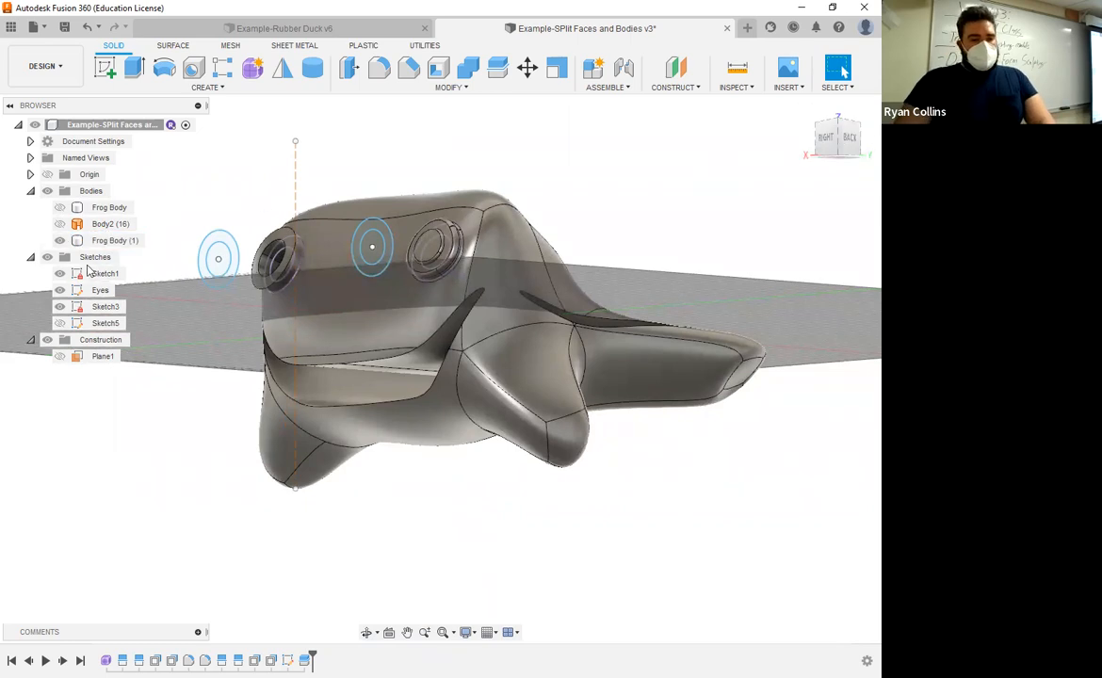
left_click(85, 207)
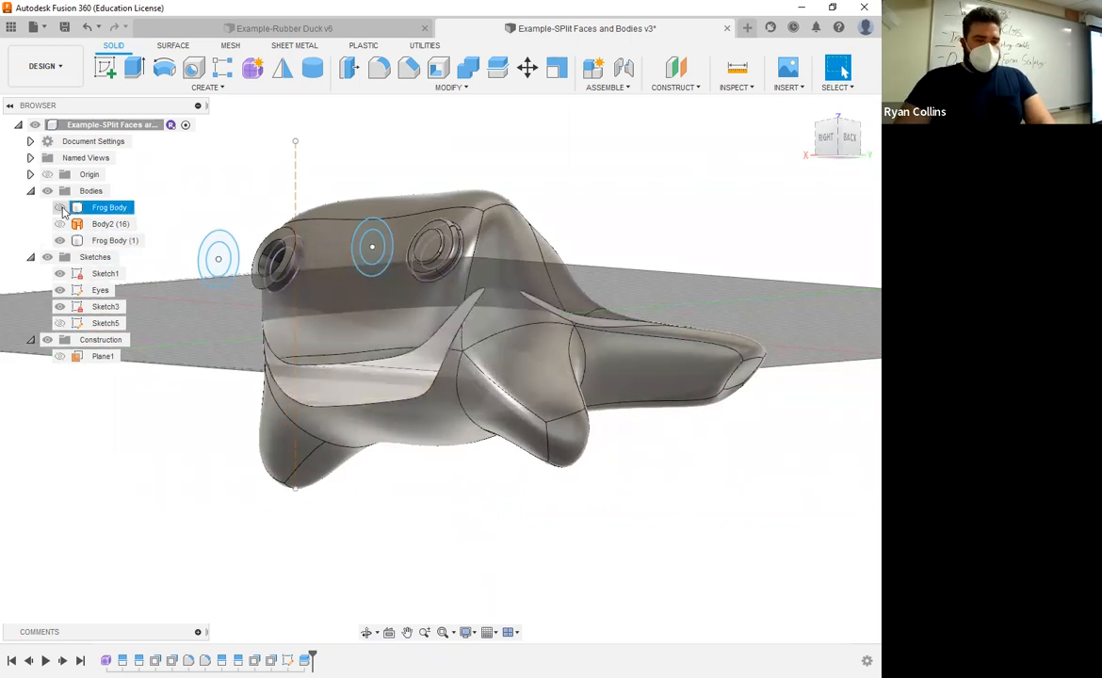
left_click(60, 208)
left_click(61, 208)
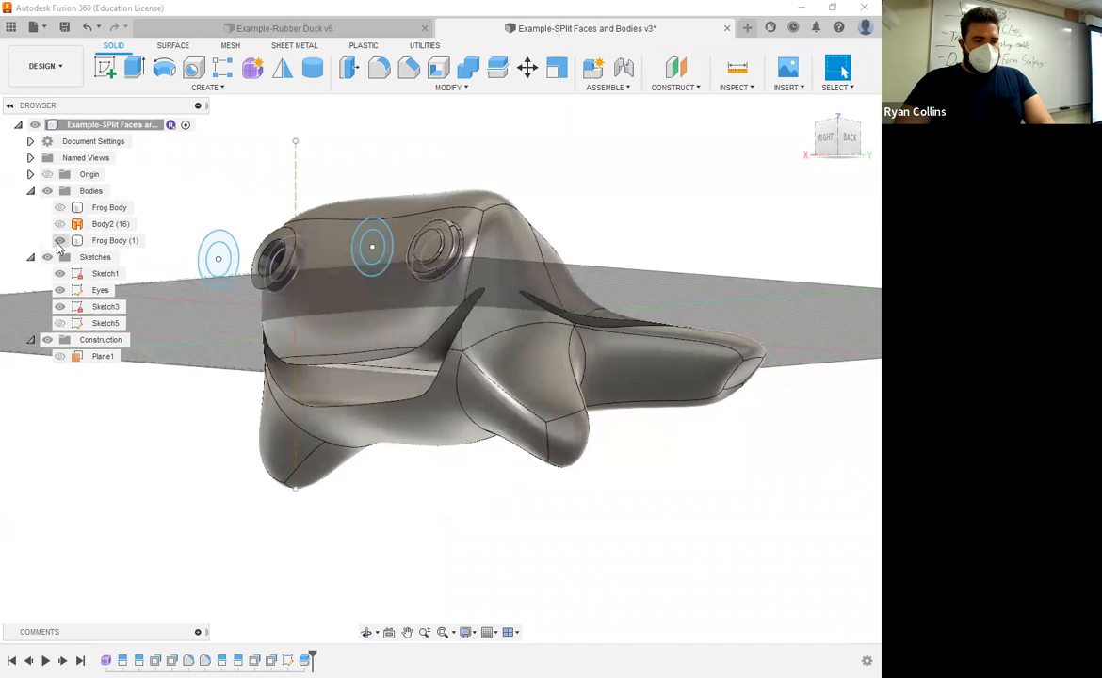
Step: Rename the mouth-shaped body SMILE
double_click(112, 208)
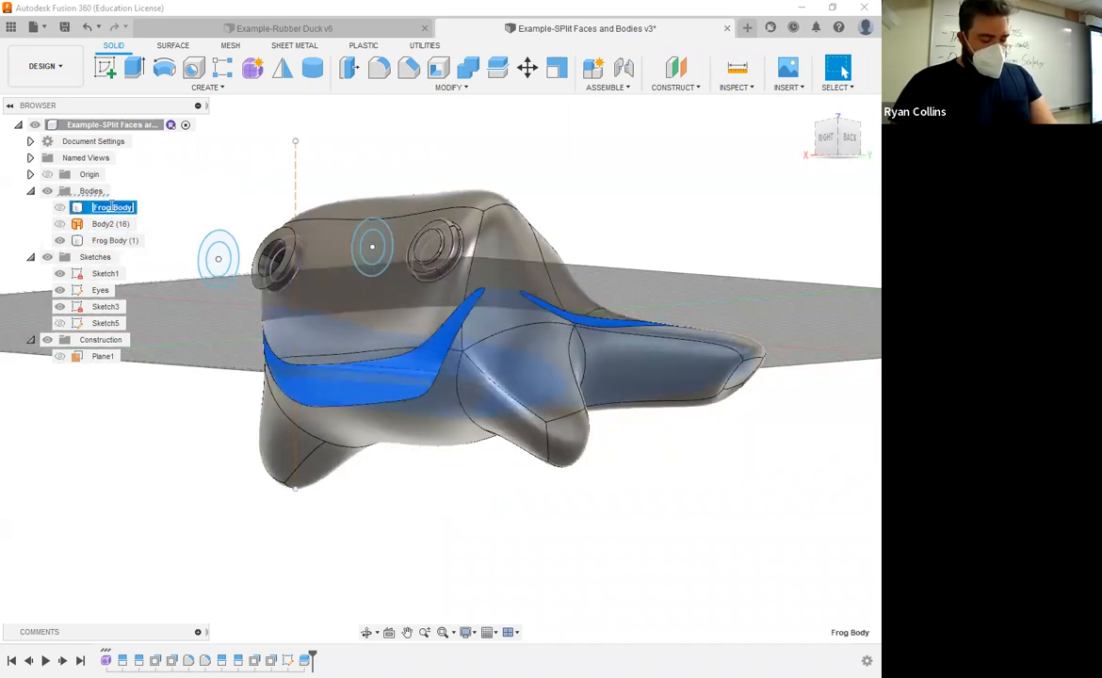
type("Sm")
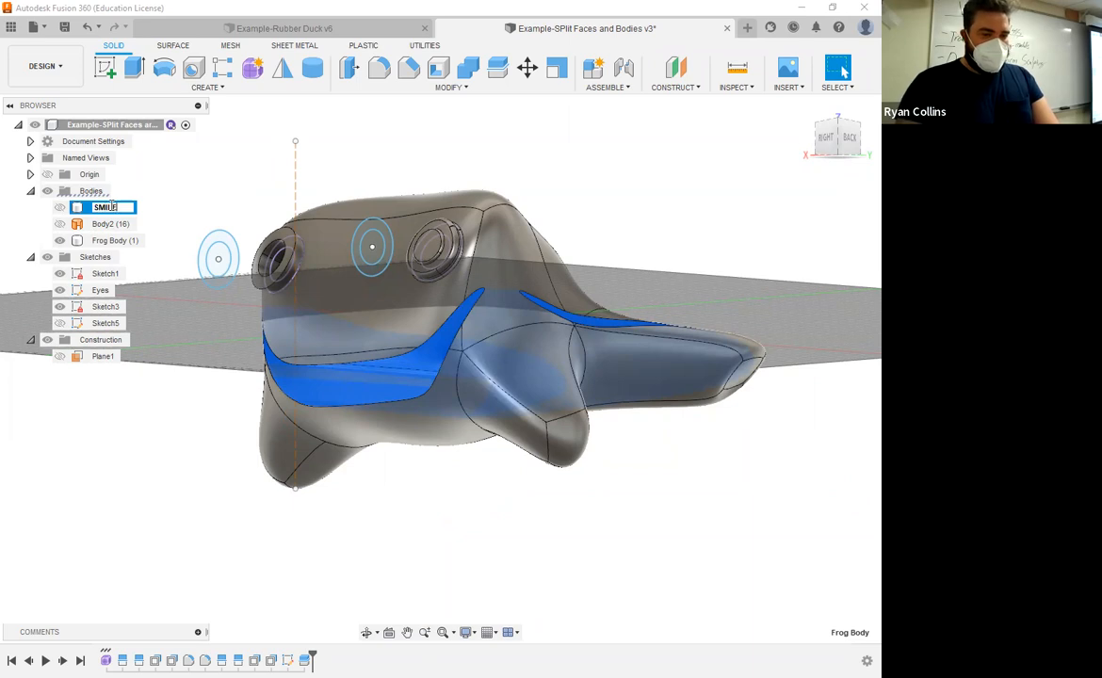
type("ILE")
key("Return")
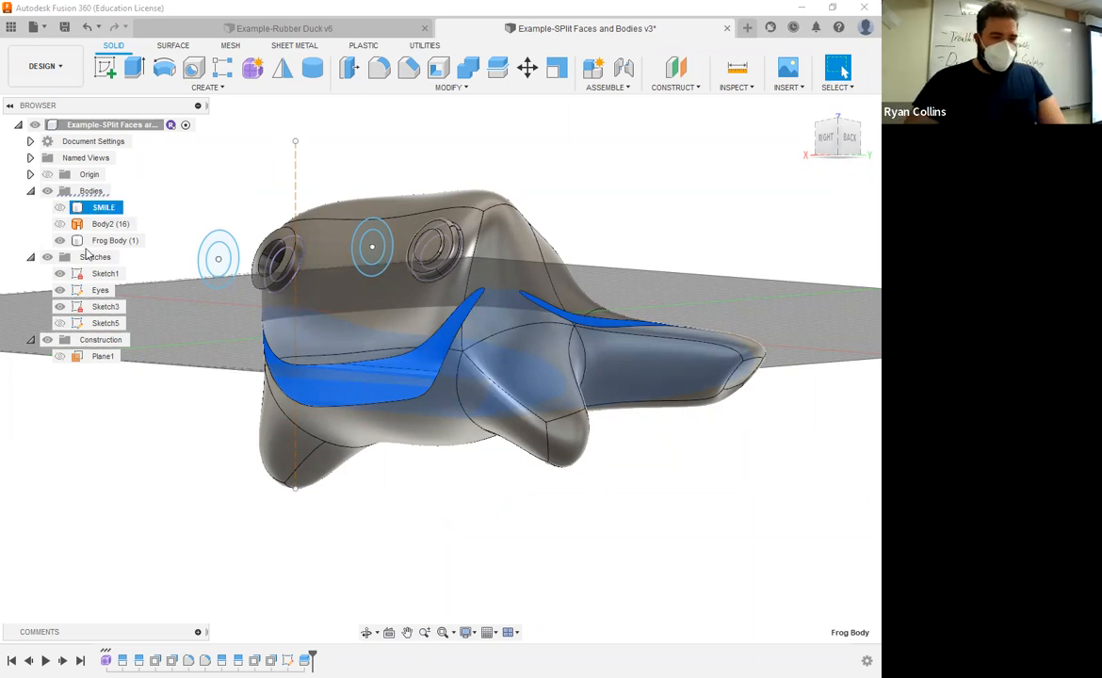
Step: Rename the remaining frog body, Frog Body (1), as Frog Body
left_click(124, 242)
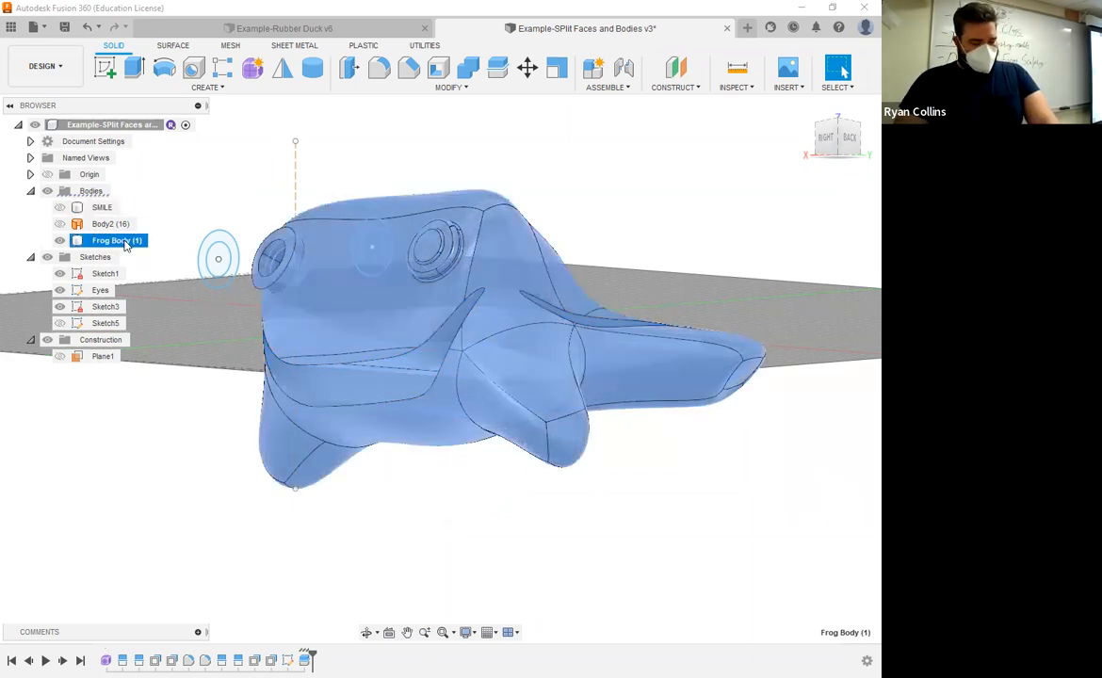
double_click(125, 243)
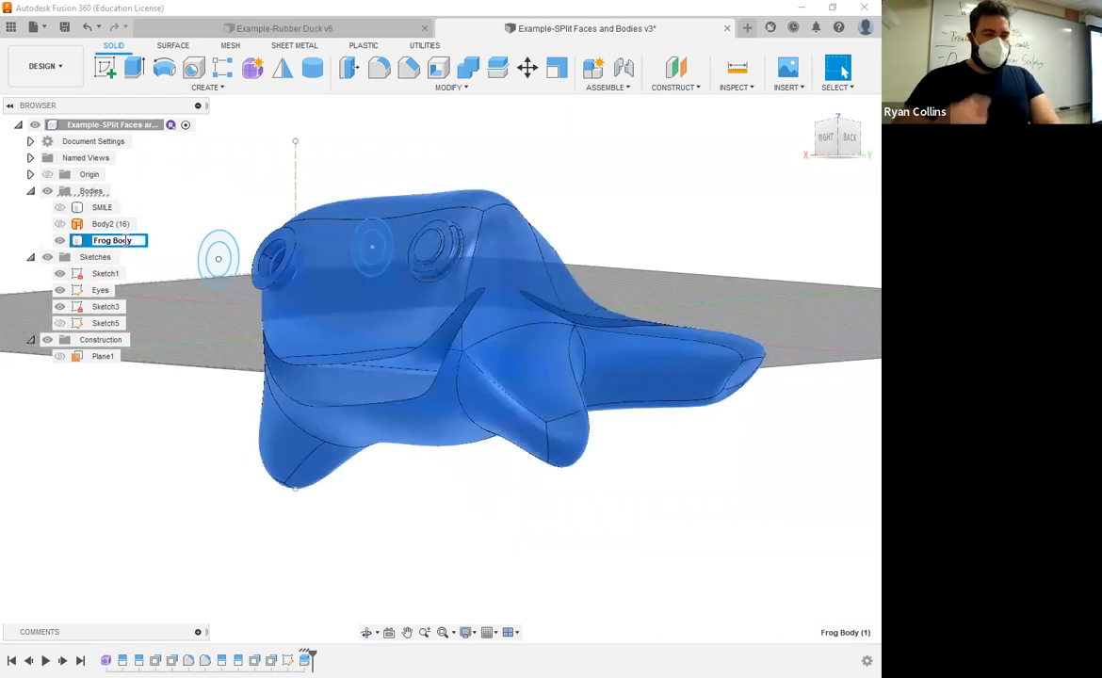
key("Return")
key("Escape")
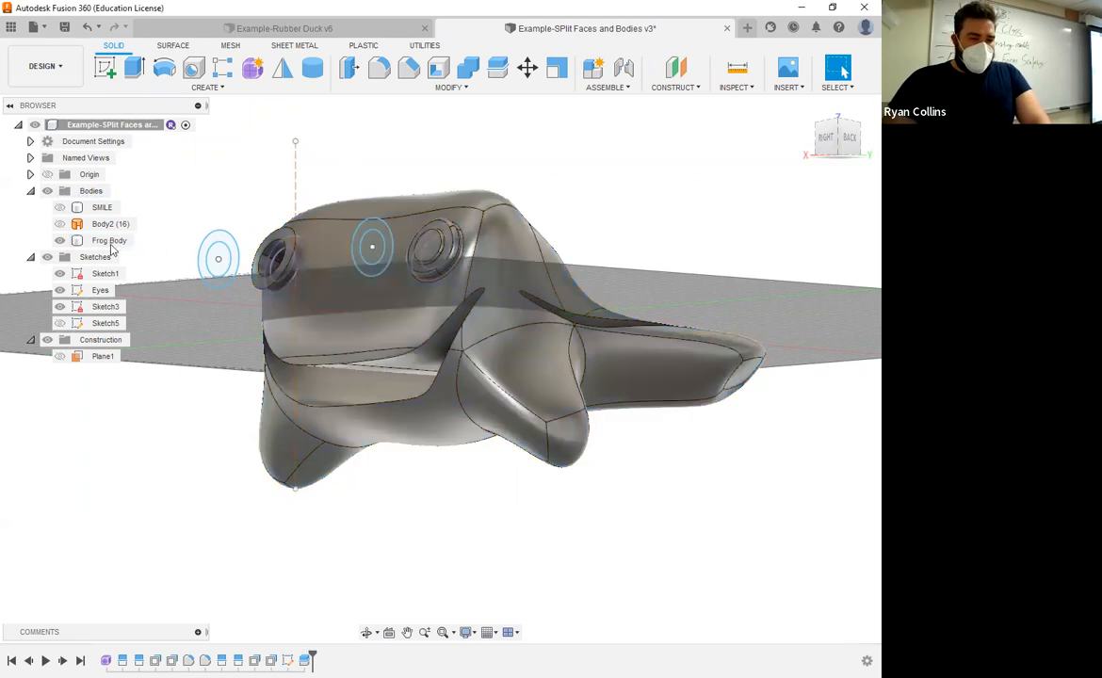
Step: Show the SMILE body by itself by hiding Frog Body and the Sketch1, Eyes and Sketch3 sketches
left_click(61, 207)
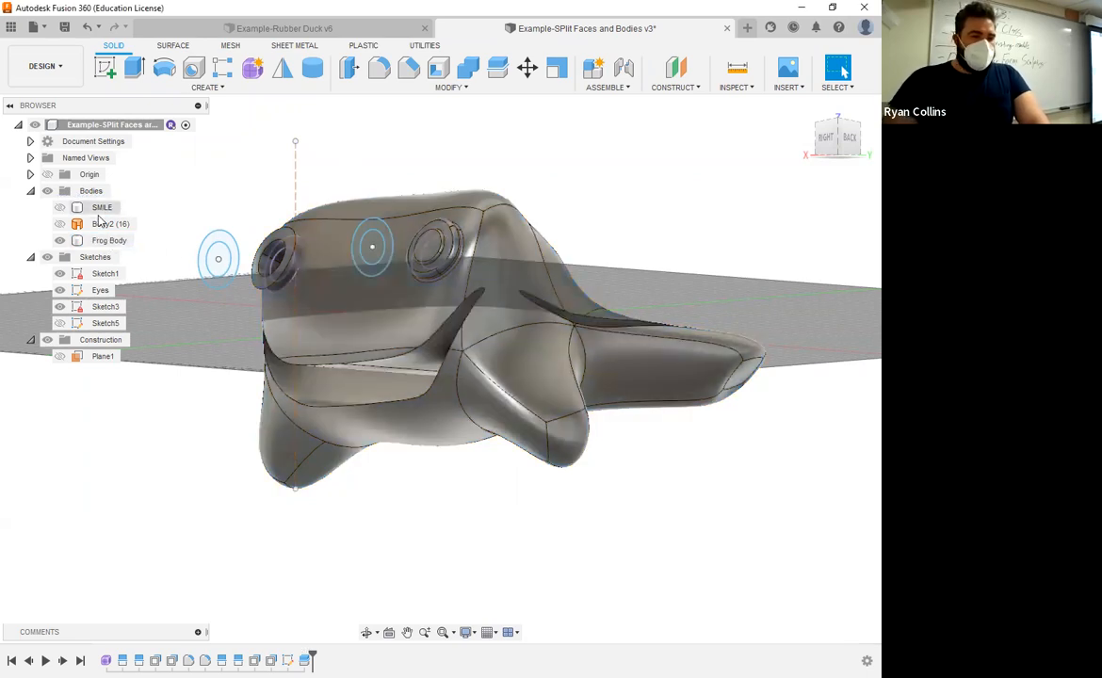
left_click(61, 242)
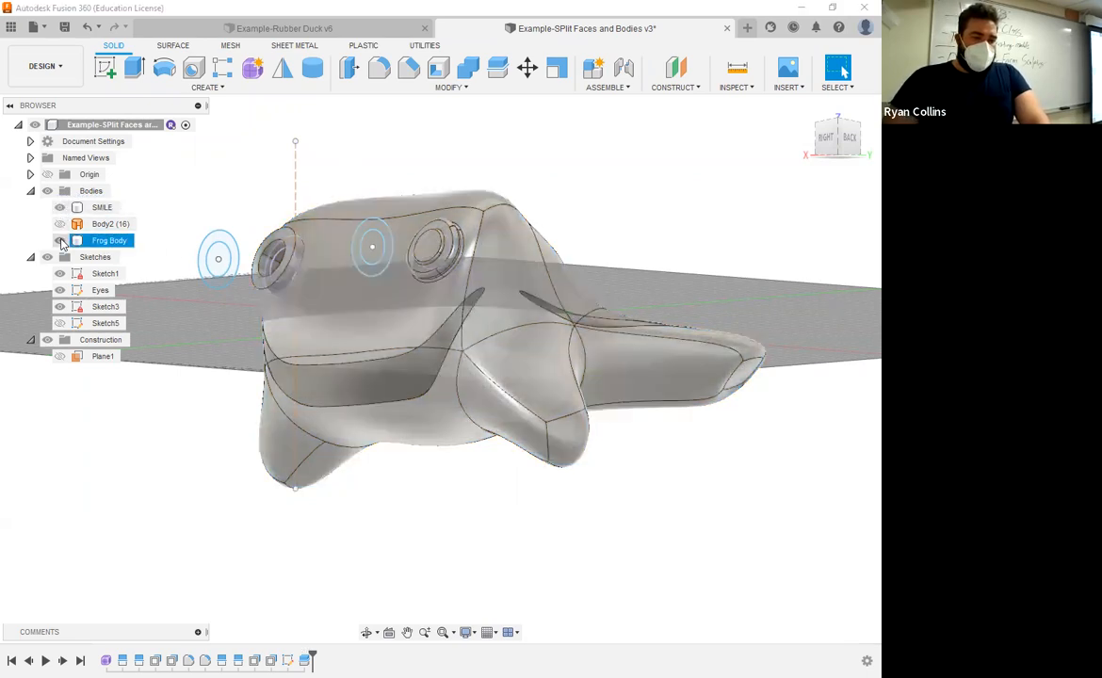
left_click(61, 241)
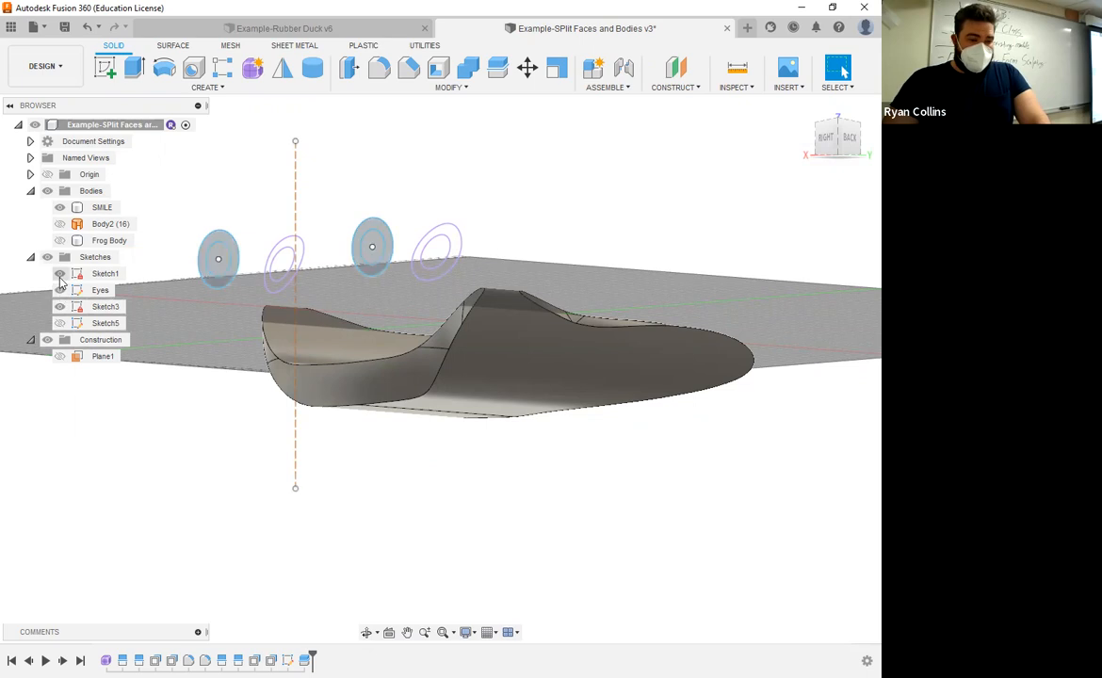
left_click(59, 273)
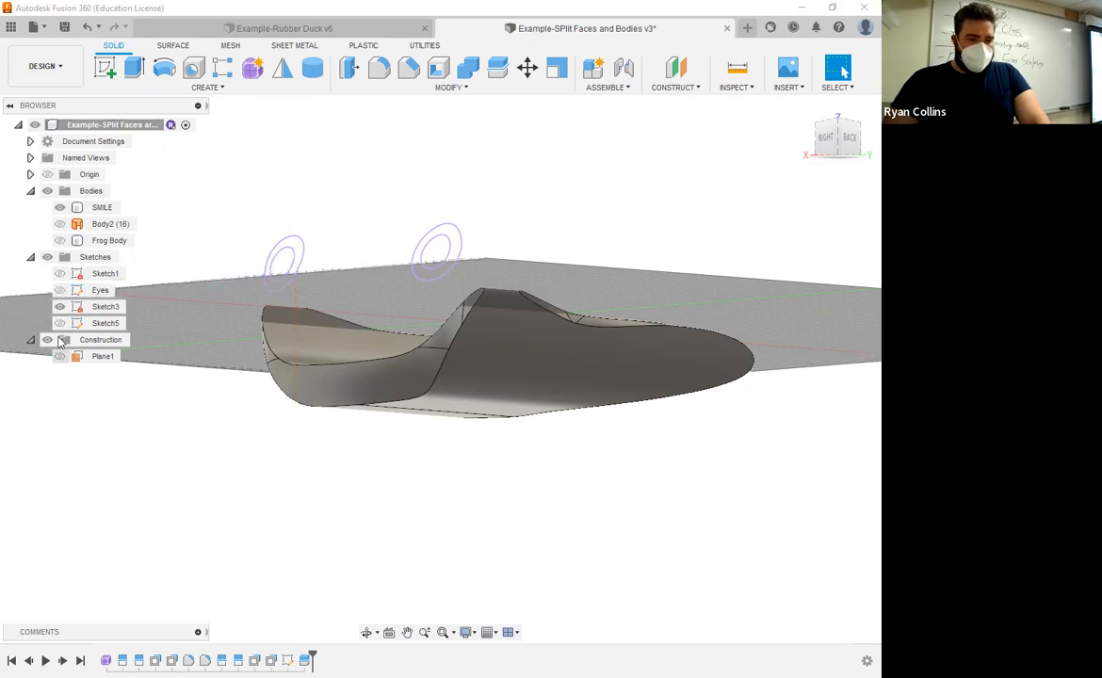
left_click(60, 306)
Step: Try to fillet the outline edges of the SMILE body's front face with a 1 mm radius, then clear the edge selection
middle_click_drag(564, 270, 649, 232, "shift")
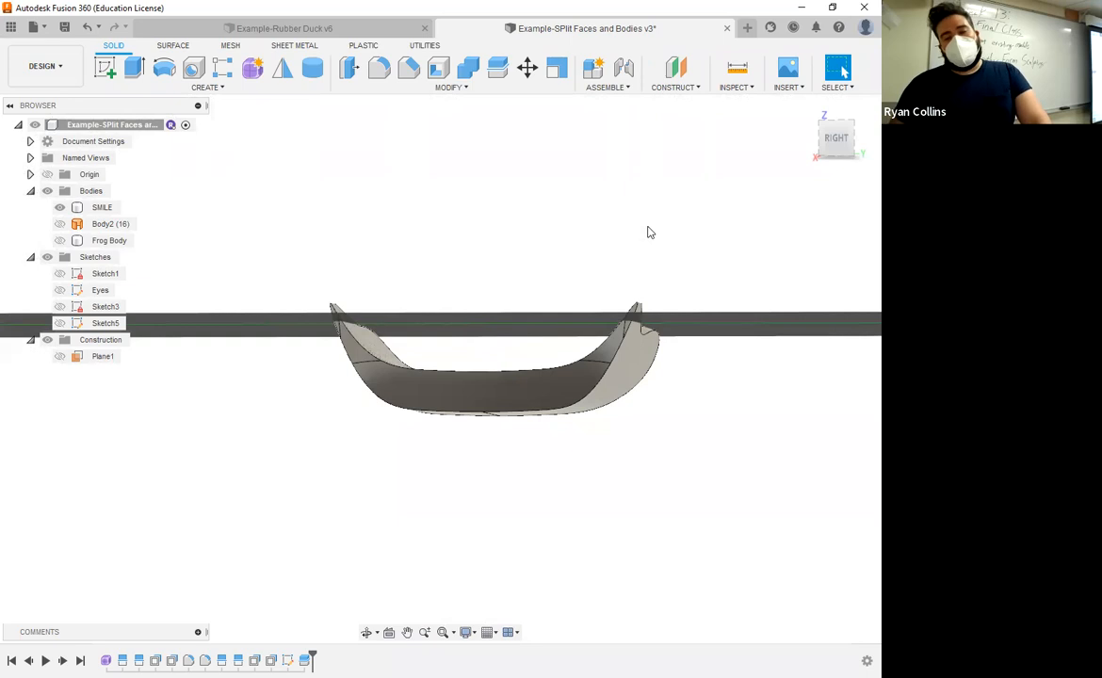
middle_click_drag(648, 232, 320, 196, "shift")
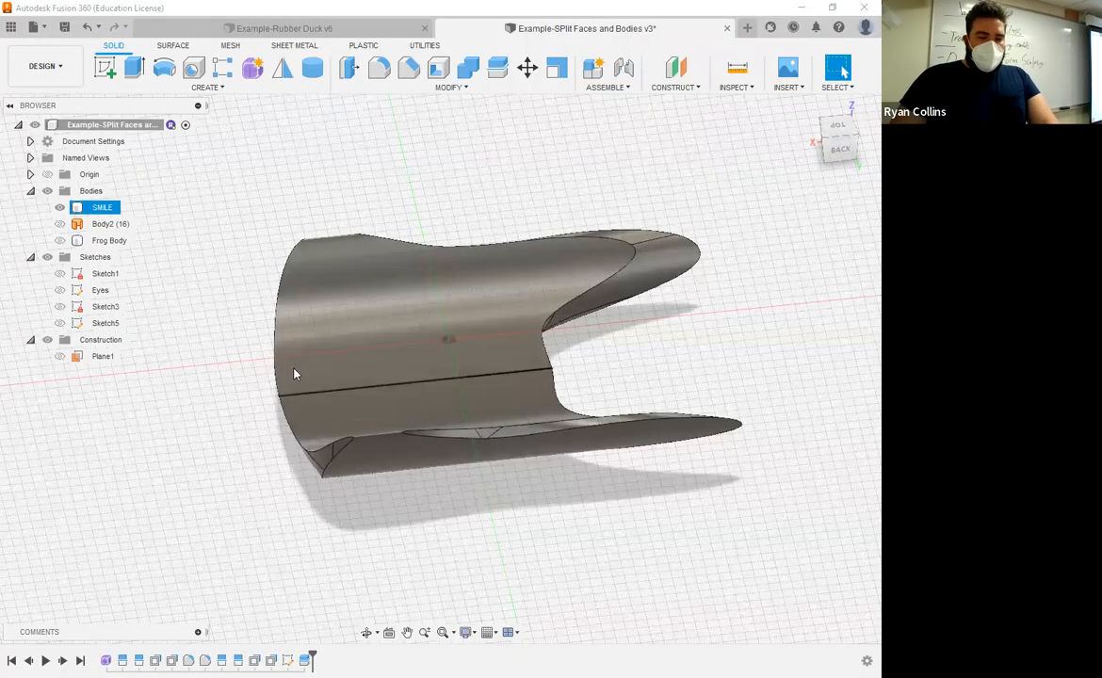
middle_click_drag(304, 376, 344, 358, "shift")
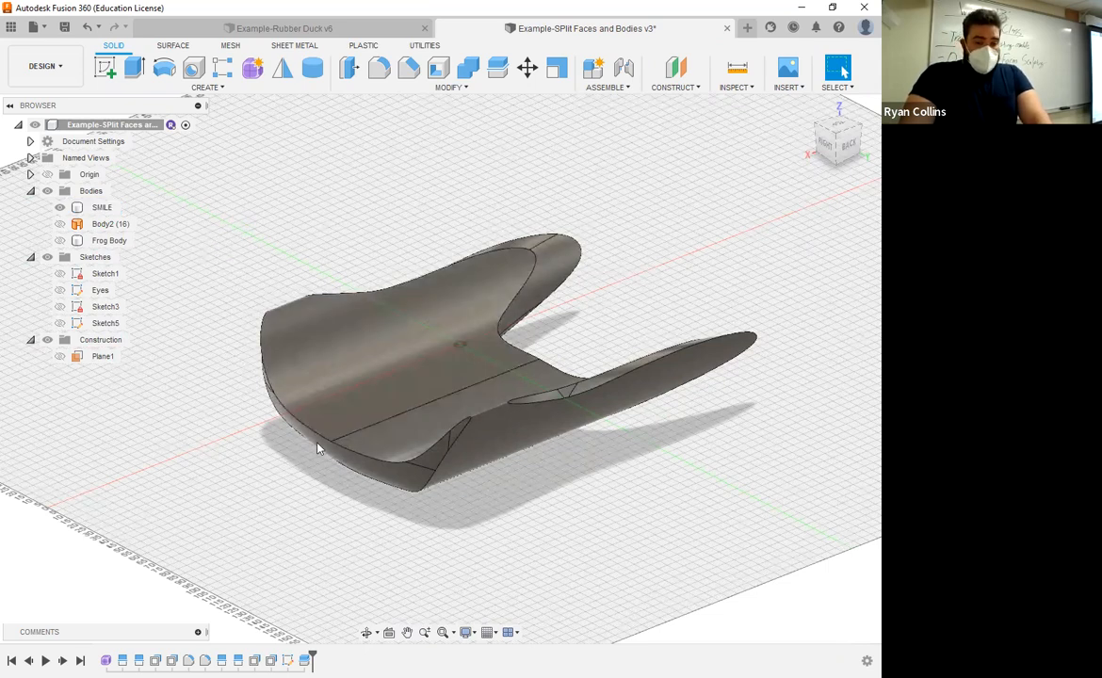
left_click(377, 76)
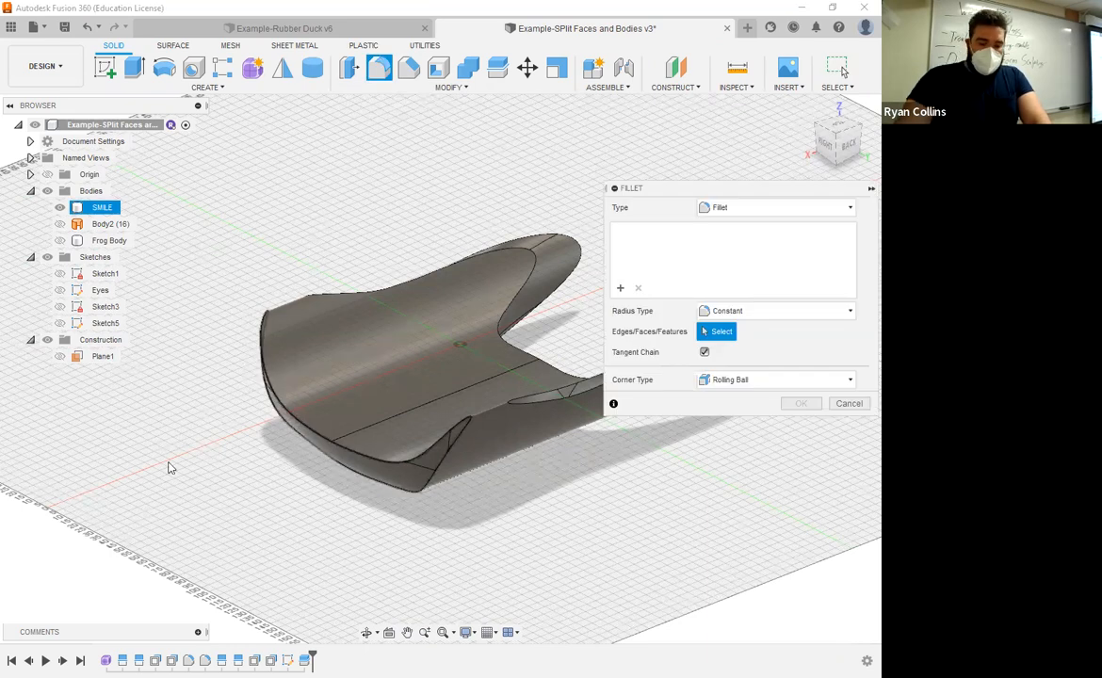
type("1")
middle_click_drag(310, 366, 341, 405, "shift")
scroll(424, 386, "up", 5)
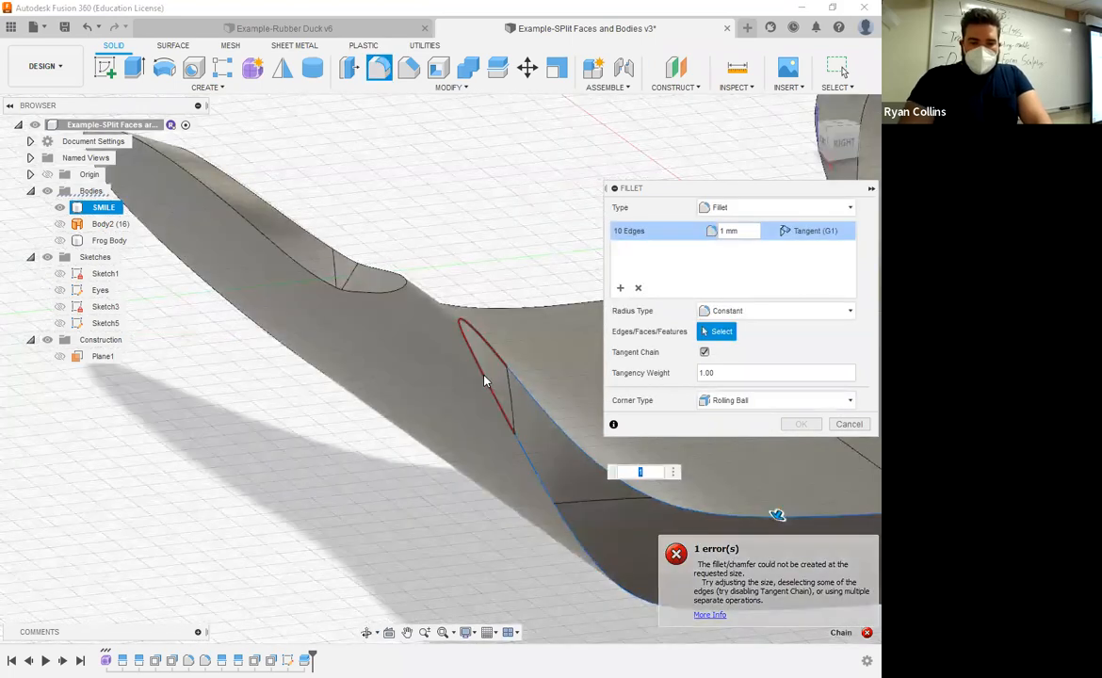
scroll(429, 452, "down", 3)
left_click(463, 413)
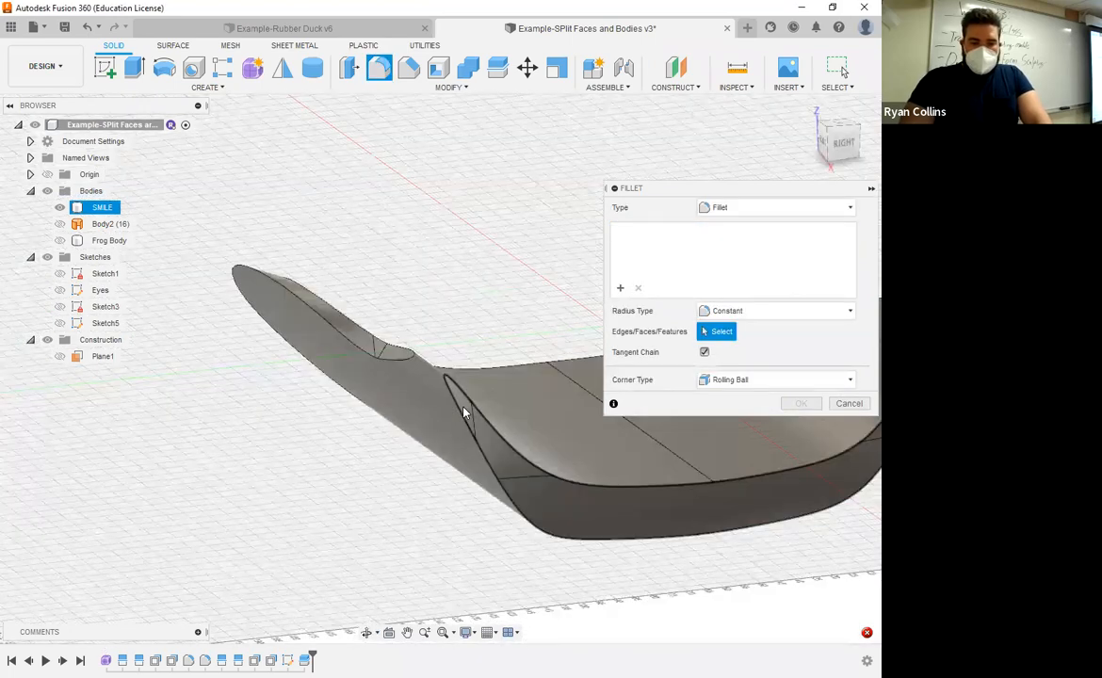
Step: Reselect the SMILE body's front faces and their outline edges, and try fillet radii of 1 mm and 0.5 mm
left_click(509, 481)
scroll(540, 482, "down", 3)
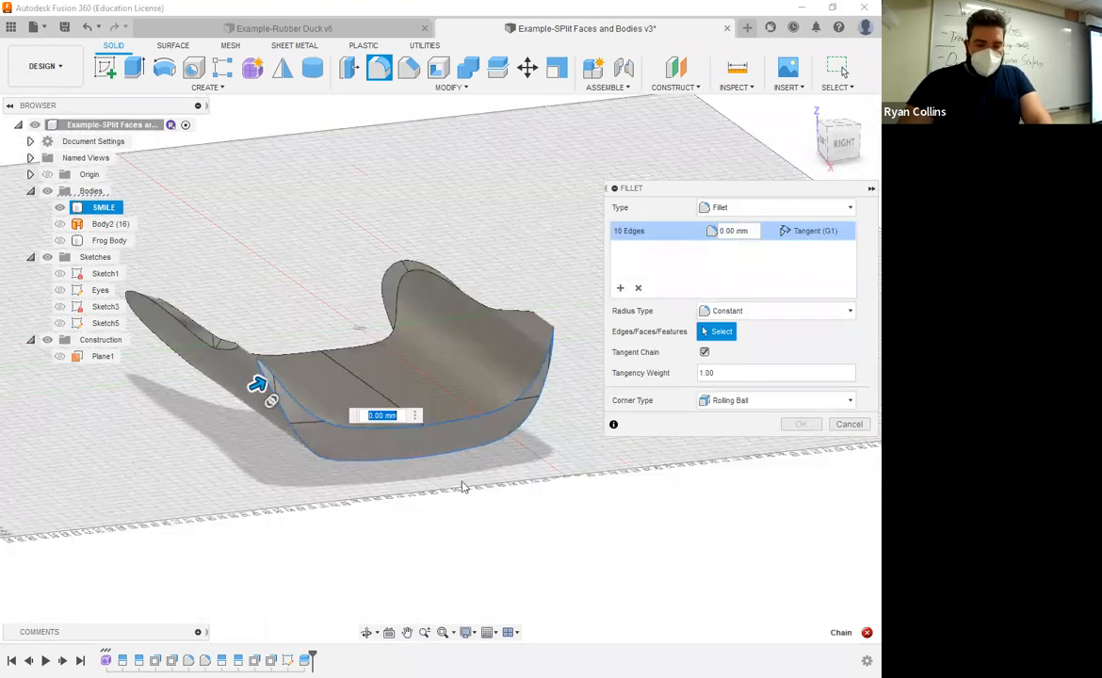
type("1")
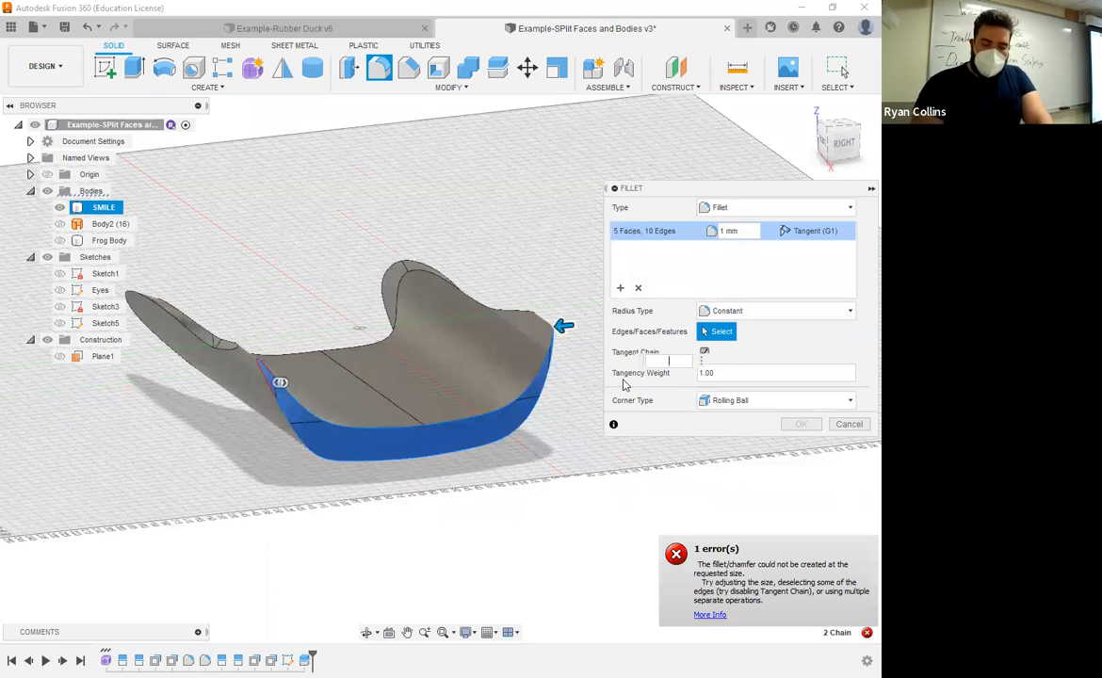
key("BackSpace")
type("0.5")
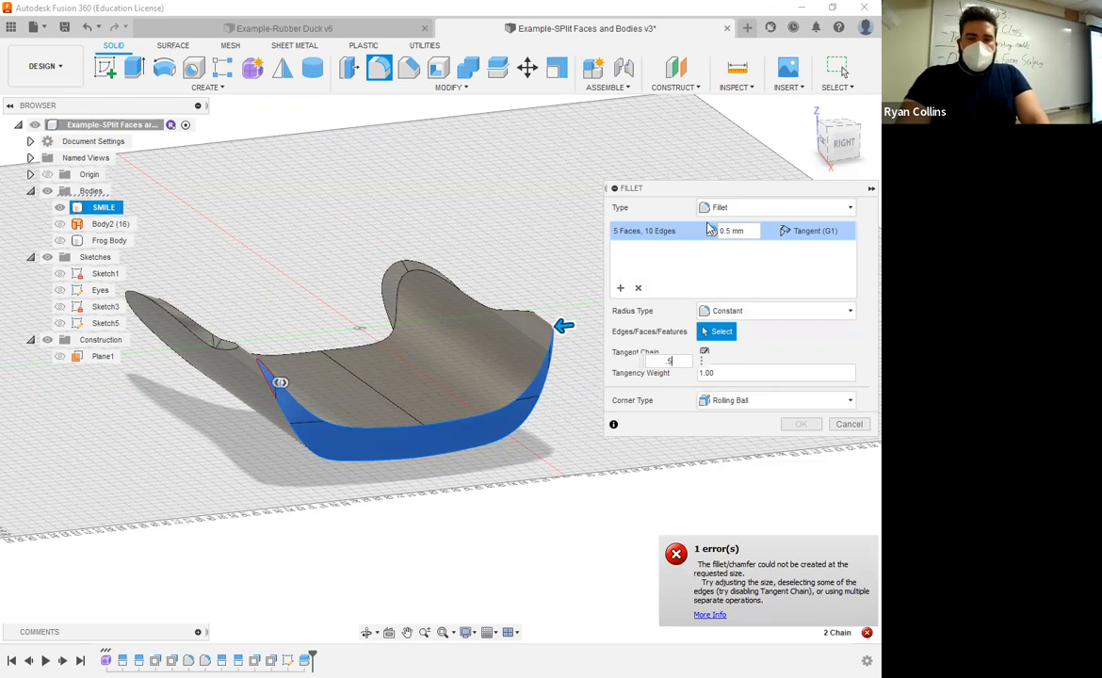
Step: Reduce the radius to 0.1 mm and apply the fillet around the SMILE body's front faces
left_click_drag(671, 189, 603, 126)
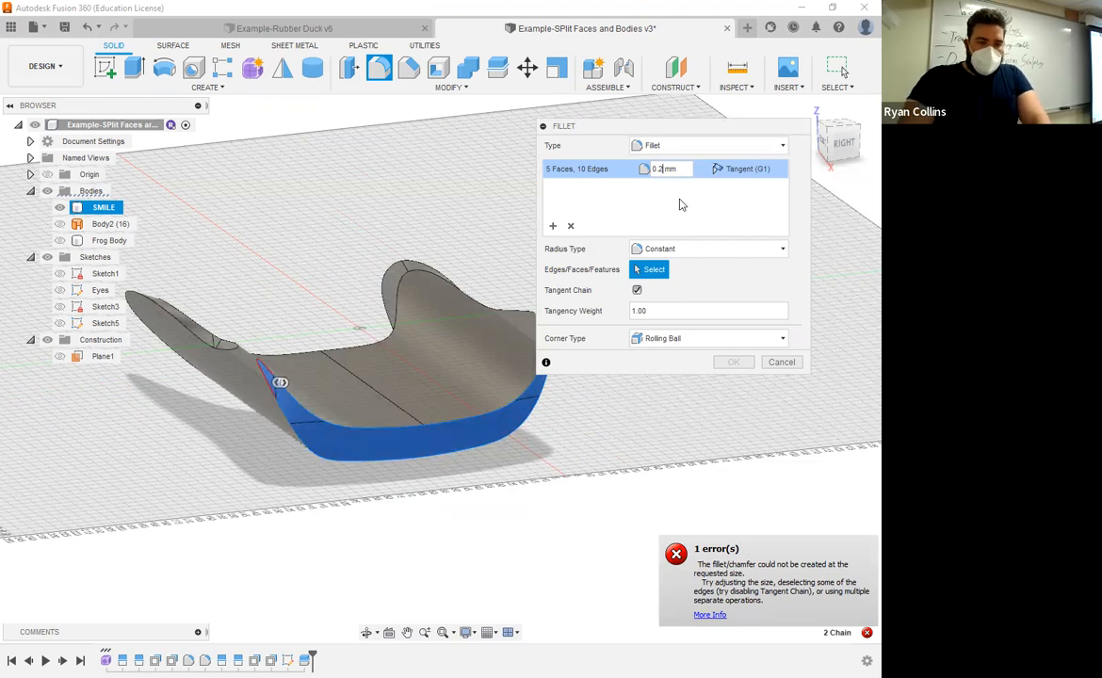
key("BackSpace")
key("BackSpace")
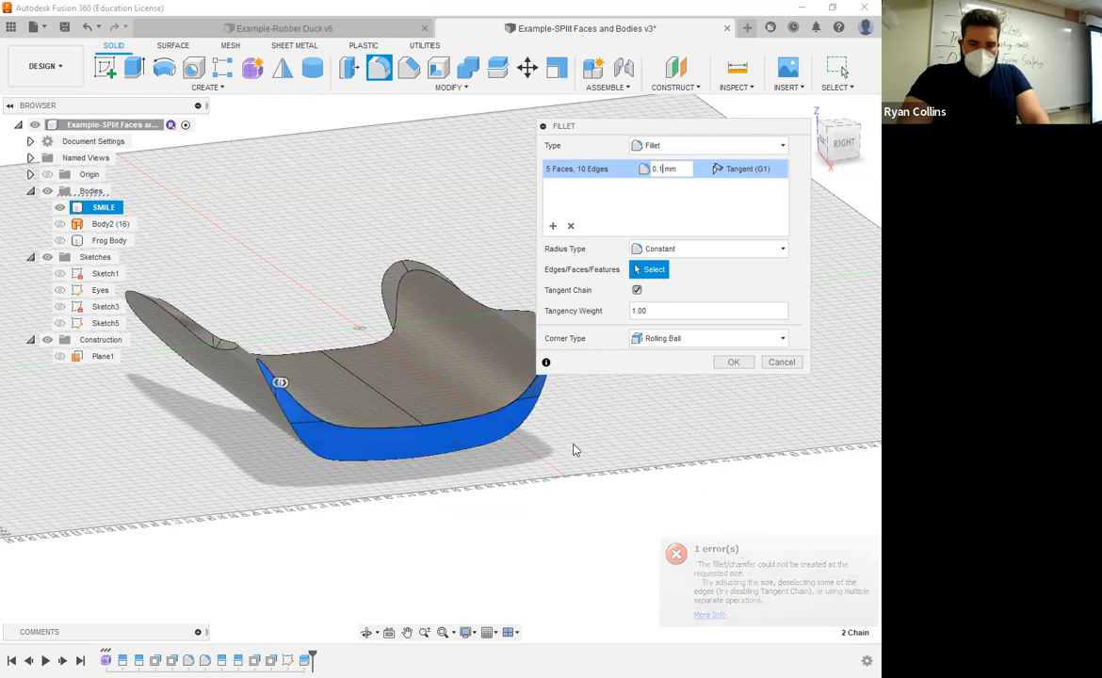
middle_click_drag(576, 450, 332, 462, "shift")
scroll(330, 460, "up", 5)
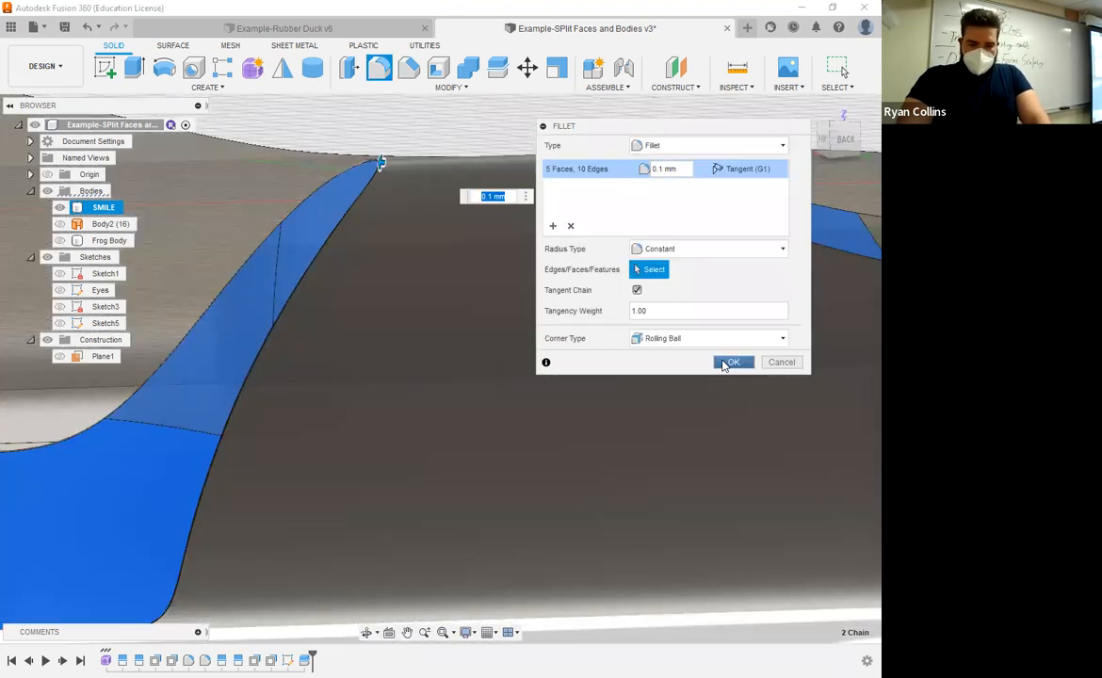
left_click(724, 365)
scroll(372, 387, "down", 2)
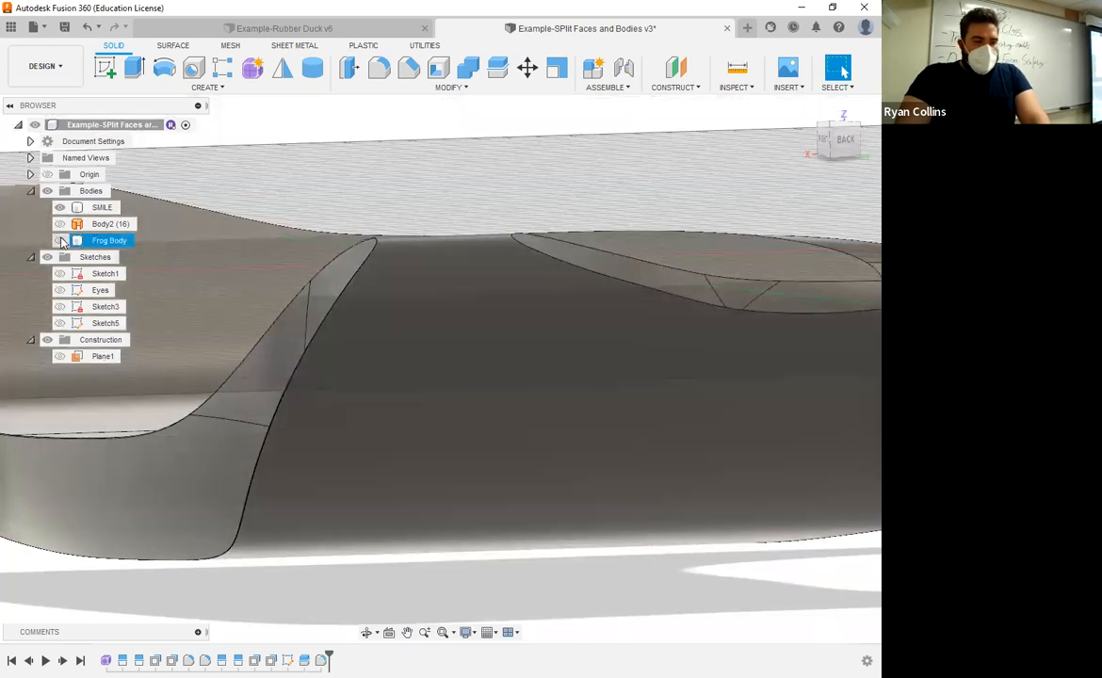
Step: Show Frog Body around the filleted smile, then undo that visibility change and the fillet
left_click(61, 241)
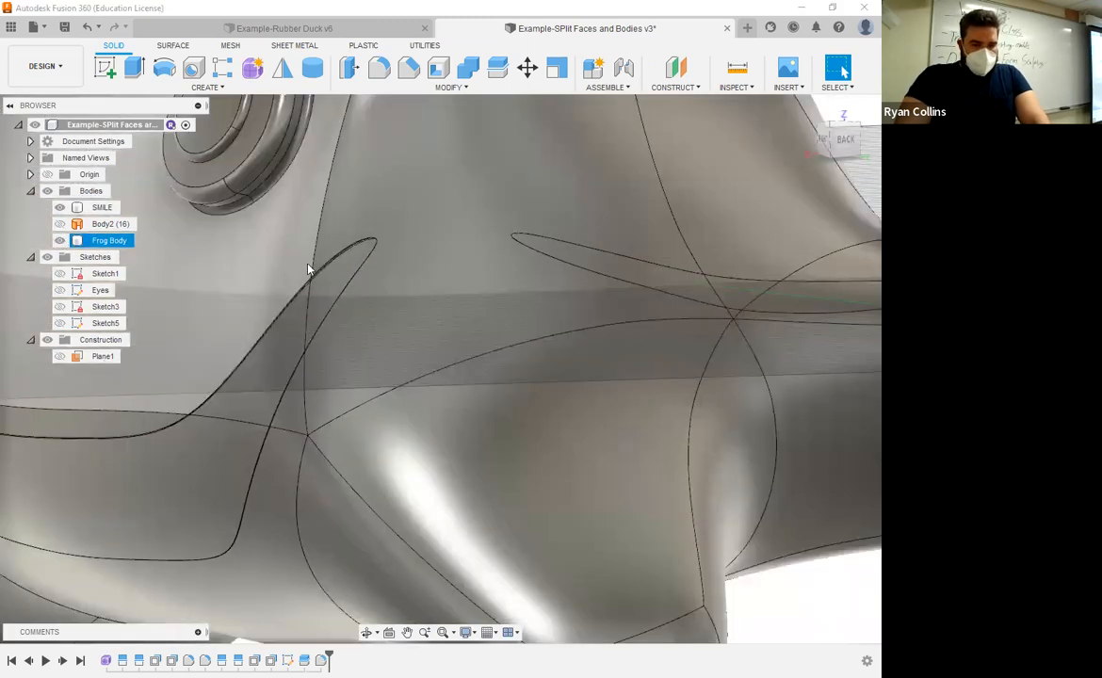
key("ctrl+z")
key("ctrl+z")
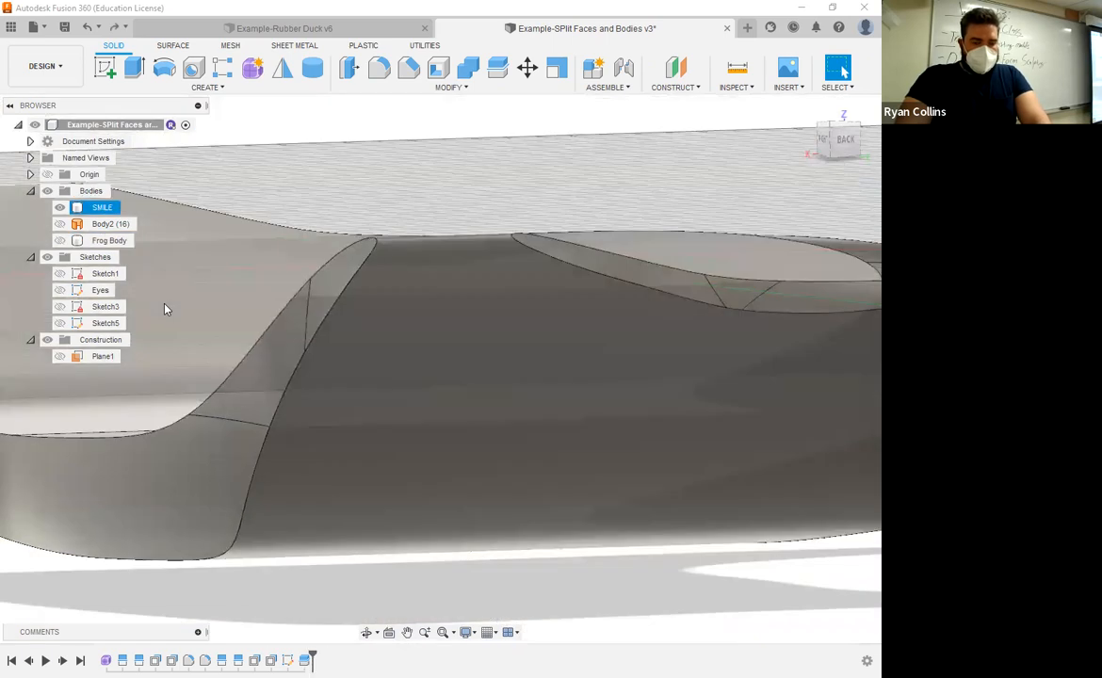
Step: Start a Shell on the SMILE body, removing its front face with a 1 mm inside thickness
scroll(351, 516, "down", 3)
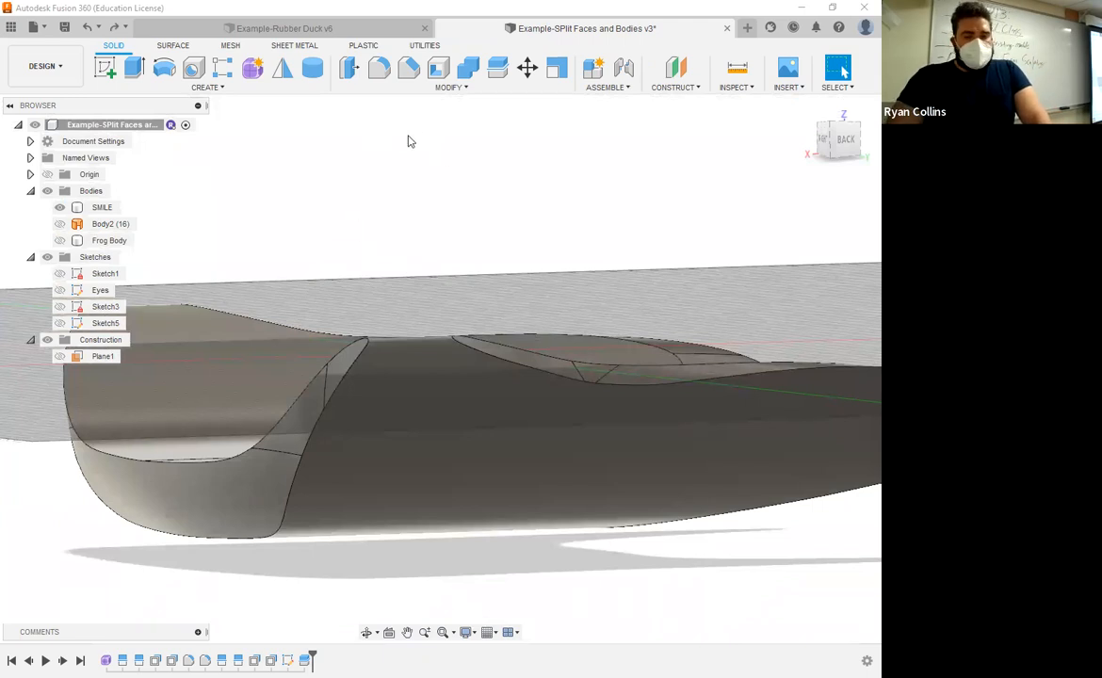
left_click(449, 88)
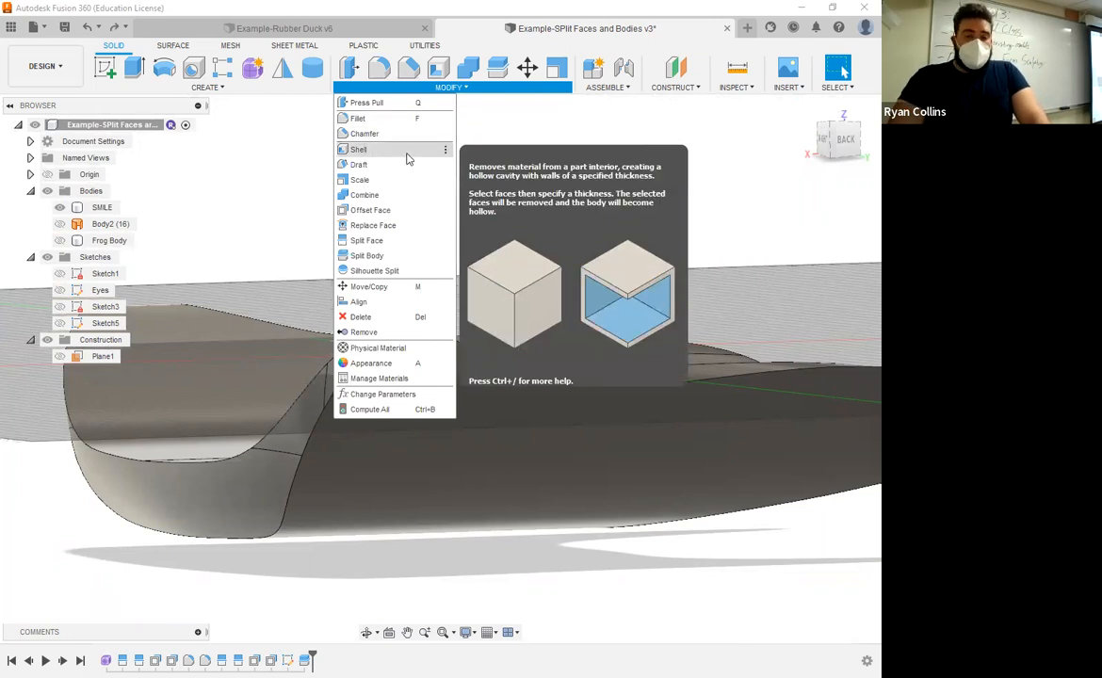
left_click(415, 148)
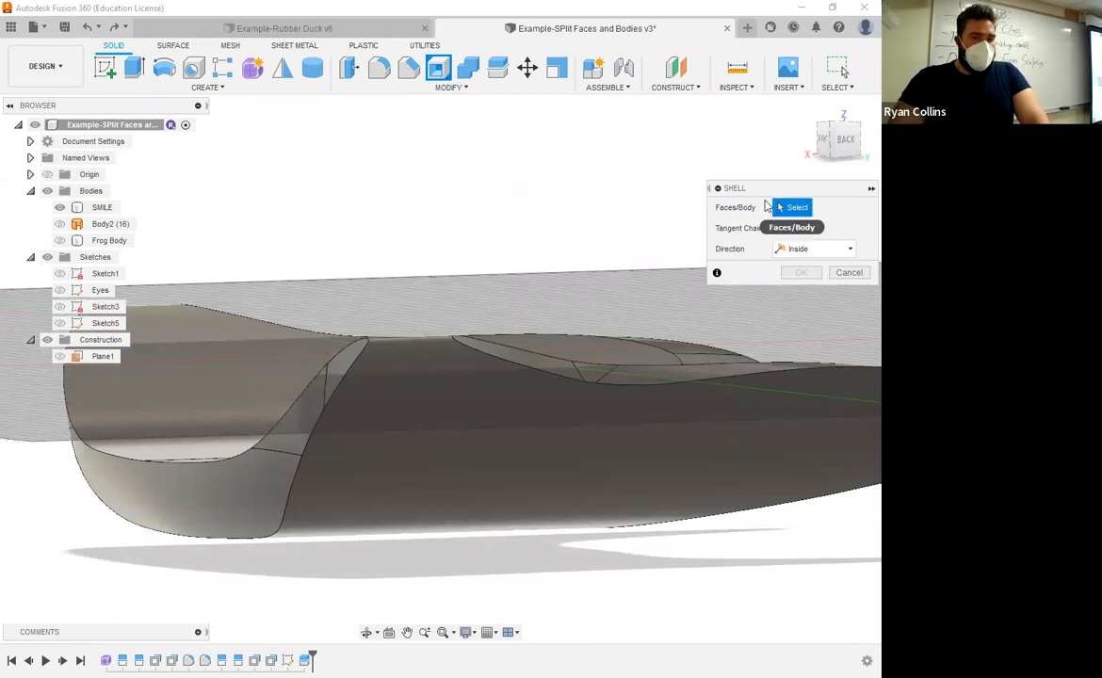
left_click(60, 208)
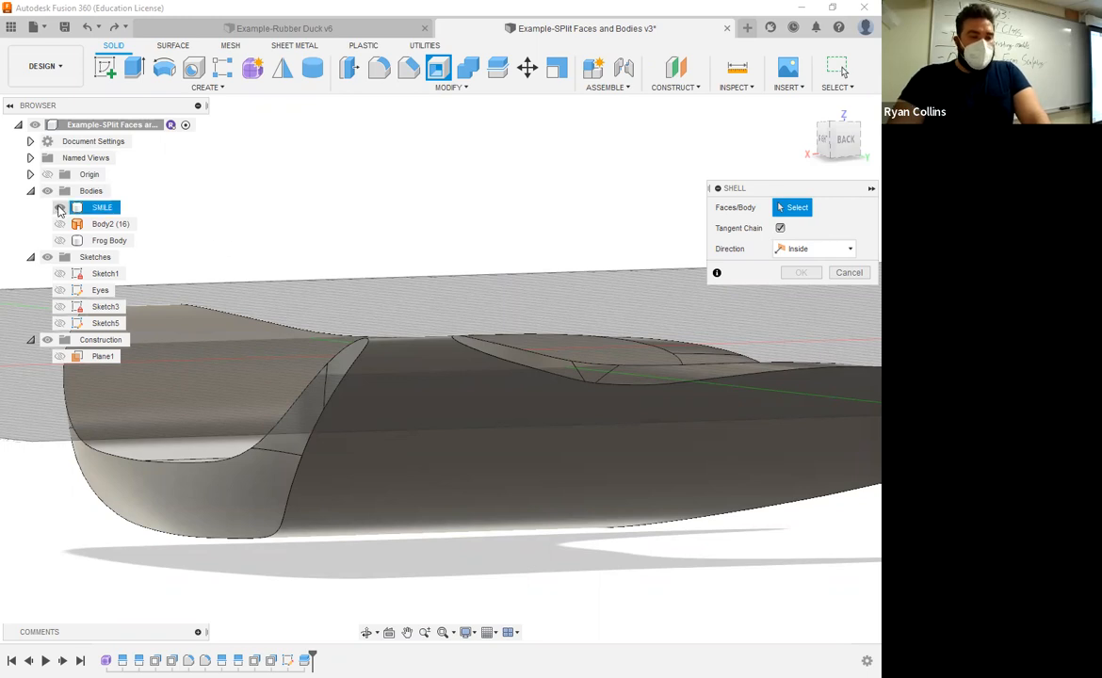
left_click(61, 243)
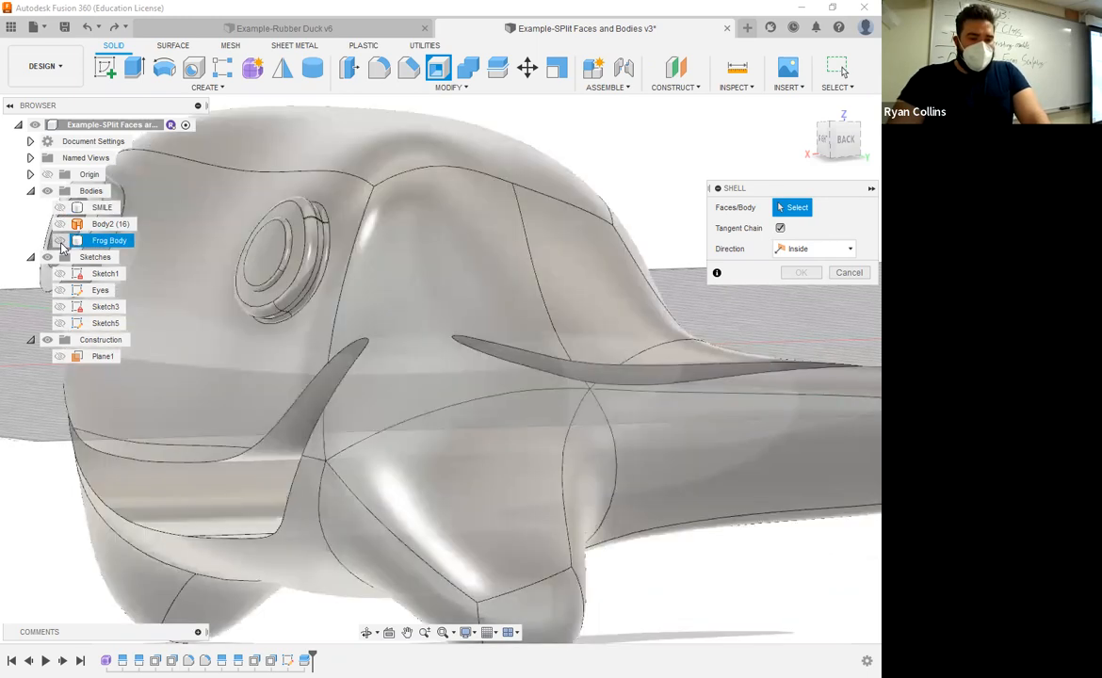
left_click(60, 241)
left_click(61, 209)
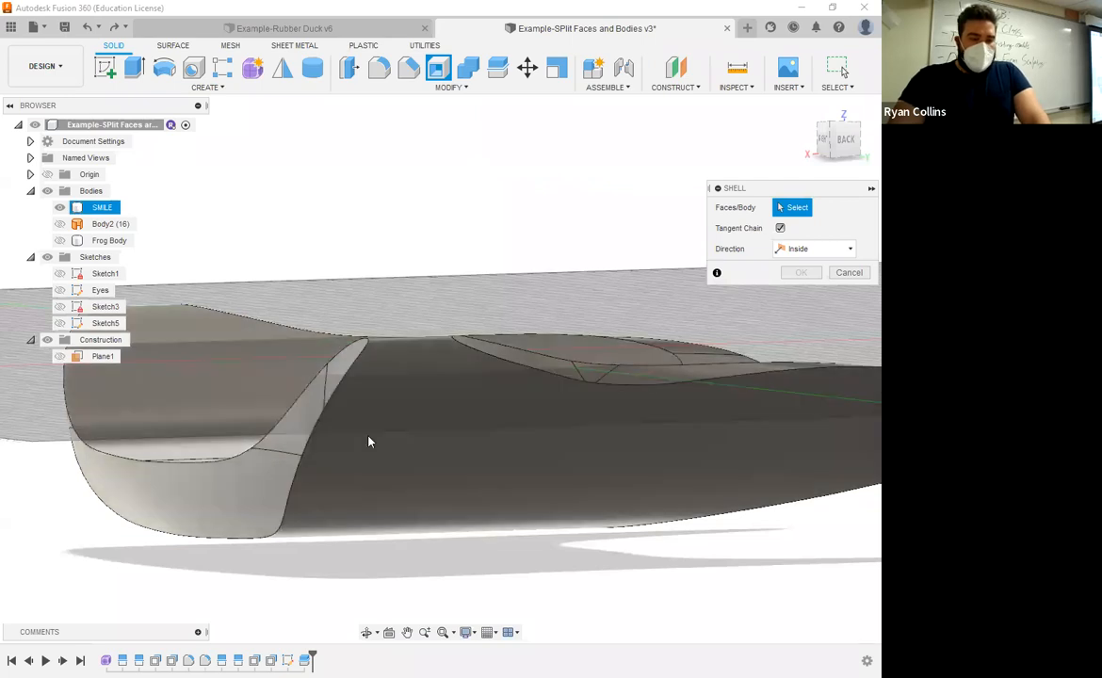
left_click(343, 372)
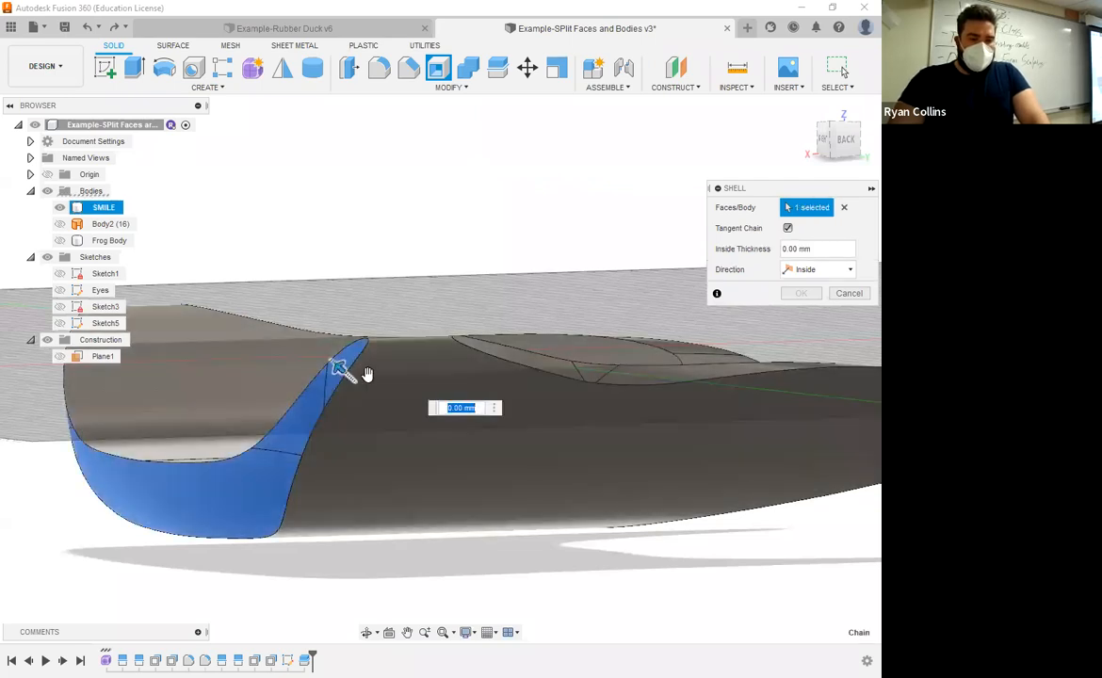
left_click_drag(312, 356, 422, 384)
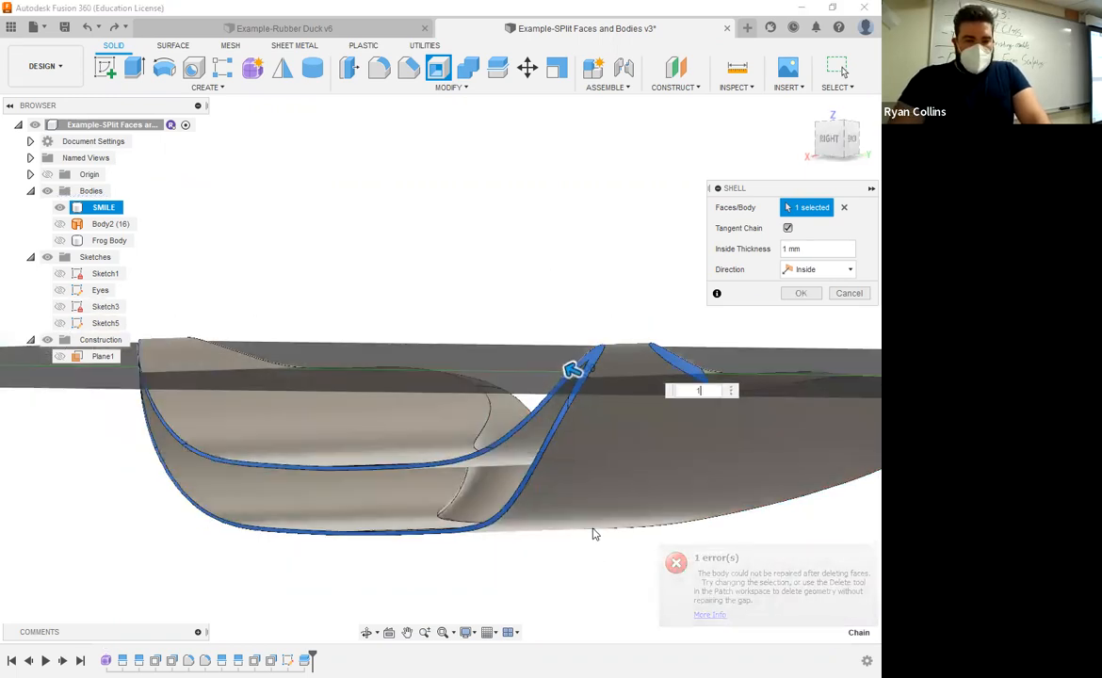
middle_click_drag(562, 534, 586, 494, "shift")
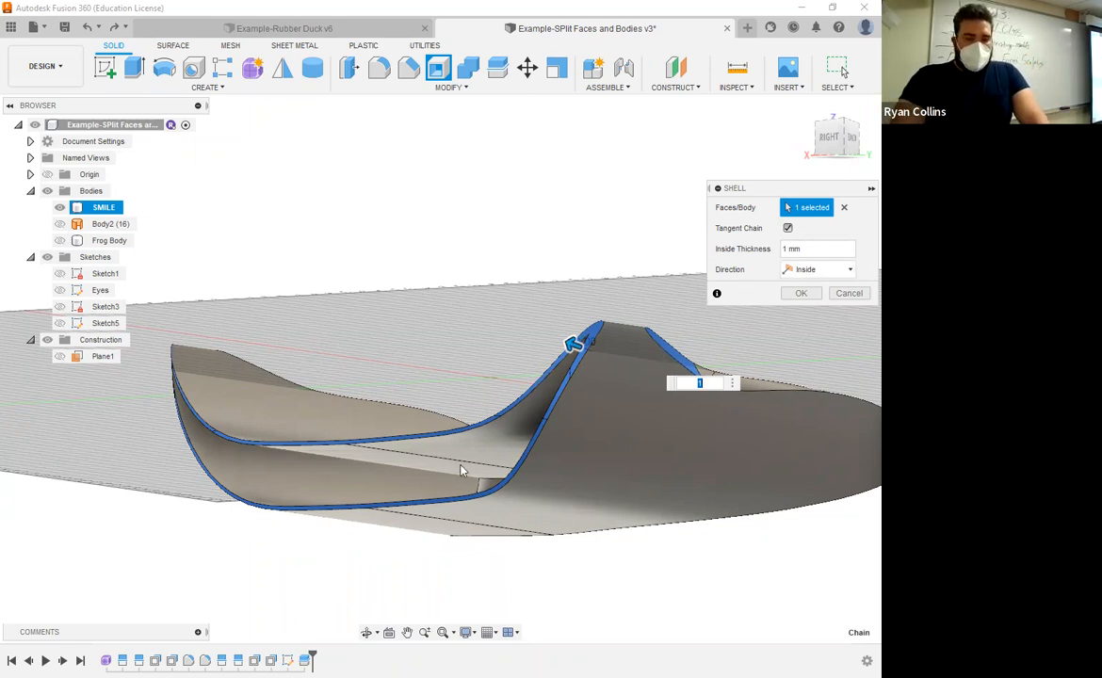
middle_click_drag(482, 467, 461, 479, "shift")
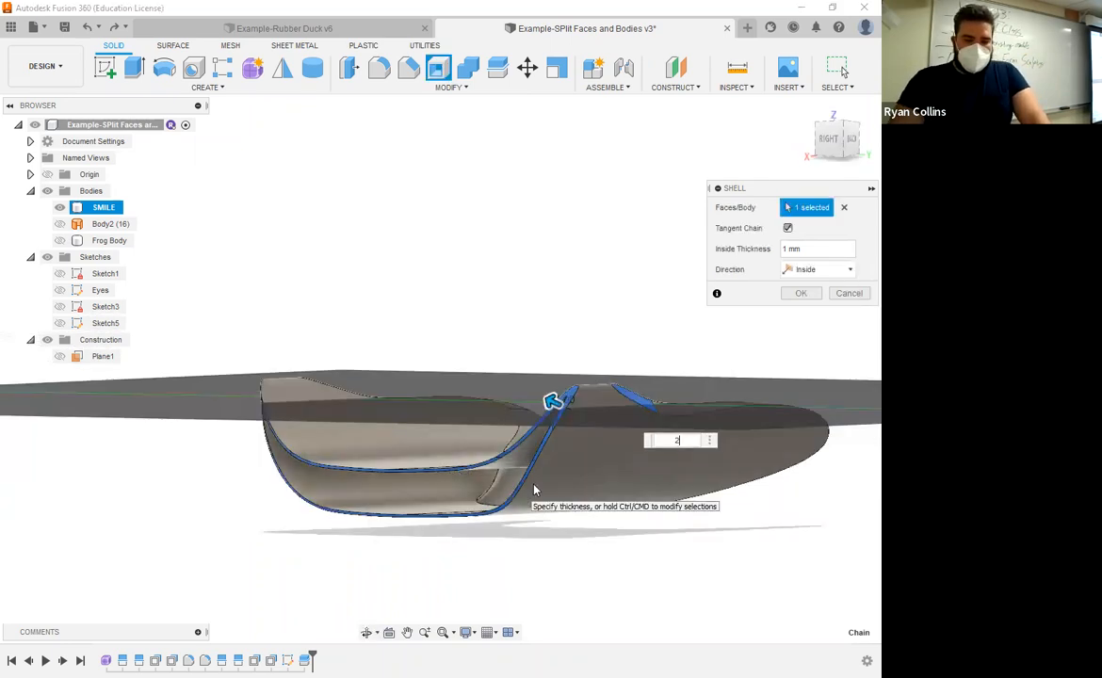
Step: Try inside thicknesses of 2 mm and 3 mm, then apply the SMILE body's shell at 2 mm
key("Return")
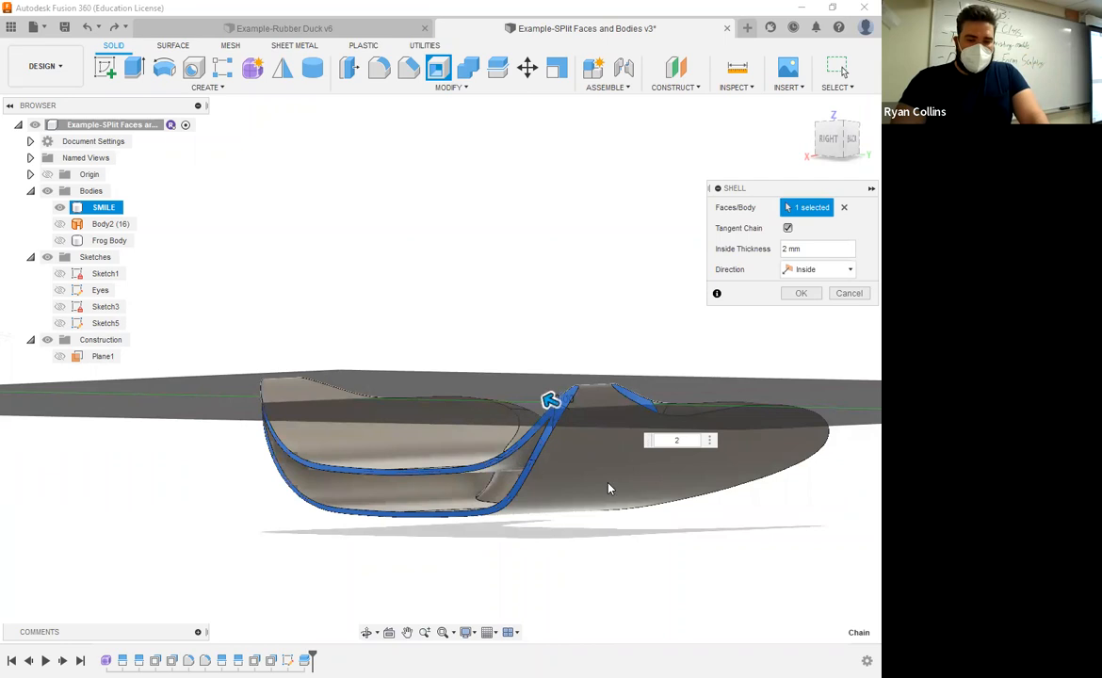
type("3")
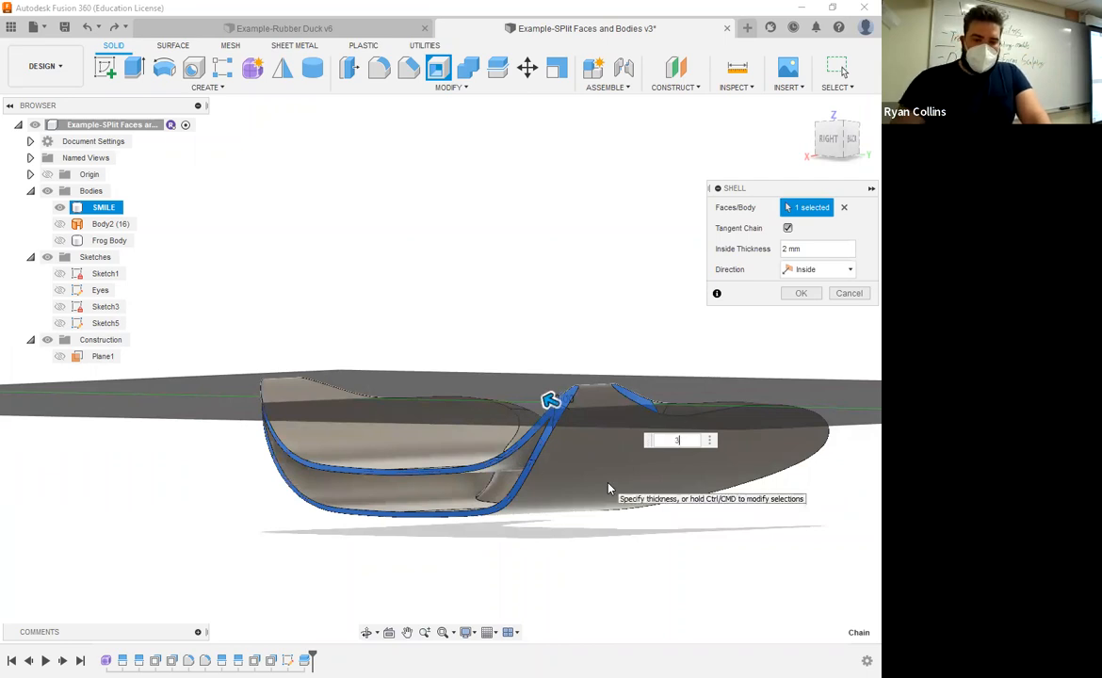
key("Return")
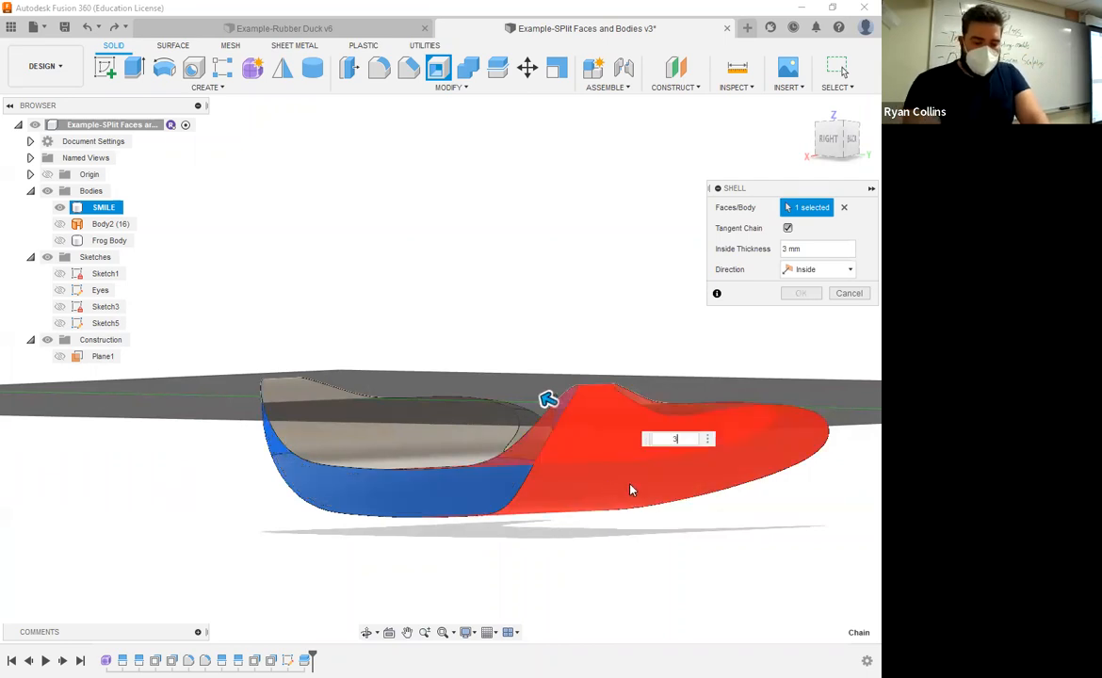
type("2")
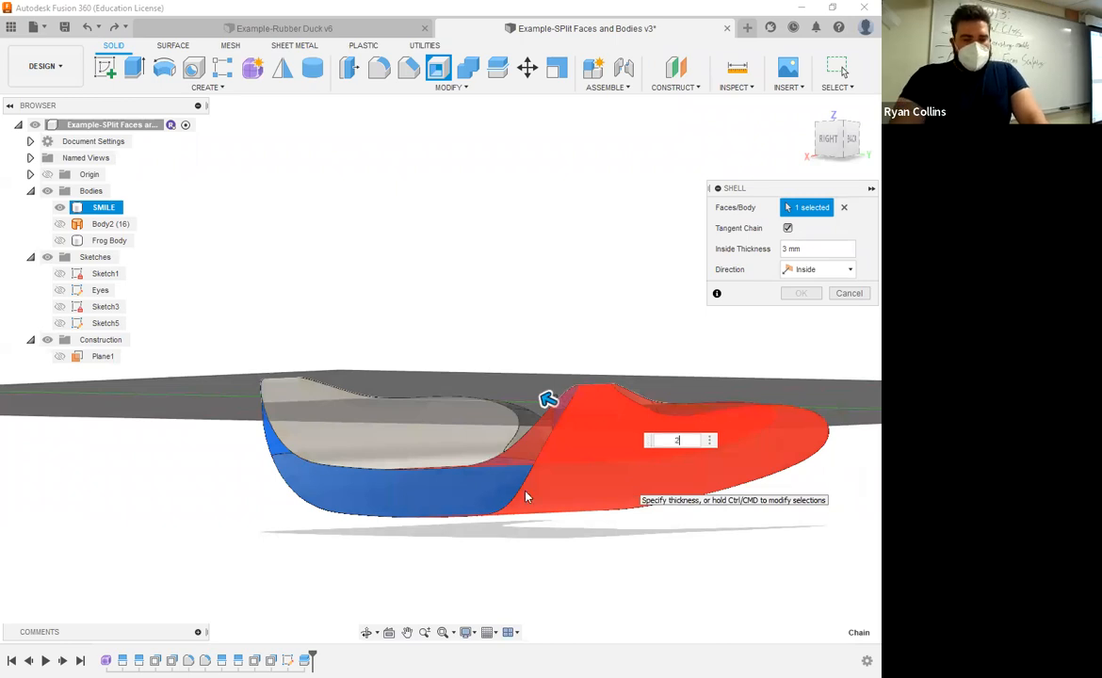
key("Return")
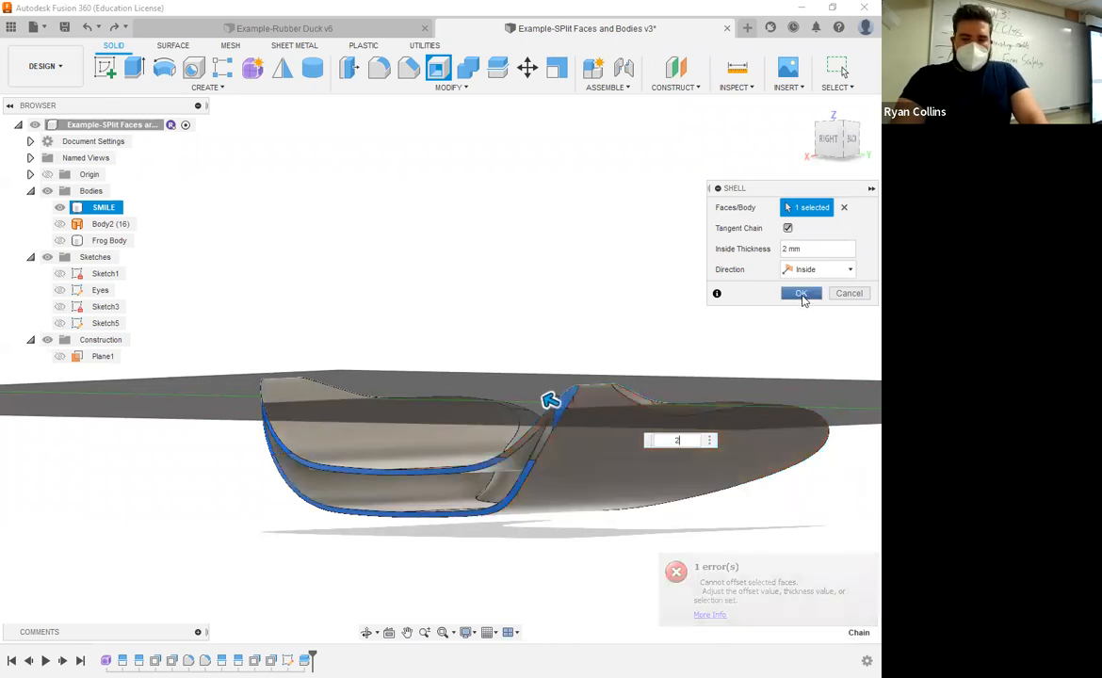
key("Return")
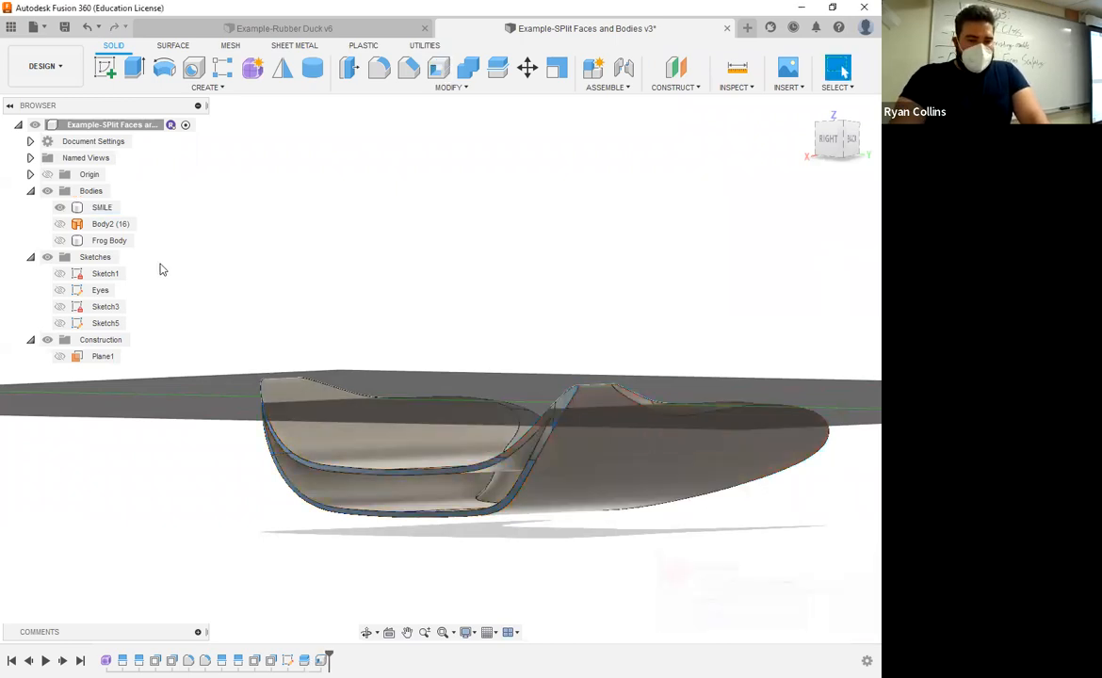
Step: Show Frog Body around the shelled SMILE body and inspect the hollow mouth
left_click(109, 240)
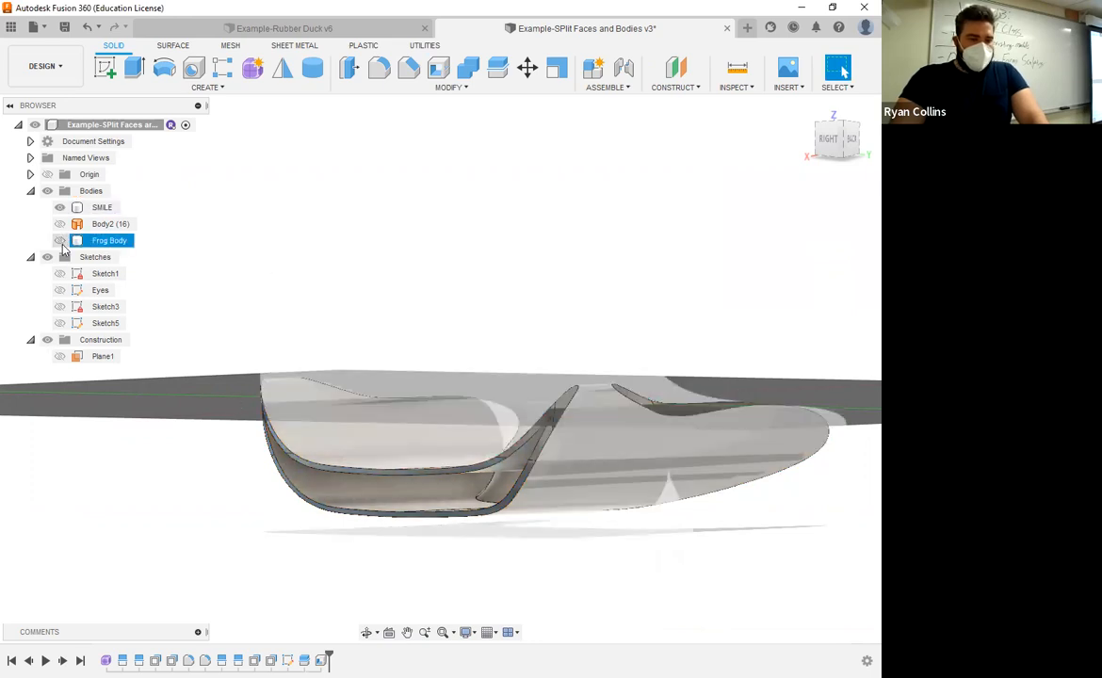
scroll(421, 531, "up", 5)
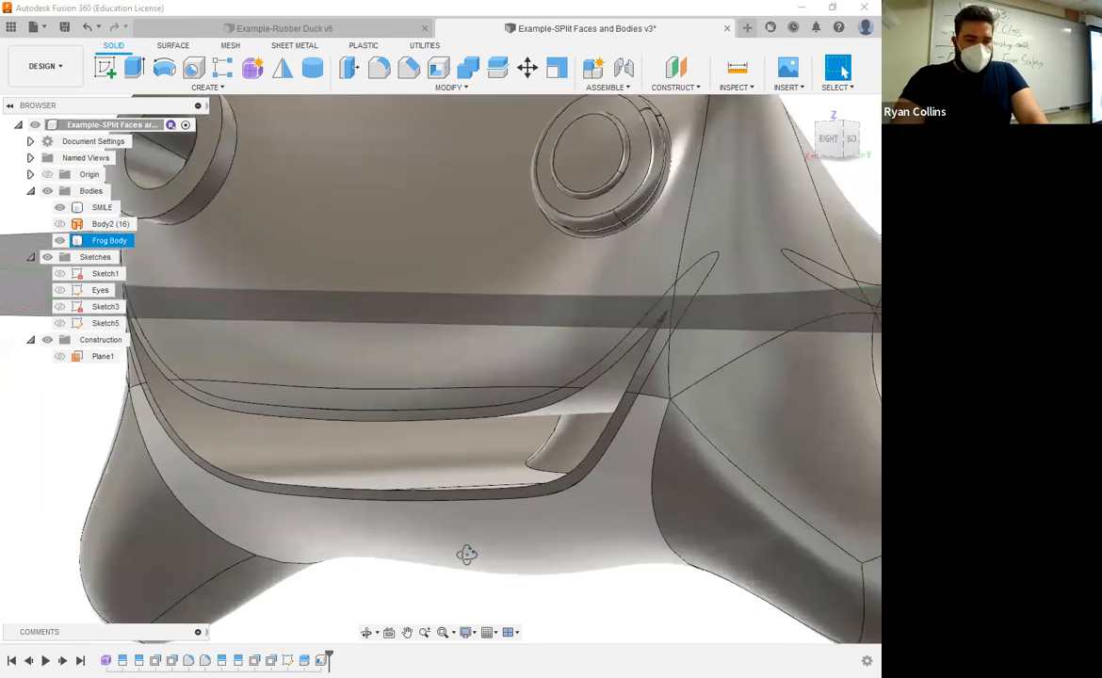
mouse_move(467, 554)
middle_mouse_down("shift")
mouse_move(435, 553)
mouse_move(455, 563)
mouse_move(516, 539)
mouse_move(528, 552)
mouse_move(483, 563)
middle_mouse_up("shift")
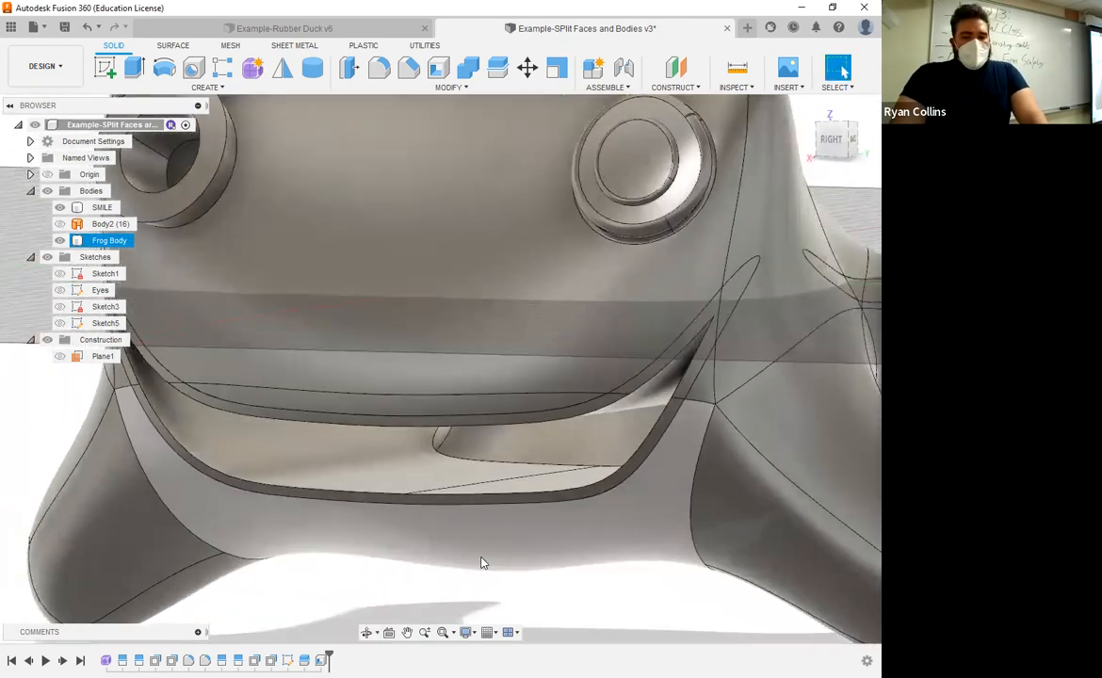
scroll(483, 563, "down", 3)
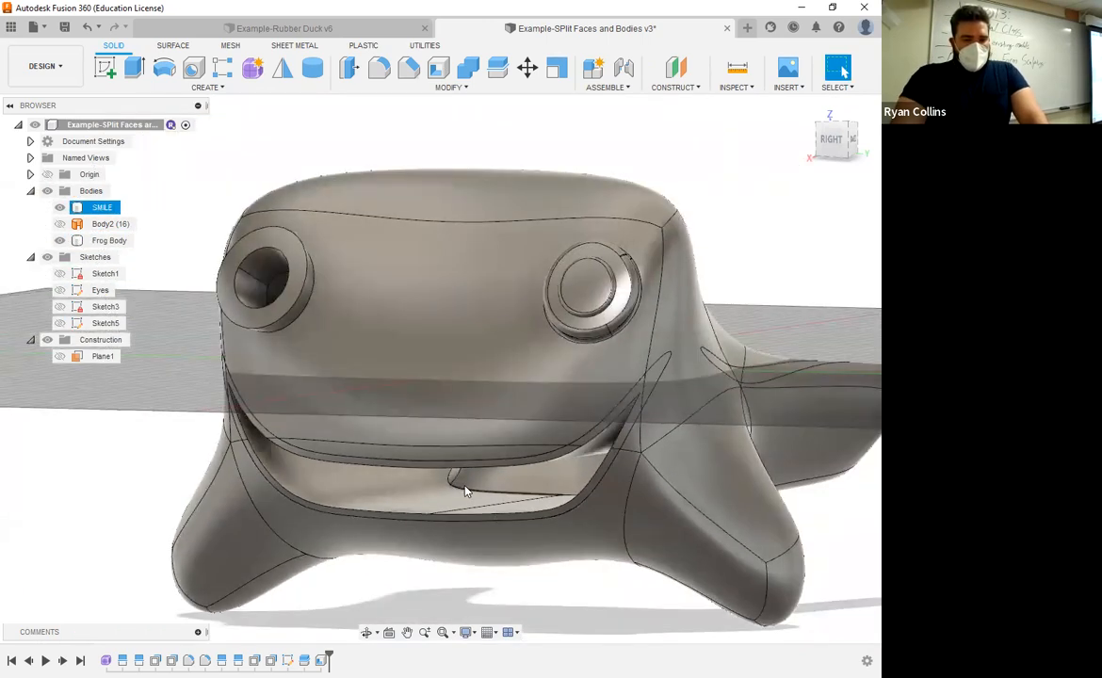
Step: Try to shell Frog Body from its outer face with a 1 mm inside thickness, then cancel the command
left_click(438, 70)
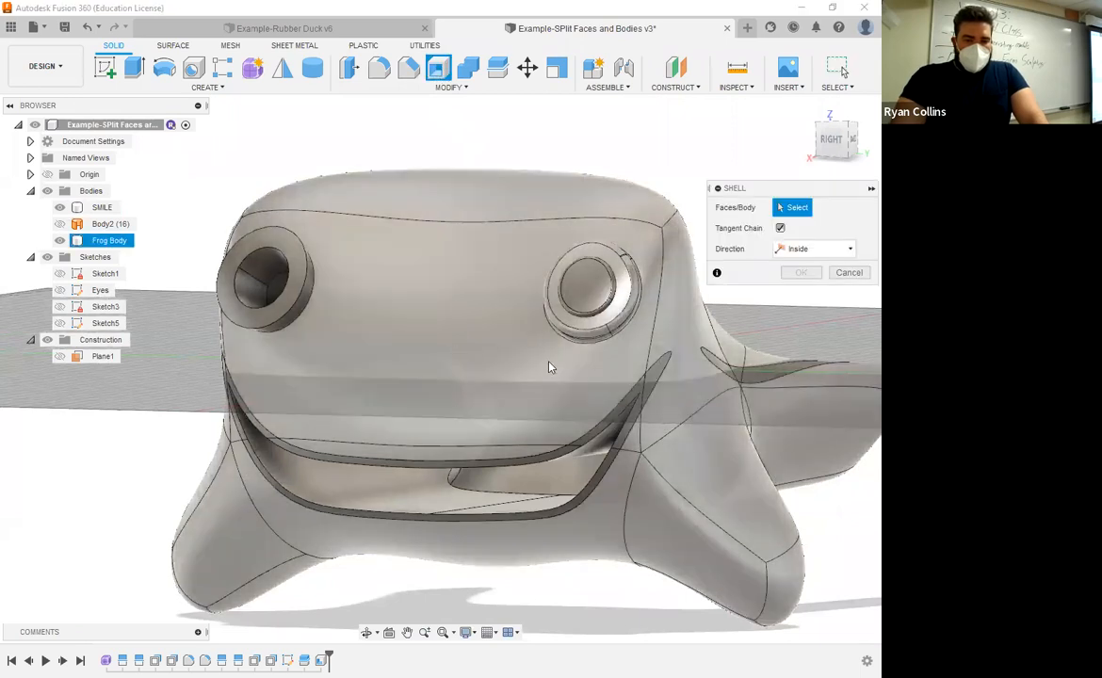
left_click(512, 403)
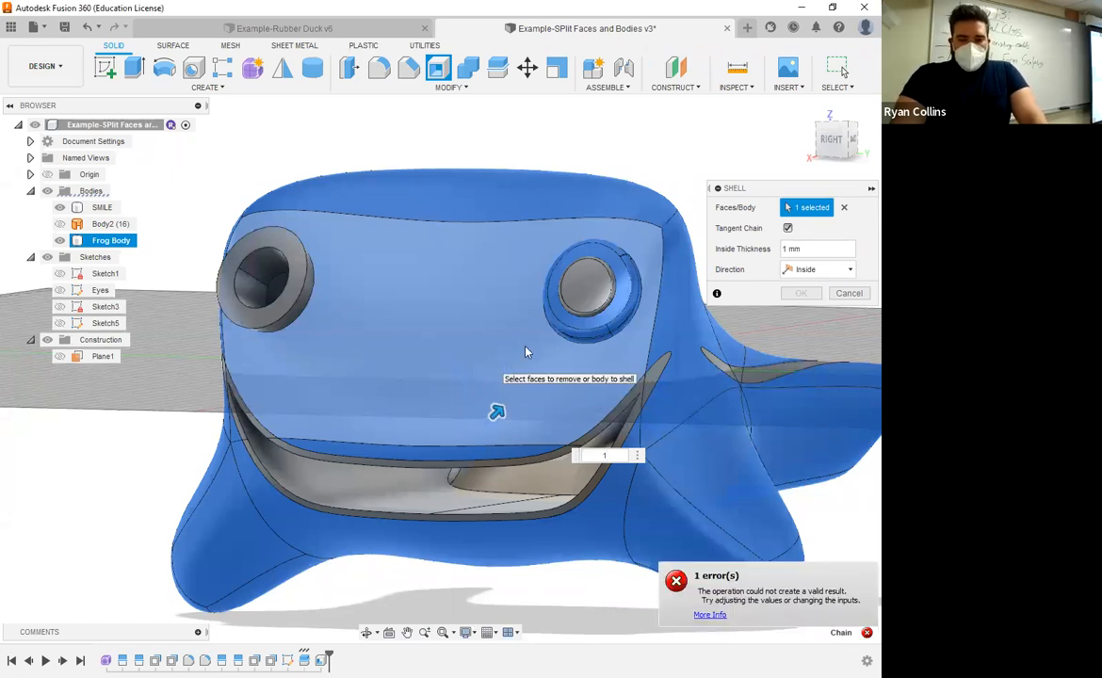
left_click(850, 295)
left_click(490, 452)
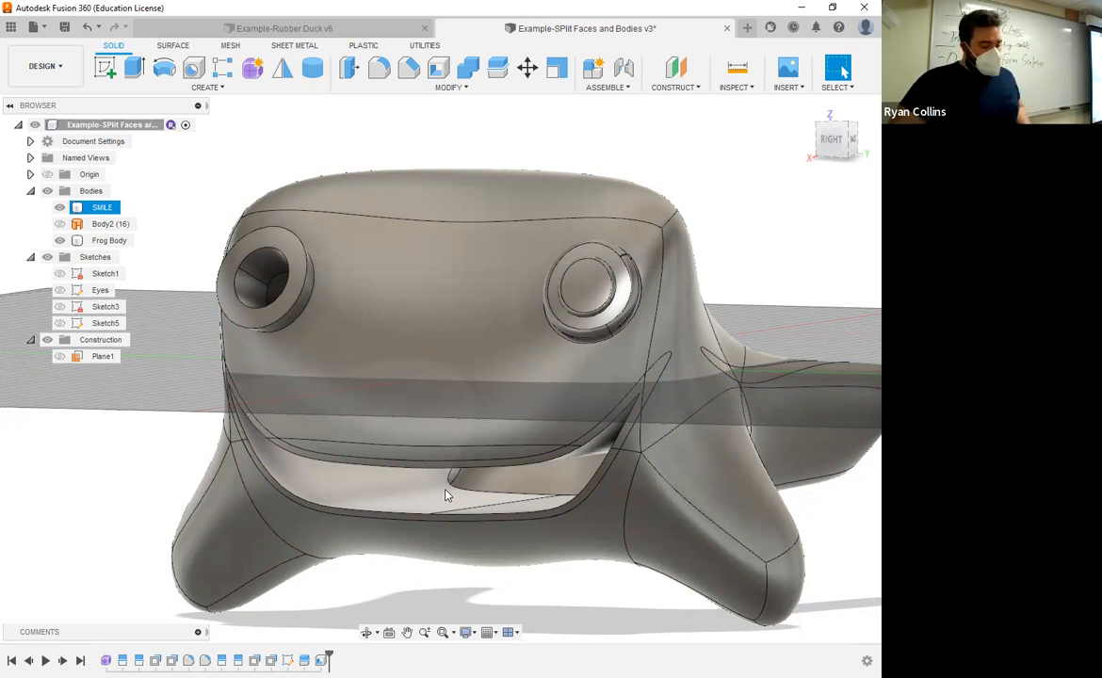
Step: Examine the frog's hollow mouth and lip edges from several angles and distances
scroll(500, 476, "down", 3)
middle_click_drag(556, 423, 561, 467, "shift")
left_click(561, 467)
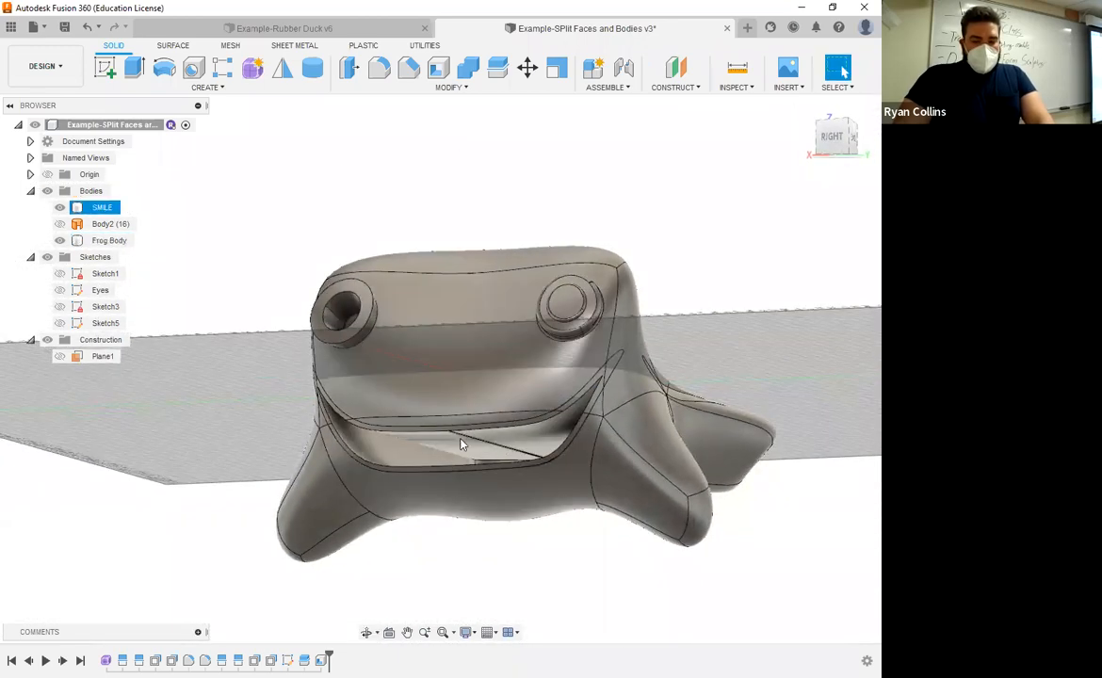
middle_click_drag(497, 453, 488, 480, "shift")
scroll(424, 518, "down", 5)
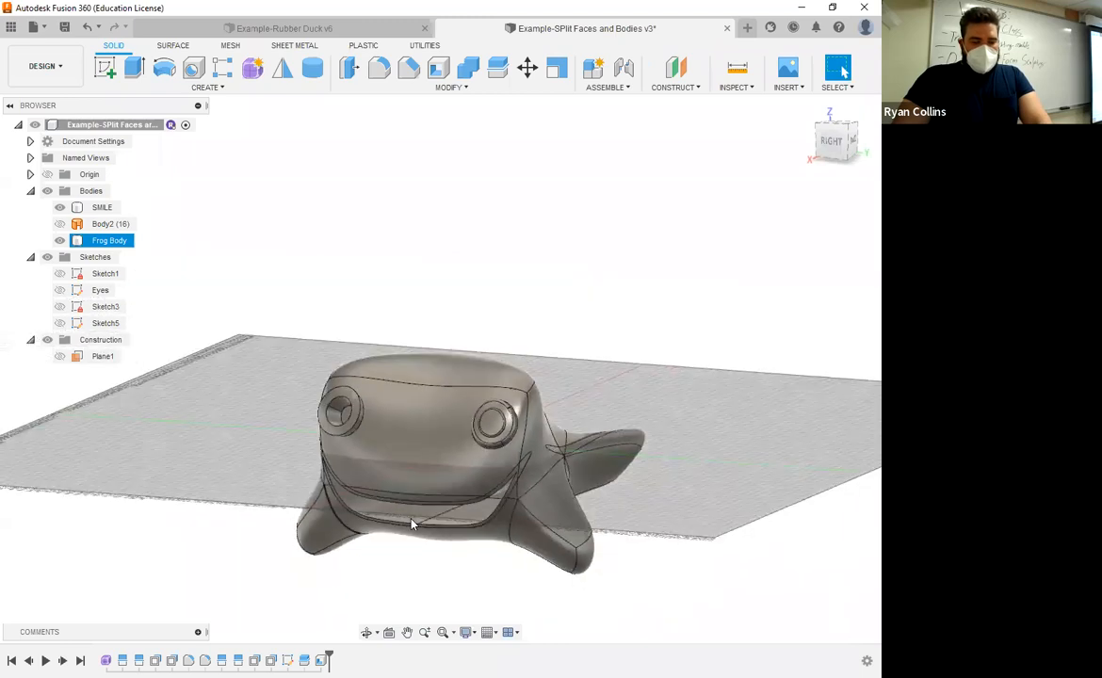
left_click(420, 521)
scroll(415, 523, "up", 8)
scroll(472, 514, "up", 5)
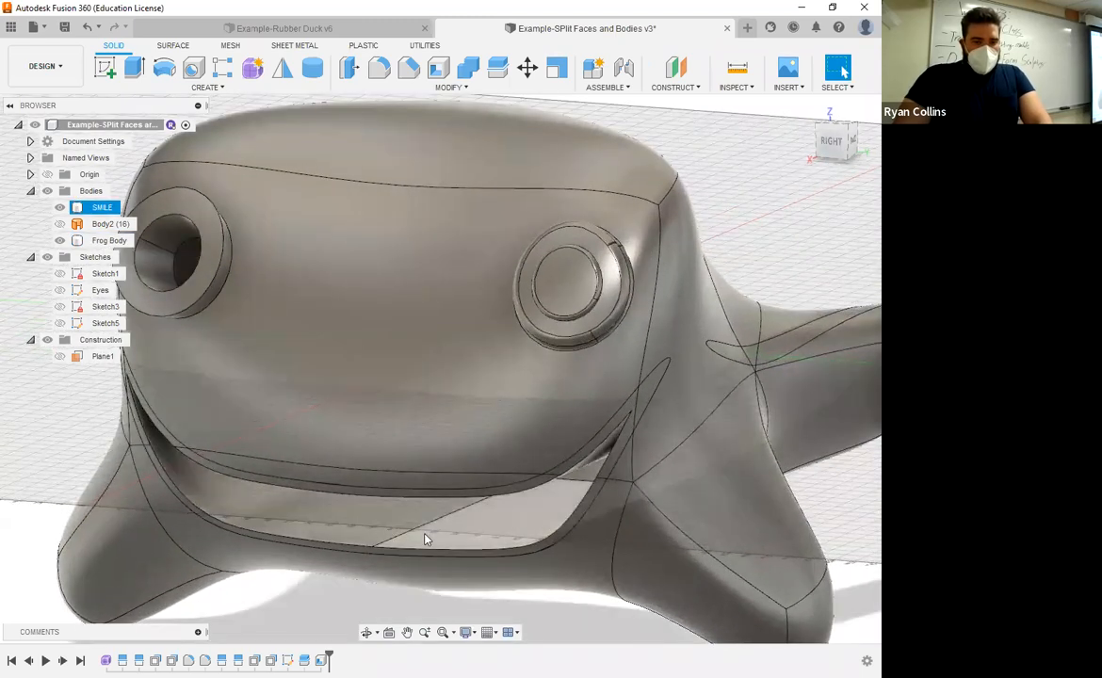
Step: Start a circular Pipe along the upper lip edge of the mouth opening, using the Join operation
left_click(316, 157)
left_click(209, 88)
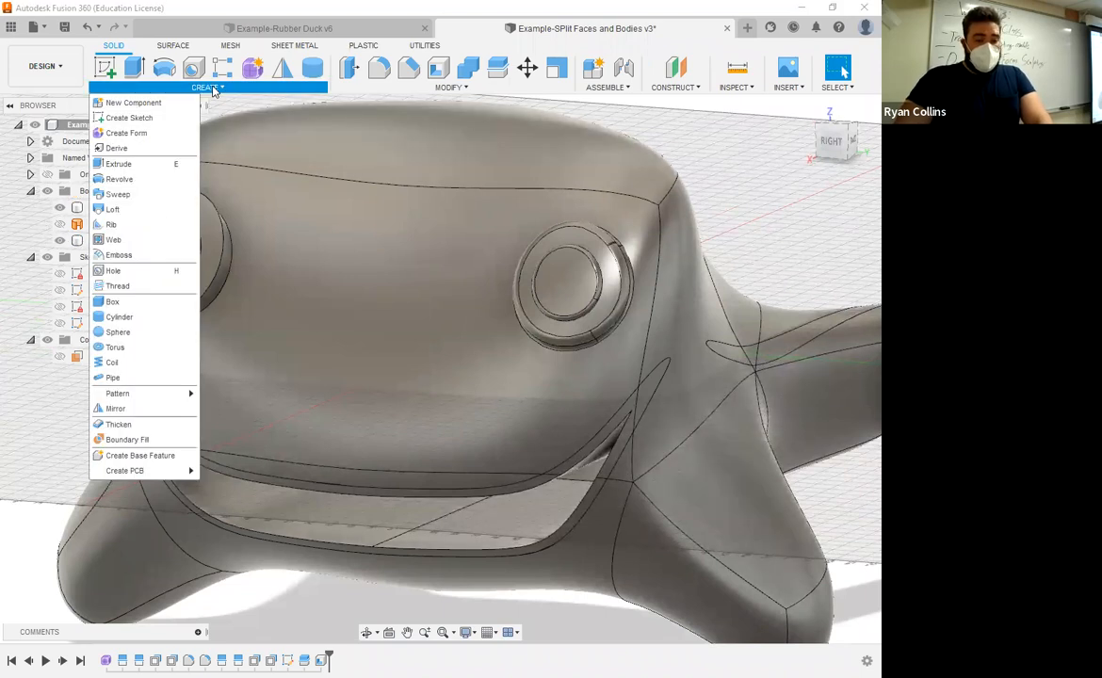
left_click(133, 378)
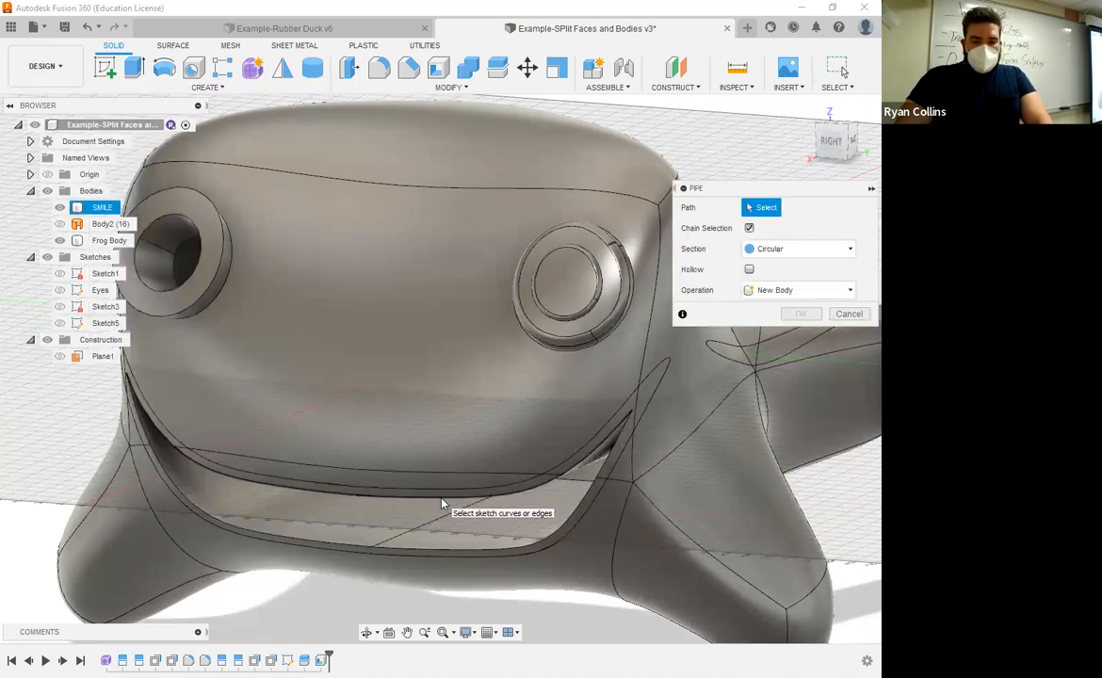
left_click(520, 505)
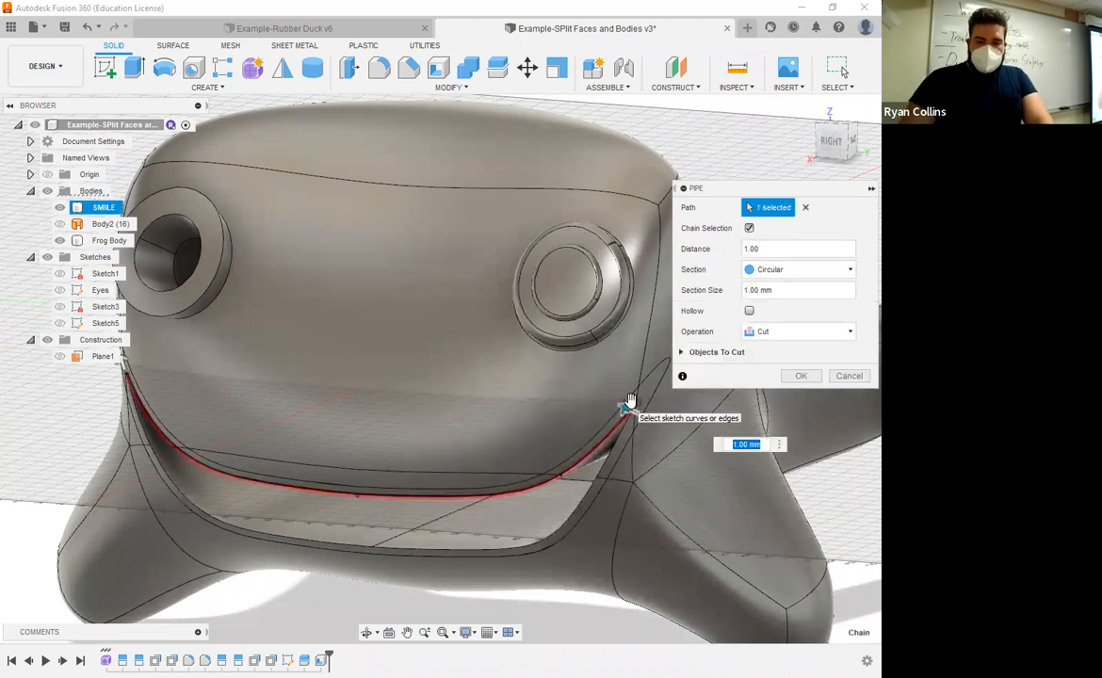
left_click(796, 331)
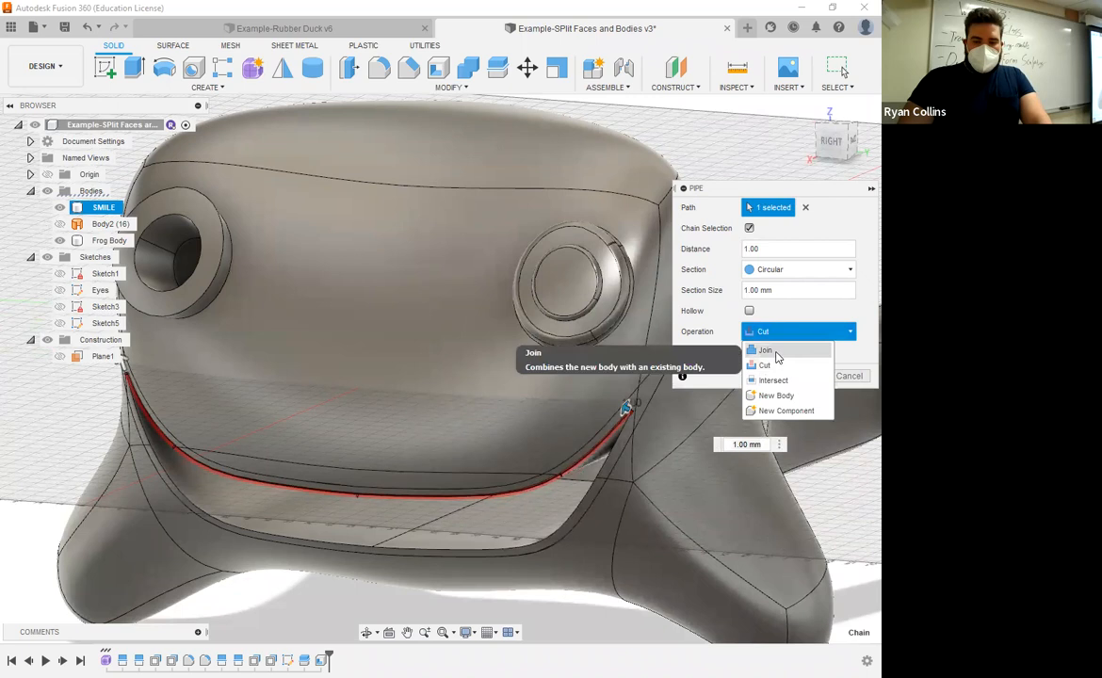
left_click(766, 351)
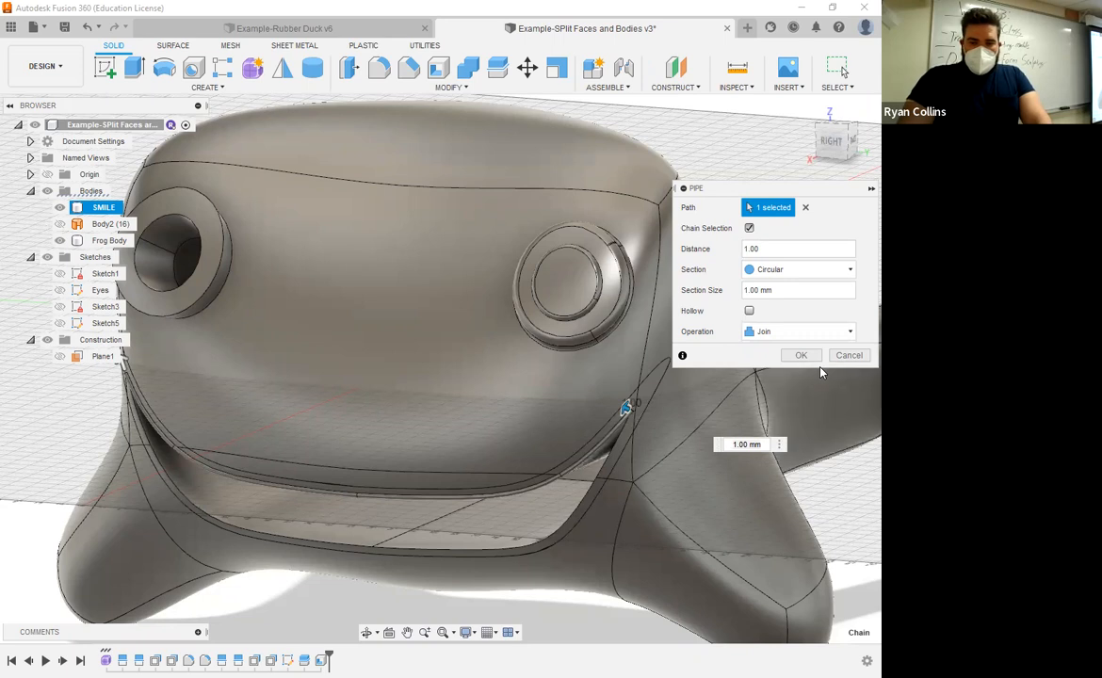
Step: Try section sizes of 2 mm, 5 mm and 10 mm for the pipe along the upper lip edge
key("Tab")
type("2")
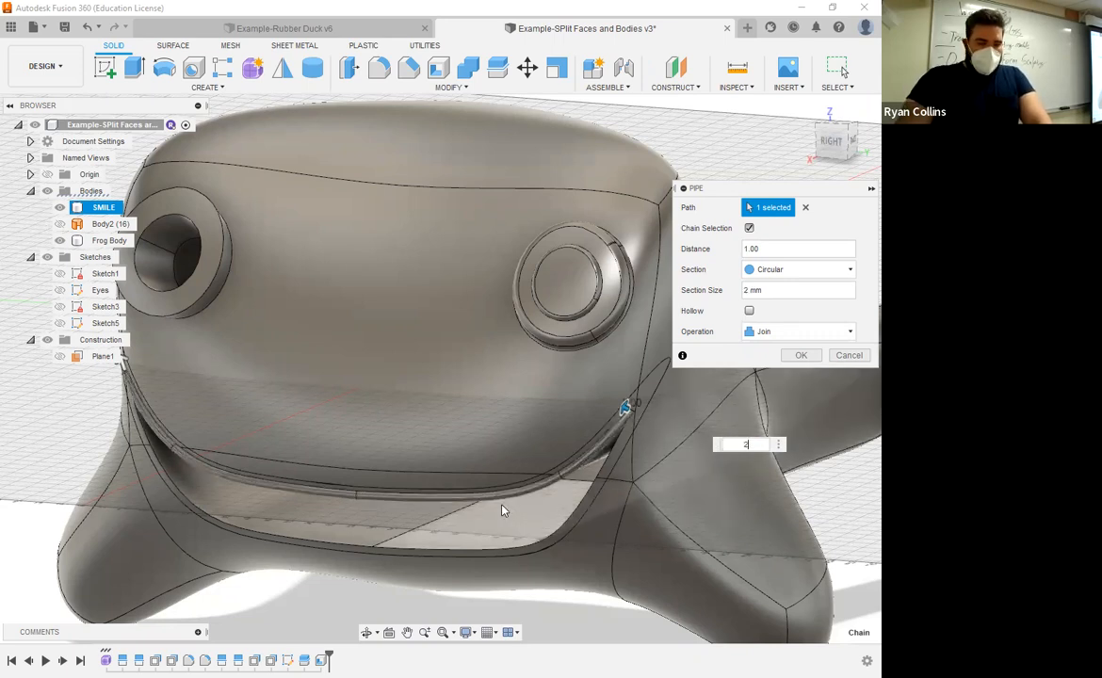
middle_click_drag(502, 506, 442, 496, "shift")
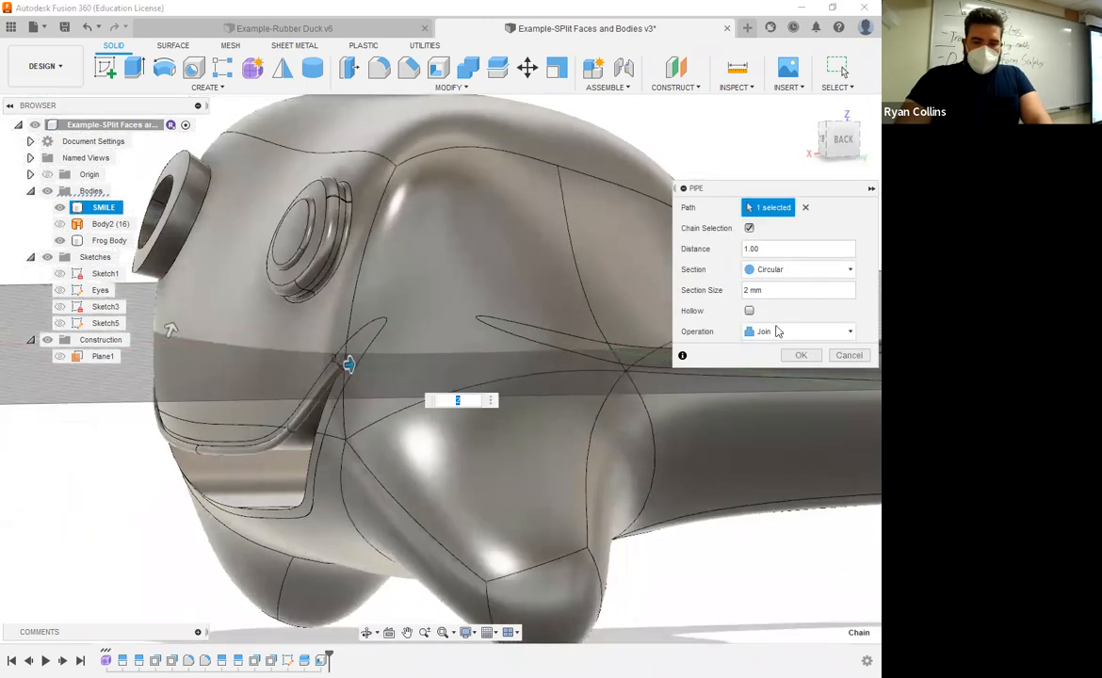
double_click(779, 290)
type("5")
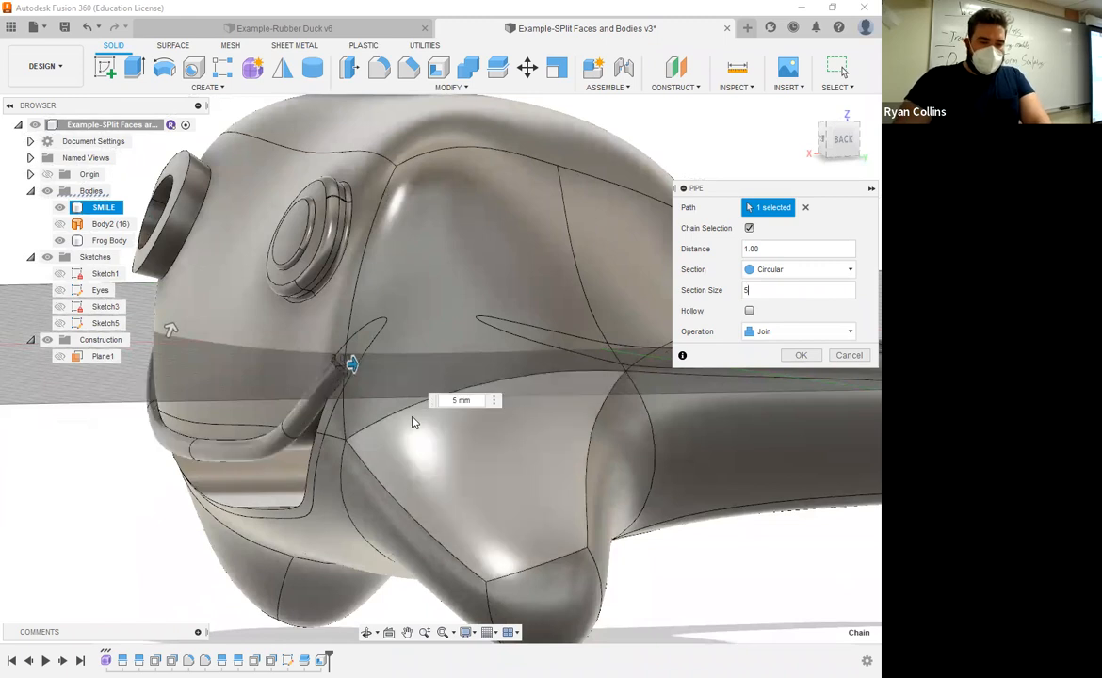
middle_click_drag(329, 454, 376, 445, "shift")
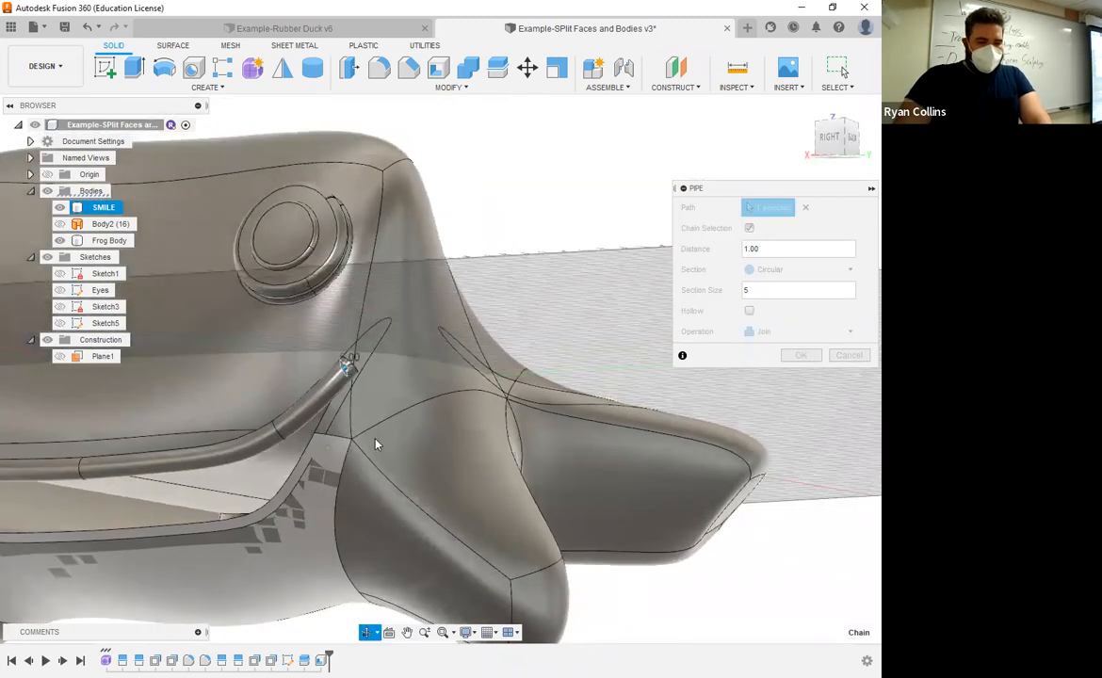
middle_click_drag(460, 433, 373, 401)
left_click_drag(787, 288, 731, 297)
type("10")
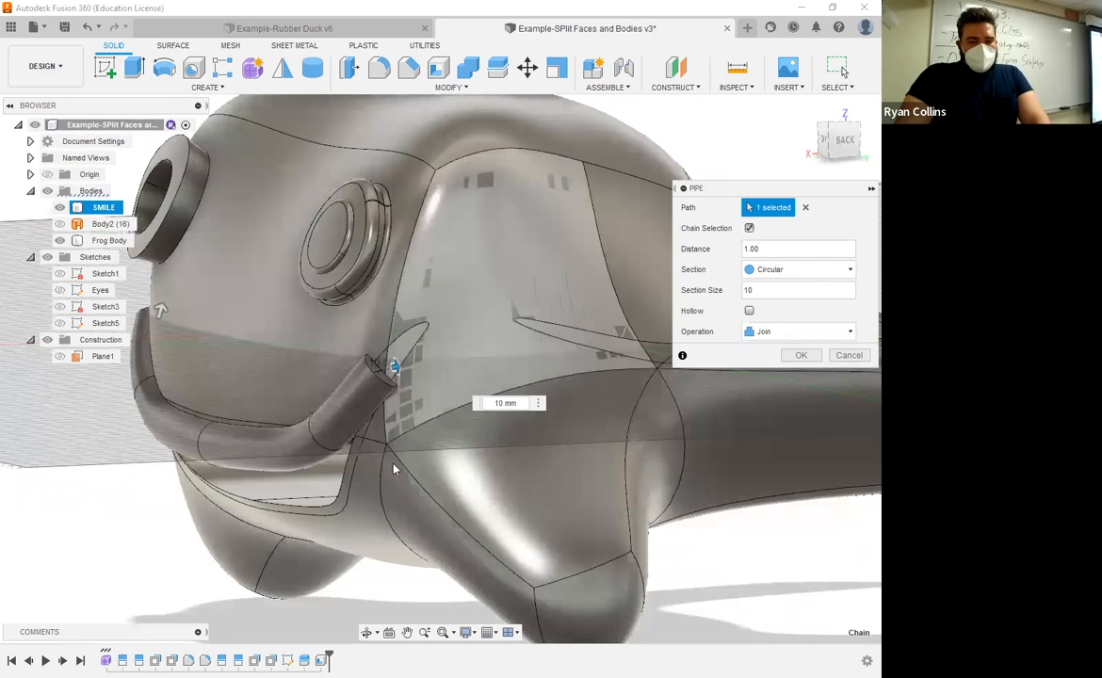
mouse_move(394, 462)
middle_mouse_down("shift")
mouse_move(415, 443)
mouse_move(400, 449)
middle_mouse_up("shift")
Step: Set the upper lip pipe's section size to 5 mm and create it as a new body
left_click(773, 291)
left_click_drag(760, 287, 733, 290)
type("5")
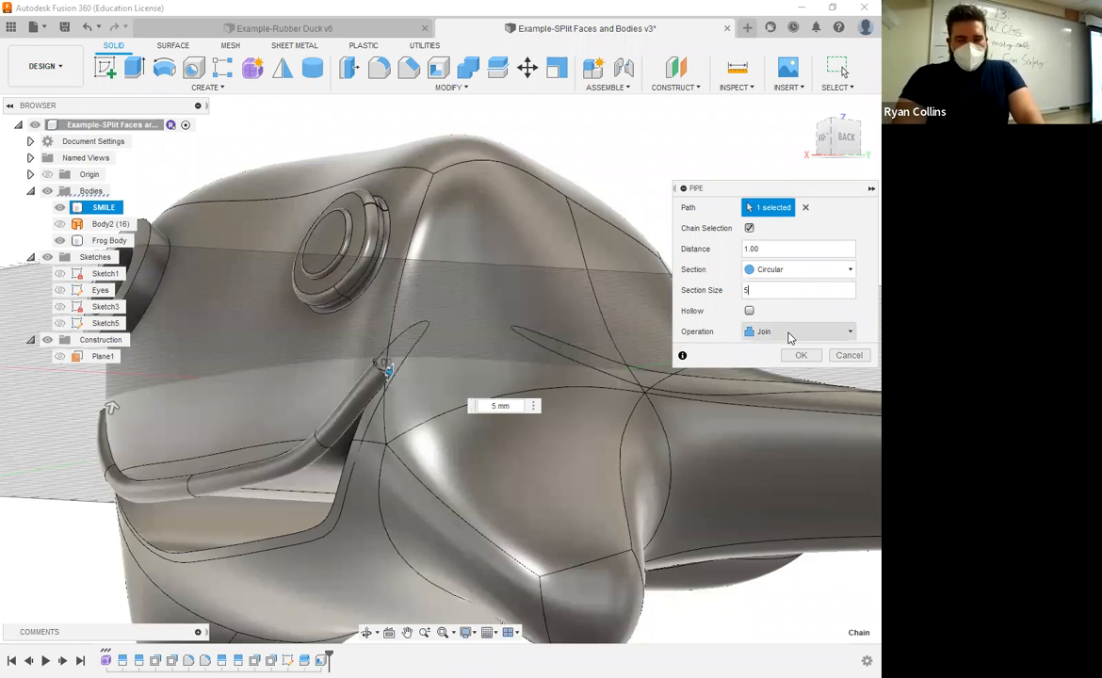
left_click(790, 337)
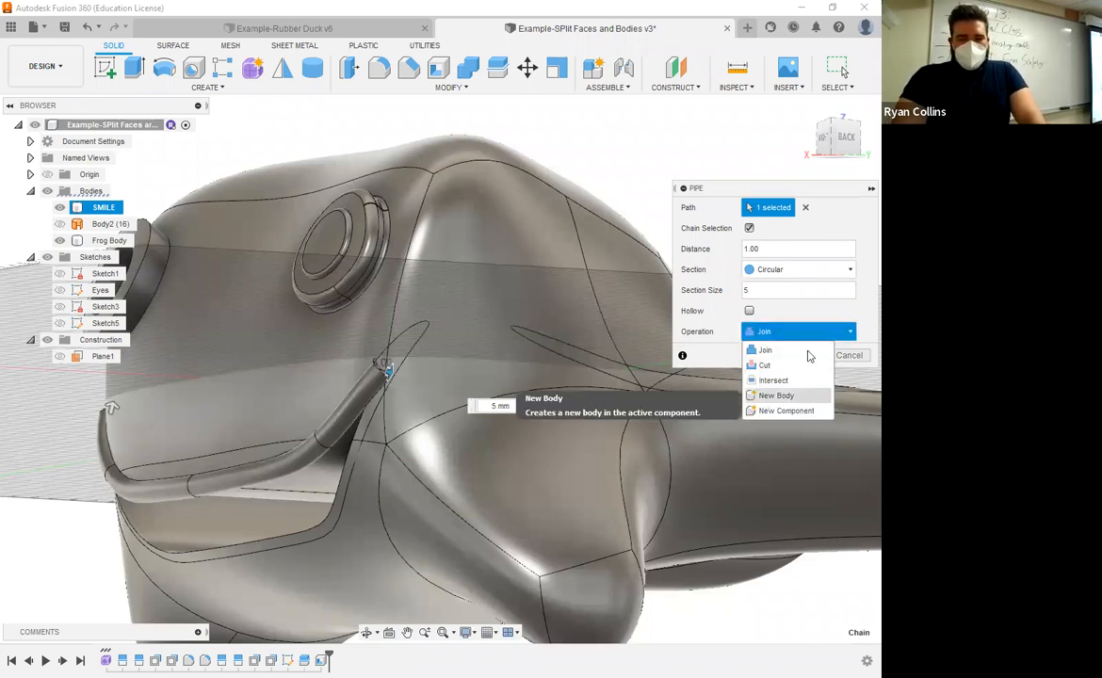
left_click(787, 396)
key("Return")
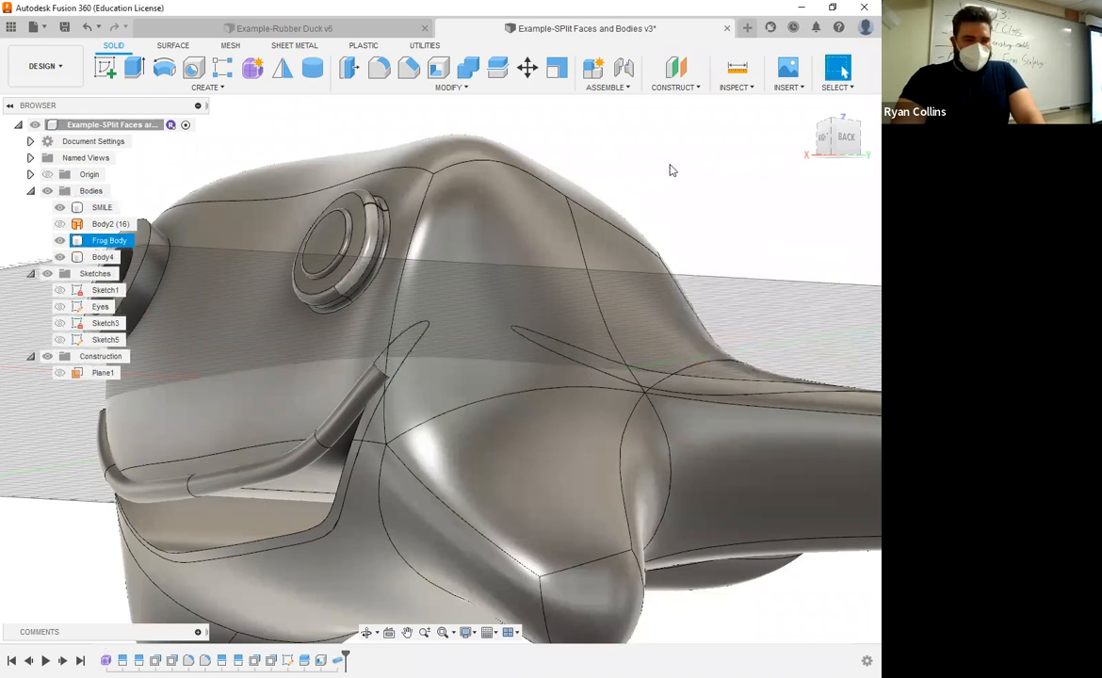
Step: Create a 5 mm circular pipe along the lower lip edge of the mouth as a new body
right_click(705, 204)
left_click(705, 160)
middle_click_drag(350, 430, 426, 504, "shift")
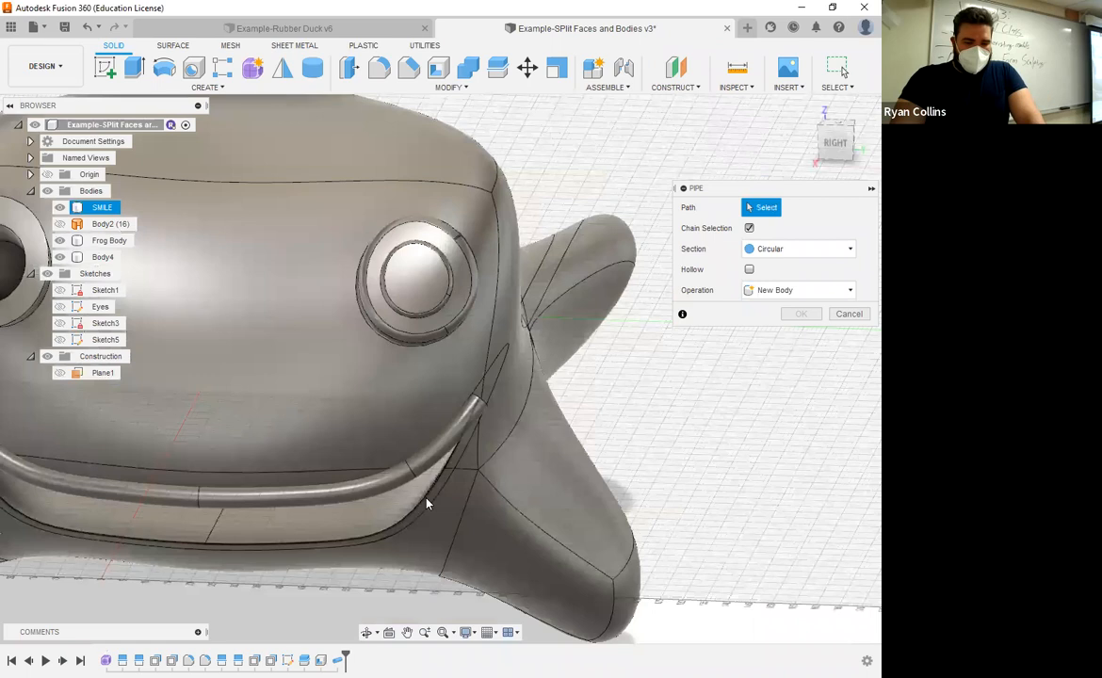
left_click(448, 481)
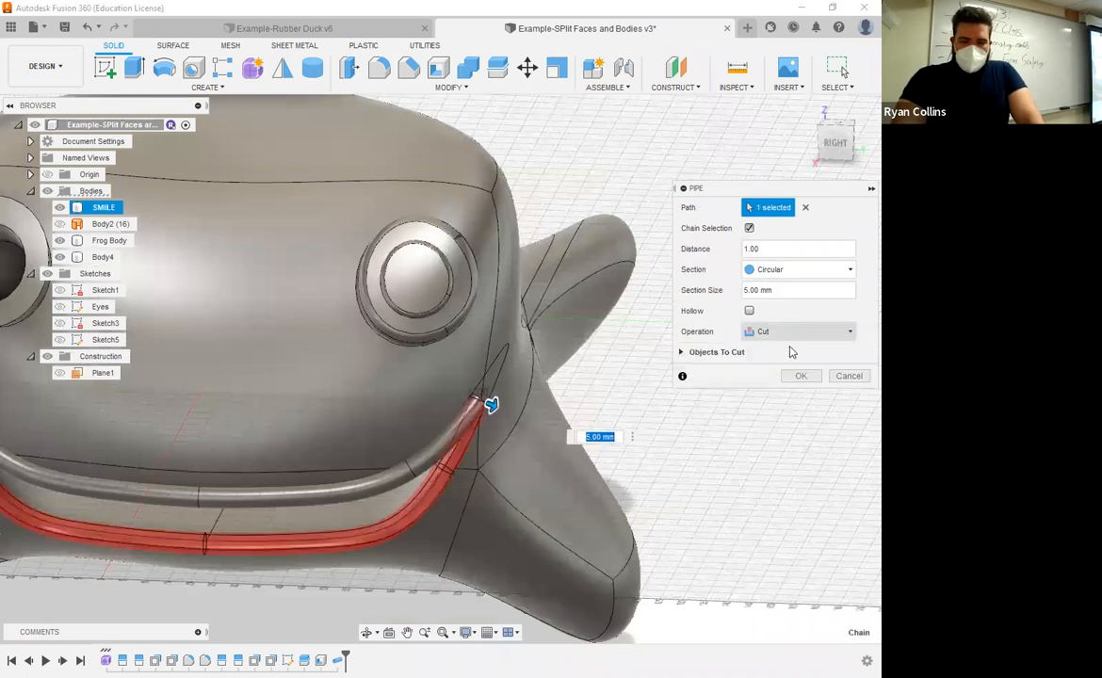
left_click(799, 332)
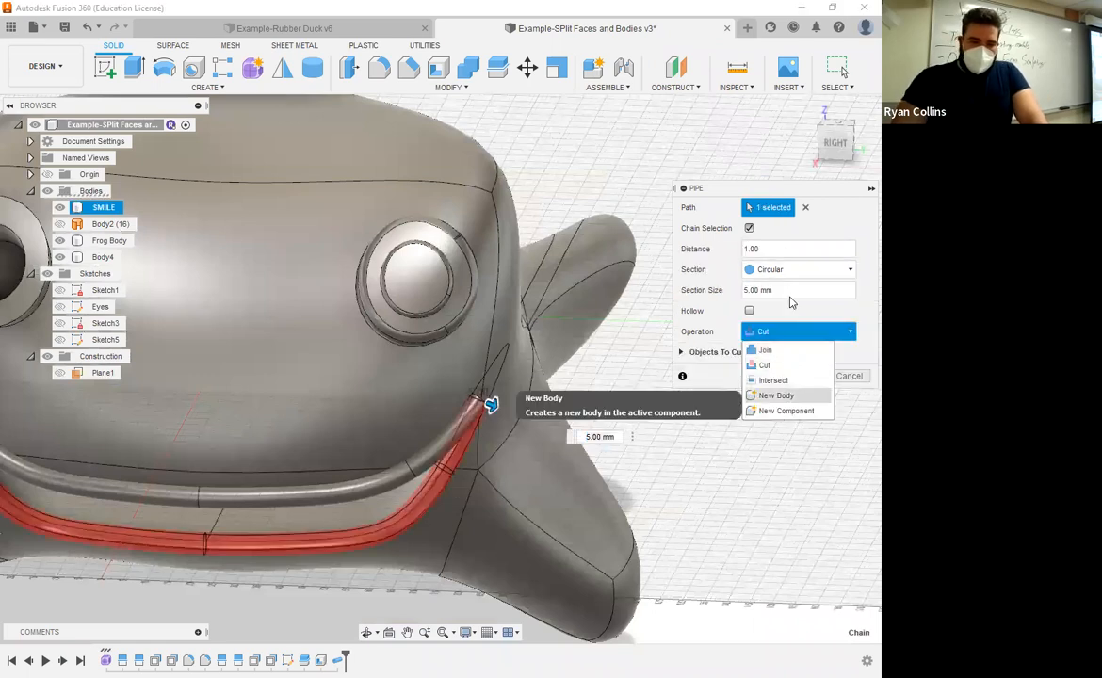
left_click(776, 395)
left_click(797, 355)
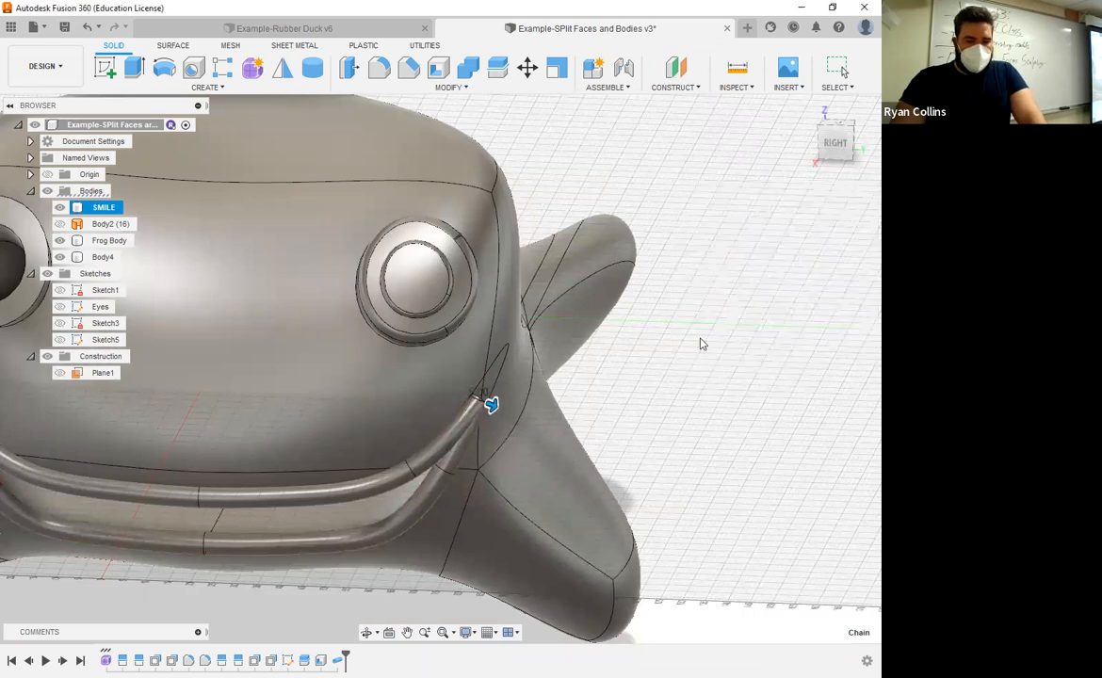
Step: Save the design with the version description "Pipe Lips"
middle_click_drag(419, 506, 590, 366)
left_click(425, 361)
middle_click_drag(425, 361, 455, 365, "shift")
left_click(368, 467)
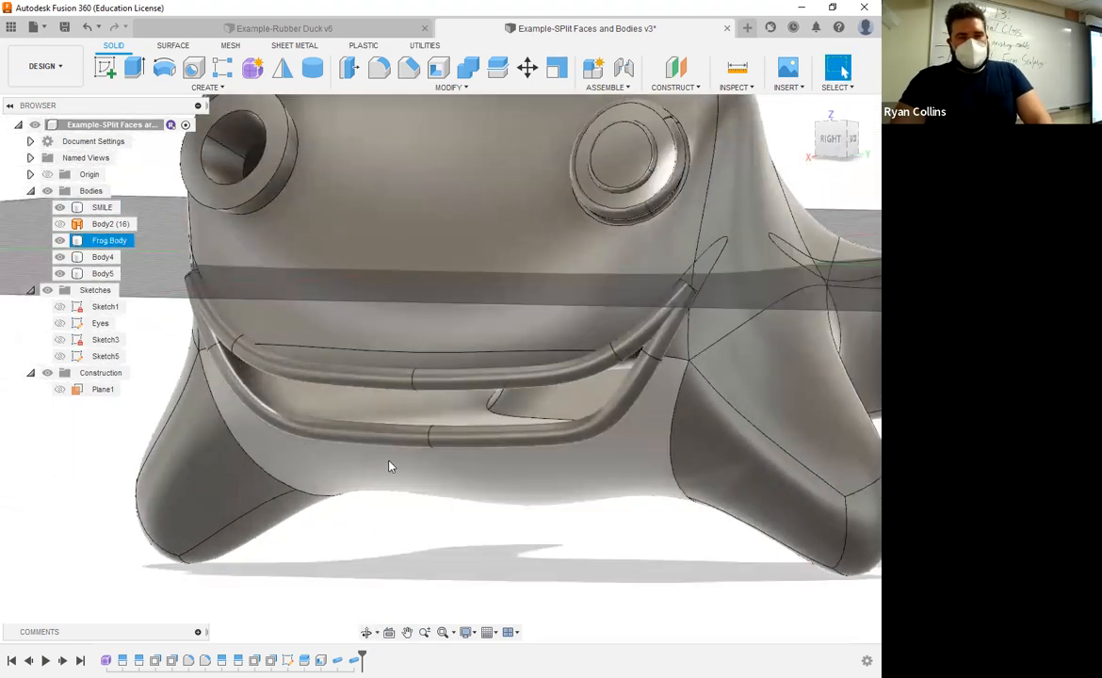
scroll(421, 462, "down", 2)
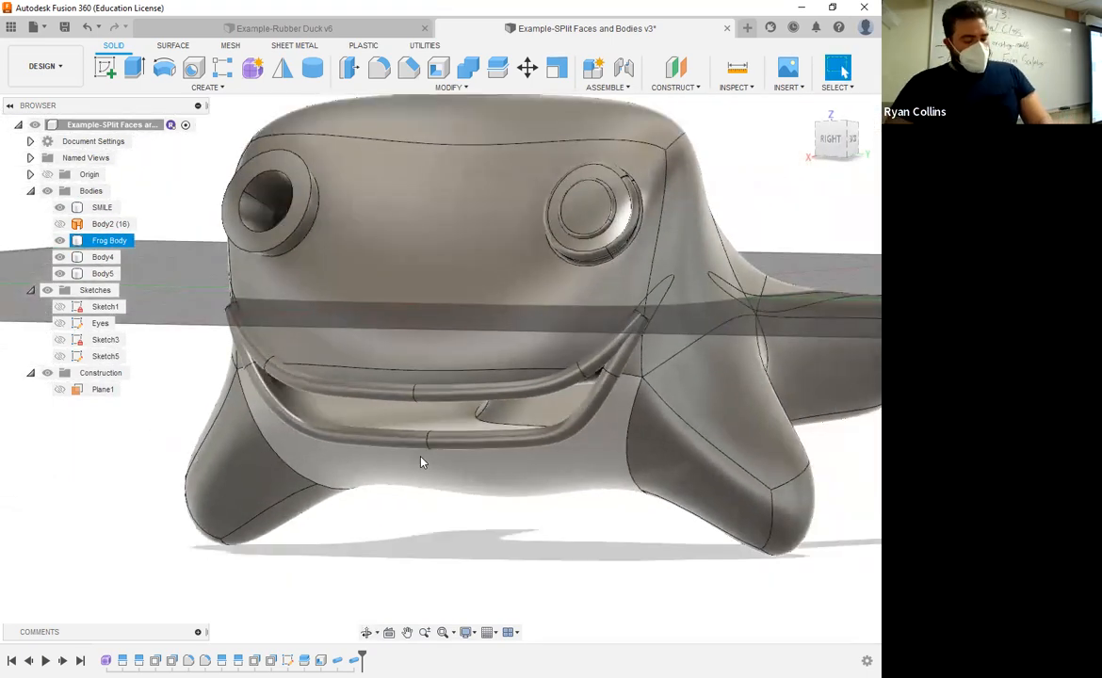
key("ctrl+s")
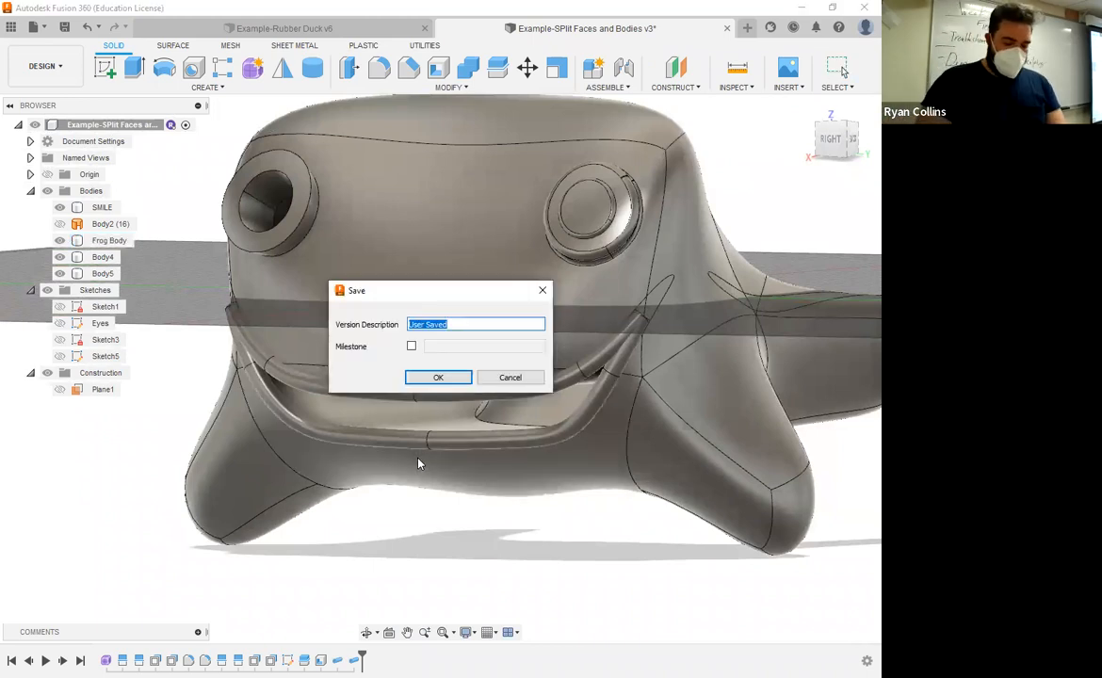
type("Pipe Lips")
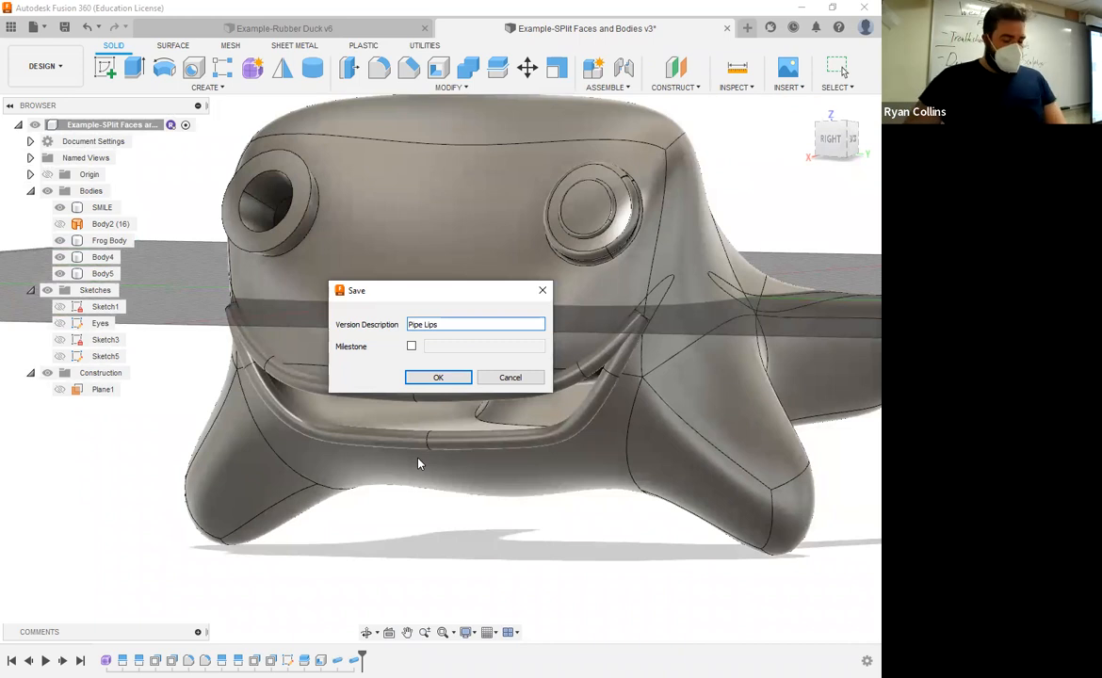
key("Return")
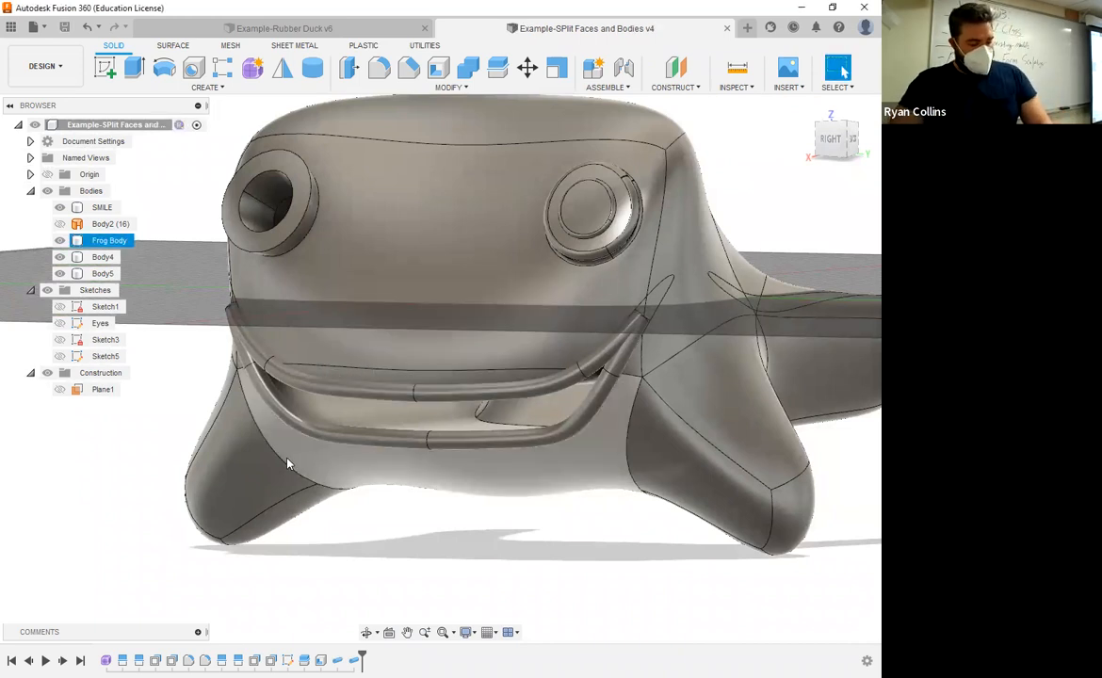
Step: Hide Frog Body and SMILE so that the two lip pipes are isolated
left_click(289, 463)
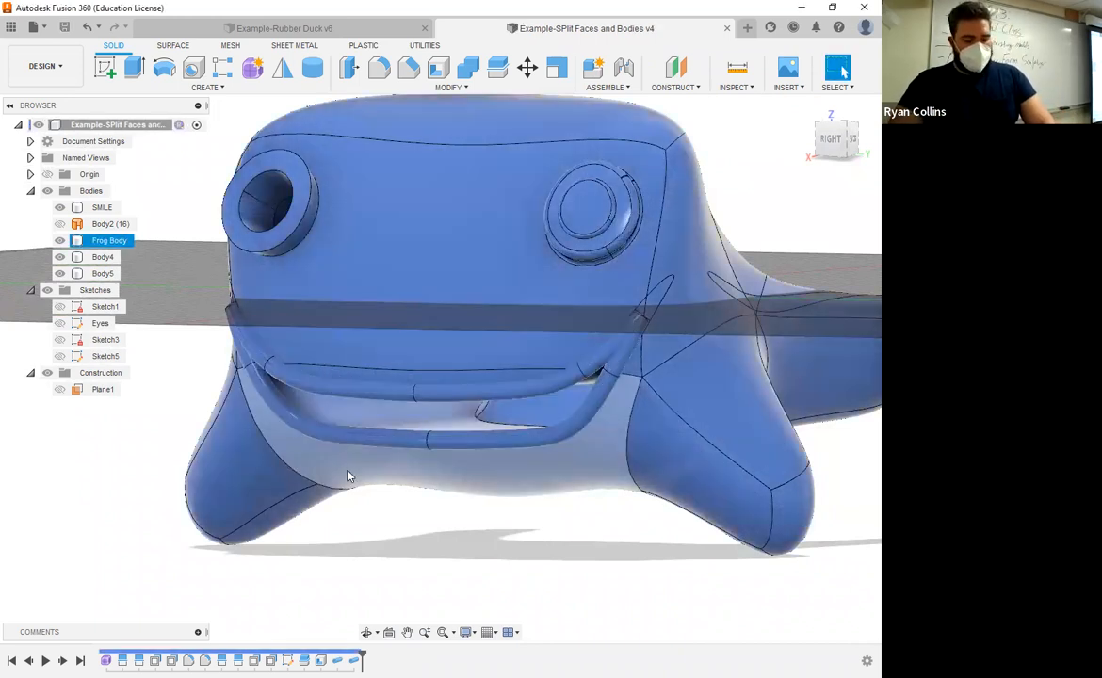
left_click(509, 533)
middle_click_drag(551, 502, 387, 444, "shift")
scroll(405, 297, "up", 5)
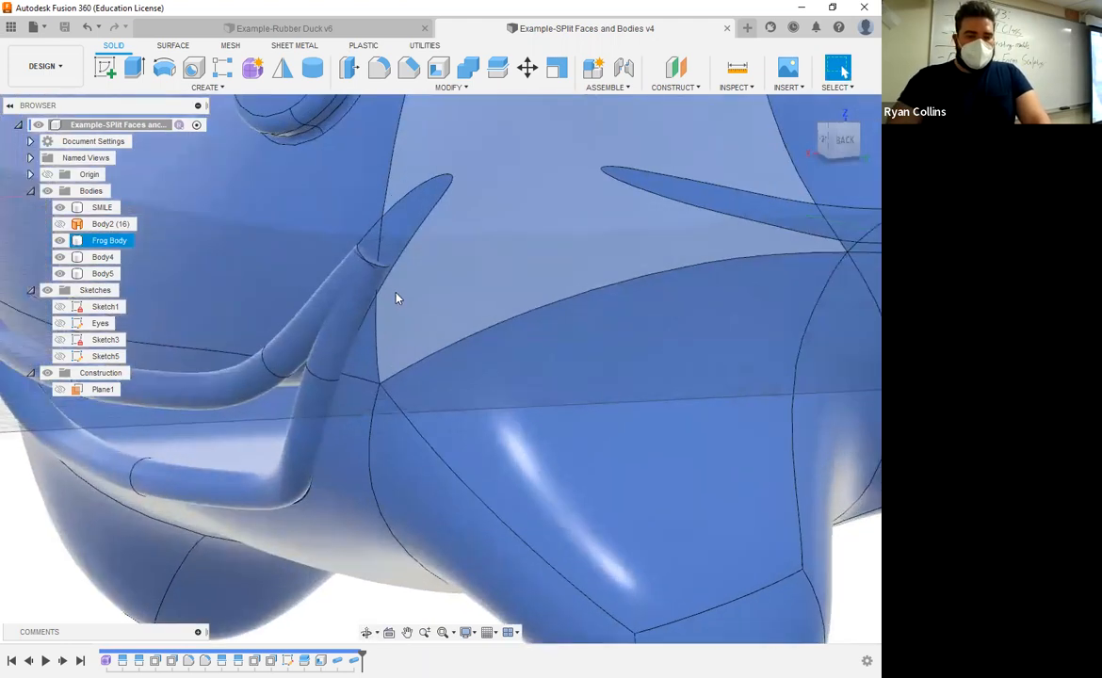
scroll(396, 298, "up", 5)
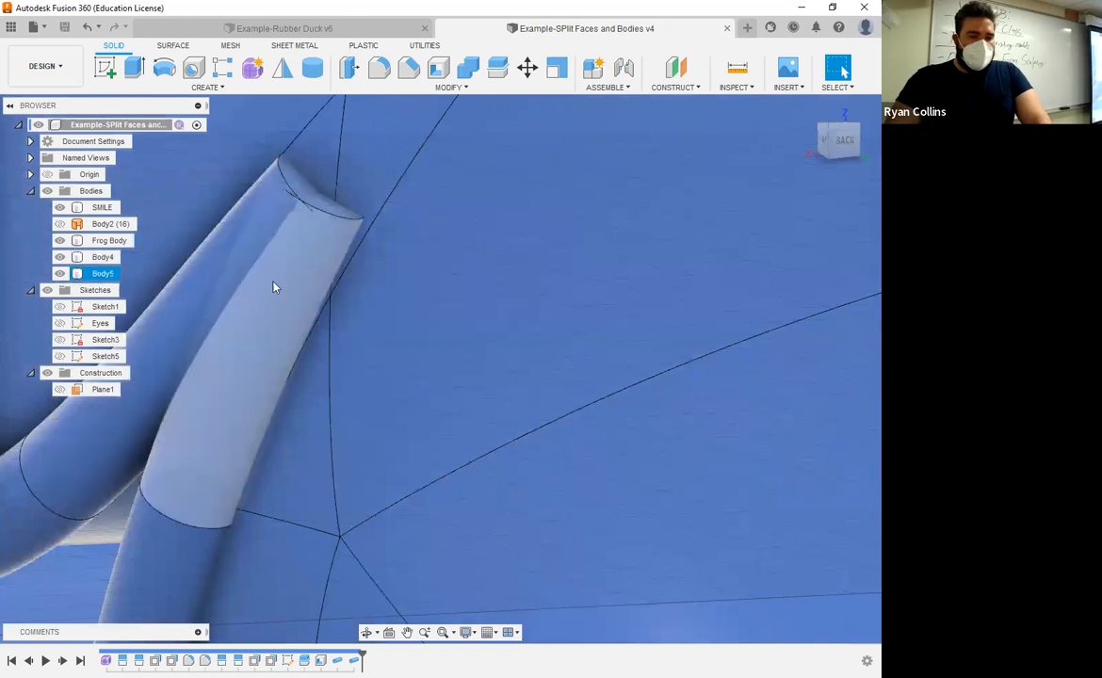
left_click(60, 241)
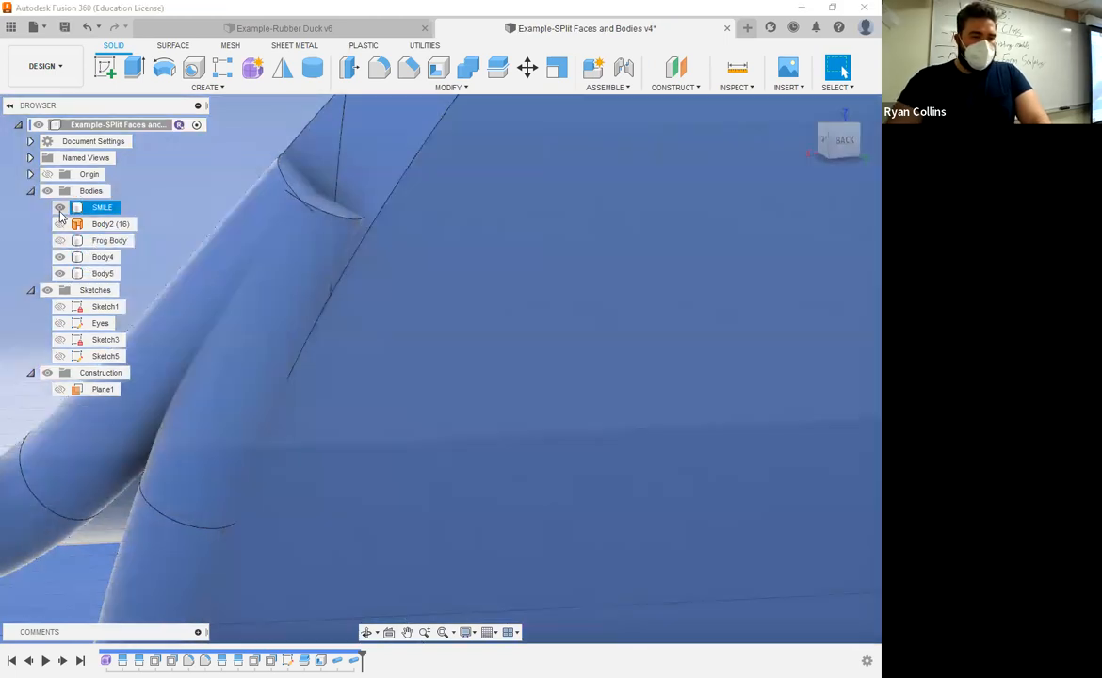
left_click(61, 207)
scroll(461, 377, "down", 5)
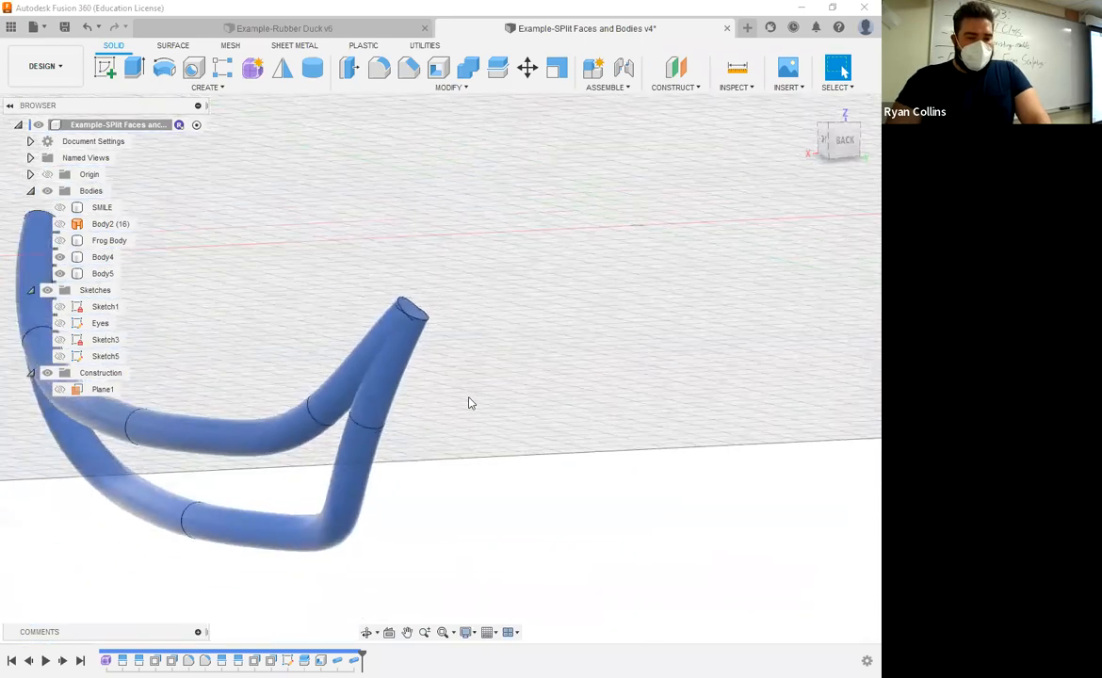
Step: Combine the upper and lower lip pipes into one body with the Join operation
middle_click_drag(472, 403, 399, 390, "shift")
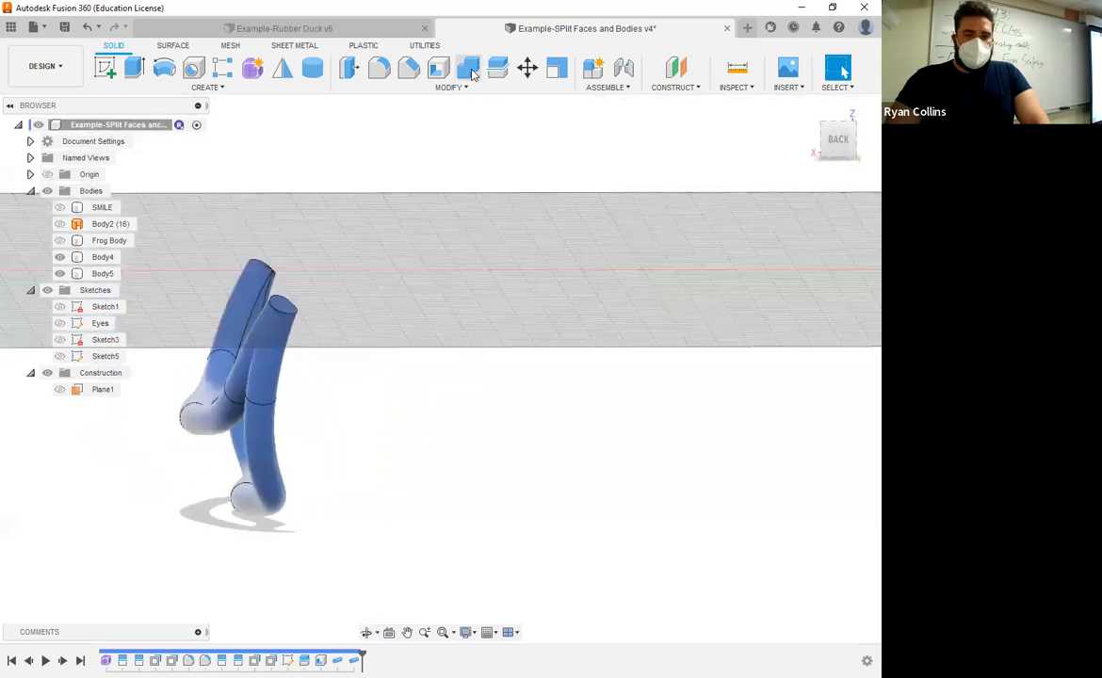
left_click(473, 73)
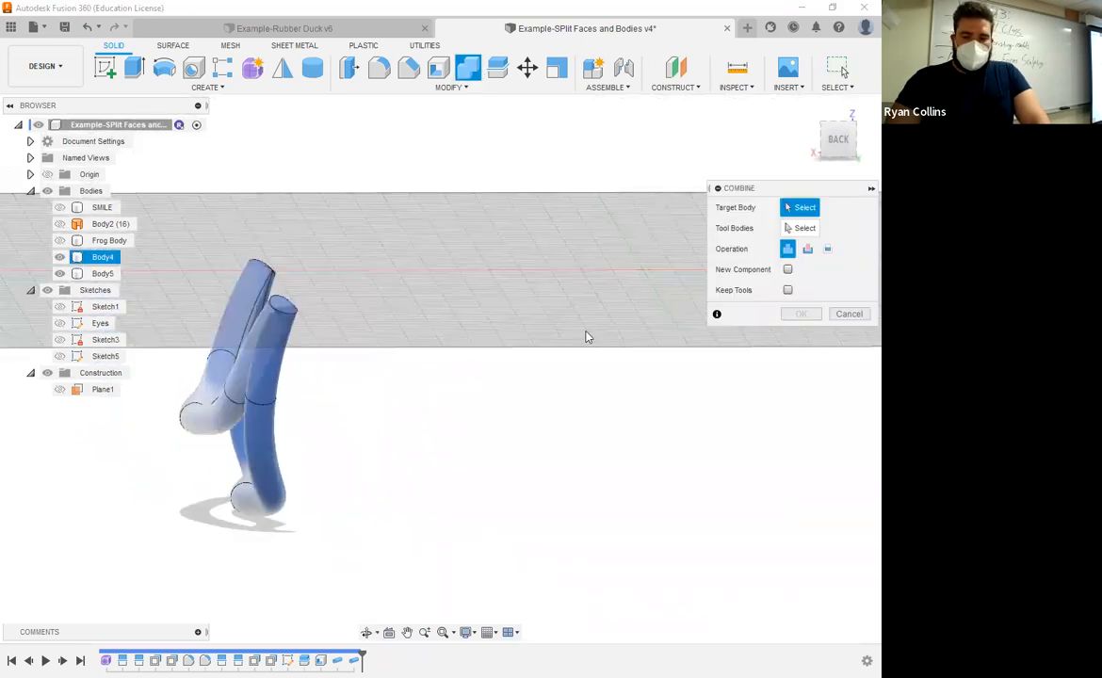
left_click(219, 421)
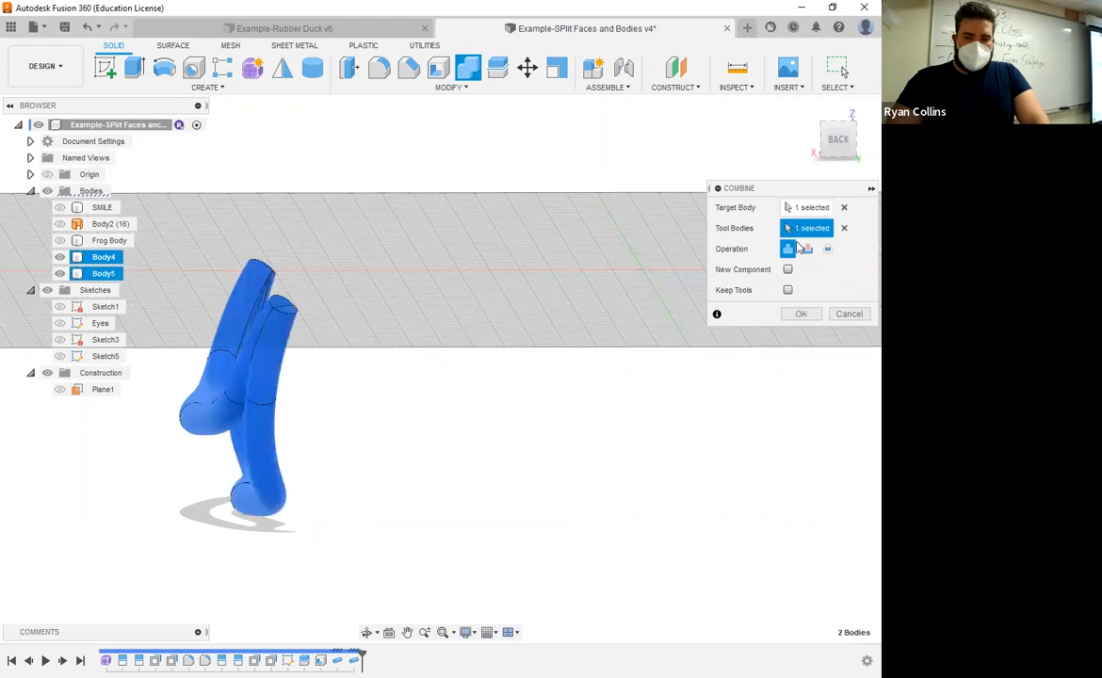
left_click(799, 314)
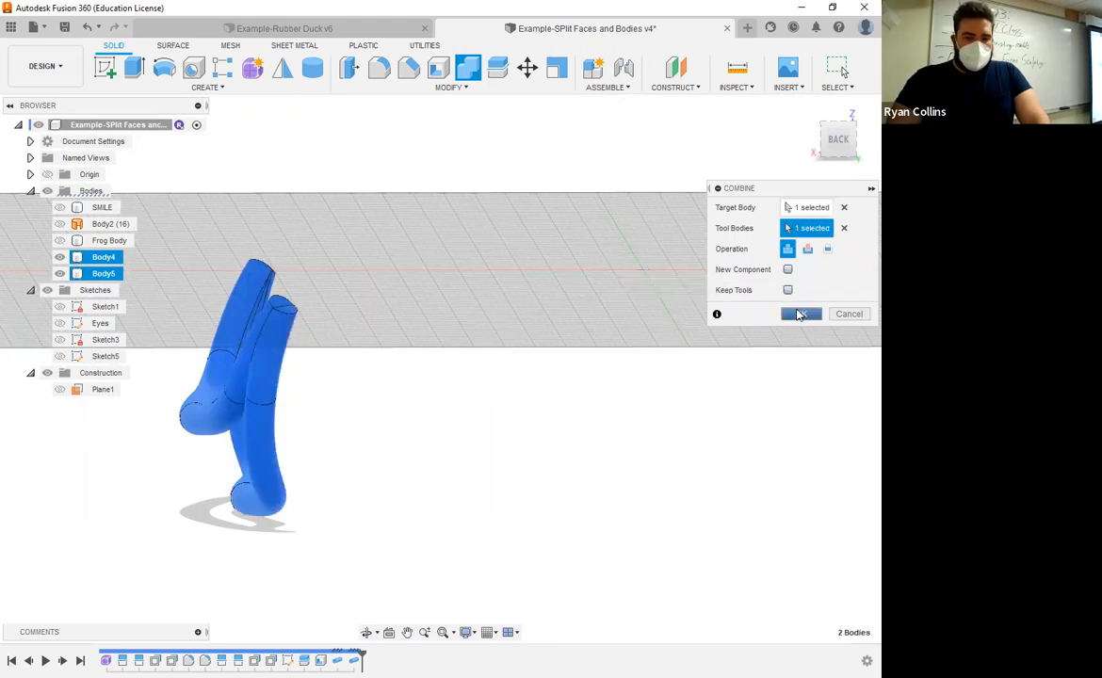
Step: Try a fillet on the pipe-end edges at the mouth corner with 1 mm and 2 mm radii, then clear the fillet selection
scroll(336, 304, "up", 5)
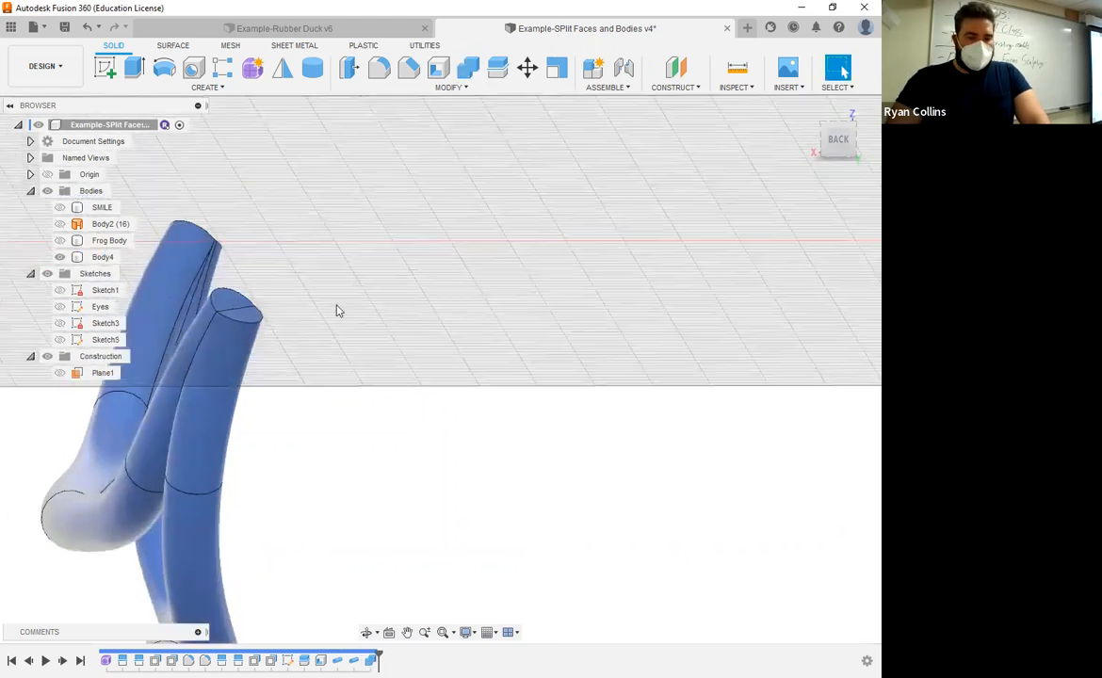
middle_click_drag(371, 290, 418, 271, "shift")
left_click(204, 304)
left_click(380, 73)
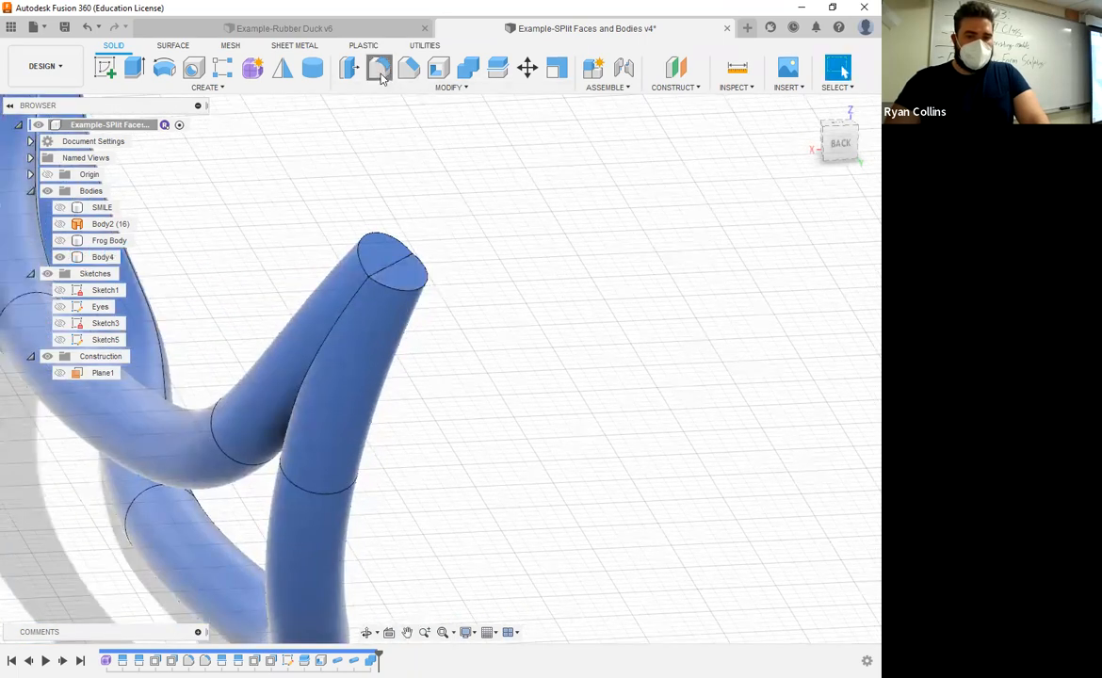
left_click(387, 286)
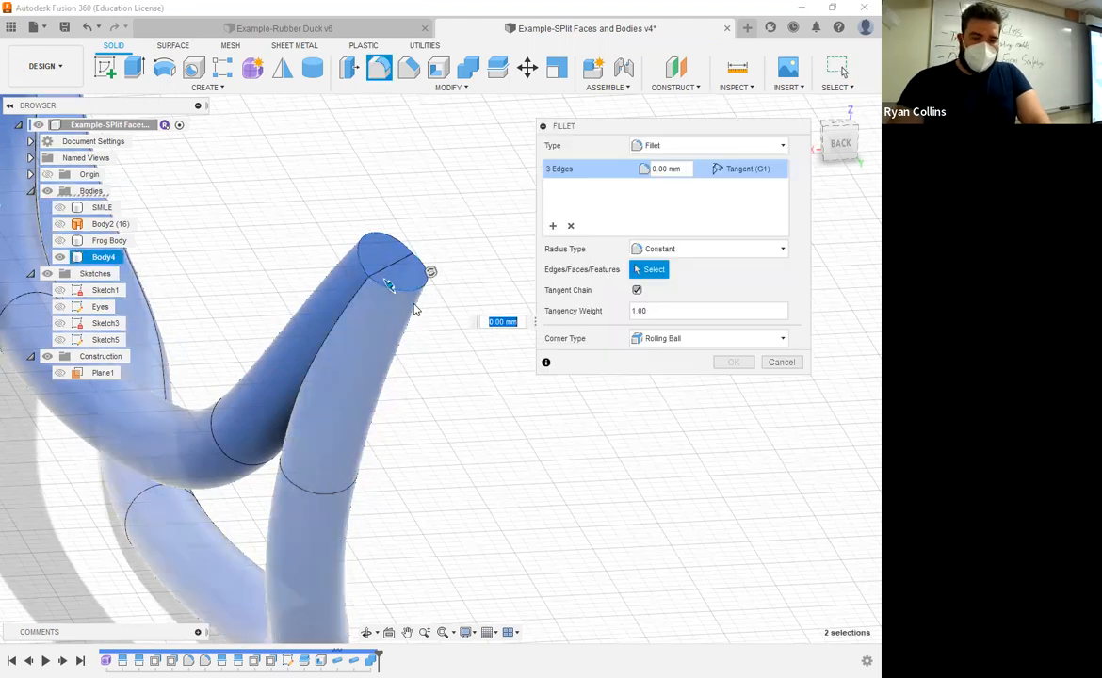
type("1")
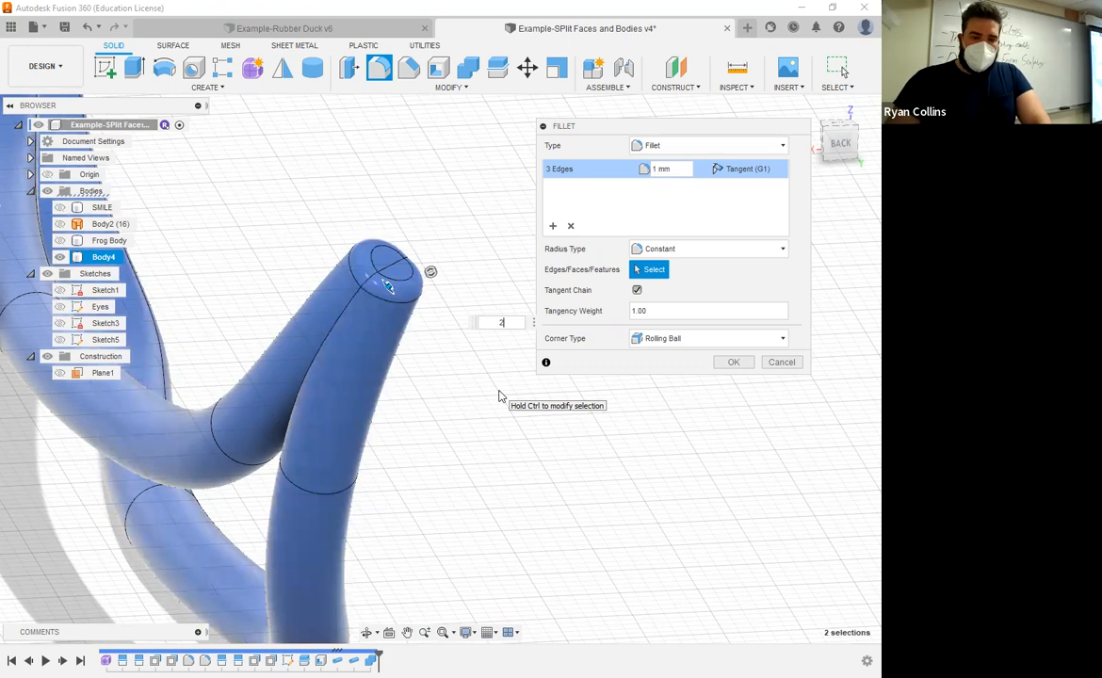
middle_click_drag(430, 394, 369, 446, "shift")
middle_click_drag(288, 314, 216, 267, "shift")
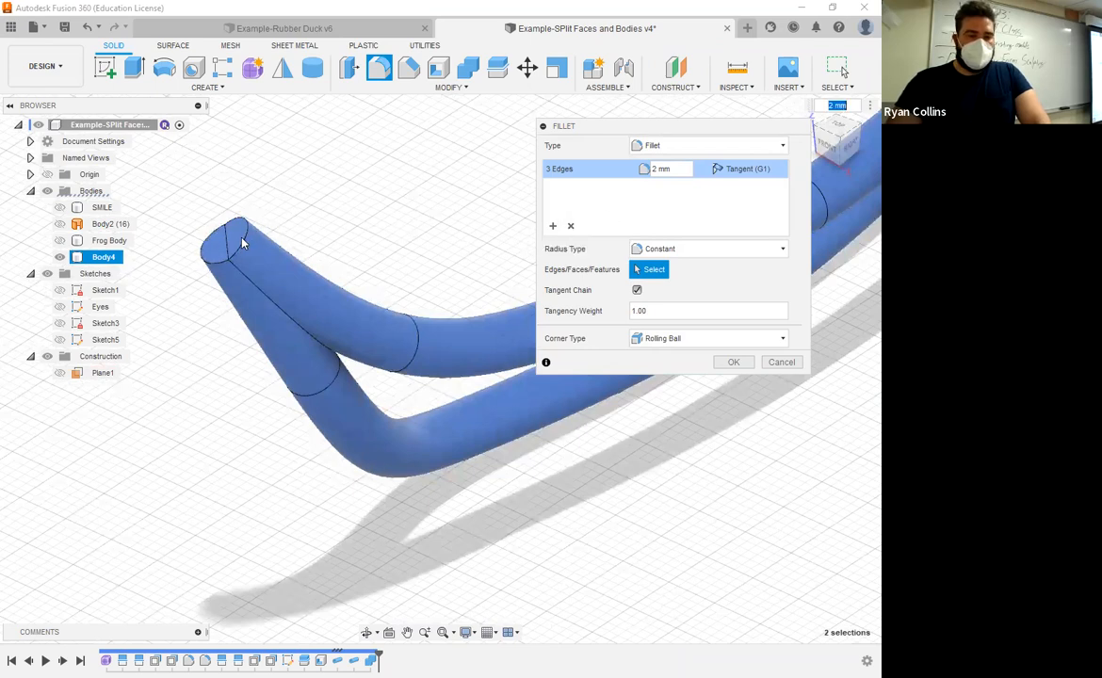
left_click(570, 228)
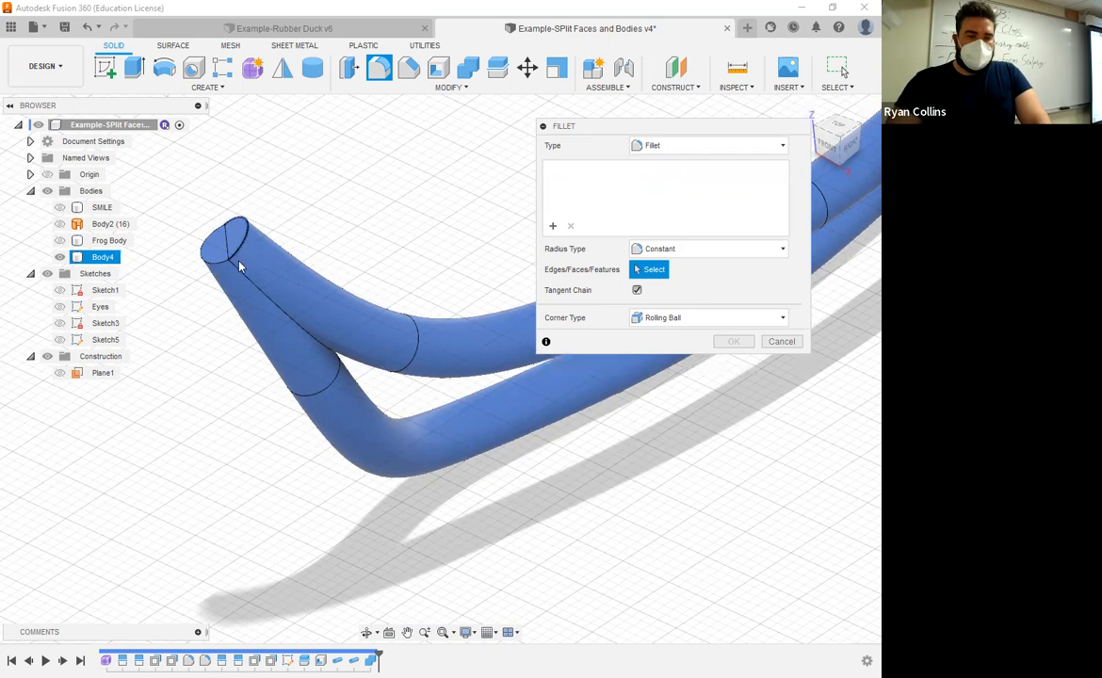
Step: Try a fillet on the pipe-end face and edges with 3 mm and 2 mm radii, then clear the selection
middle_click_drag(189, 239, 300, 327, "shift")
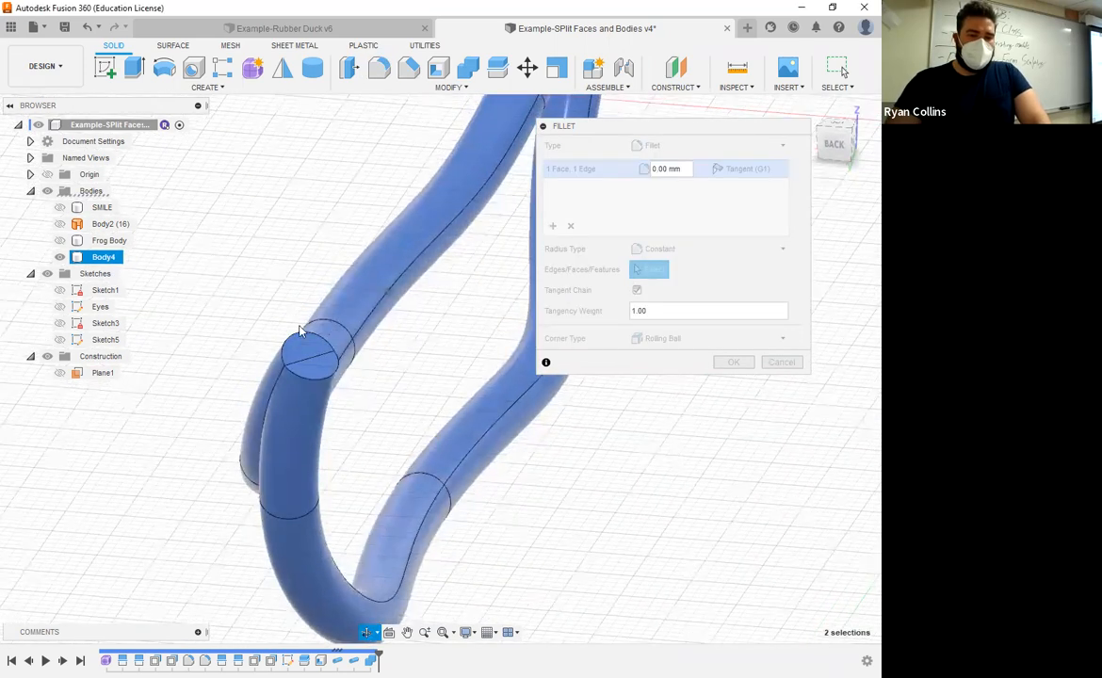
left_click(332, 365)
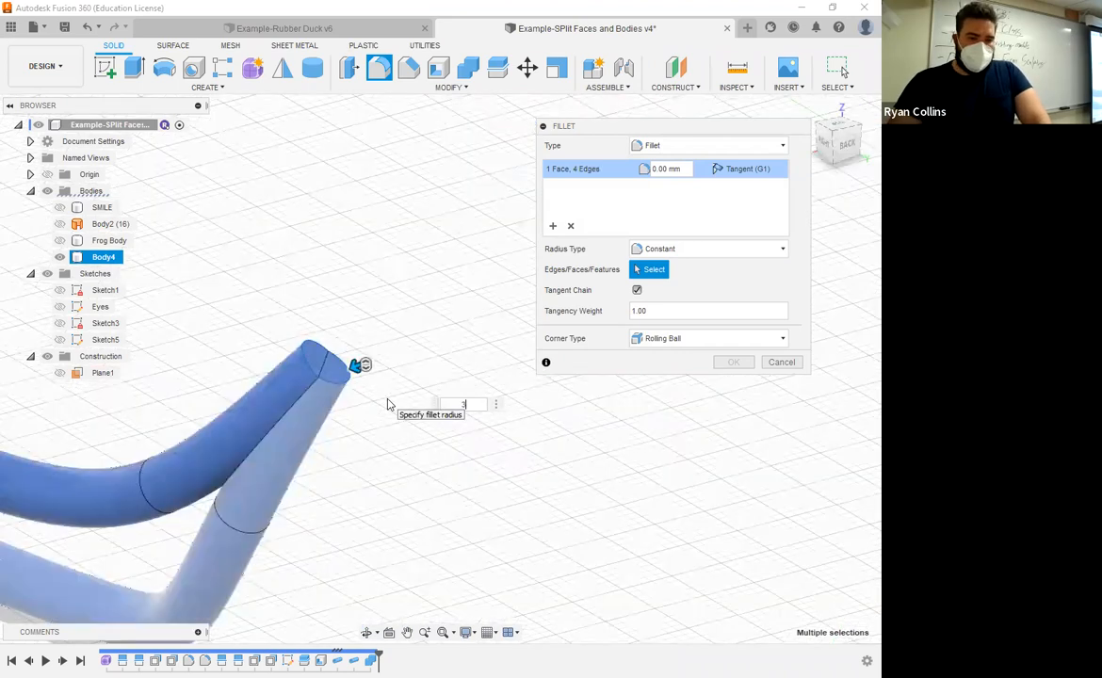
type("3")
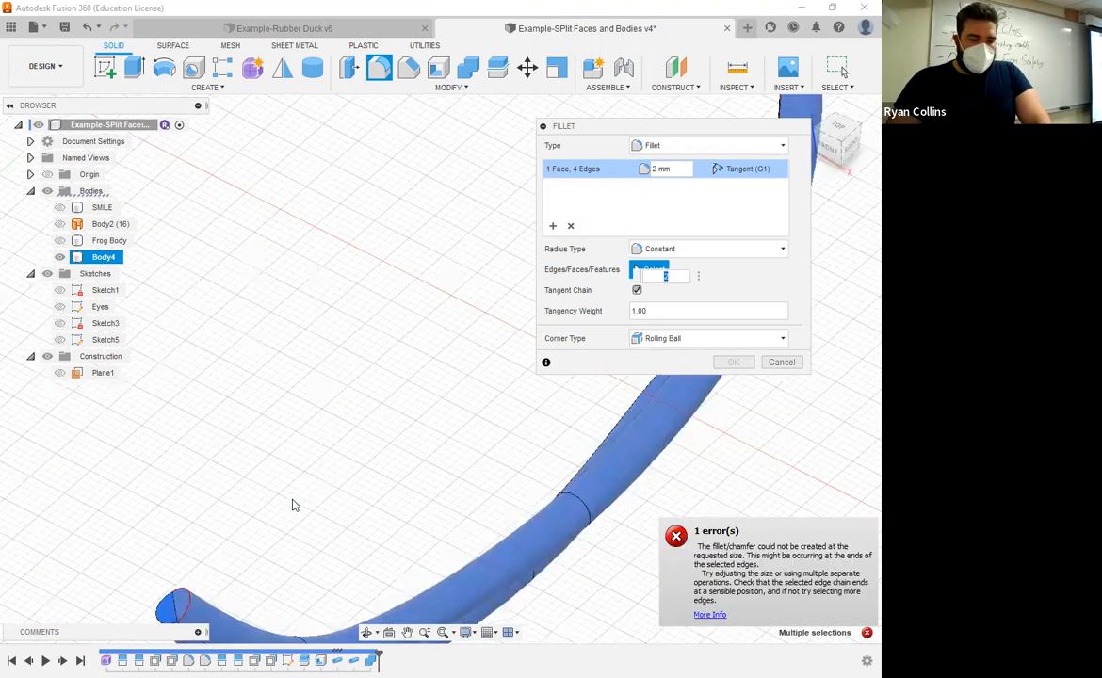
middle_click_drag(295, 506, 213, 415)
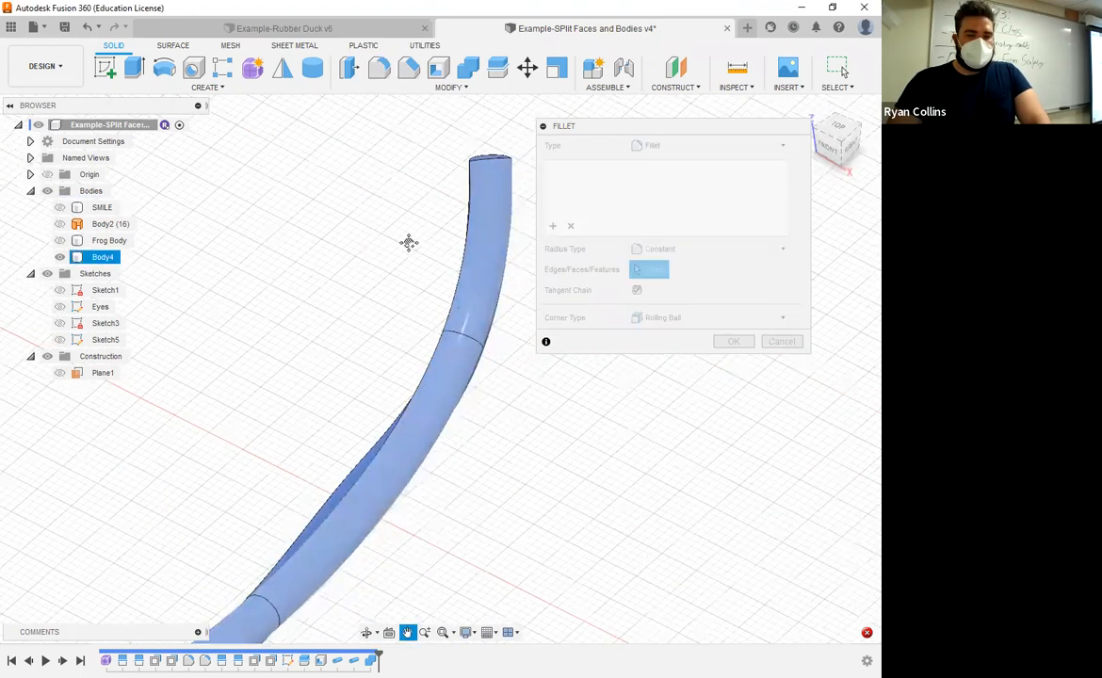
middle_click_drag(409, 243, 442, 196)
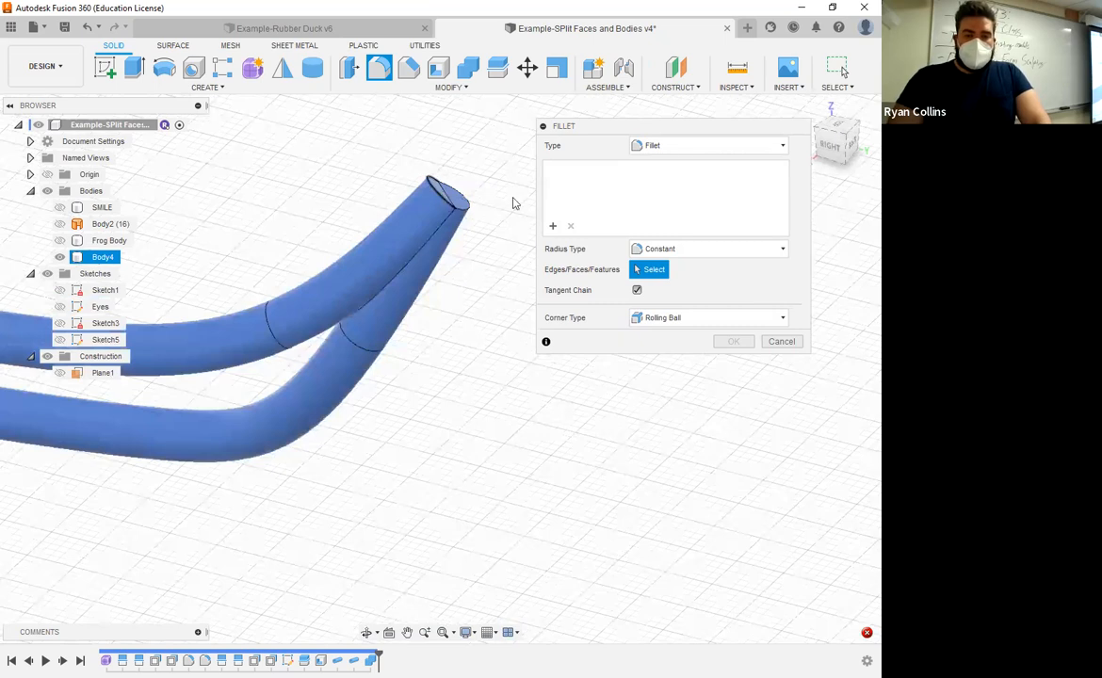
Step: Fillet the six edges around both lip pipe ends with a 2 mm constant radius
left_click(469, 199)
scroll(509, 214, "up", 2)
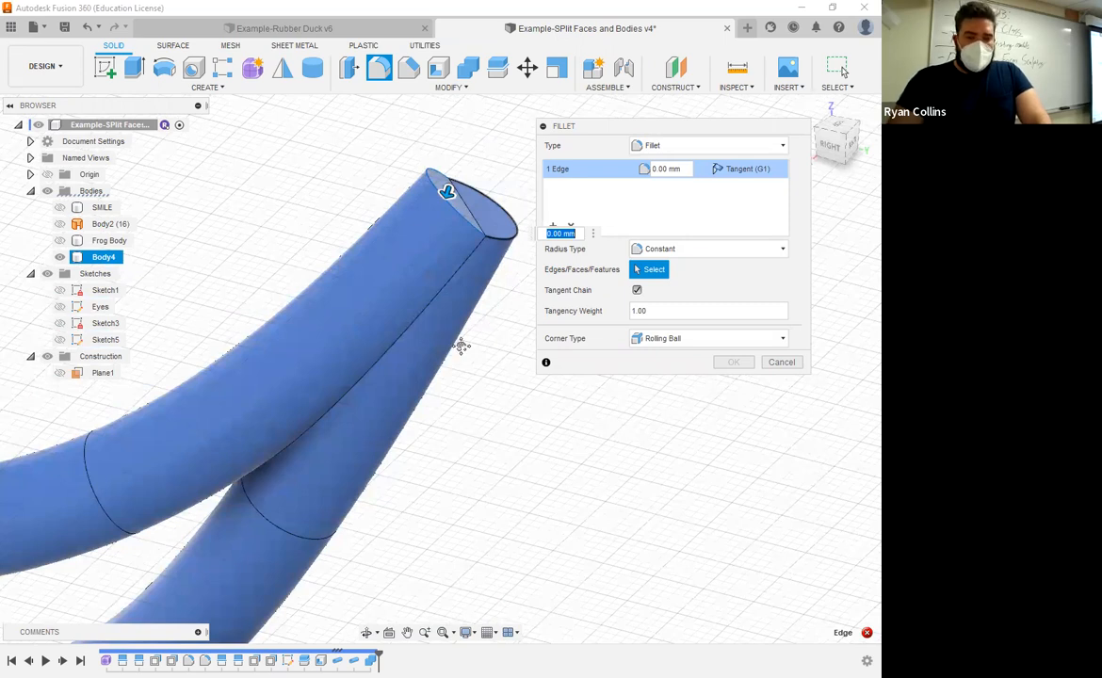
middle_click_drag(264, 343, 405, 341, "shift")
left_click(305, 292)
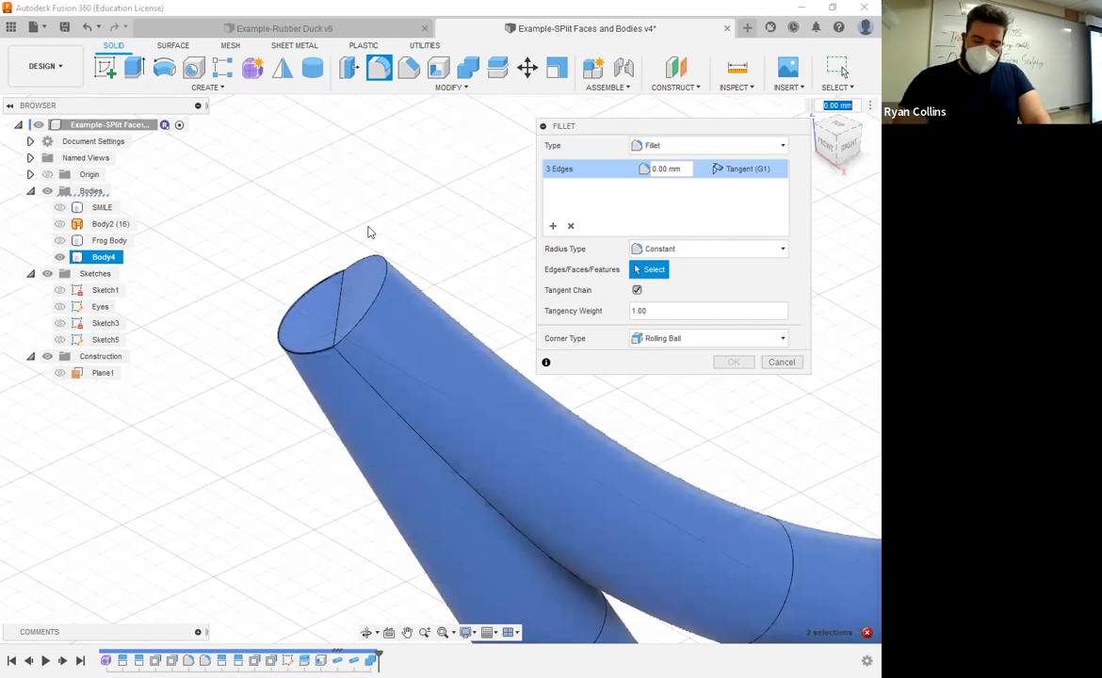
type("3")
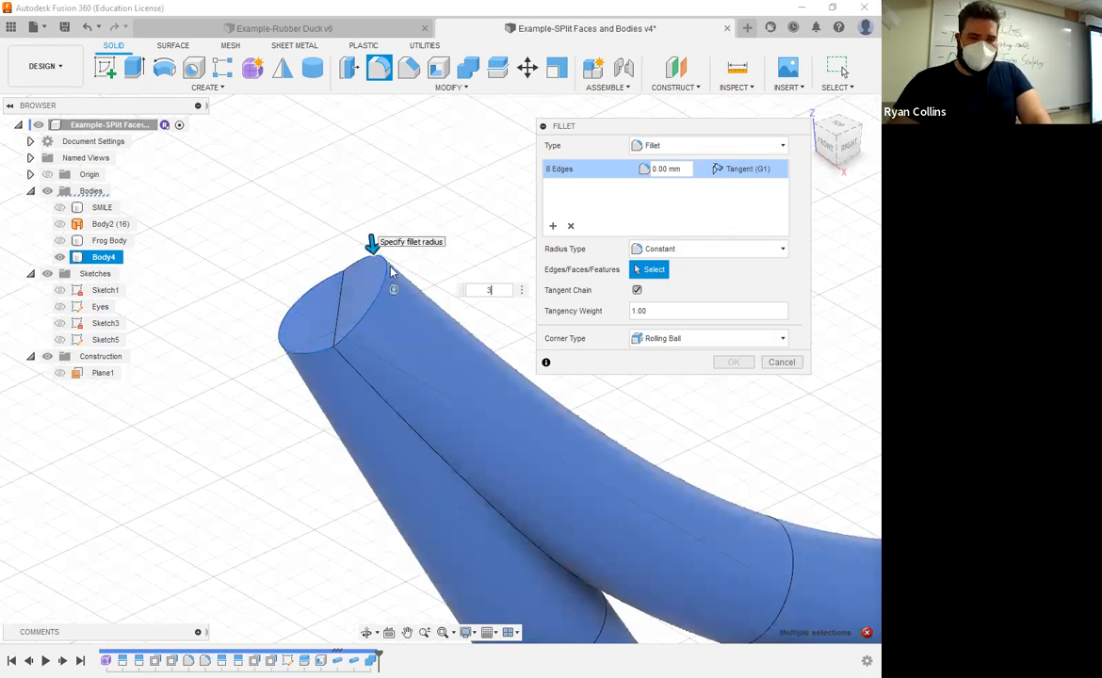
scroll(452, 450, "down", 5)
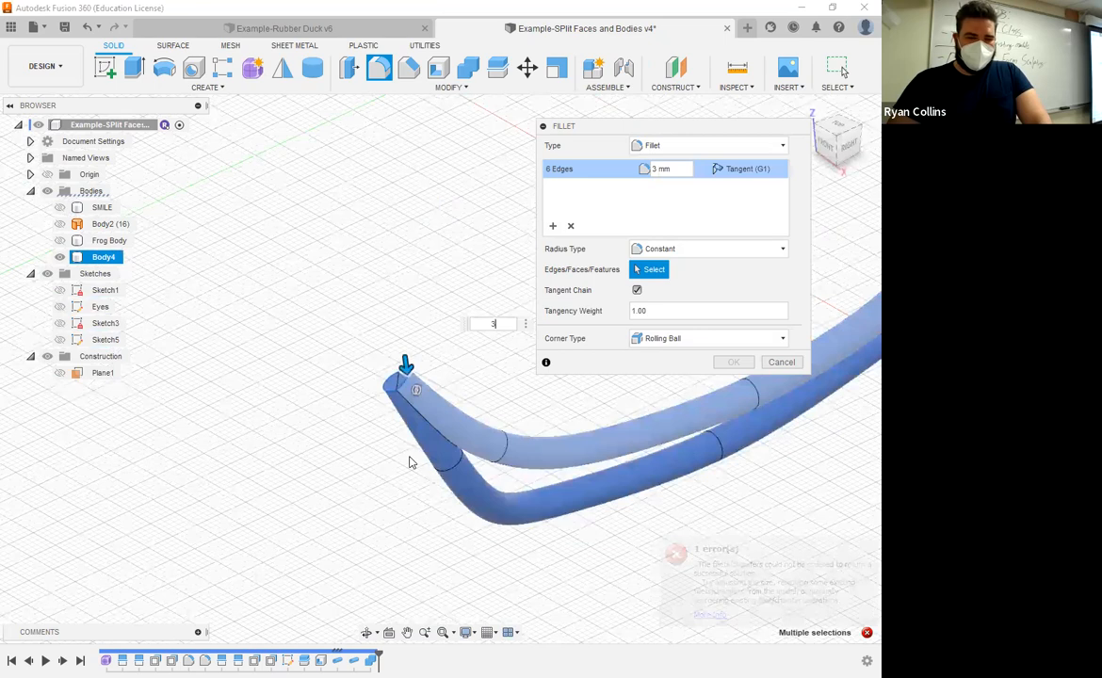
scroll(409, 457, "down", 2)
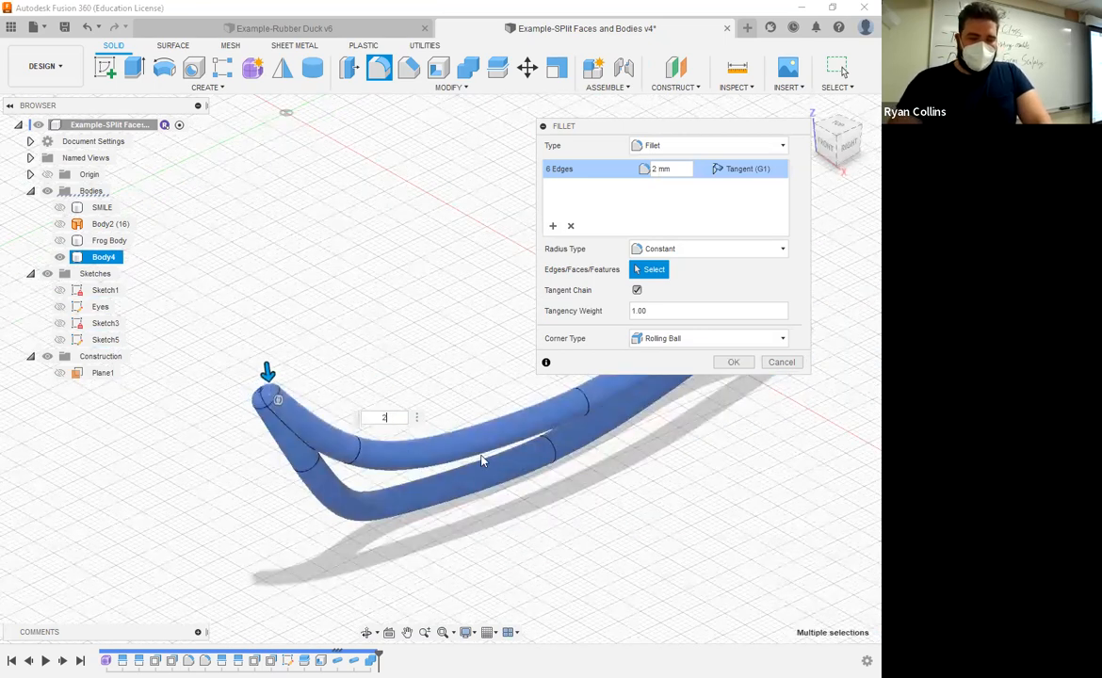
middle_click_drag(441, 468, 277, 297, "shift")
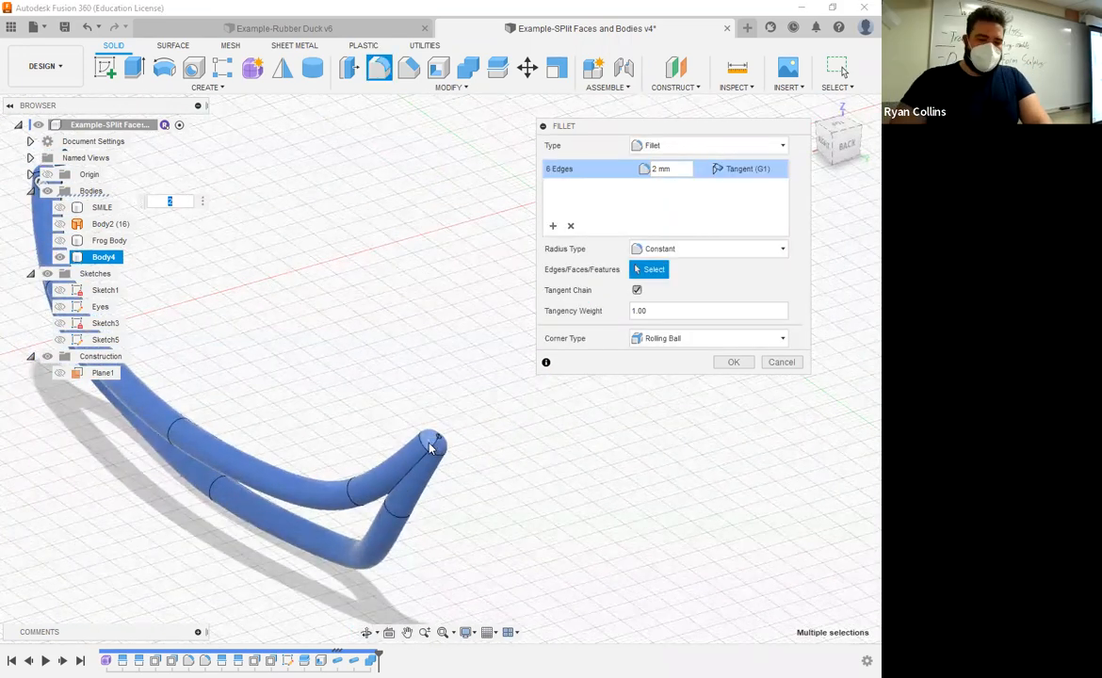
scroll(432, 445, "up", 2)
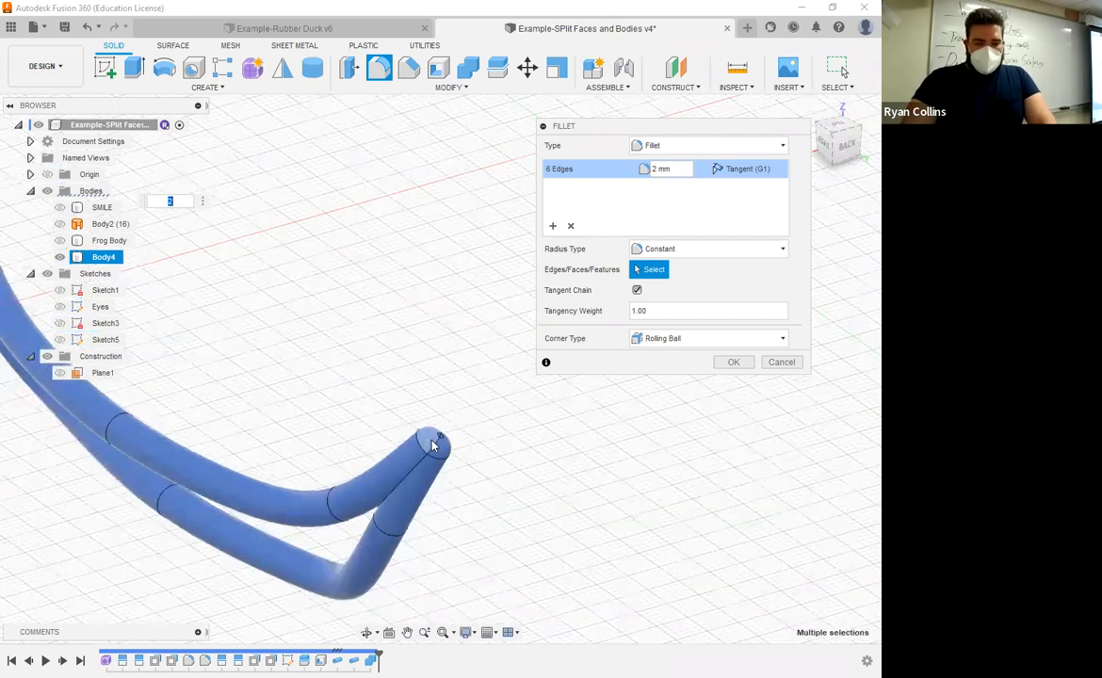
scroll(466, 429, "up", 5)
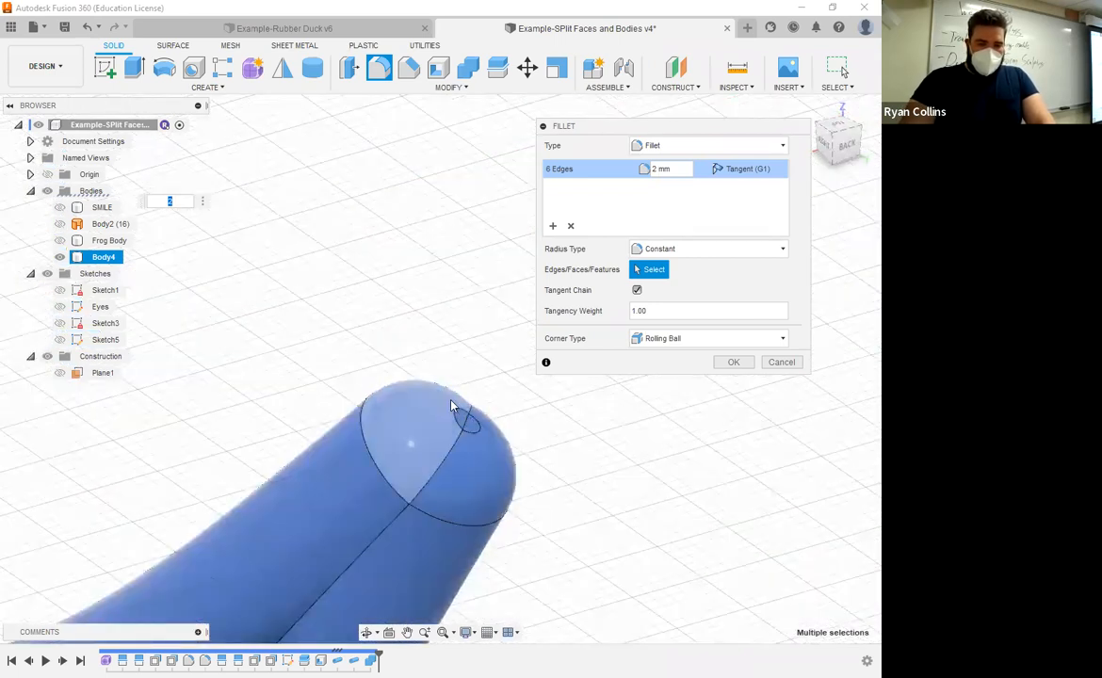
left_click(733, 362)
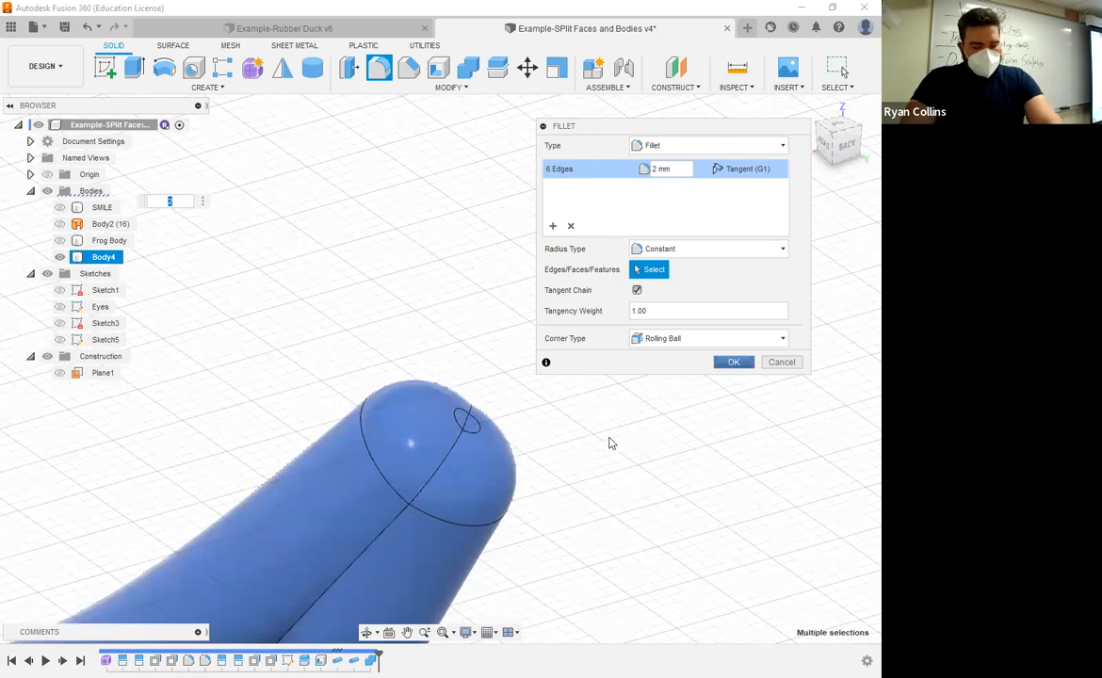
Step: Show the SMILE and Frog Body bodies again together with the combined lips, and leave nothing selected
scroll(615, 442, "down", 5)
scroll(461, 351, "down", 3)
middle_click_drag(438, 337, 462, 337, "shift")
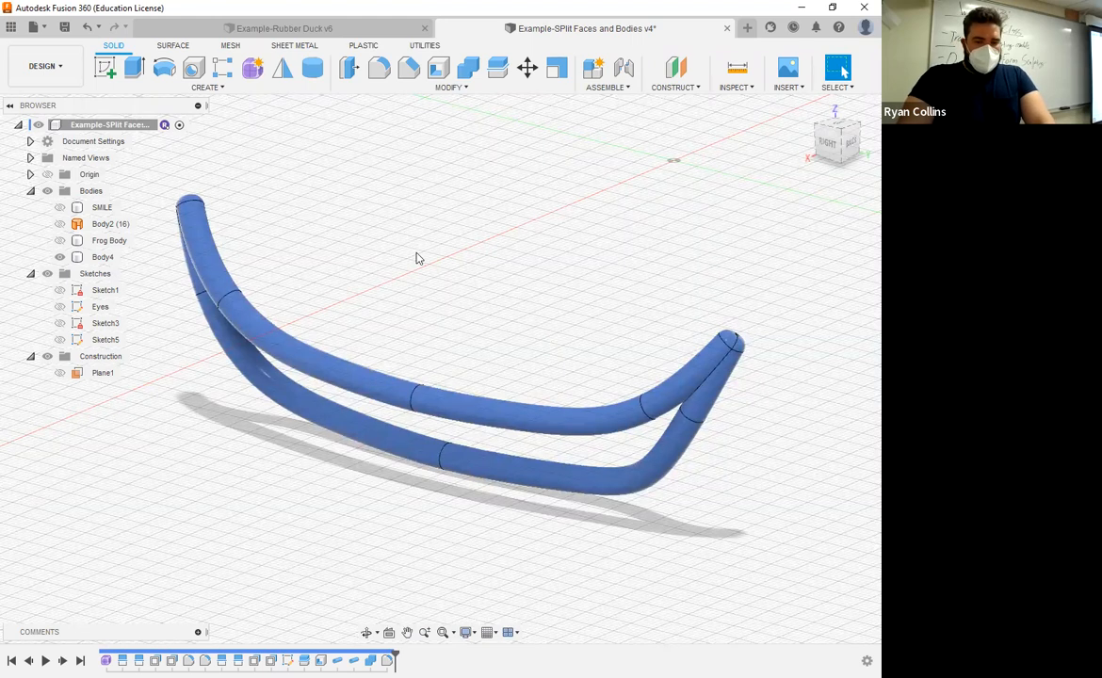
left_click(67, 207)
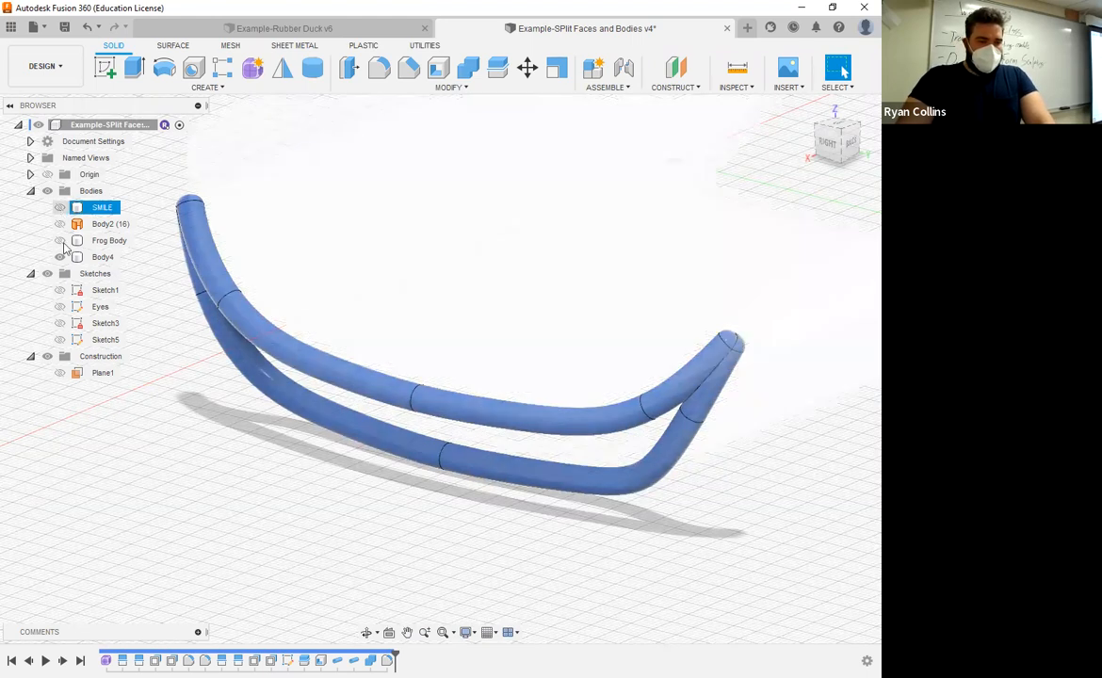
left_click(60, 241)
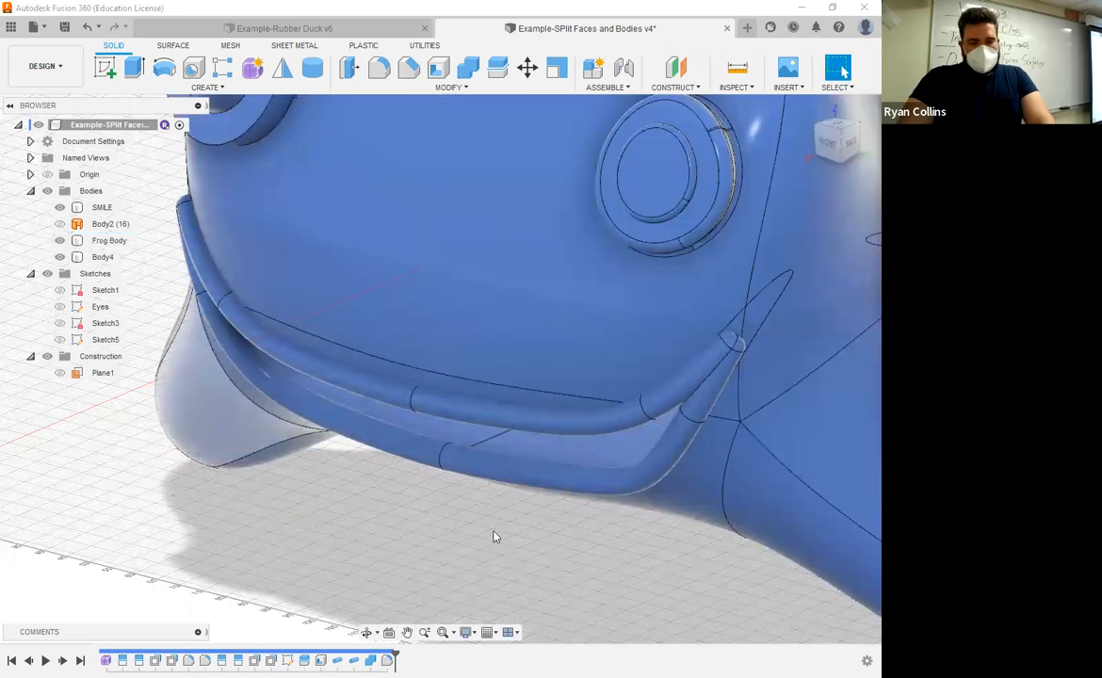
scroll(495, 537, "down", 5)
left_click(316, 241)
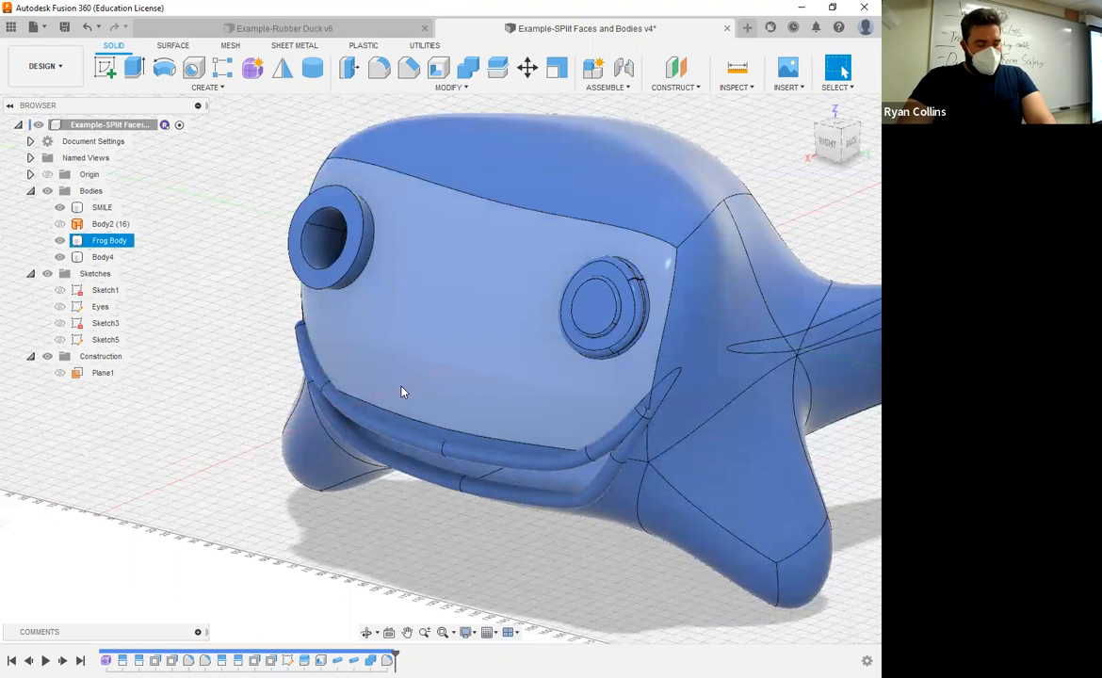
left_click(337, 394)
left_click(336, 392)
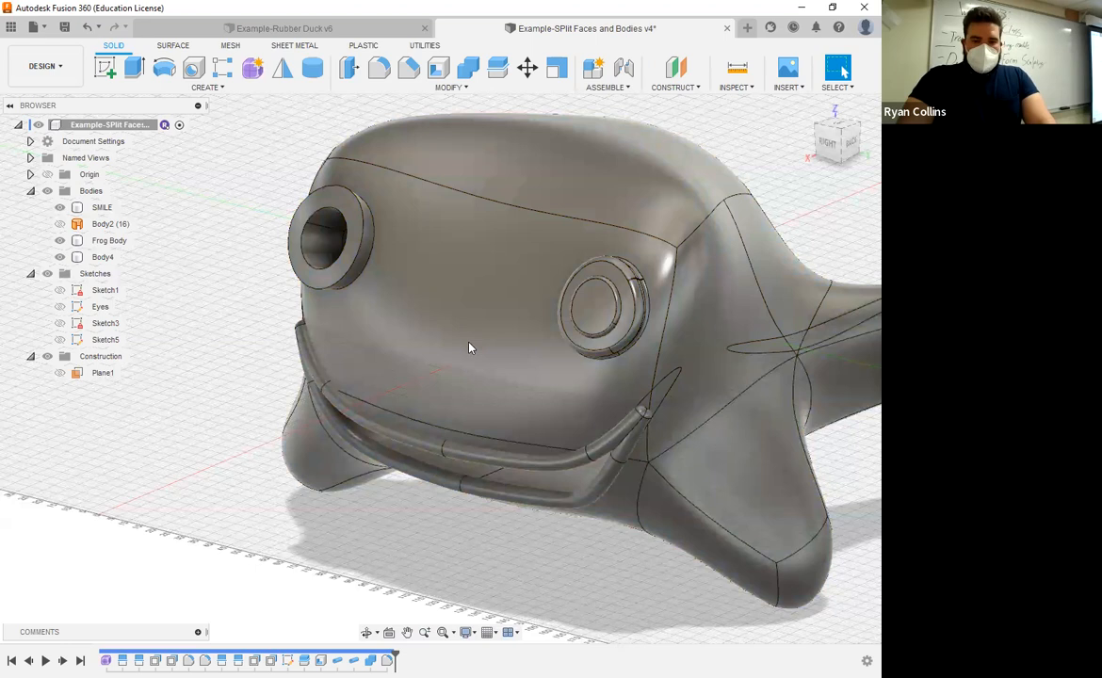
Step: Open the Appearance settings for bodies and components and select the front face of Frog Body
key("a")
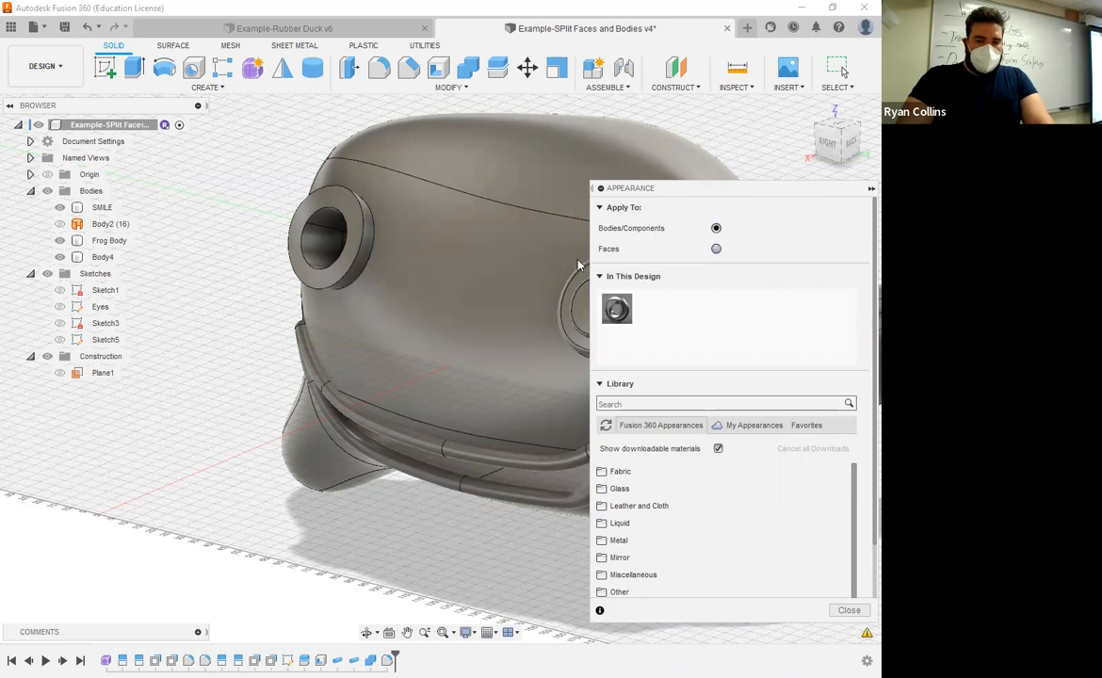
left_click(380, 270)
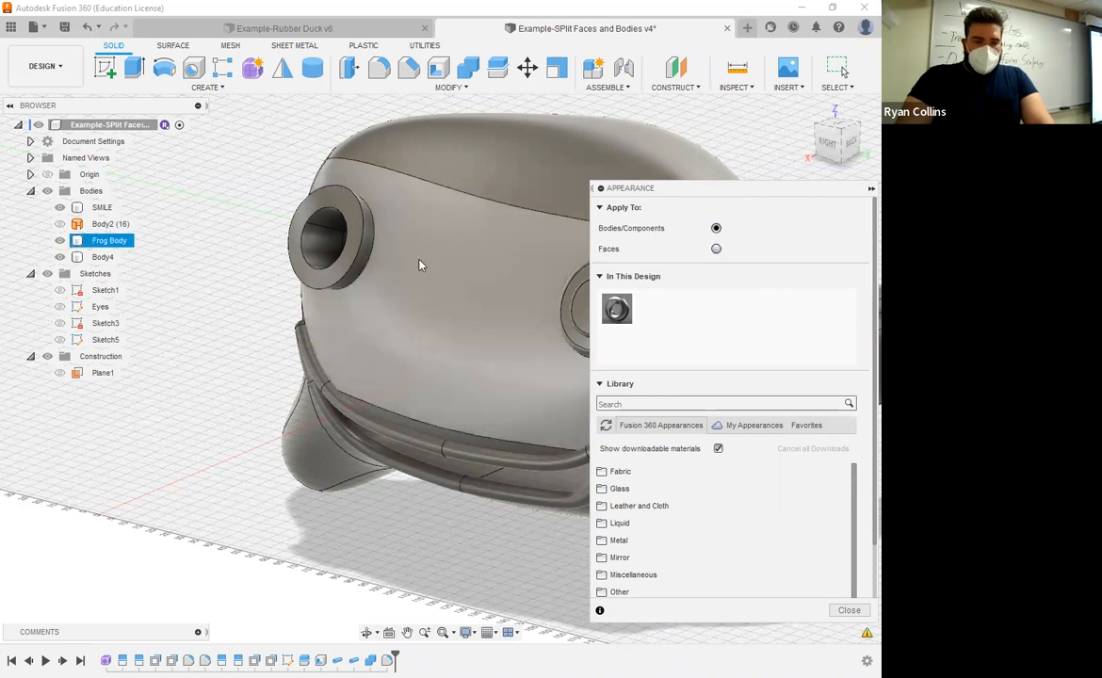
left_click(419, 264)
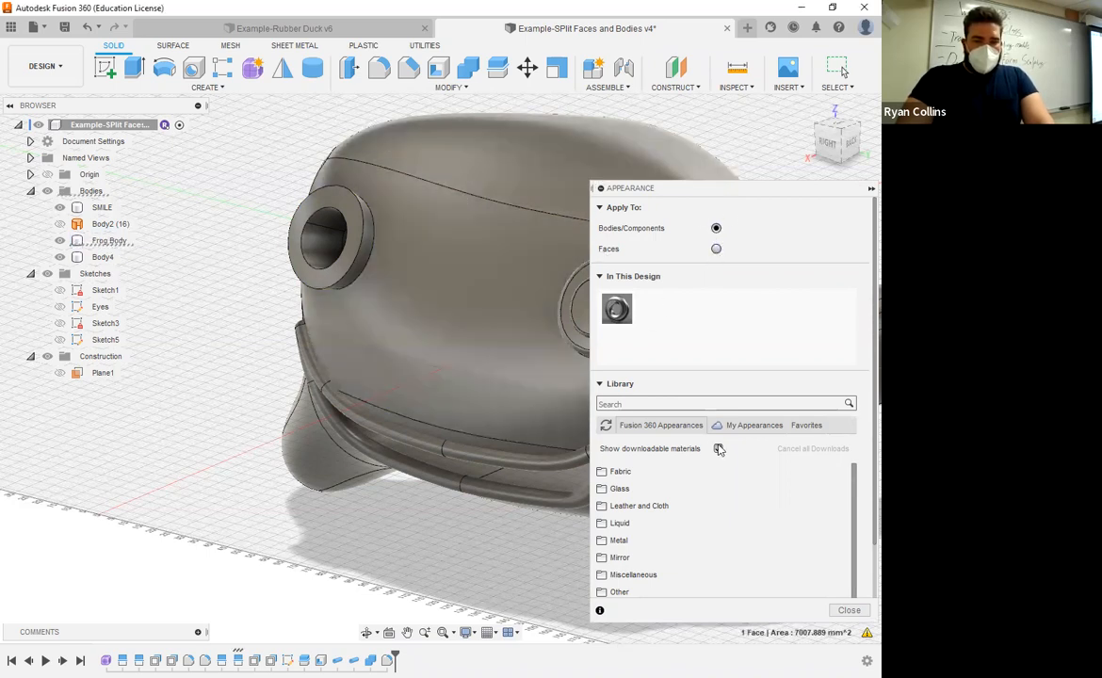
Step: Browse the Fabric, Leather, and Leather and Cloth appearance categories, including the Cloth materials, for a frog material
scroll(824, 484, "down", 3)
scroll(650, 452, "up", 3)
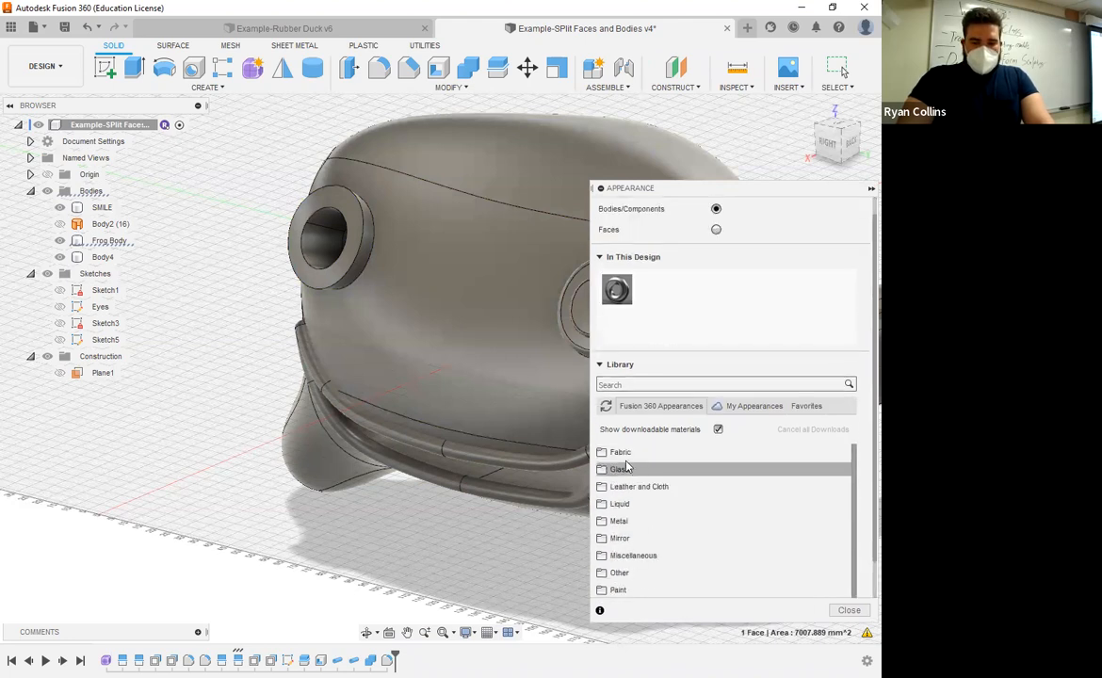
left_click(624, 459)
scroll(825, 503, "down", 4)
scroll(810, 518, "up", 3)
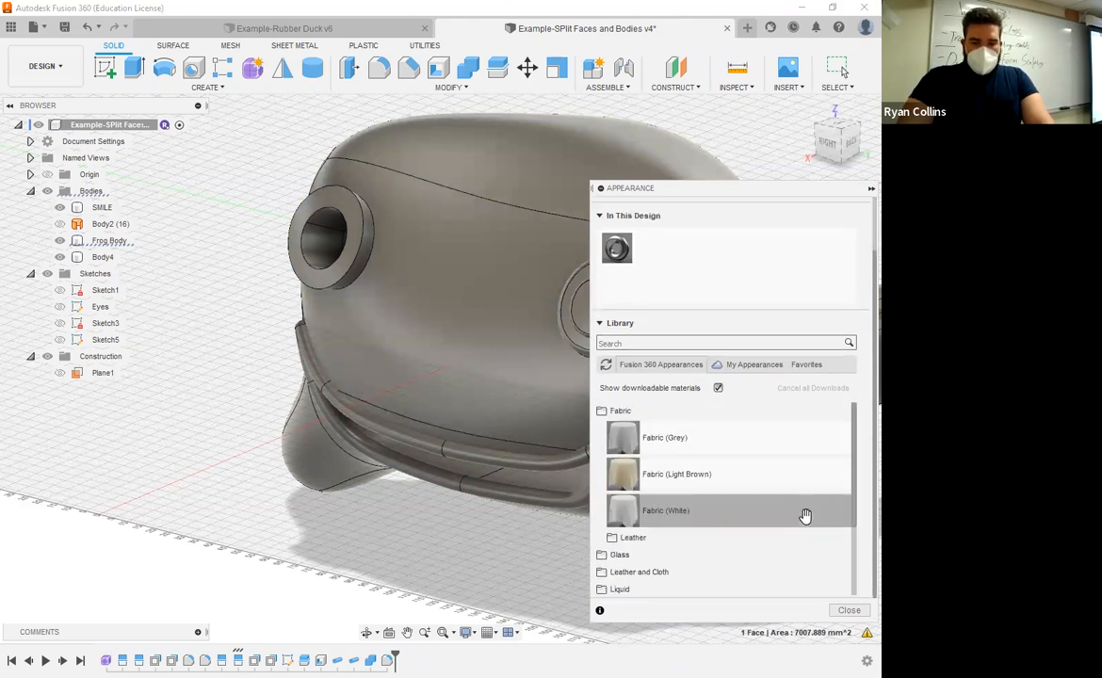
left_click(634, 539)
scroll(698, 504, "down", 5)
scroll(701, 510, "up", 5)
scroll(701, 511, "down", 3)
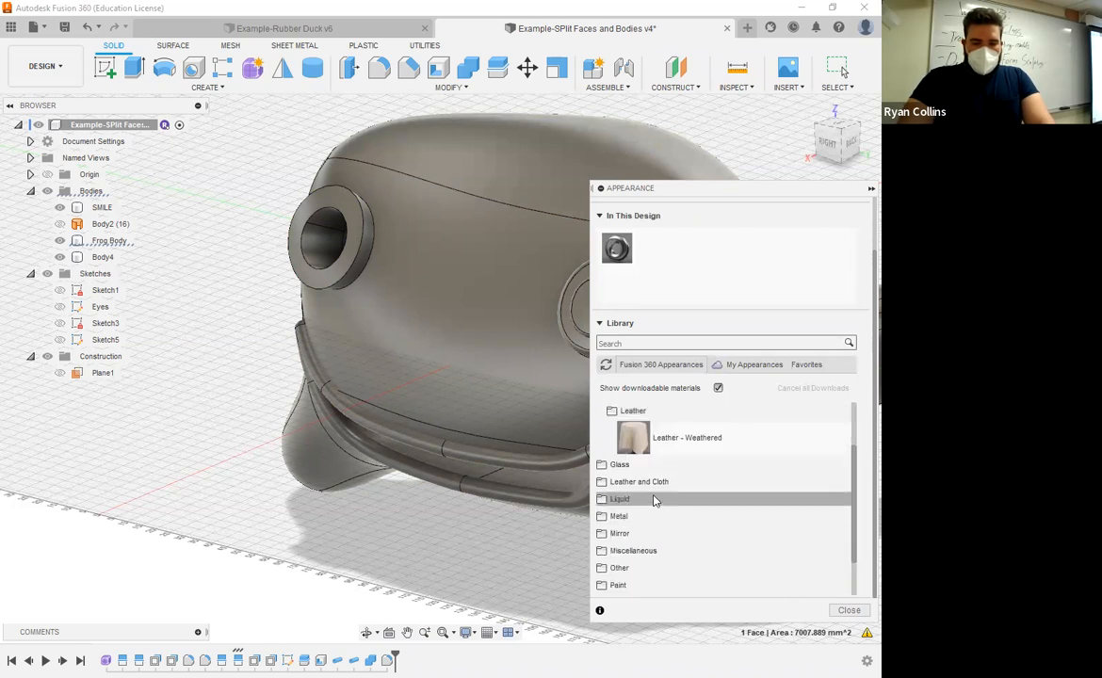
left_click(660, 482)
left_click(721, 501)
scroll(720, 505, "down", 3)
scroll(721, 504, "up", 5)
scroll(721, 505, "down", 3)
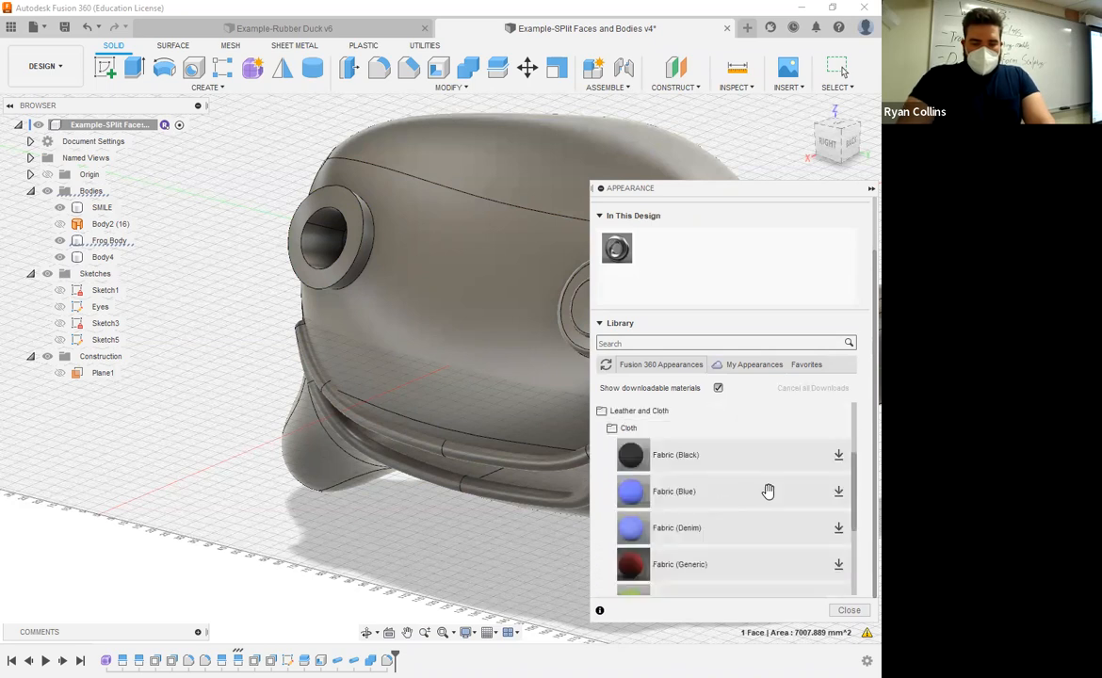
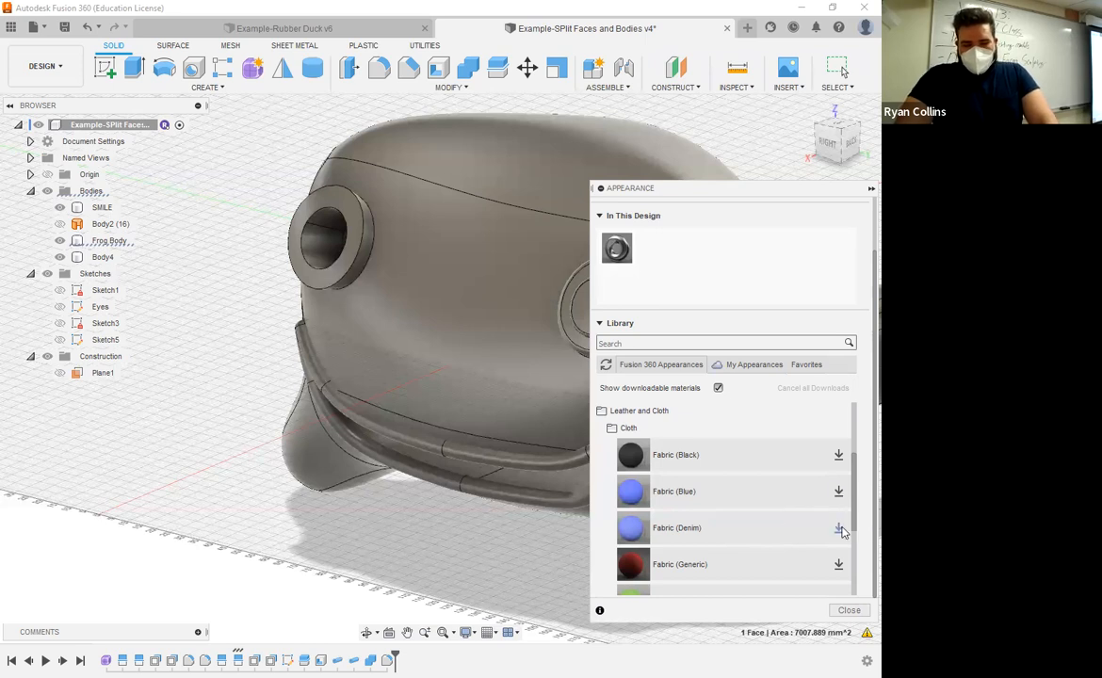
Step: Download the Fabric (Denim) appearance and apply it to the front face and the whole Frog Body, removing appearances applied to faces
left_click(839, 528)
left_click_drag(703, 514, 467, 177)
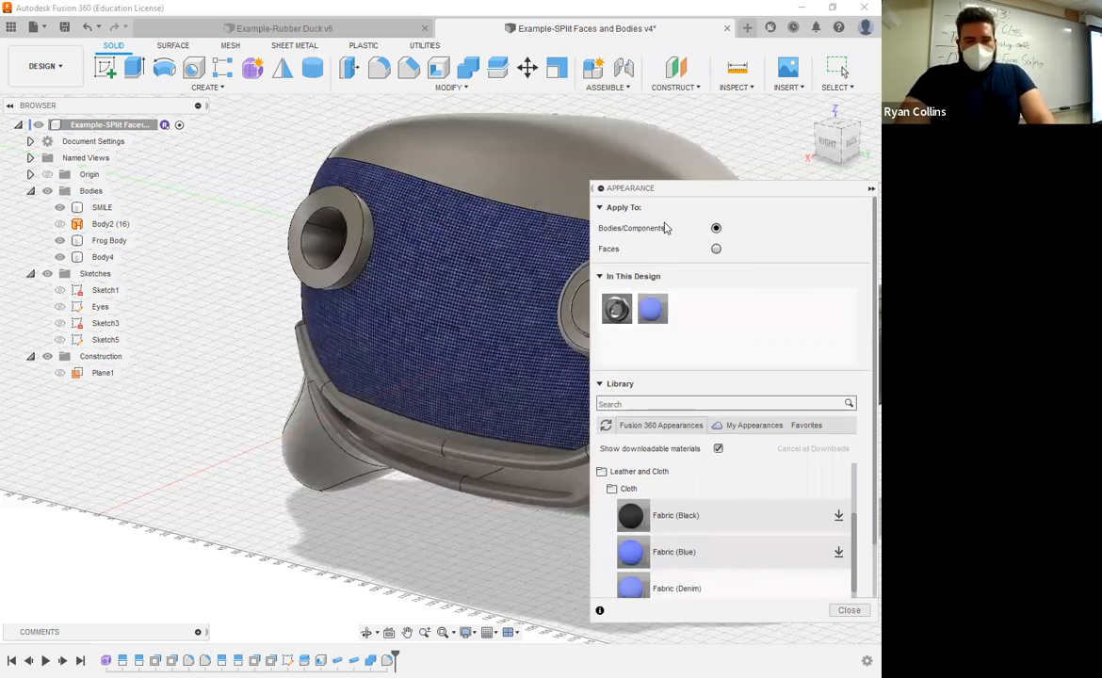
left_click(473, 179)
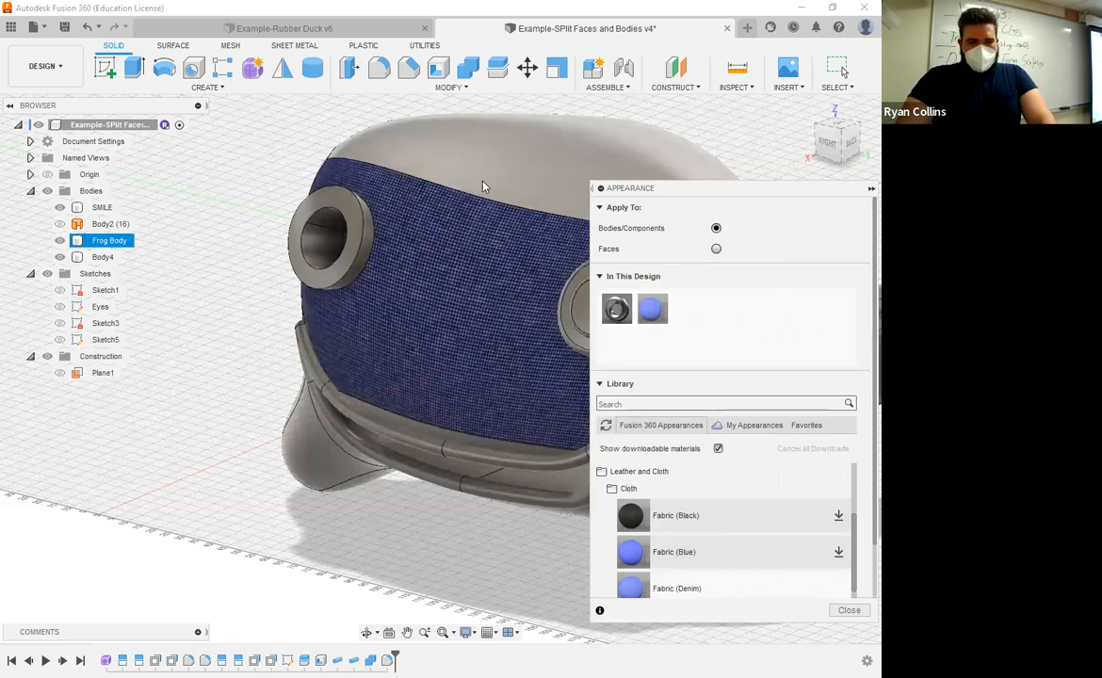
left_click_drag(633, 551, 505, 201)
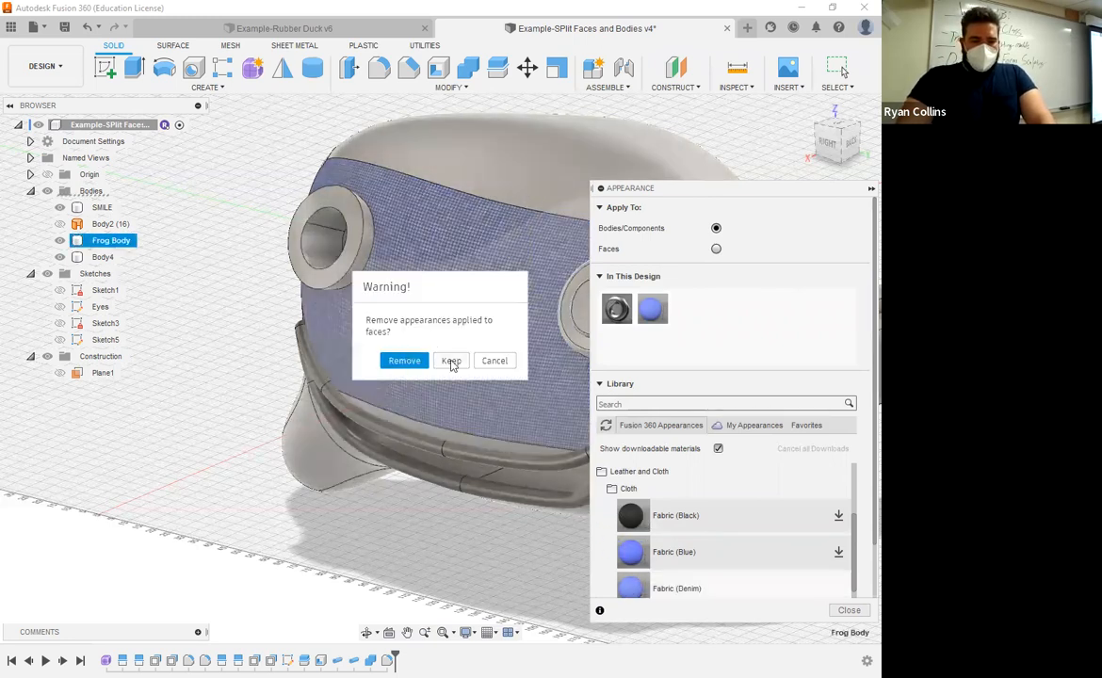
left_click(398, 365)
scroll(509, 380, "down", 3)
middle_click_drag(510, 382, 513, 331)
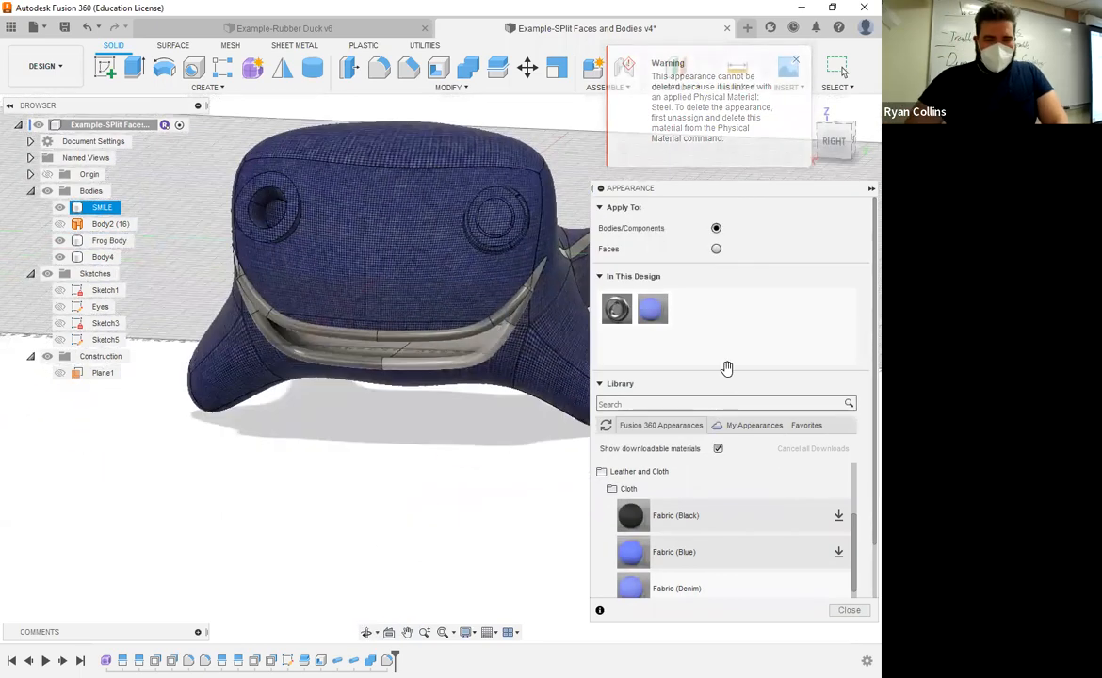
Step: Find Paint - Metal Flake (Red) among the Metal Flake paints and add it to the design's appearances
left_click(614, 476)
scroll(733, 467, "down", 1)
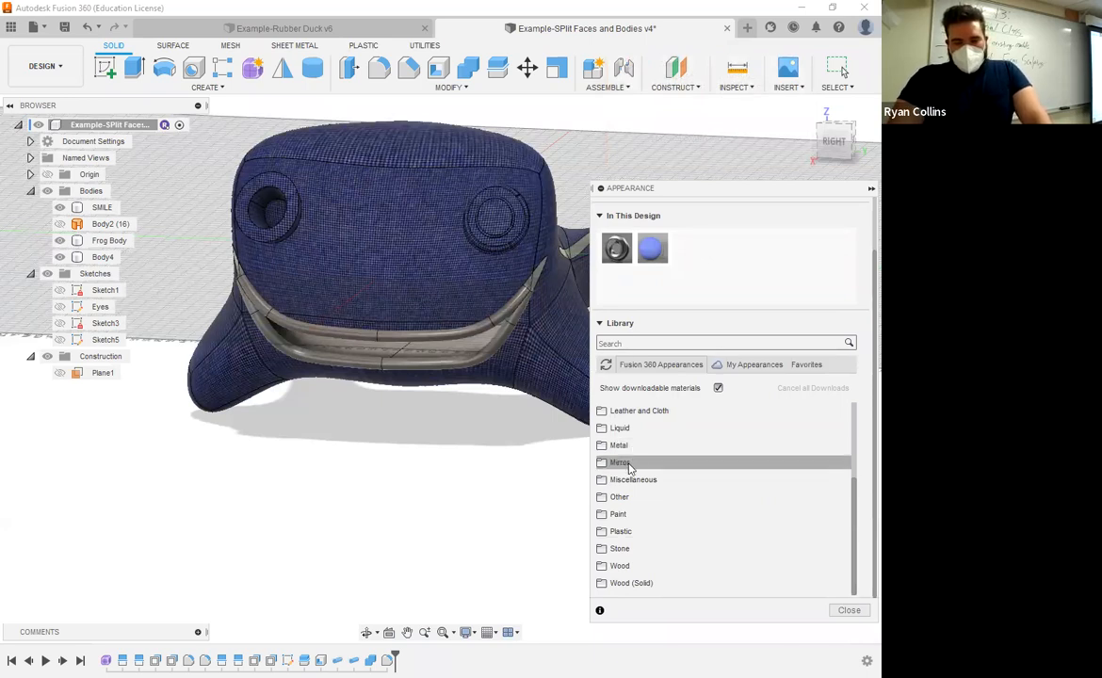
left_click(660, 515)
scroll(698, 512, "down", 2)
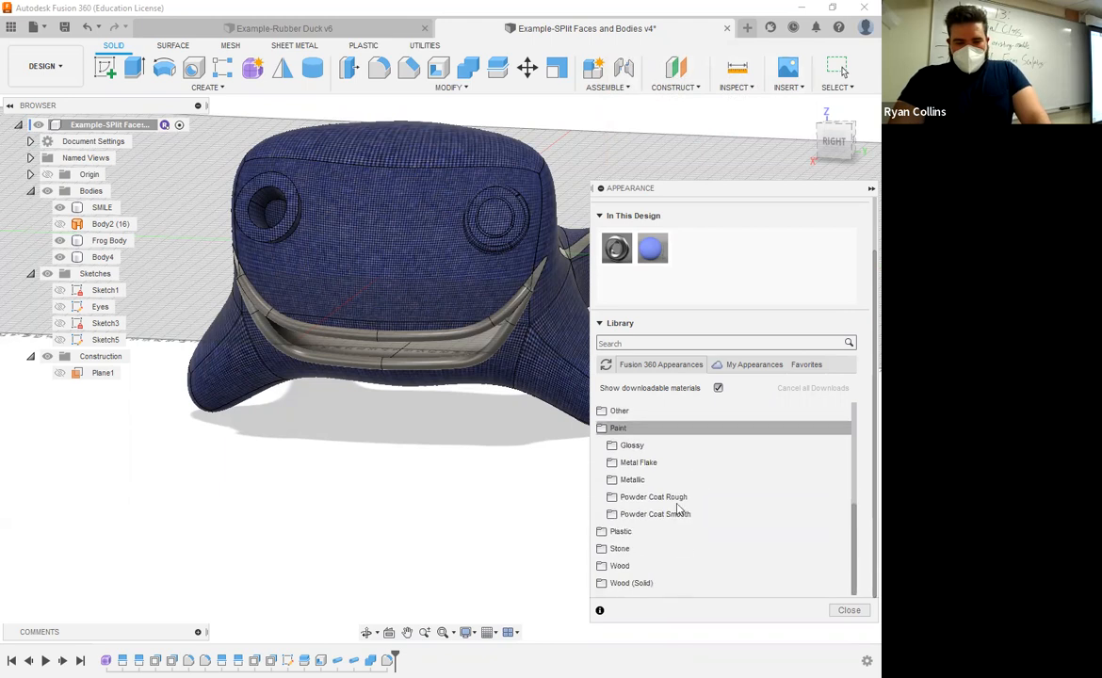
left_click(667, 466)
scroll(704, 484, "down", 3)
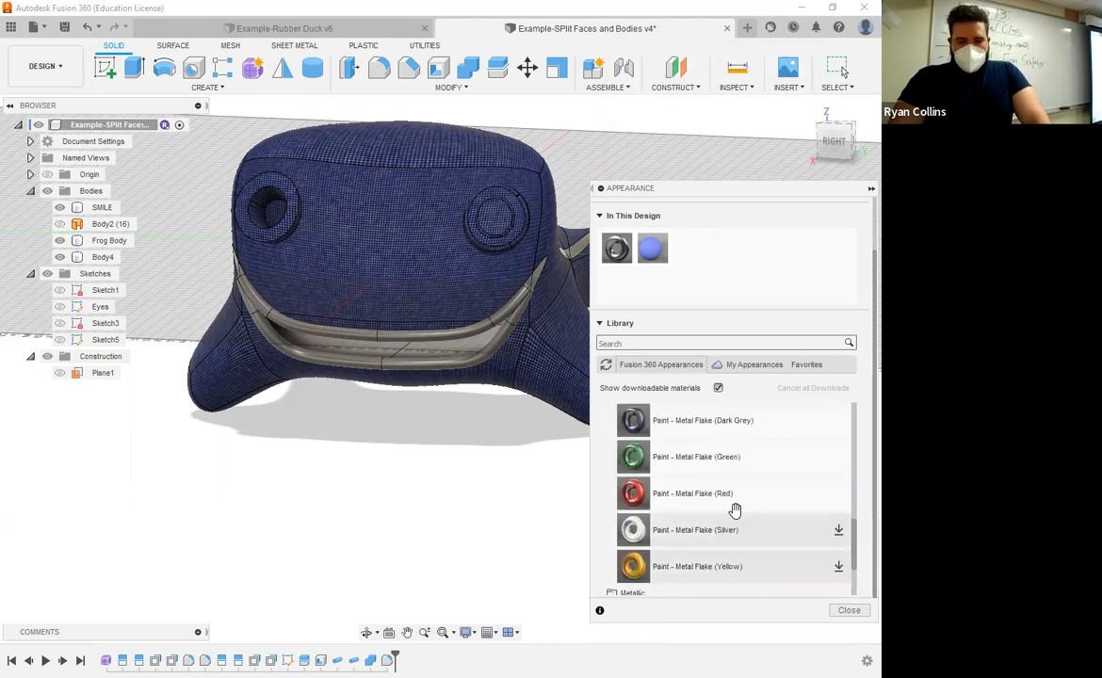
left_click(696, 493)
left_click_drag(679, 494, 711, 266)
left_click(489, 355)
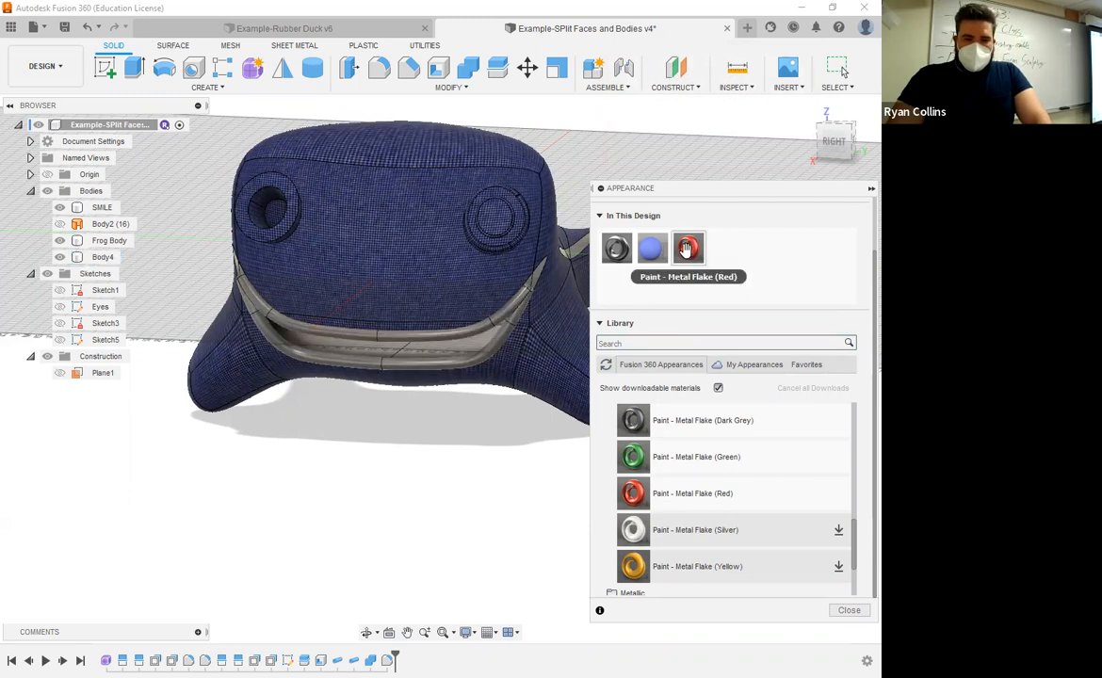
Step: Apply Paint - Metal Flake (Red) to the lip pipes and Fabric (Denim) to the SMILE body inside the mouth
scroll(744, 336, "up", 1)
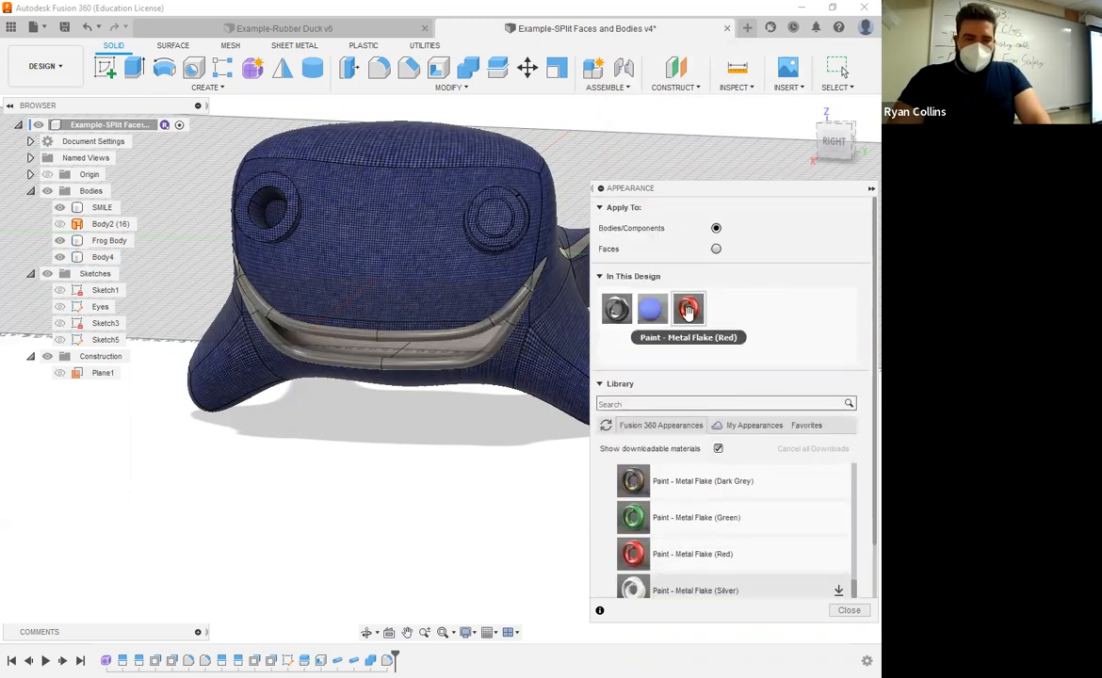
left_click_drag(691, 311, 521, 314)
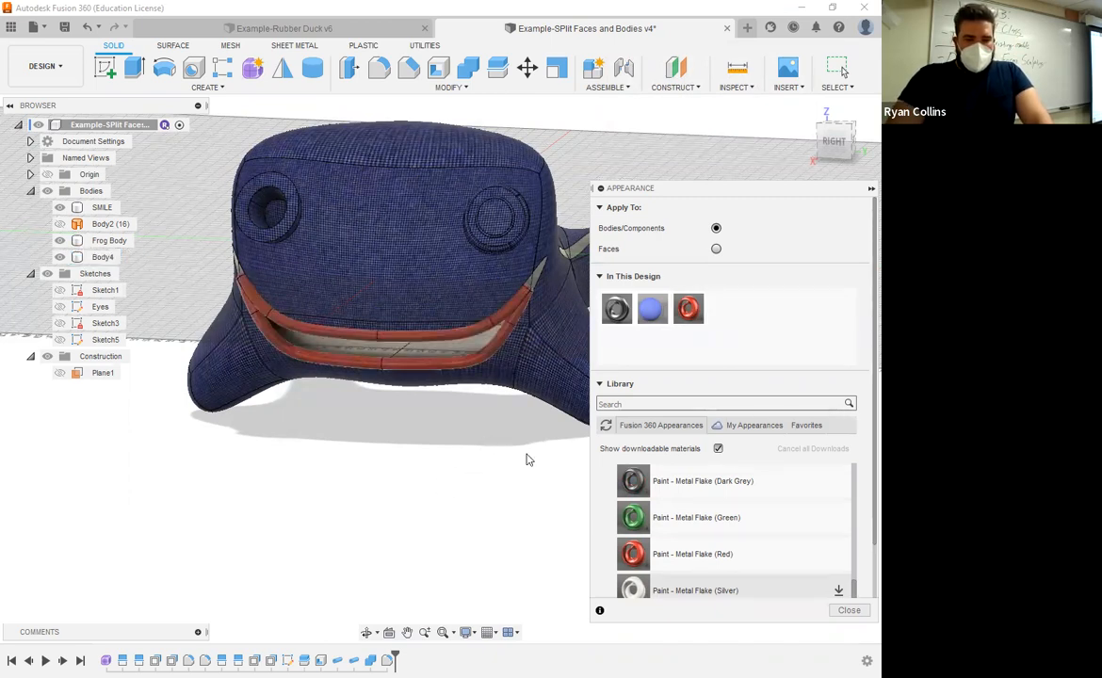
middle_click_drag(531, 452, 471, 434, "shift")
left_click_drag(652, 309, 420, 315)
middle_click_drag(576, 407, 445, 448, "shift")
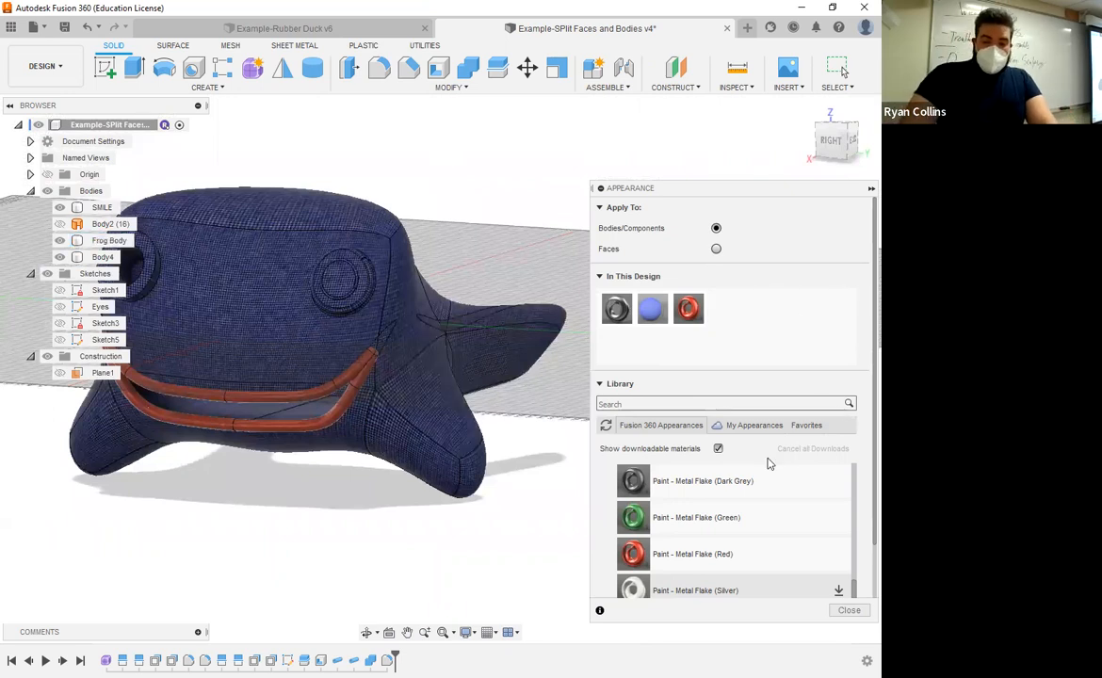
Step: Collapse the Paint category in the appearance library and set appearances to apply to faces
scroll(768, 471, "up", 3)
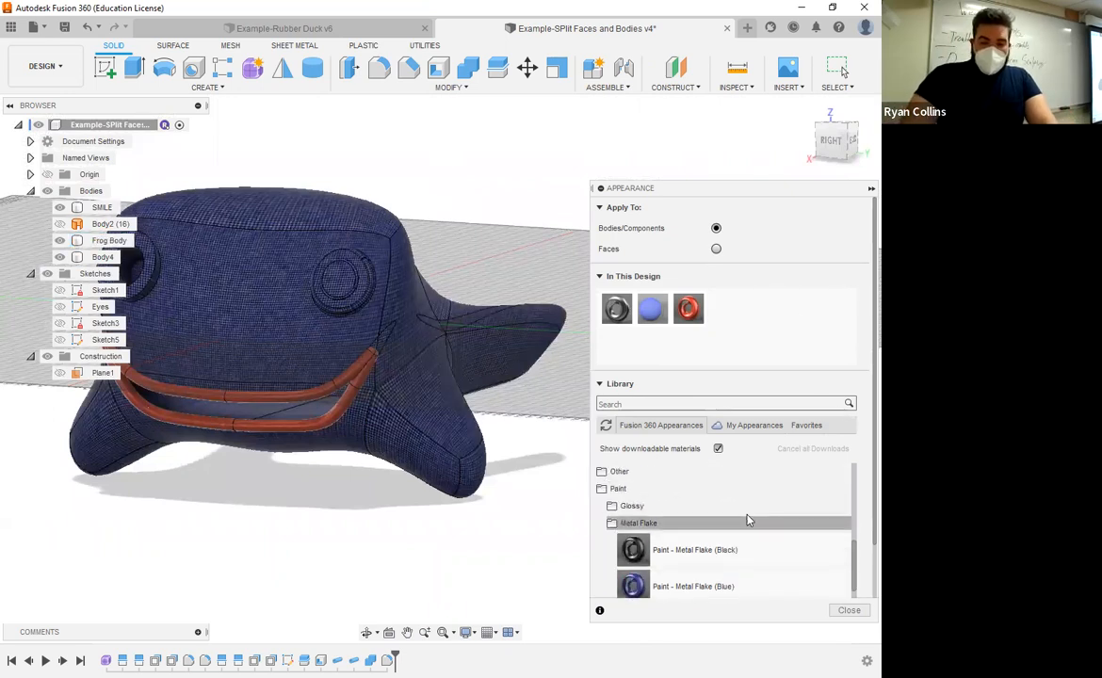
left_click(621, 493)
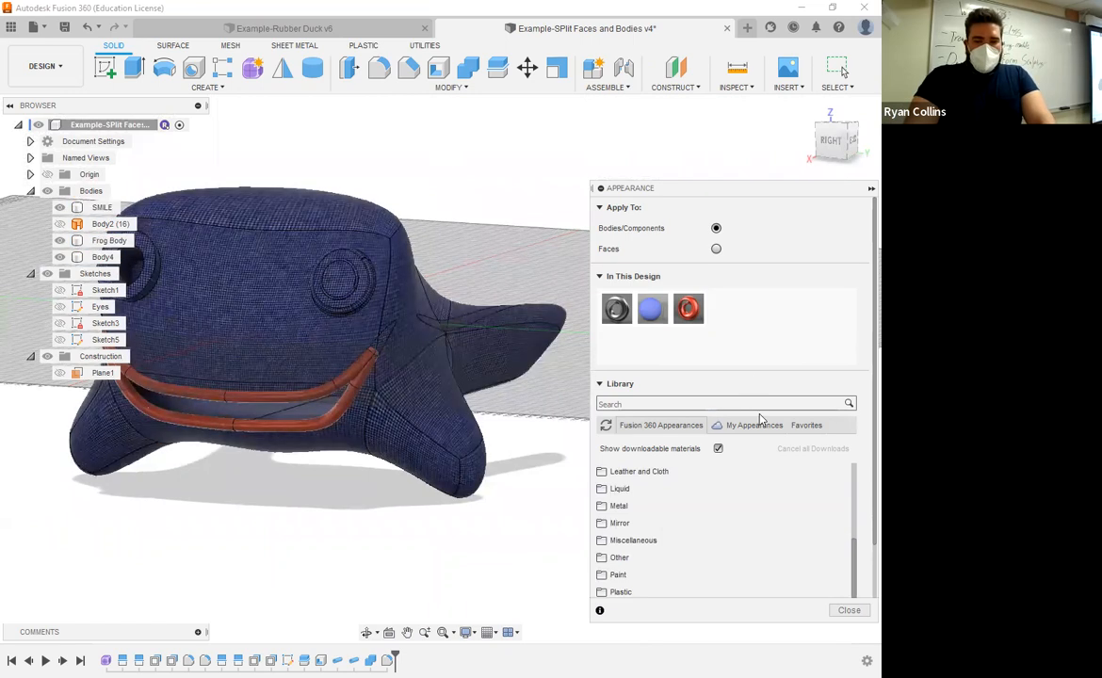
scroll(757, 528, "down", 2)
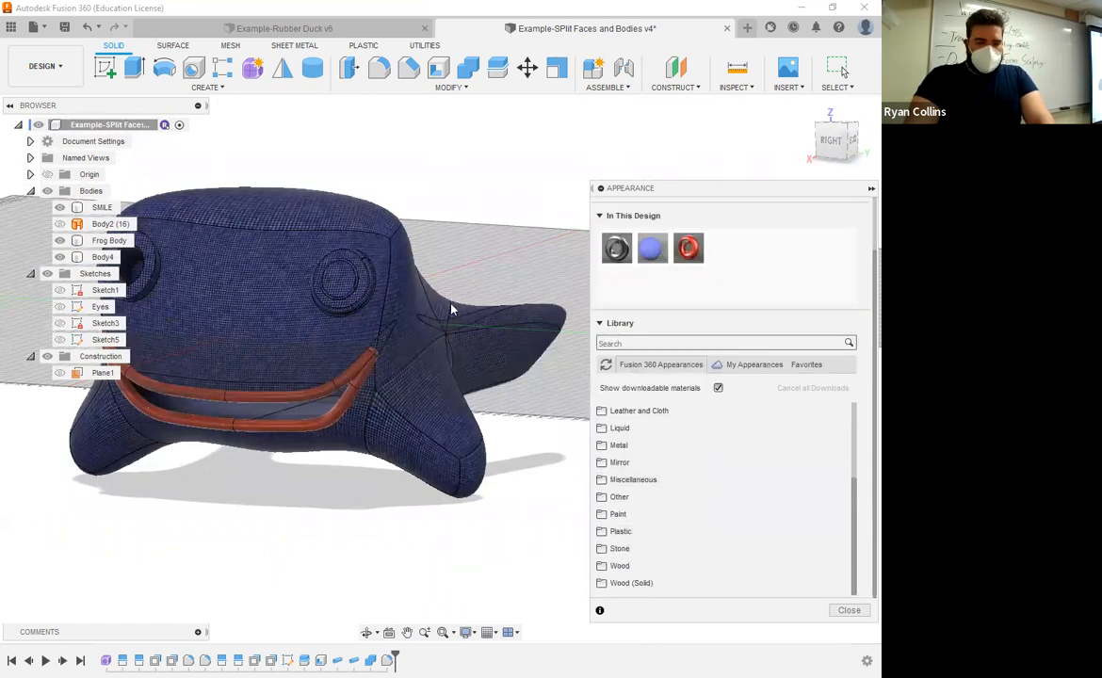
scroll(822, 377, "up", 2)
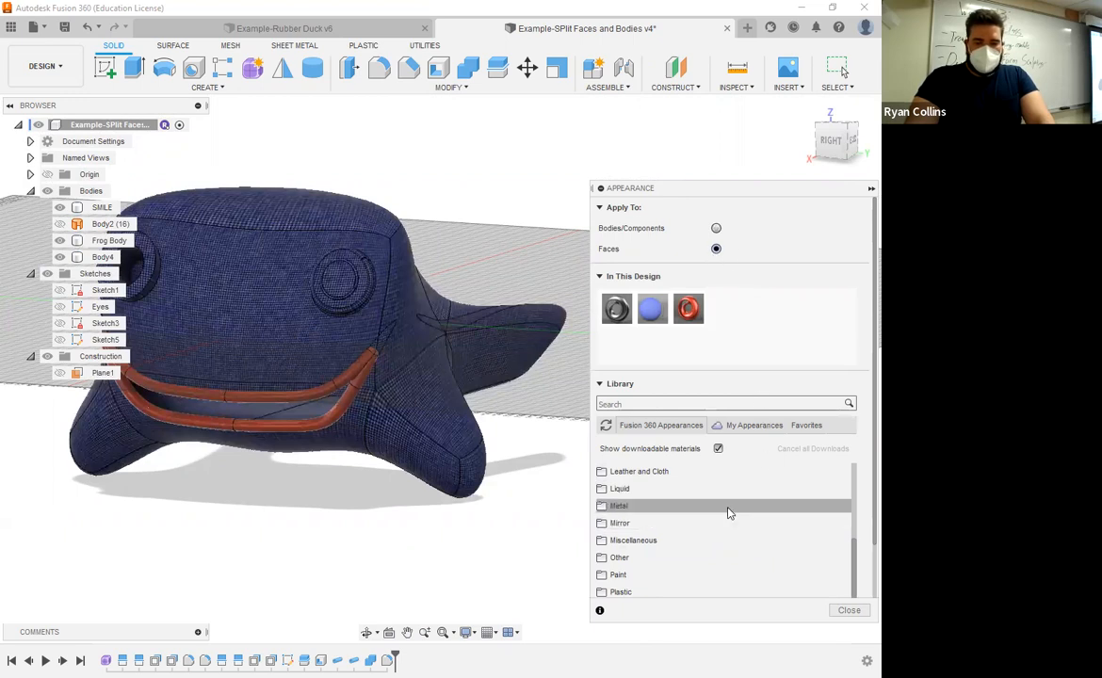
Step: Download the green, red and yellow Cloth fabrics from Leather and Cloth, and add Fabric (Yellow) to the design's appearances
left_click(634, 474)
scroll(709, 502, "down", 3)
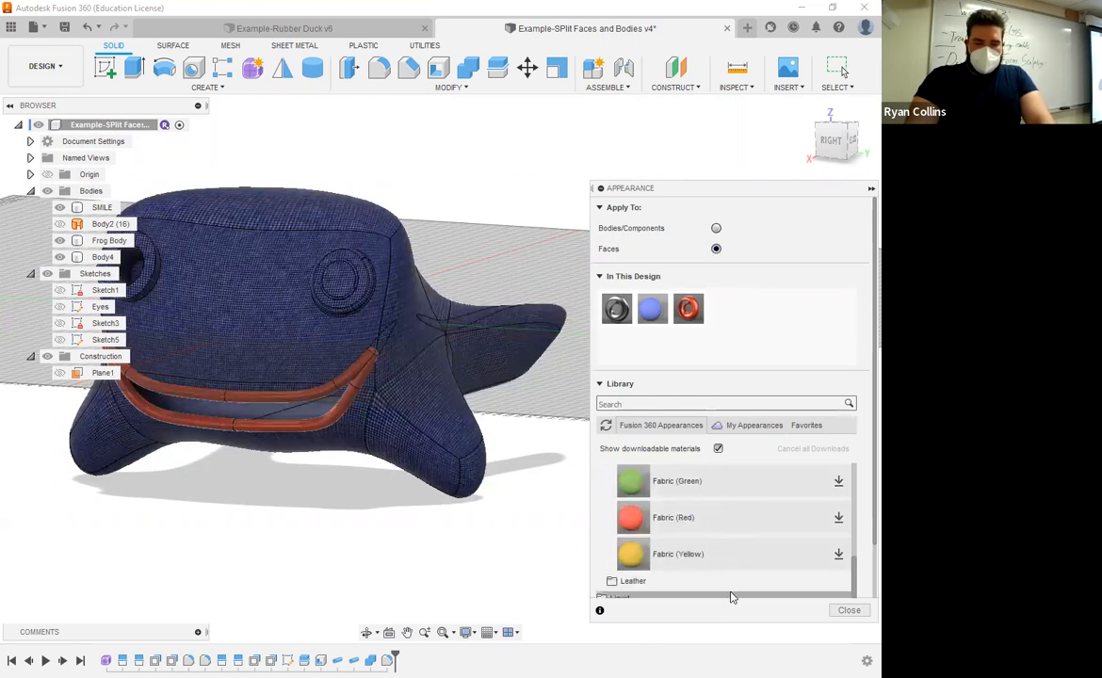
scroll(727, 557, "up", 2)
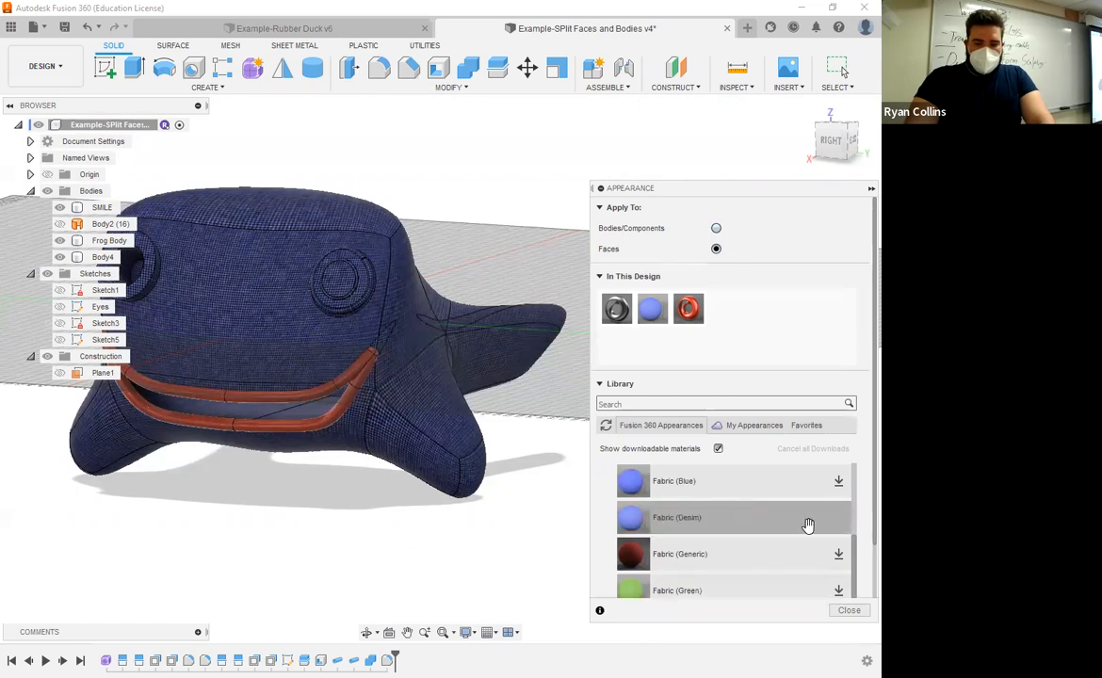
scroll(739, 547, "down", 3)
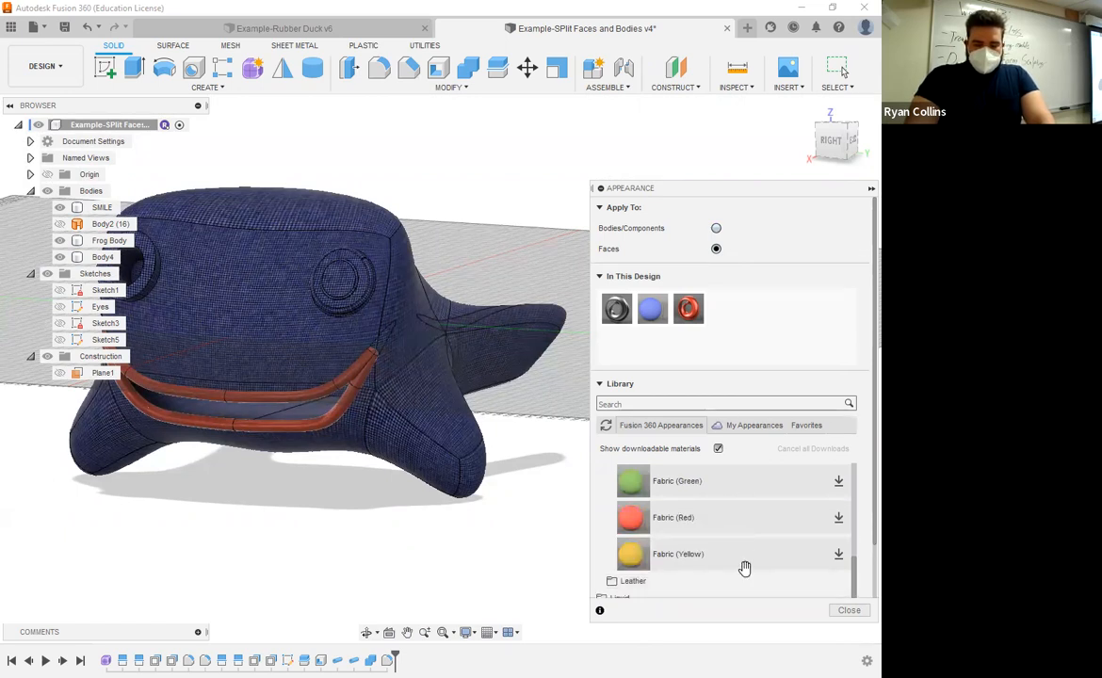
scroll(741, 560, "up", 5)
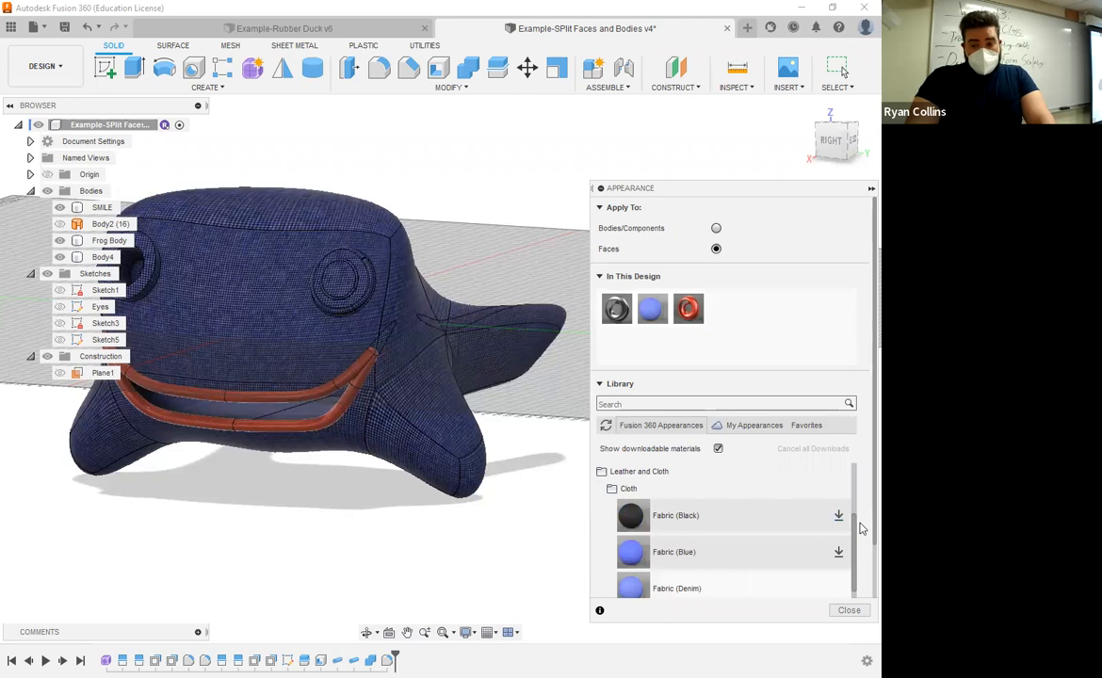
scroll(859, 530, "down", 1)
scroll(639, 533, "down", 3)
scroll(693, 556, "down", 5)
scroll(698, 559, "up", 5)
scroll(787, 566, "down", 2)
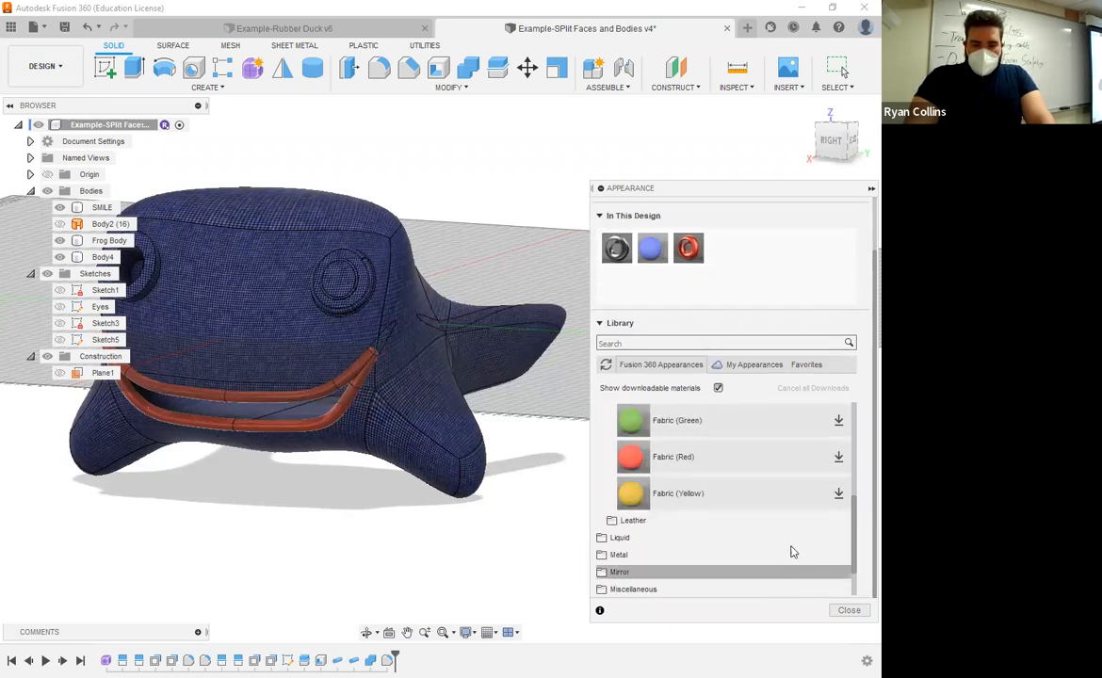
left_click(839, 493)
left_click(839, 457)
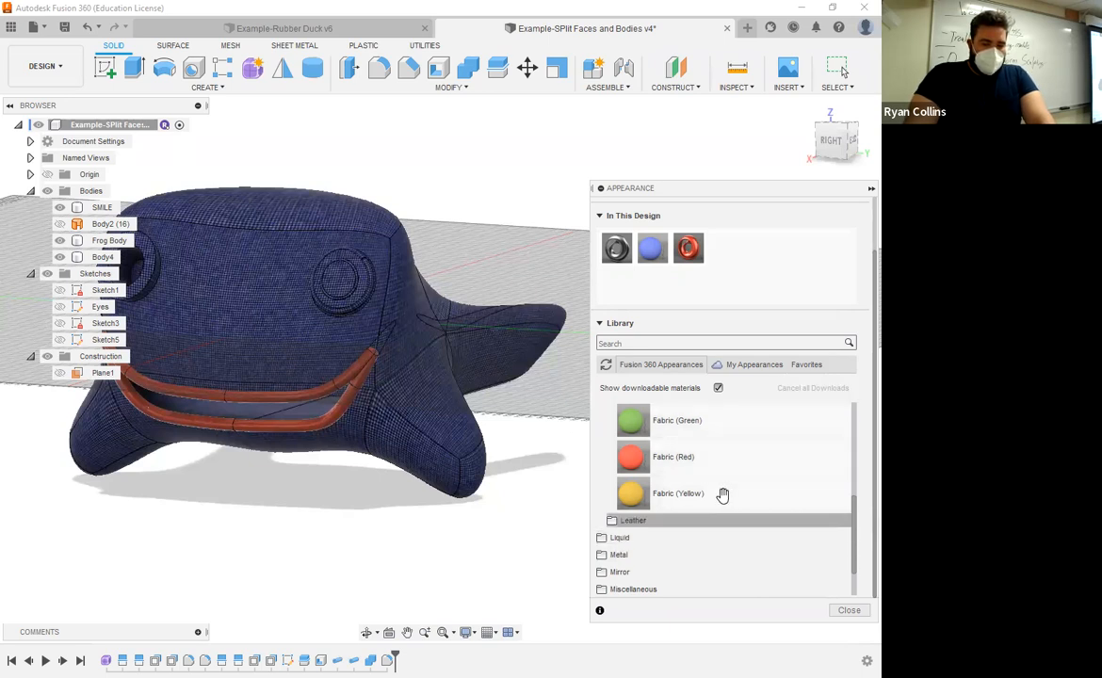
left_click_drag(673, 500, 768, 261)
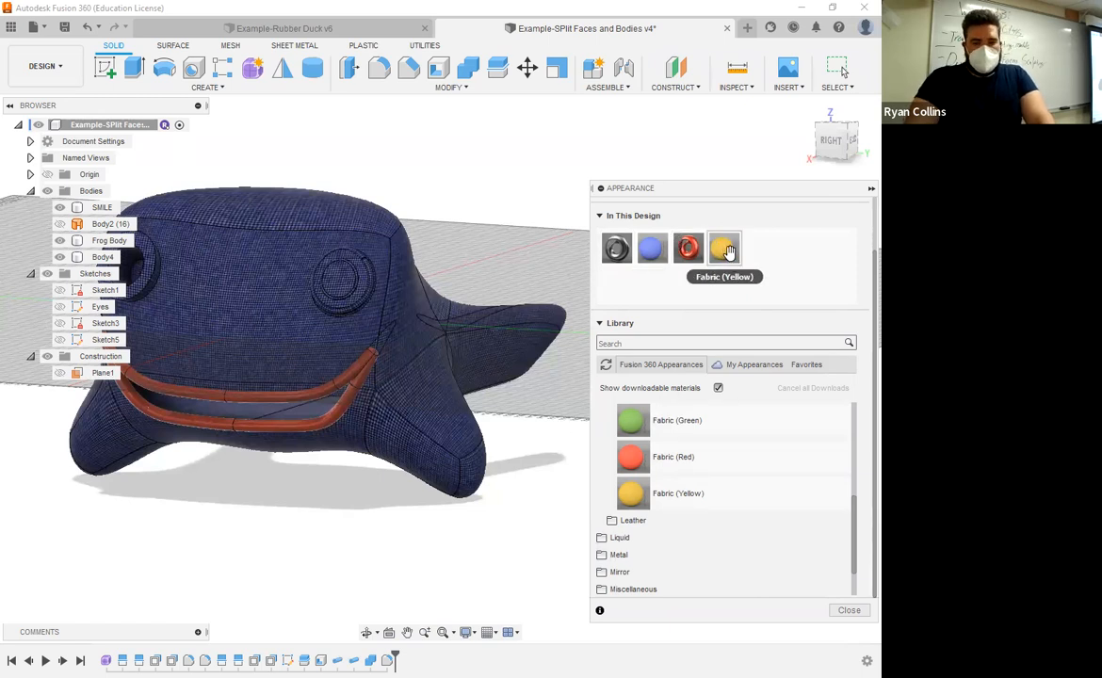
Step: Apply Fabric (Yellow) to the frog's front face and the narrow face above its upper lip, and close the Appearance settings
scroll(657, 252, "up", 1)
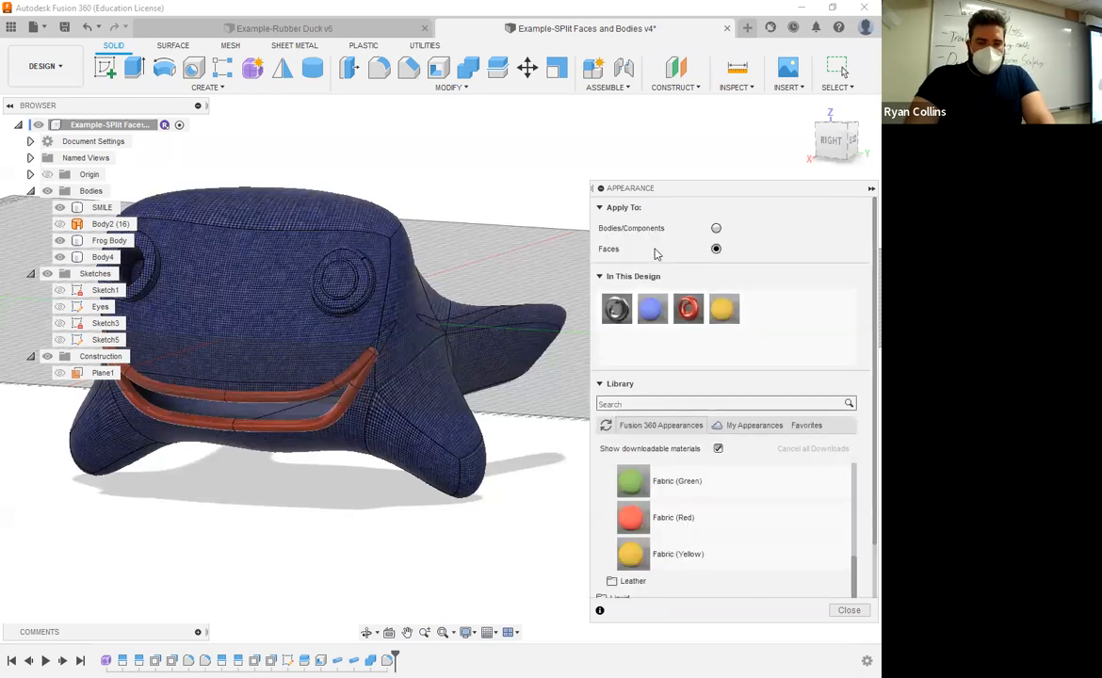
left_click(262, 340)
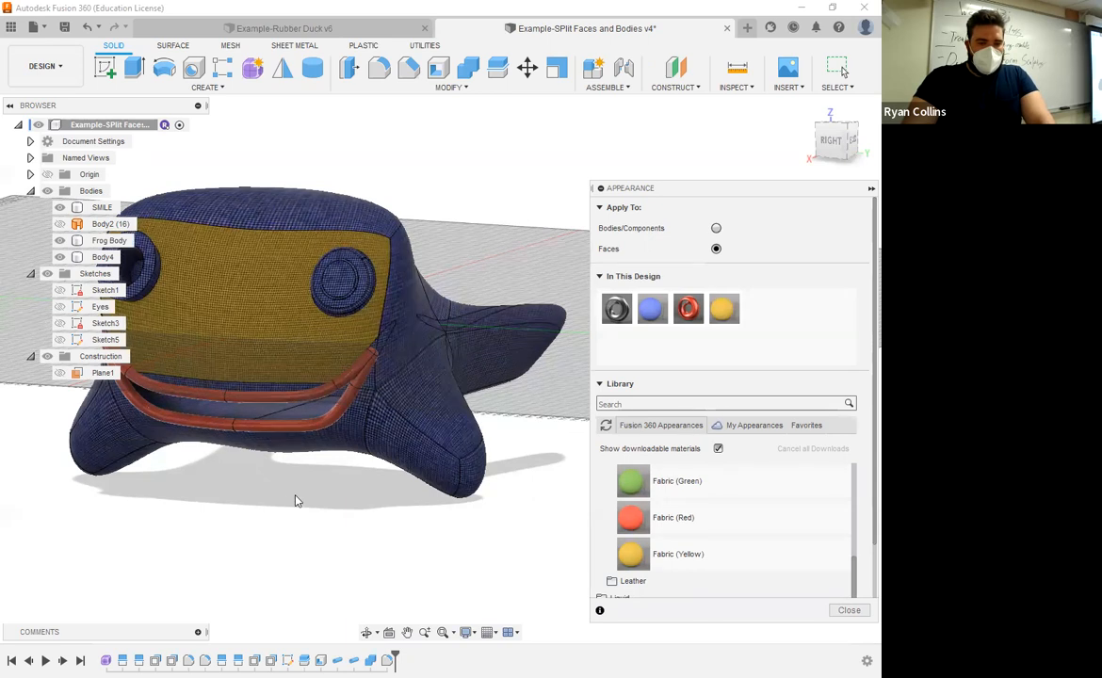
left_click_drag(723, 309, 268, 394)
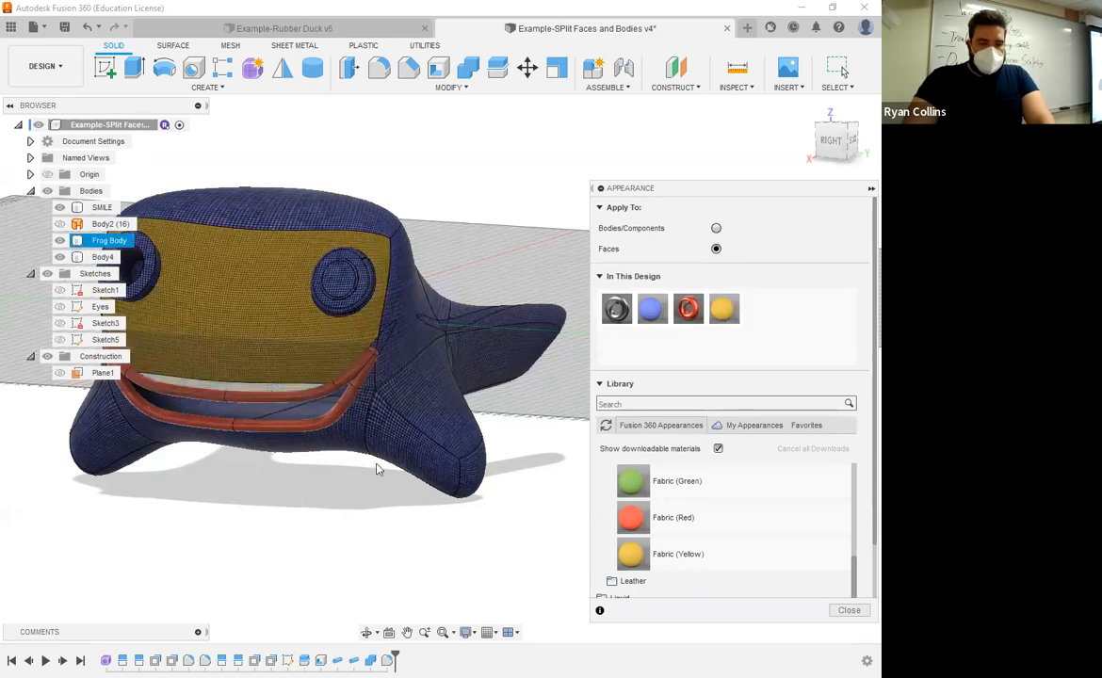
left_click(854, 614)
Step: Save the design as a new version with the description Appearances Added
middle_click_drag(554, 460, 714, 421)
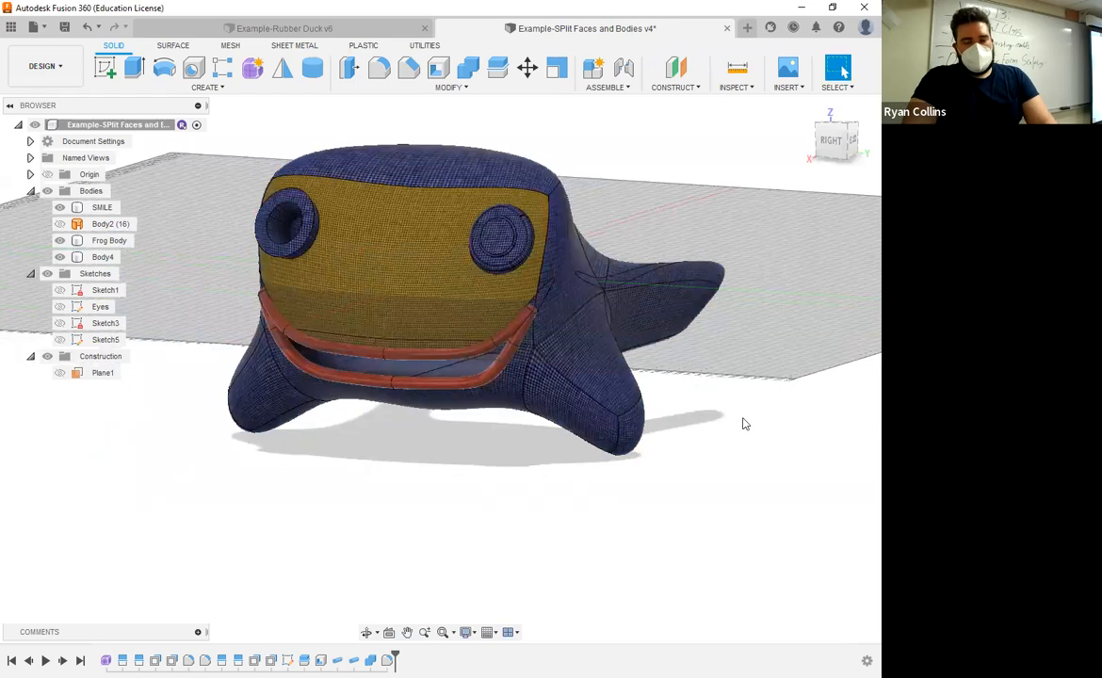
mouse_move(736, 423)
middle_mouse_down("shift")
mouse_move(573, 435)
mouse_move(683, 426)
mouse_move(724, 408)
mouse_move(753, 423)
middle_mouse_up("shift")
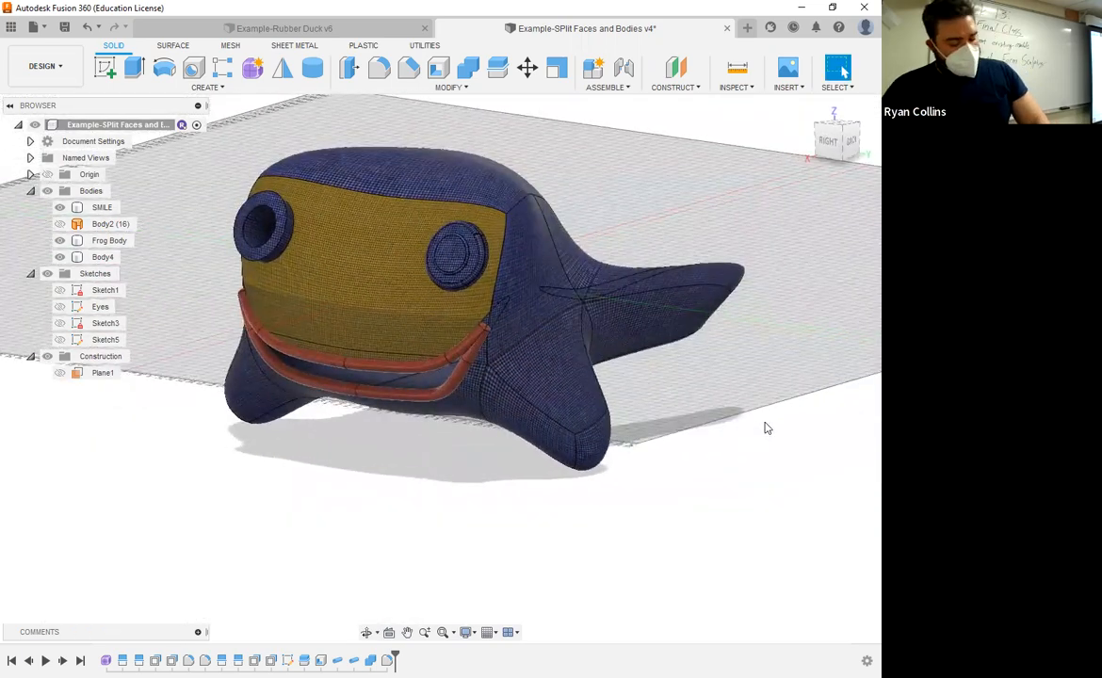
key("ctrl+s")
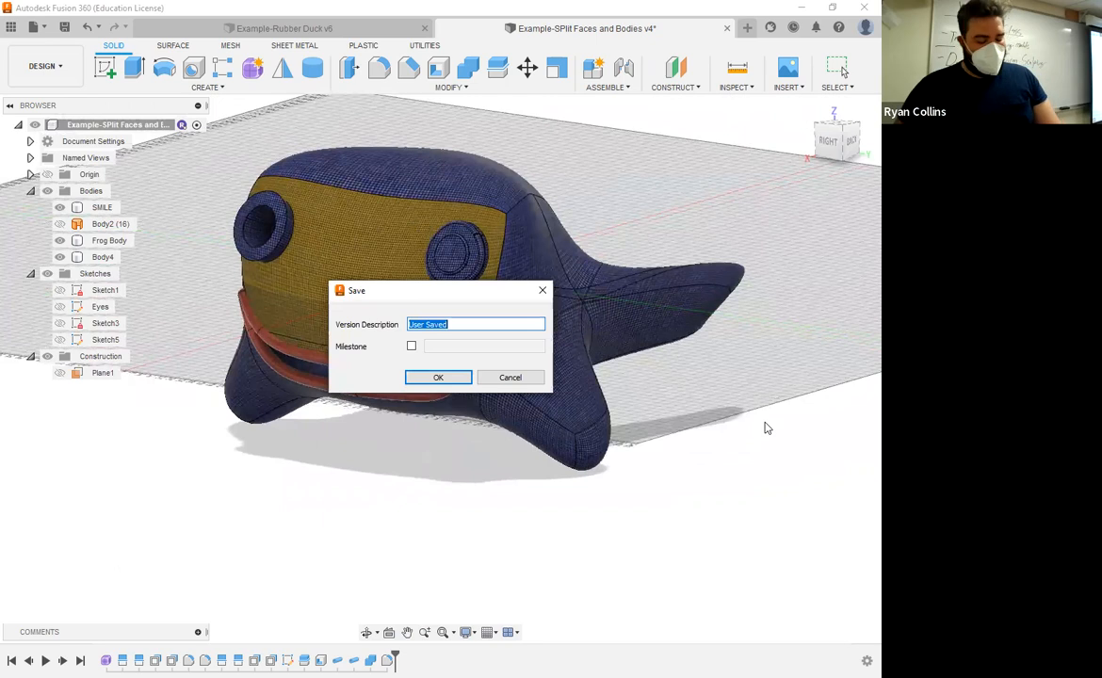
type("Appearances Added")
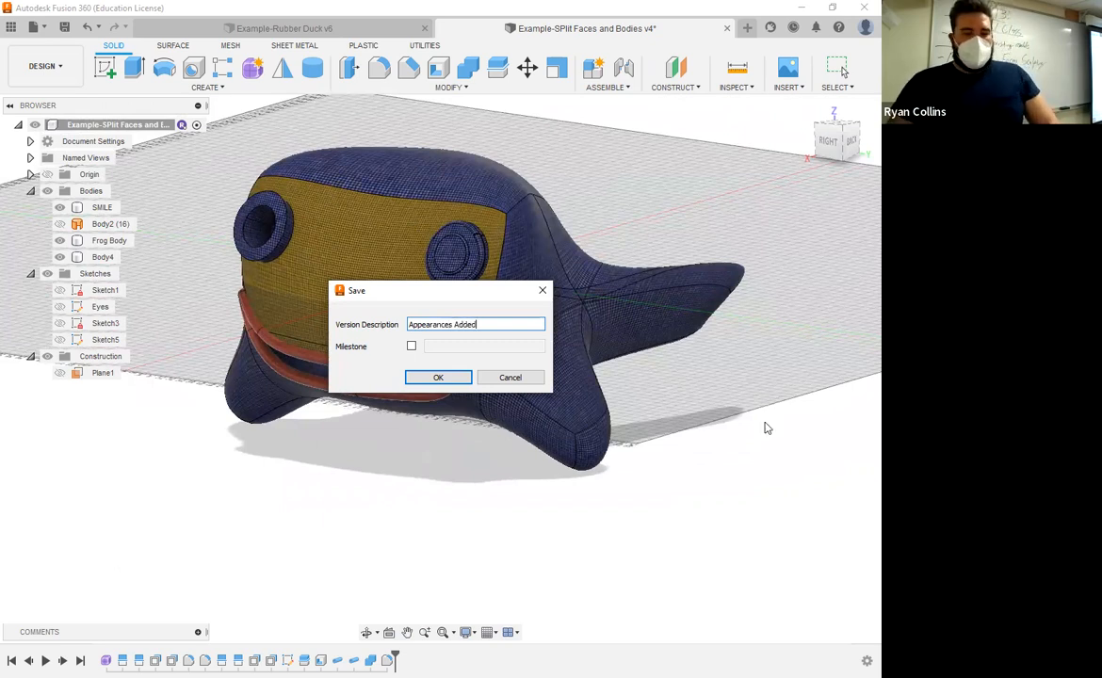
key("Return")
Step: Reopen the Appearance settings and collapse the Fabric and Leather and Cloth categories in the library
left_click(677, 305)
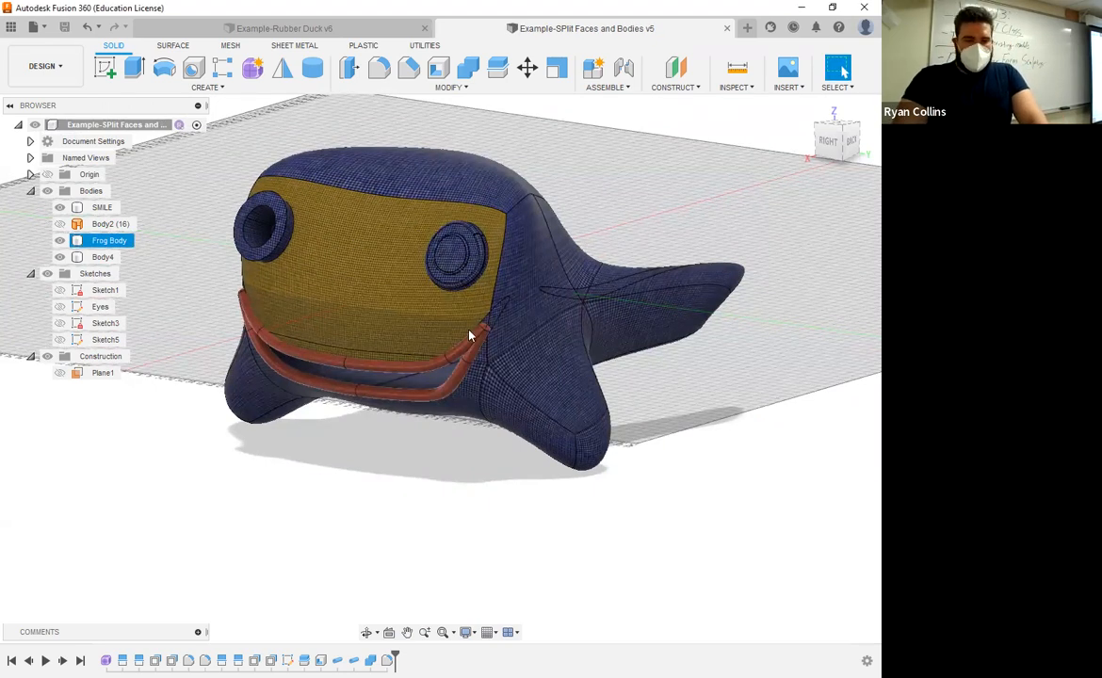
left_click(331, 412)
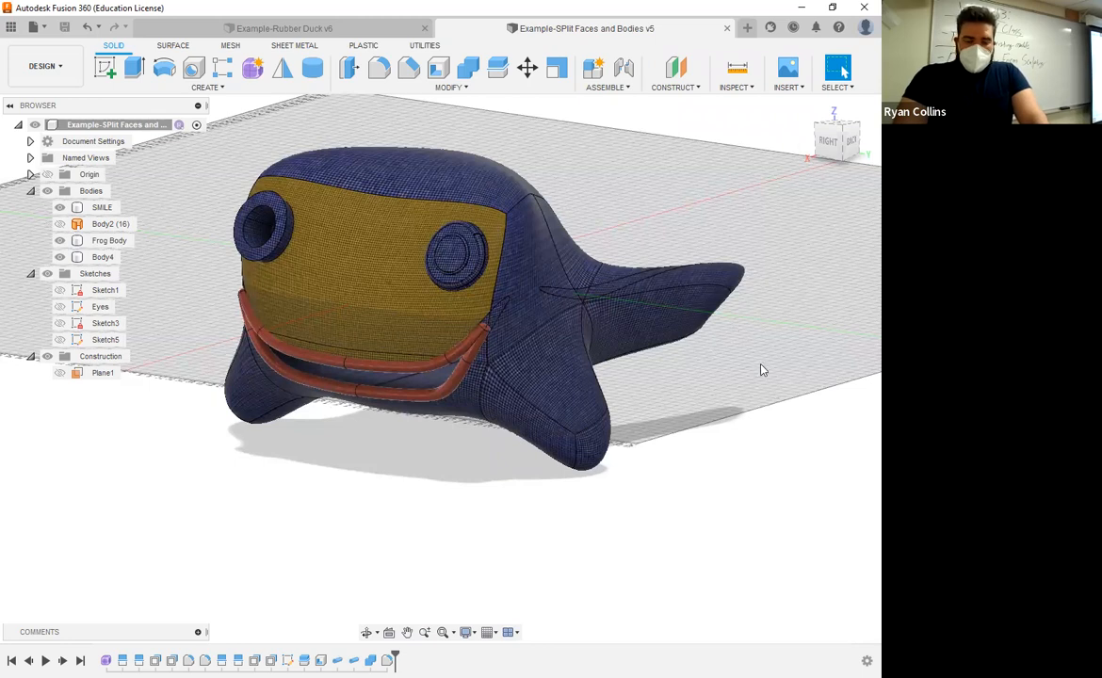
key("a")
scroll(804, 521, "down", 2)
scroll(803, 521, "up", 1)
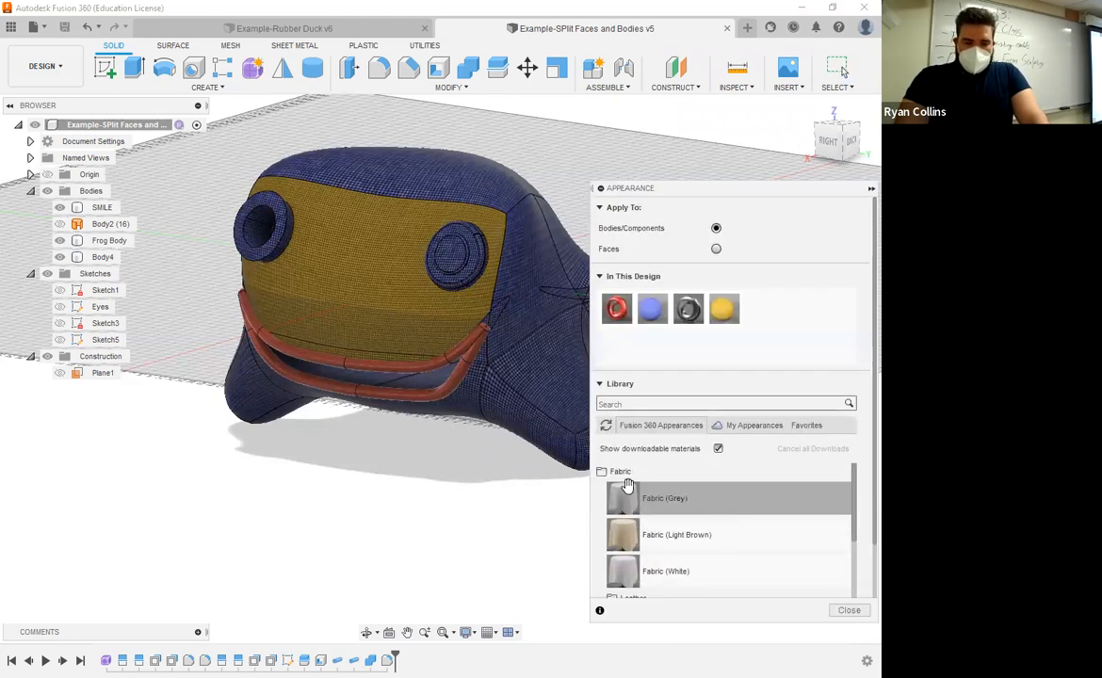
left_click(617, 471)
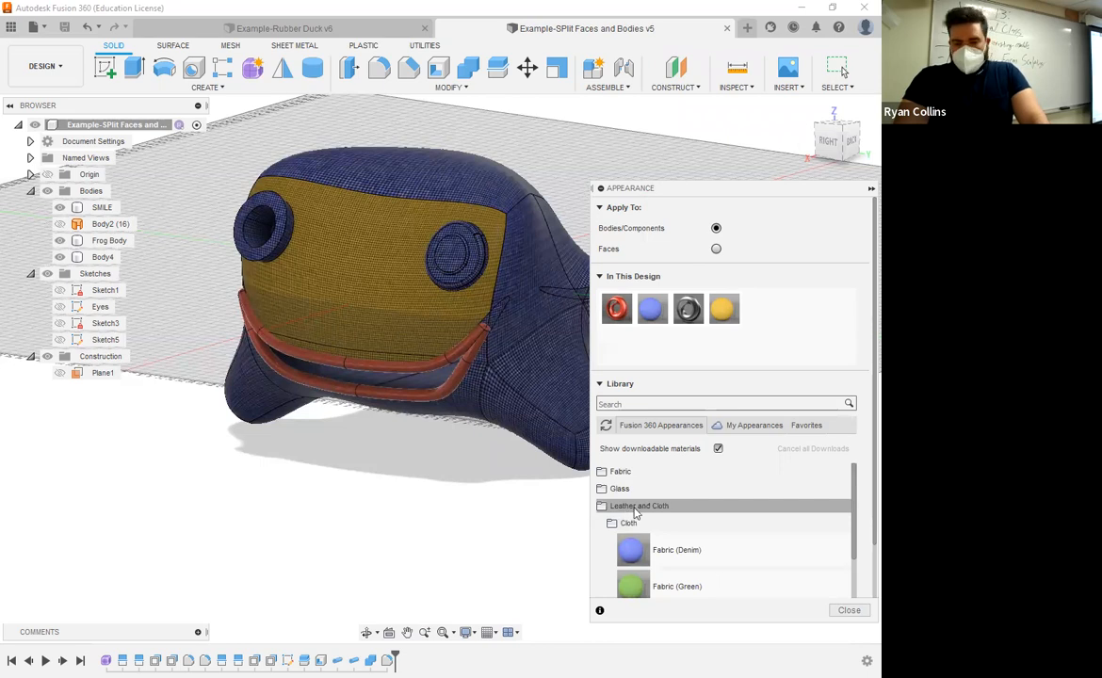
left_click(634, 508)
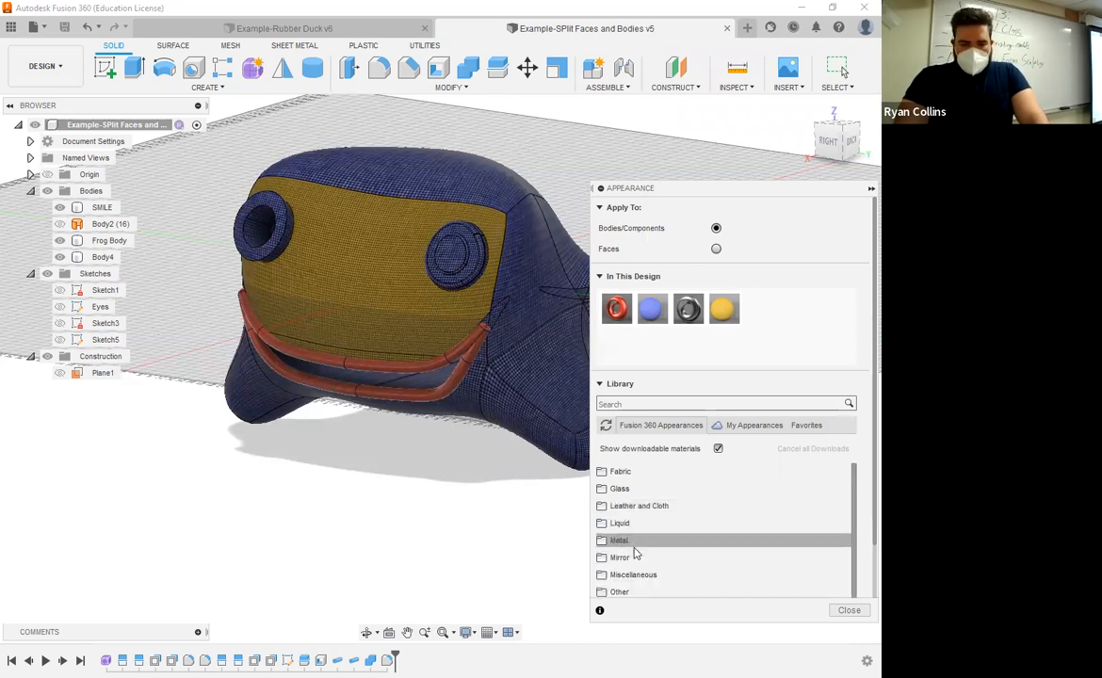
Step: Download Powder Coat - Rough (Black) from the Paint category, add it to the design's appearances, and set appearances to apply to faces
scroll(626, 547, "down", 1)
scroll(664, 556, "down", 3)
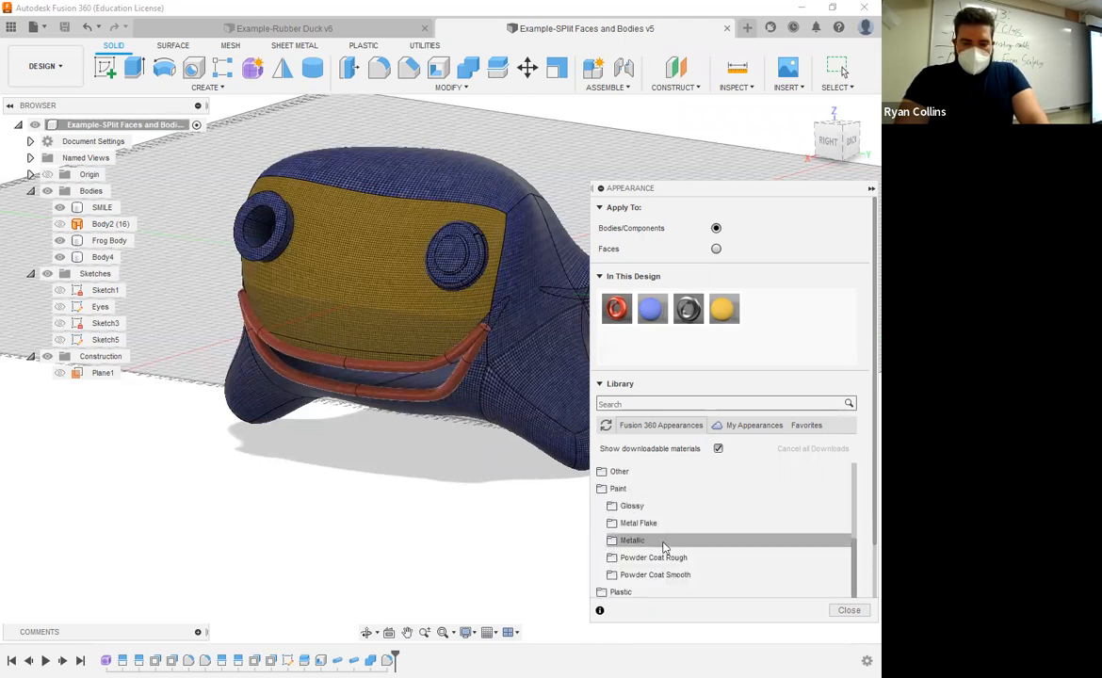
left_click(679, 558)
scroll(739, 528, "down", 3)
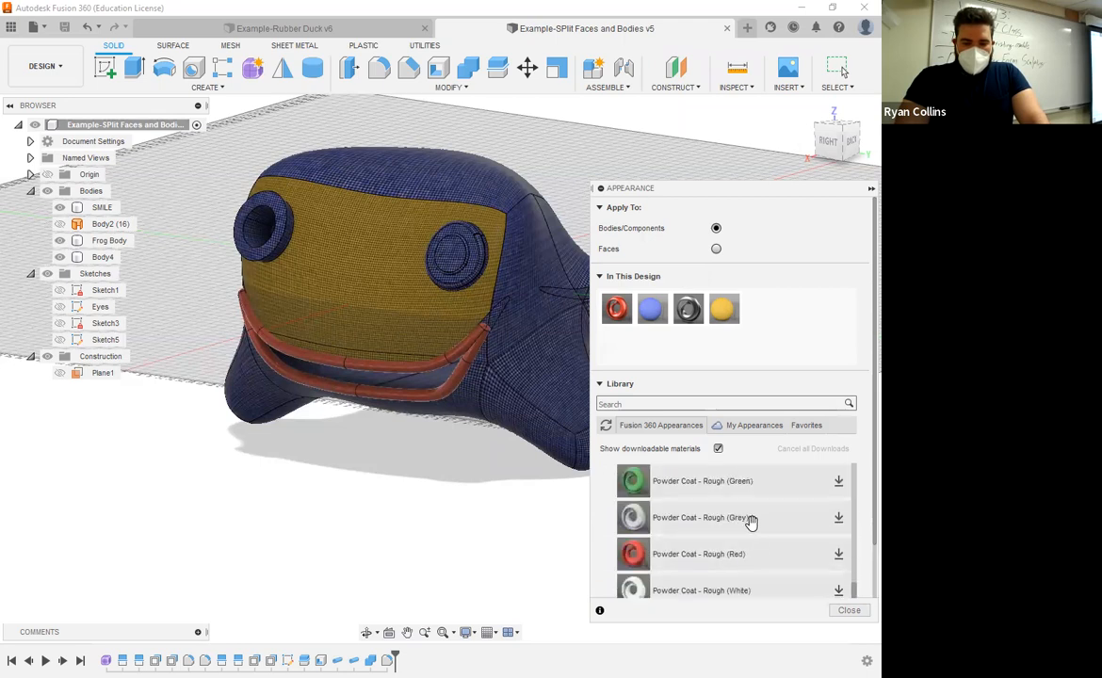
left_click(837, 483)
left_click_drag(635, 484, 753, 307)
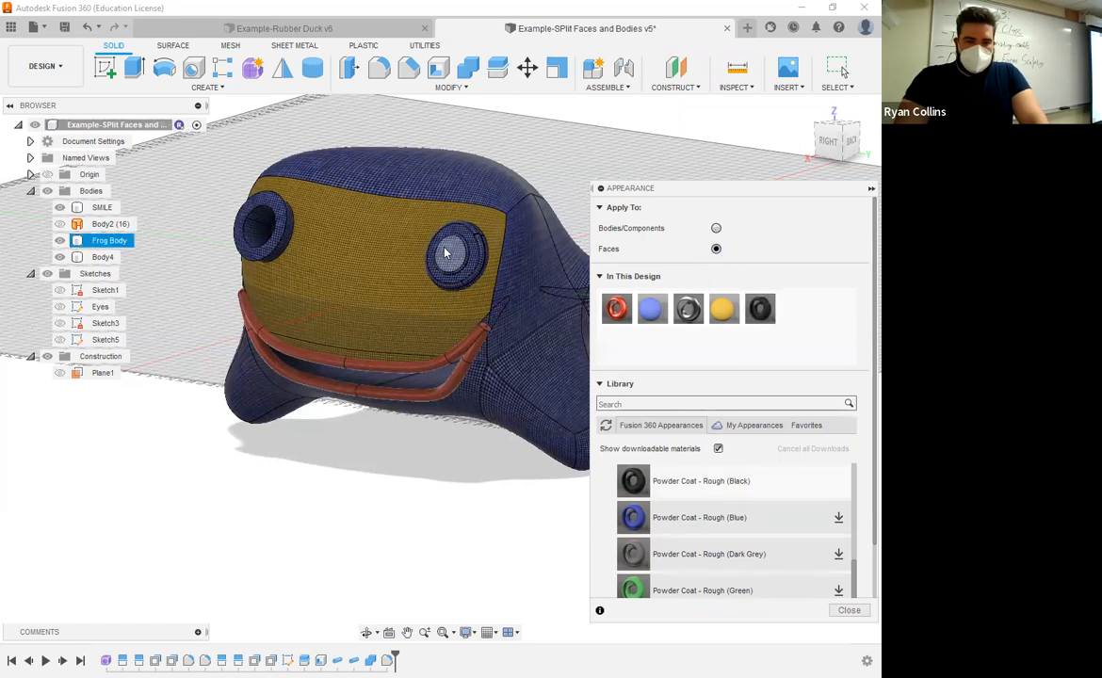
Step: Apply Powder Coat - Rough (Black) to the round inner face of the frog's left eye
left_click_drag(751, 310, 462, 254)
scroll(419, 229, "up", 5)
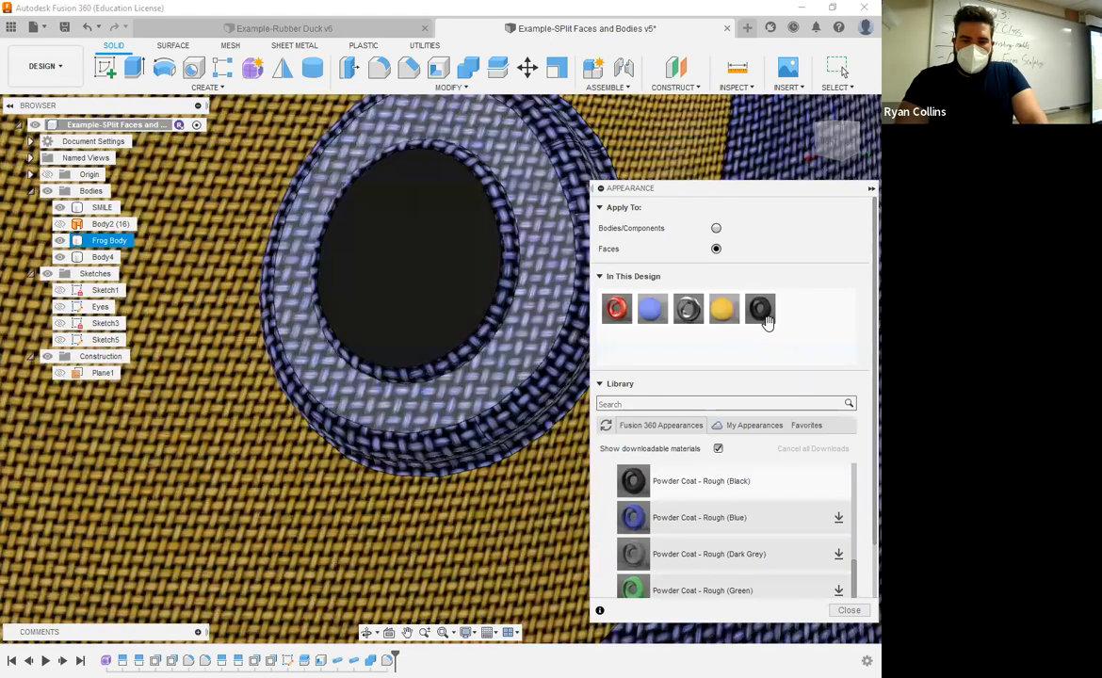
left_click_drag(765, 316, 510, 255)
Step: Apply Powder Coat - Rough (Black) to the inner wall and bottom face of the frog's right eye socket, and close the Appearance settings
middle_click_drag(439, 338, 869, 356, "shift")
middle_click_drag(549, 340, 859, 316, "shift")
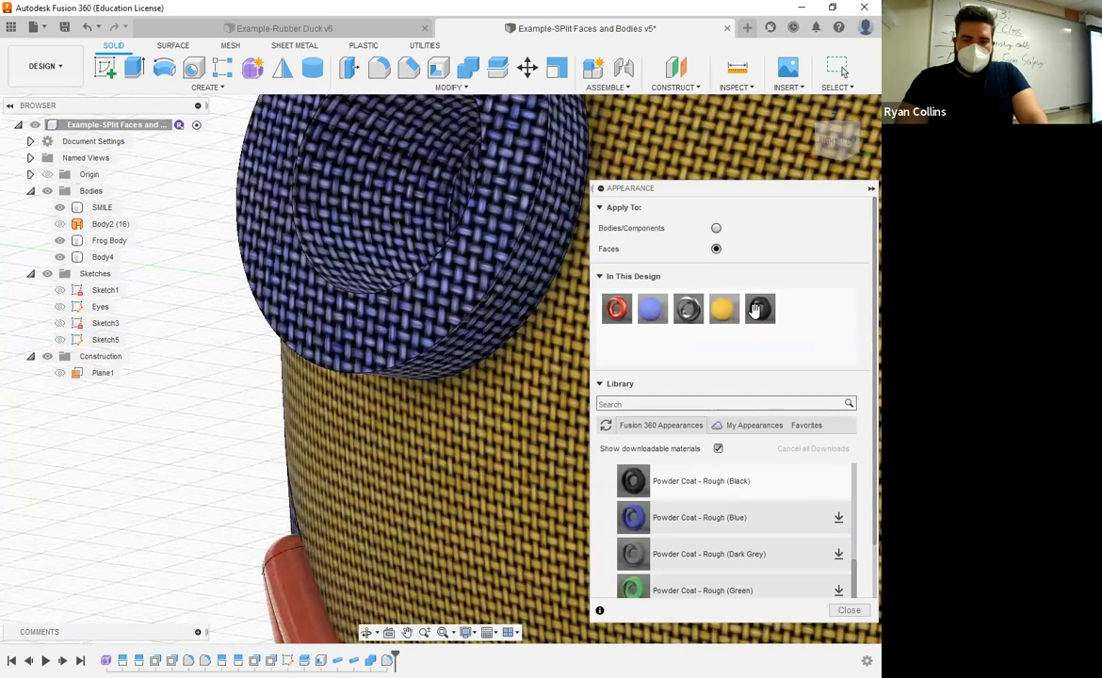
left_click_drag(755, 311, 371, 269)
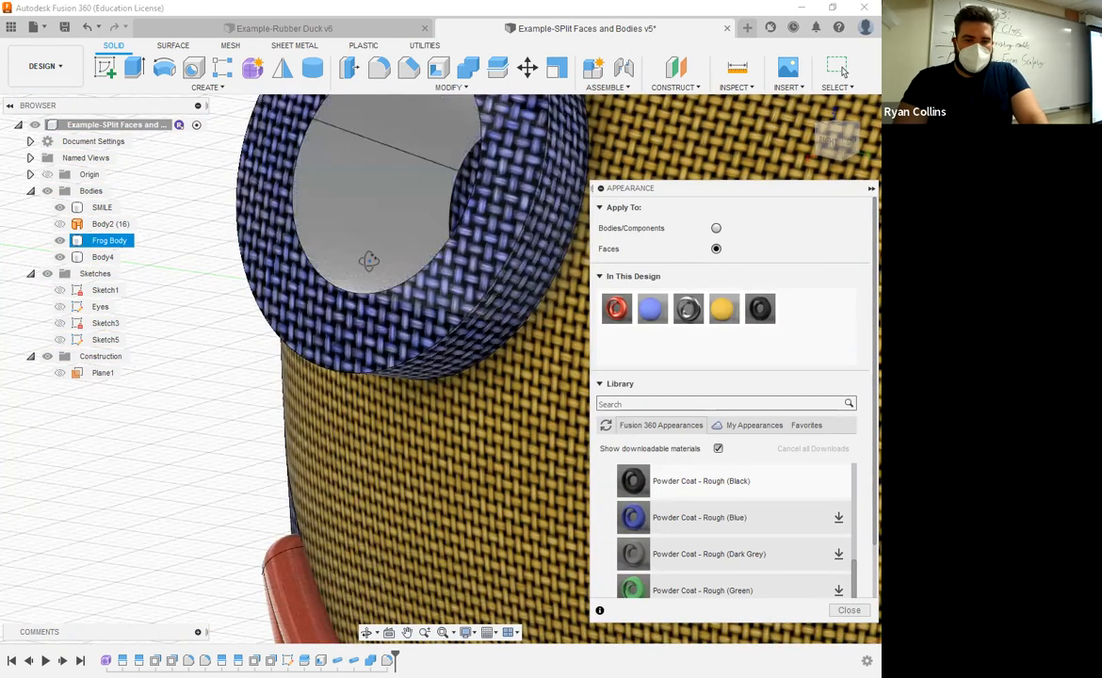
middle_click_drag(782, 265, 698, 281, "shift")
left_click_drag(761, 307, 458, 189)
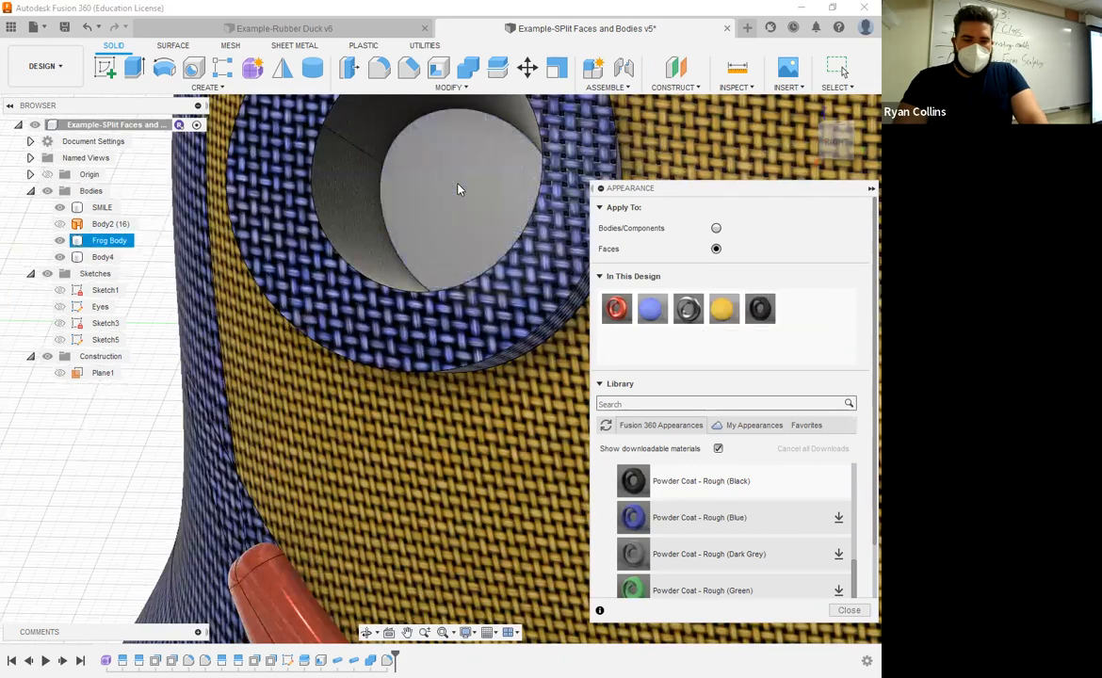
scroll(466, 319, "down", 10)
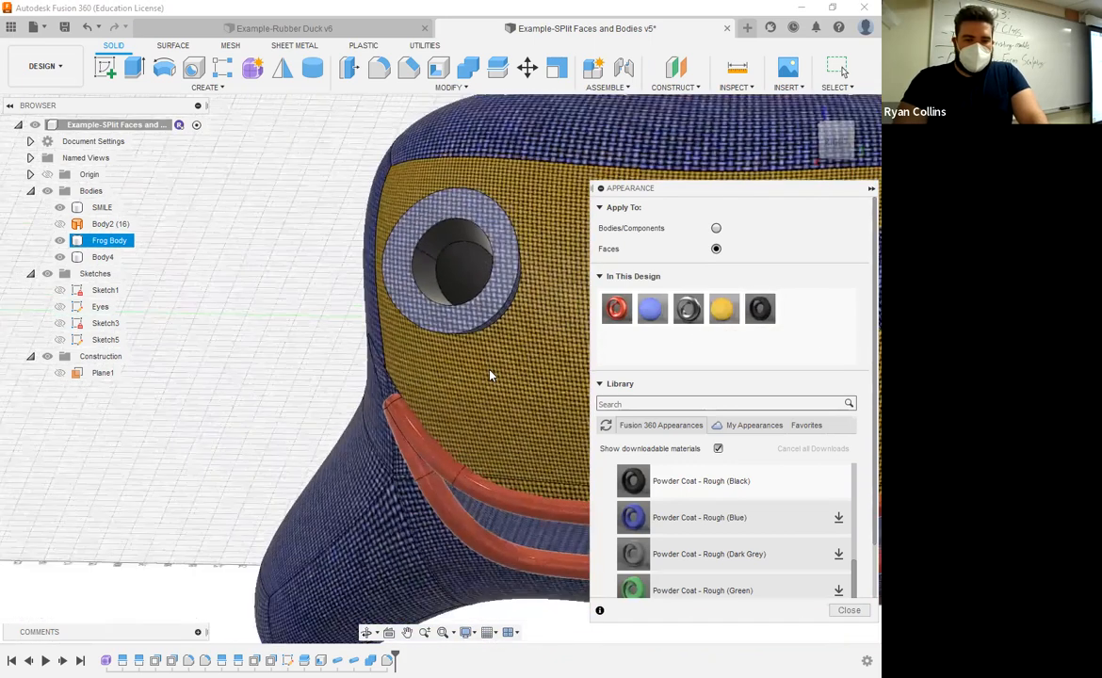
middle_click_drag(491, 373, 393, 333, "shift")
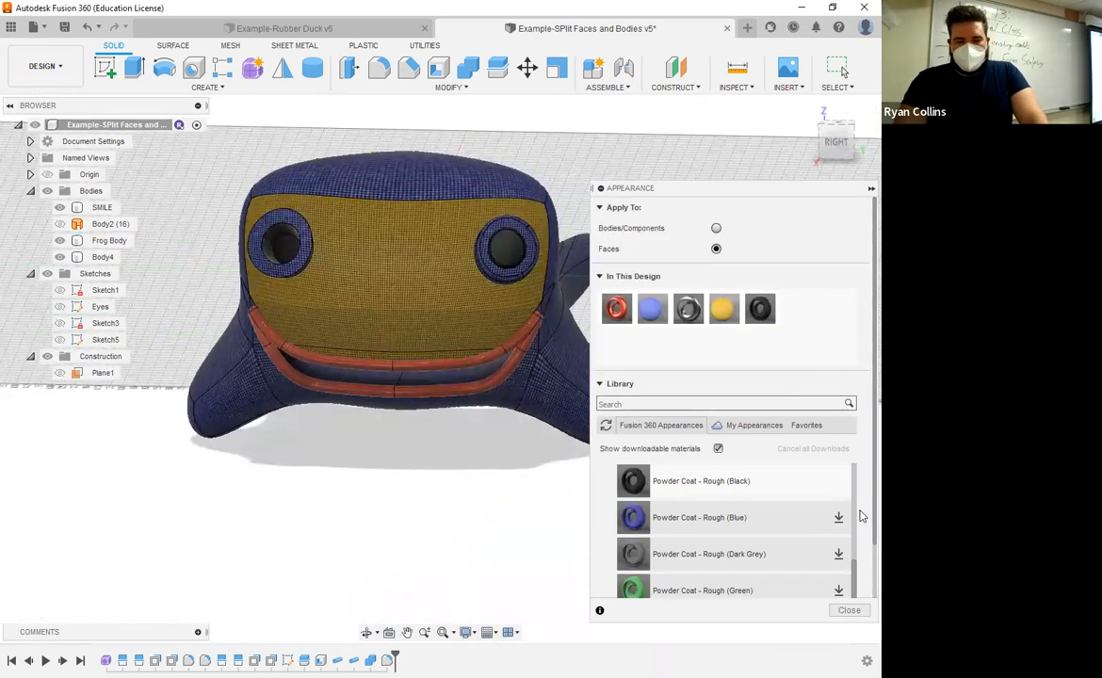
scroll(859, 514, "down", 1)
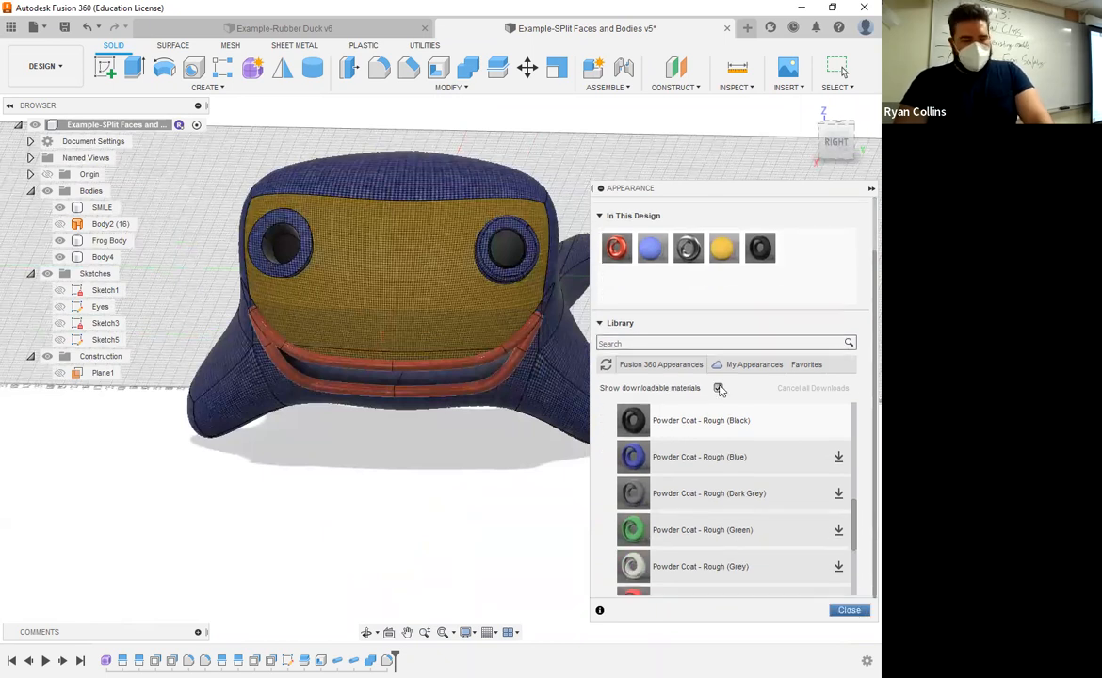
left_click(851, 612)
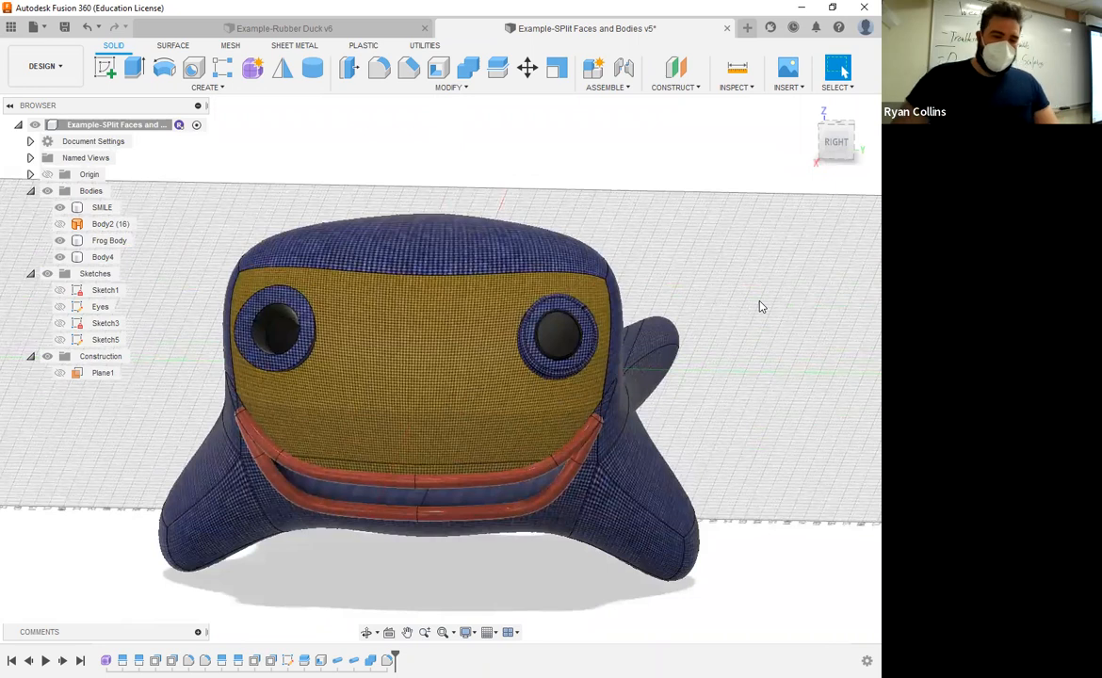
Step: Save the design as a new version with the description EYES
key("ctrl+s")
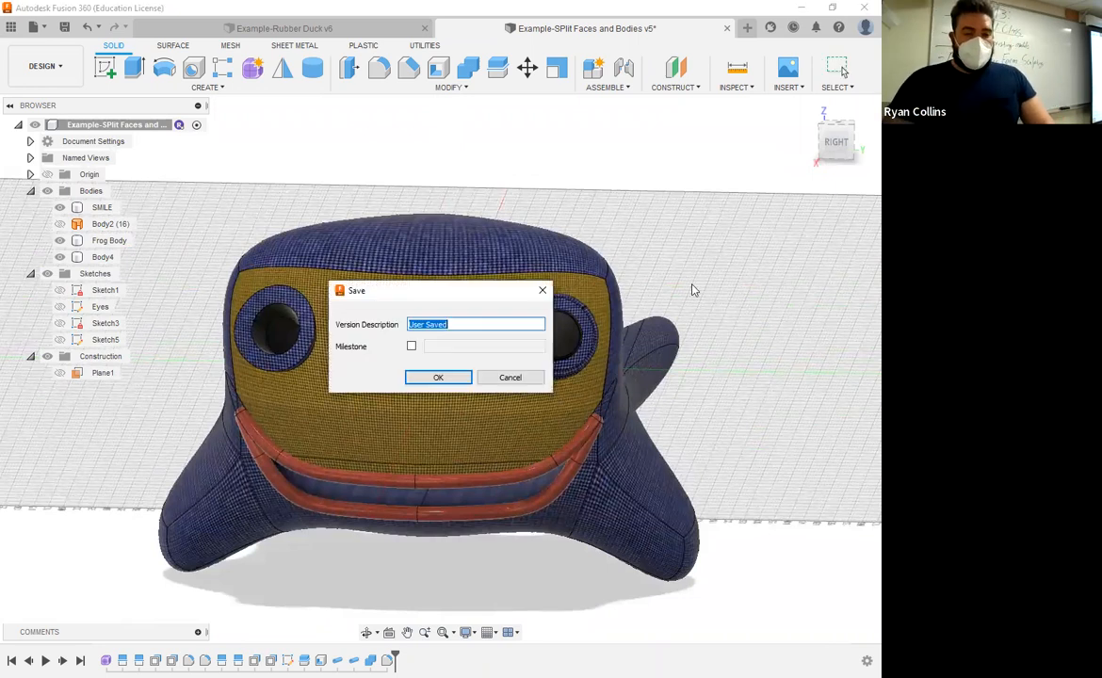
type("EYES")
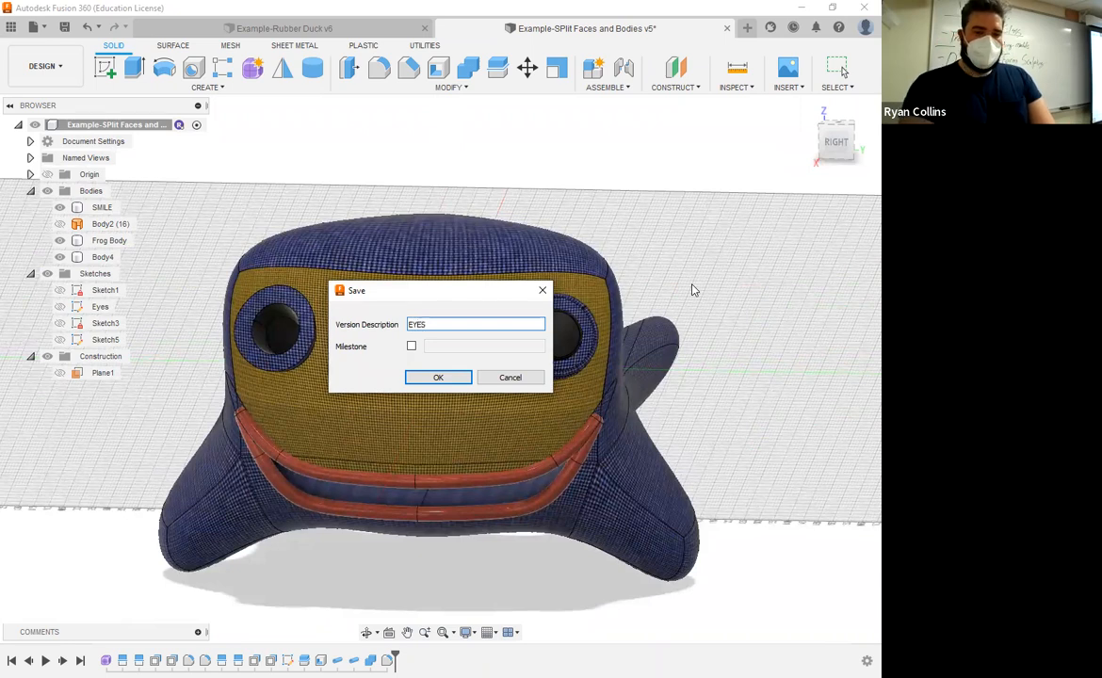
key("Return")
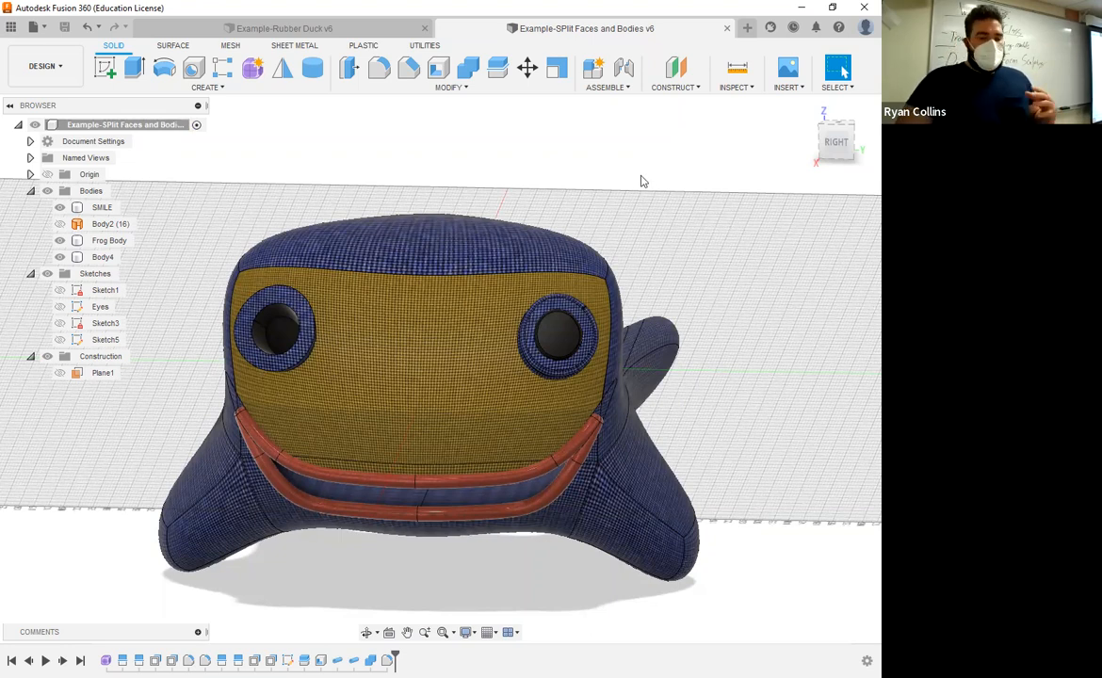
Step: View the frog's face straight on from the Right view
middle_click_drag(677, 229, 661, 206, "shift")
left_click(829, 142)
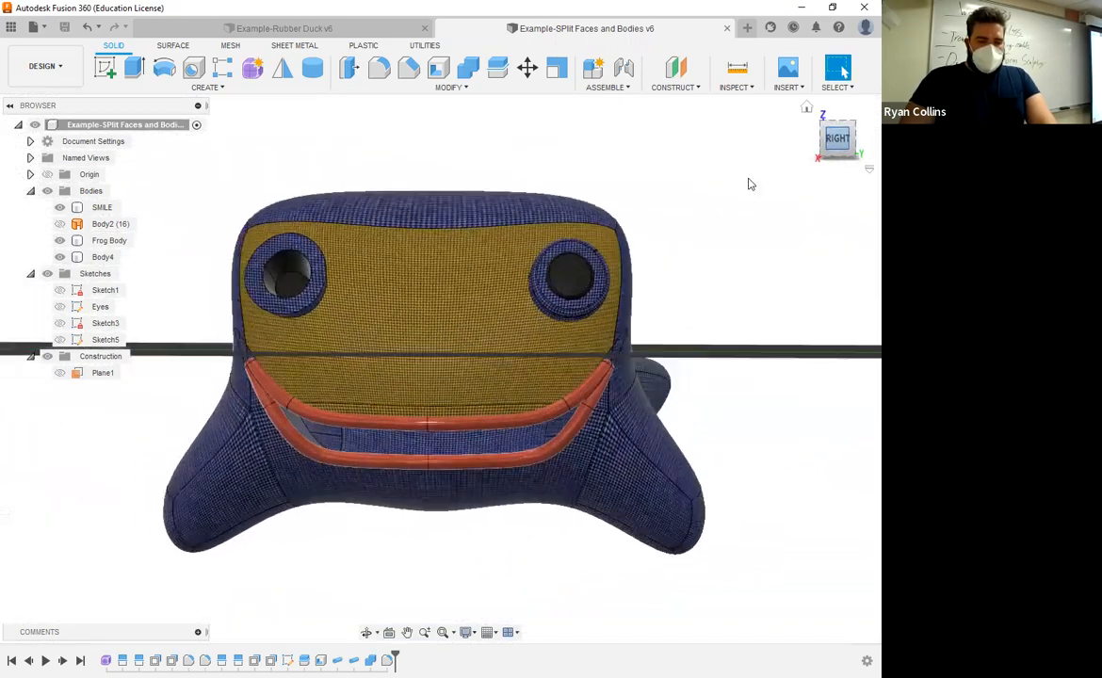